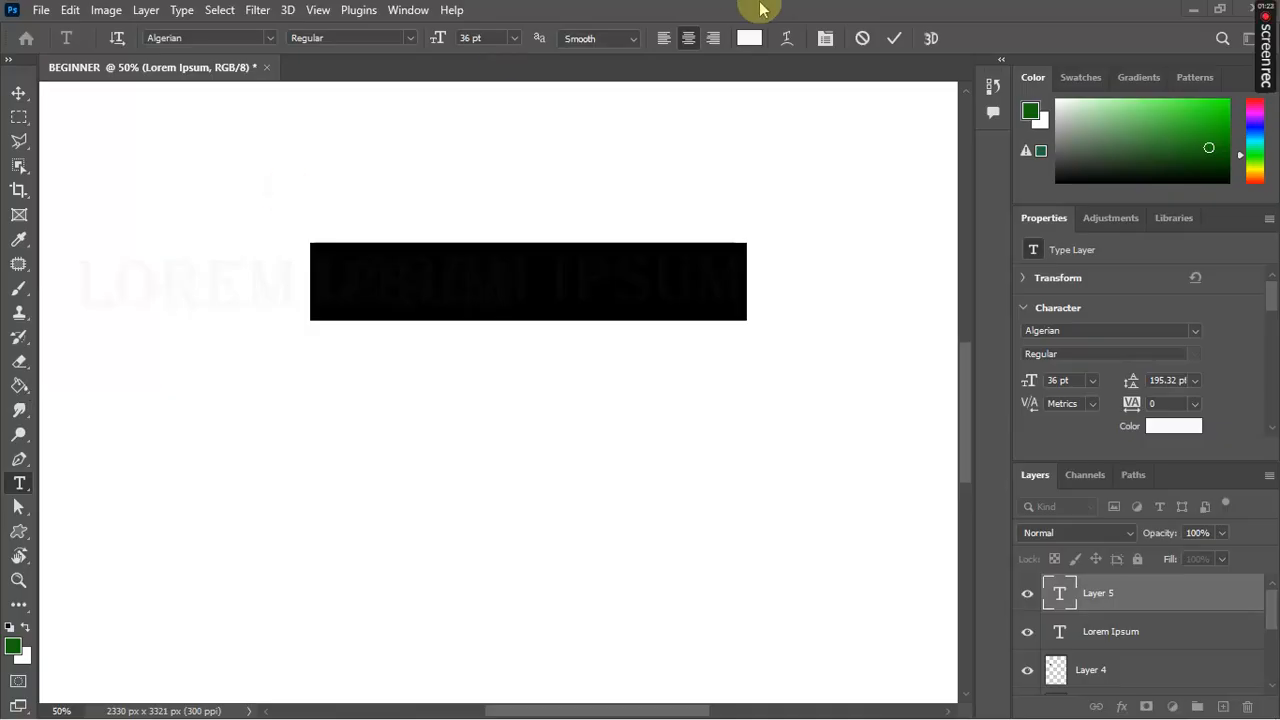
Step: Cancel the empty new text layer so only the LOREM IPSUM text remains
click(862, 39)
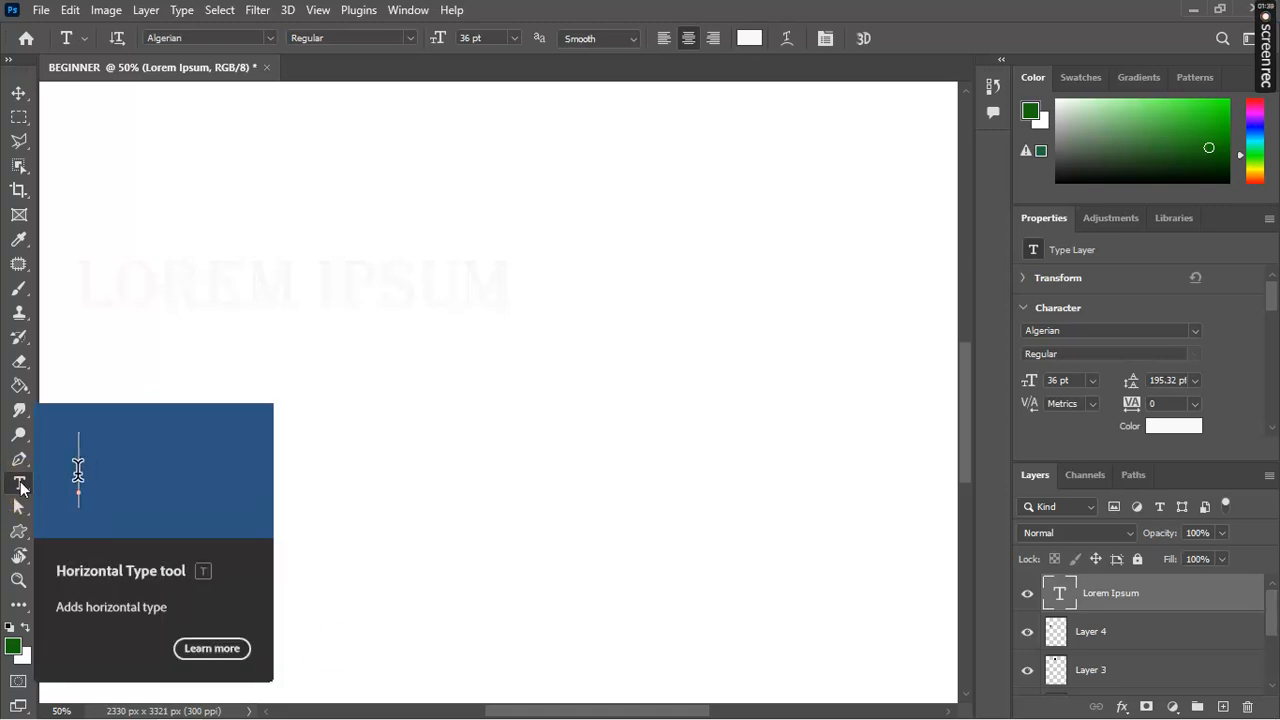
Step: Add a text layer near the page centre reading PHTOSHOP and select the whole line
click(468, 337)
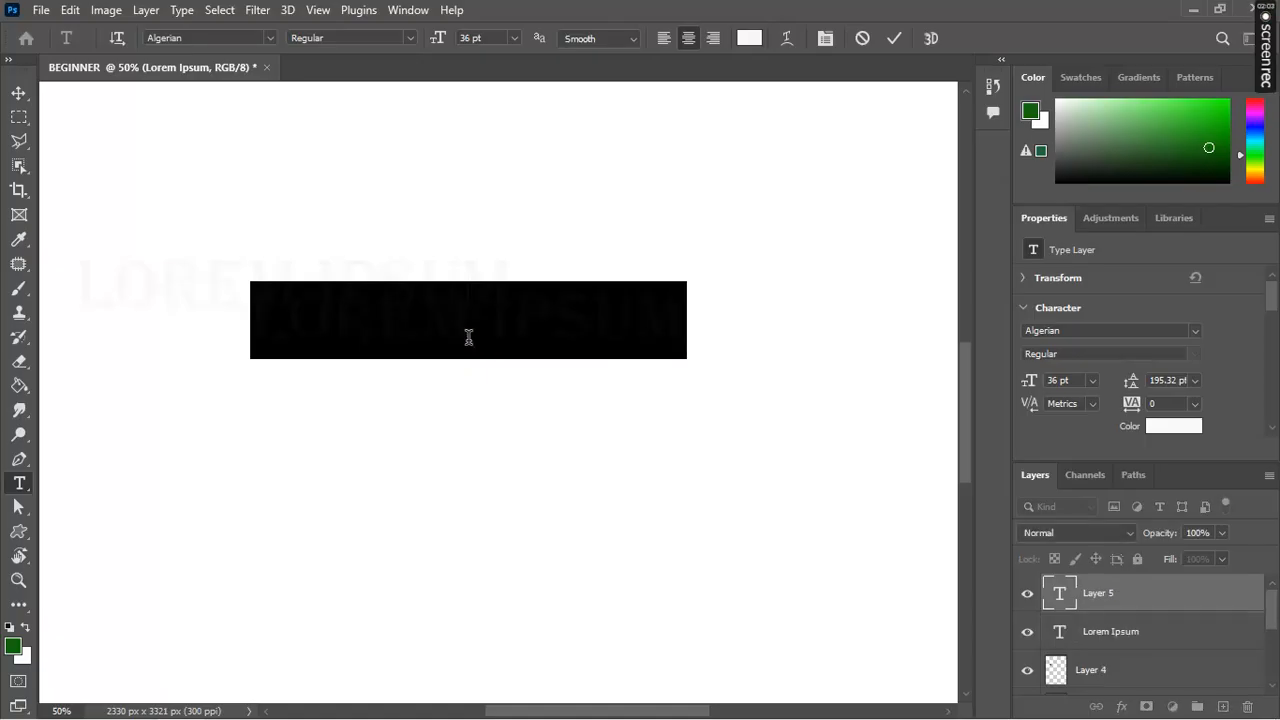
key(BackSpace)
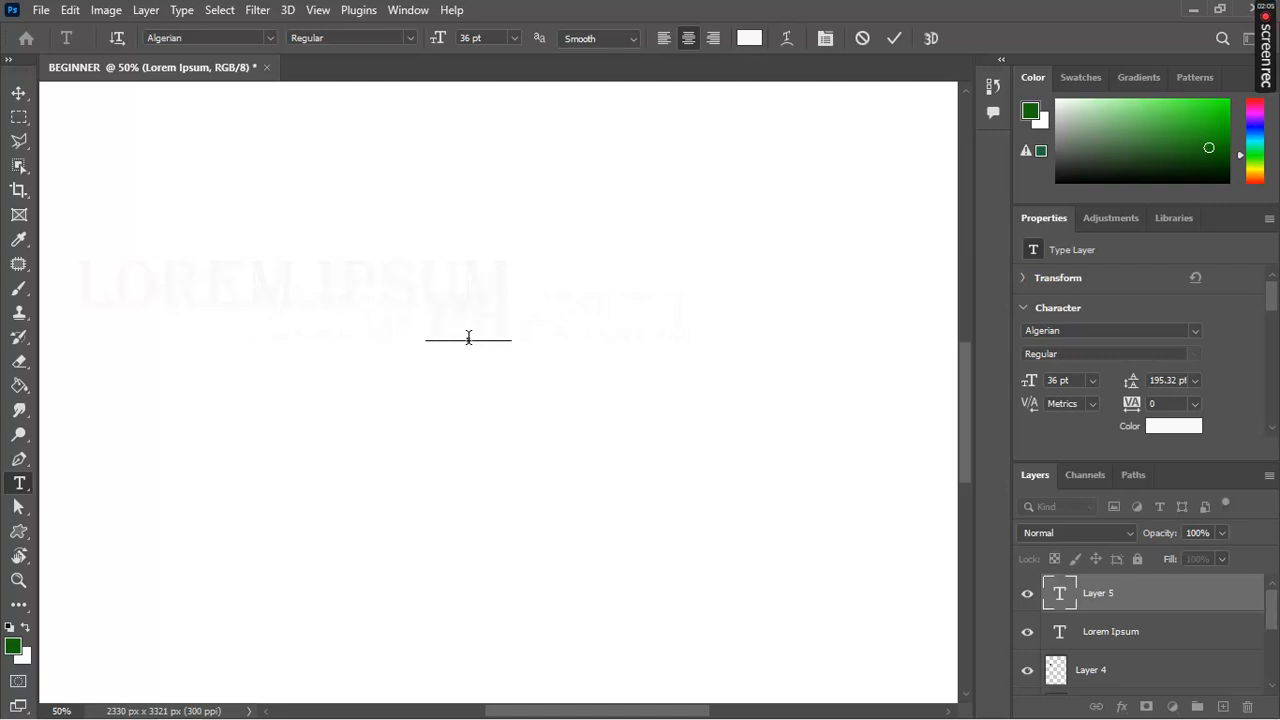
text(PHOTOSHOP)
drag(646, 342, 613, 342)
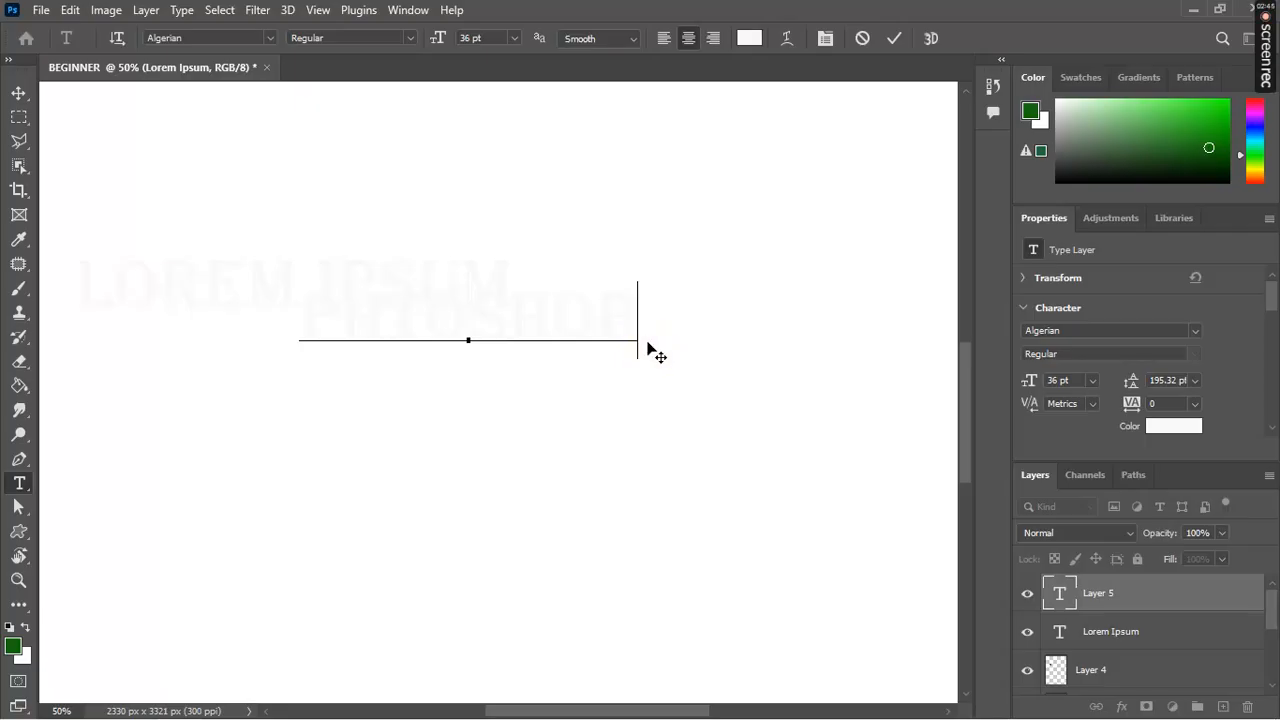
click(640, 338)
click(642, 329)
drag(642, 329, 282, 315)
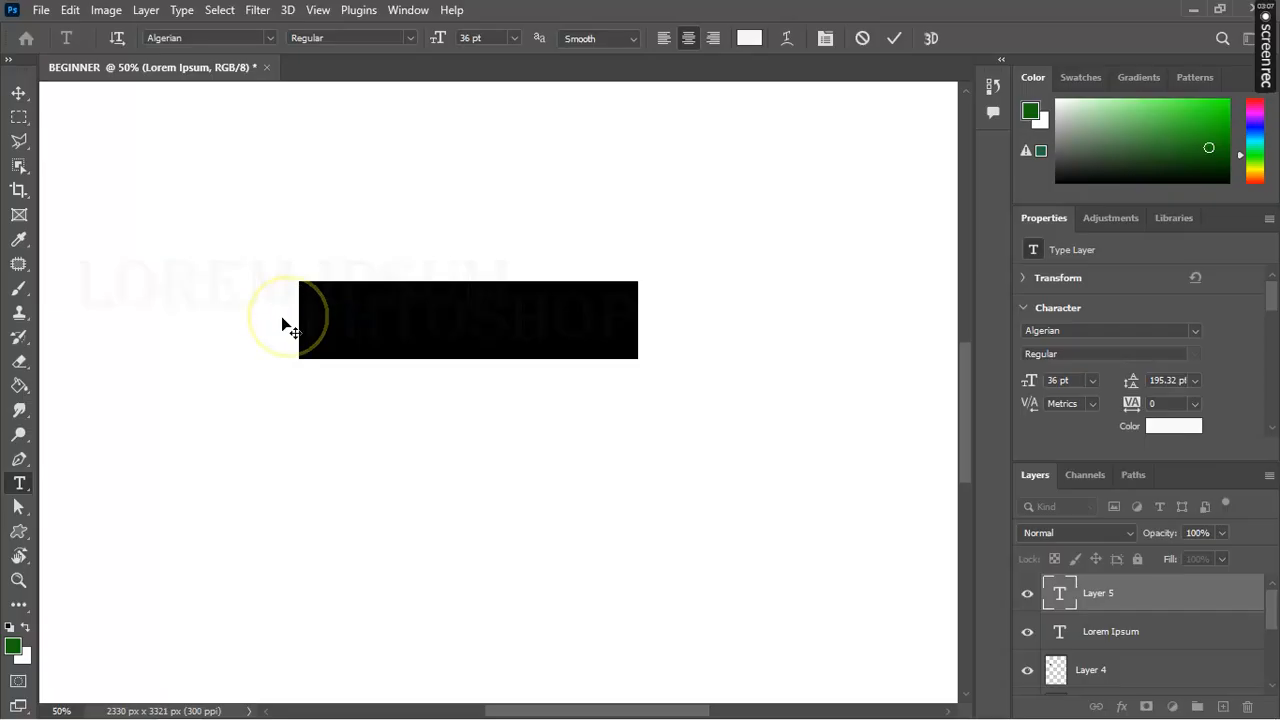
Step: Try several text colours, settle on near-black 12100d, then select the word
click(749, 40)
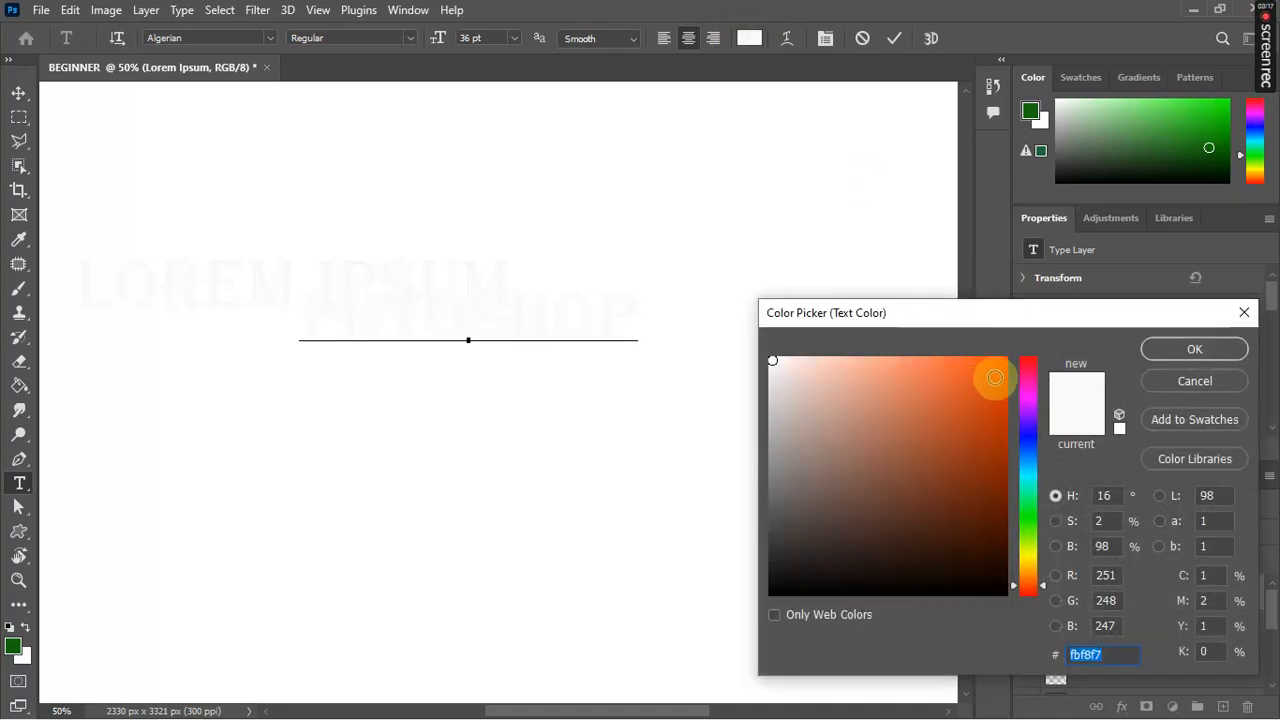
click(994, 376)
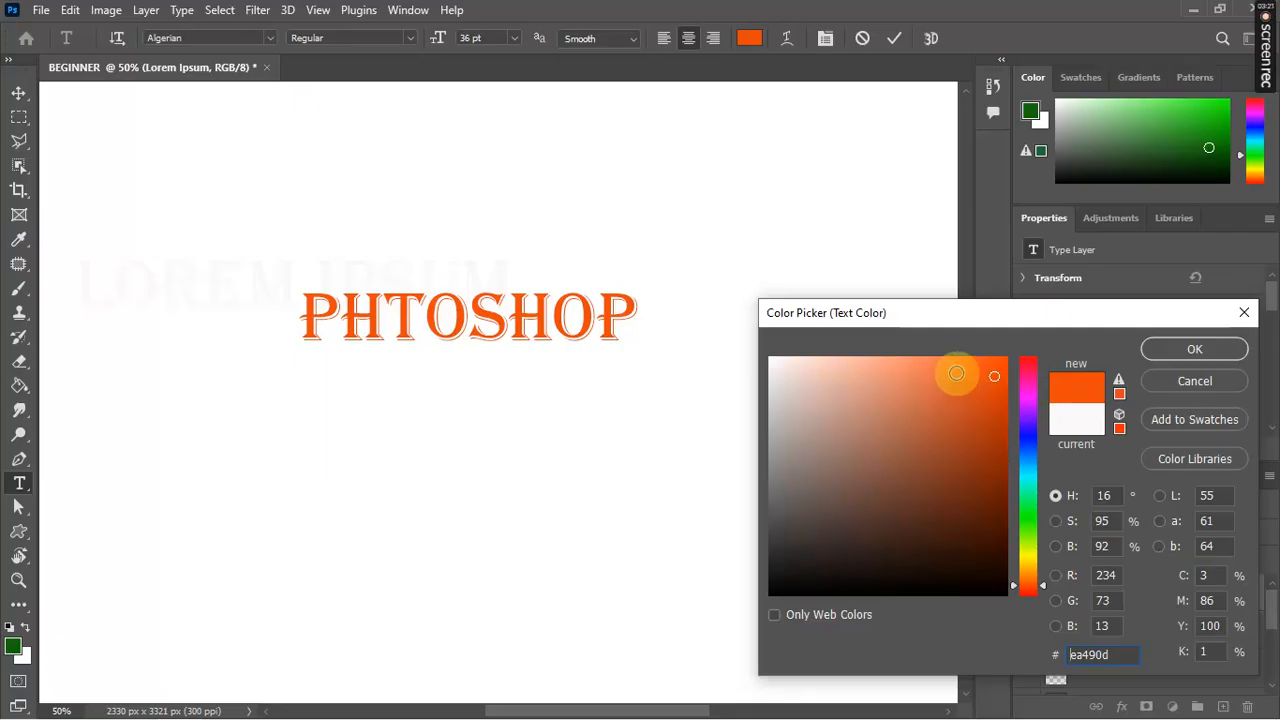
click(1034, 434)
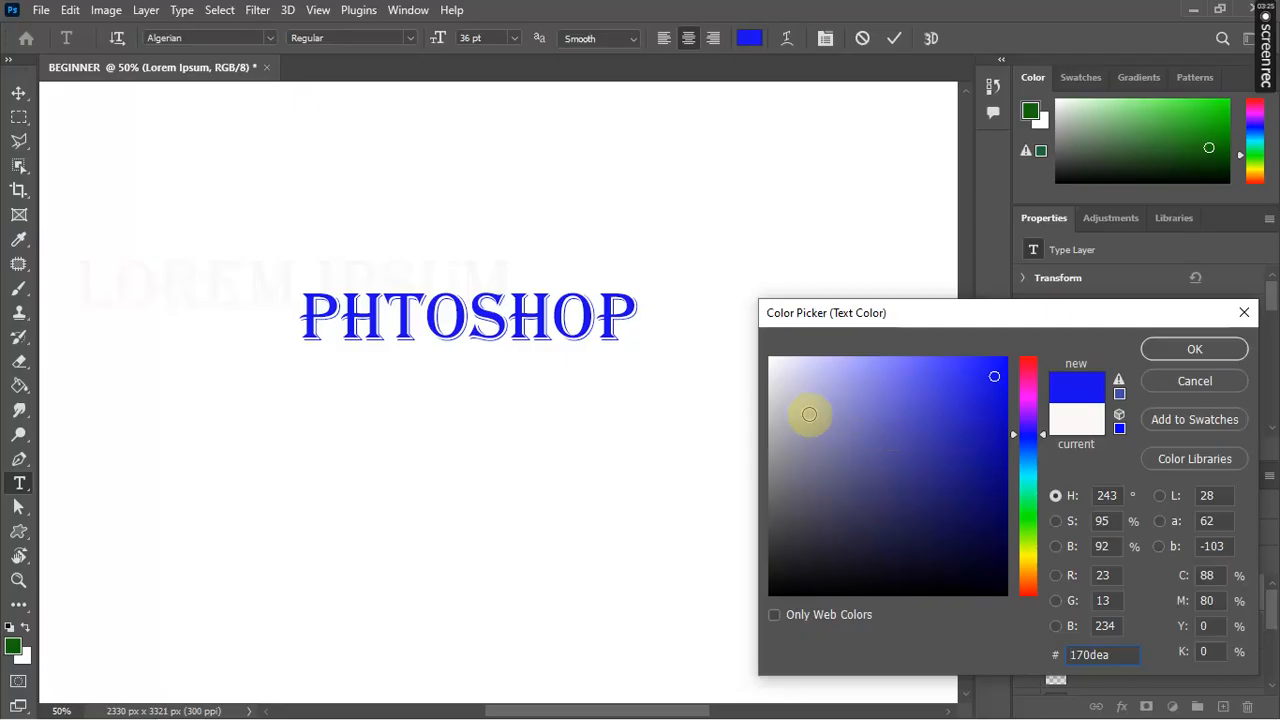
click(1034, 549)
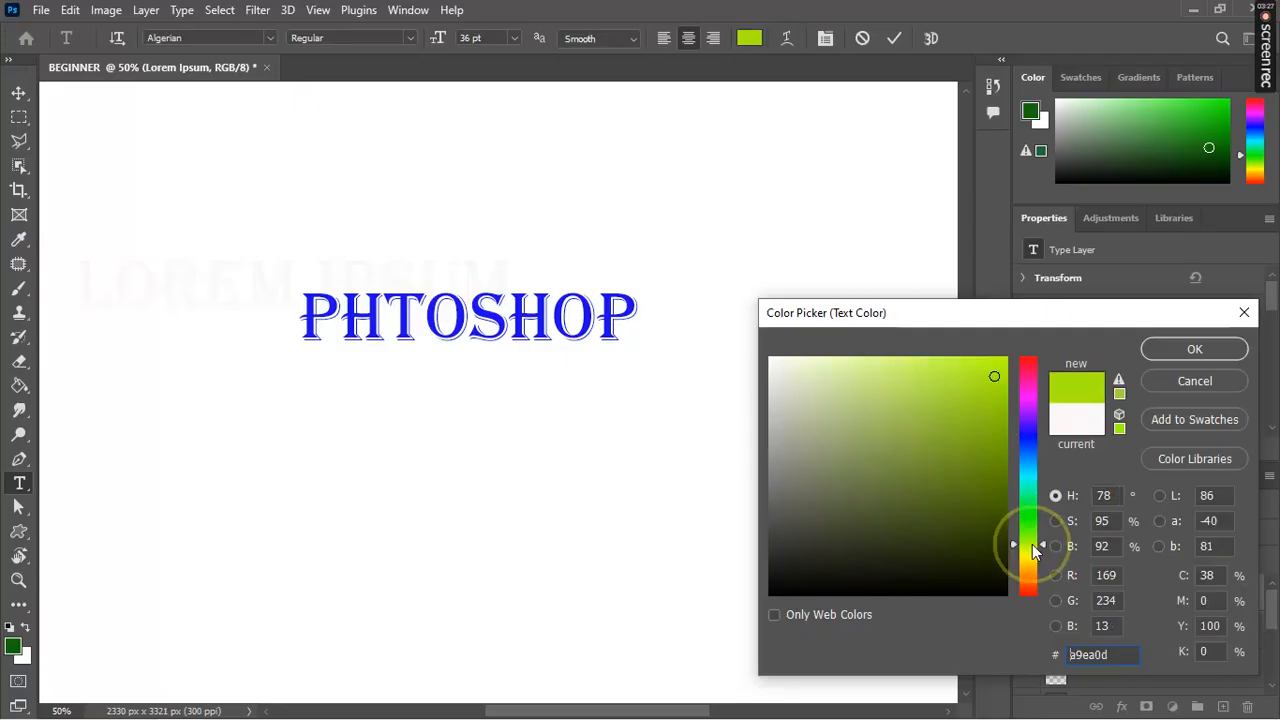
click(1034, 569)
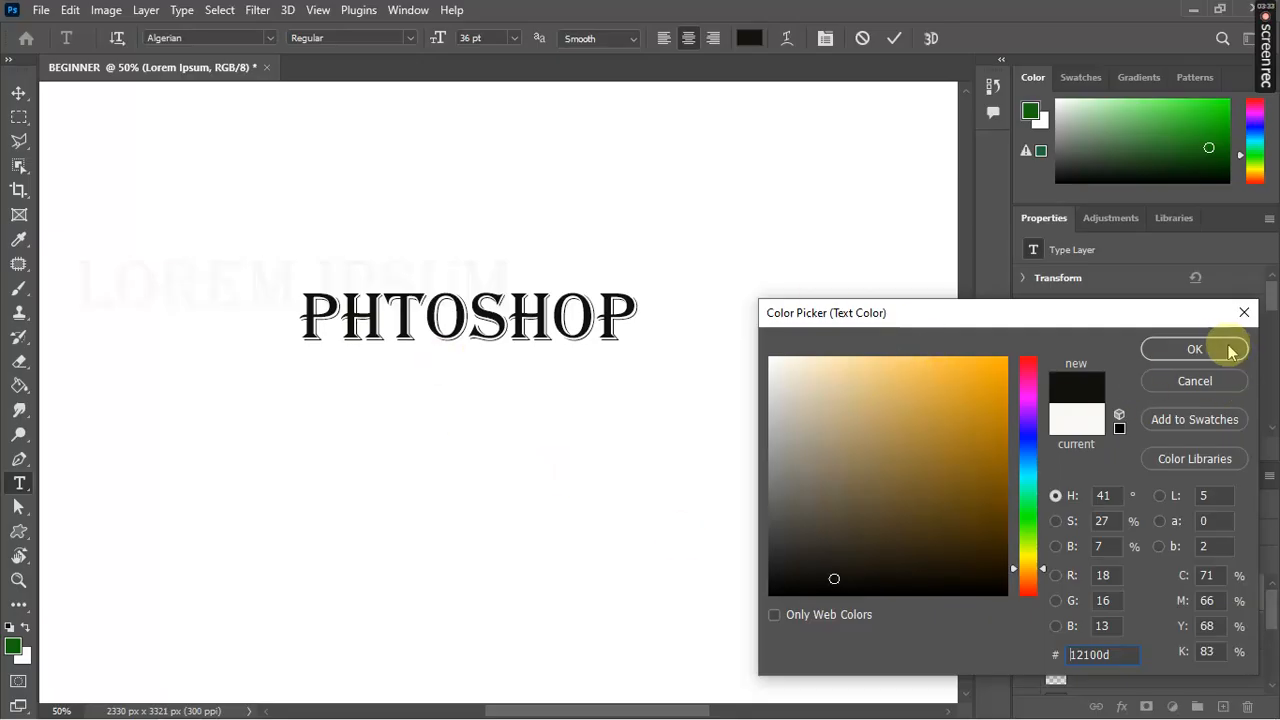
click(1194, 349)
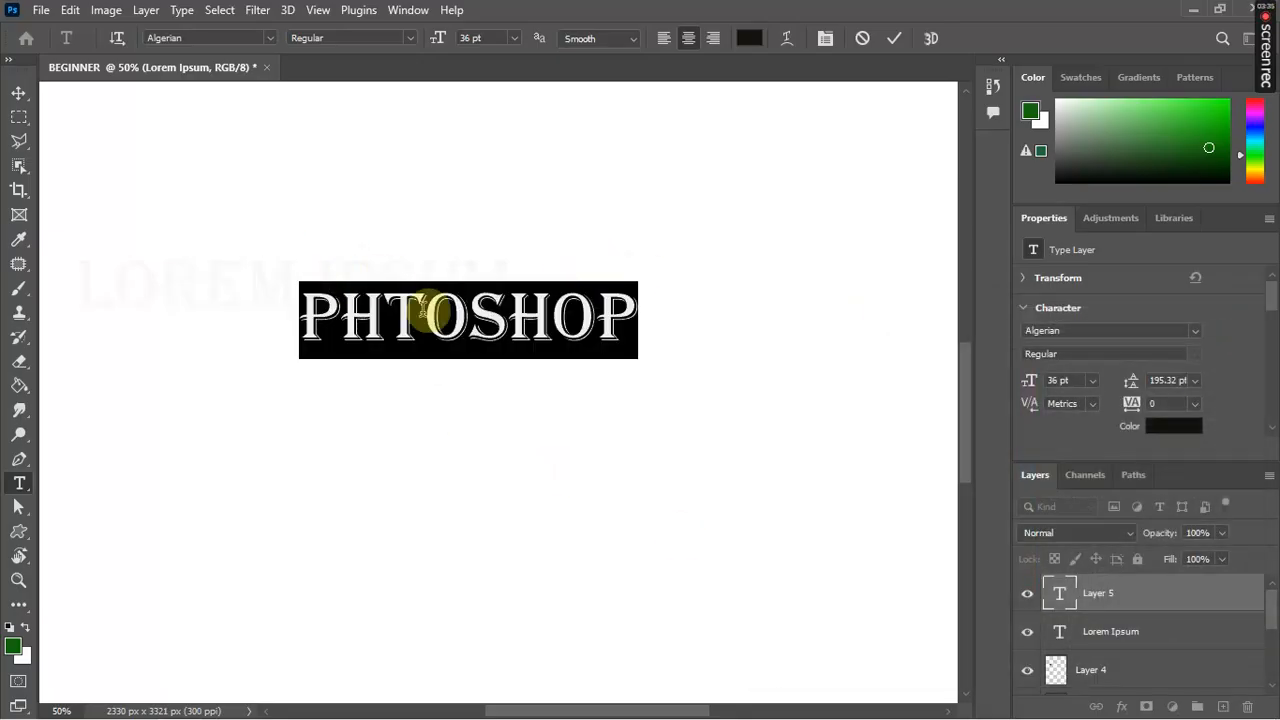
double_click(425, 313)
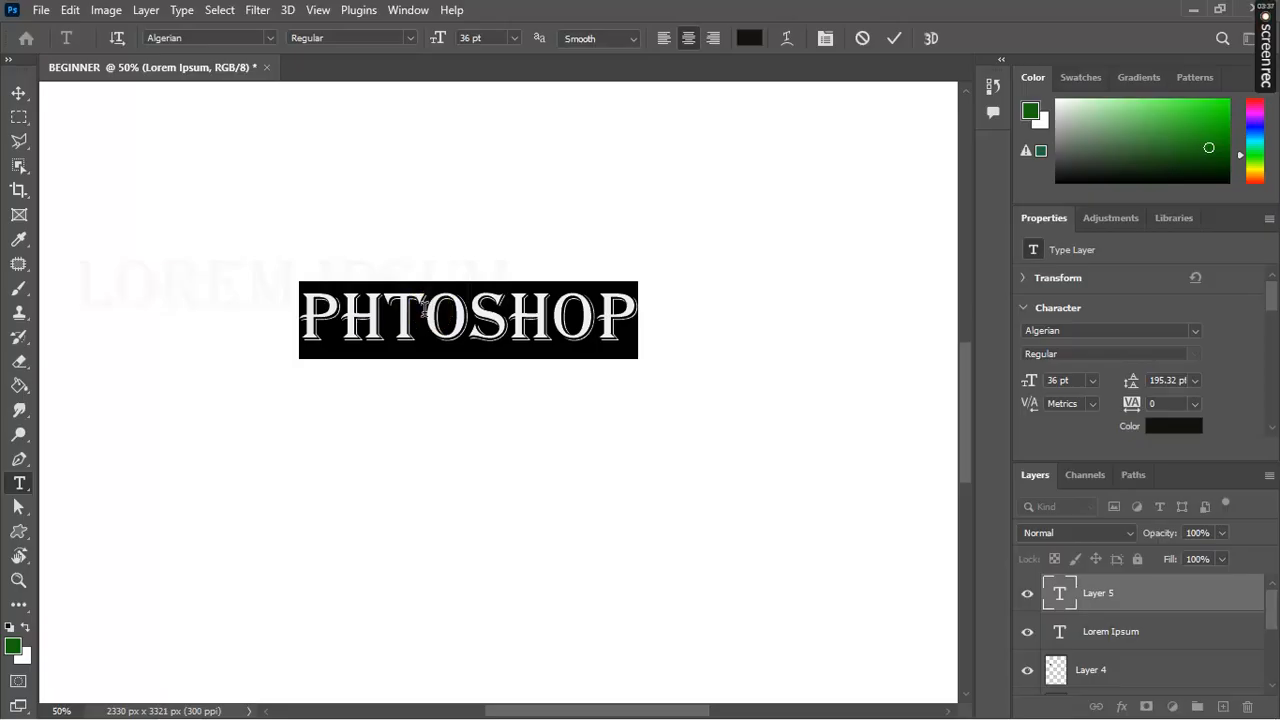
Step: Retype the misspelled word as PHOTOSHOP and commit the text layer
key(BackSpace)
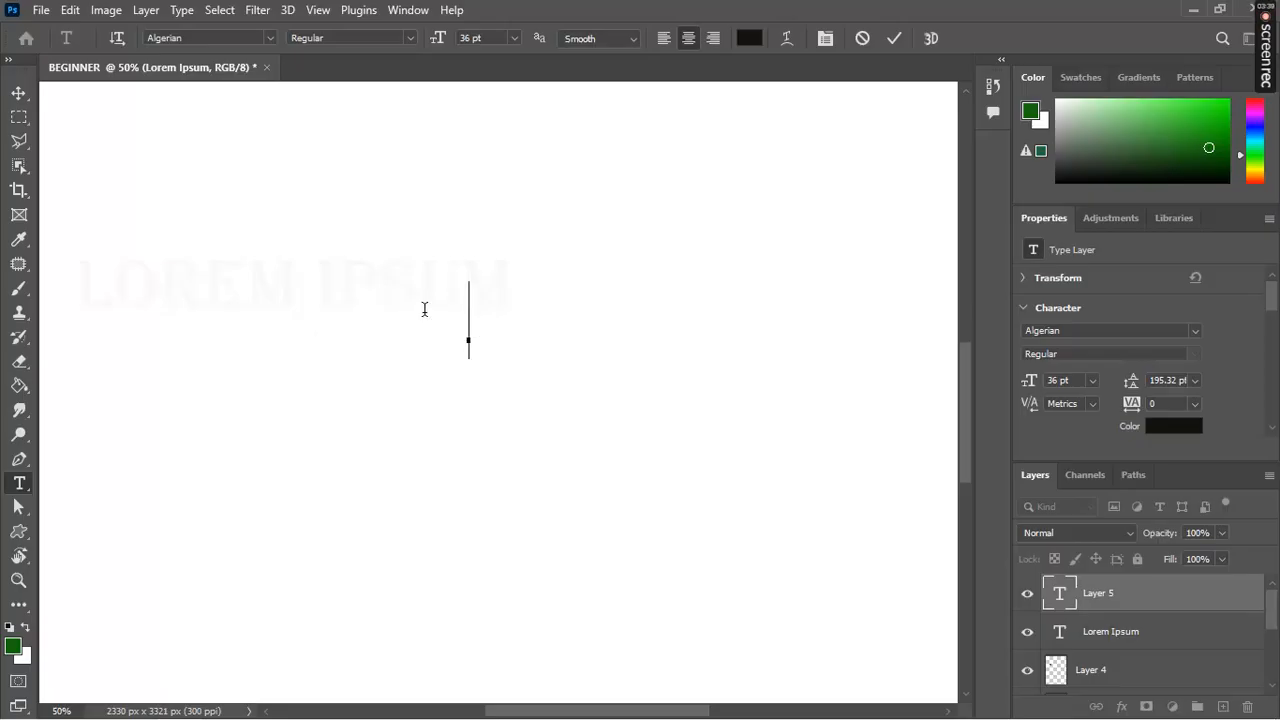
text(PHP)
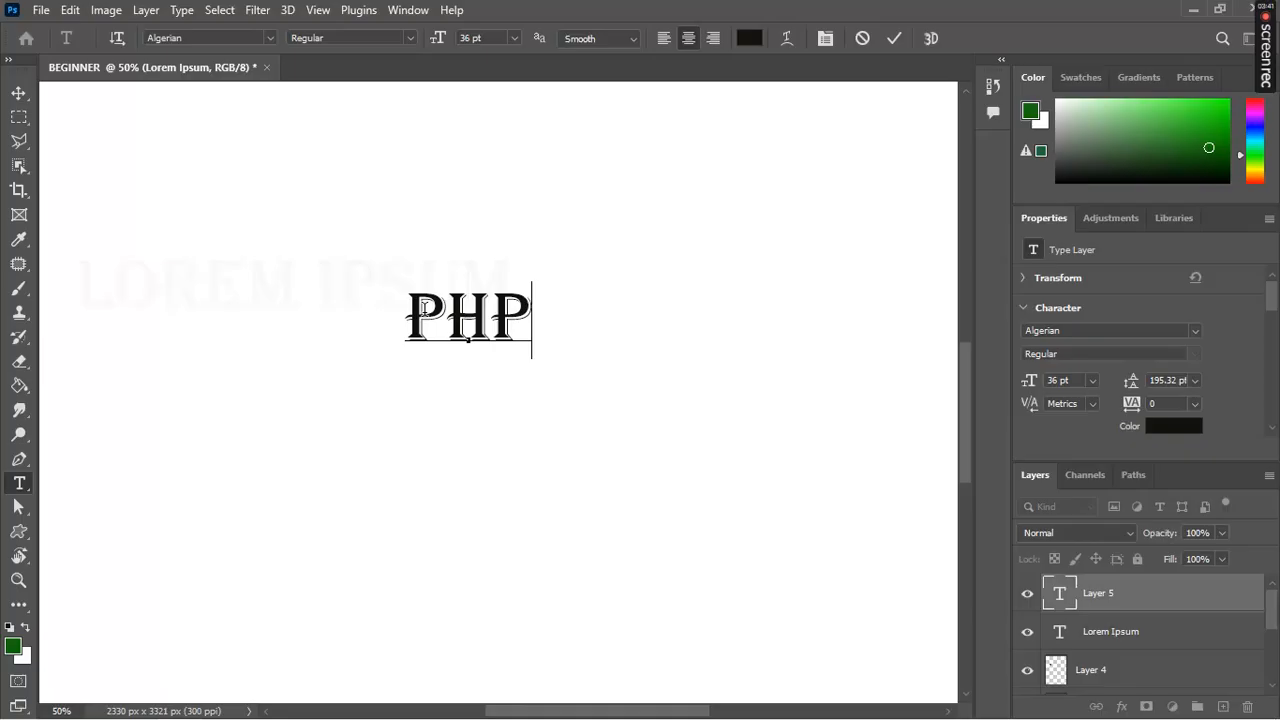
key(BackSpace)
text(OTO)
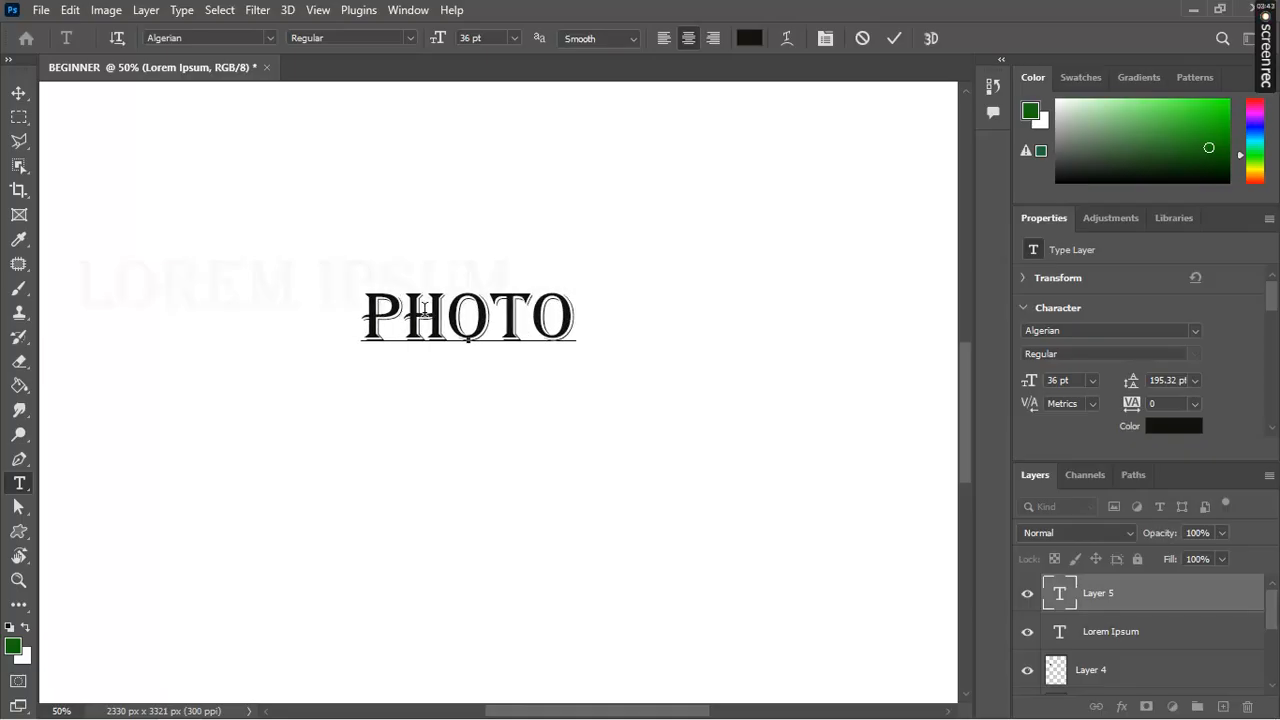
text(SHOP)
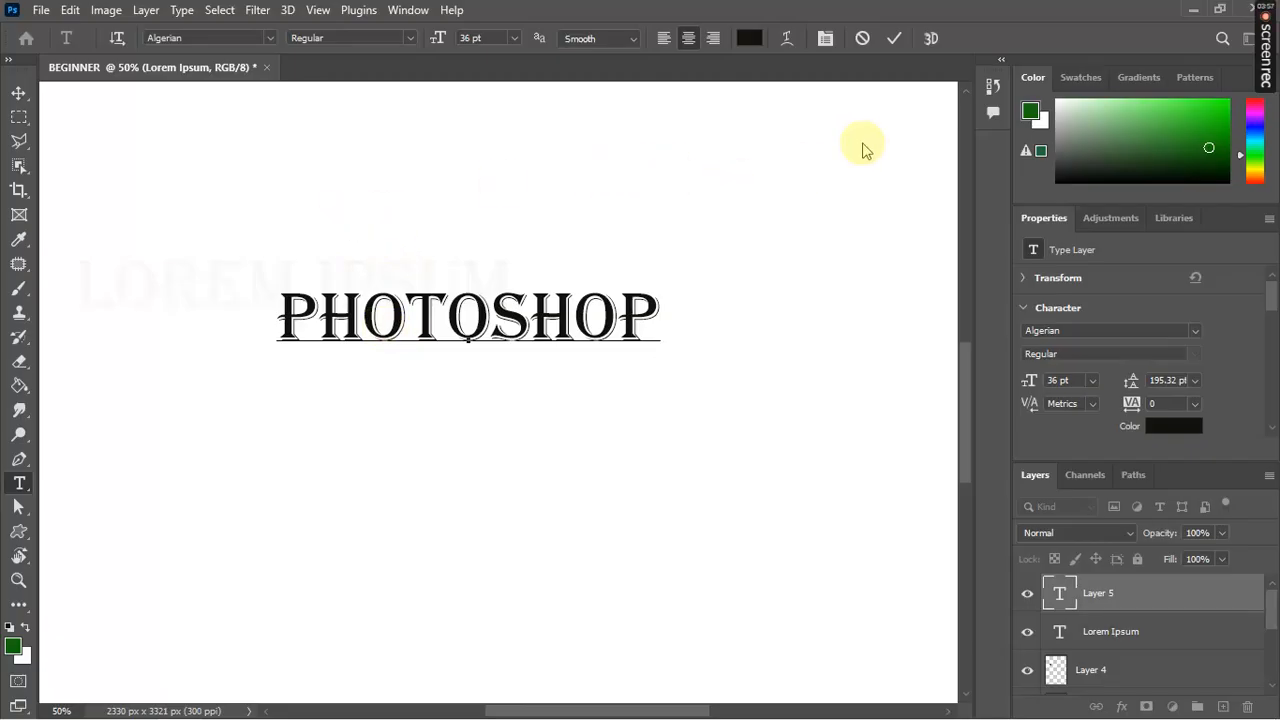
click(899, 40)
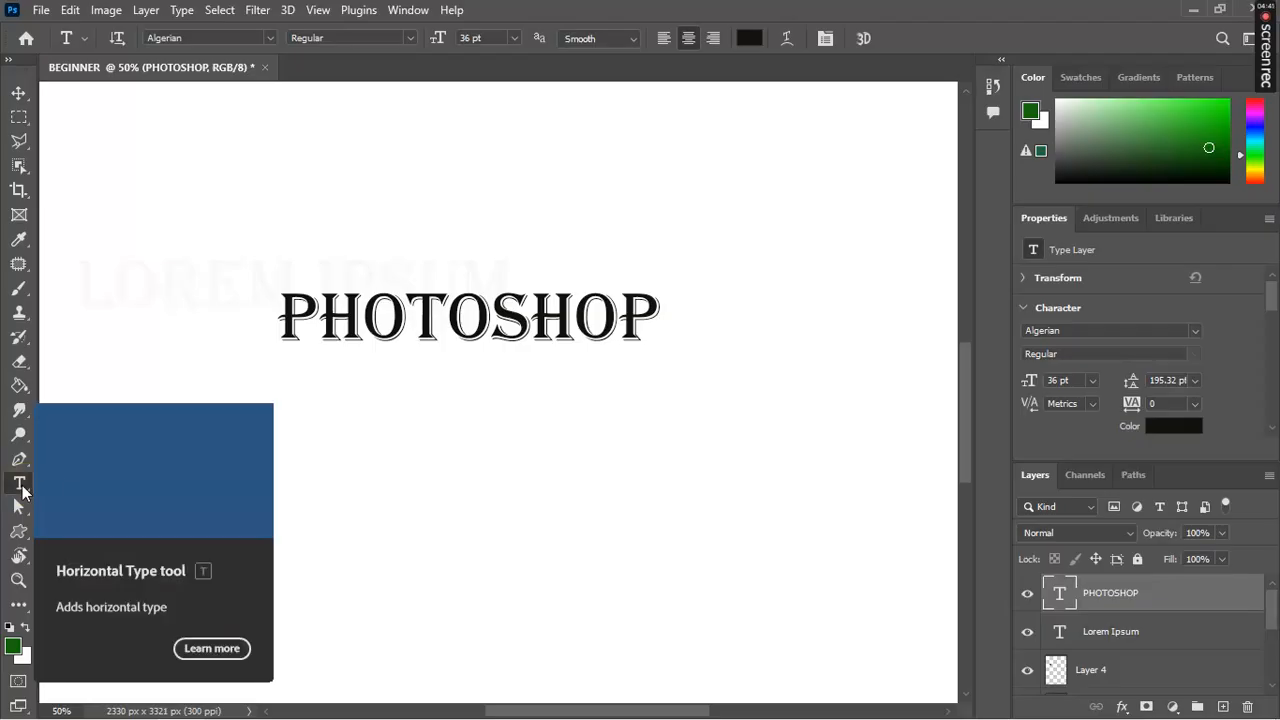
Step: Check the type tool presets, toggle text orientation to vertical and back, and list the type tool variants
click(85, 44)
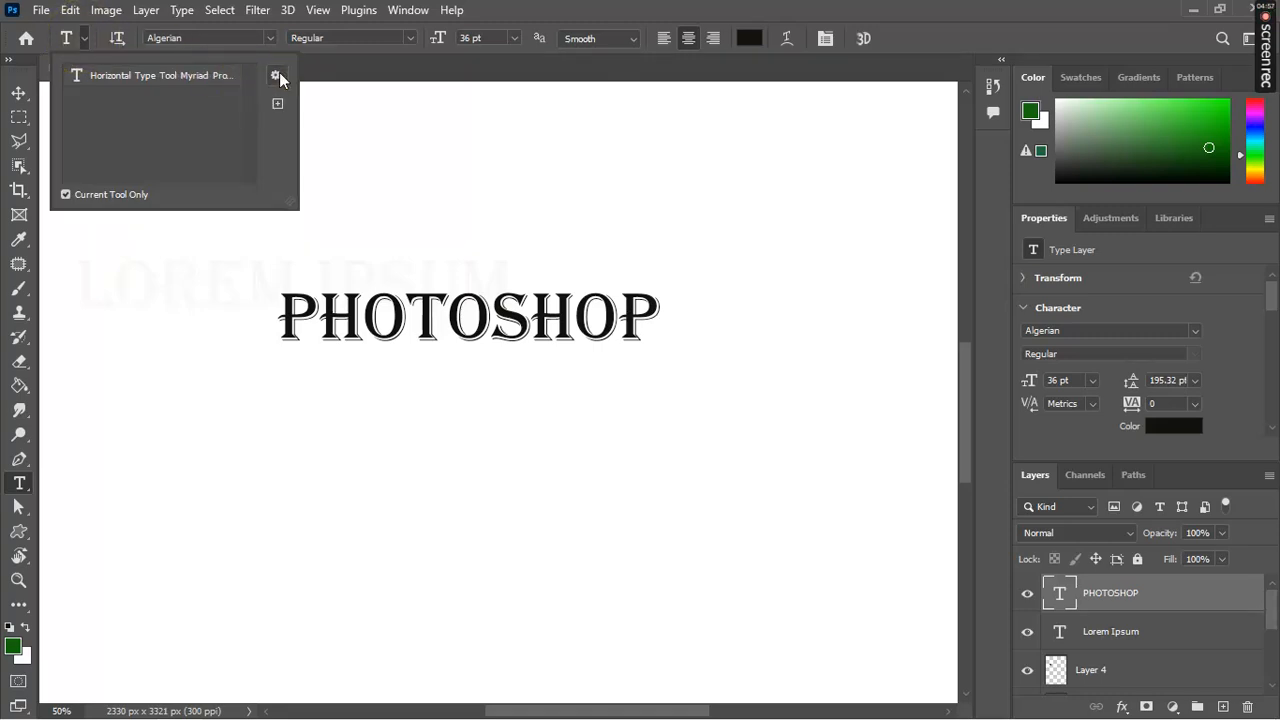
click(116, 40)
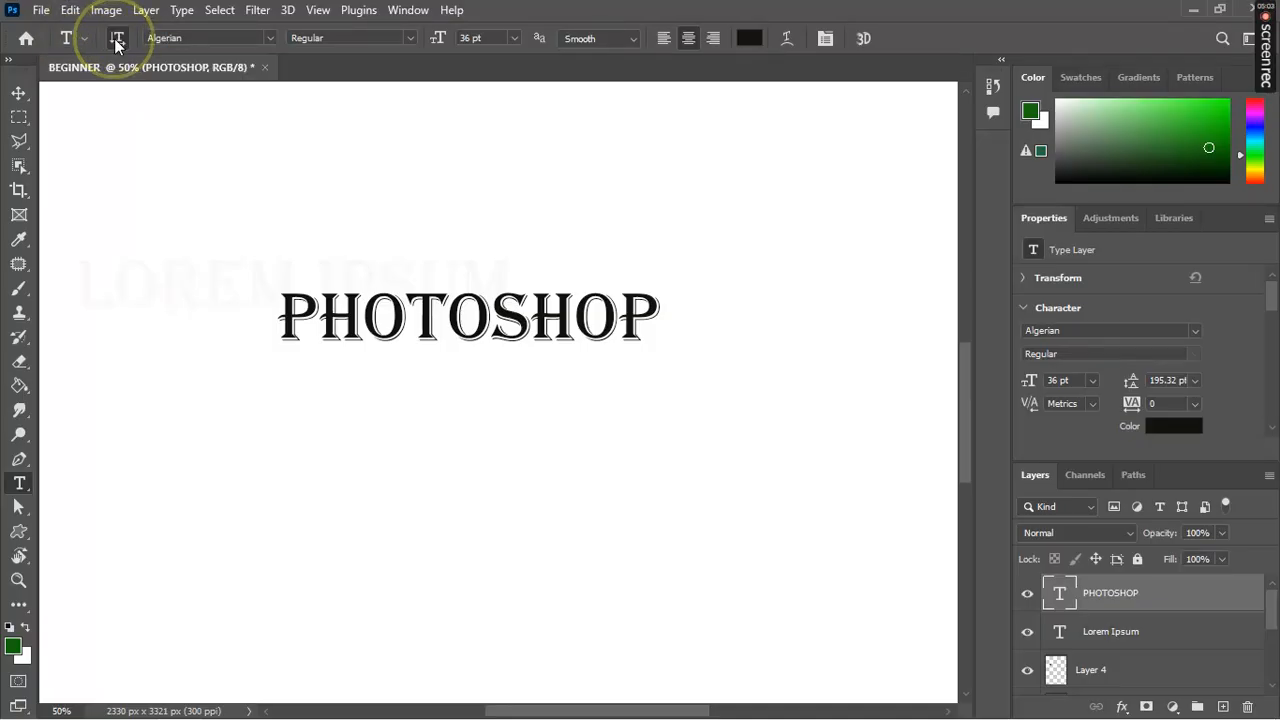
click(116, 40)
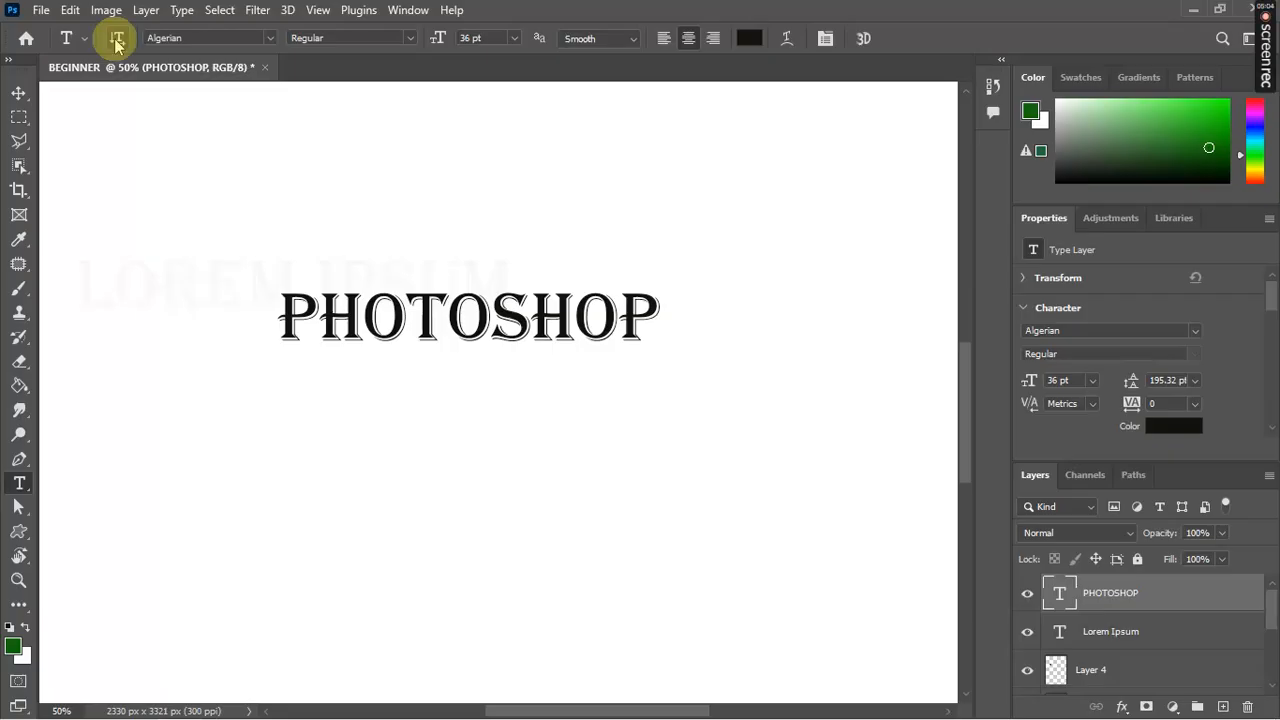
right_click(19, 486)
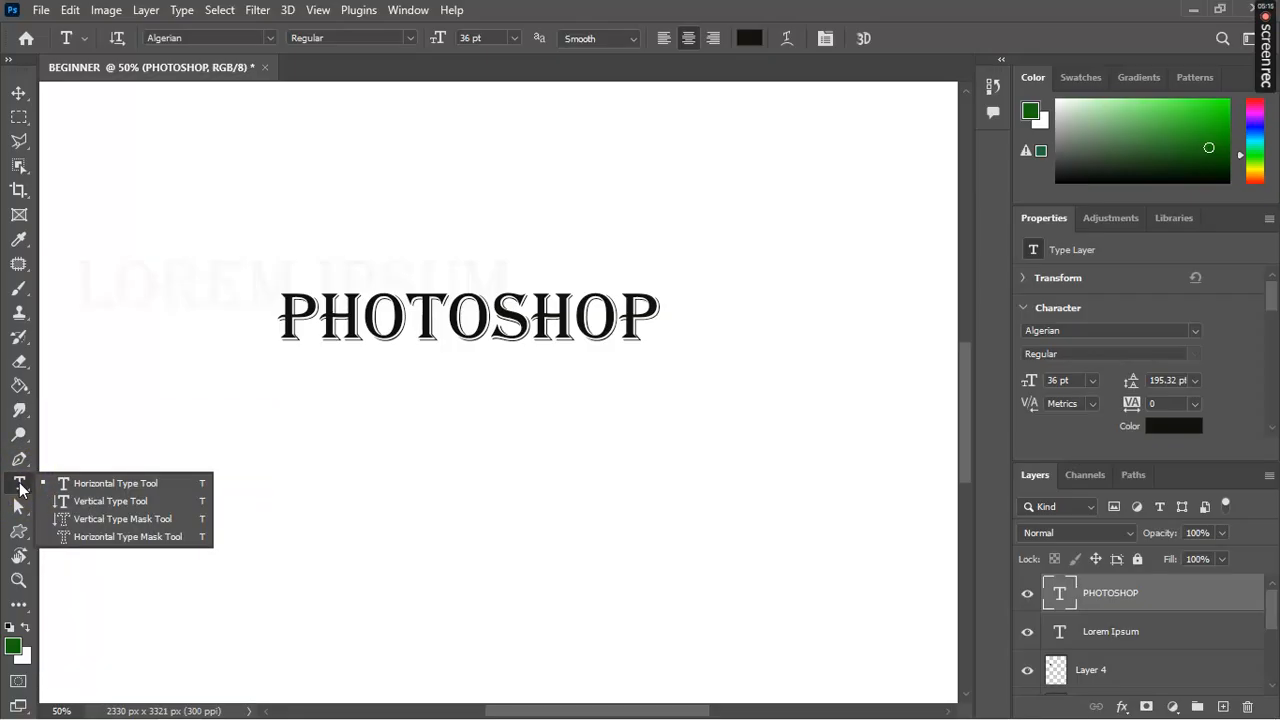
Step: Add a vertical, top-aligned PHOTOSHOP text layer down the top-left of the page
click(150, 502)
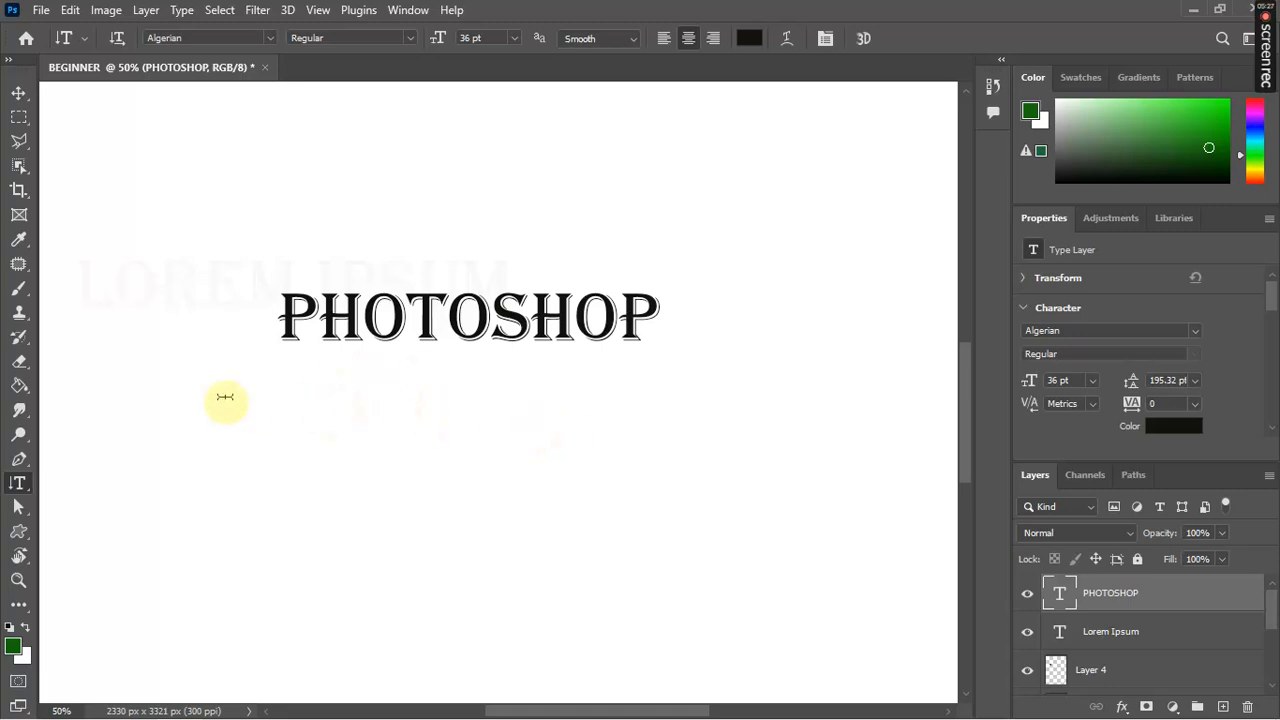
click(148, 184)
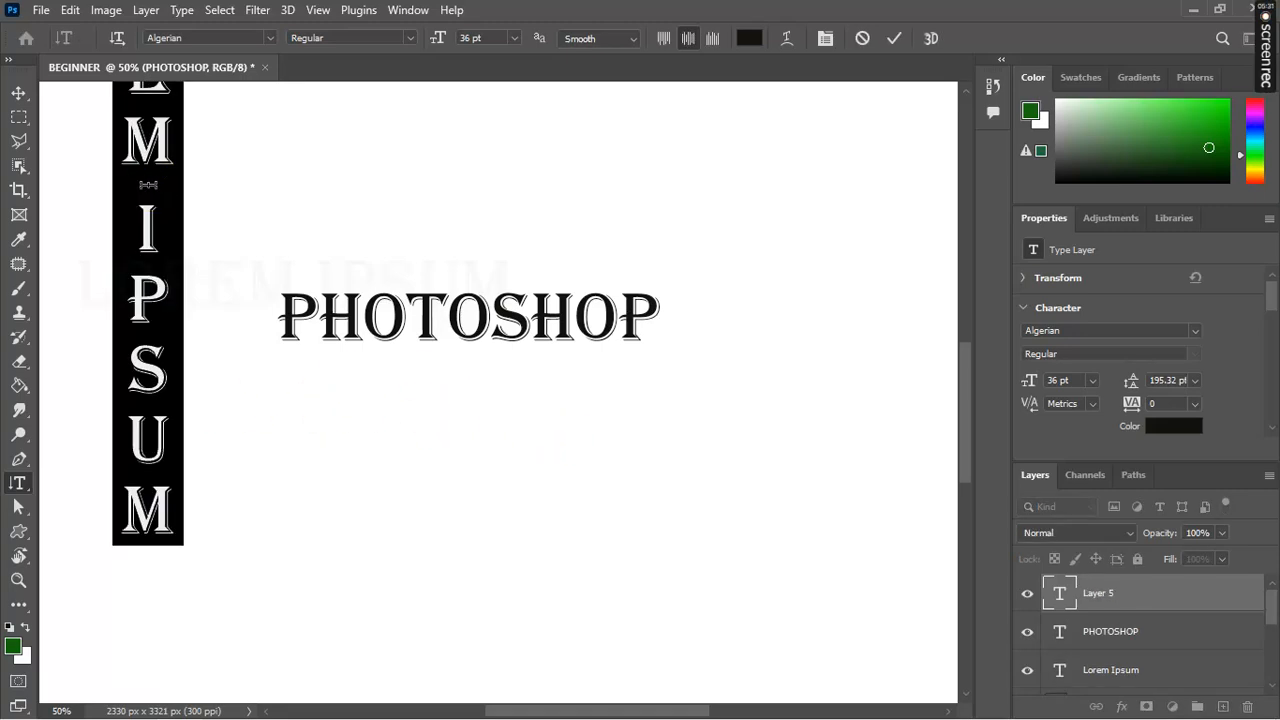
text(P)
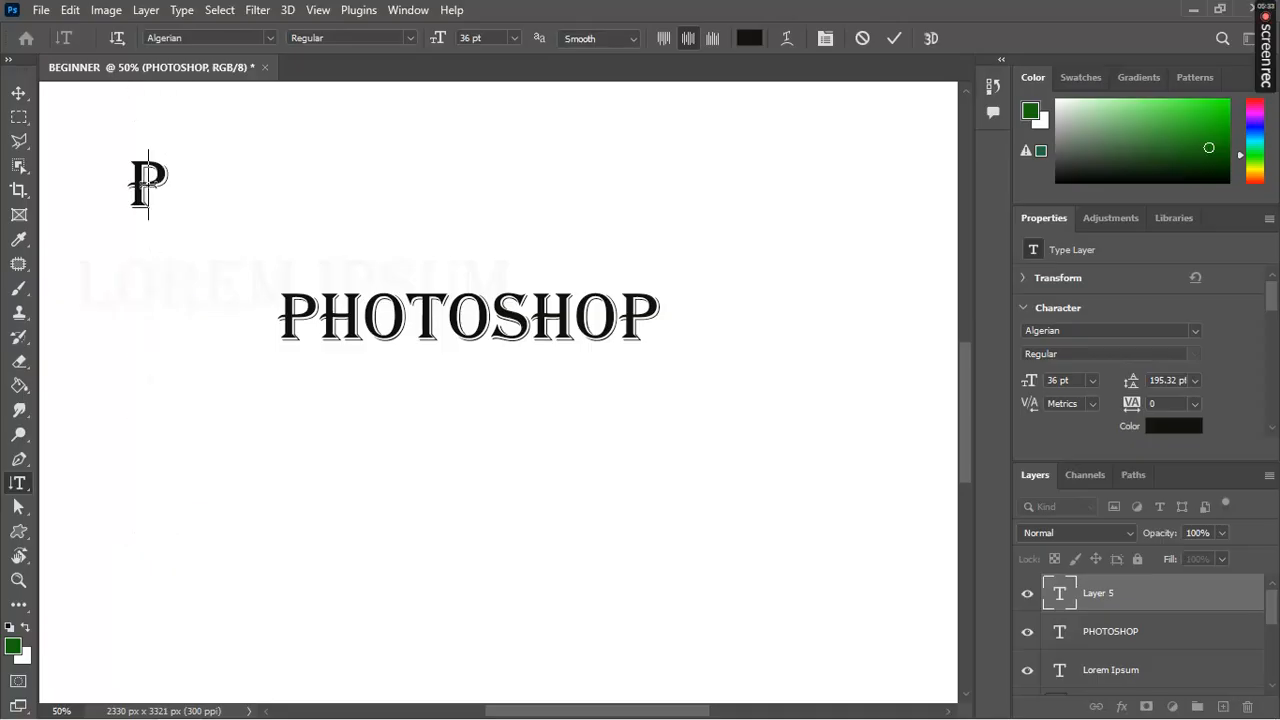
text(HOT)
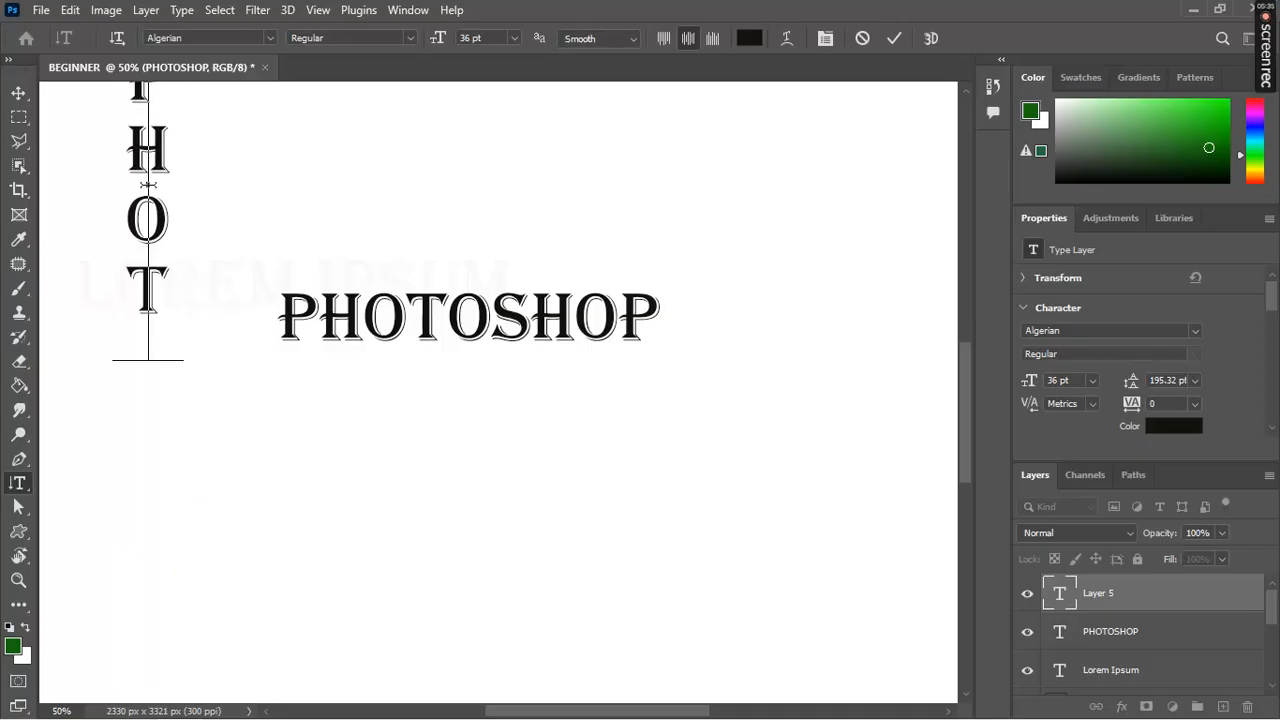
text(OSHOP)
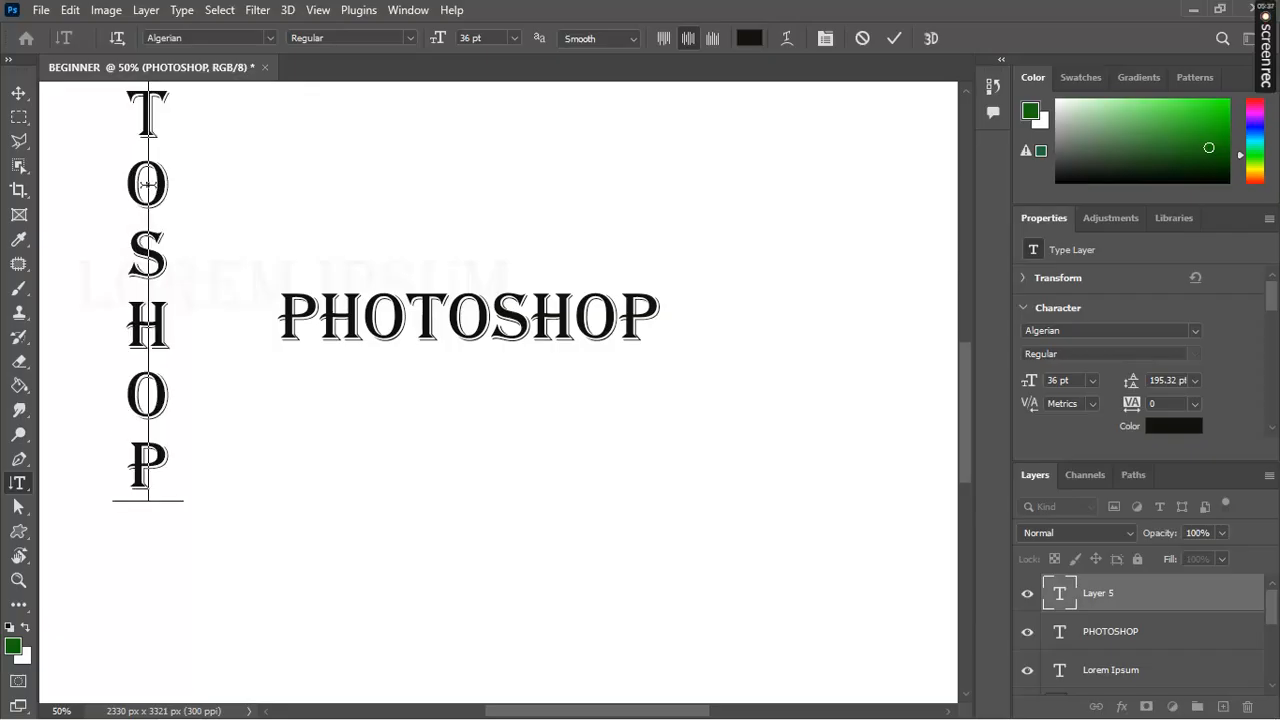
double_click(149, 188)
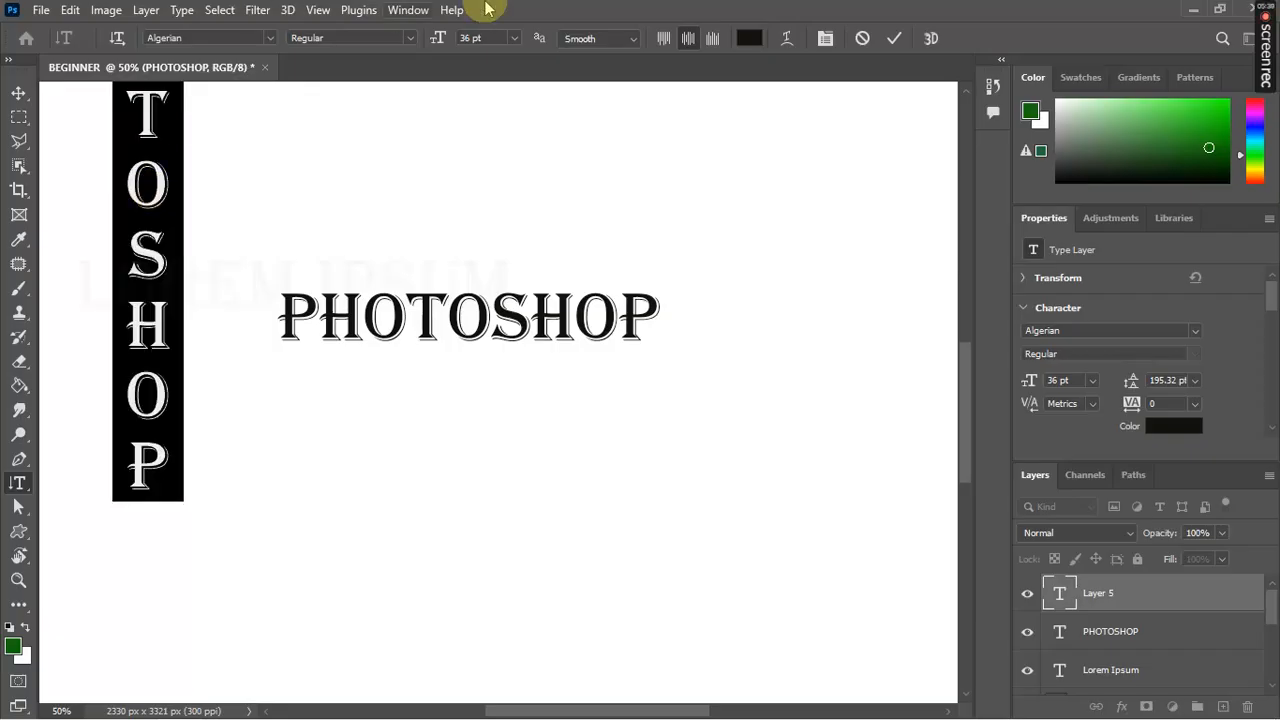
click(663, 38)
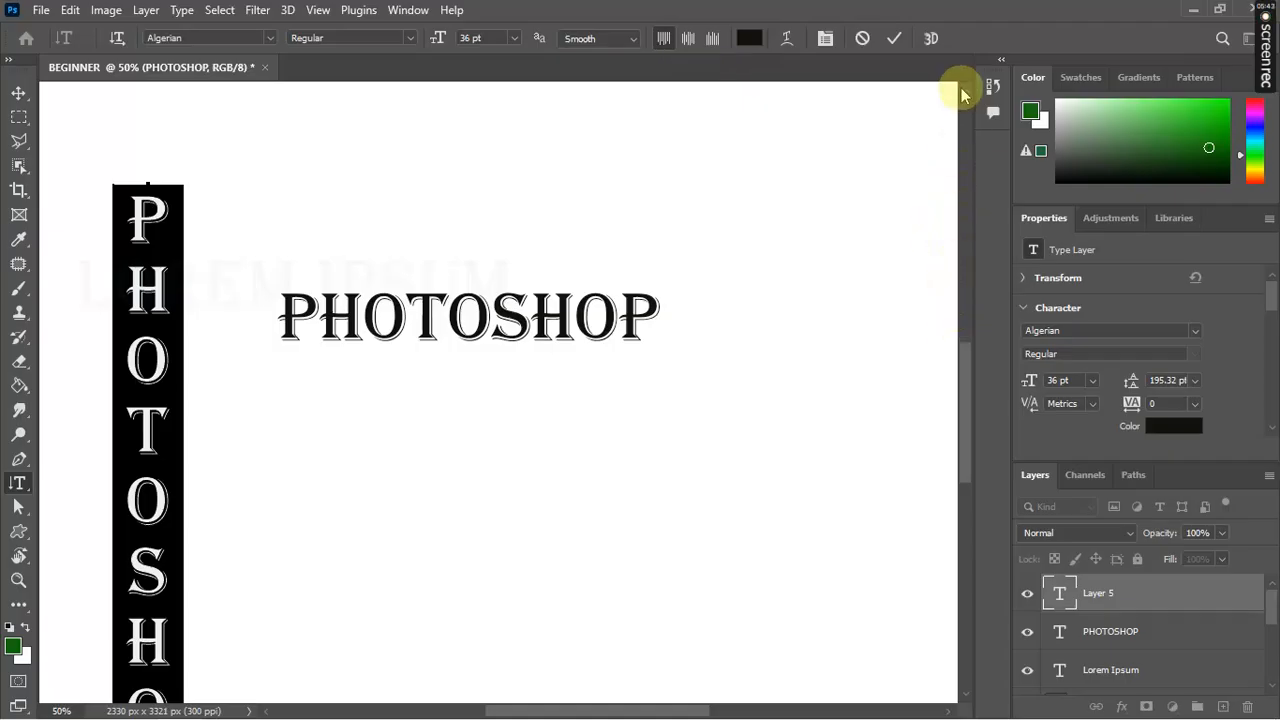
click(895, 42)
click(895, 42)
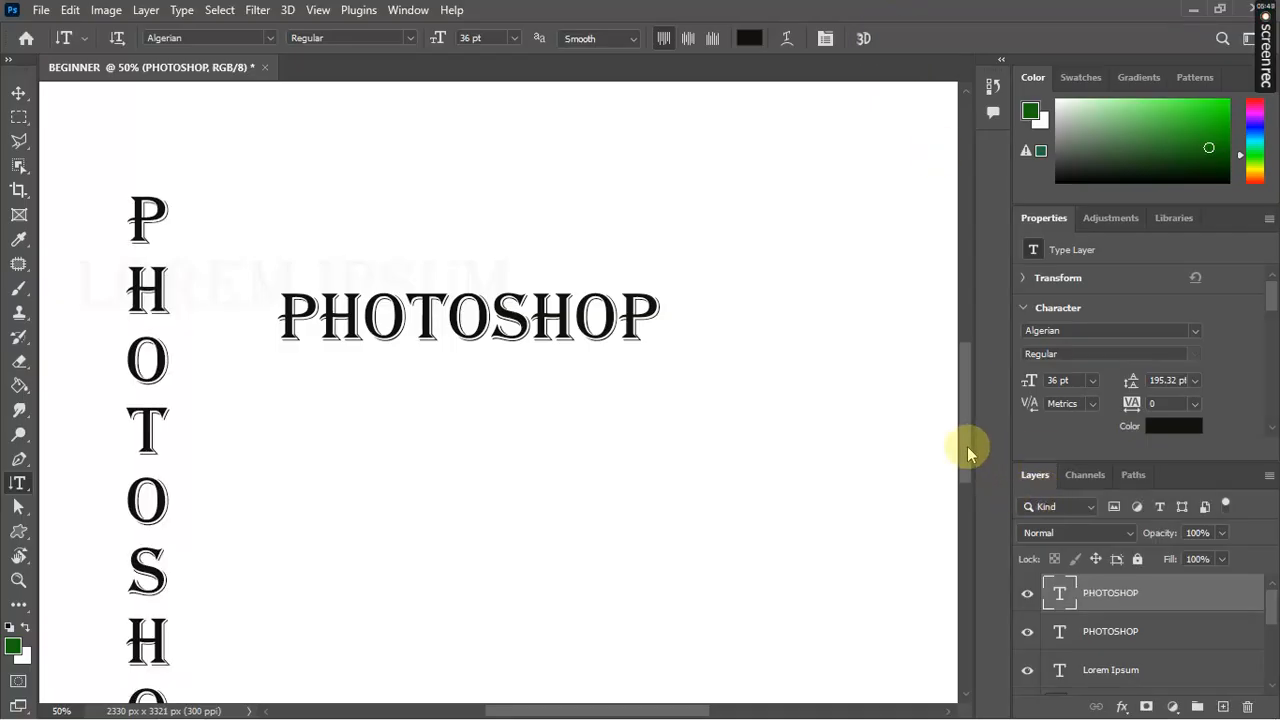
mouse_move(965, 434)
mouse_down()
mouse_move(963, 471)
mouse_move(966, 451)
mouse_up()
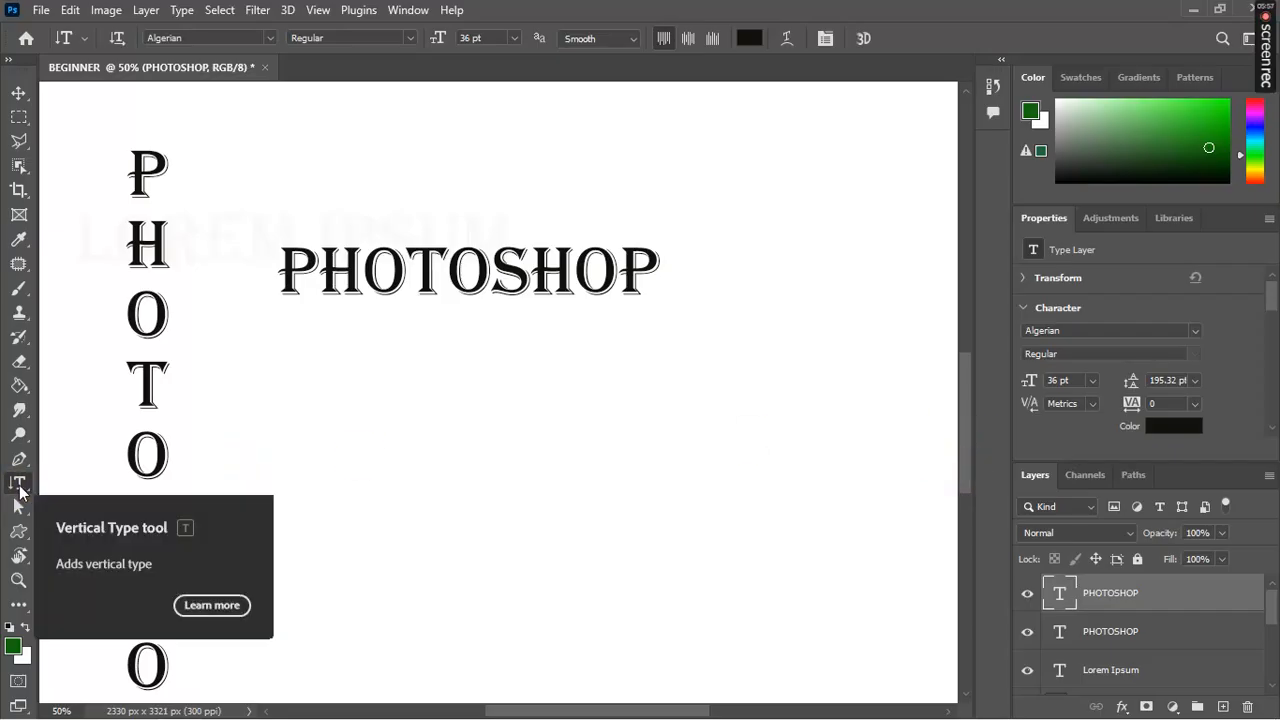
Step: Type PHOTO with the Vertical Type Mask Tool and commit it as a selection
right_click(19, 487)
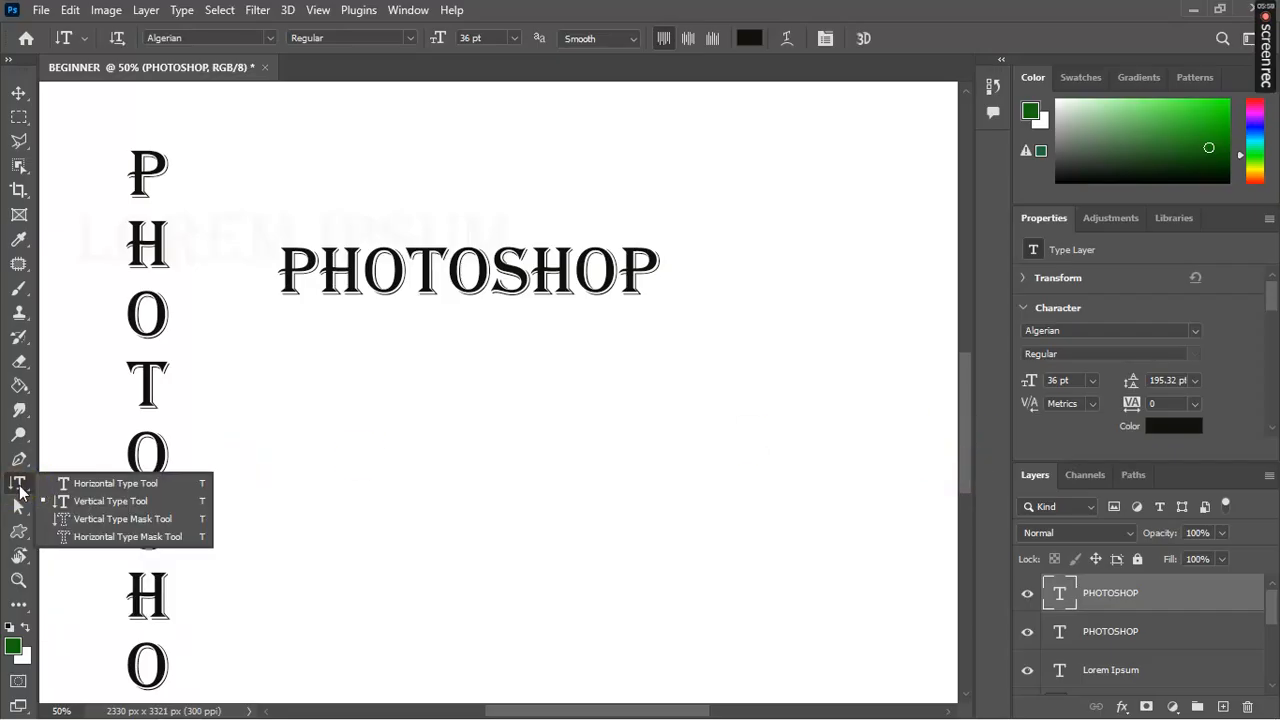
click(99, 520)
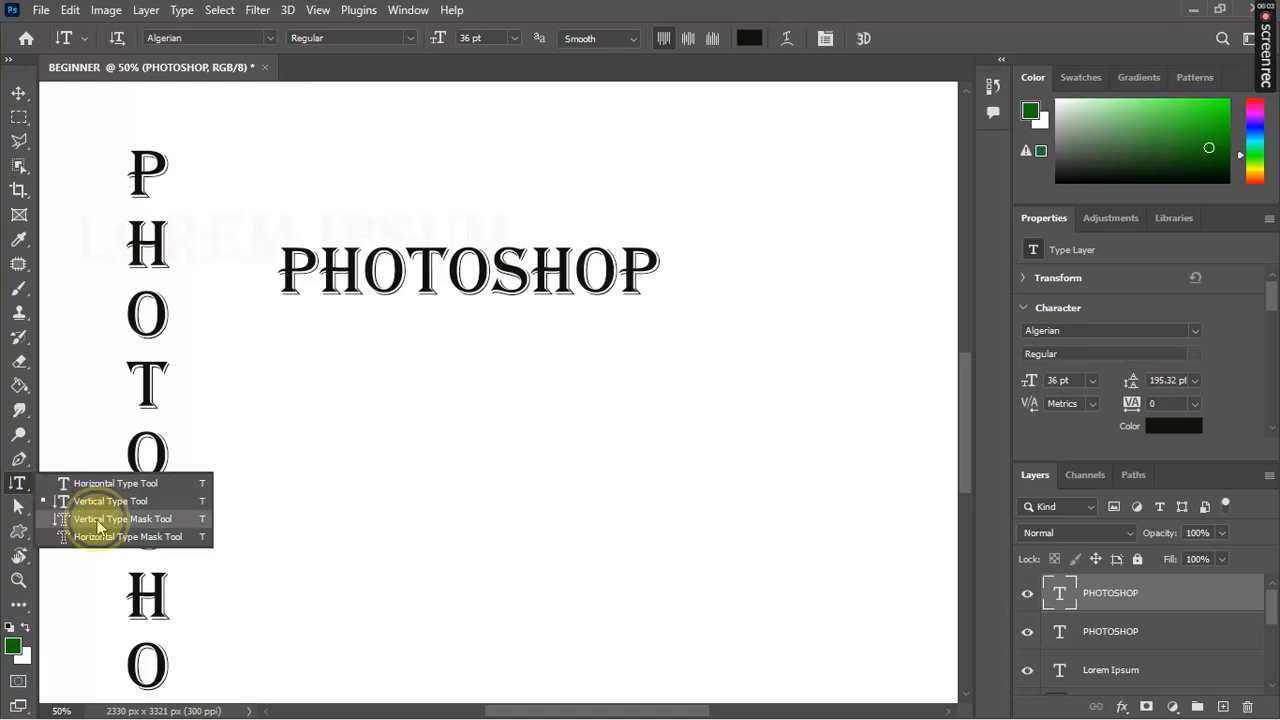
click(404, 347)
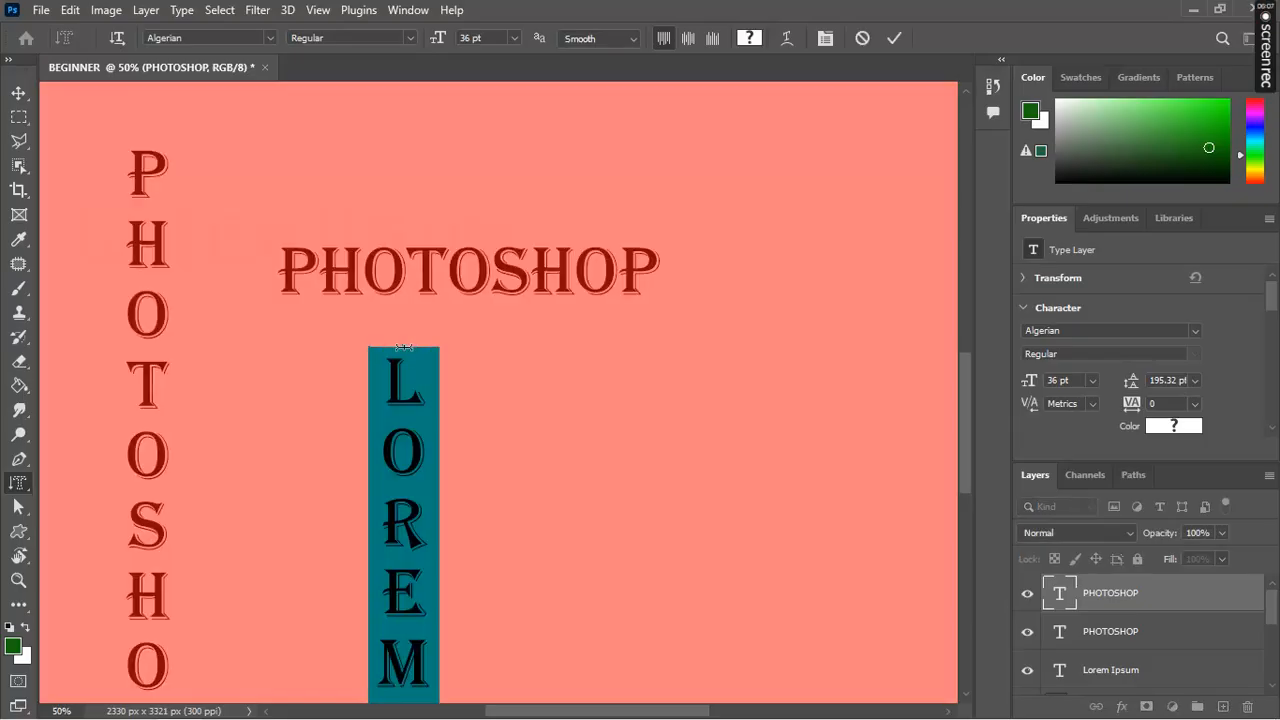
text(PHOTO)
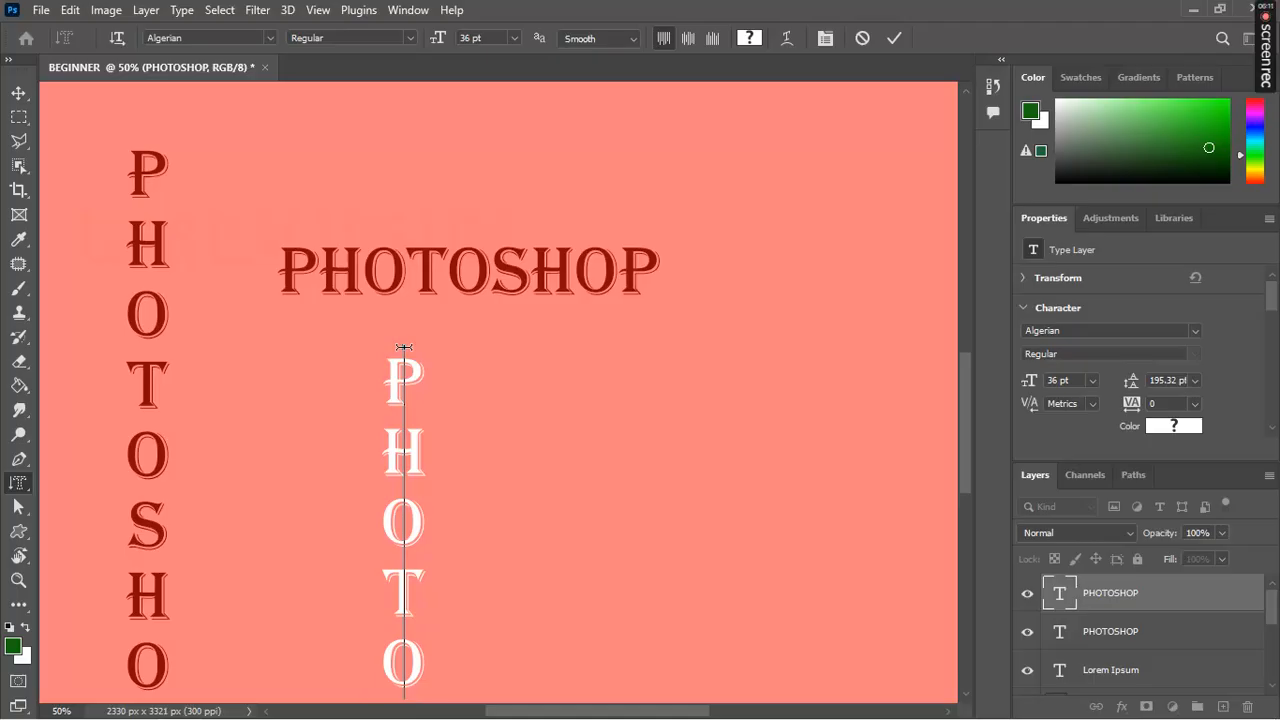
click(895, 40)
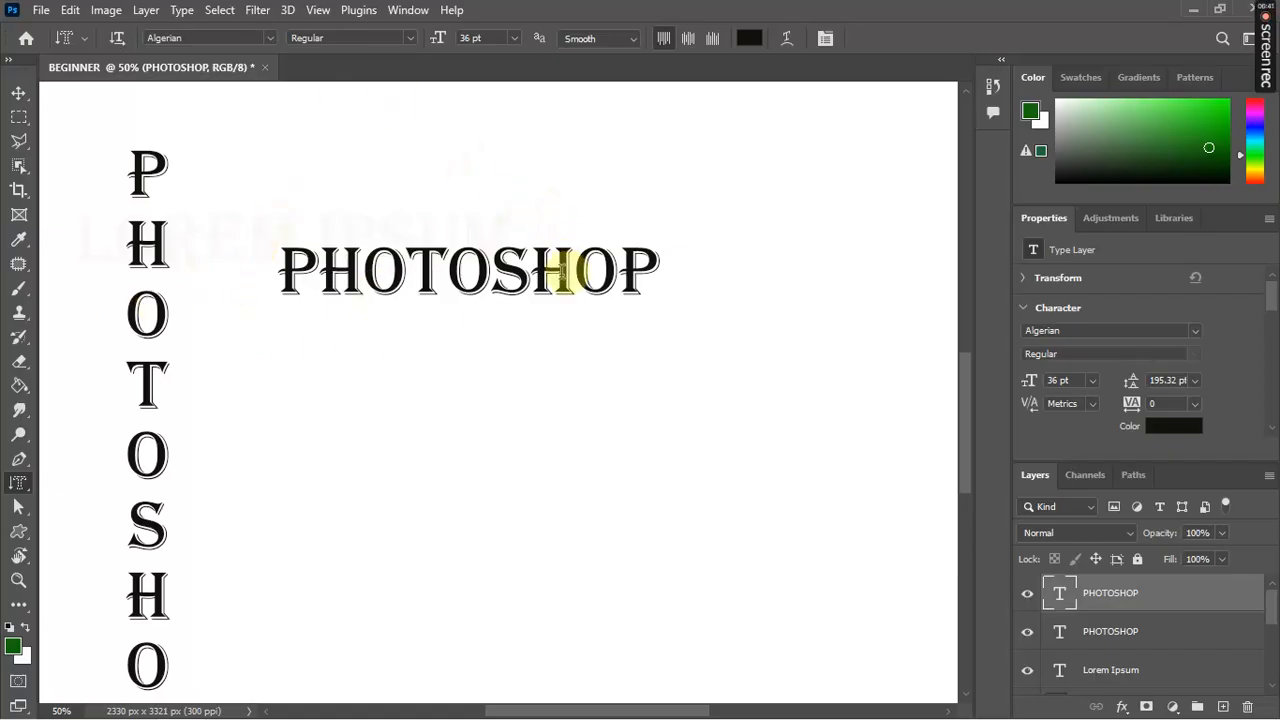
Step: Set the horizontal PHOTOSHOP word in Benyoritha, commit, then reselect the line
click(572, 272)
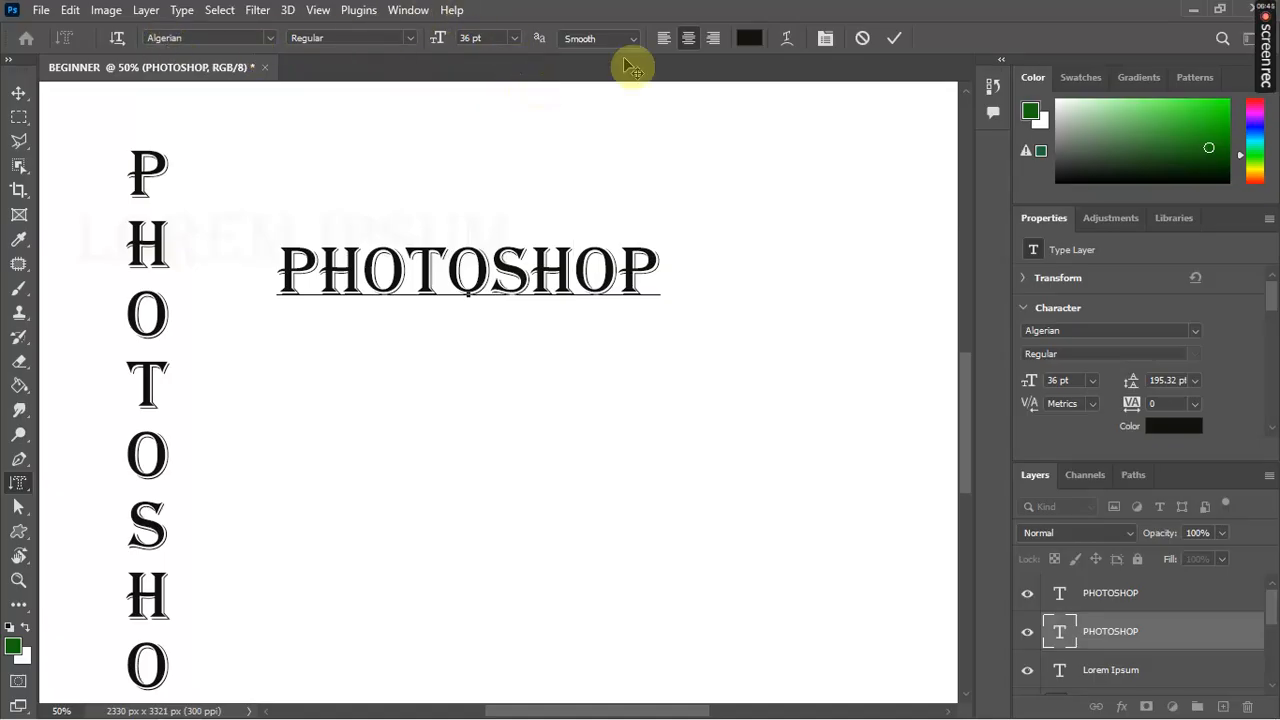
click(897, 38)
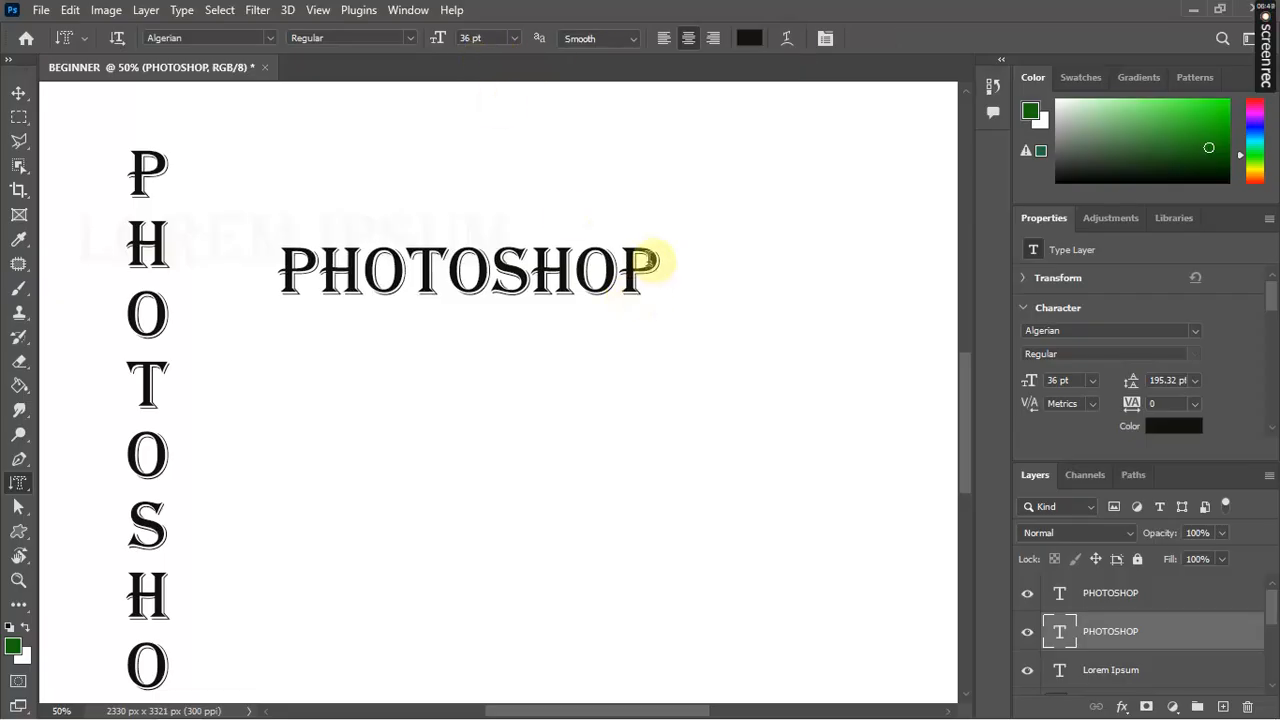
click(652, 258)
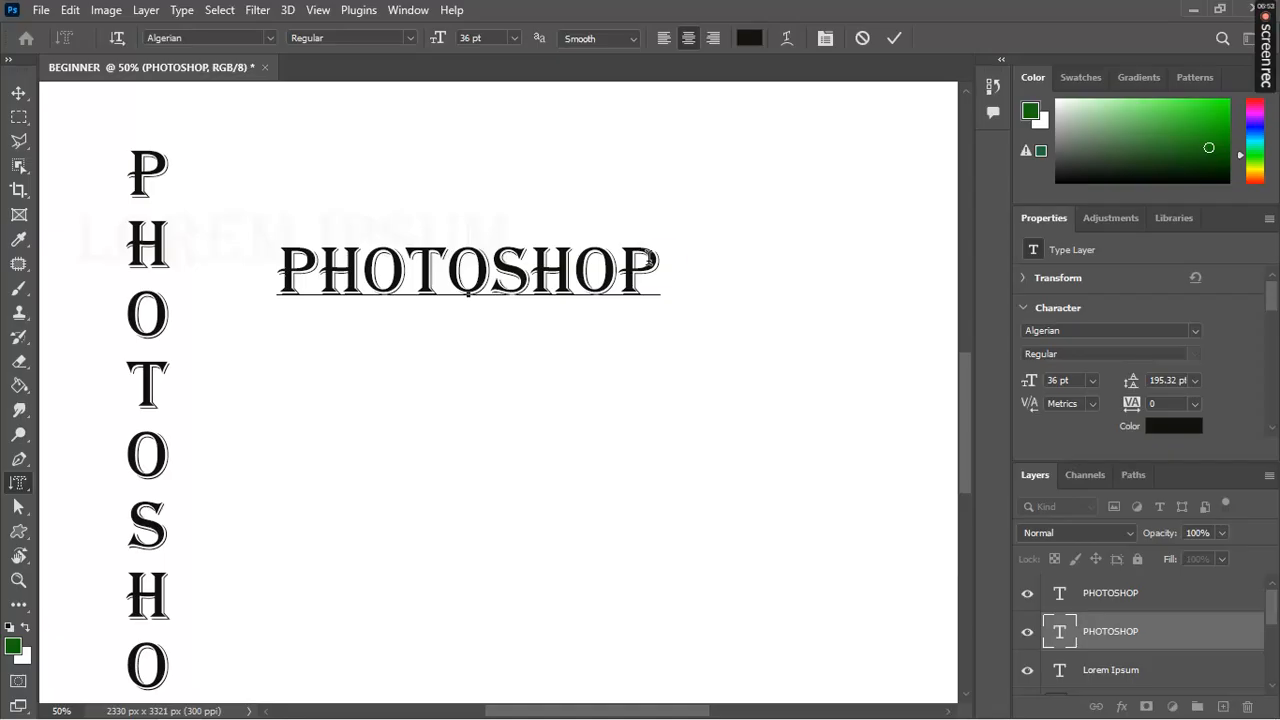
drag(666, 266, 268, 270)
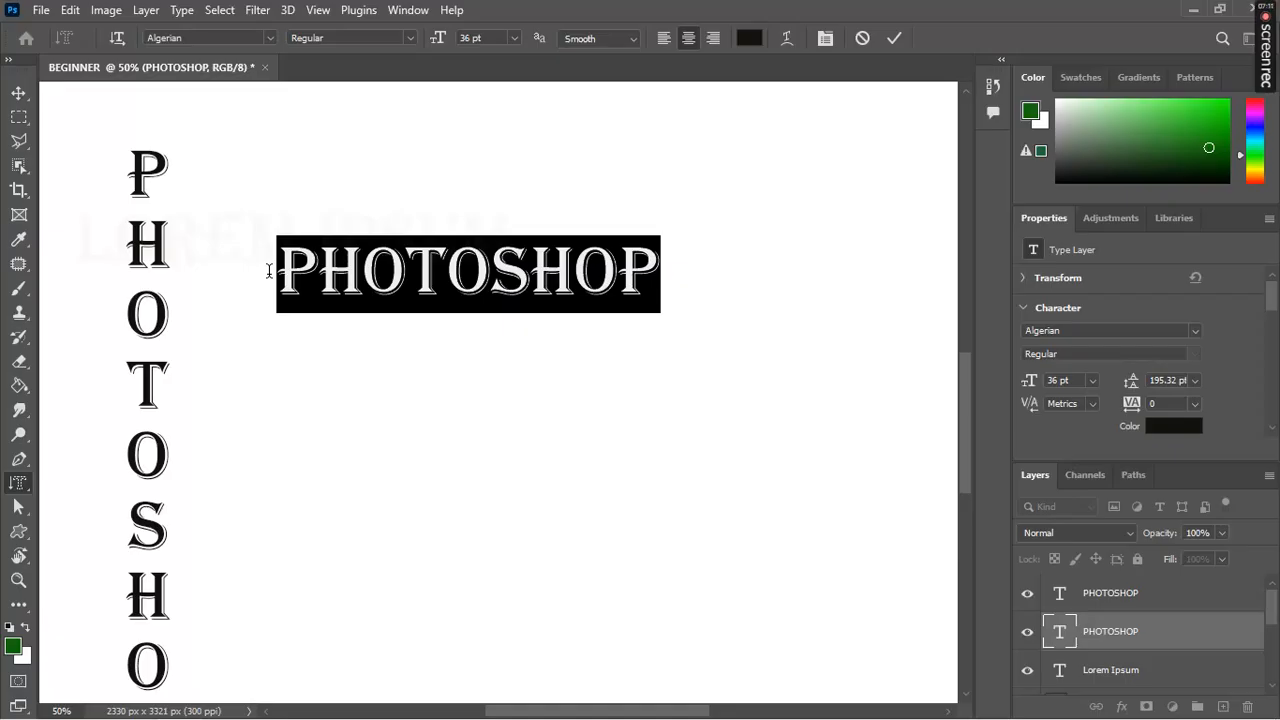
click(269, 40)
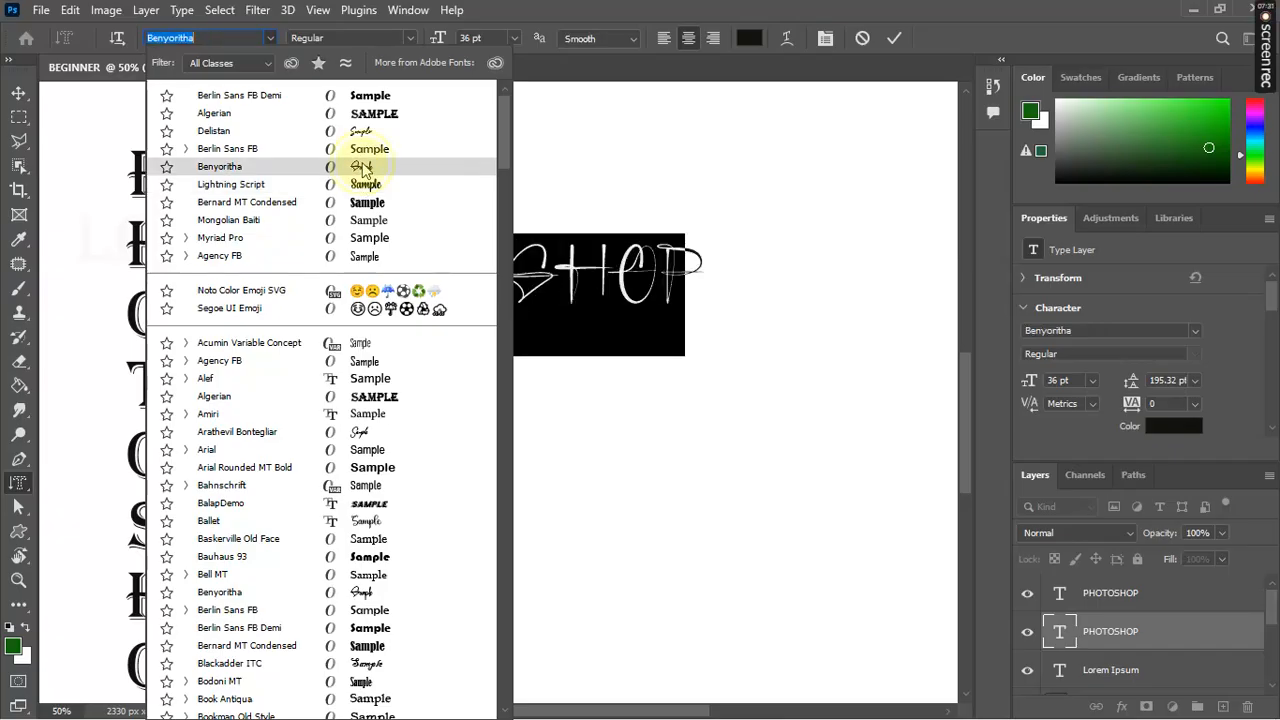
click(364, 168)
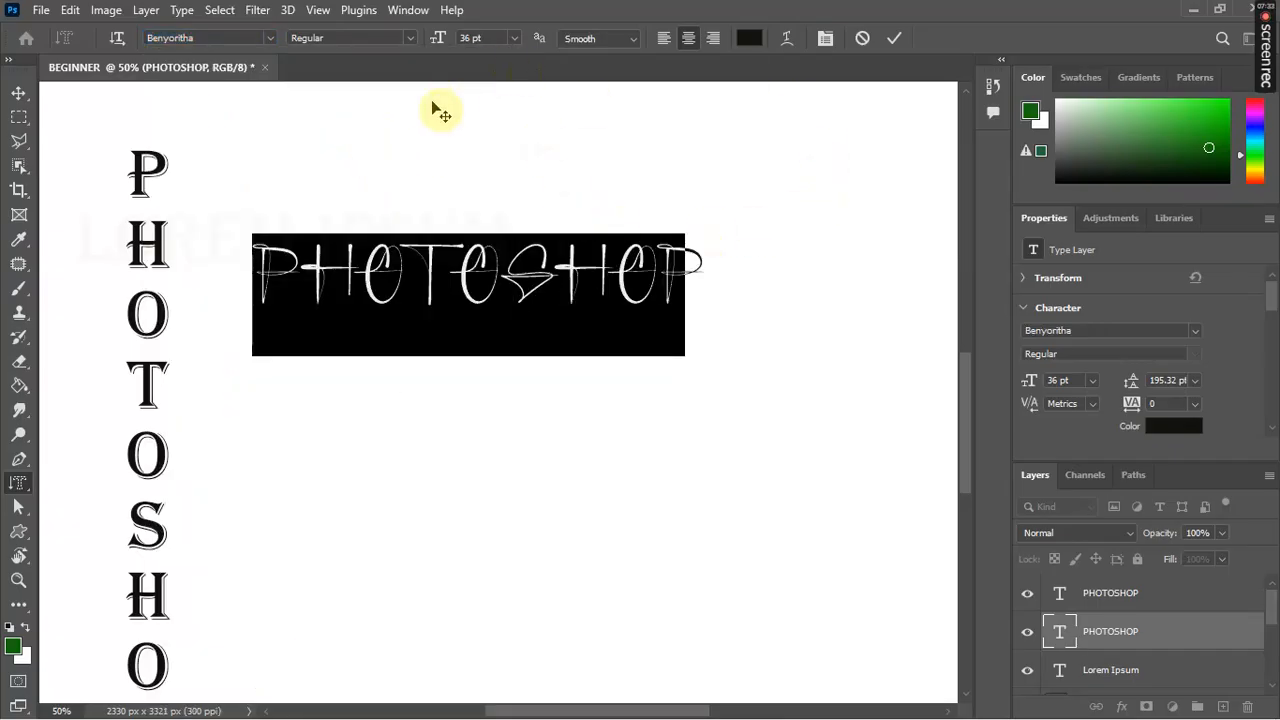
click(893, 43)
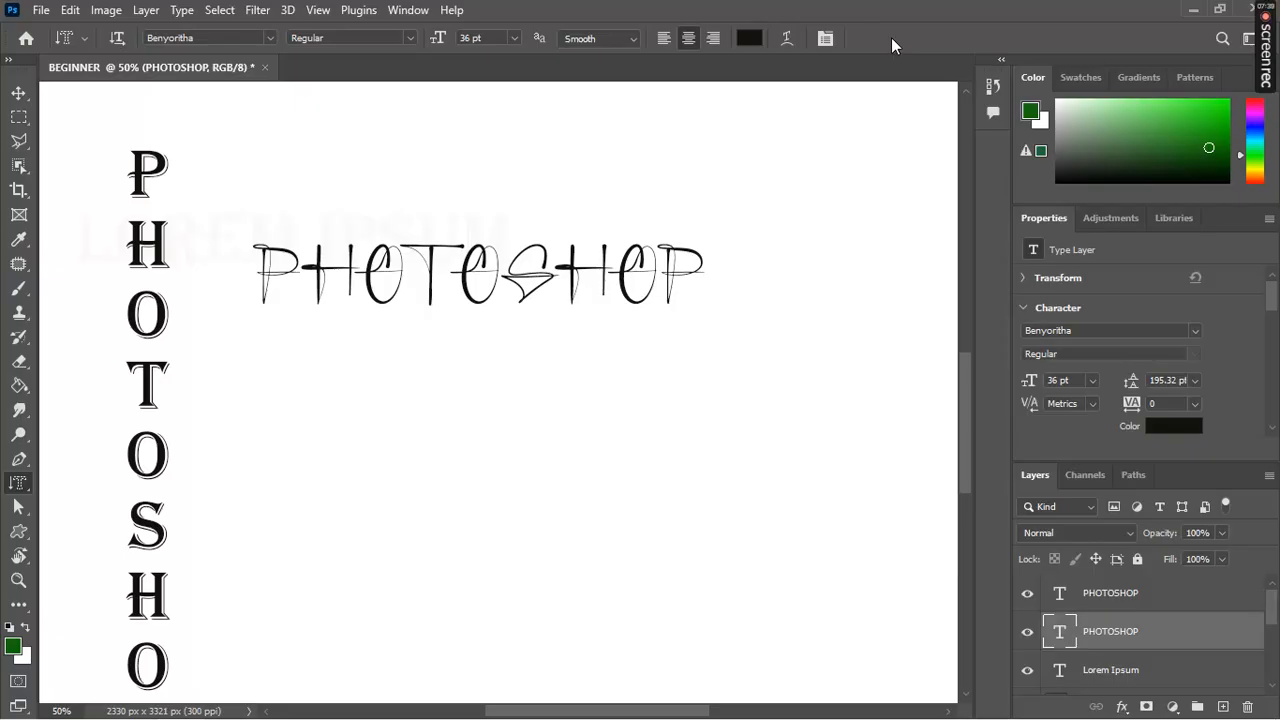
click(684, 268)
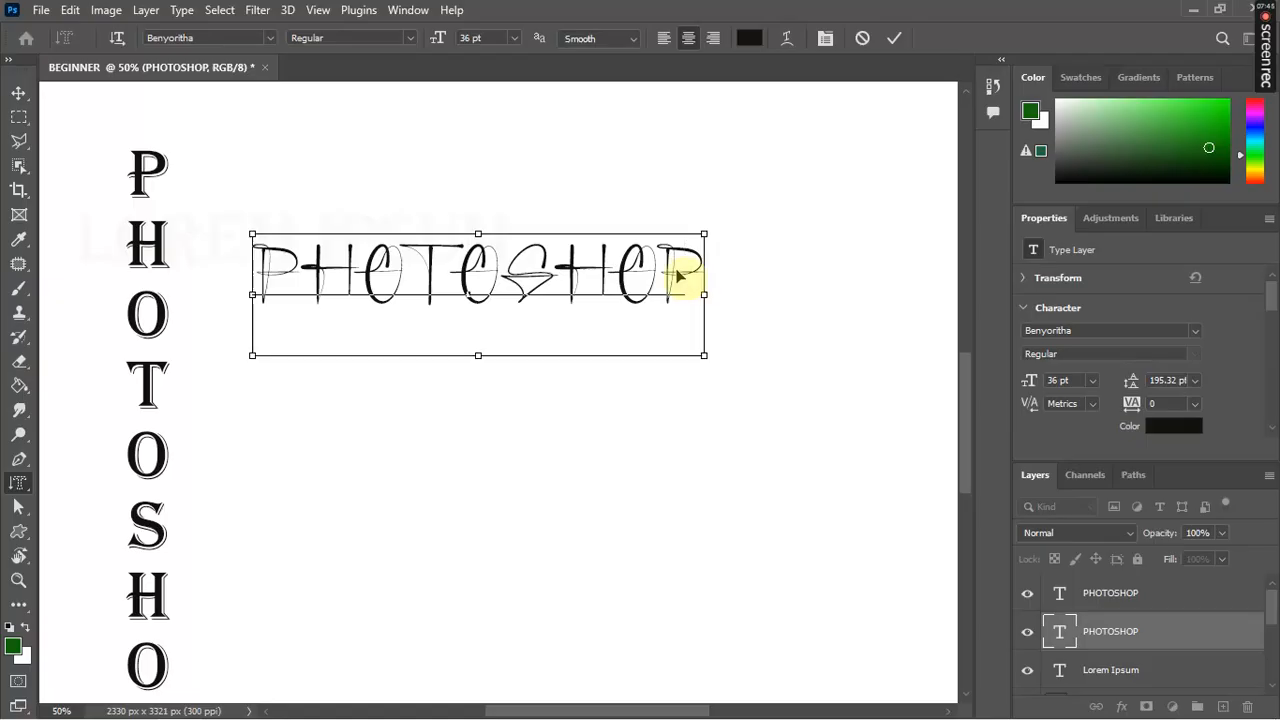
double_click(676, 266)
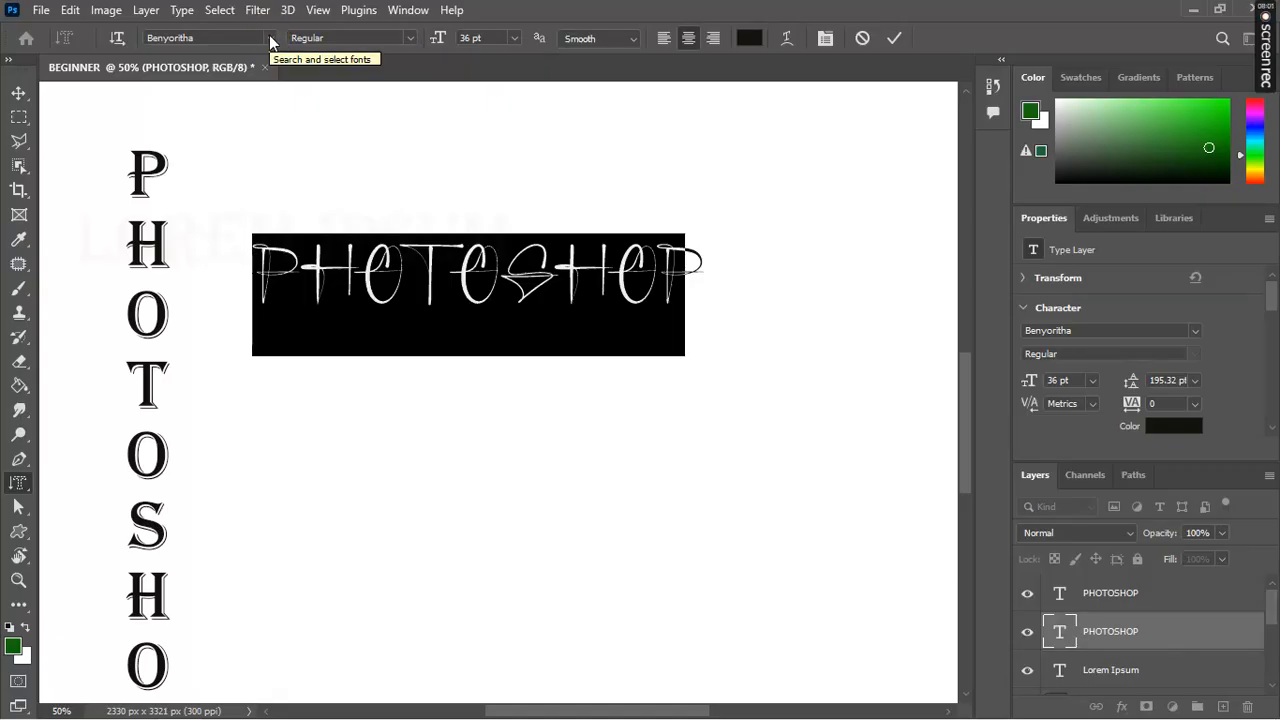
Step: Change the horizontal PHOTOSHOP font to Berlin Sans FB Bold and commit
click(411, 37)
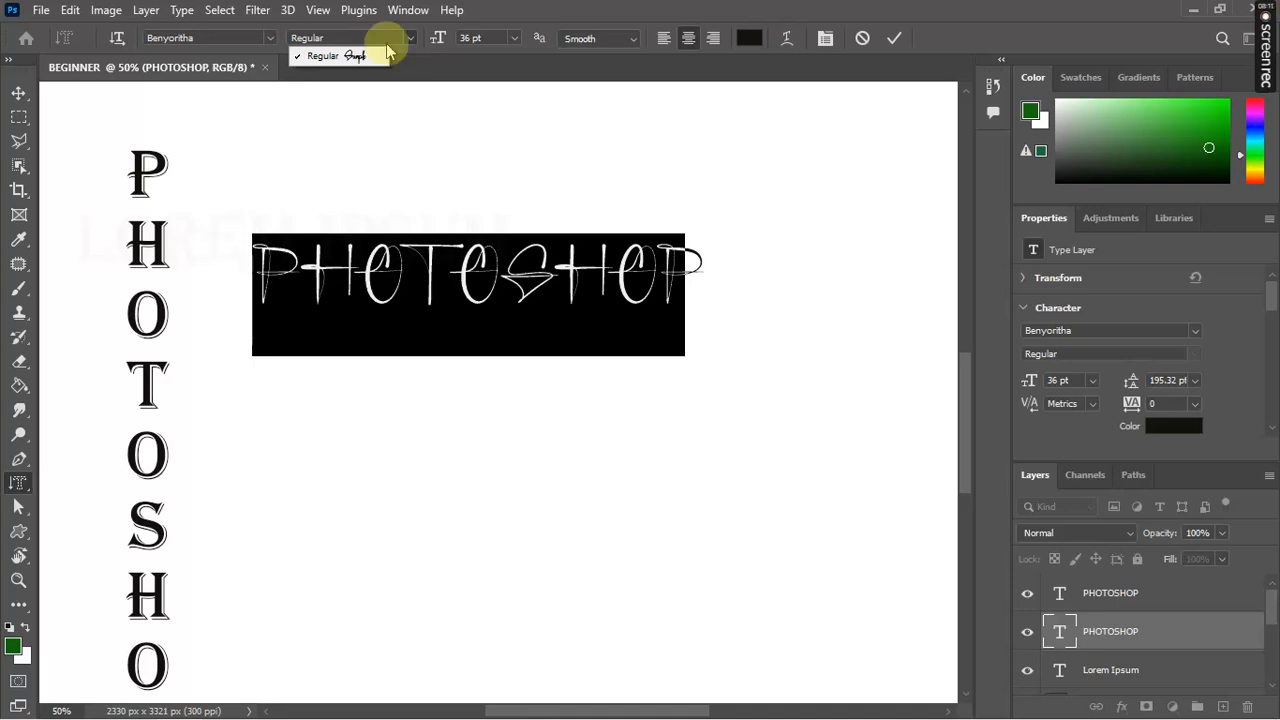
click(270, 38)
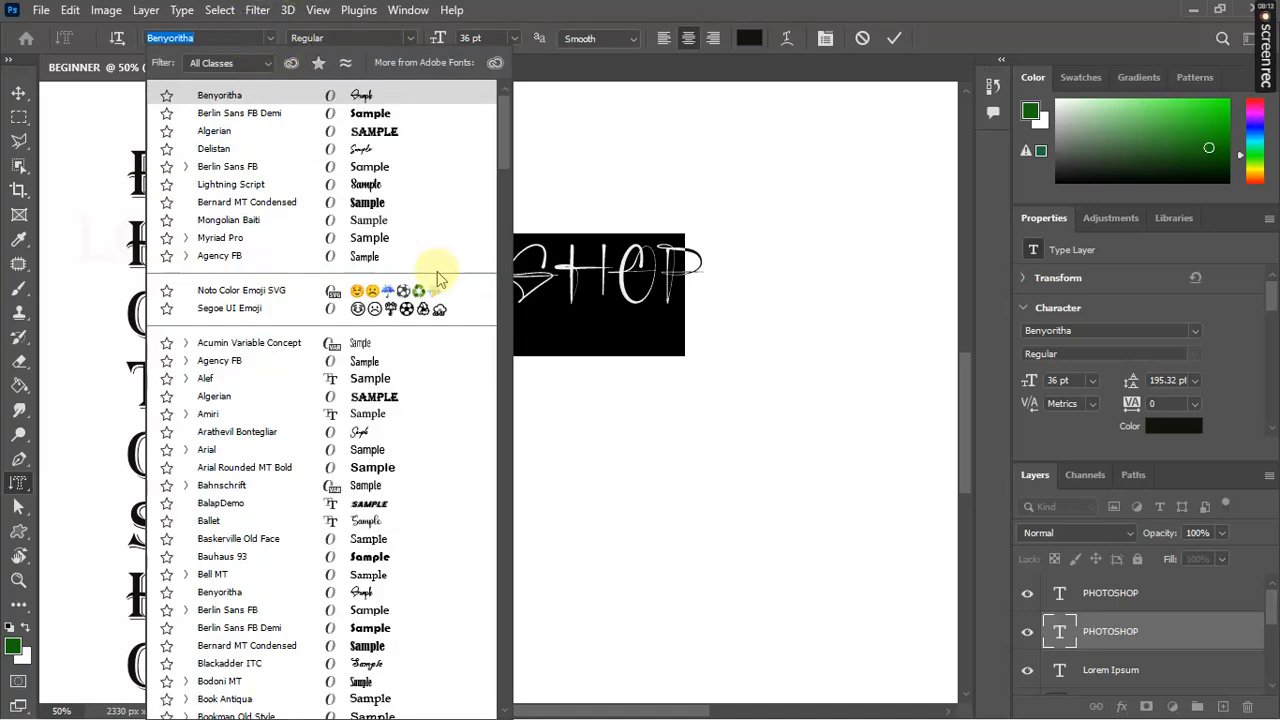
click(357, 172)
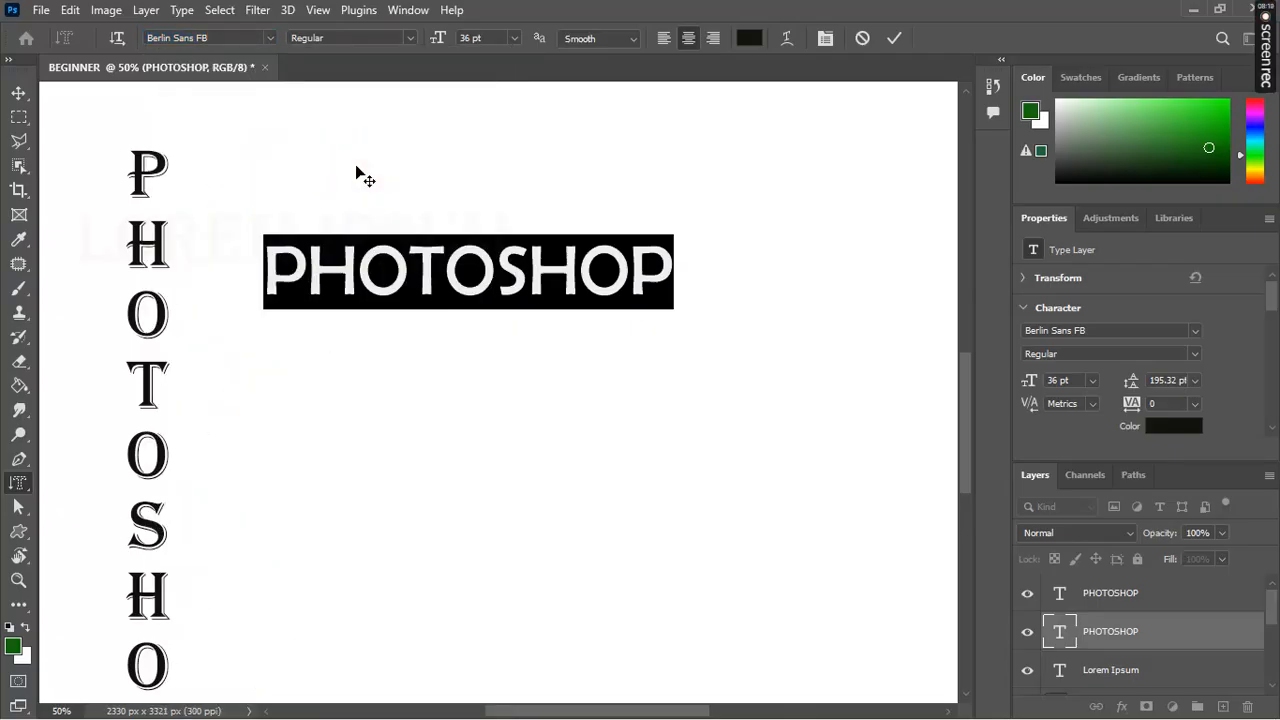
click(412, 37)
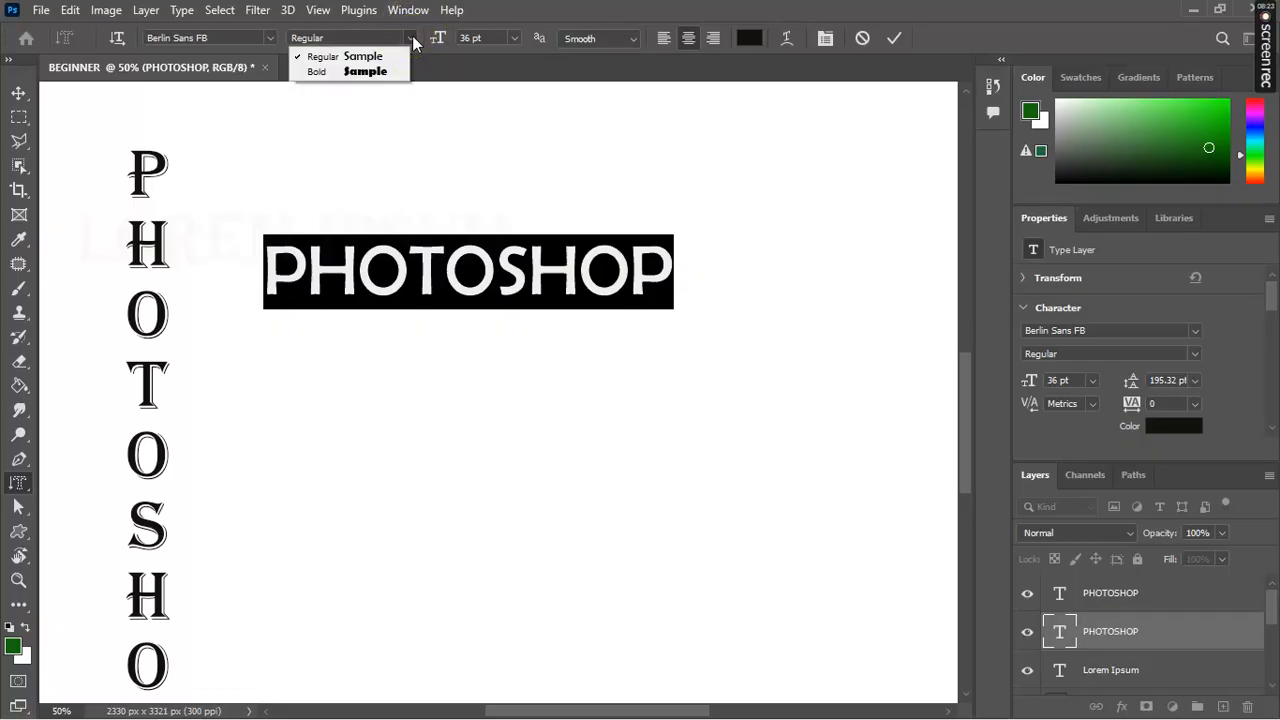
click(377, 74)
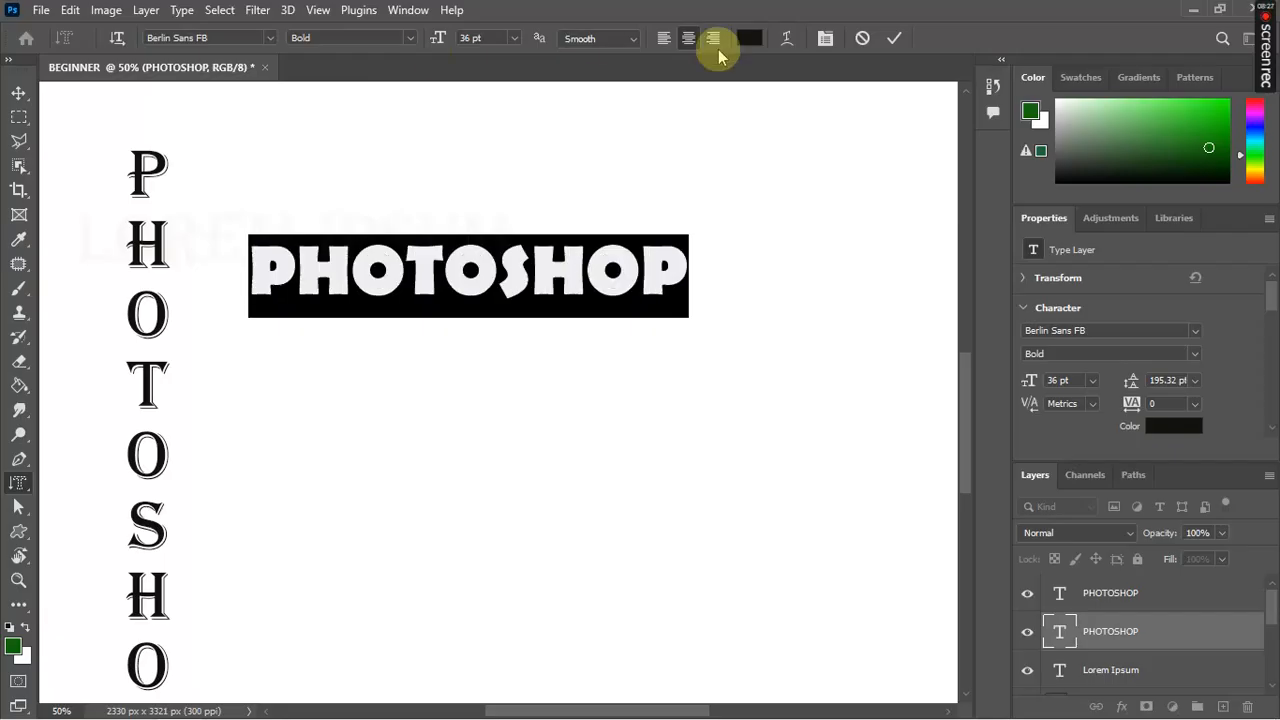
click(894, 38)
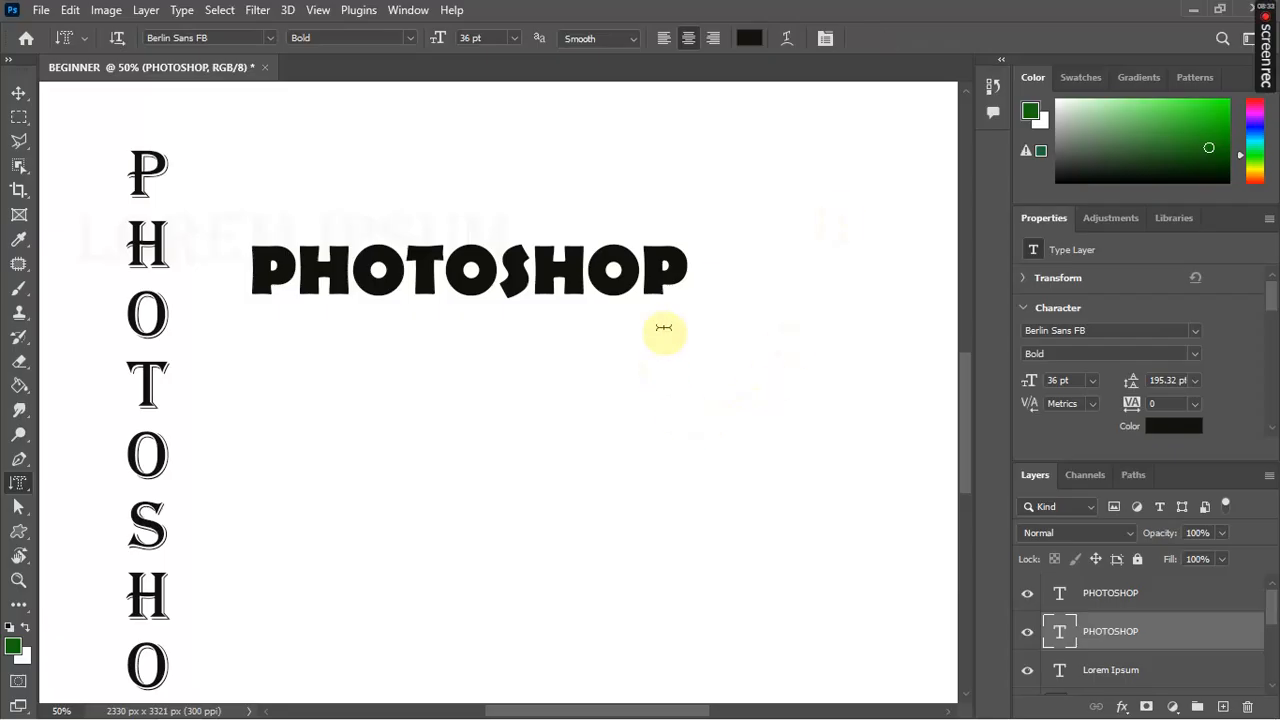
Step: Try the PHOTOSHOP text at 48 pt, then return it to 36 pt
double_click(679, 264)
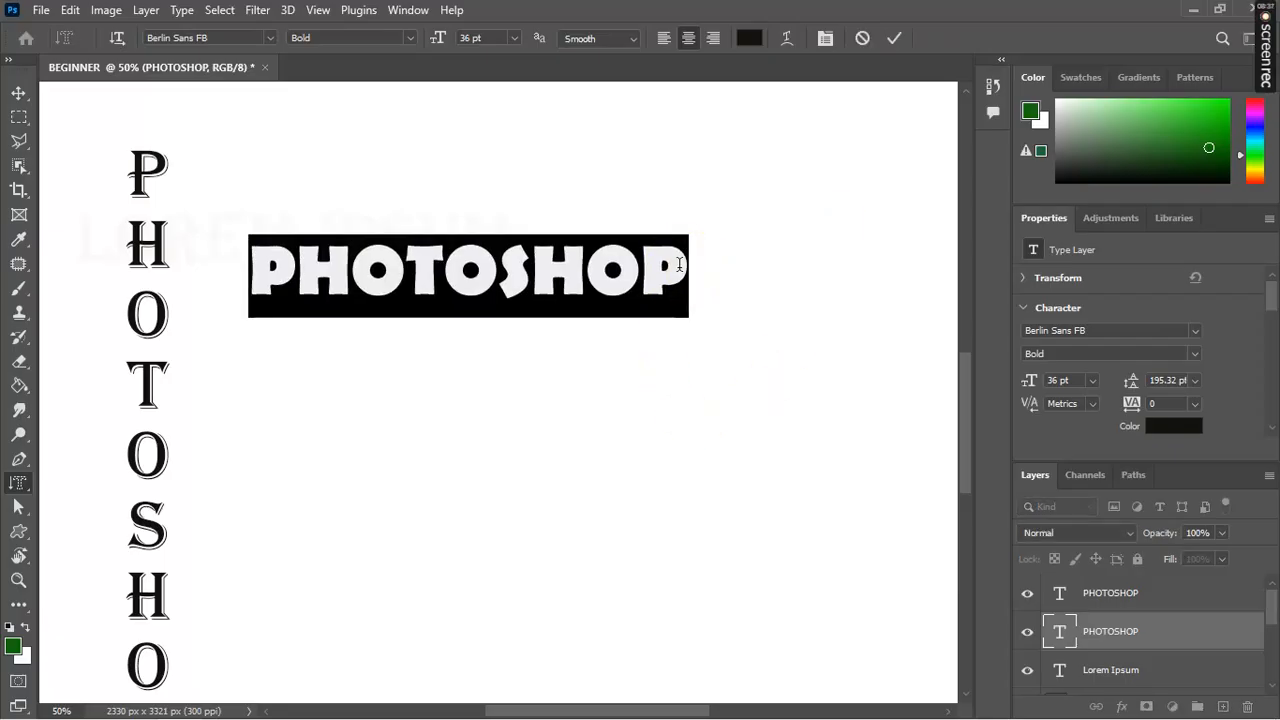
click(474, 38)
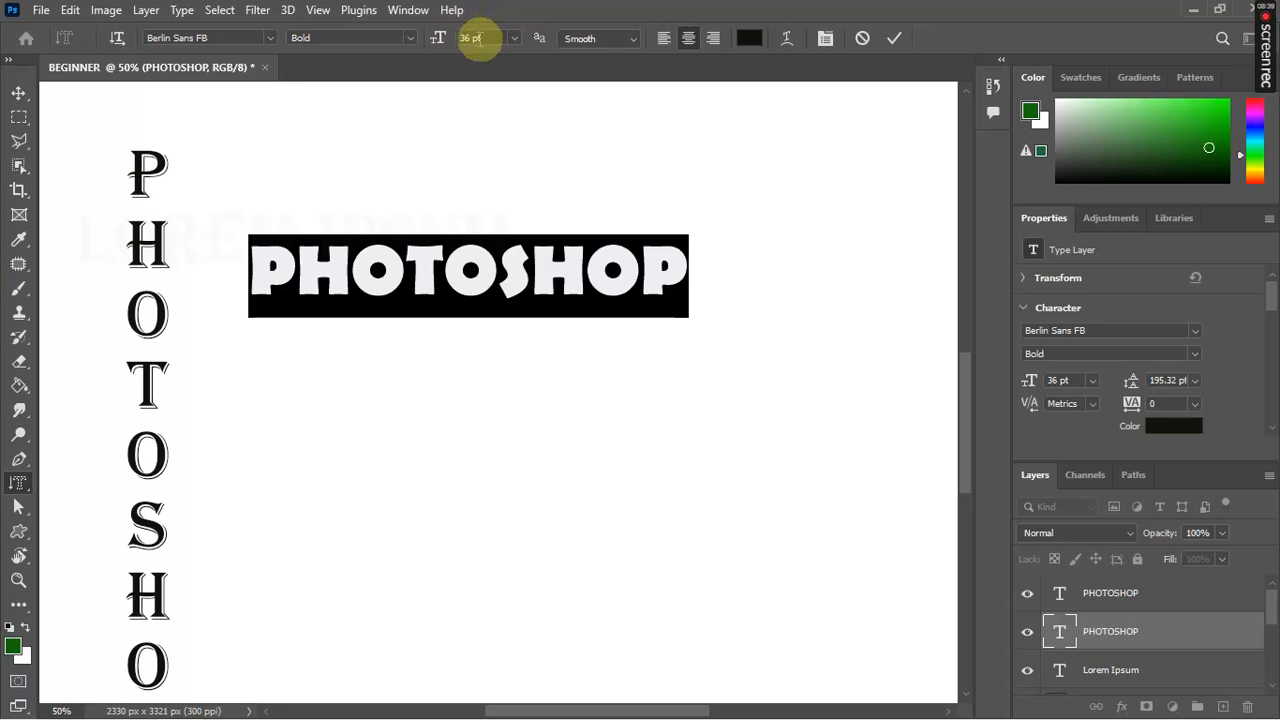
click(516, 38)
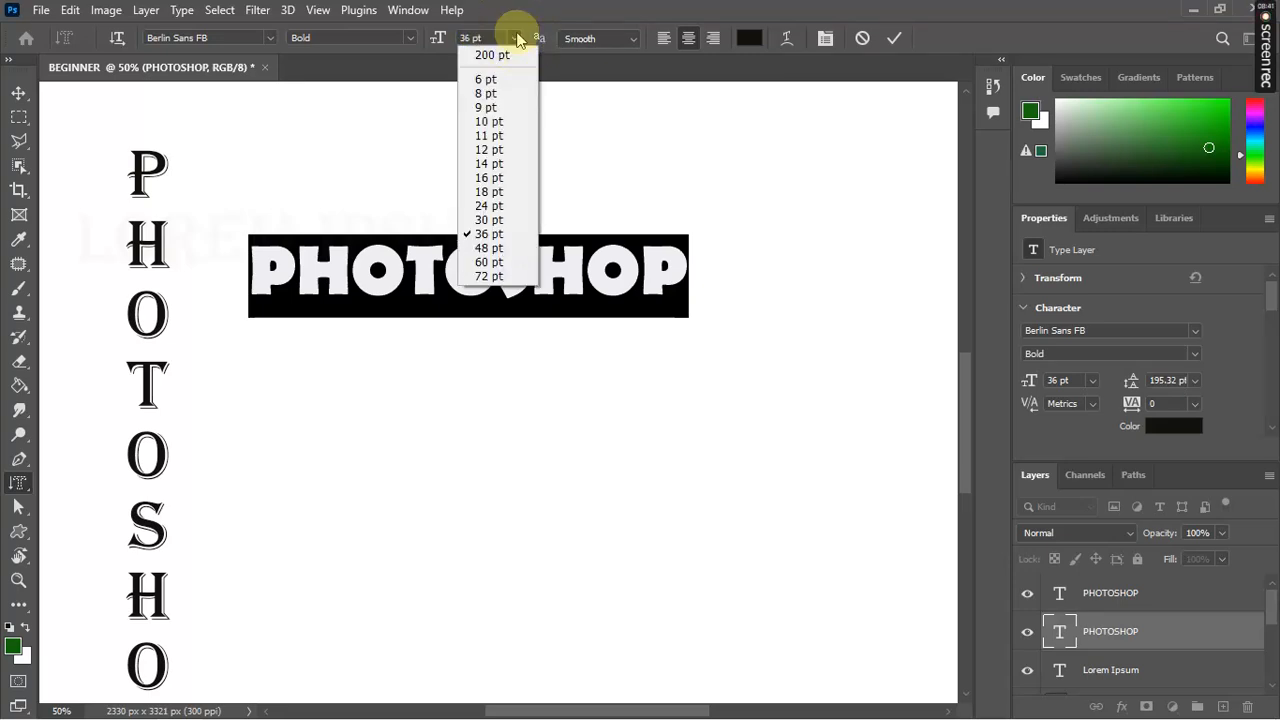
click(495, 249)
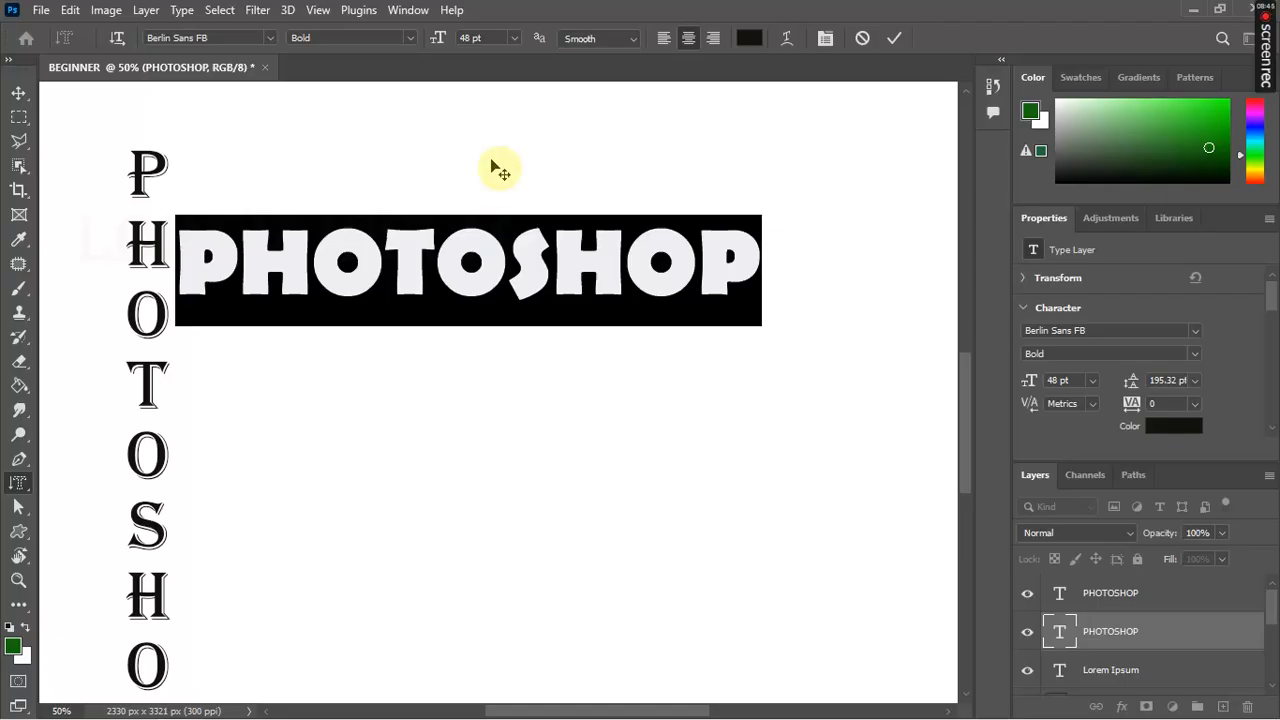
click(516, 38)
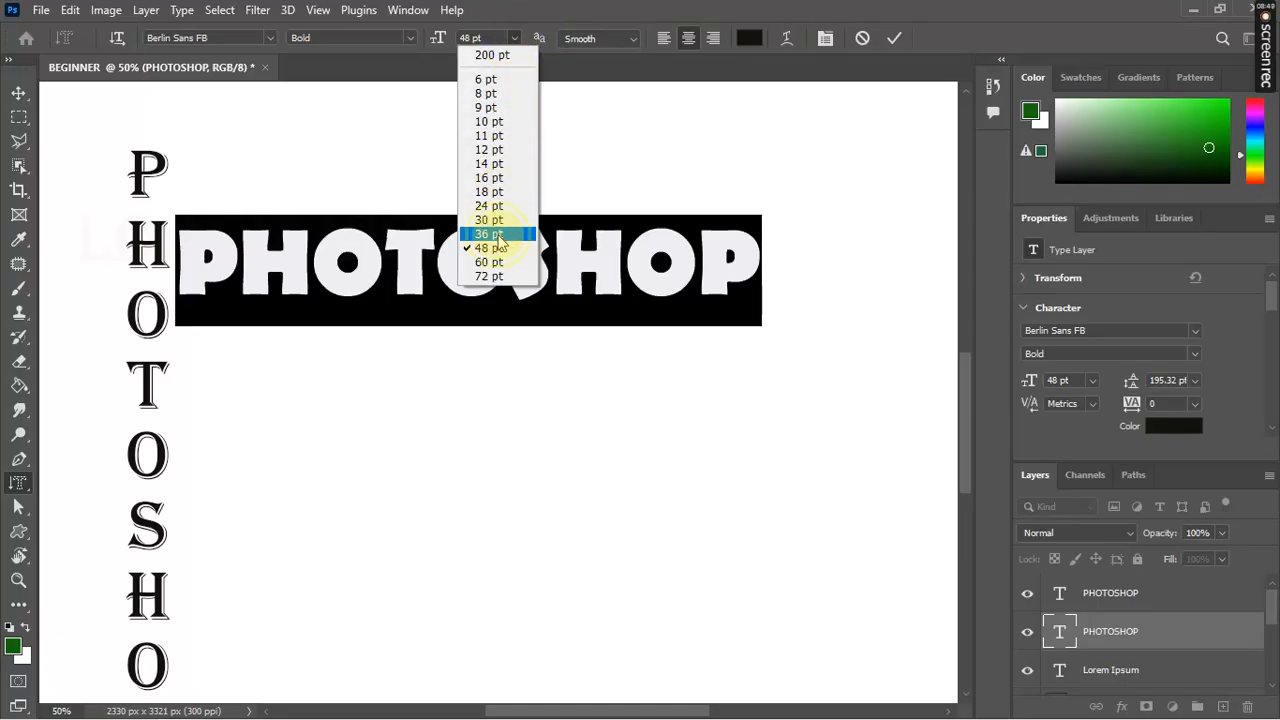
click(497, 236)
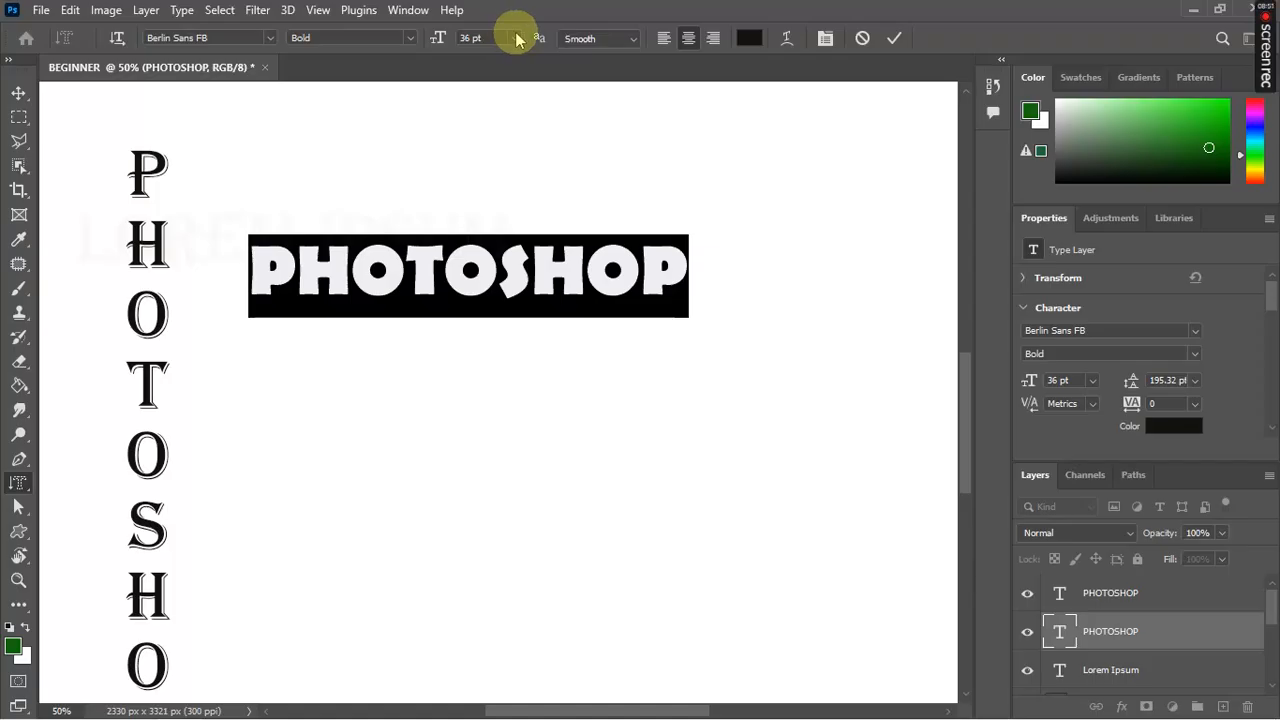
Step: Enter a font size of 24 pt and commit the change
click(470, 38)
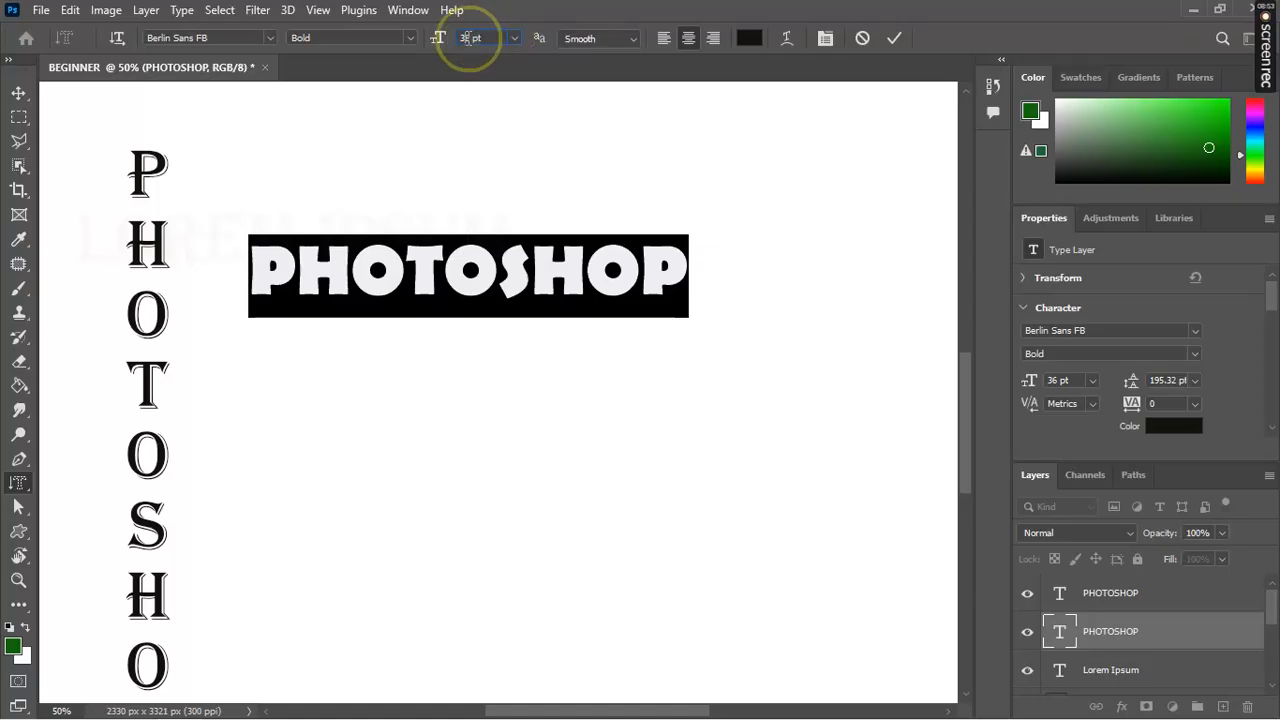
key(BackSpace)
key(BackSpace)
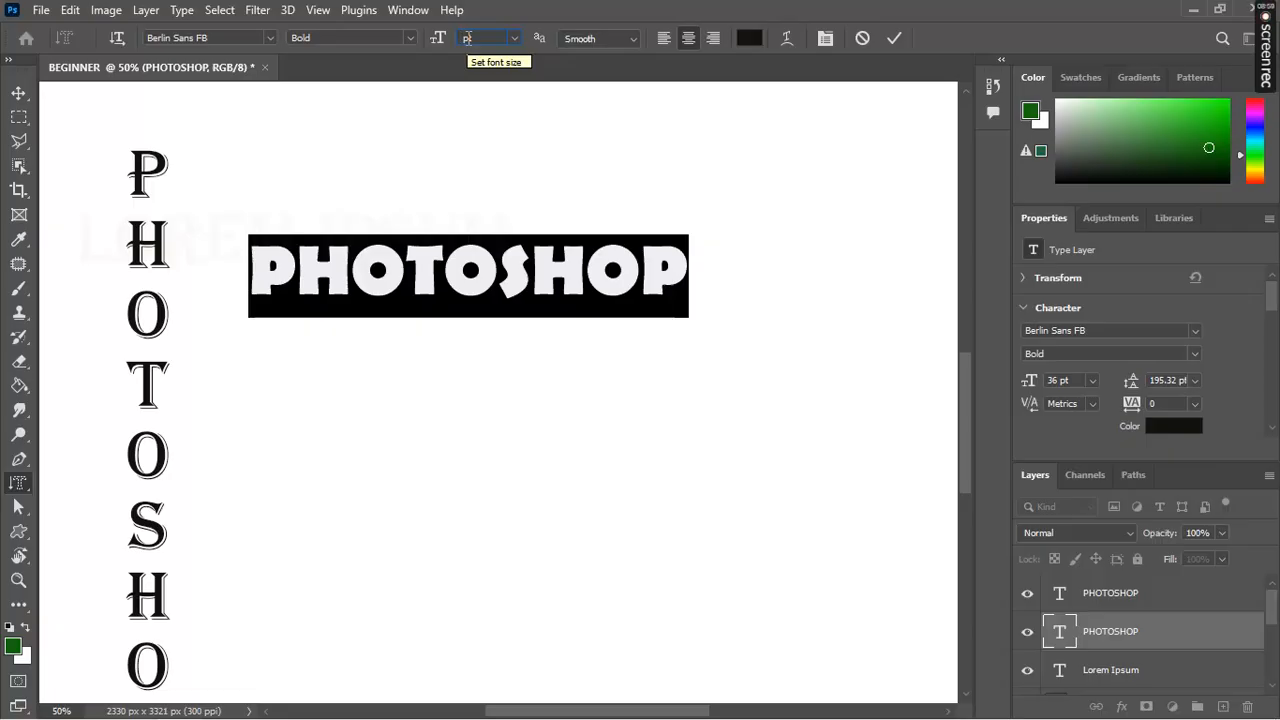
click(467, 38)
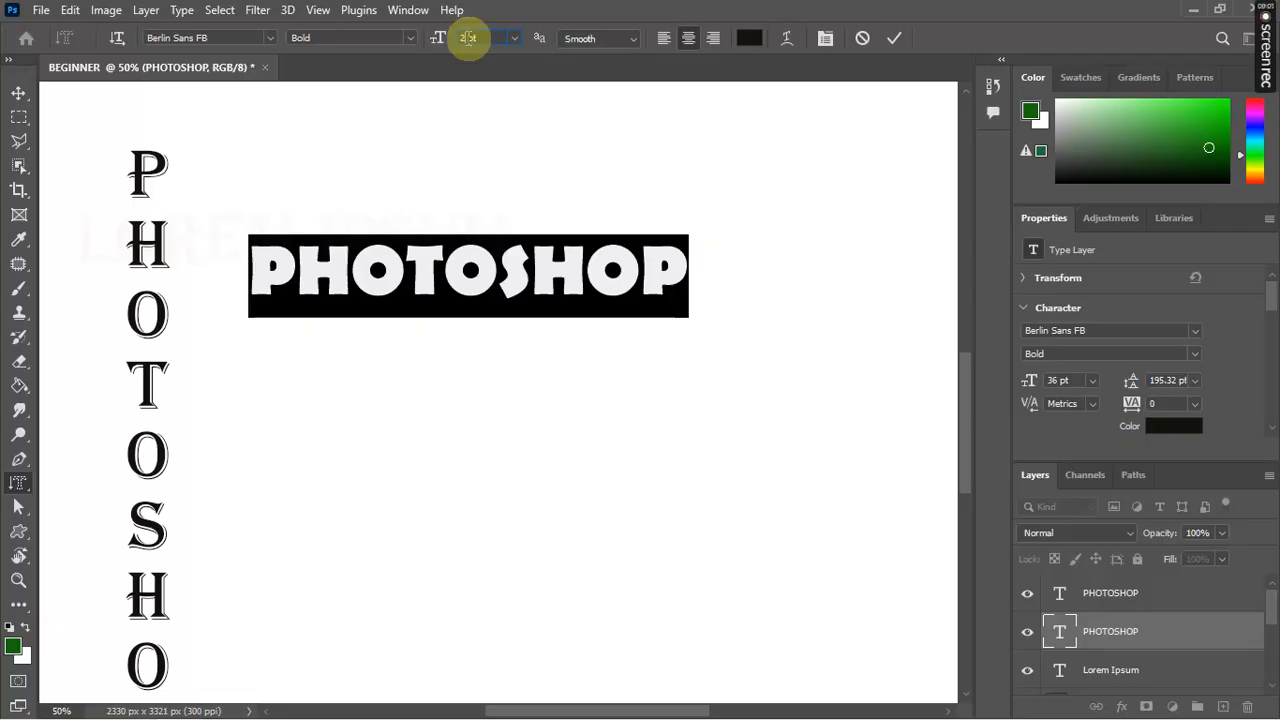
text(24)
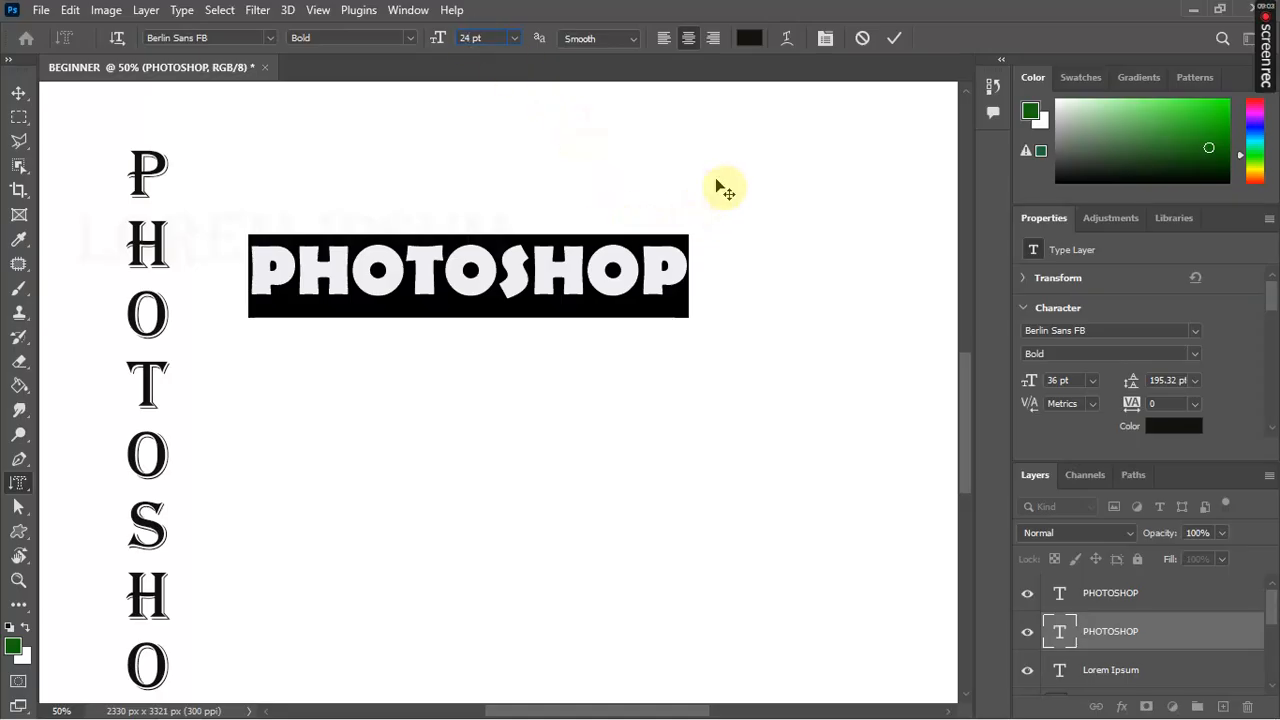
click(894, 41)
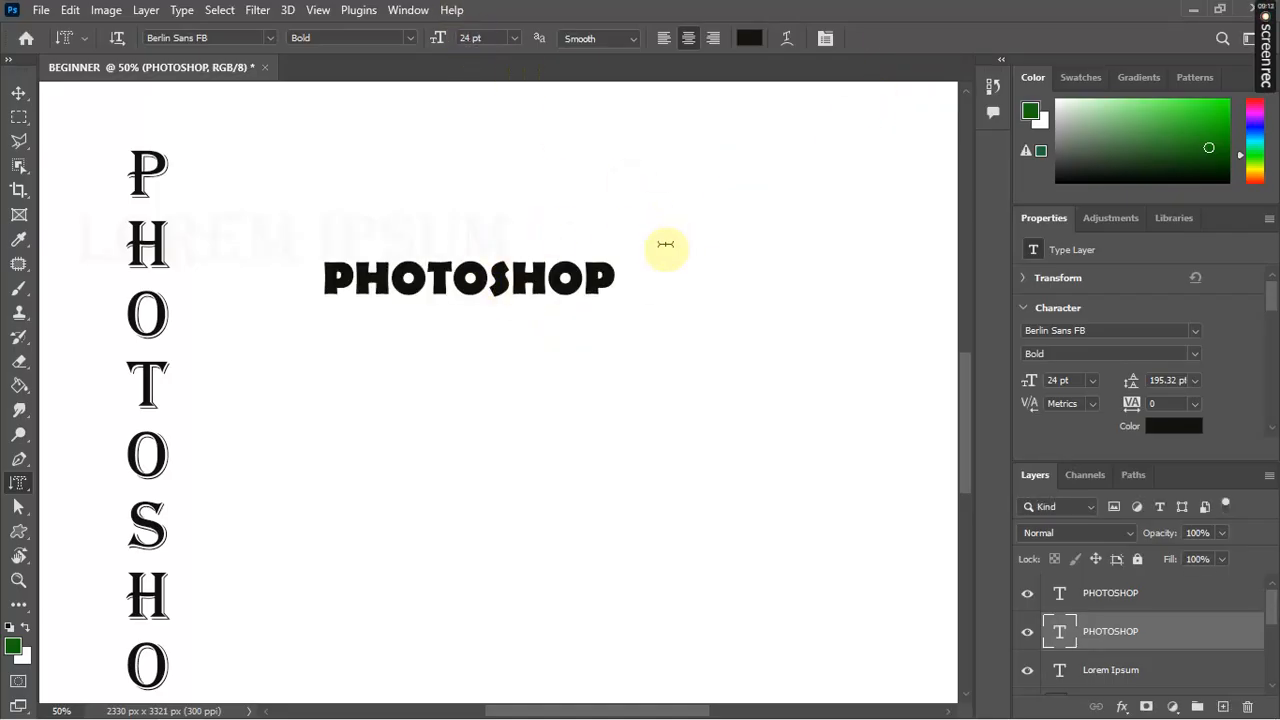
Step: Try Strong anti-aliasing on the PHOTOSHOP text, then set it back to Smooth and commit
click(602, 272)
key(ctrl+a)
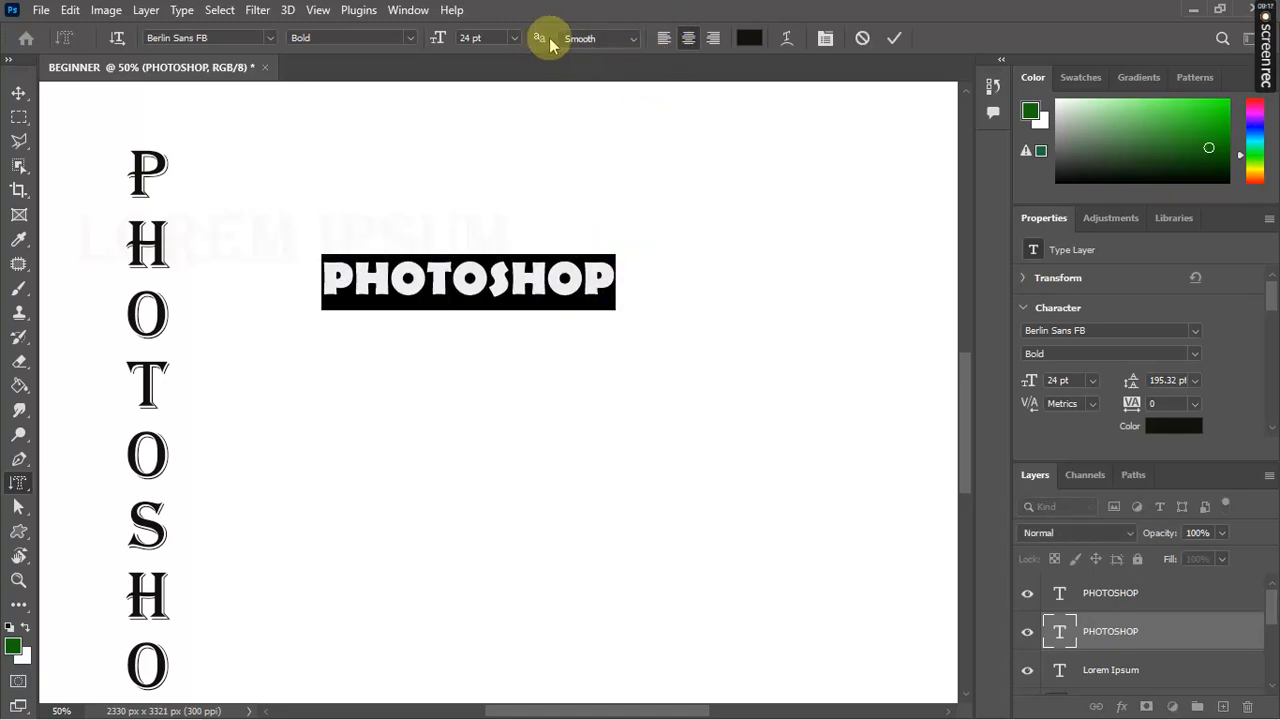
click(634, 40)
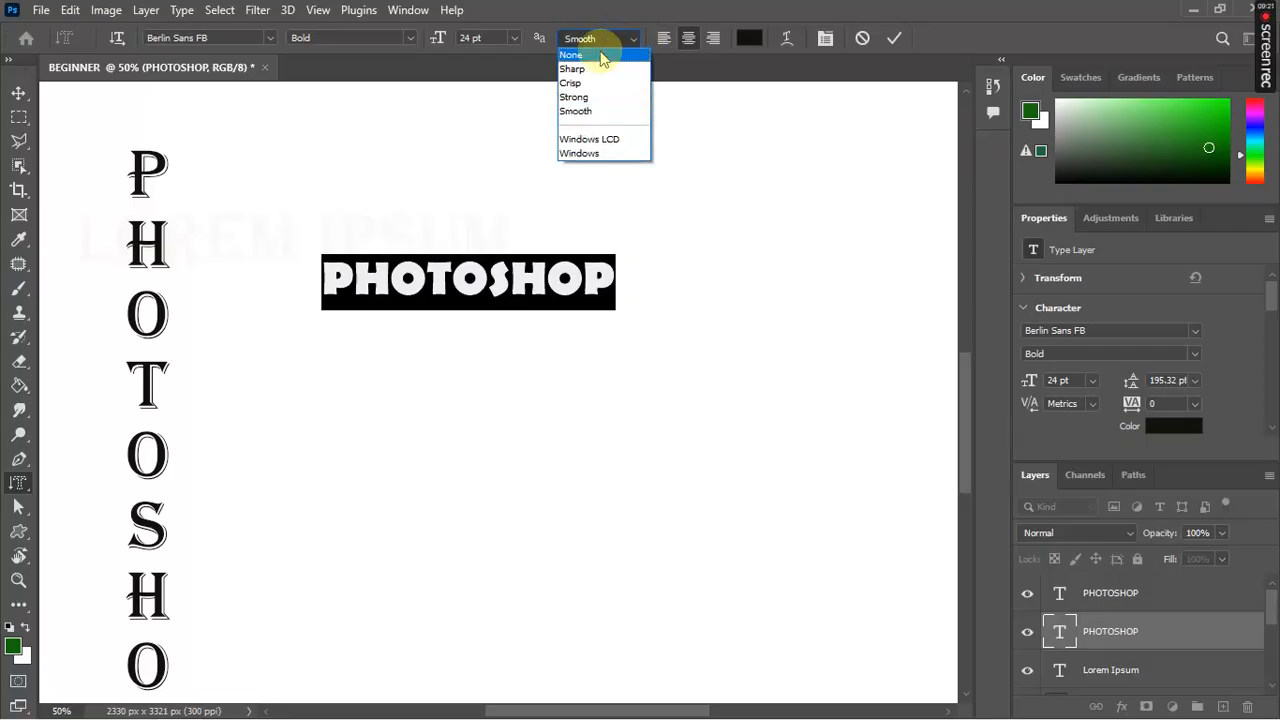
click(591, 70)
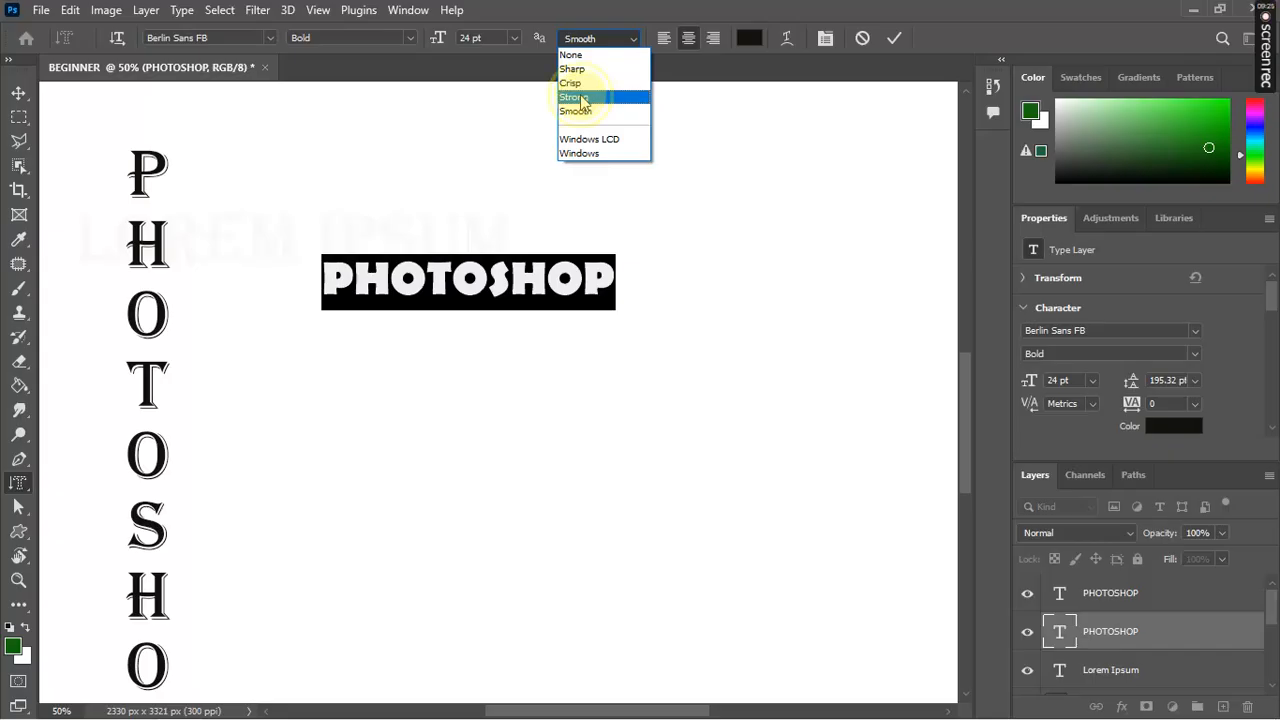
click(583, 97)
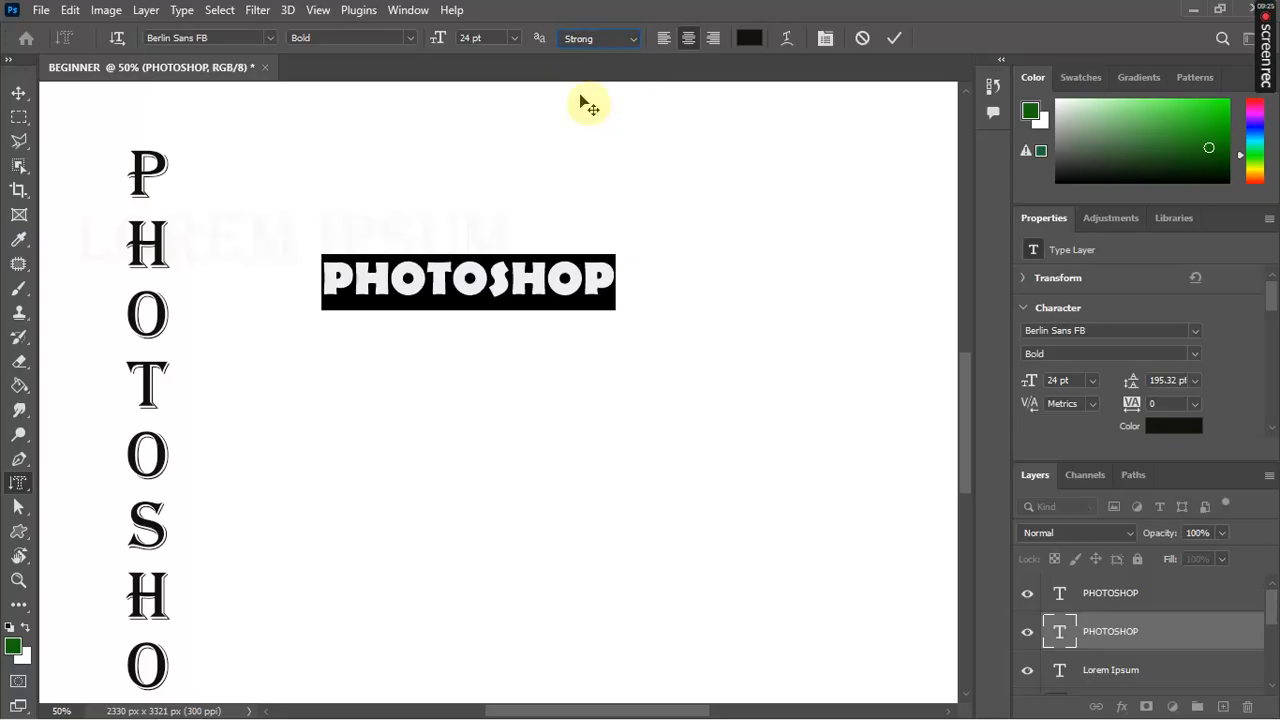
click(634, 40)
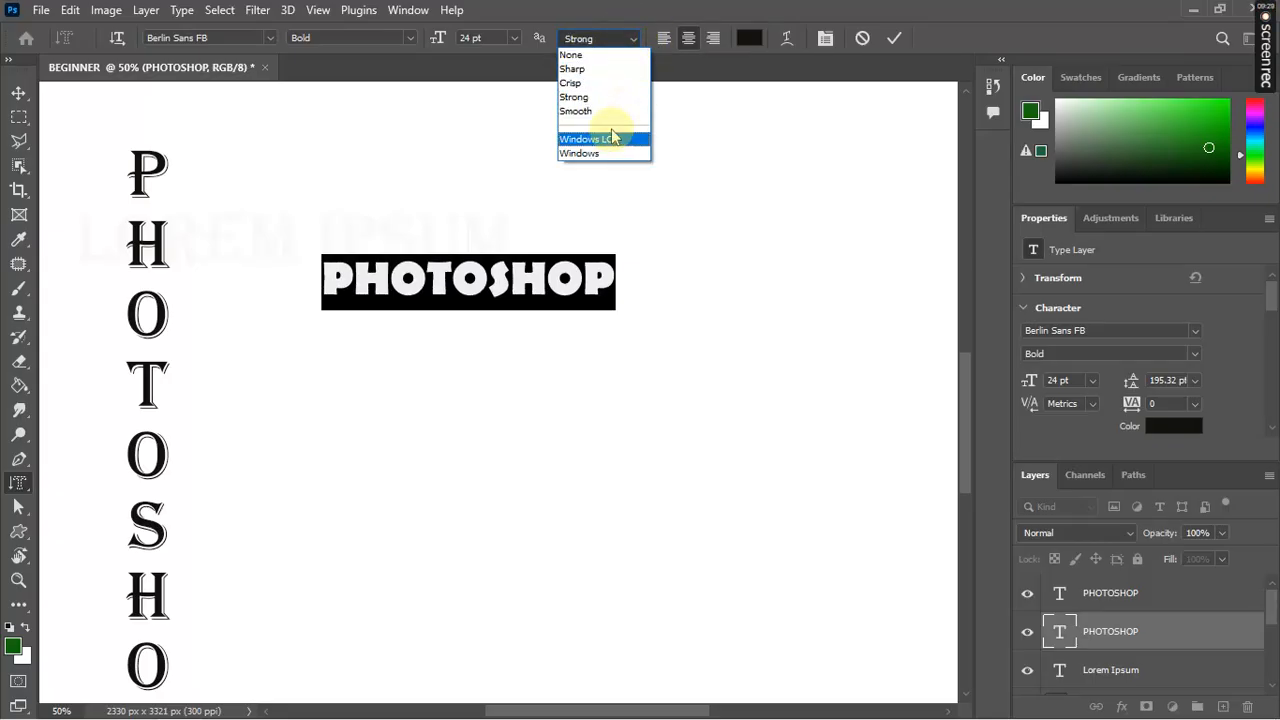
click(617, 113)
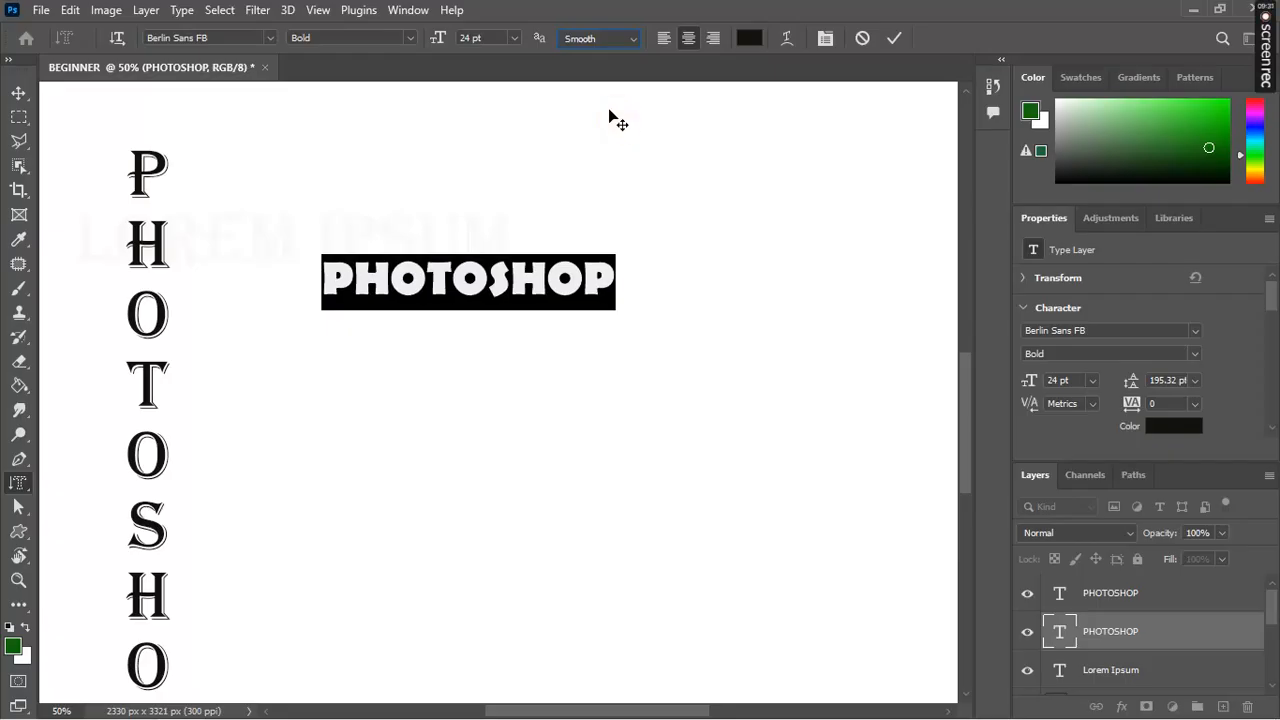
click(892, 40)
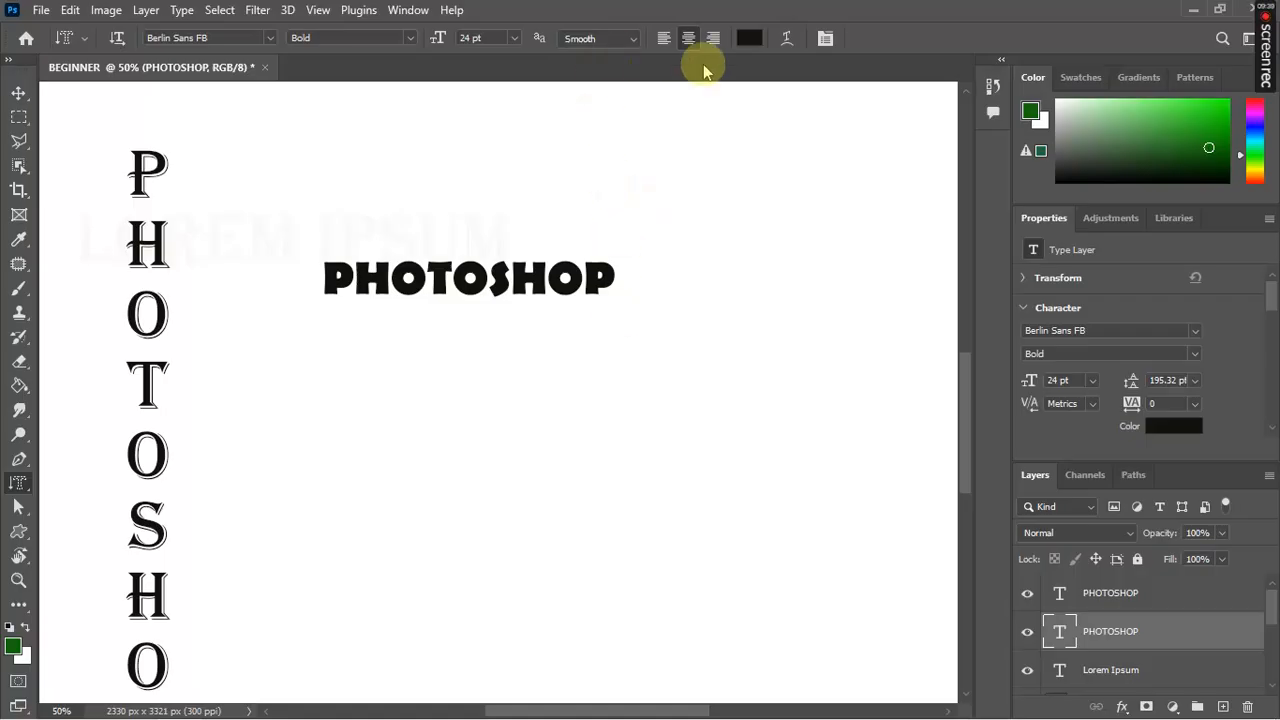
Step: Test right and left alignment on the reselected PHOTOSHOP text, return to centre, and open its colour picker
click(613, 272)
key(ctrl+a)
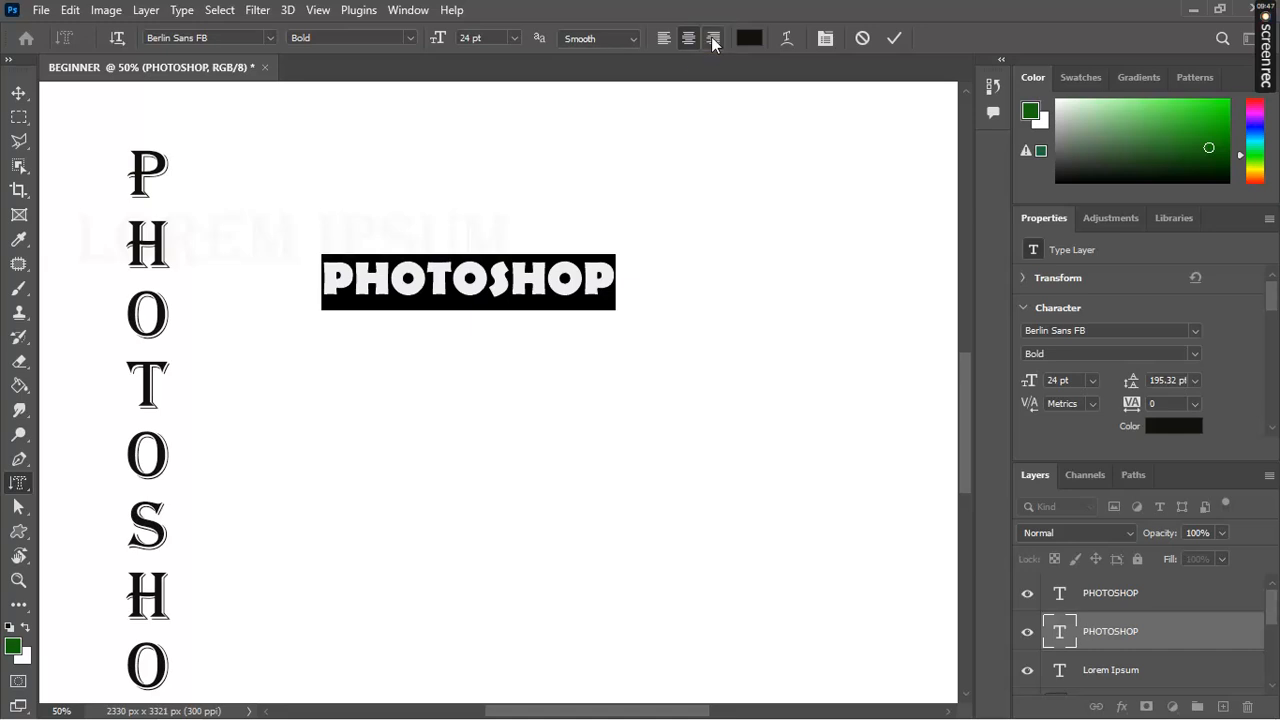
click(711, 36)
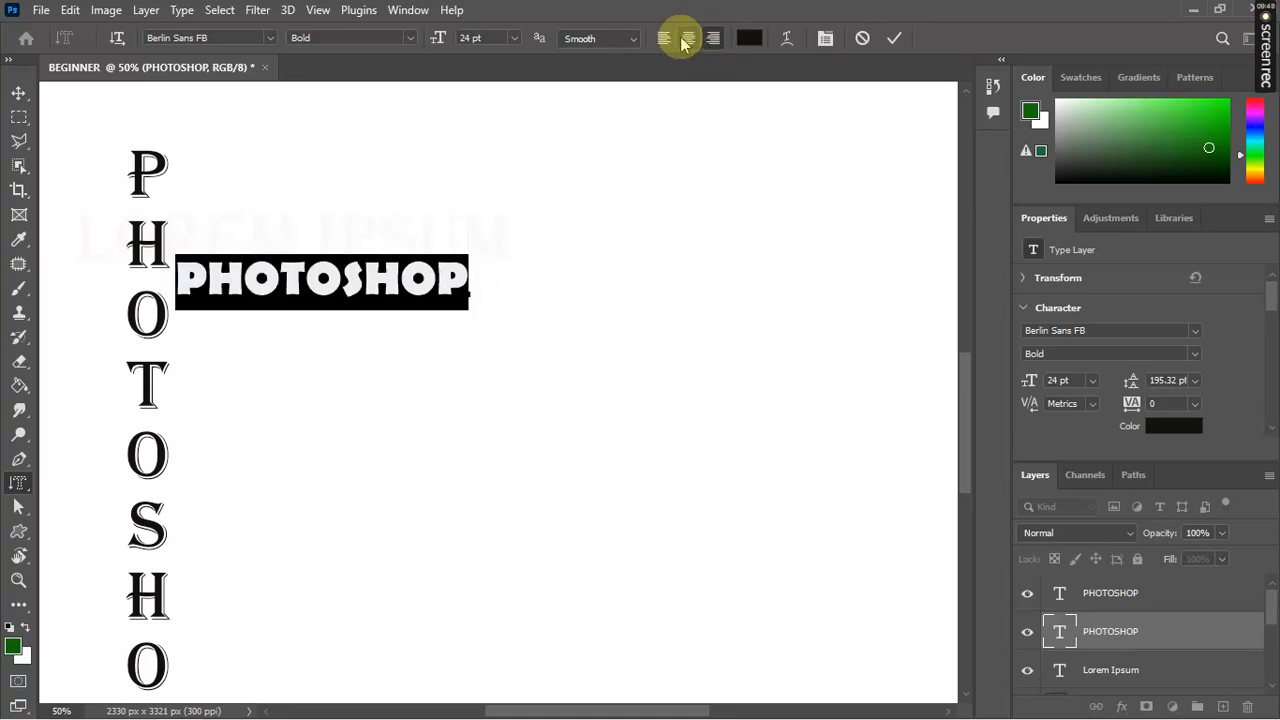
click(686, 40)
click(664, 40)
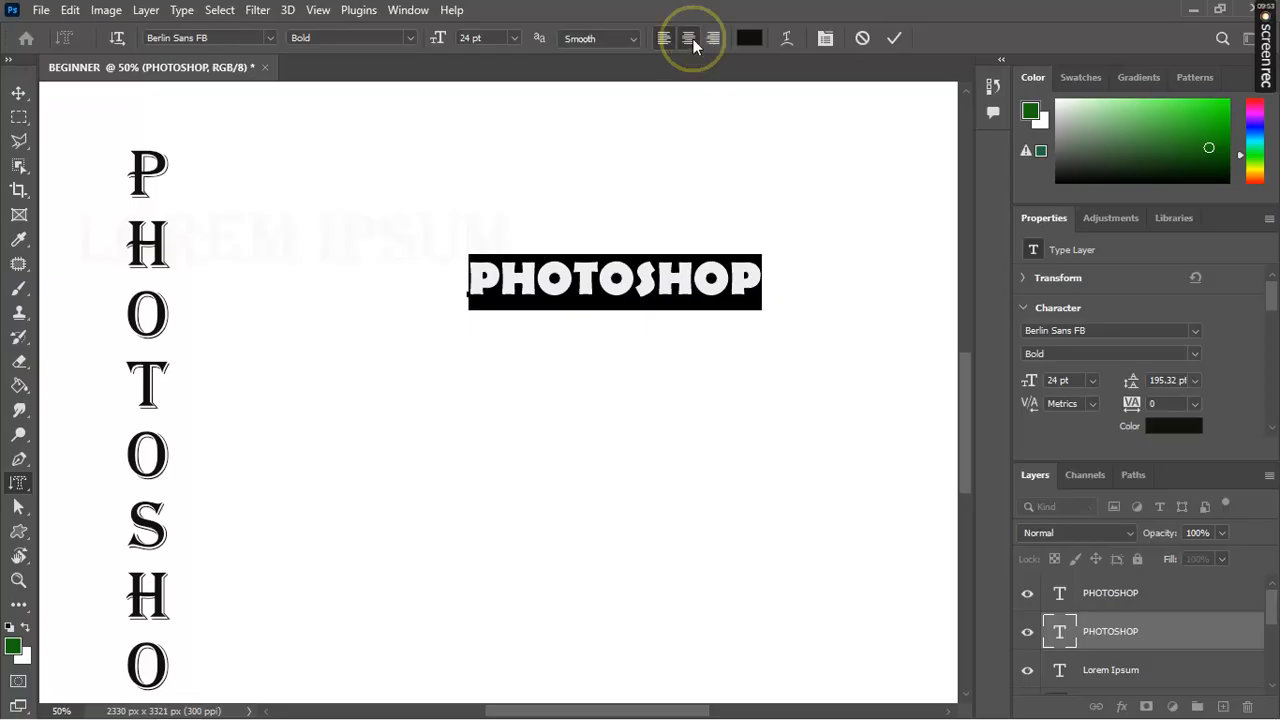
click(693, 39)
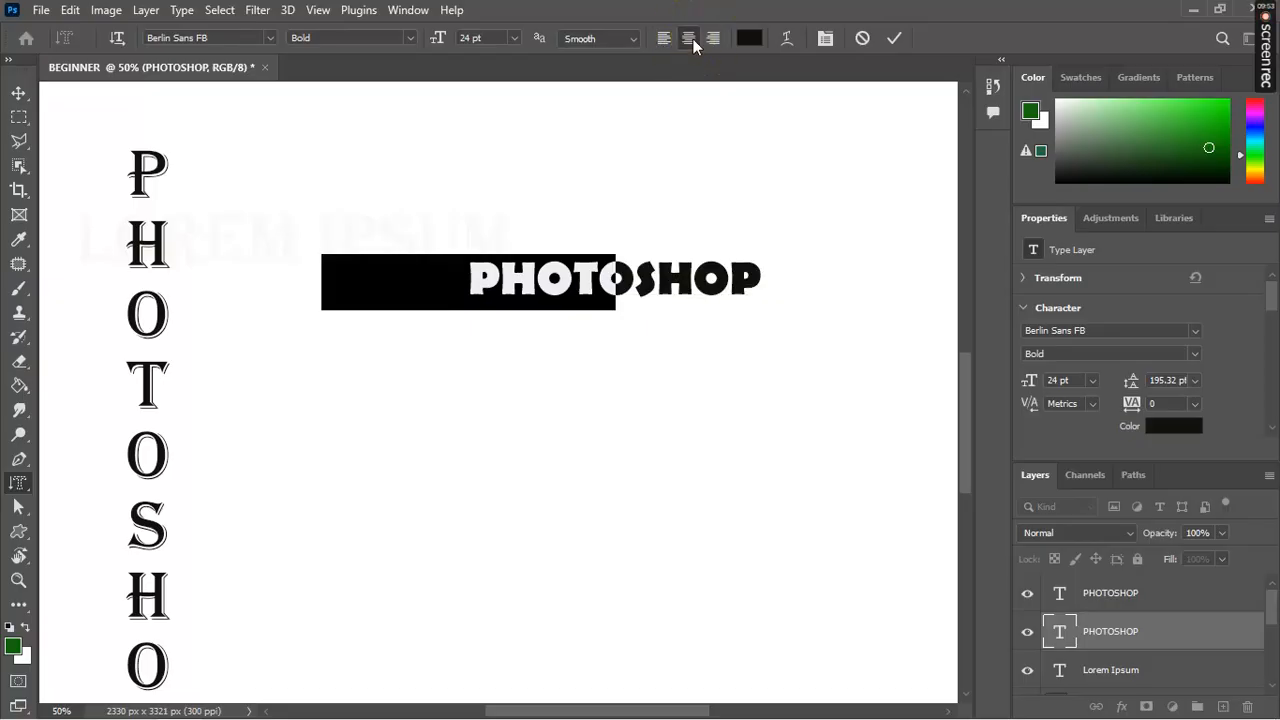
click(748, 40)
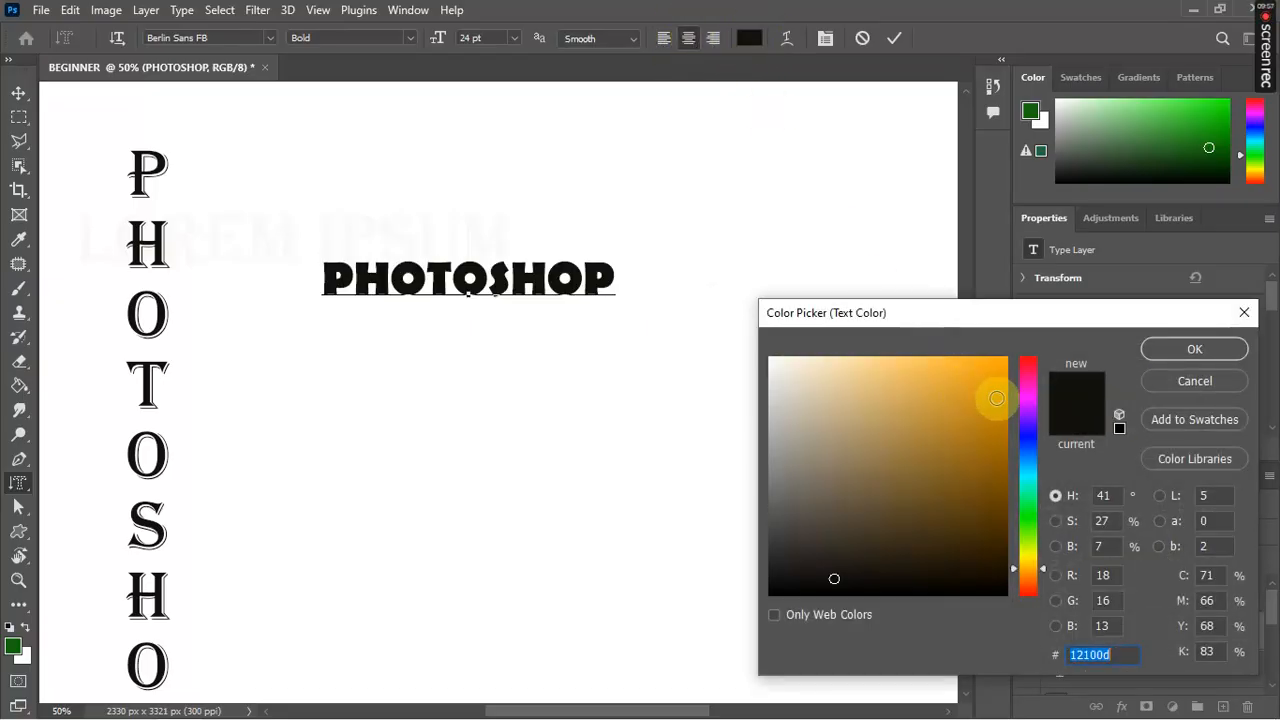
Step: Colour the PHOTOSHOP text orange (d39208) and bring up the Warp Text settings
click(996, 398)
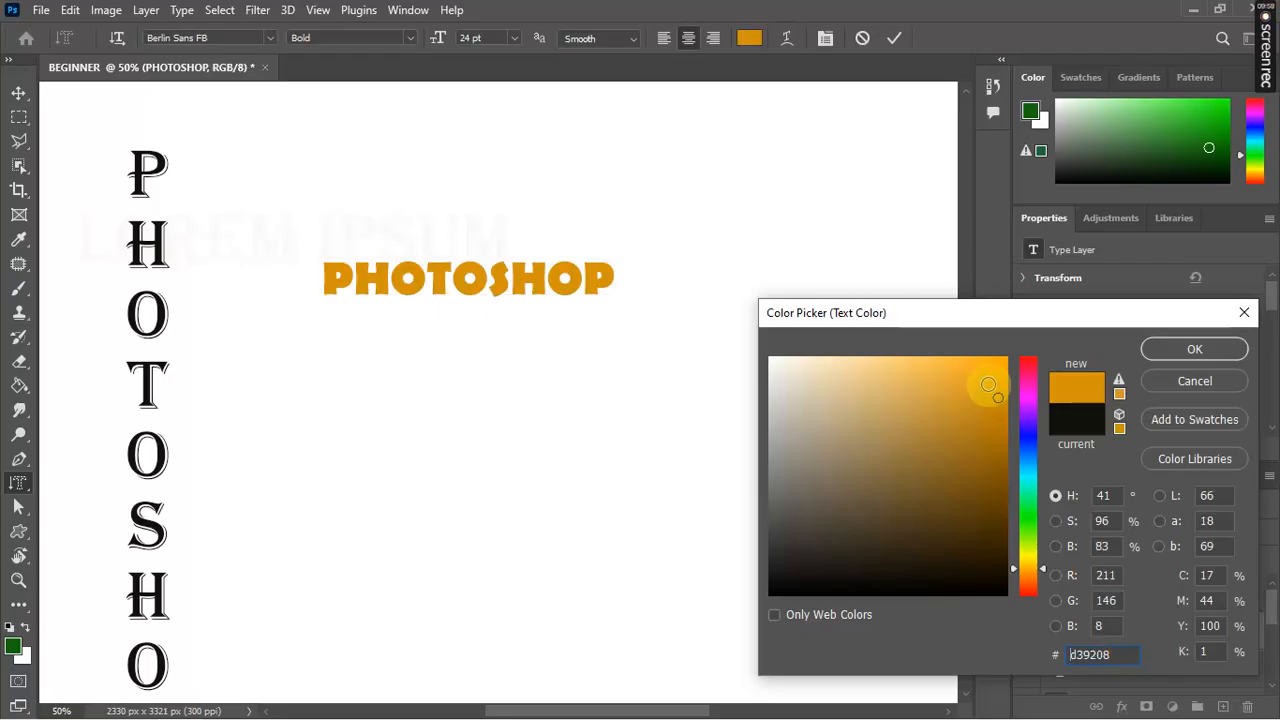
click(1194, 350)
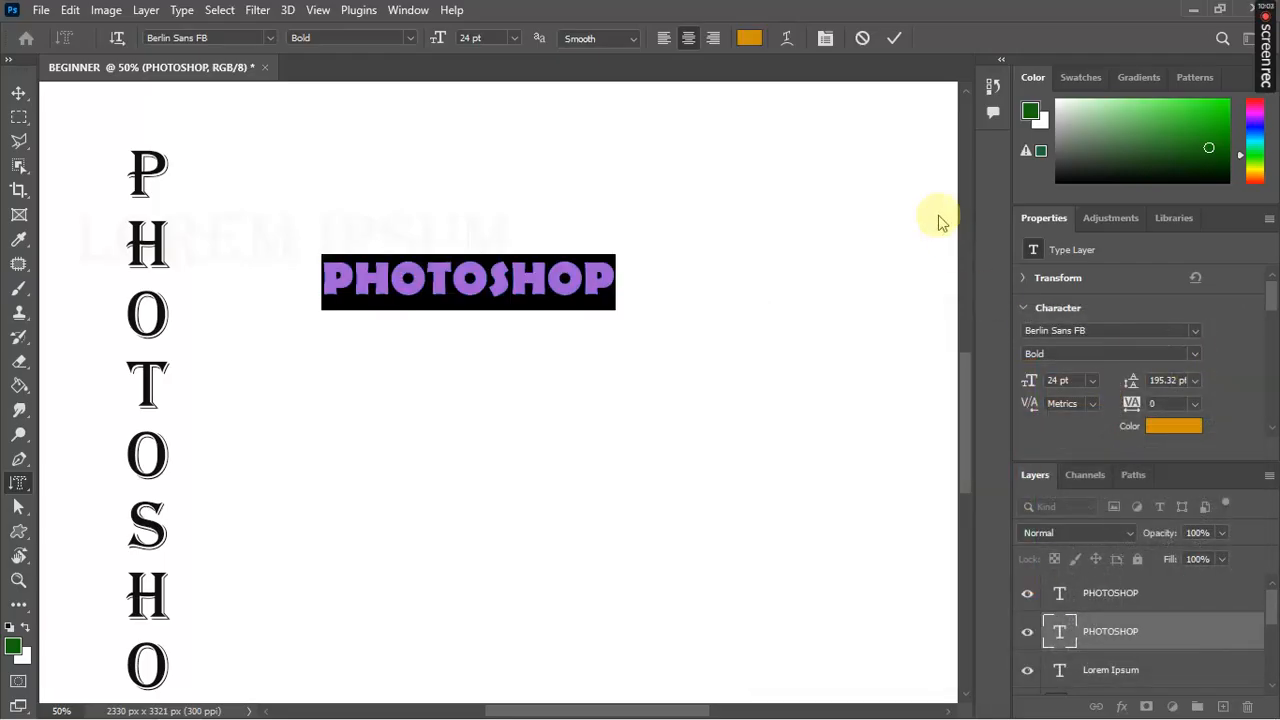
click(787, 41)
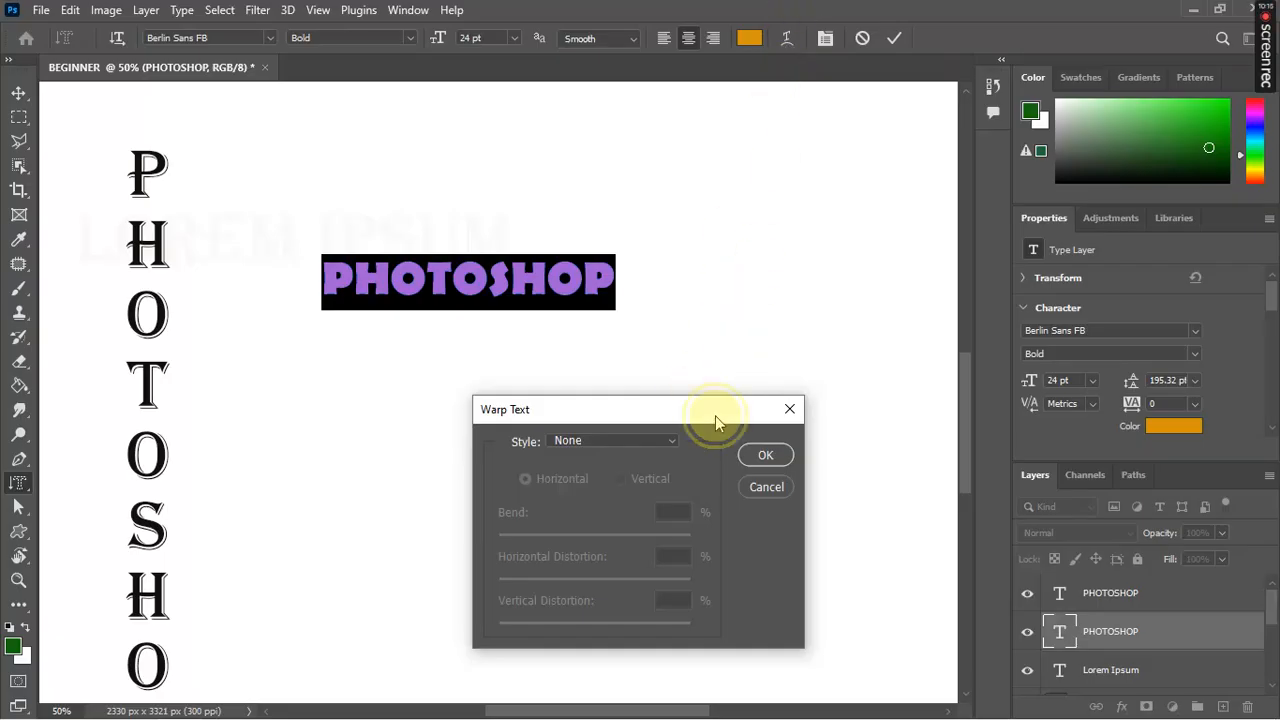
Step: Preview the Arc, Arc Lower, Arc Upper and Arch warp styles on the text
drag(715, 415, 807, 372)
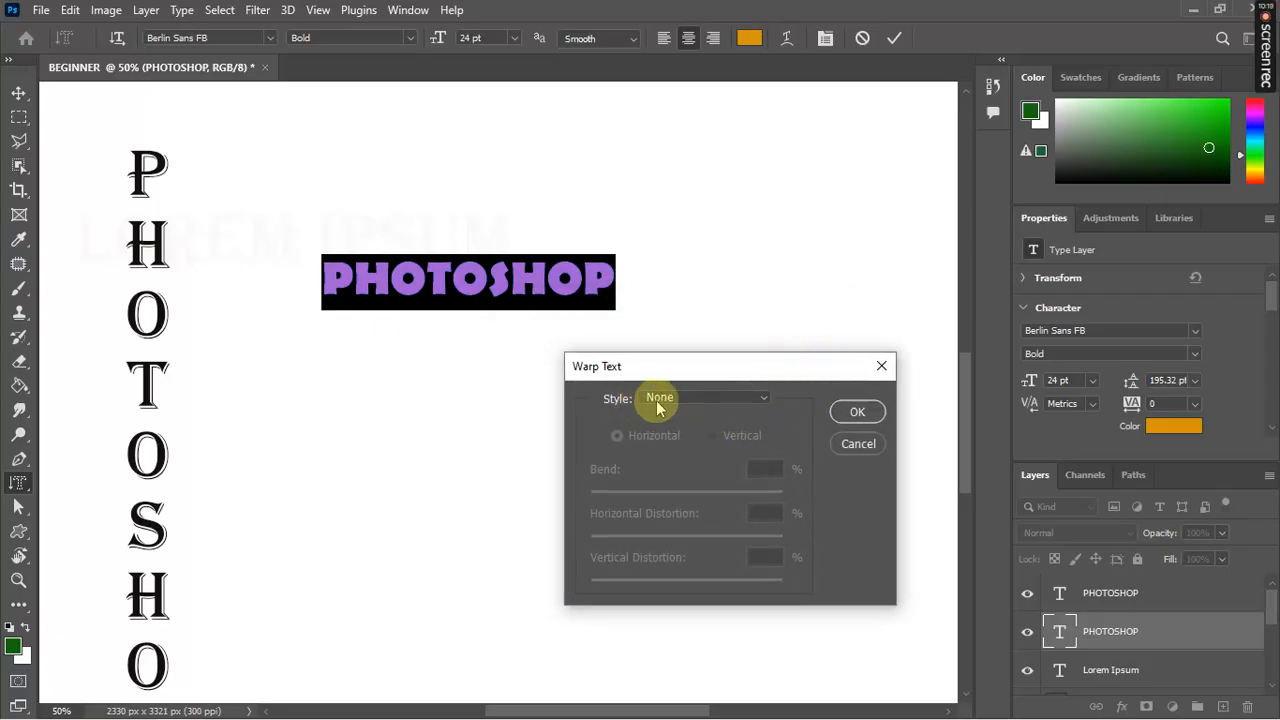
click(763, 400)
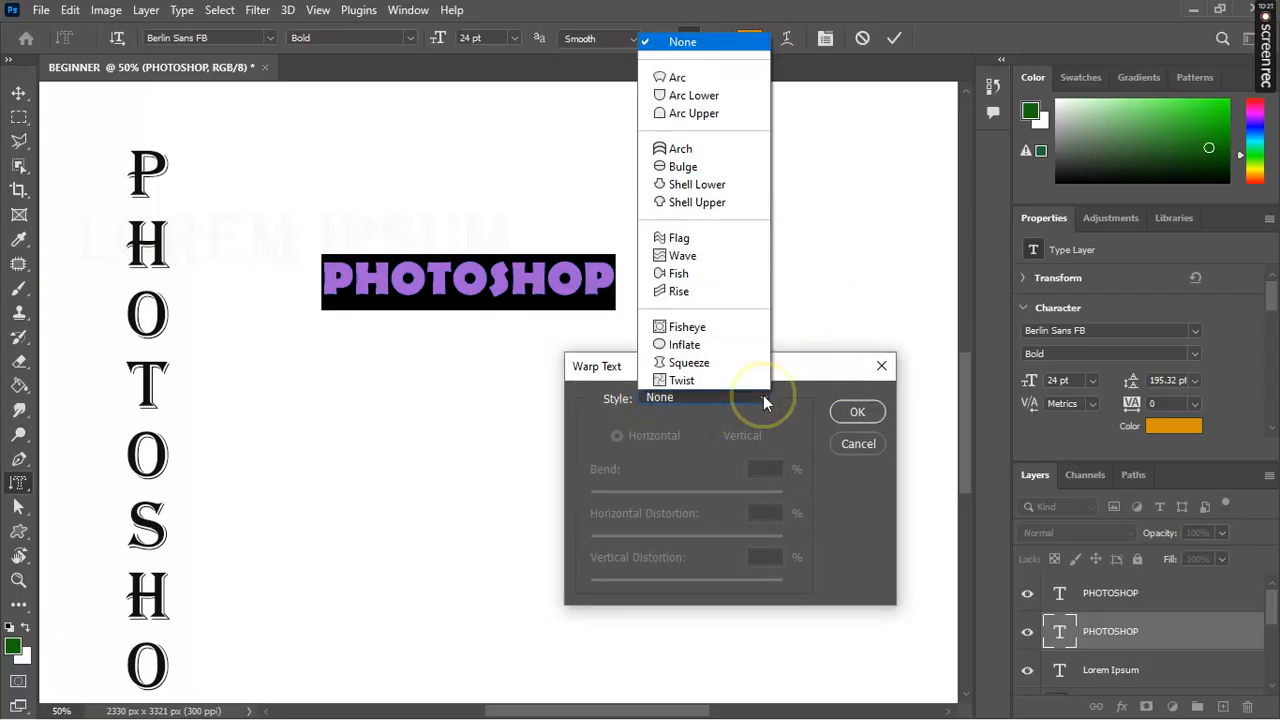
click(702, 84)
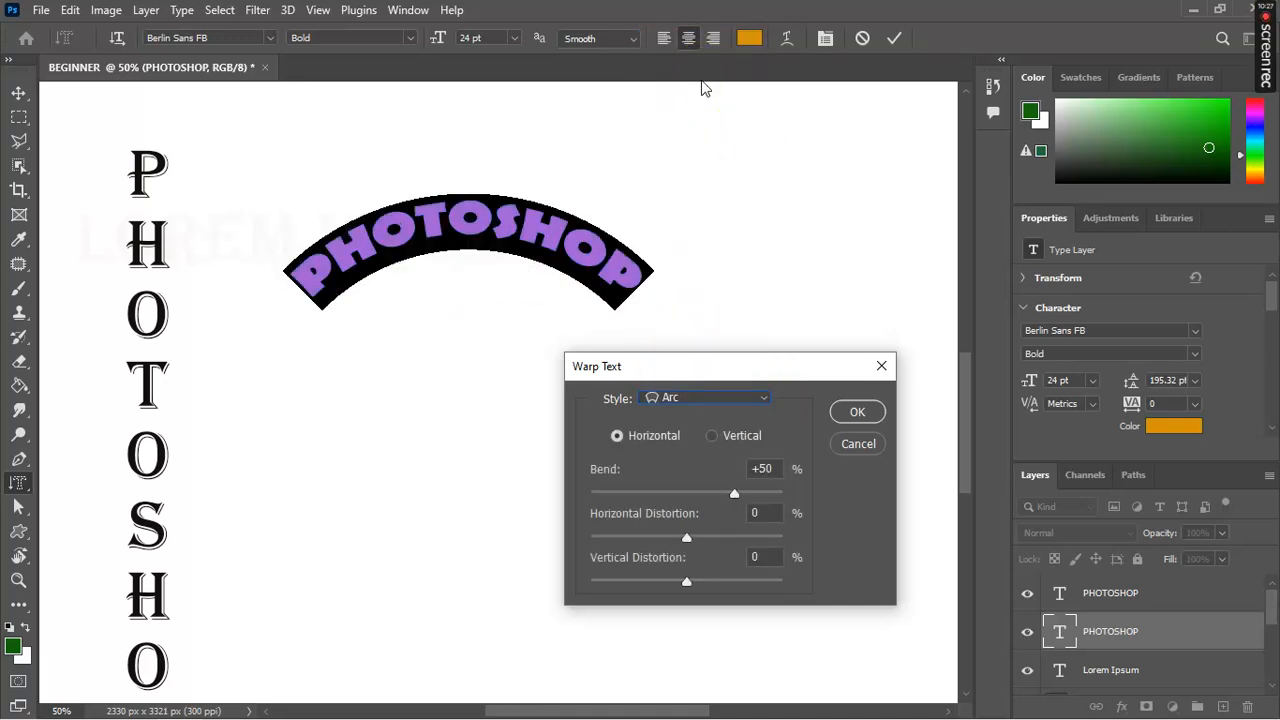
click(762, 399)
click(699, 93)
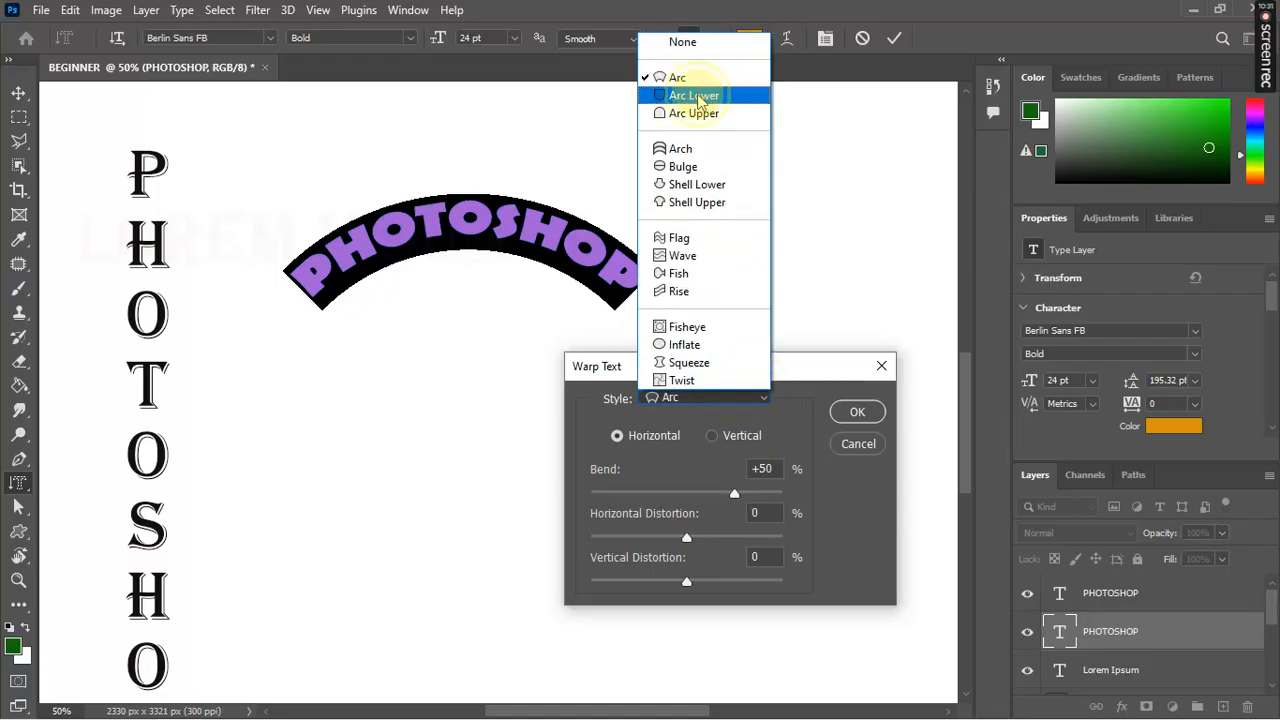
click(736, 403)
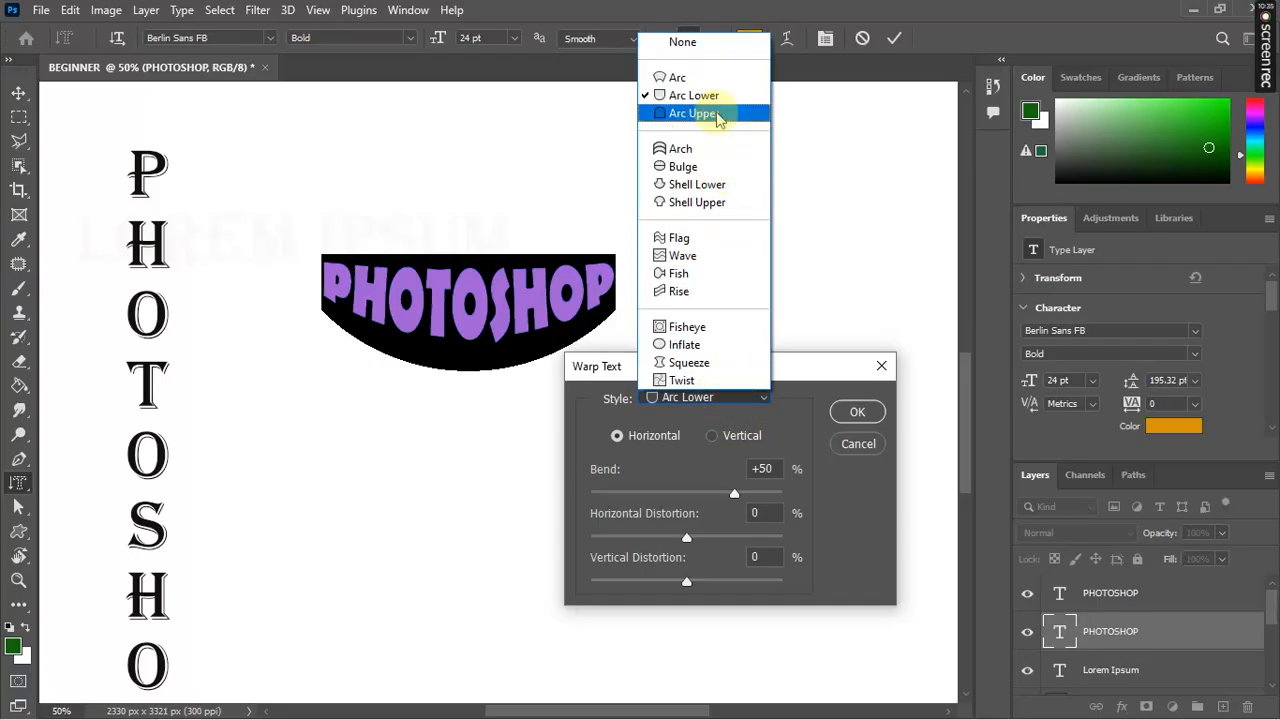
click(716, 116)
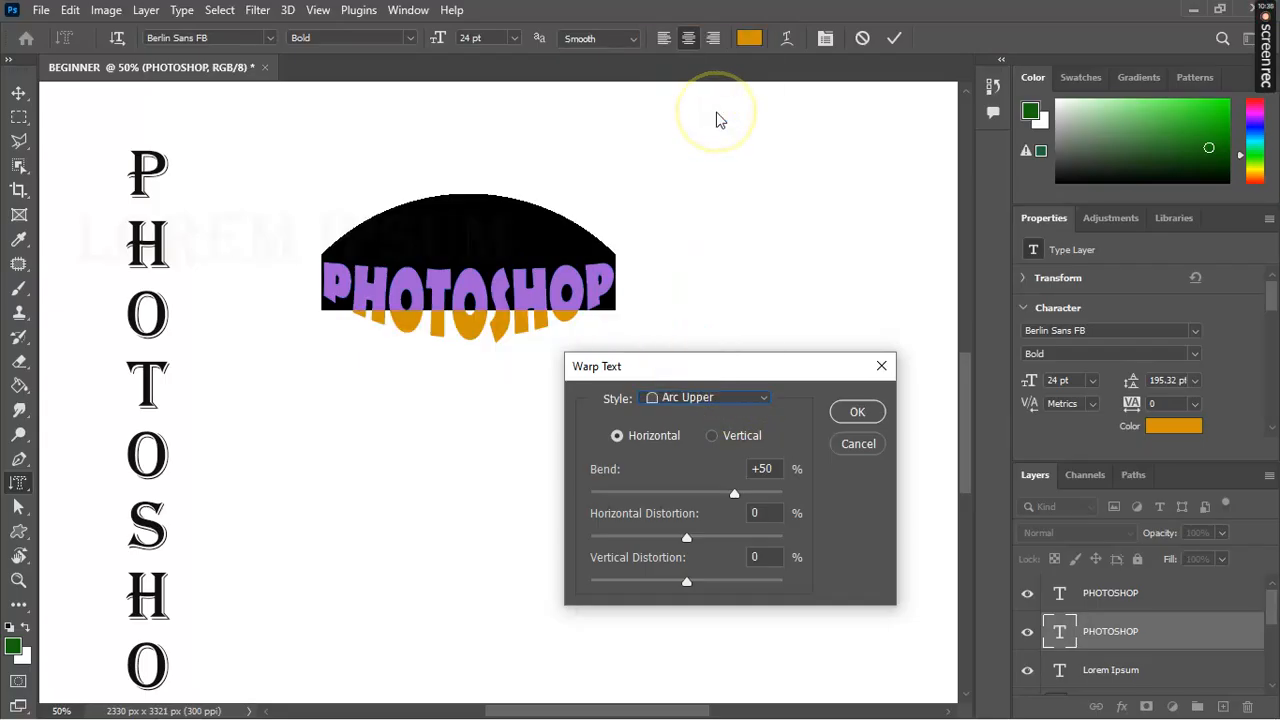
click(745, 399)
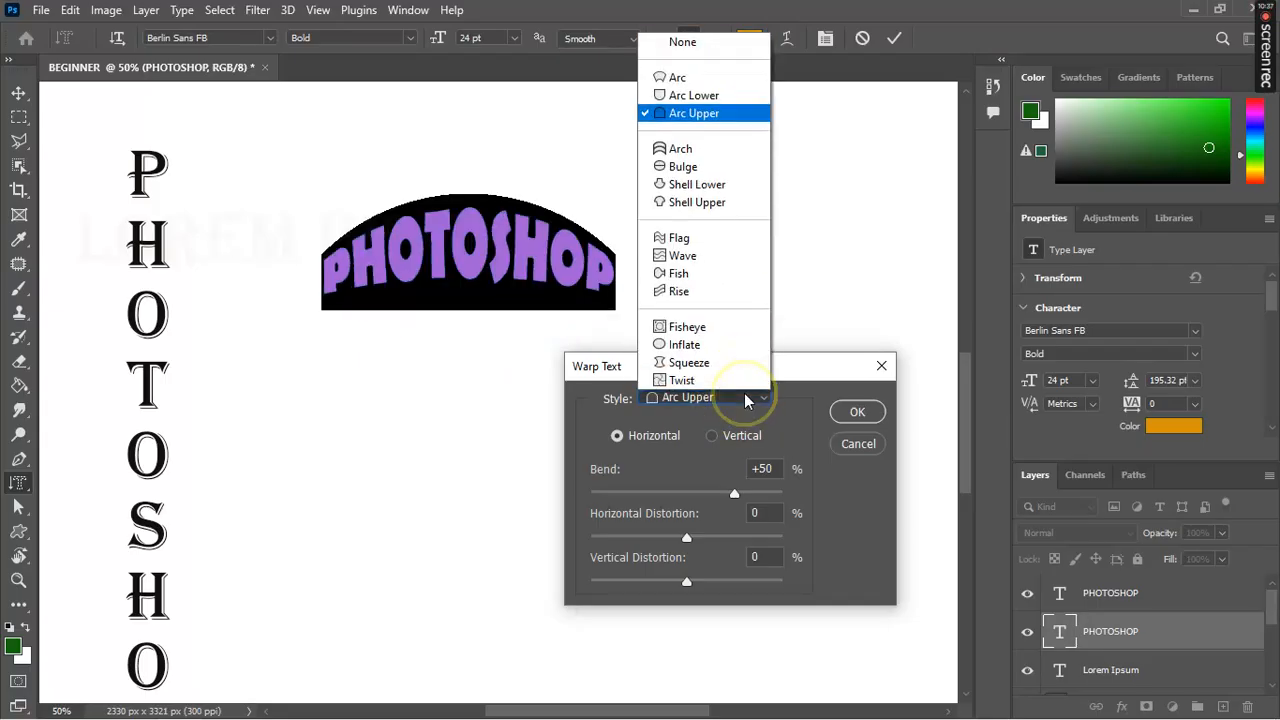
click(690, 148)
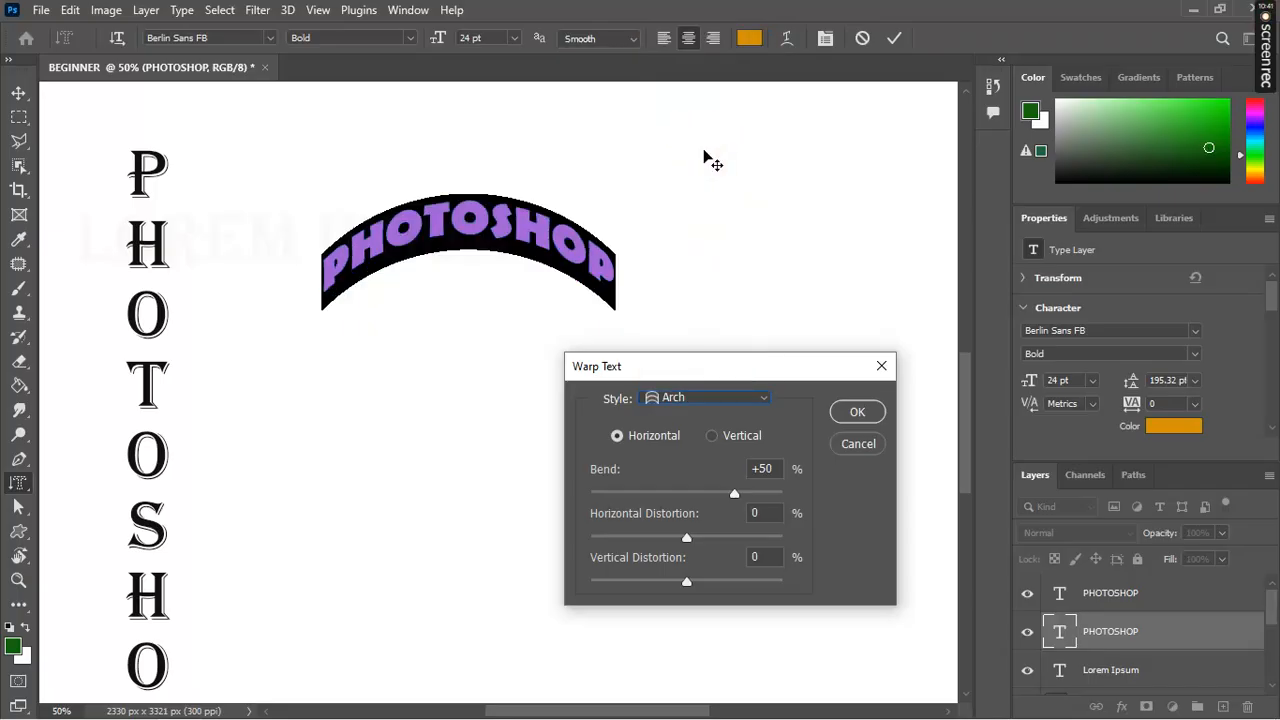
Step: Choose a horizontal Squeeze warp with Bend +12% and Horizontal Distortion -44%, and apply it
click(762, 399)
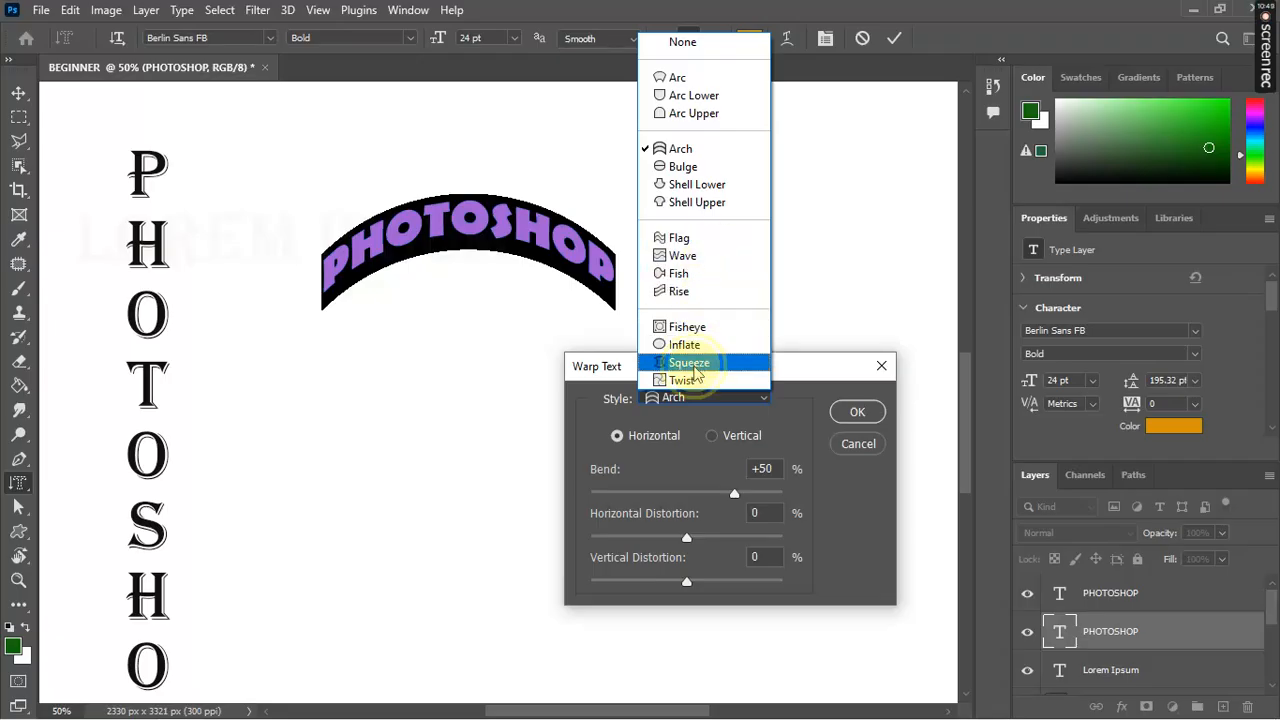
click(690, 364)
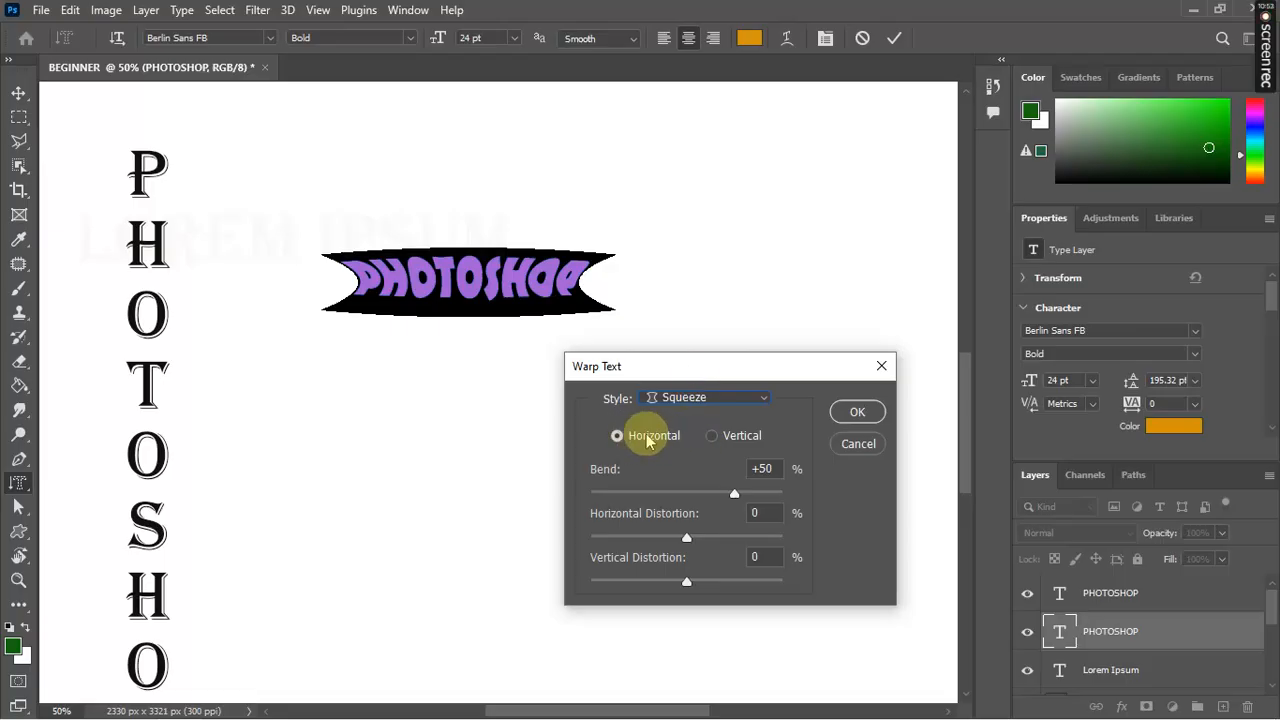
click(714, 440)
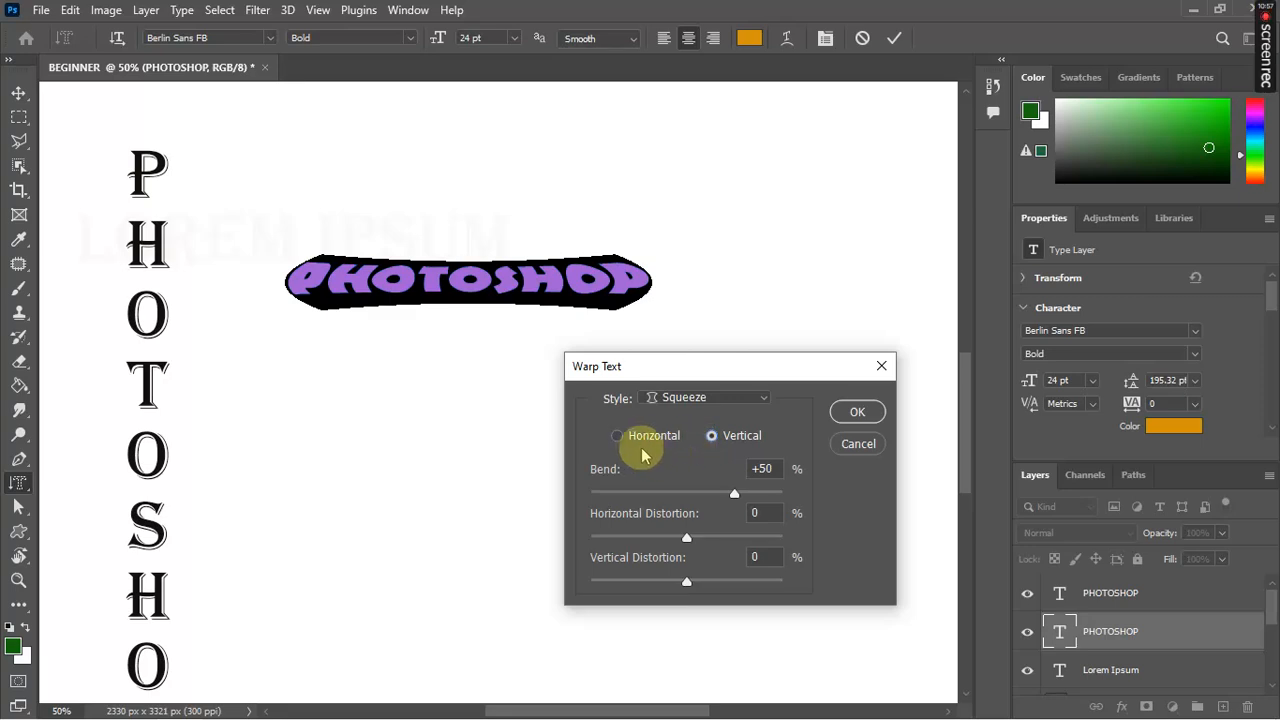
click(615, 440)
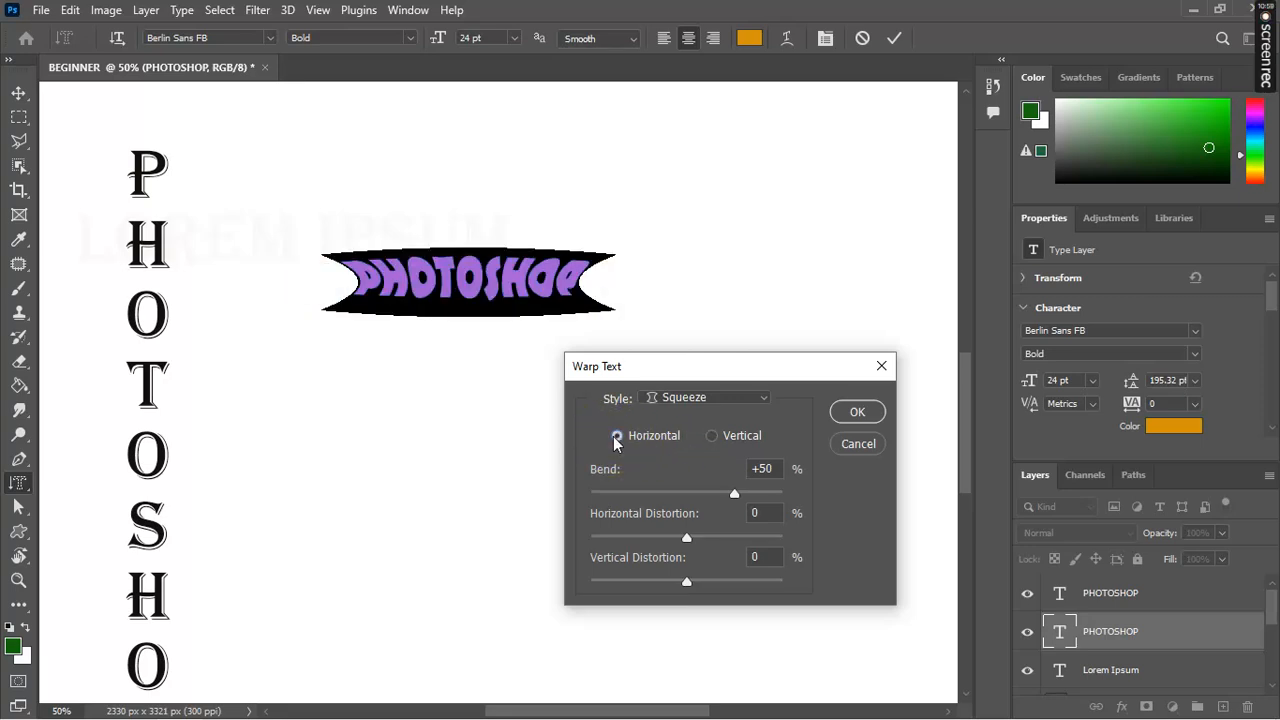
drag(734, 500, 644, 544)
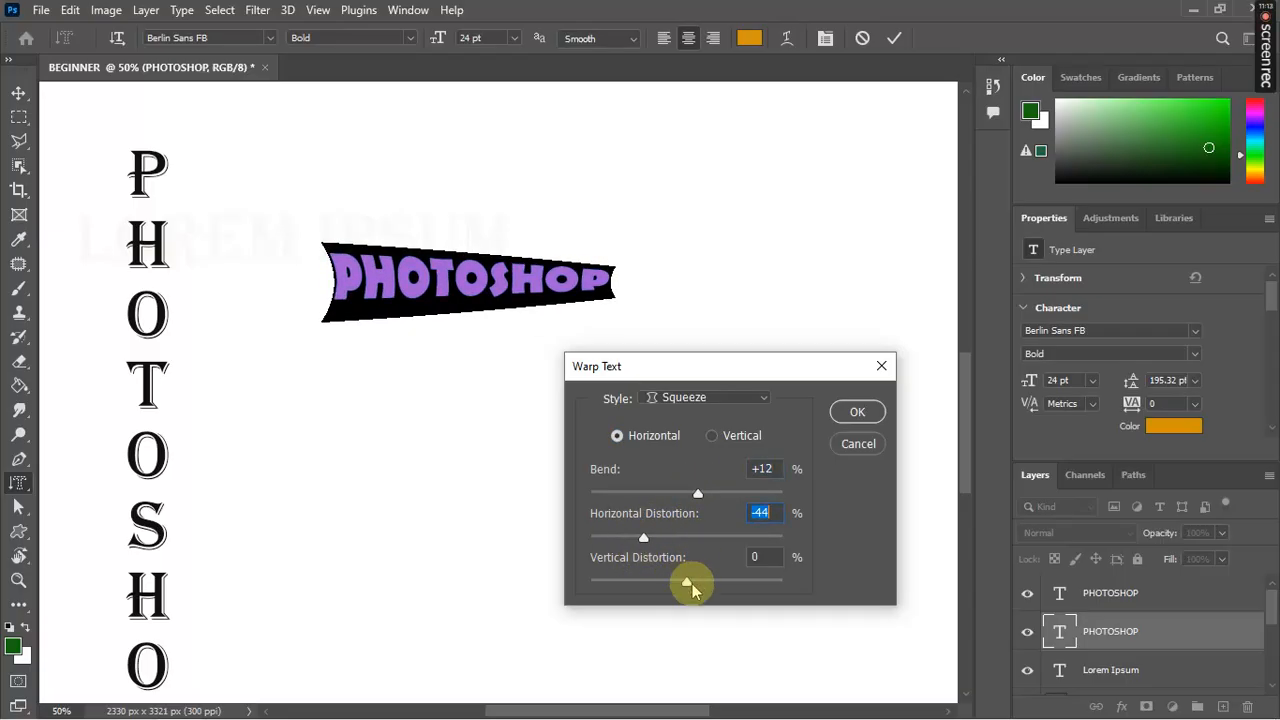
click(858, 415)
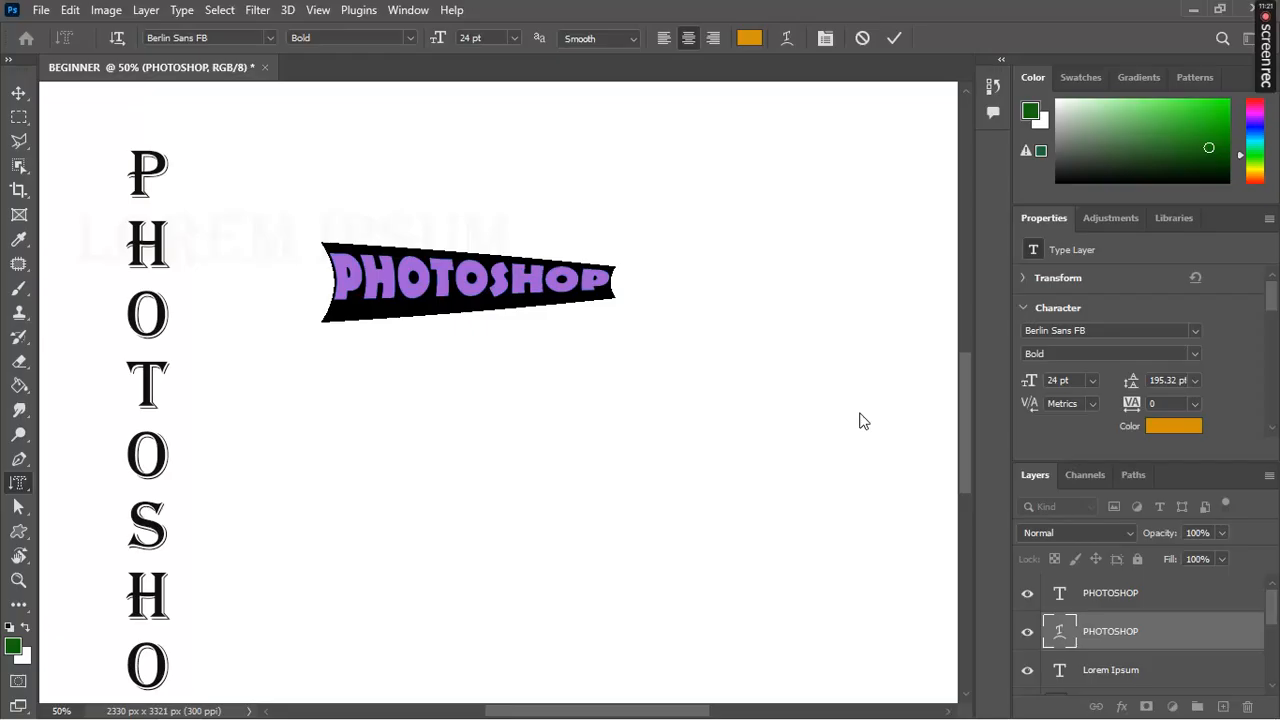
Step: Commit the warped orange text, undo it back to black unwarped lettering, and reselect the word
click(895, 38)
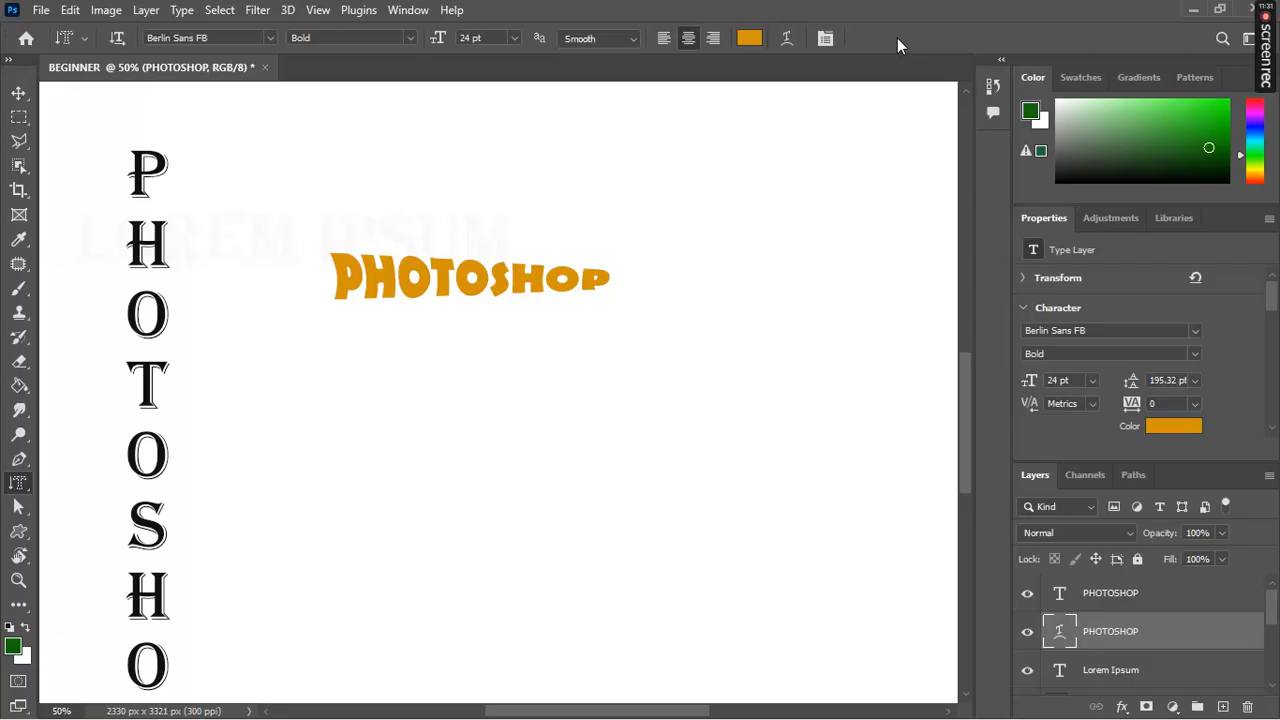
key(ctrl+z)
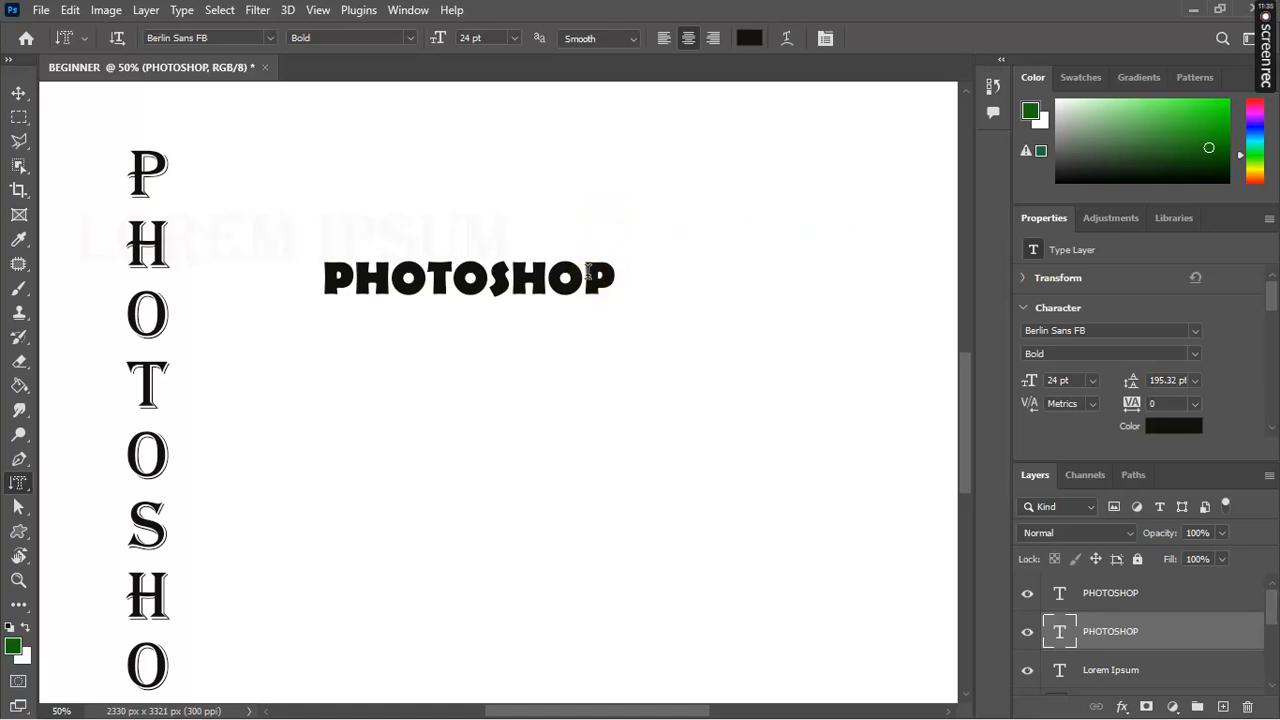
double_click(590, 274)
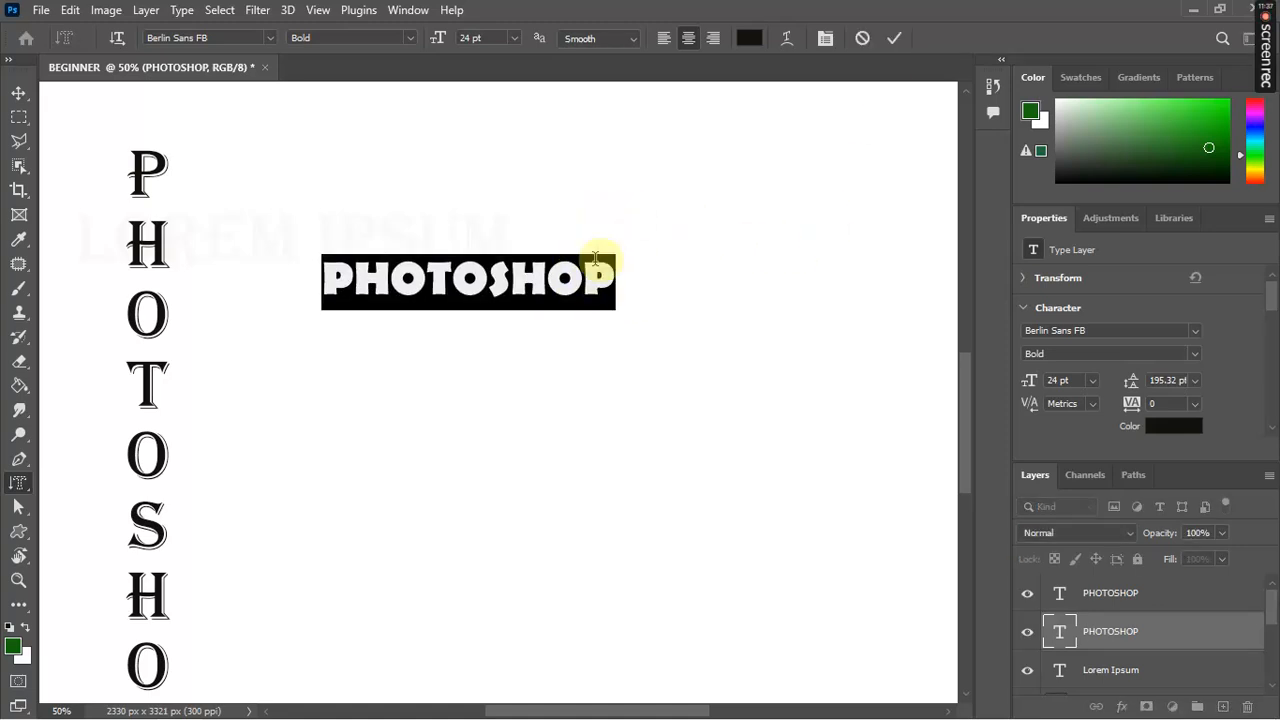
Step: Enlarge PHOTOSHOP to 45 pt in the Character panel, try Optical kerning, then reset kerning to 0
click(825, 40)
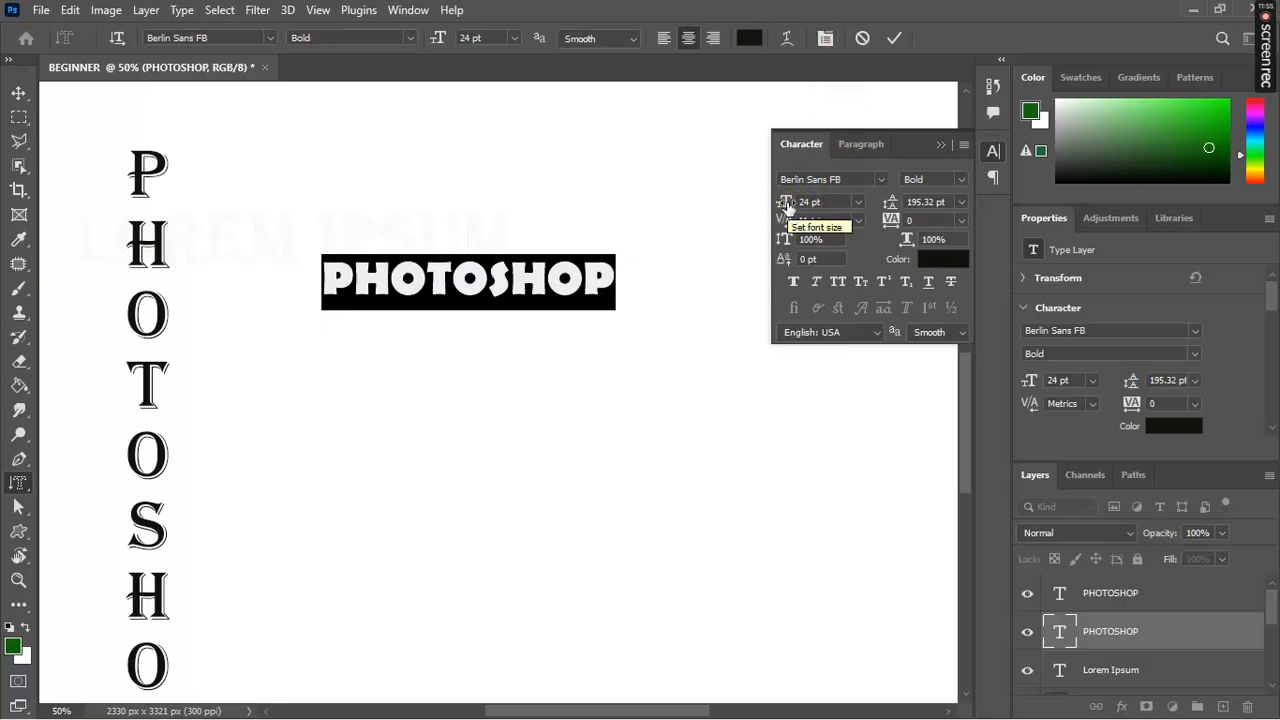
mouse_move(788, 205)
mouse_down()
mouse_move(831, 206)
mouse_move(808, 207)
mouse_up()
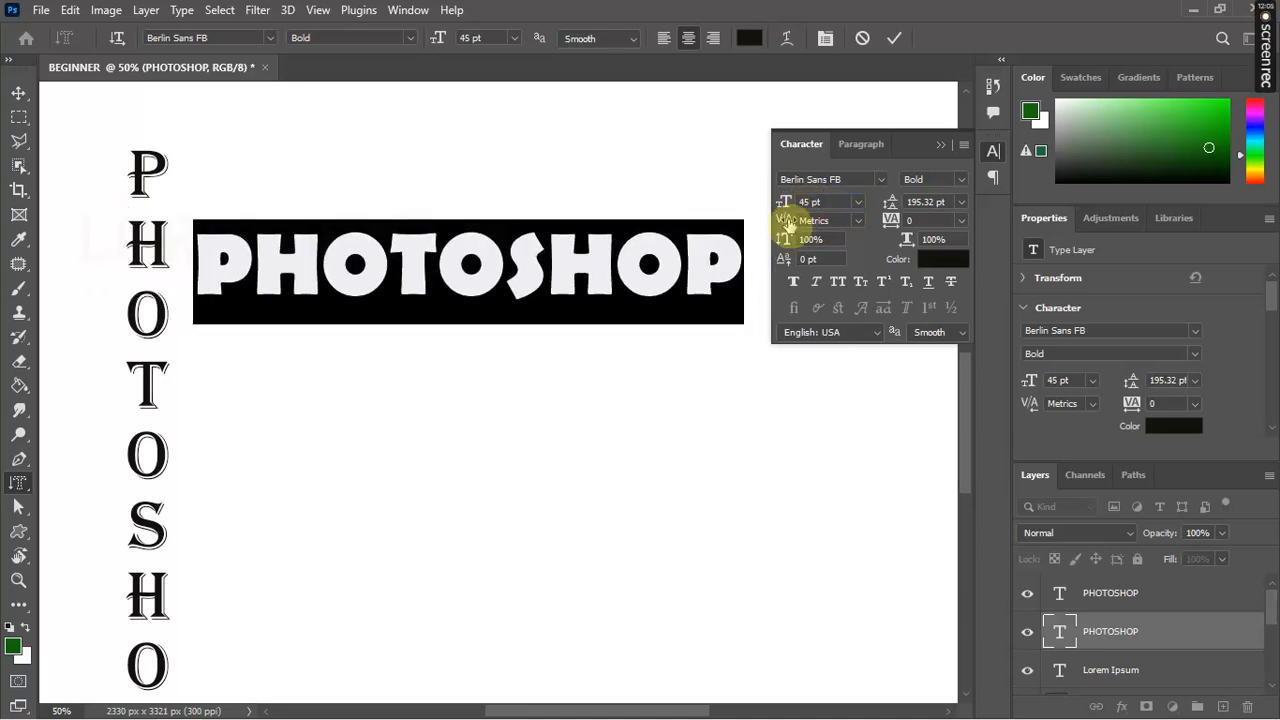
drag(788, 225, 823, 226)
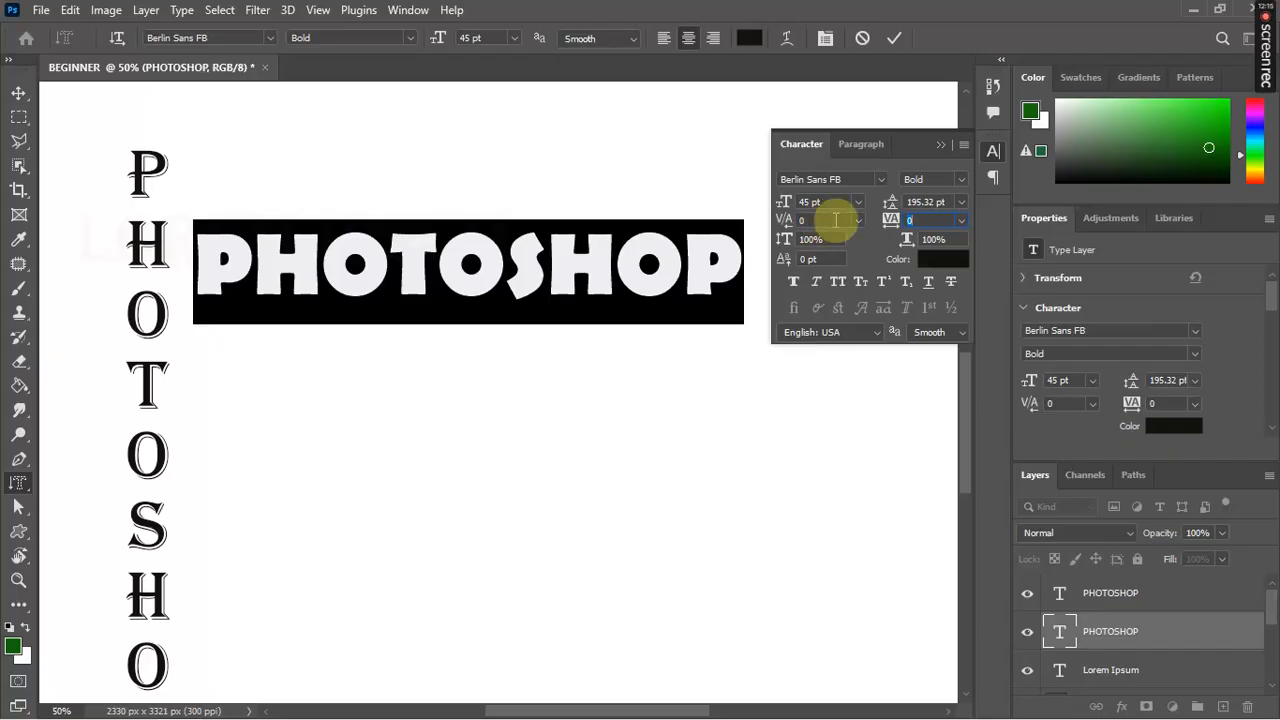
click(858, 219)
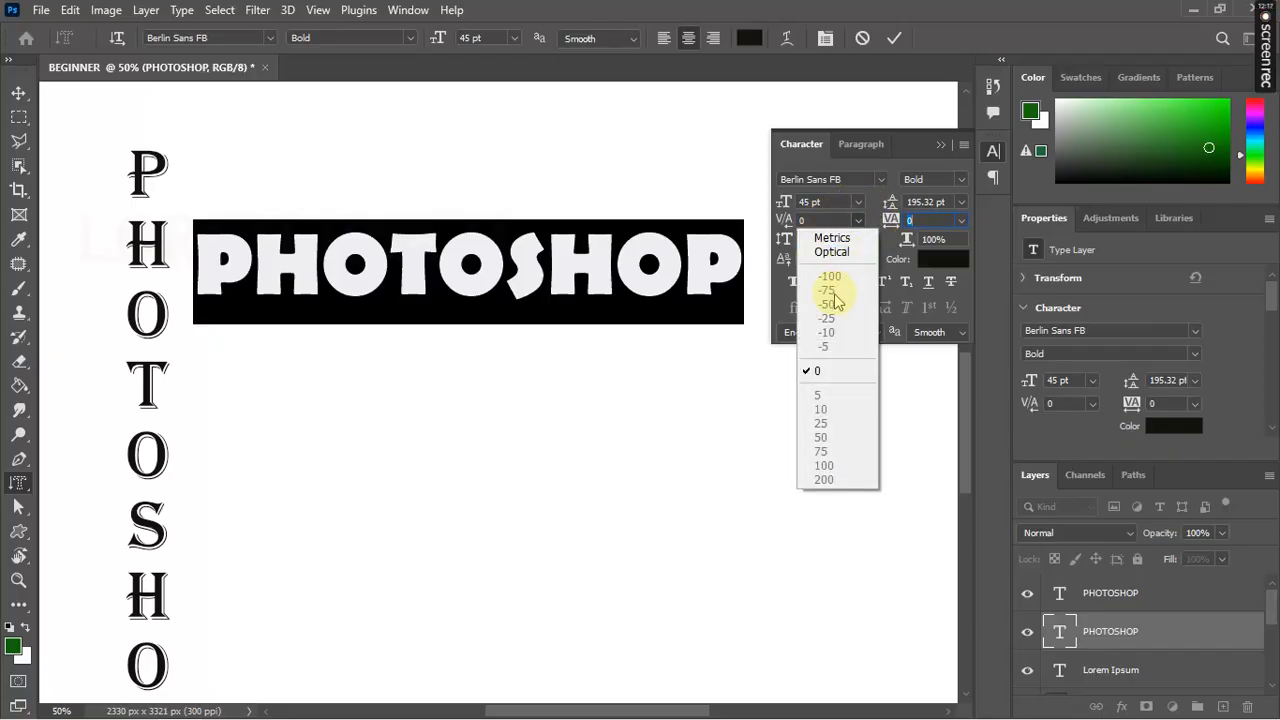
click(831, 251)
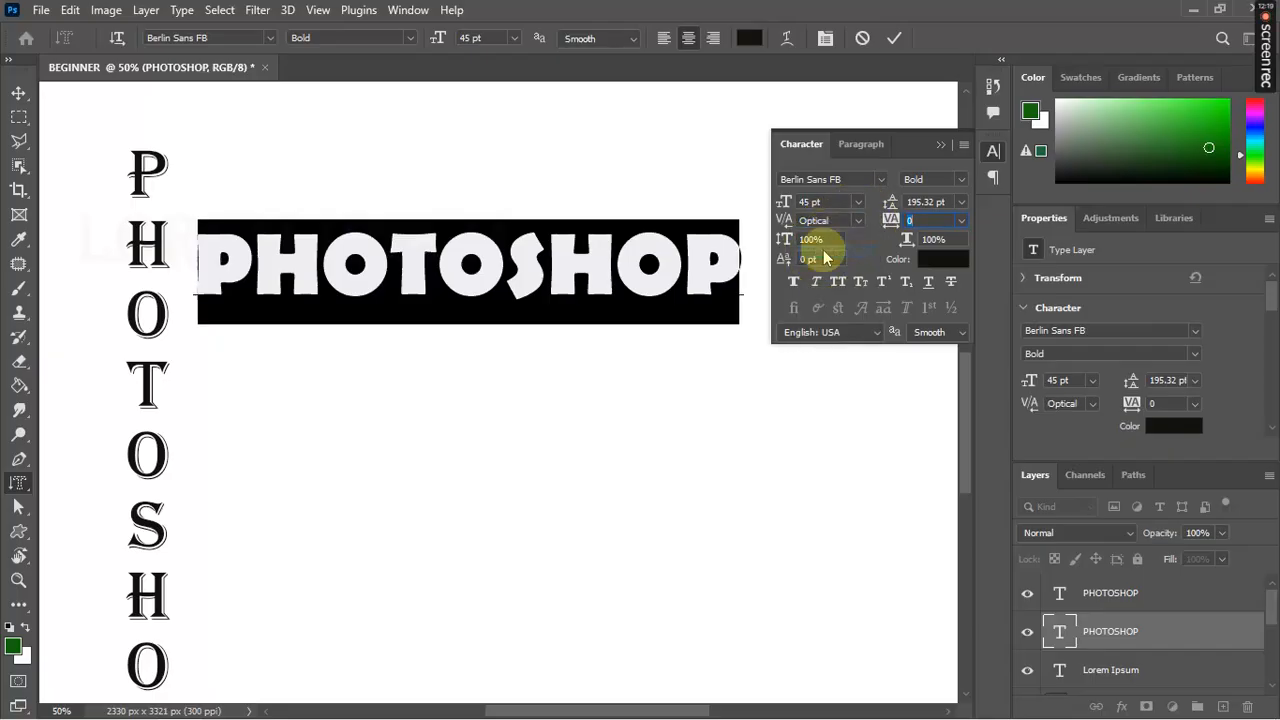
click(790, 229)
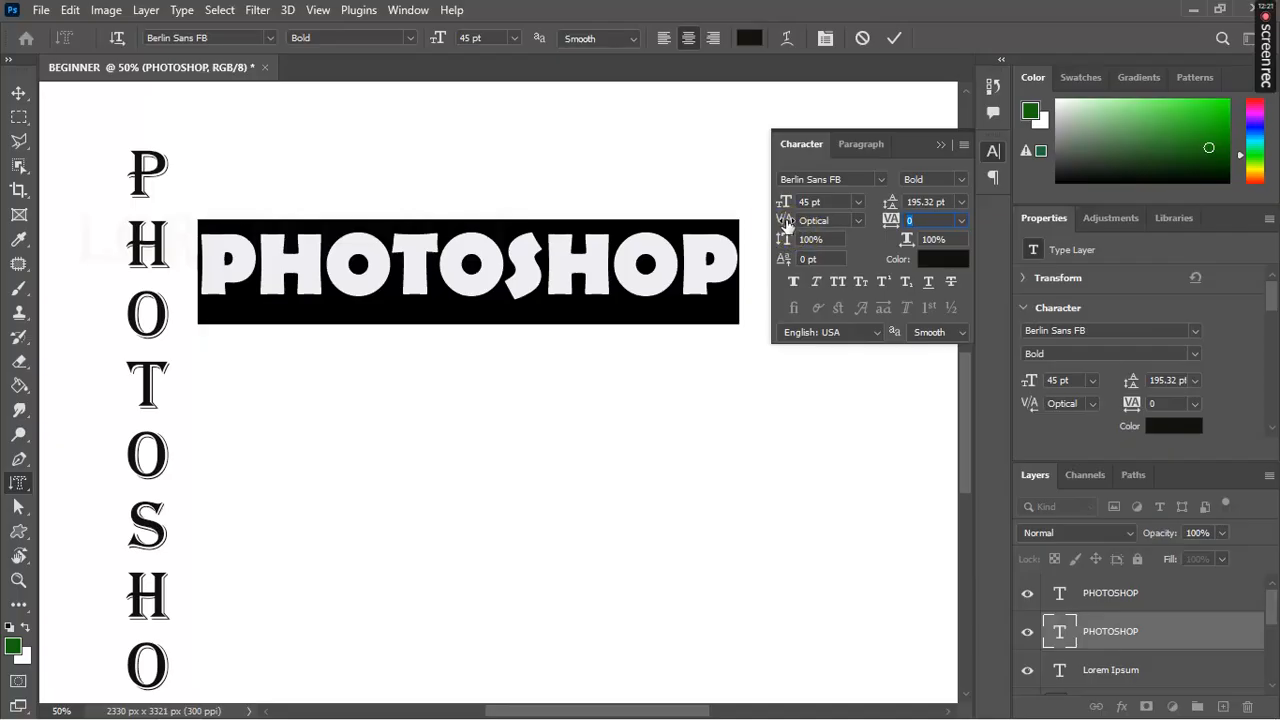
drag(786, 228, 738, 226)
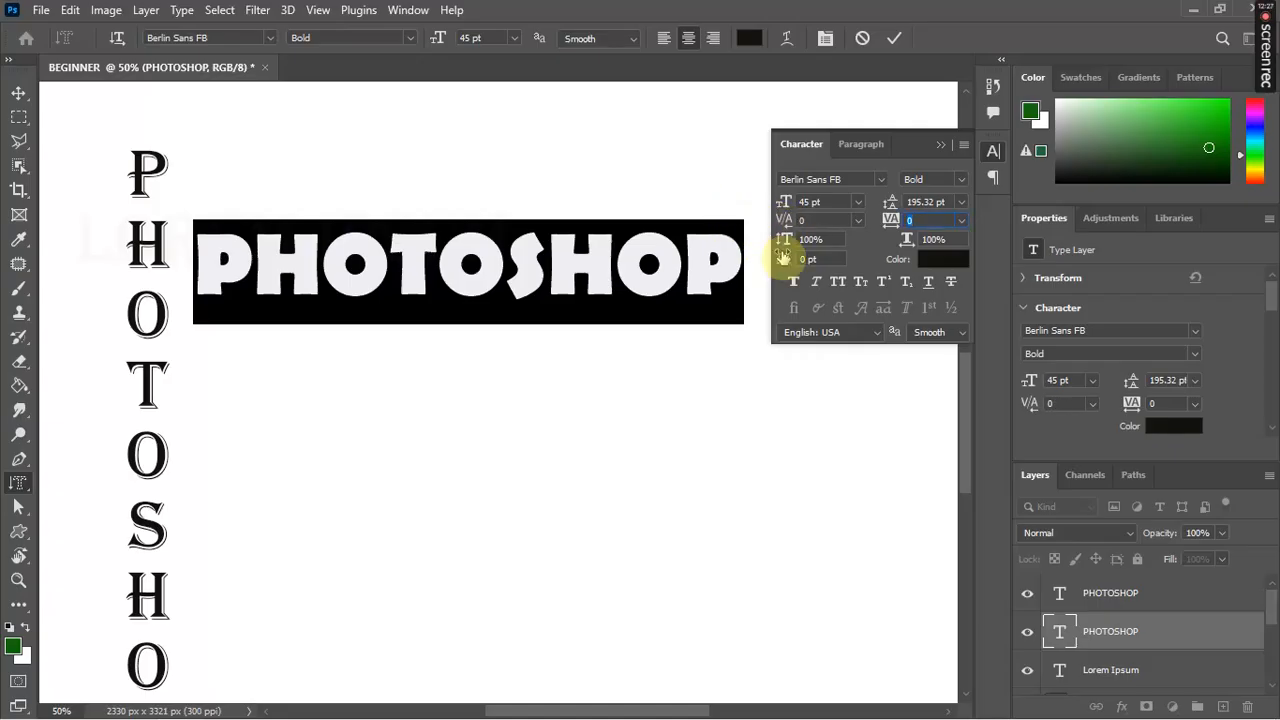
click(784, 242)
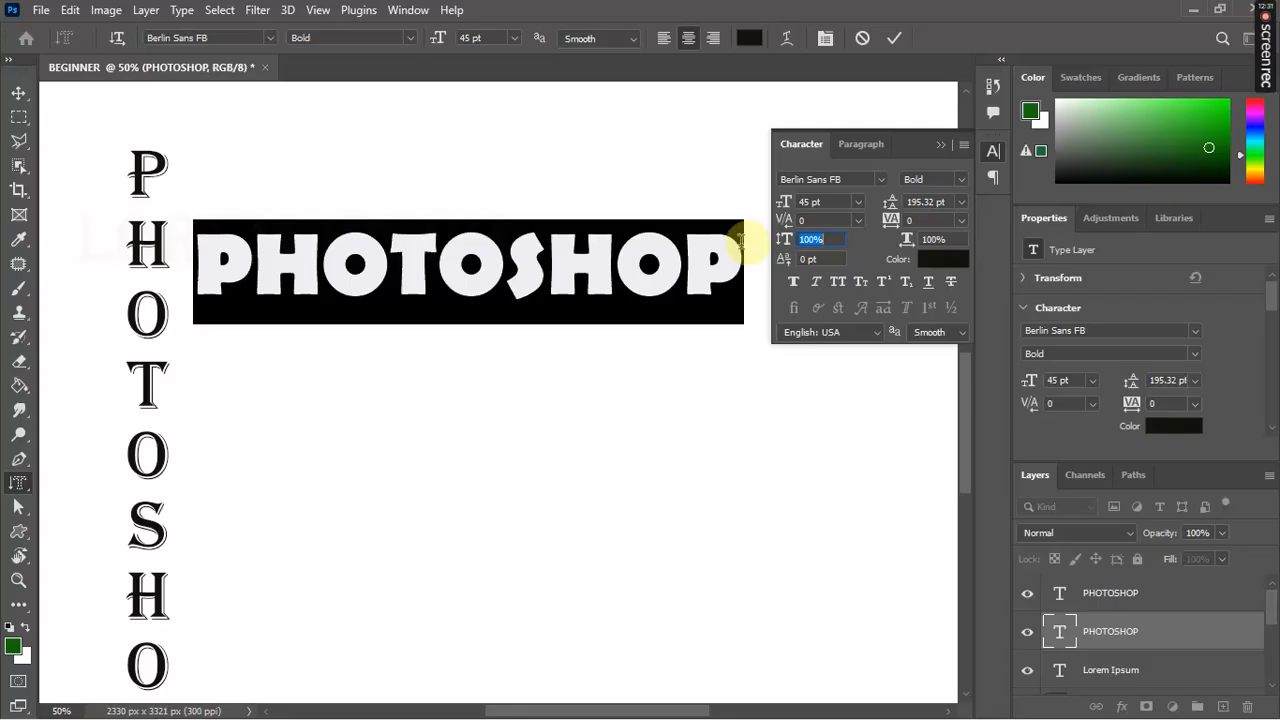
click(740, 245)
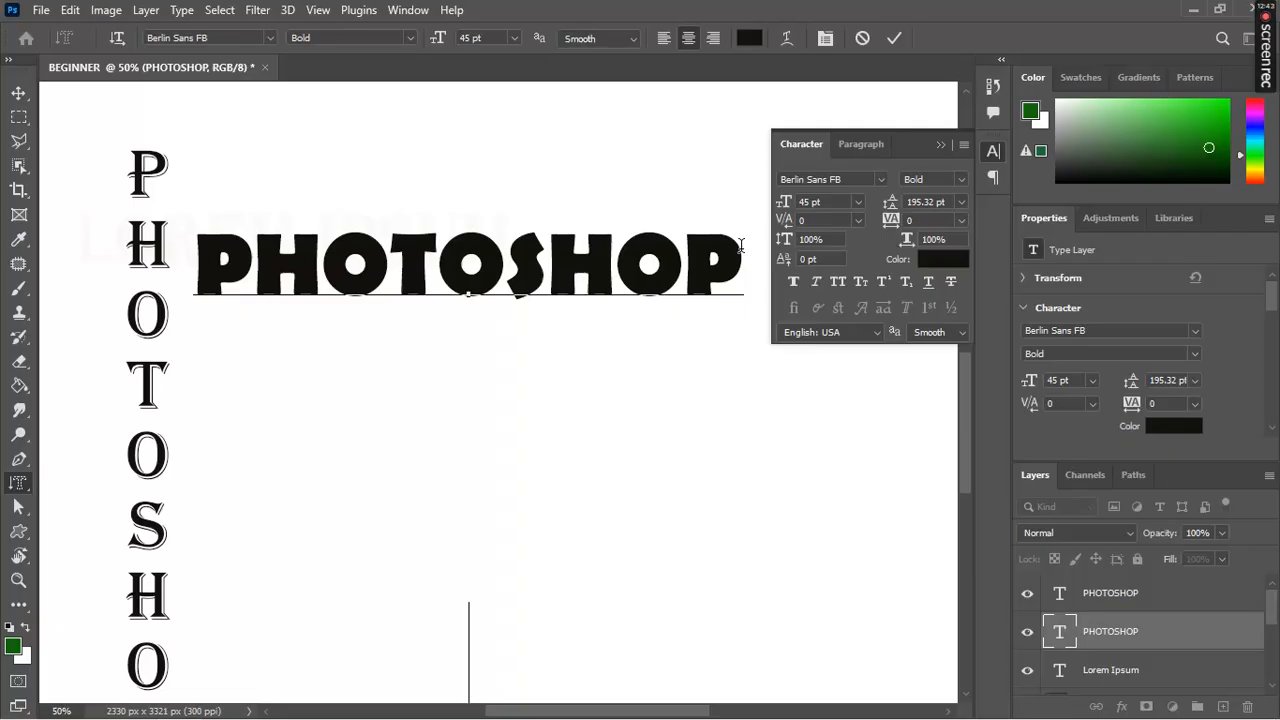
Step: Type PHOTOTYPE on the new line, fixing the typo, then select both lines of text
text(PH)
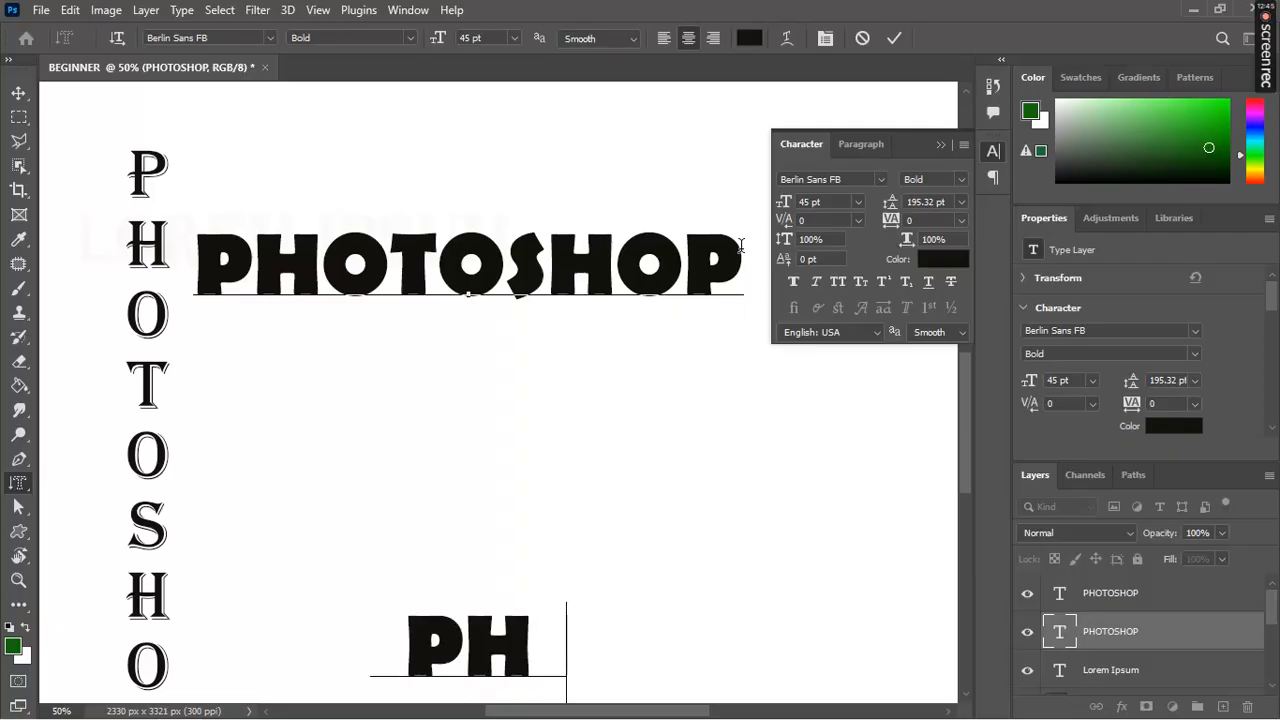
text(OY)
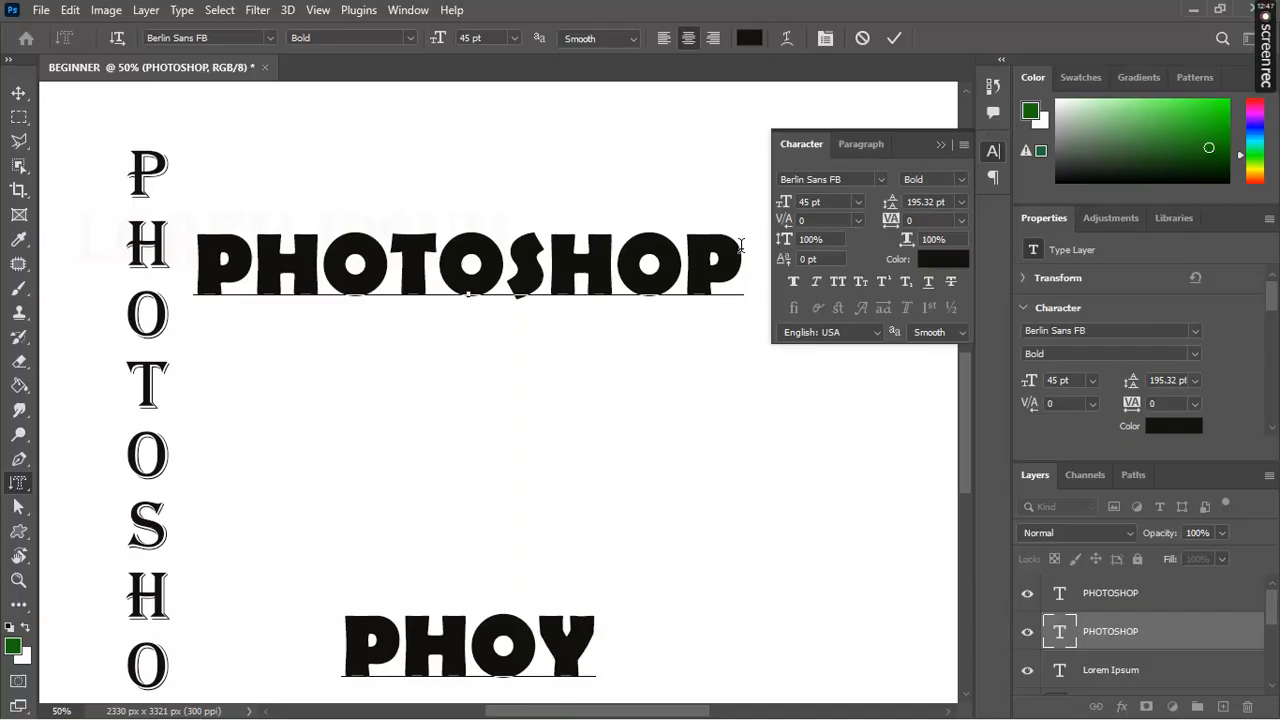
key(BackSpace)
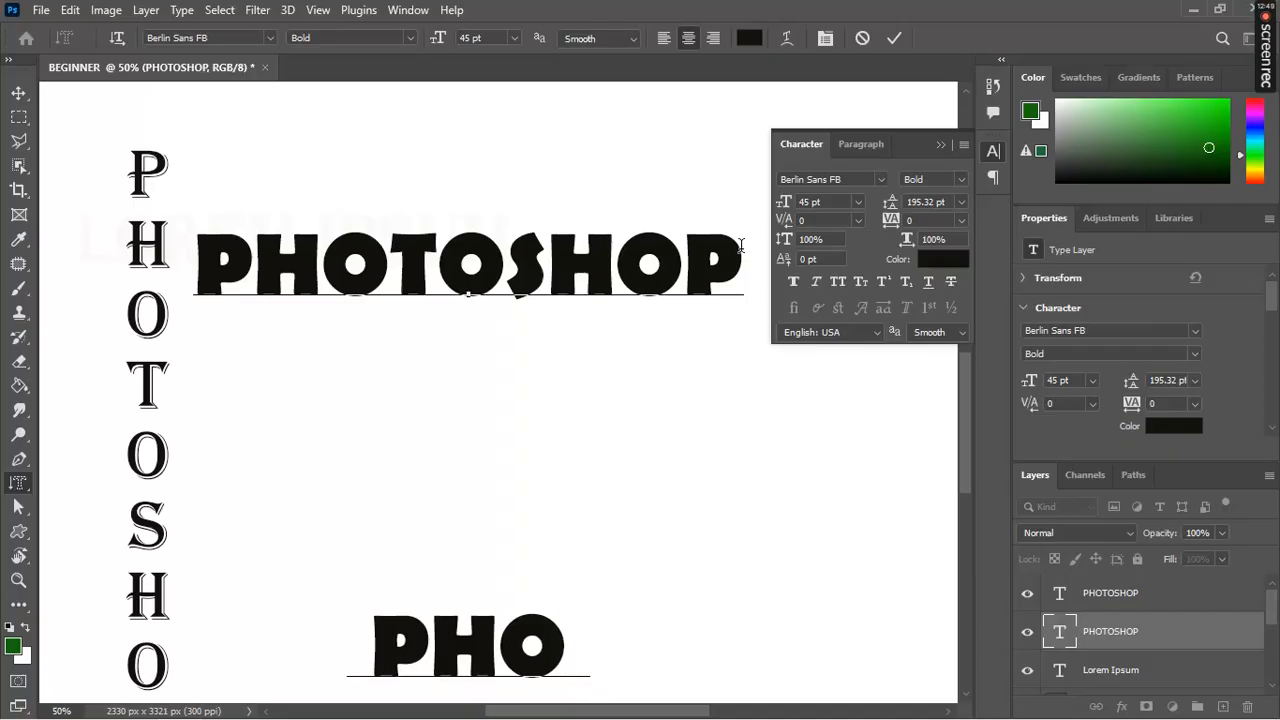
text(TOTYPE)
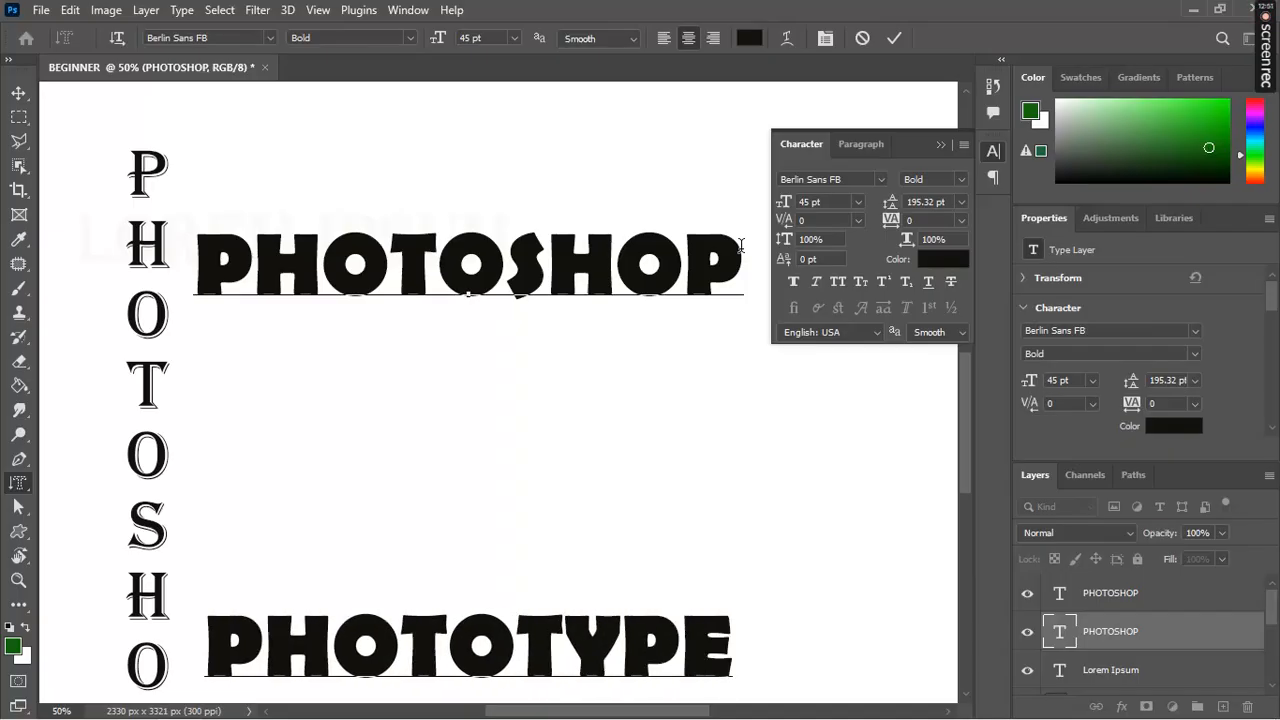
double_click(732, 628)
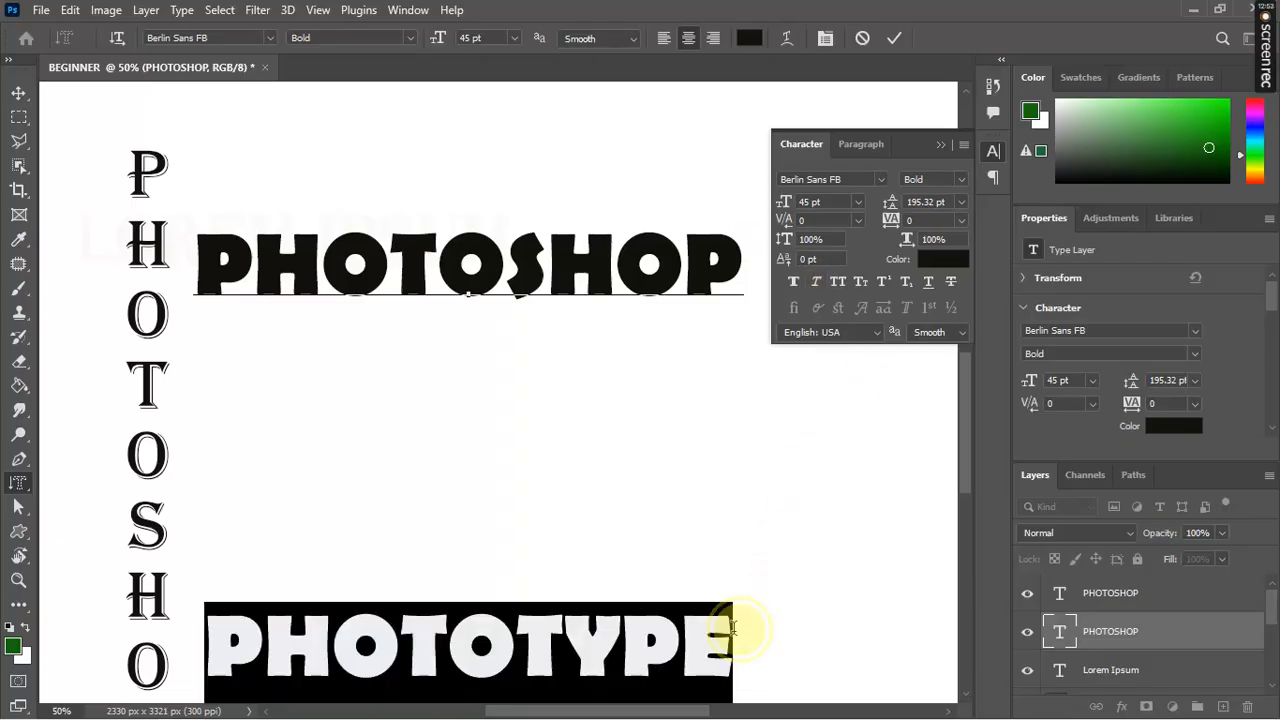
drag(733, 630, 185, 325)
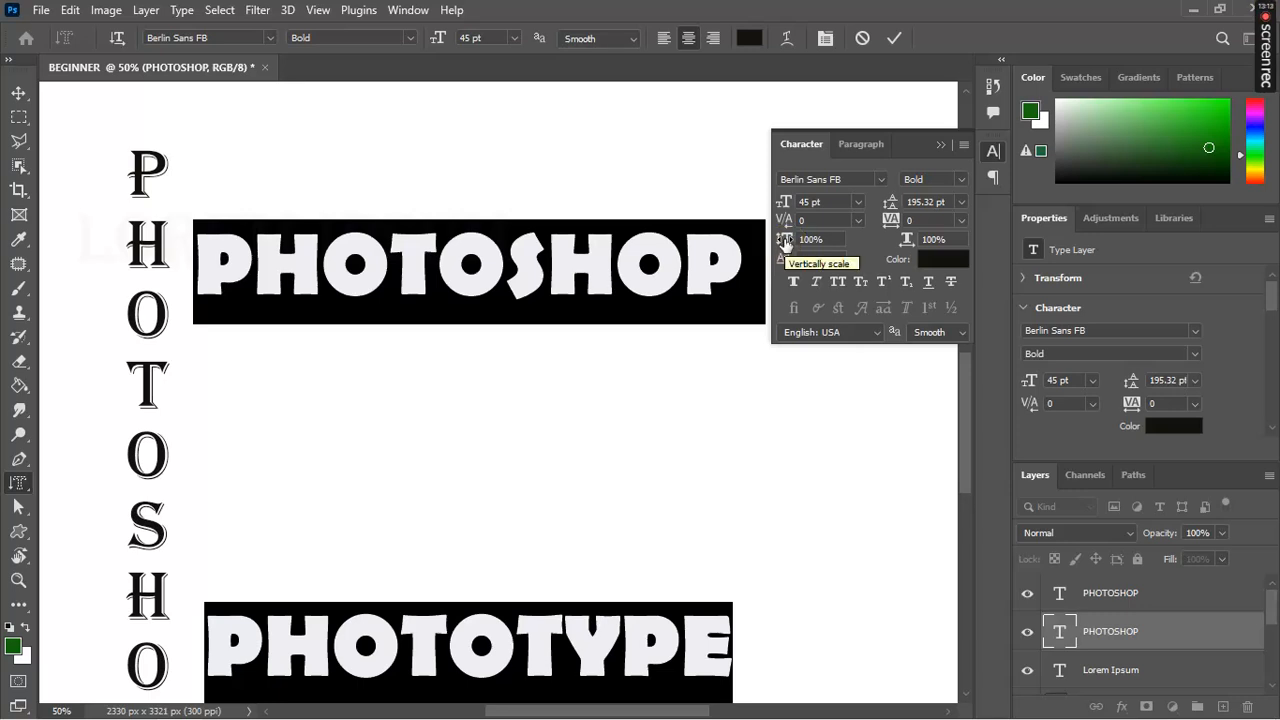
Step: Stretch both PHOTOSHOP and PHOTOTYPE lines to 556% vertical scale and commit the text
drag(785, 242, 1213, 250)
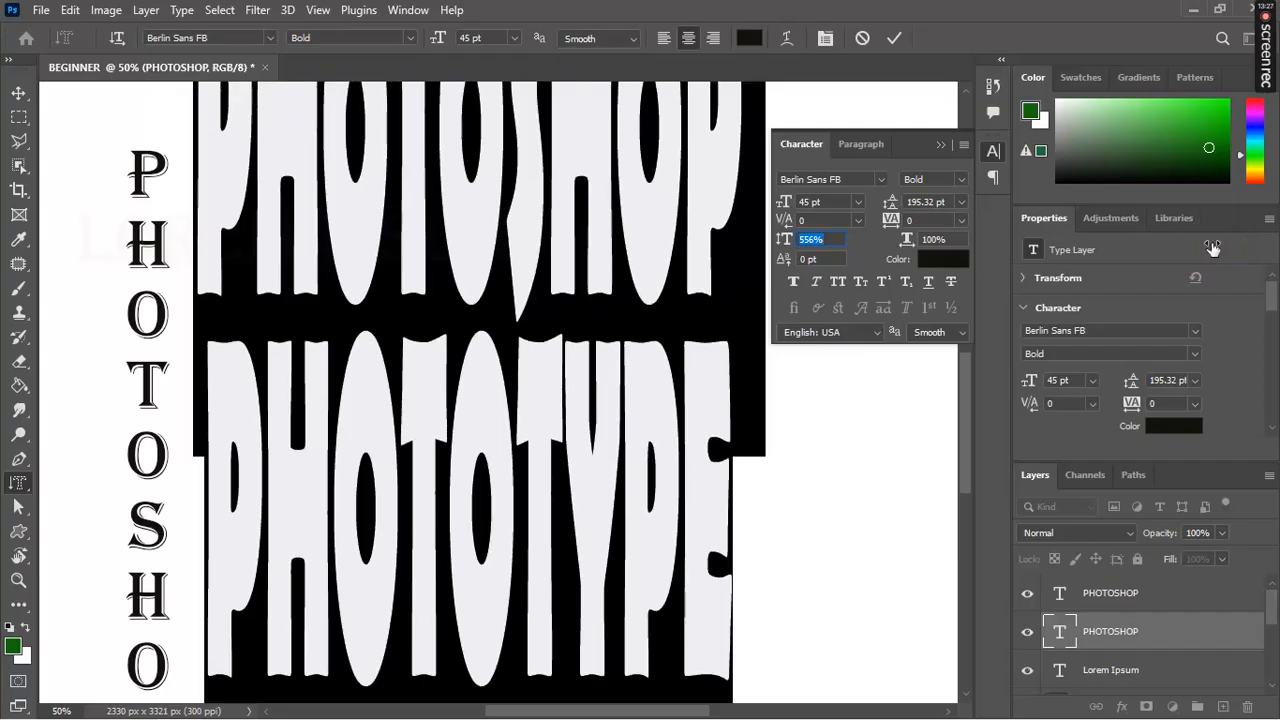
click(895, 39)
click(893, 40)
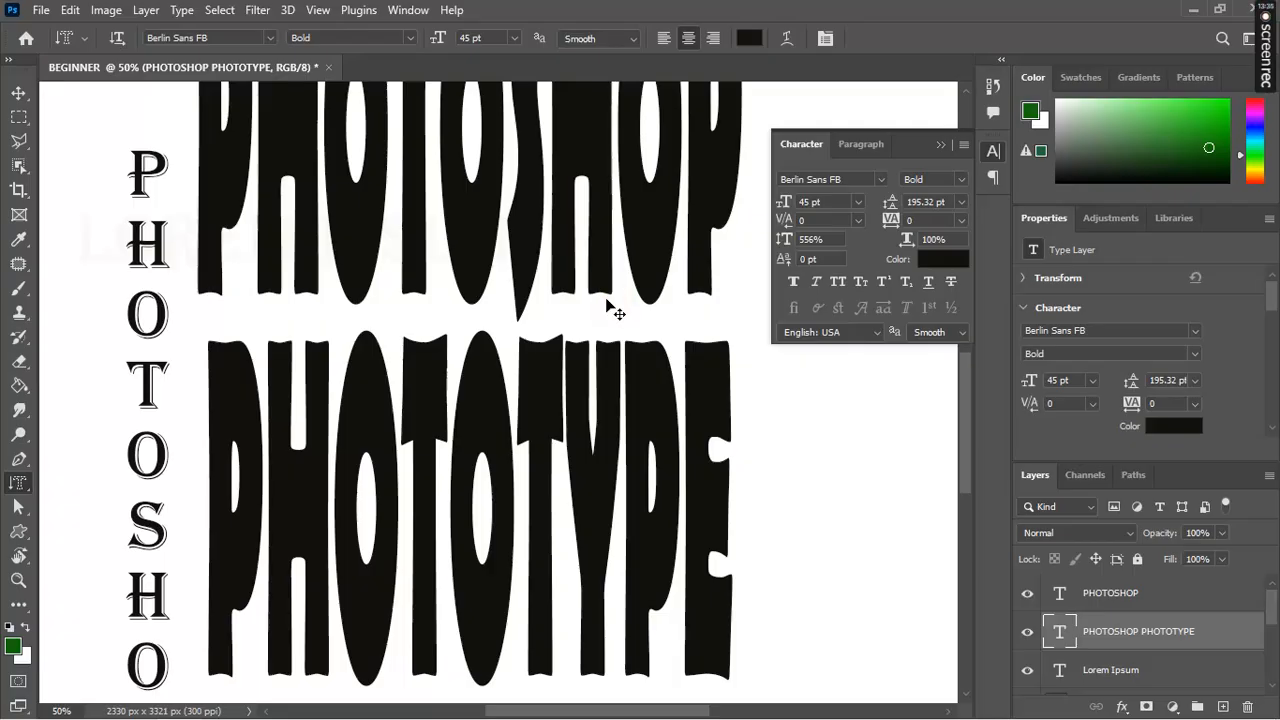
Step: Free-transform the text with proportions unlinked, squash it to about half height, and move it below the yellow banner
key(ctrl+t)
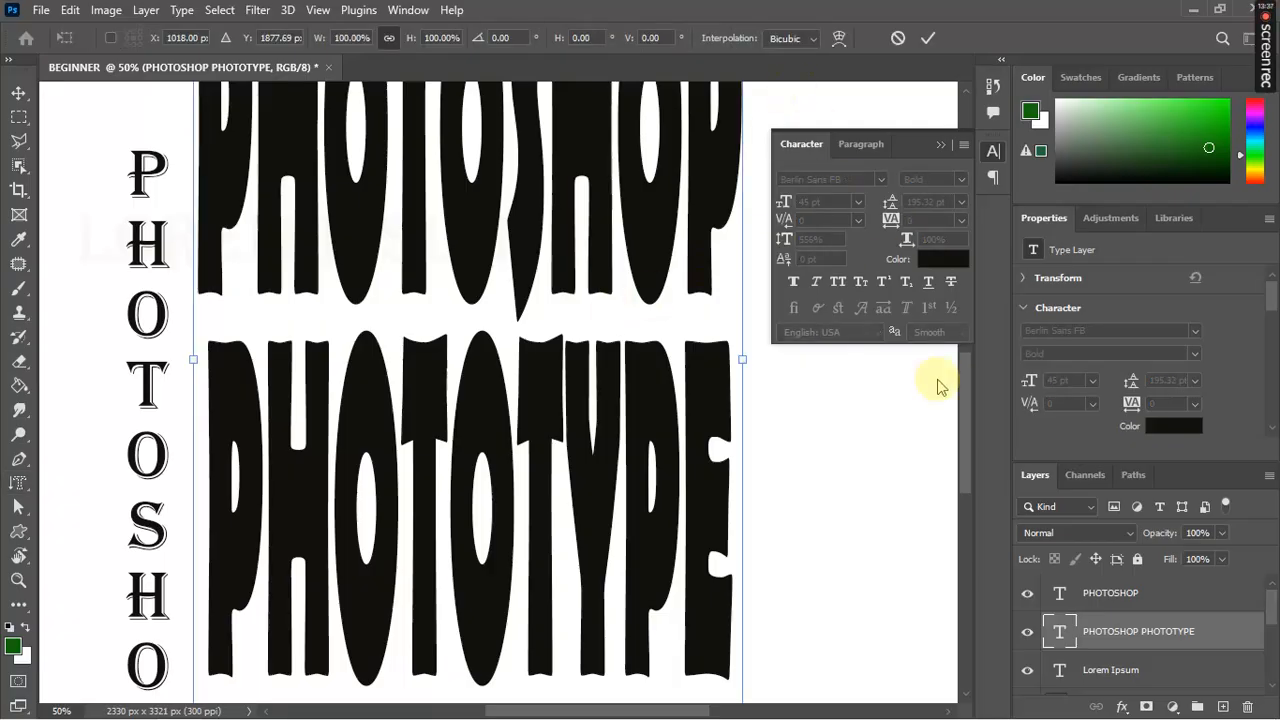
scroll(968, 418, down, 3)
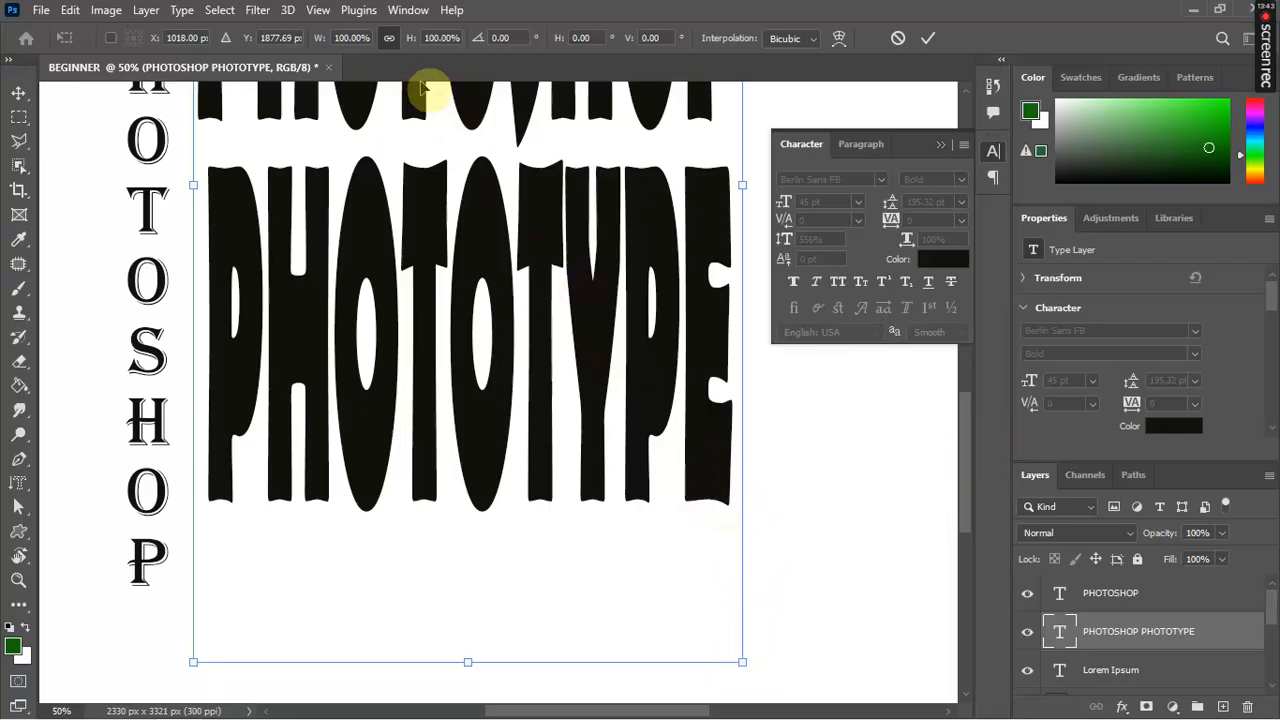
click(389, 38)
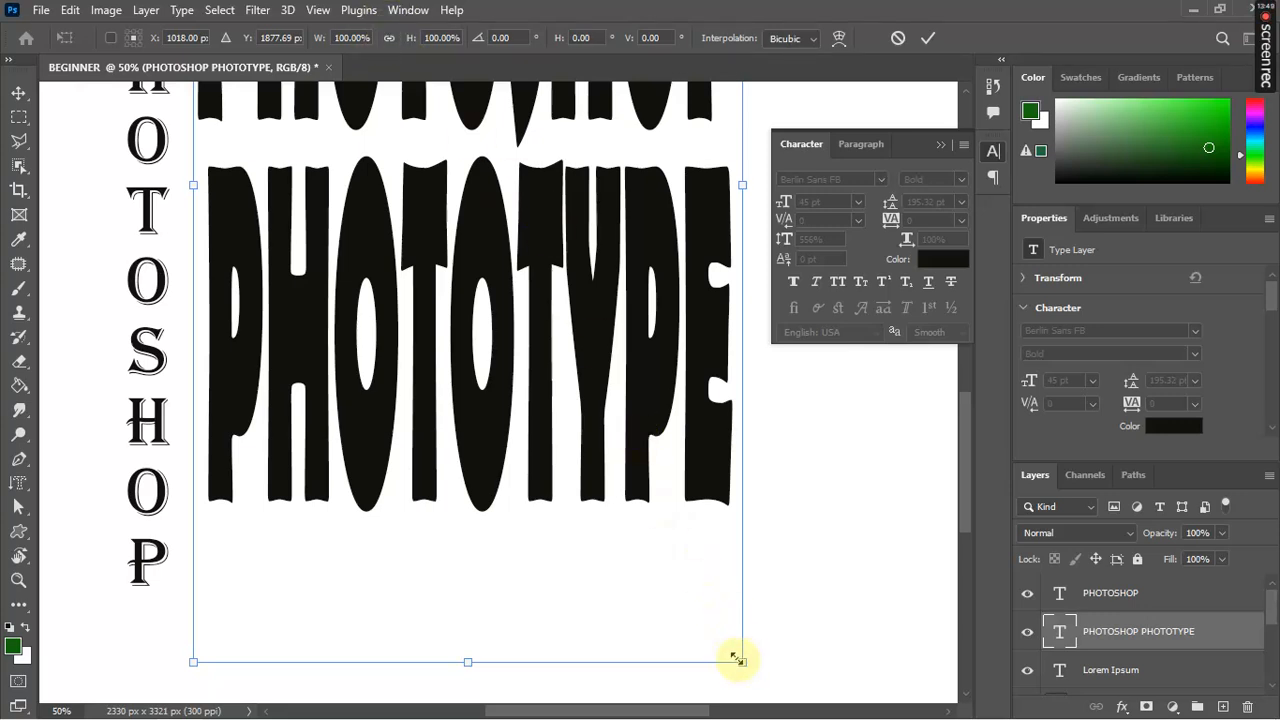
drag(741, 662, 791, 194)
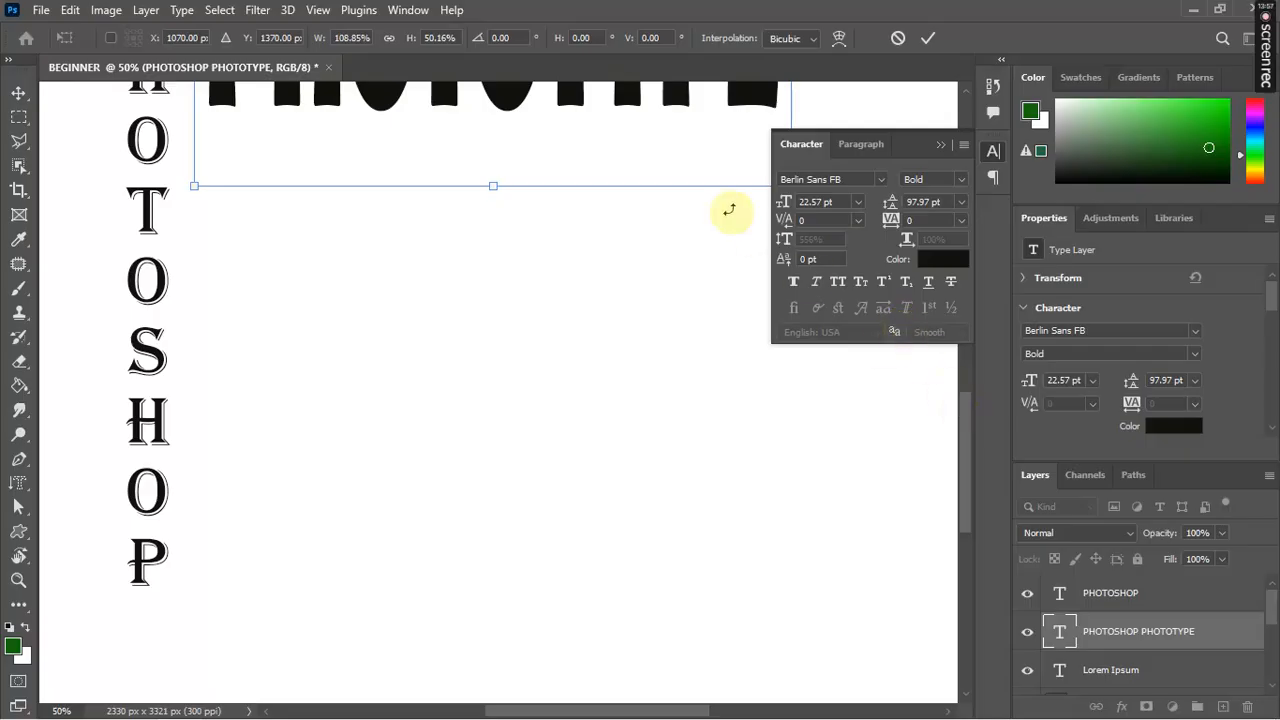
drag(670, 165, 811, 178)
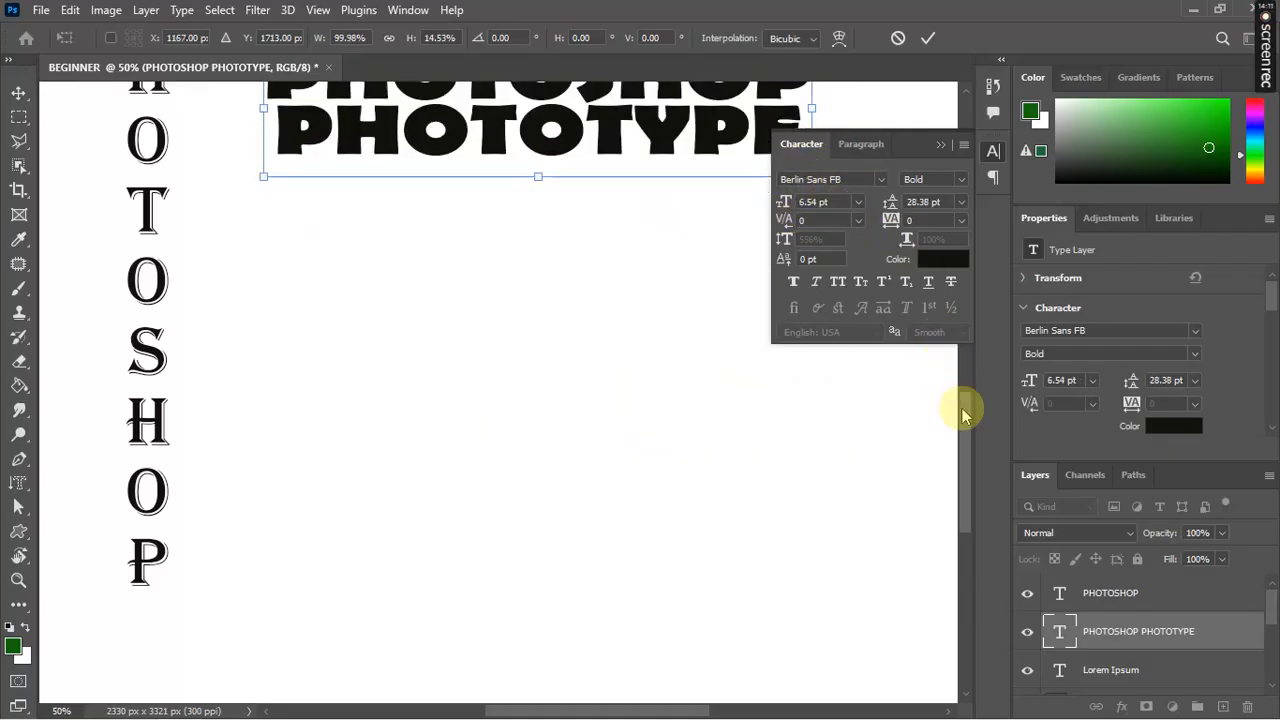
scroll(958, 400, up, 6)
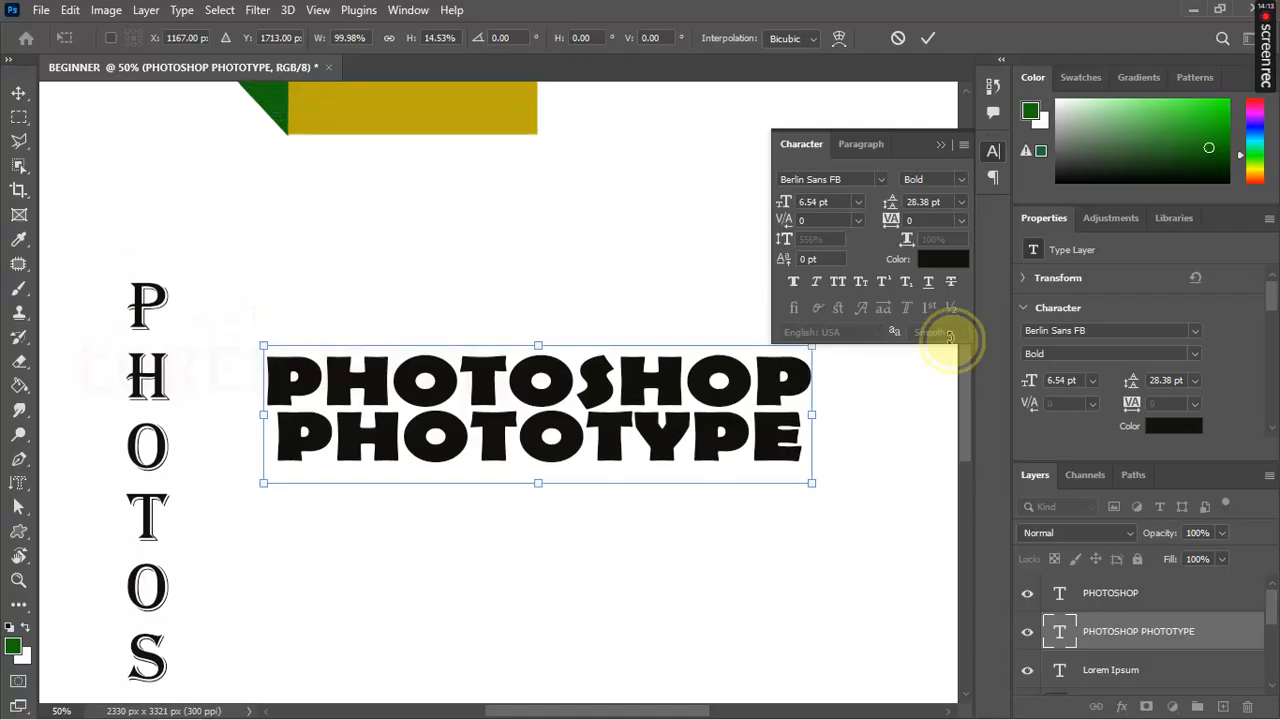
scroll(950, 340, up, 1)
scroll(943, 316, up, 3)
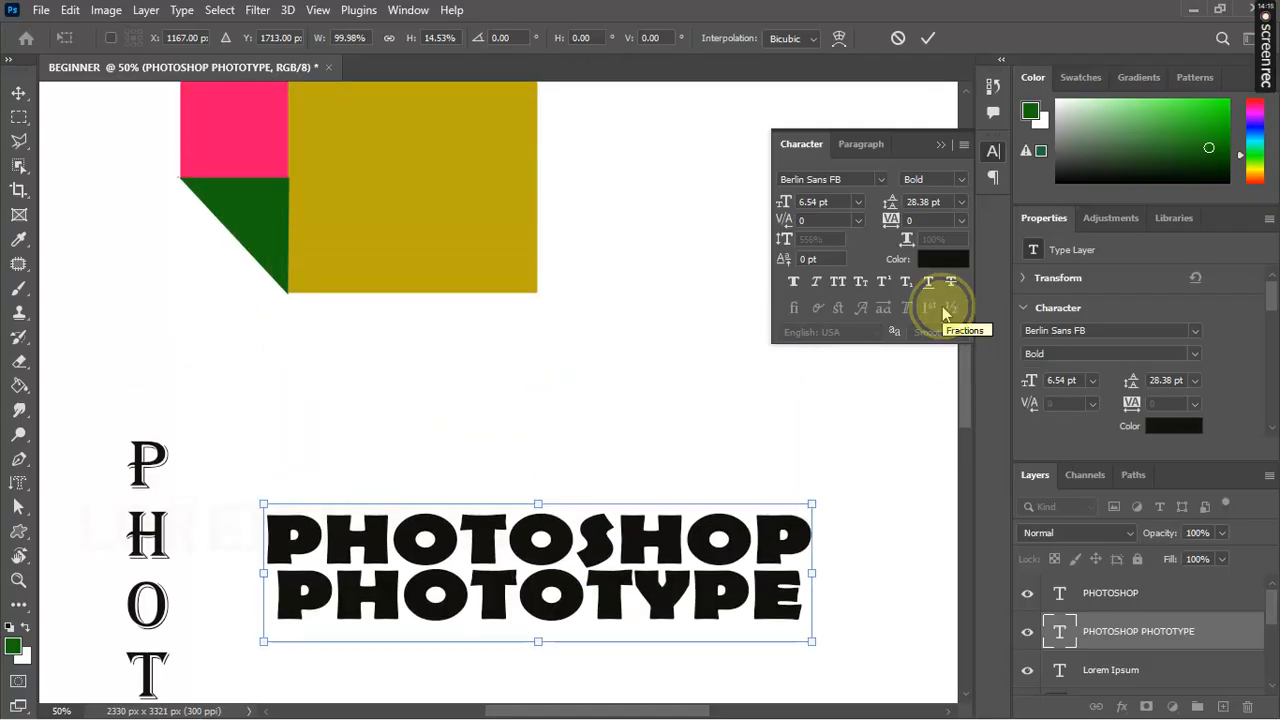
drag(697, 565, 548, 398)
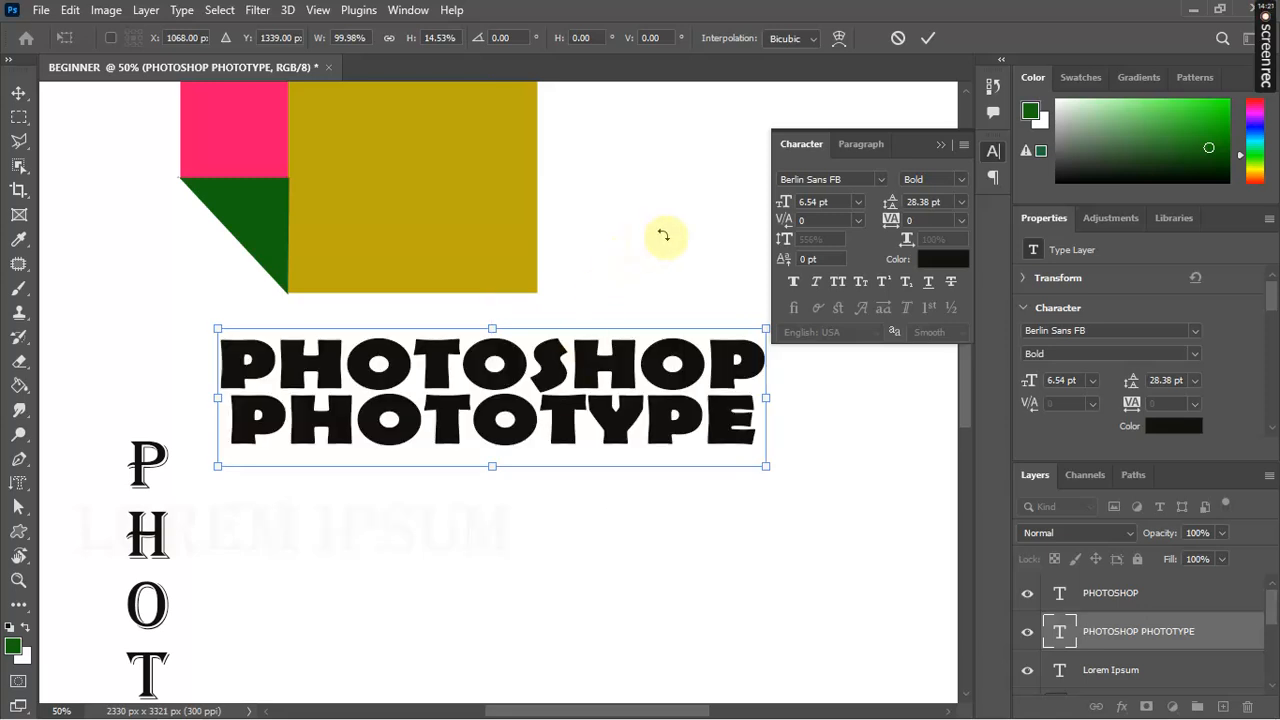
click(928, 38)
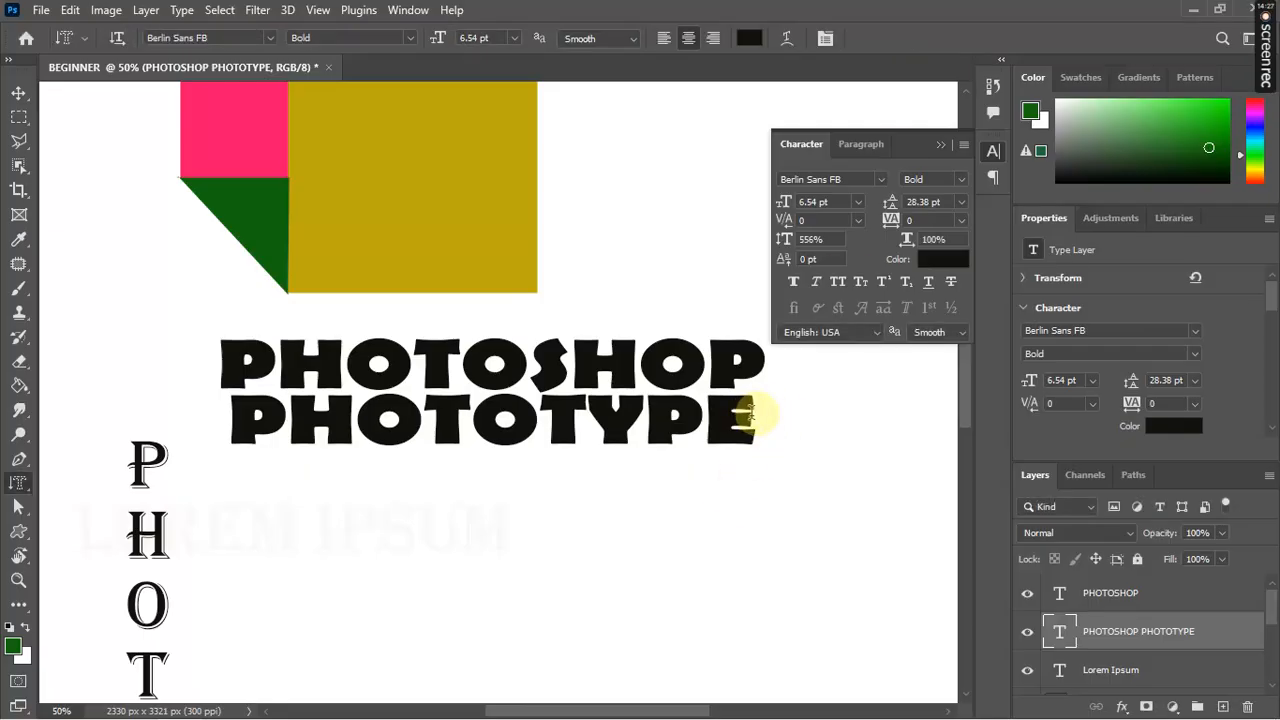
Step: Add the lines BEGINNERS and PART 2 to the title, underline it, and select all four lines
click(747, 413)
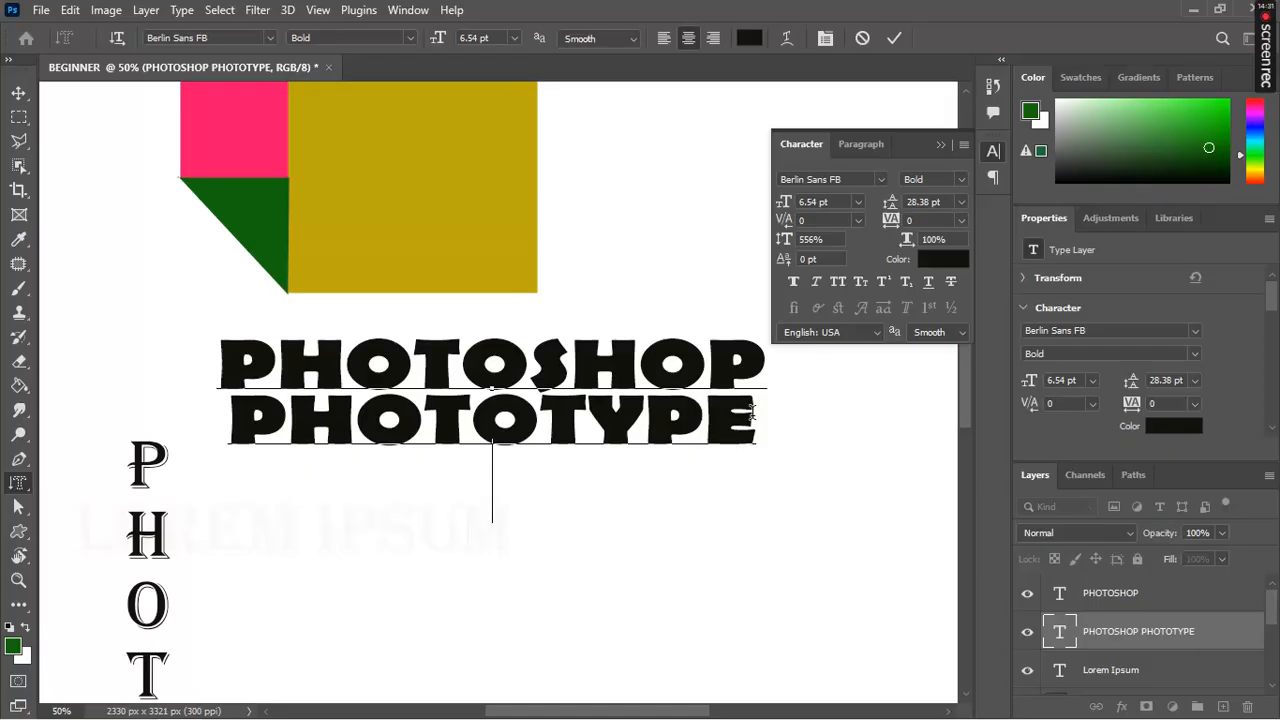
text(BEGINNER)
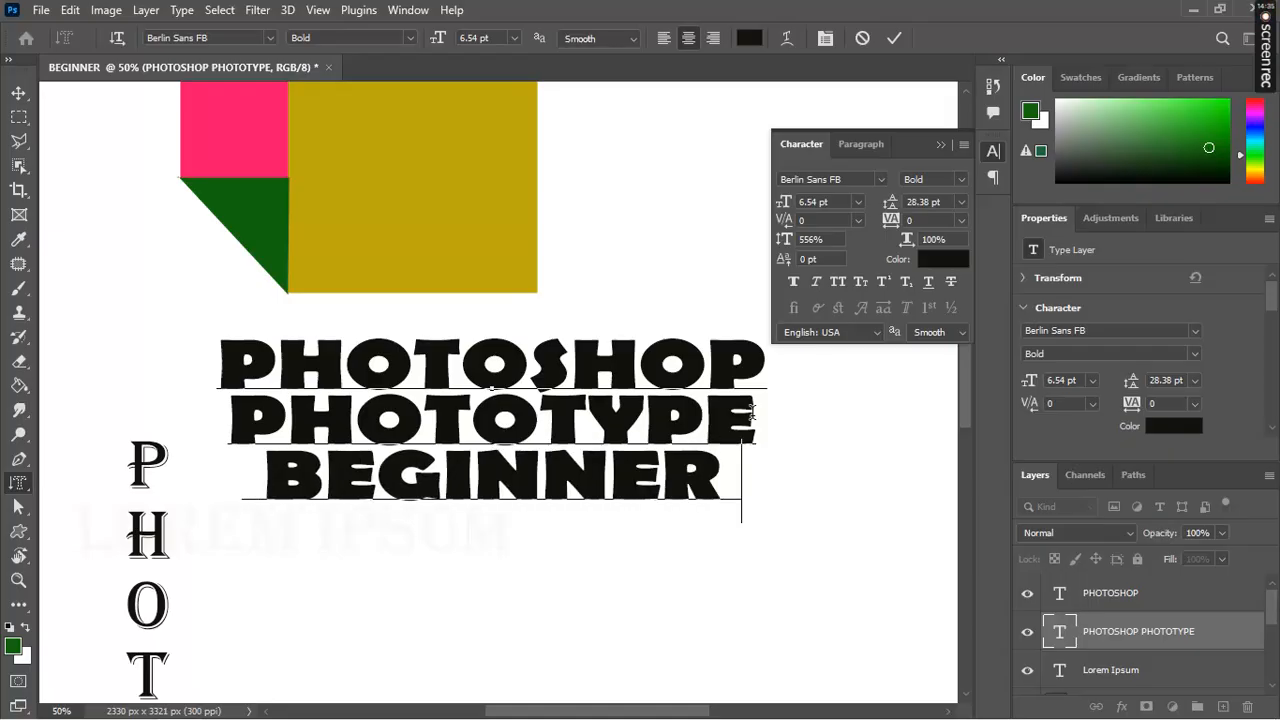
text(S)
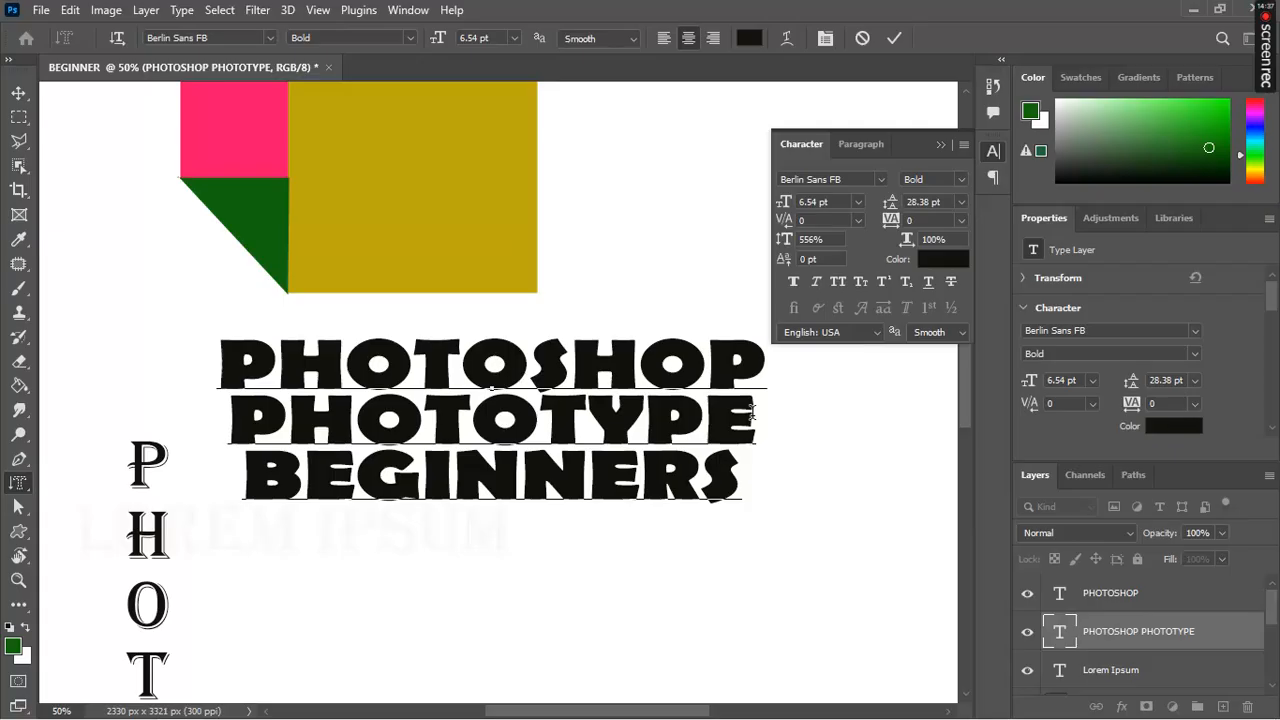
key(Return)
text([)
key(BackSpace)
text(PART 2)
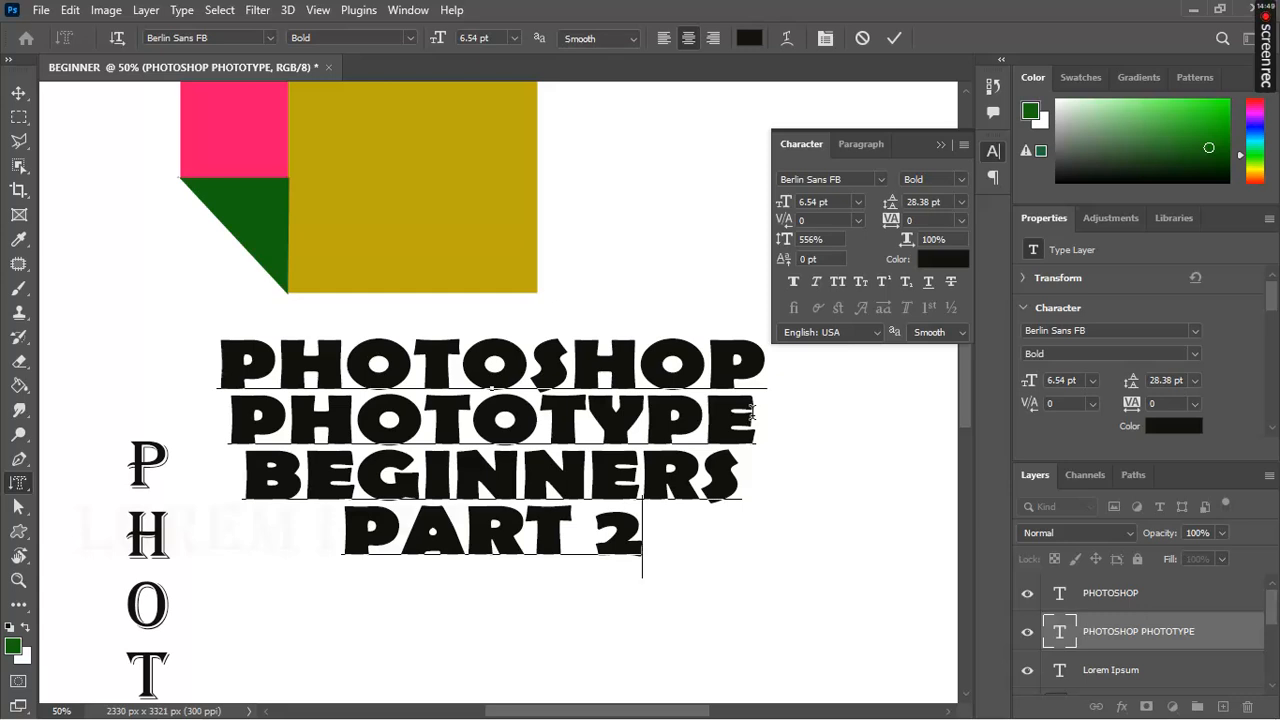
click(925, 282)
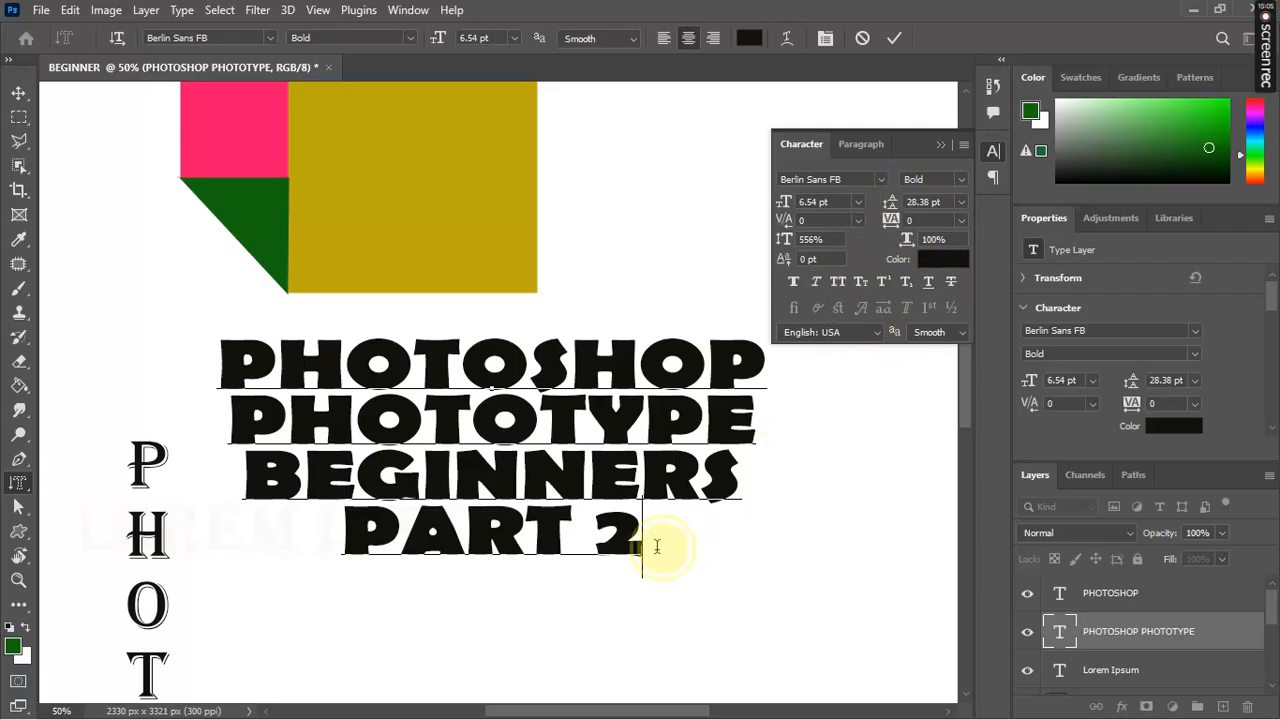
drag(648, 548, 238, 372)
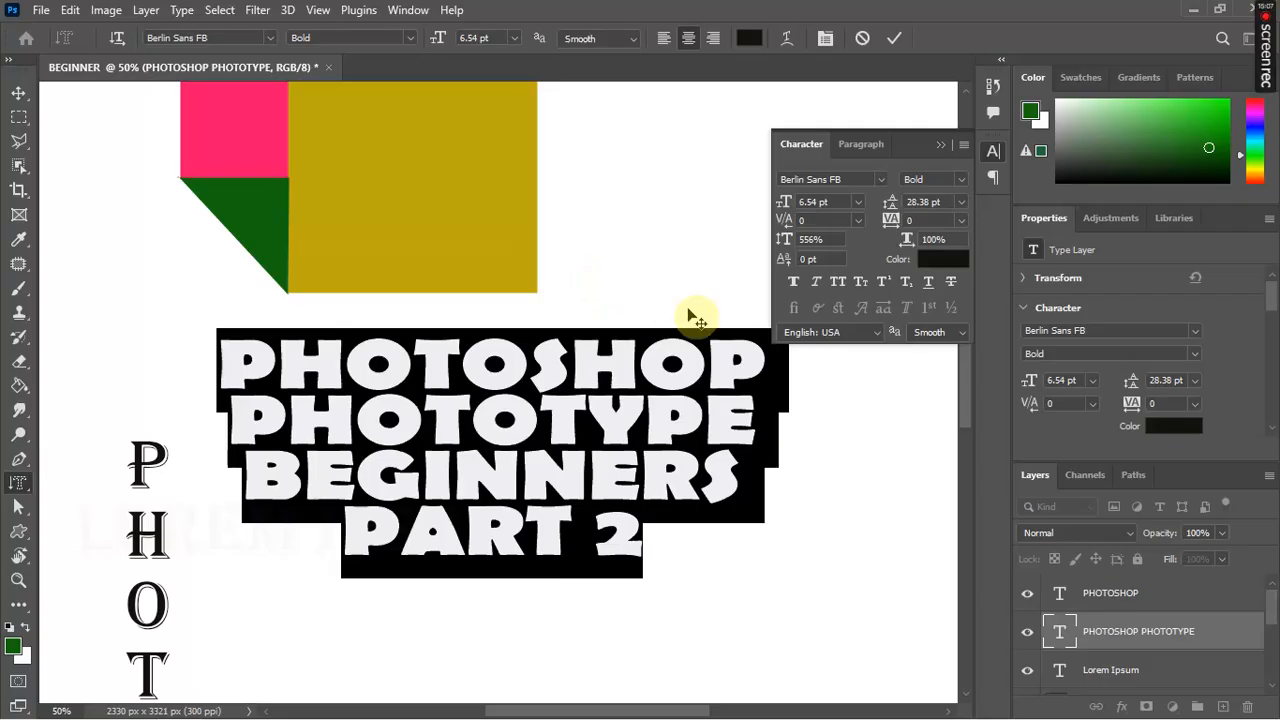
Step: Try Faux Bold, Faux Italic, All Caps, Small Caps, superscript and subscript, keeping only Faux Italic
click(794, 283)
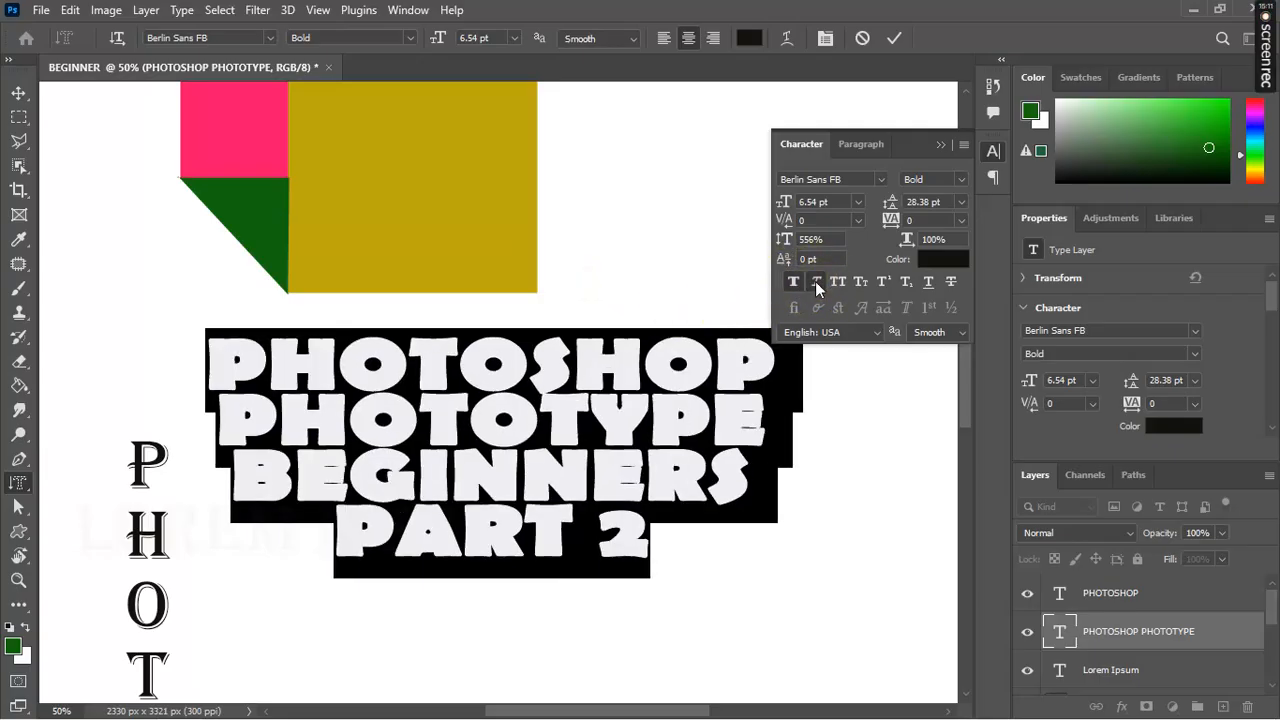
click(817, 285)
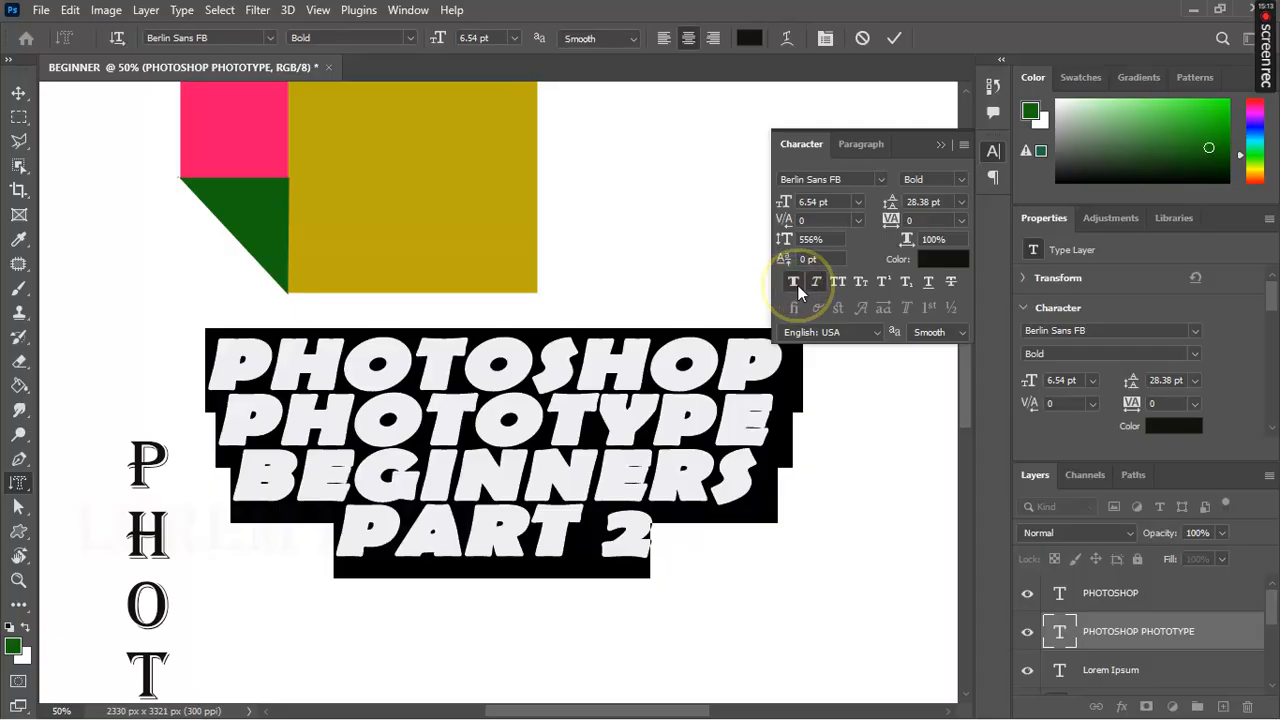
click(796, 284)
click(841, 289)
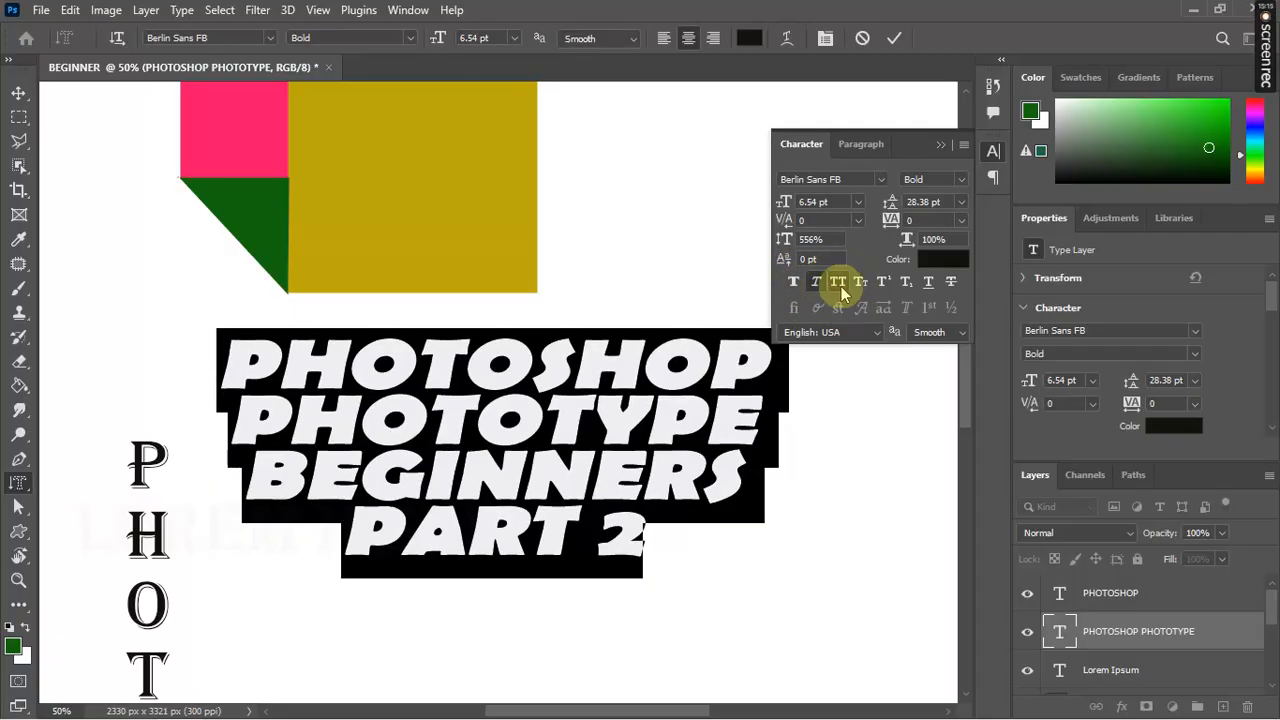
click(841, 287)
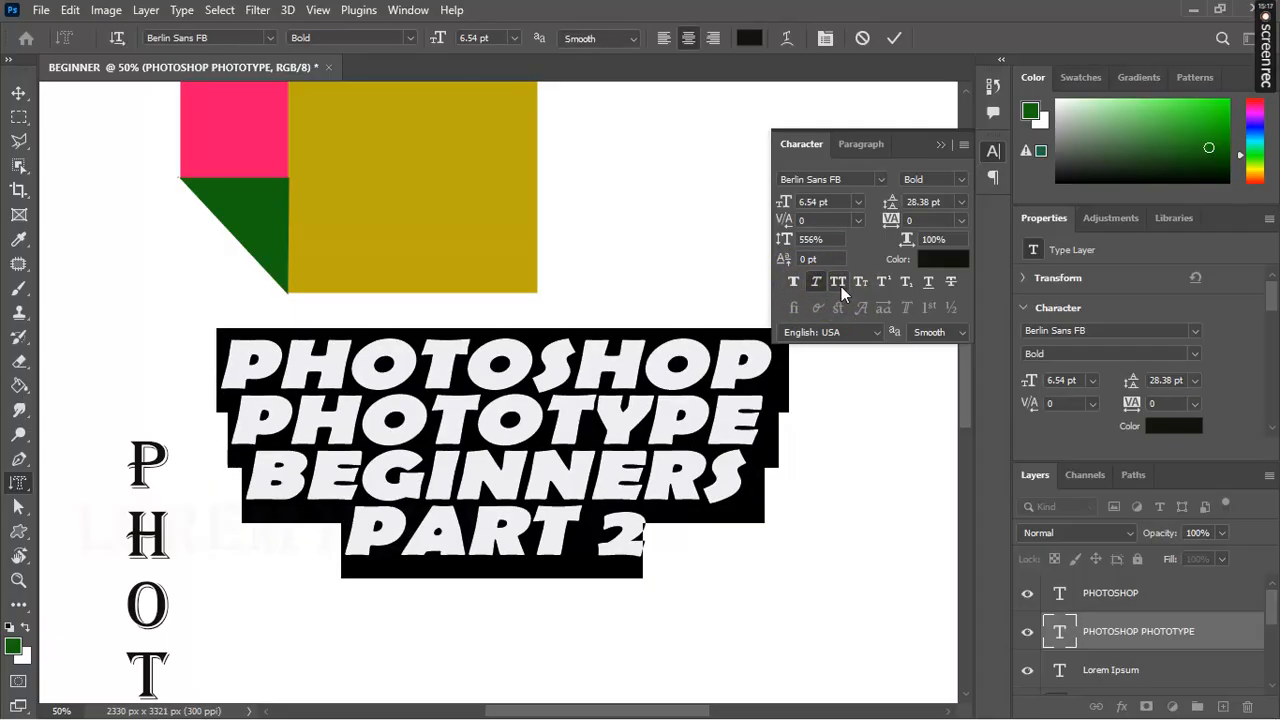
click(861, 292)
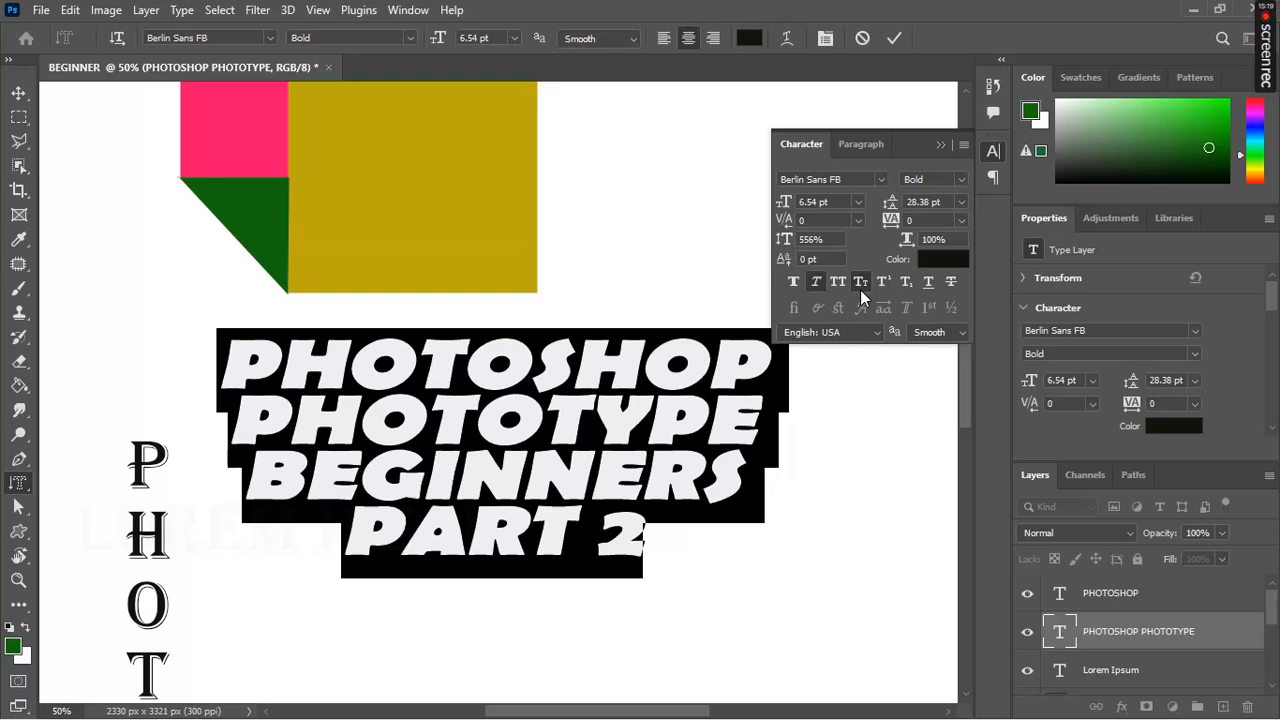
click(861, 291)
click(882, 287)
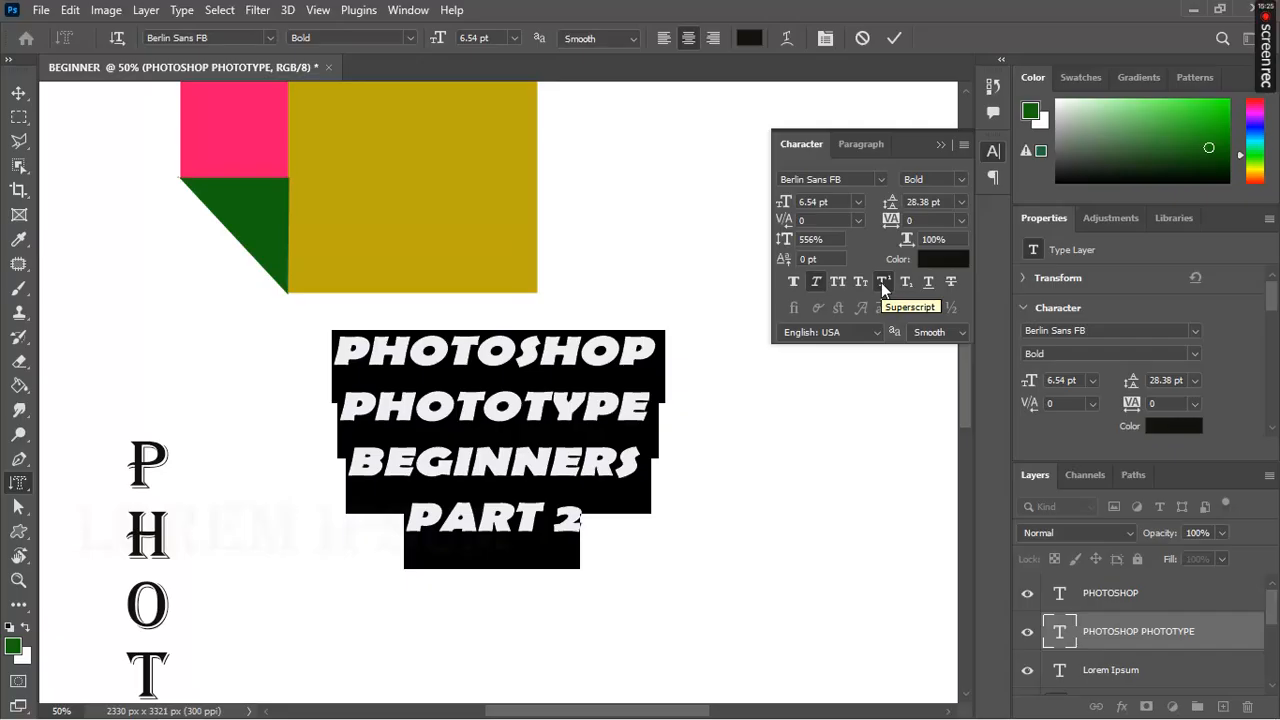
click(905, 281)
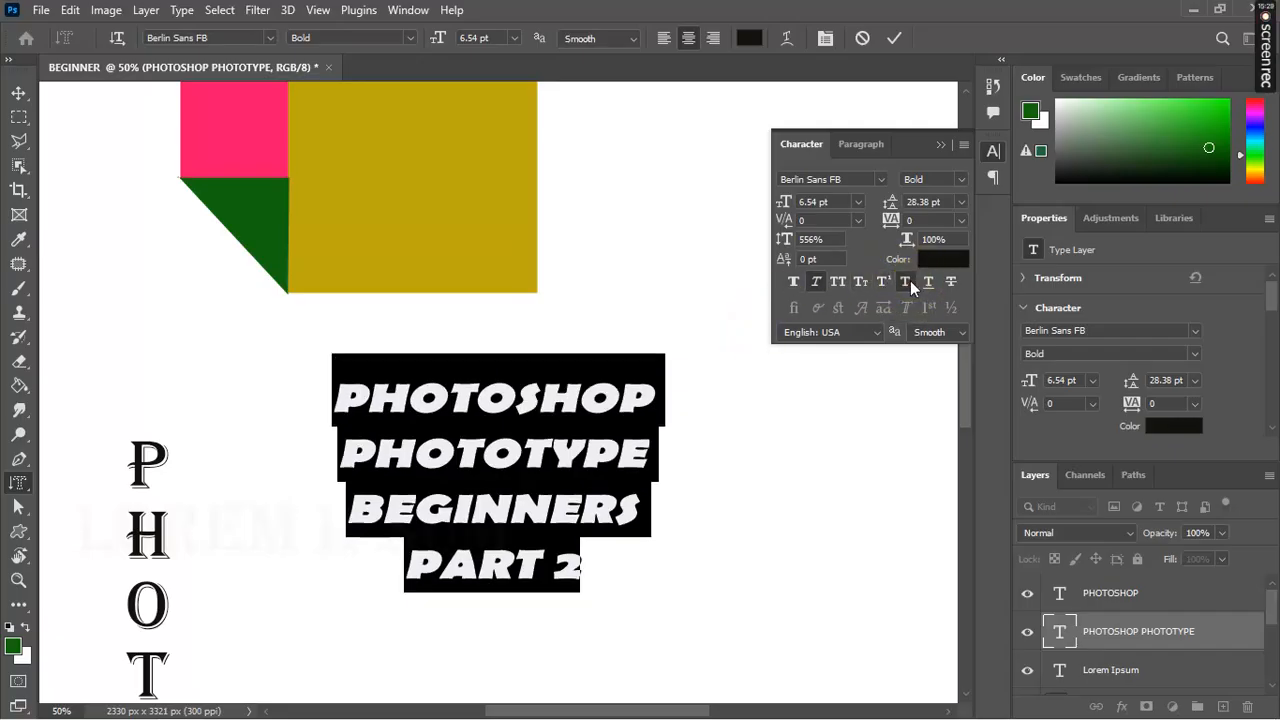
Step: Give the title underline and strikethrough, then finish the text edit
click(929, 286)
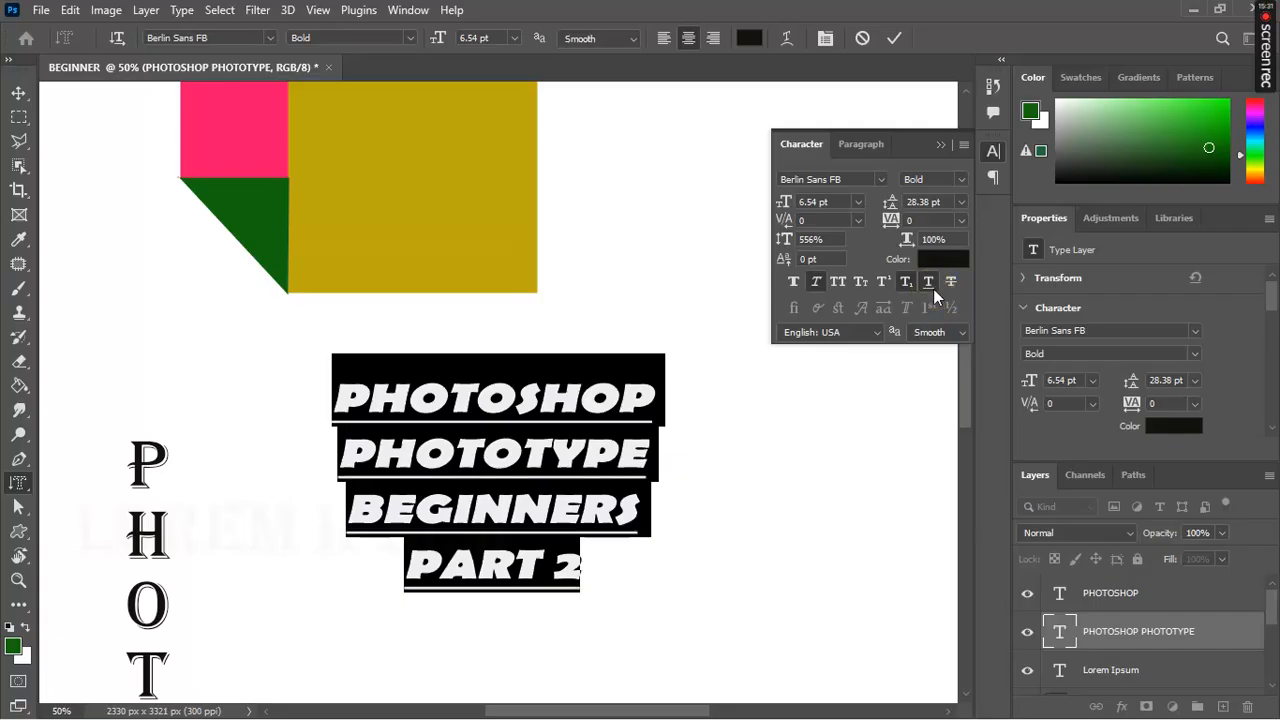
click(951, 288)
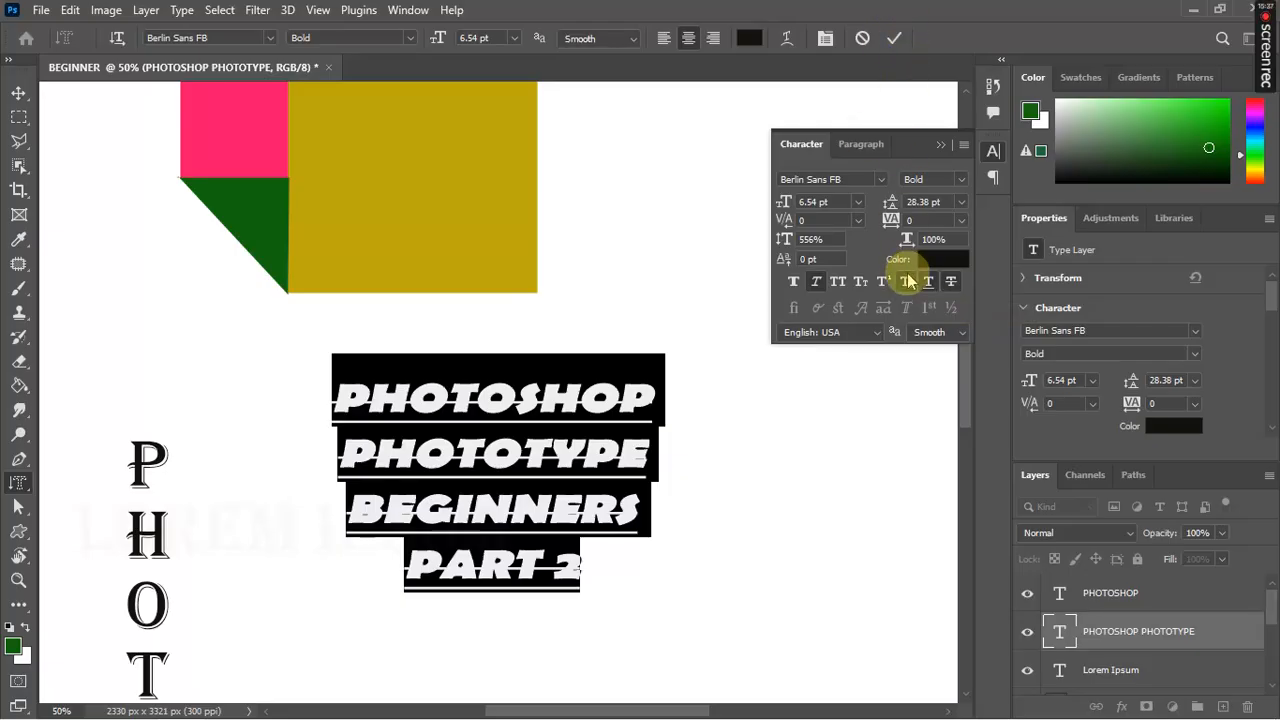
click(941, 147)
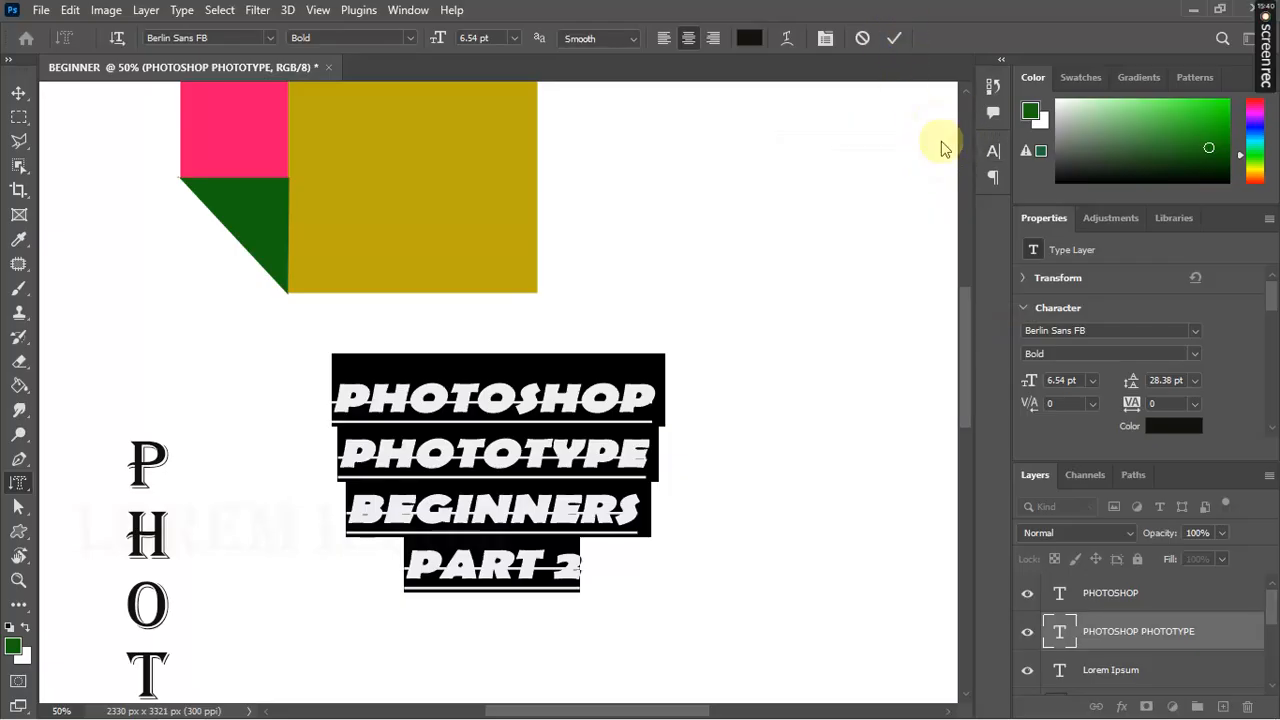
Step: Undo the extra lines and styling so the title reads plain bold PHOTOSHOP PHOTOTYPE
click(894, 38)
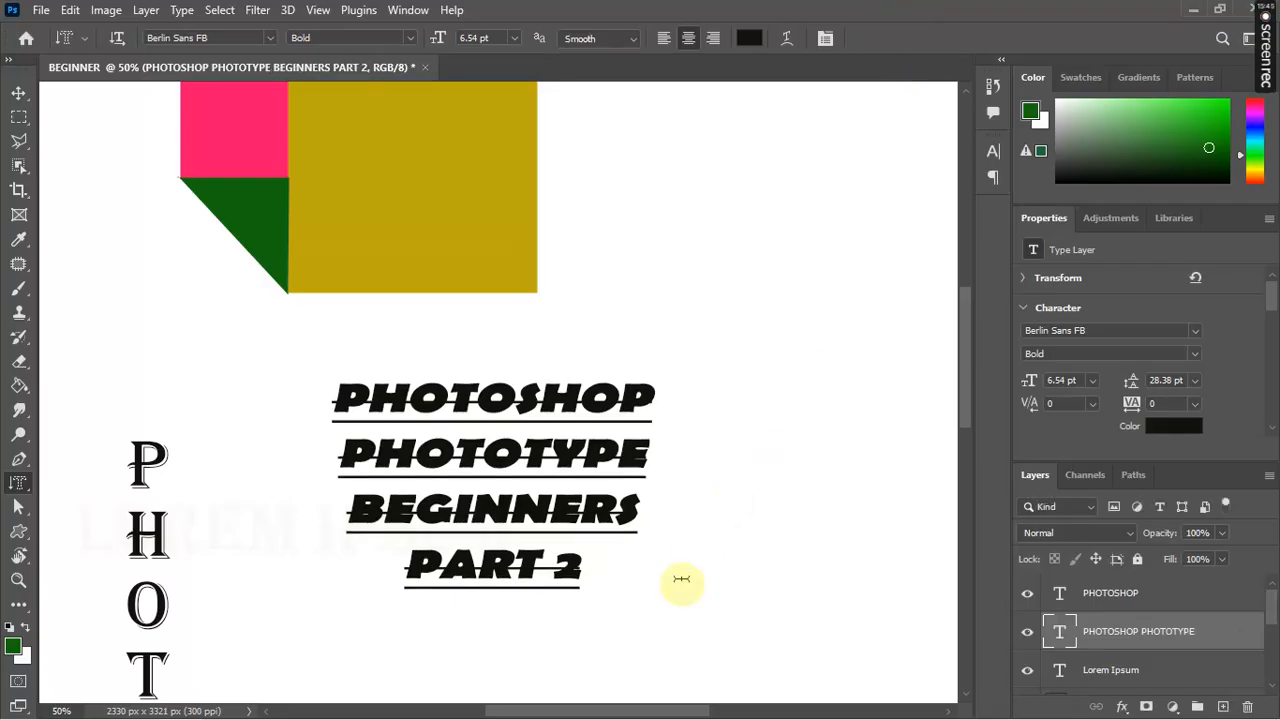
key(ctrl+z)
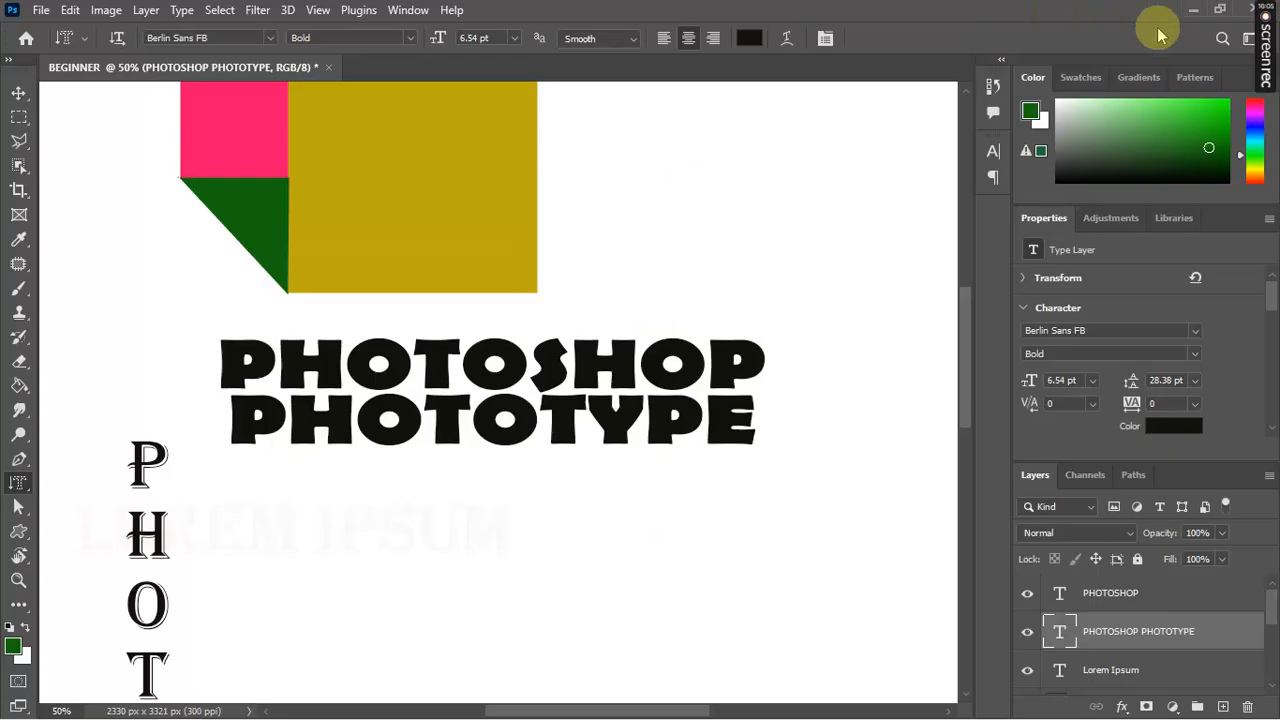
mouse_move(1270, 30)
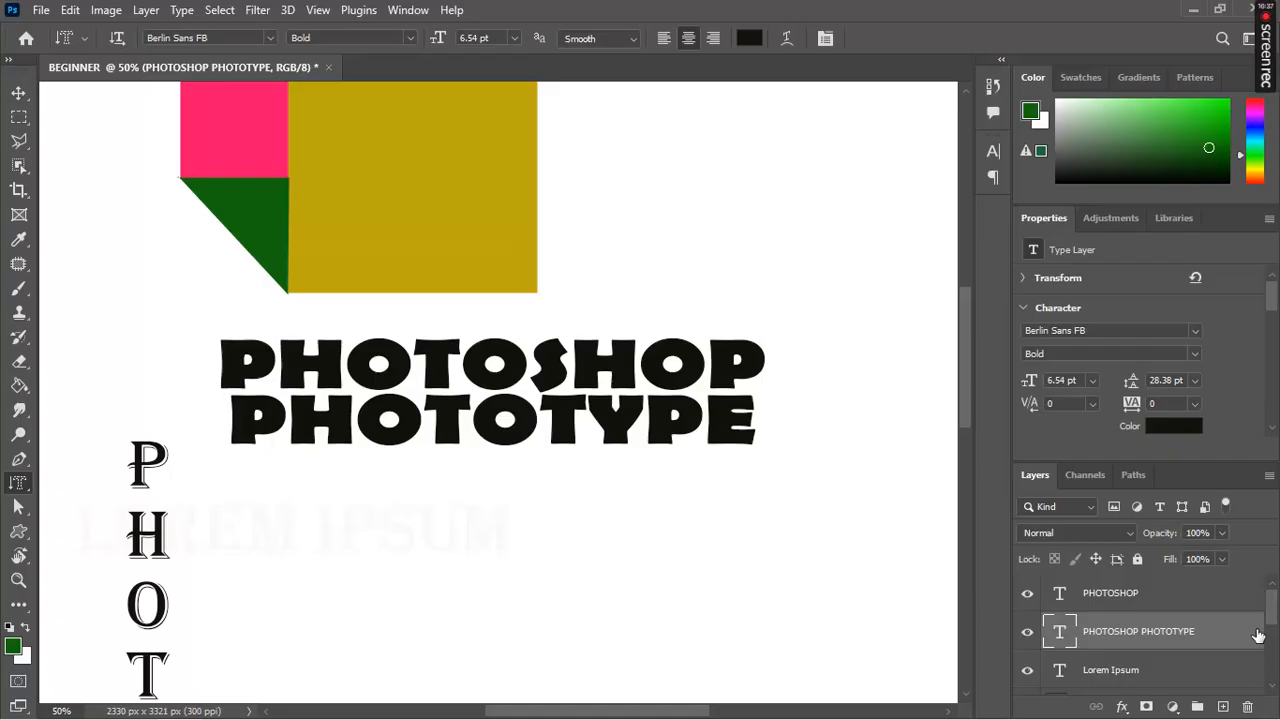
drag(1271, 629, 1276, 596)
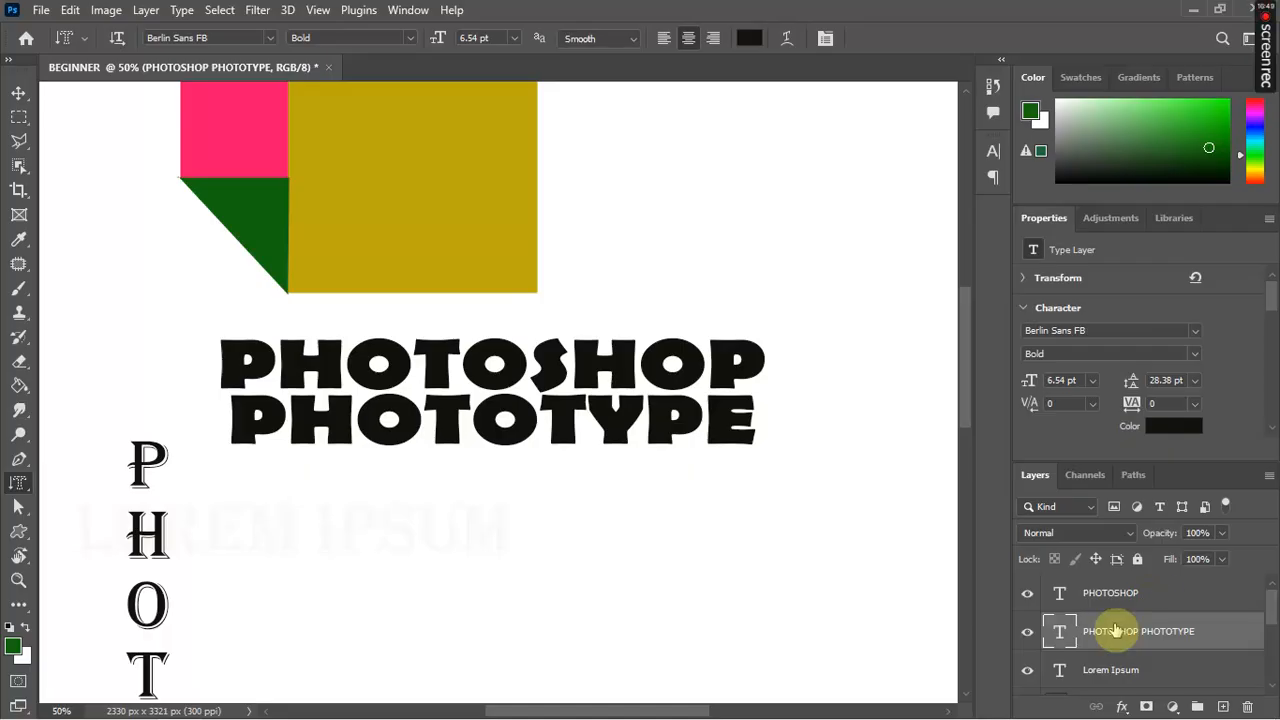
click(1026, 597)
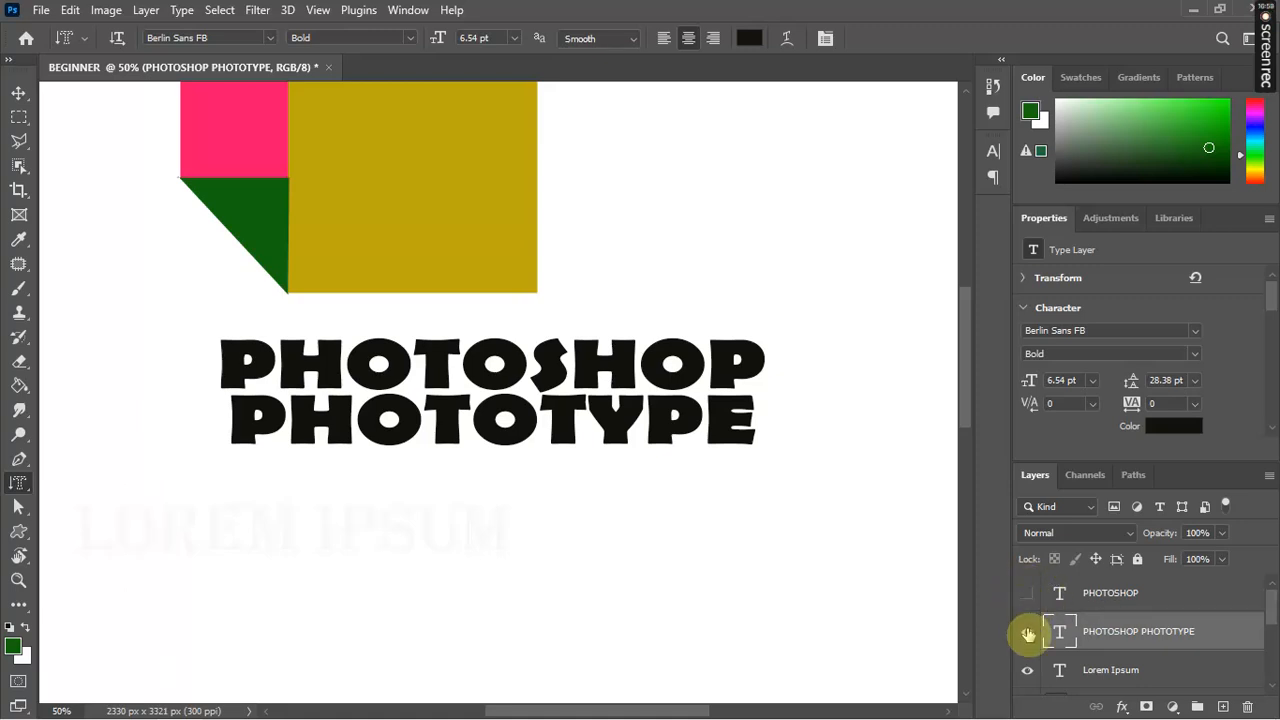
click(1028, 634)
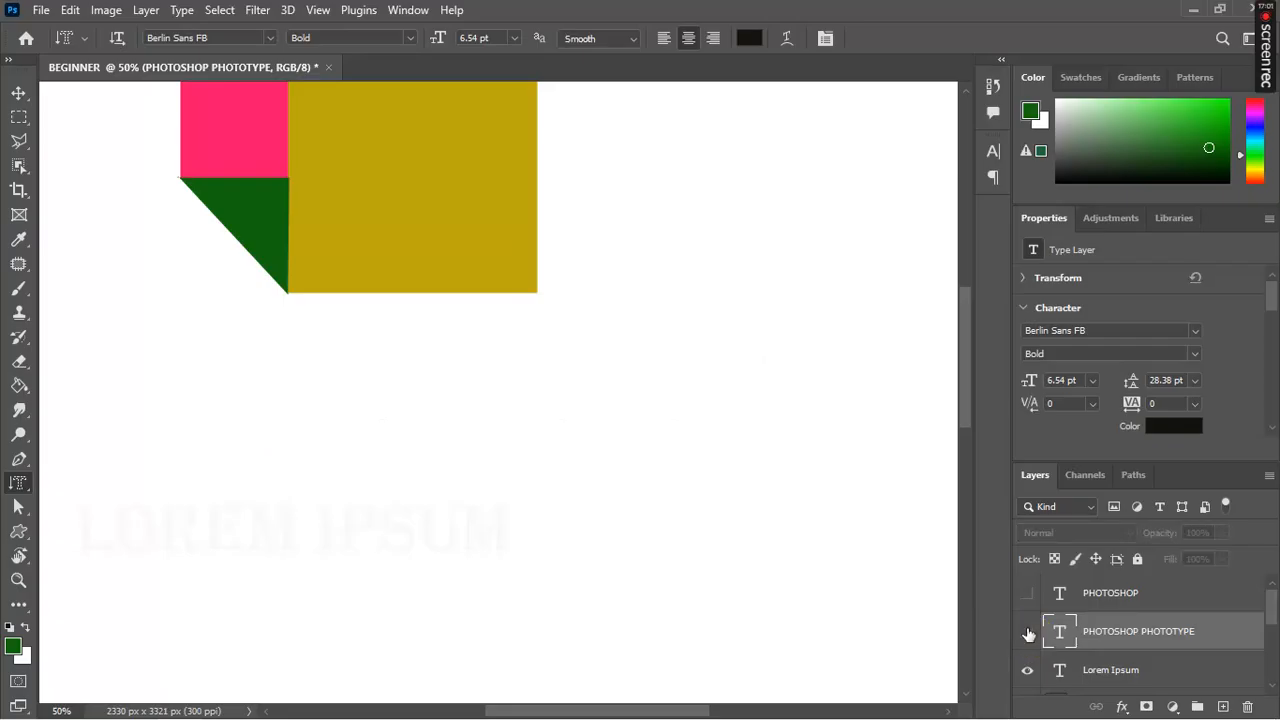
click(1028, 634)
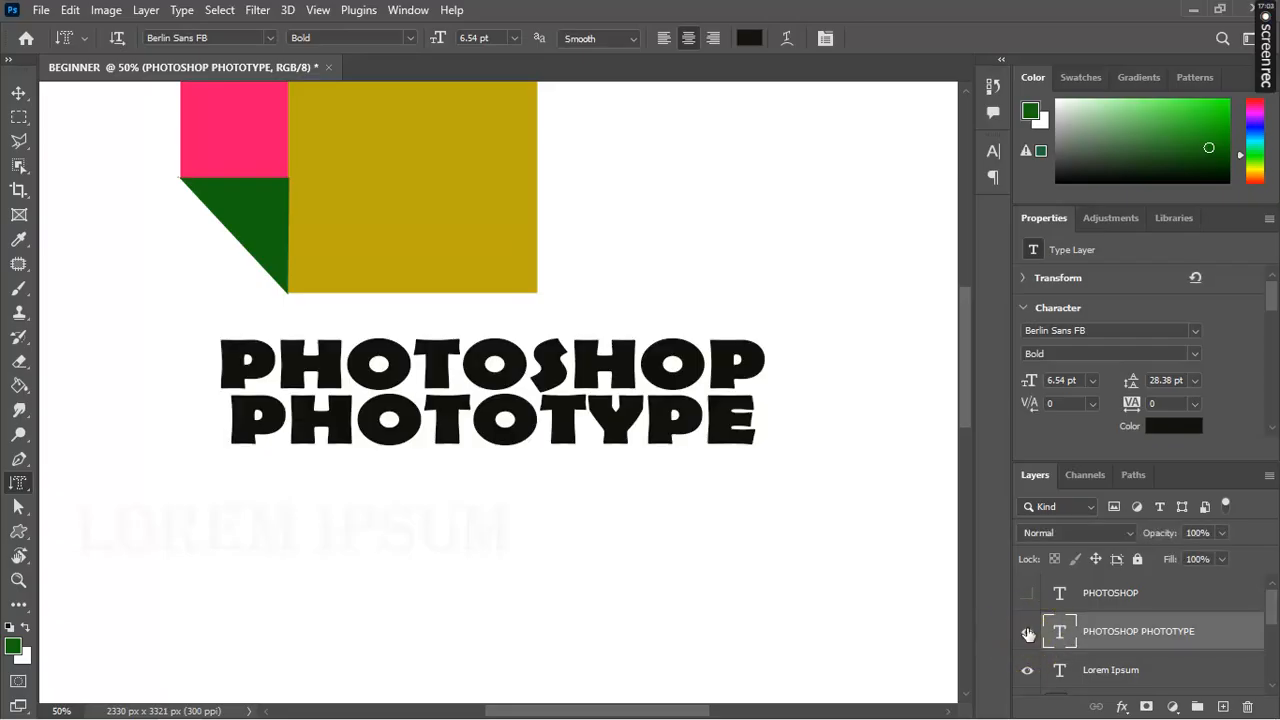
click(1028, 593)
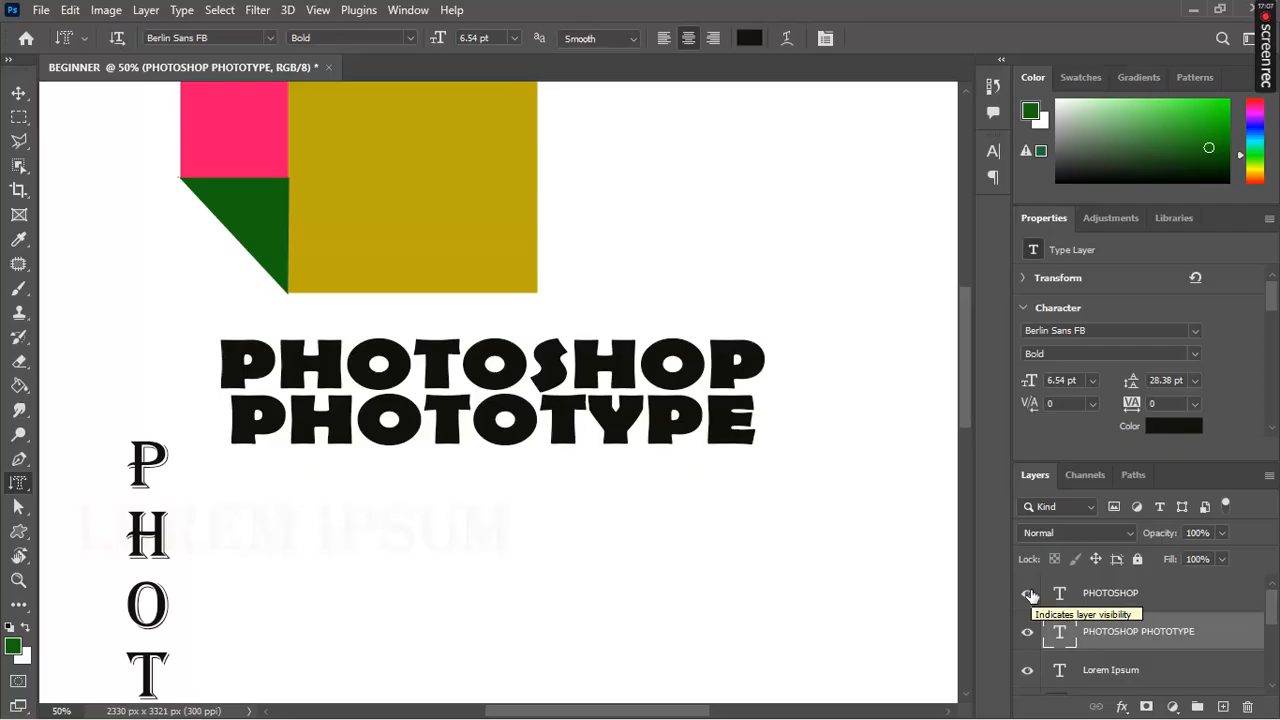
click(1061, 595)
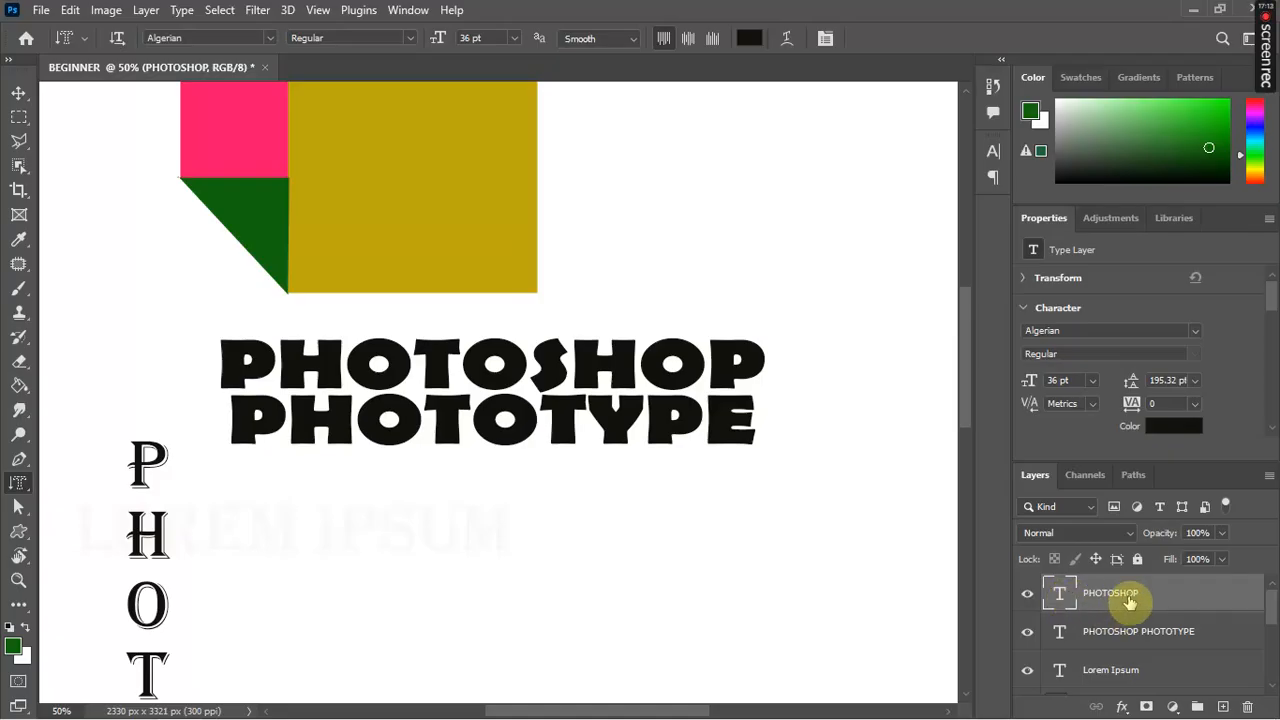
Step: Delete the vertical PHOTOSHOP text layer, then undo the deletion
click(1249, 707)
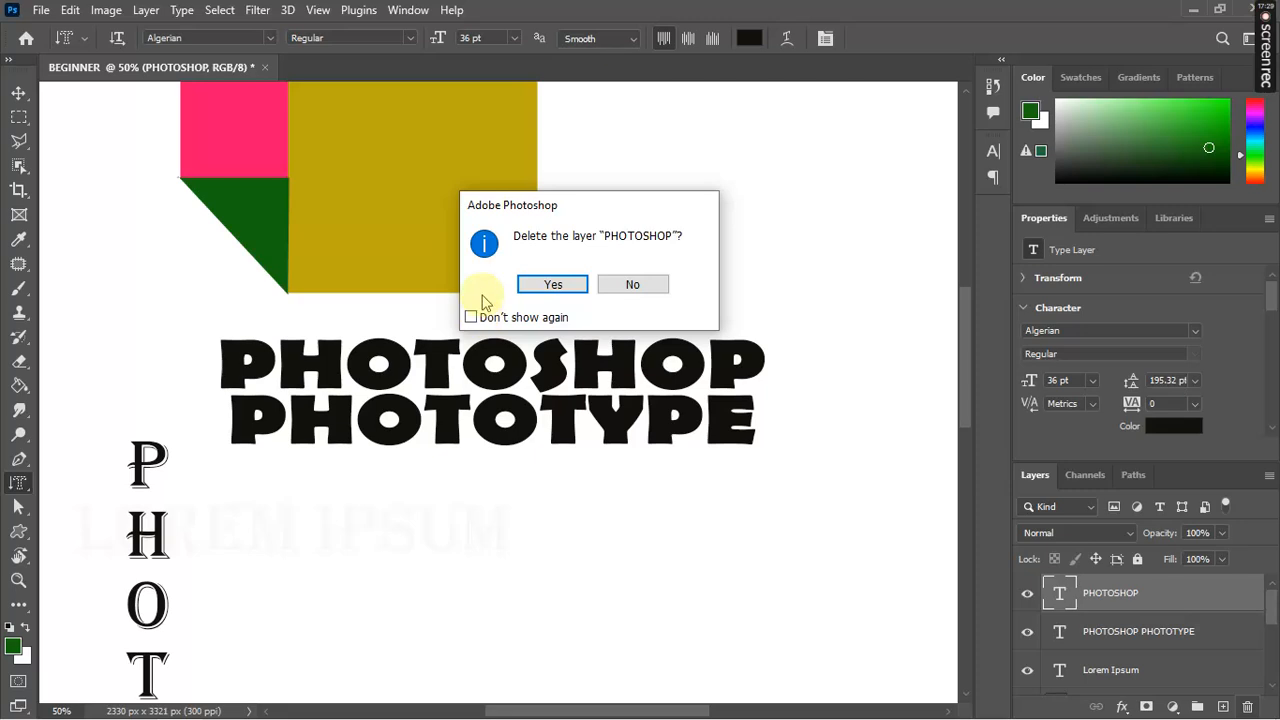
click(577, 287)
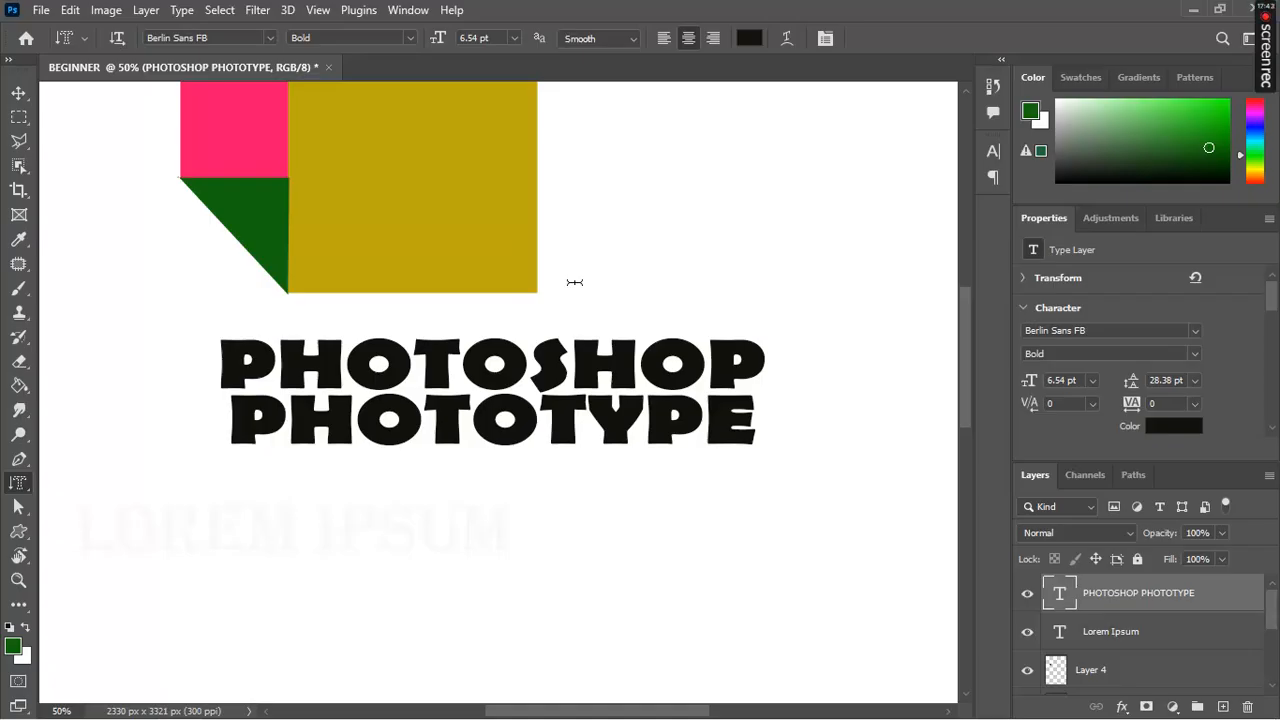
click(72, 11)
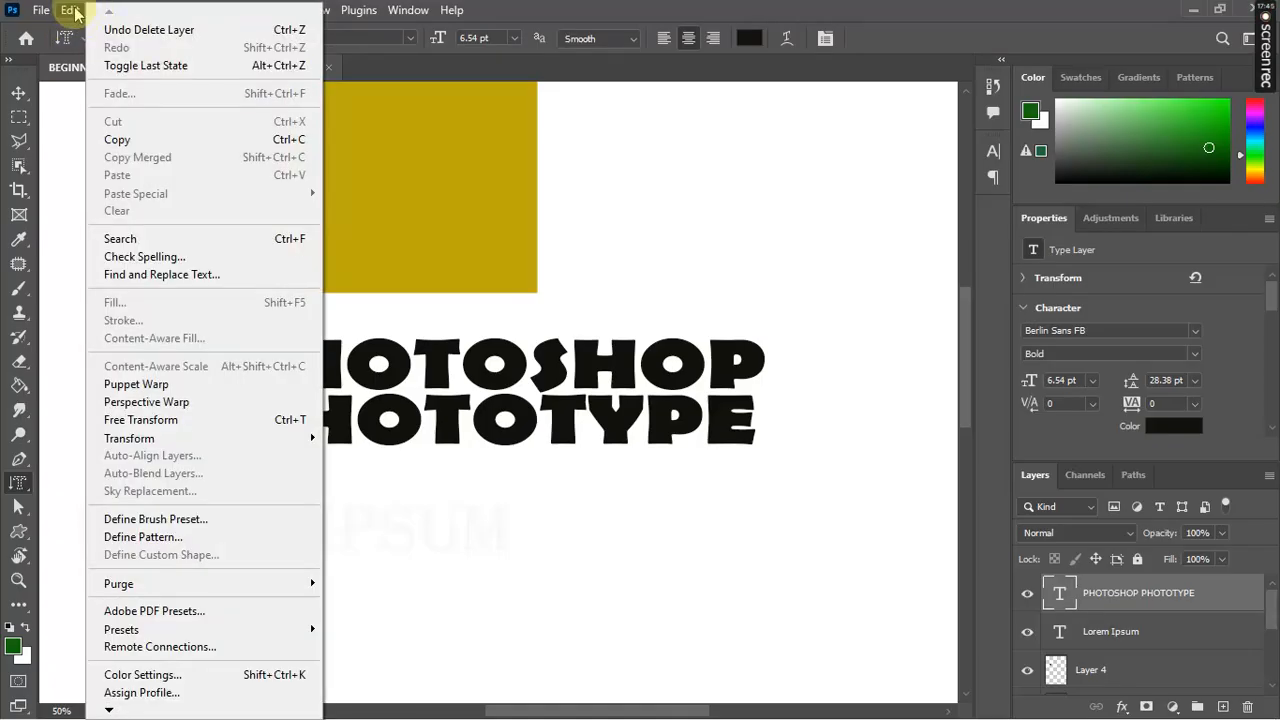
click(125, 31)
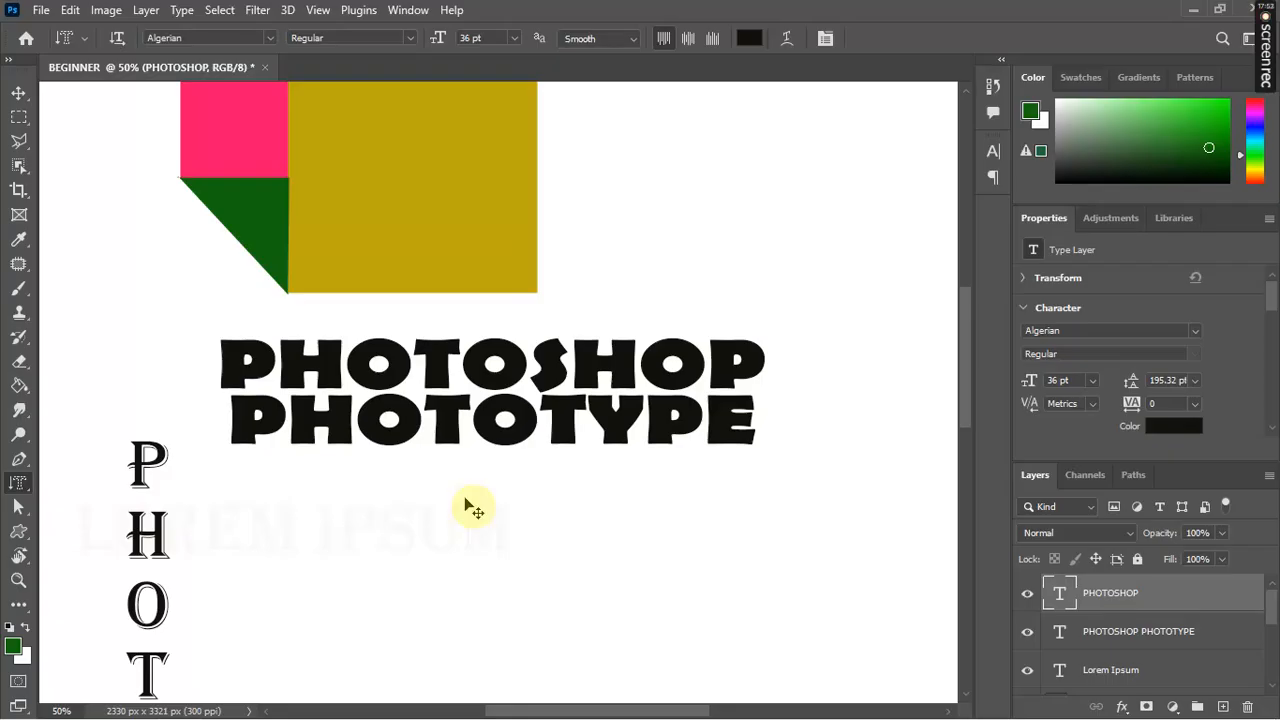
Step: Restore the title and vertical text, then delete the vertical PHOTOSHOP layer for good
key(ctrl+comma)
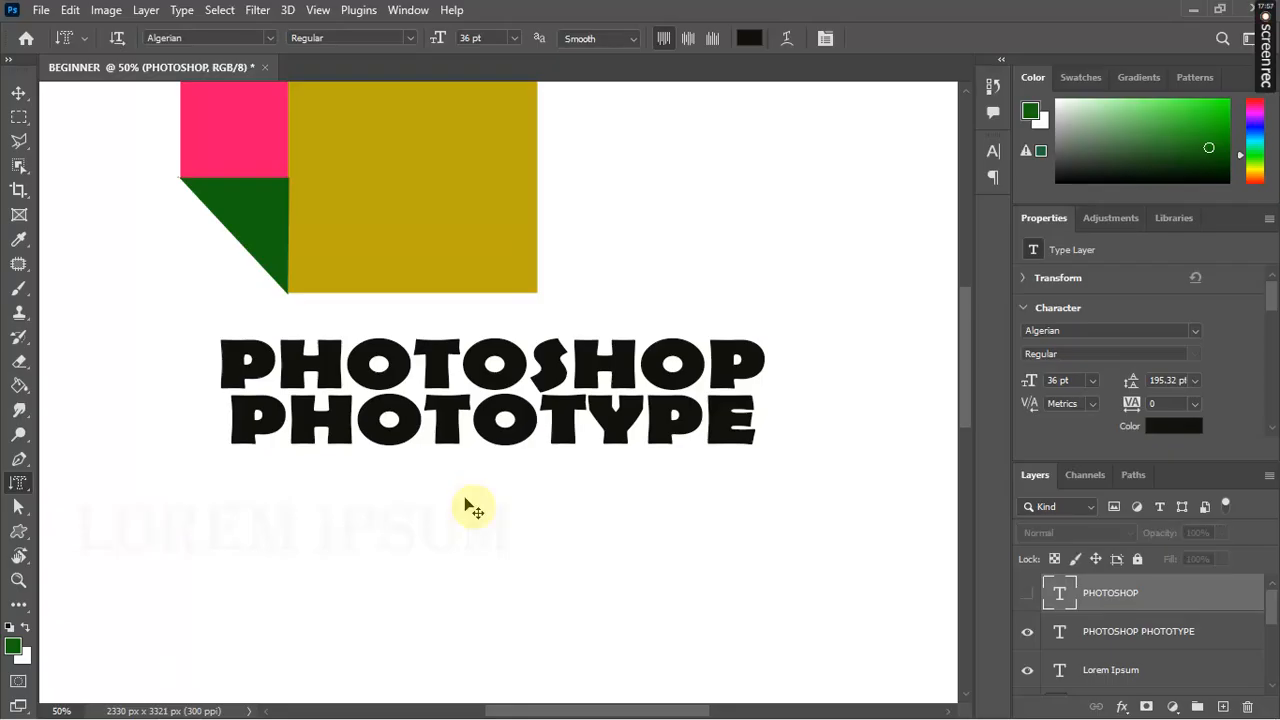
key(ctrl+z)
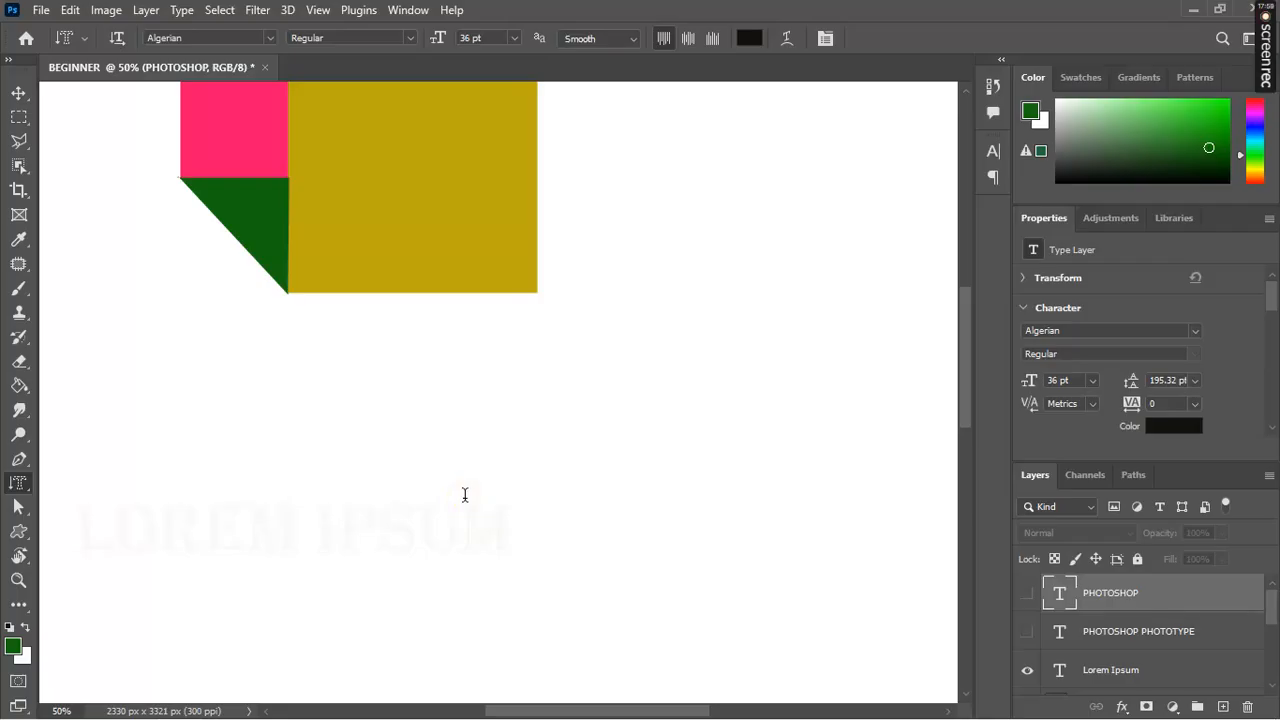
click(72, 10)
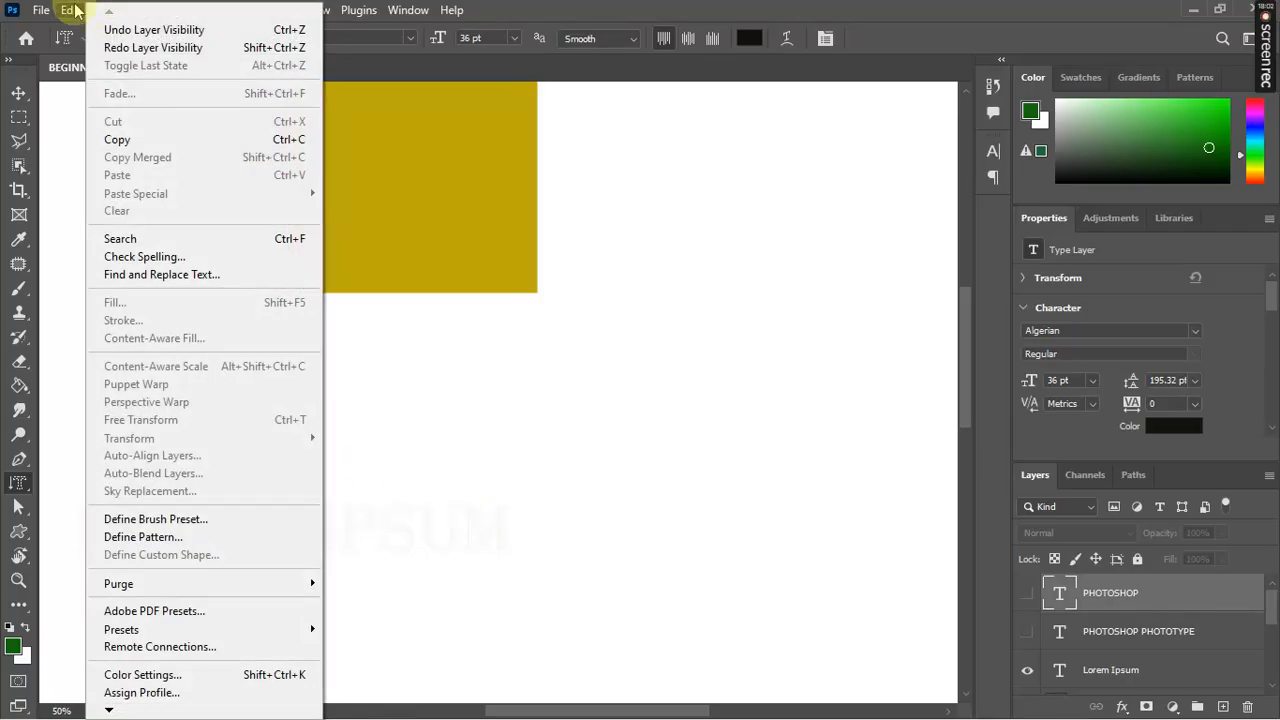
click(114, 44)
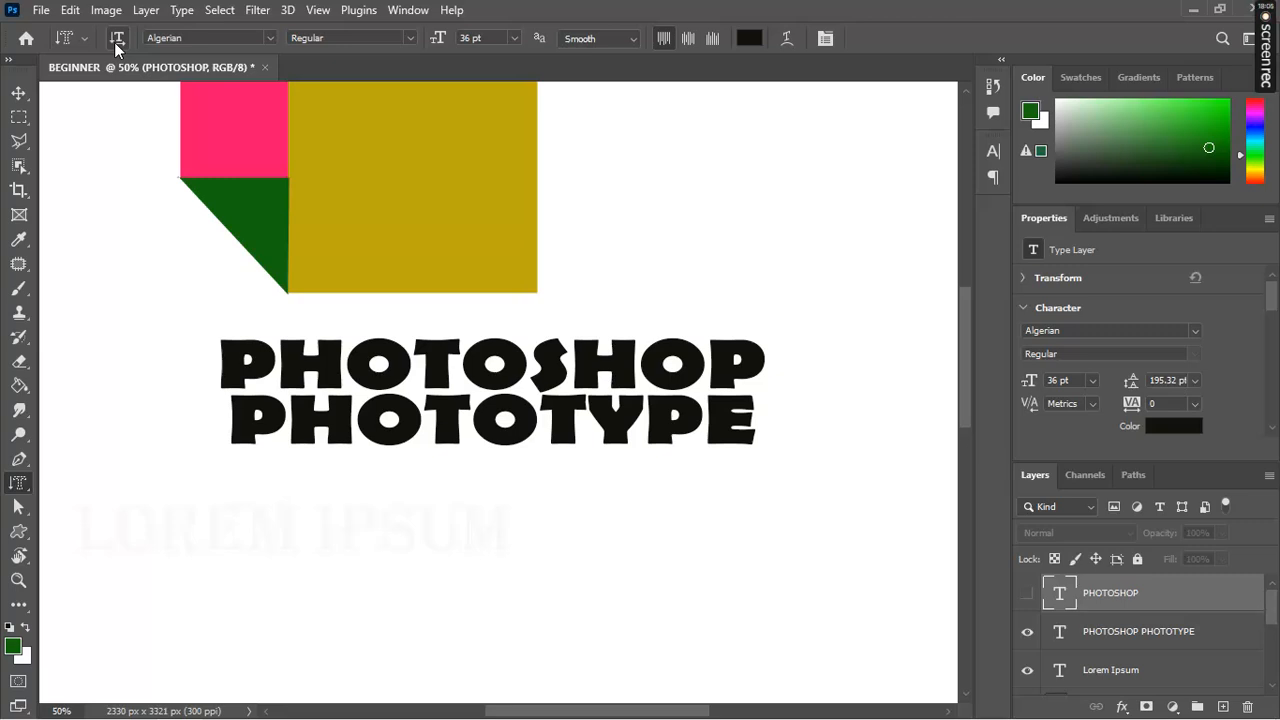
click(1025, 595)
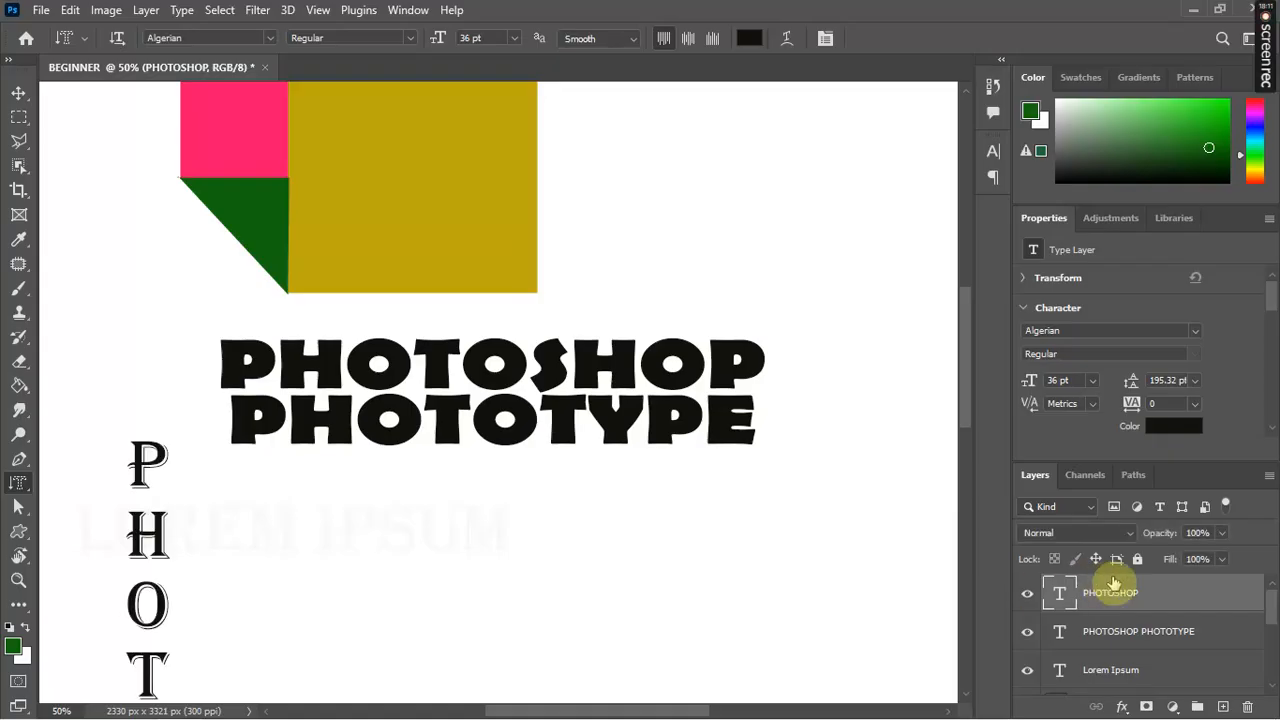
click(1250, 708)
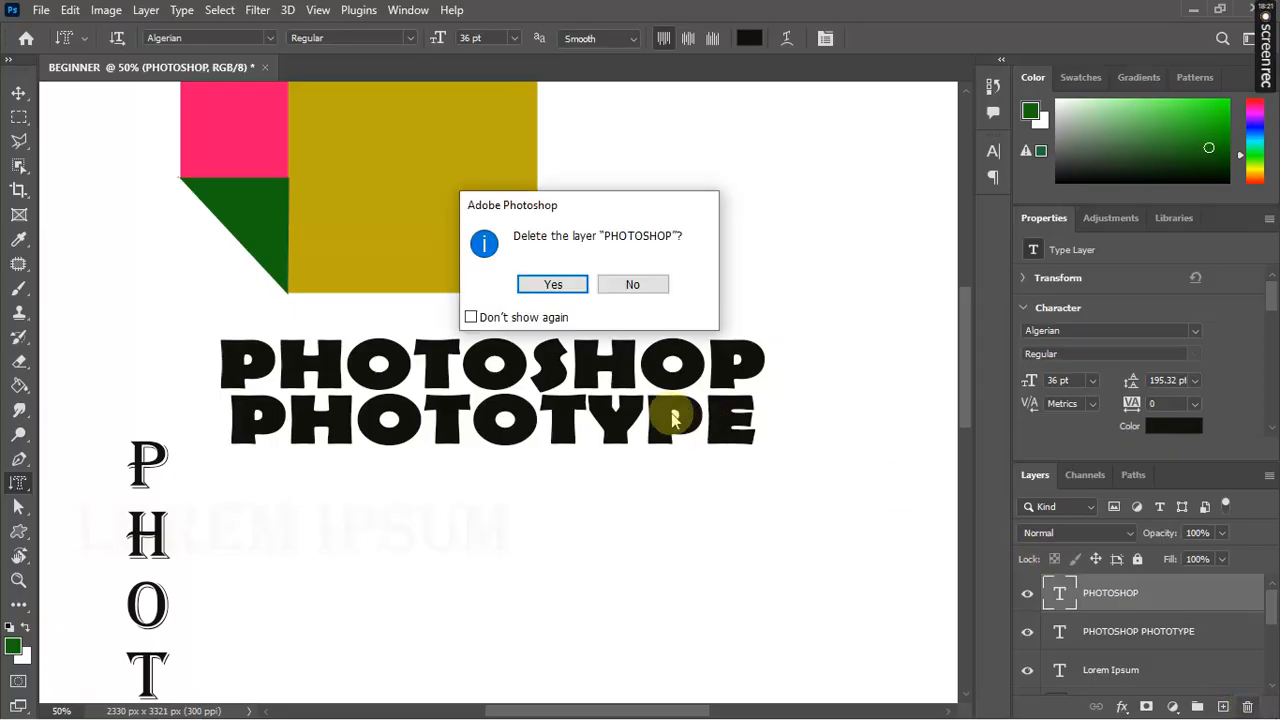
click(553, 285)
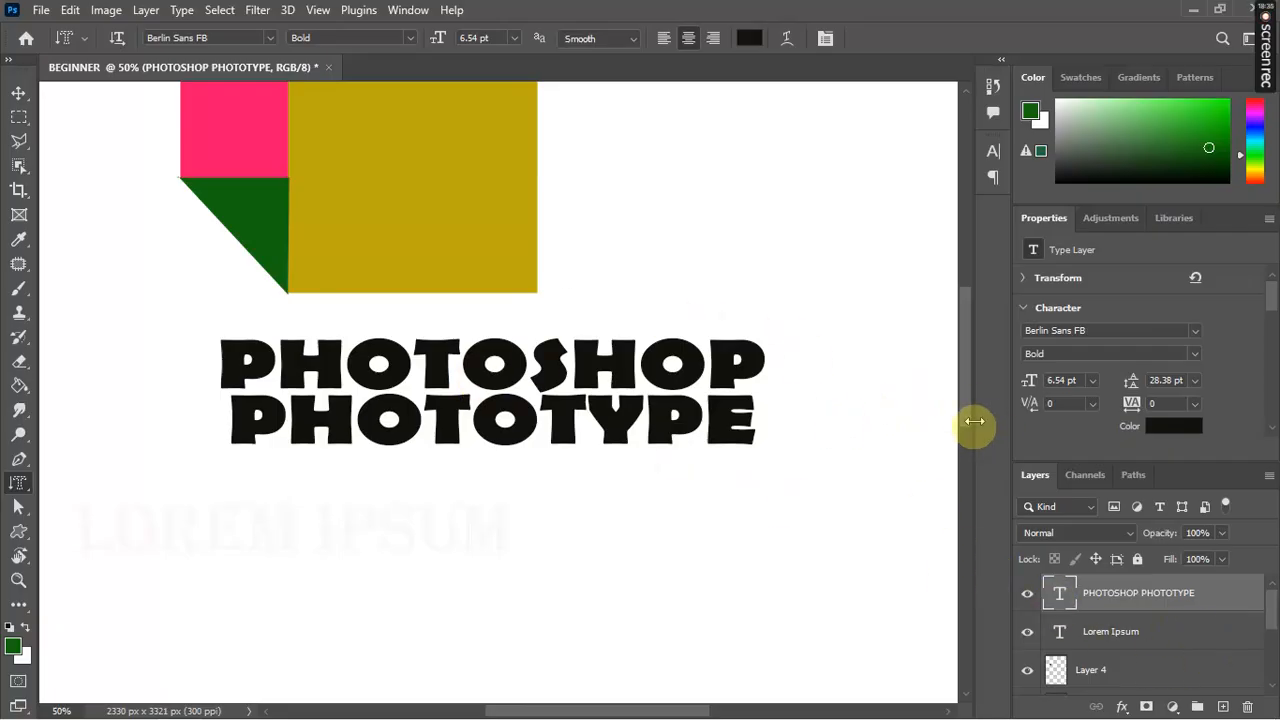
Step: Add a new empty Layer 5 above the PHOTOSHOP PHOTOTYPE text layer
drag(965, 412, 951, 334)
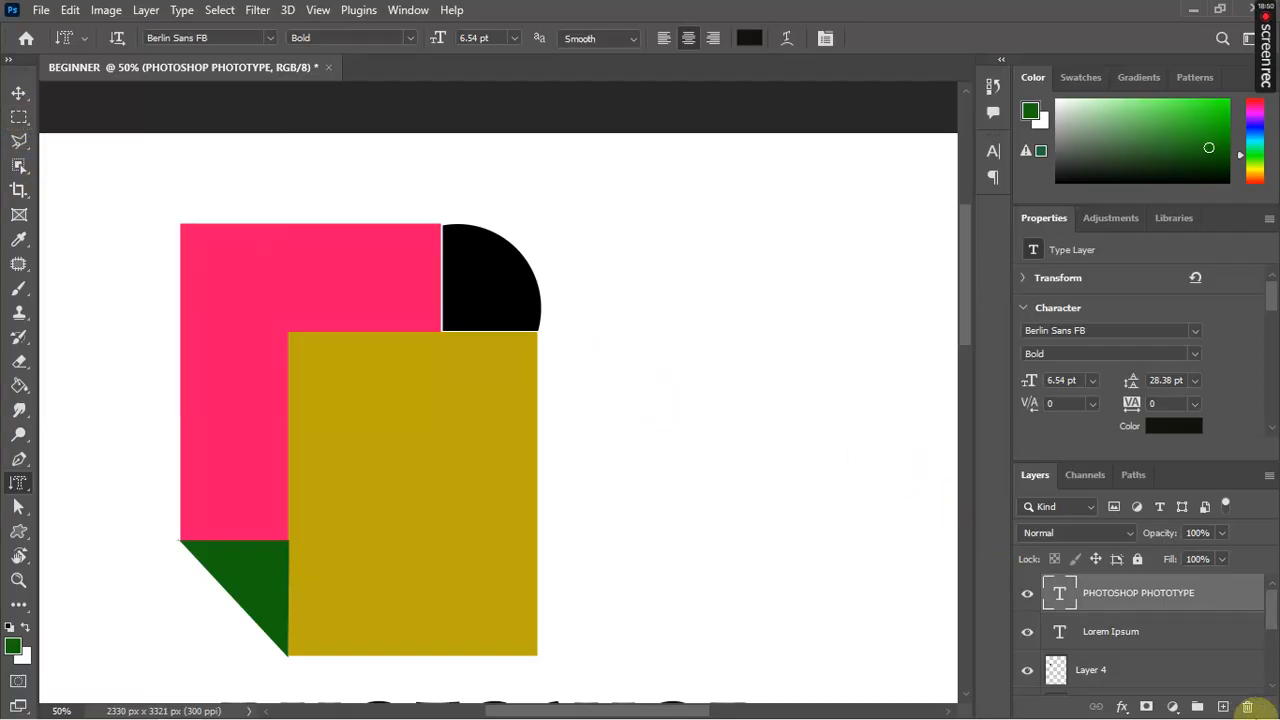
click(1222, 707)
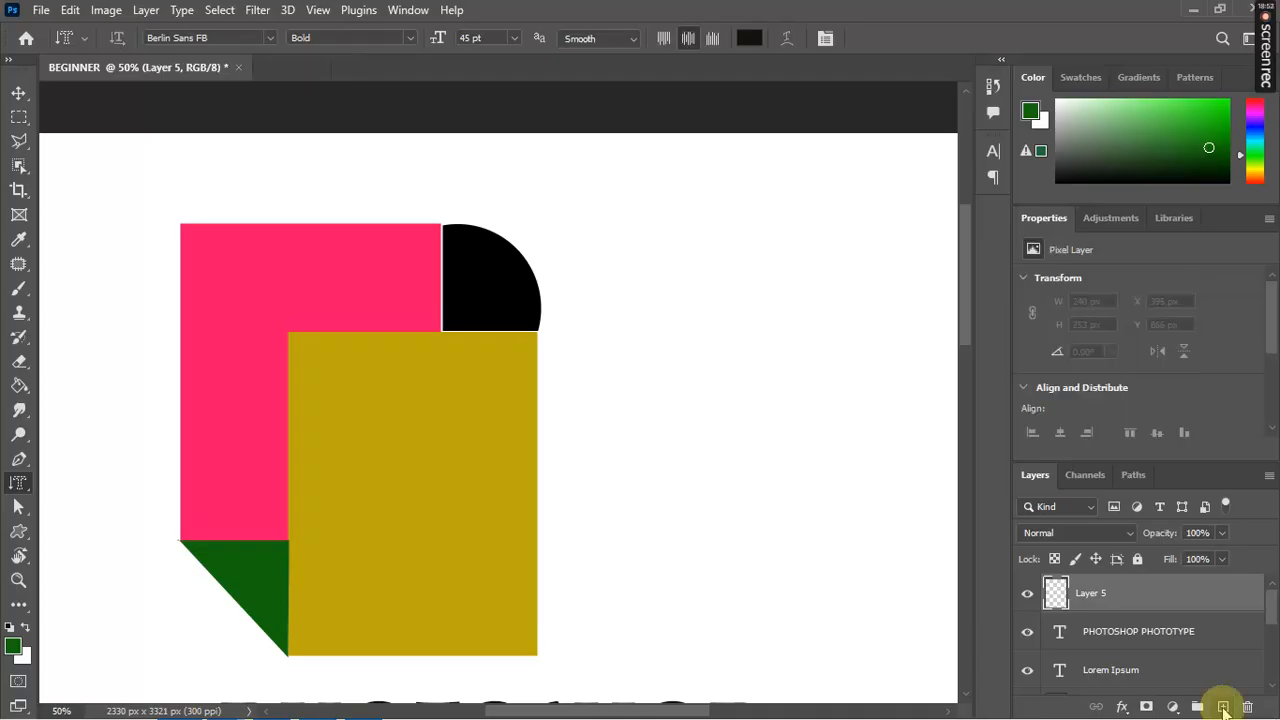
click(18, 116)
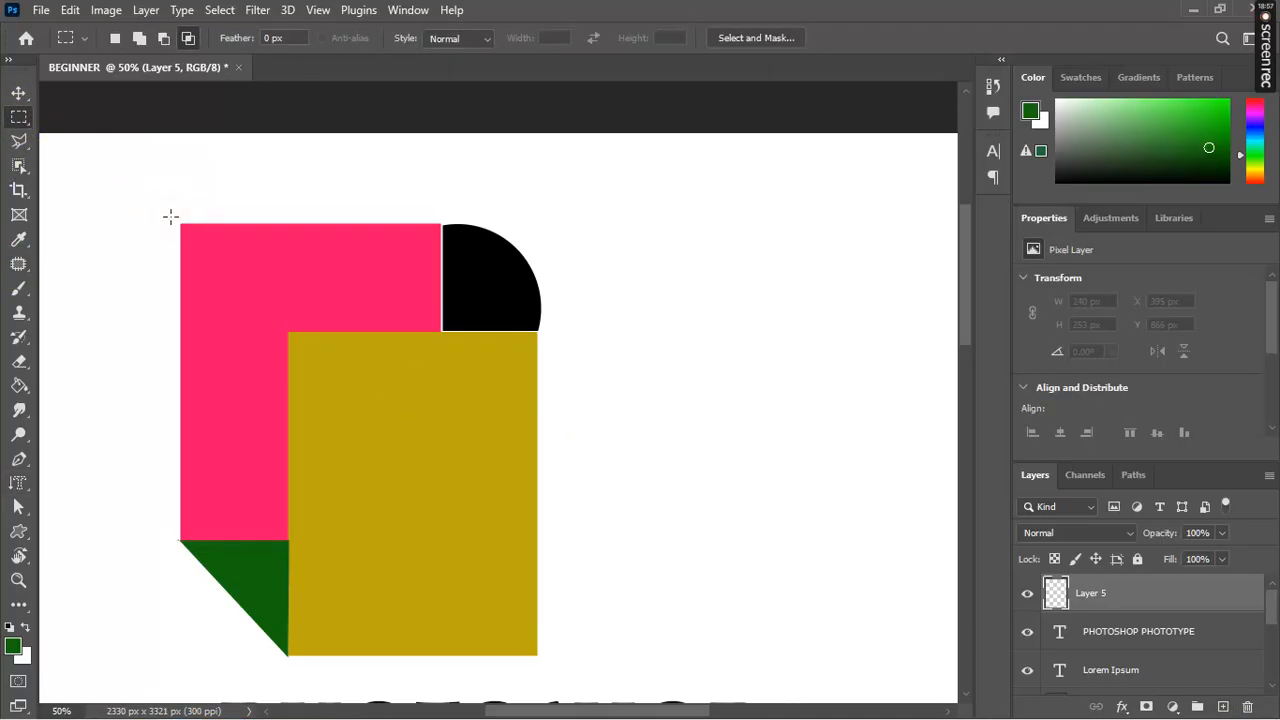
Step: Select a rectangle around all the coloured shapes, fill it light green, then deselect
drag(171, 216, 546, 661)
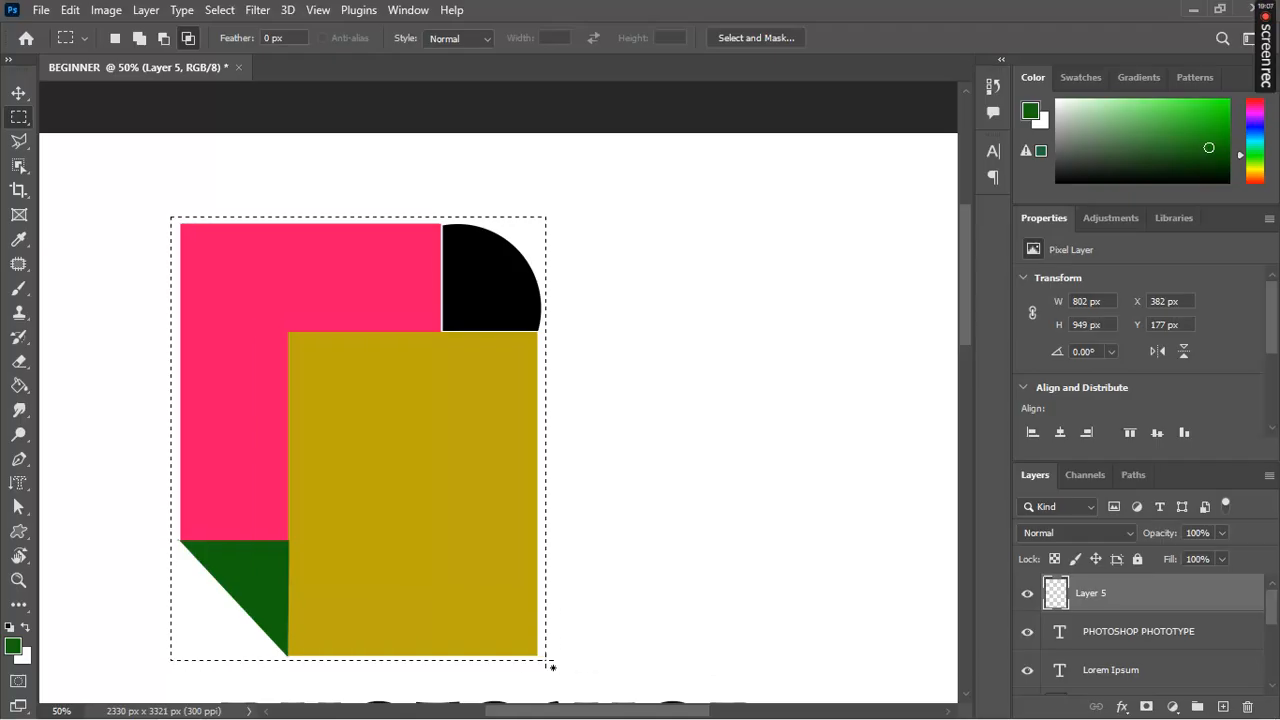
click(14, 648)
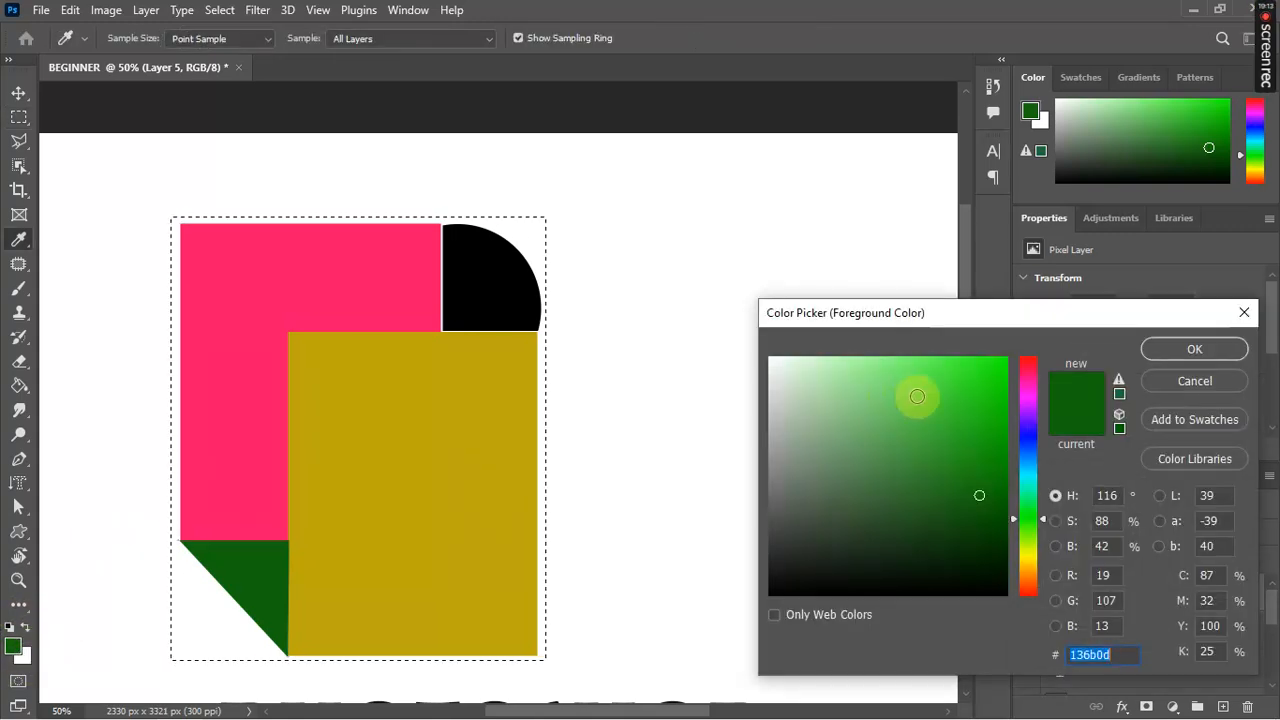
click(917, 396)
key(Return)
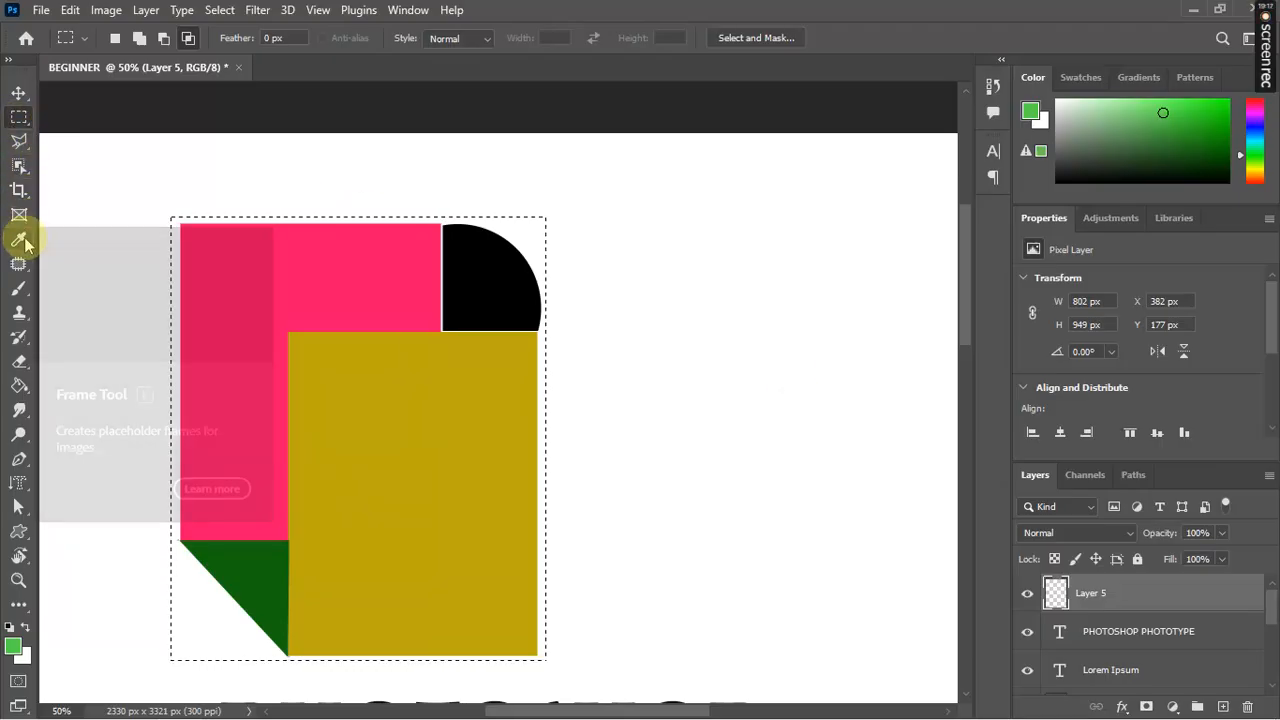
click(18, 388)
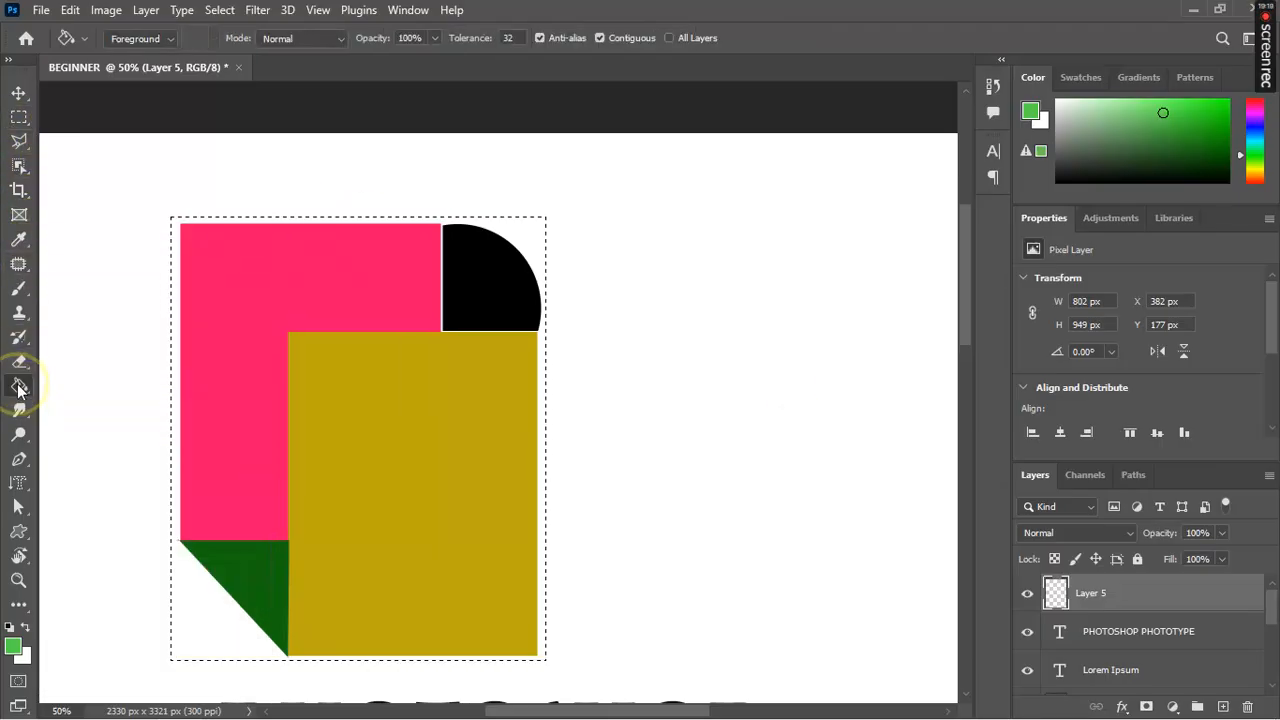
click(340, 447)
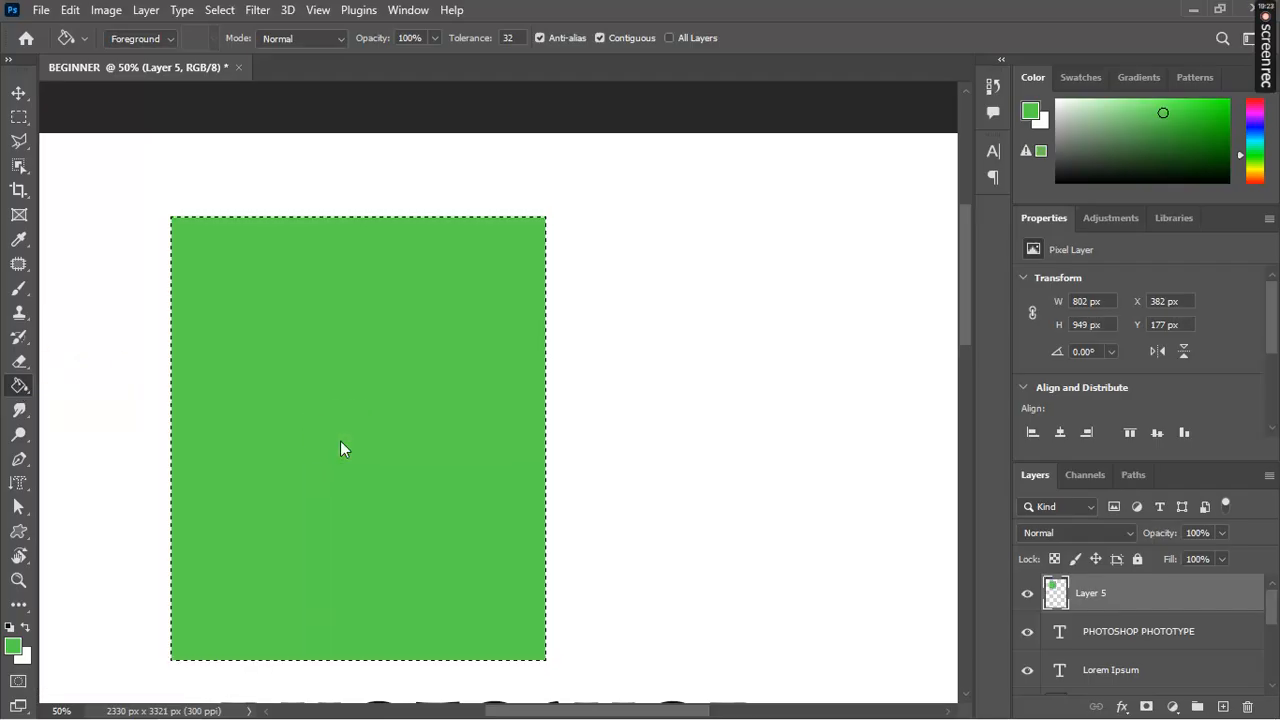
click(340, 440)
key(ctrl+d)
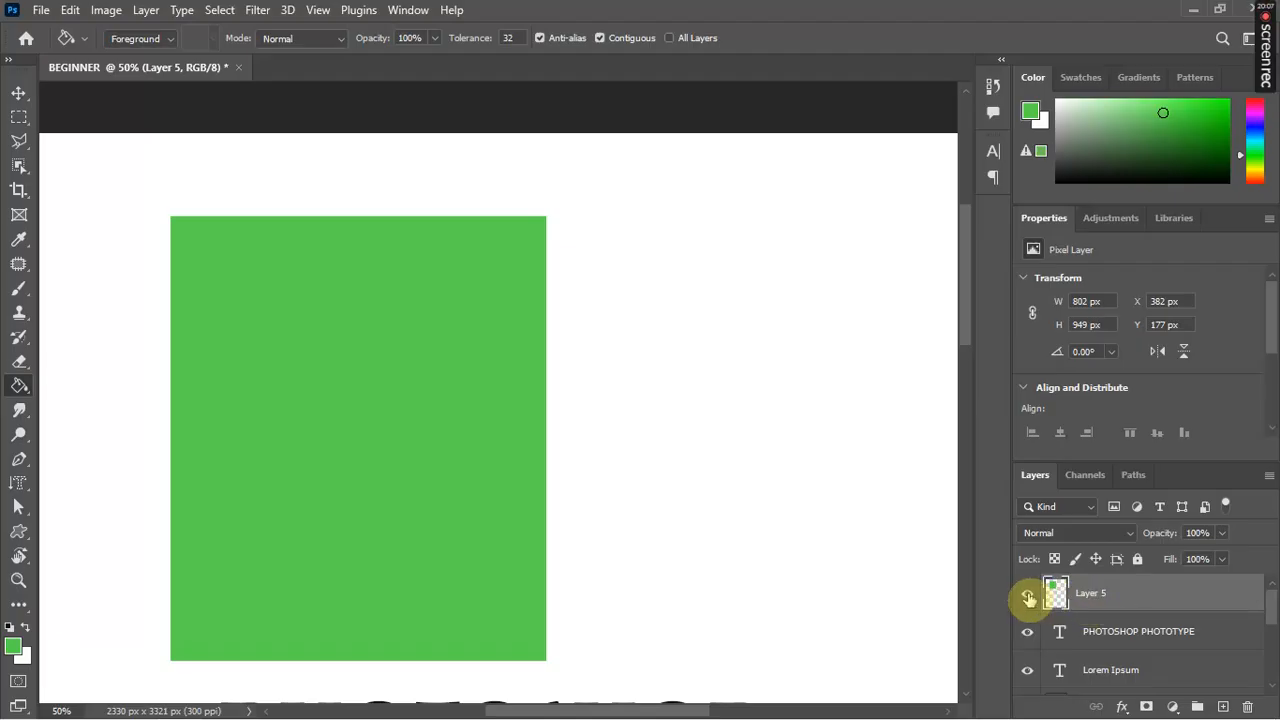
click(1028, 596)
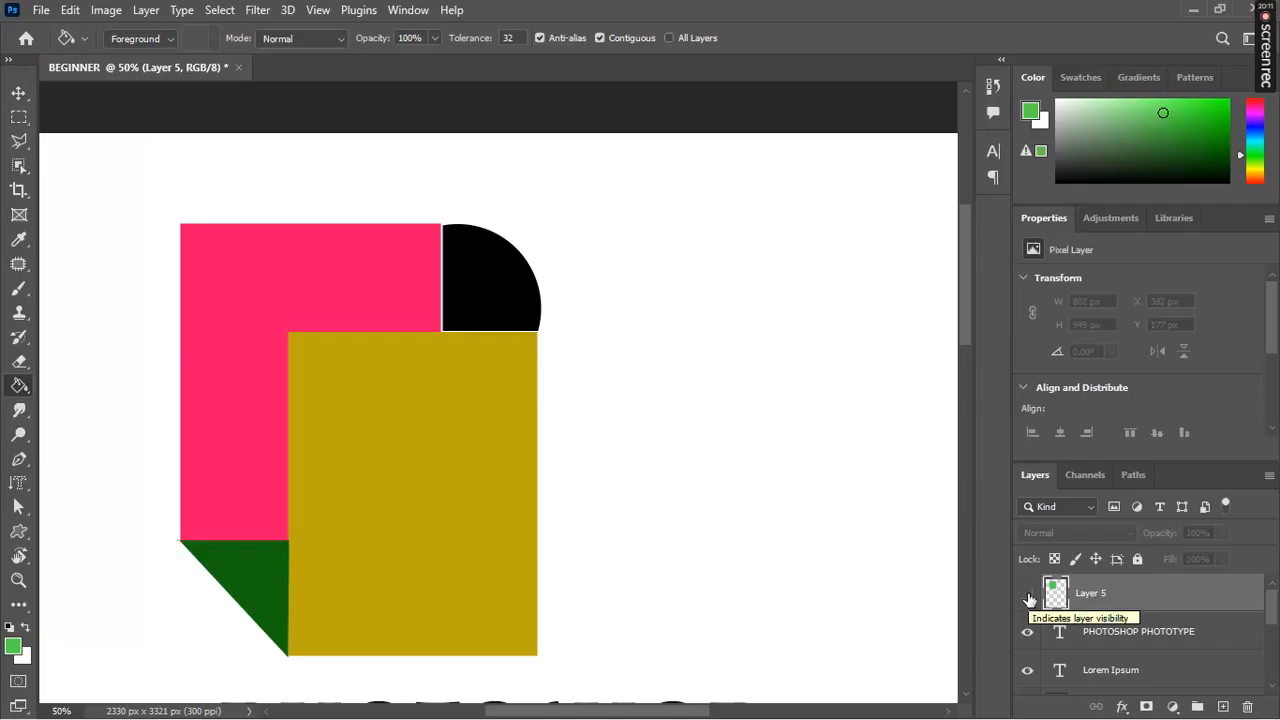
click(1028, 596)
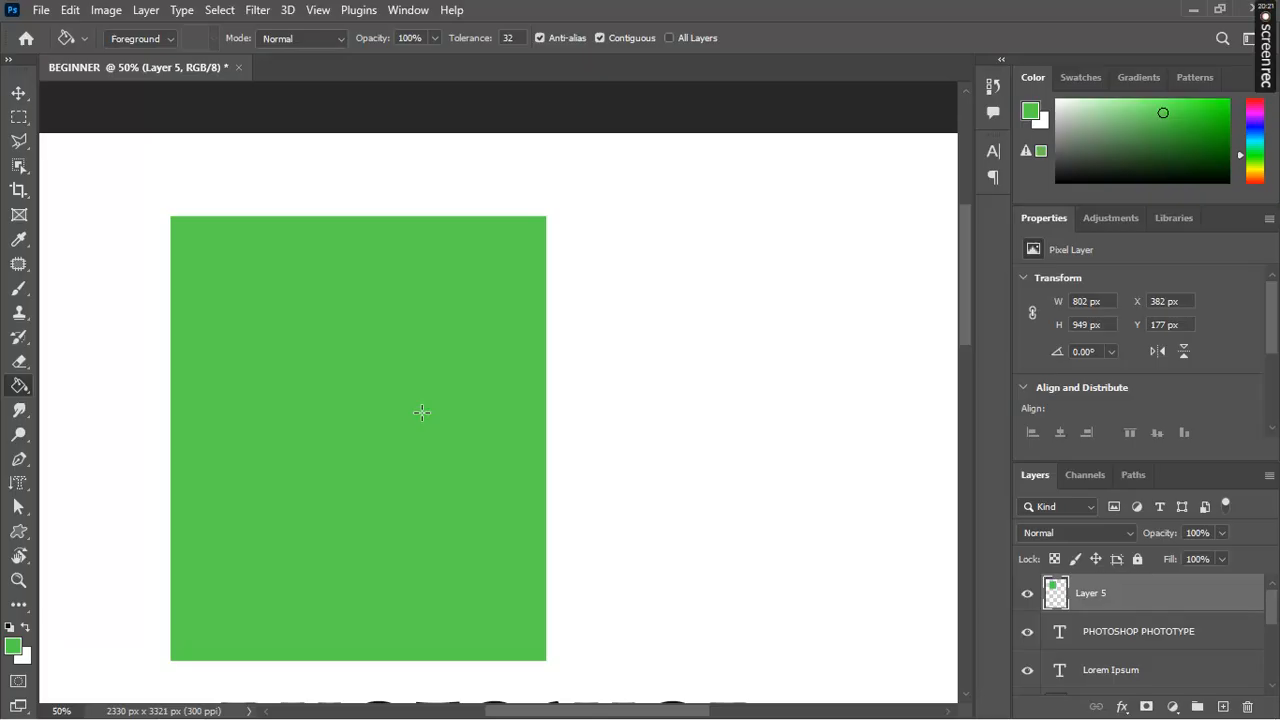
Step: Shift the green rectangle aside and back, then move Layer 5 below the coloured shape layers
key(v)
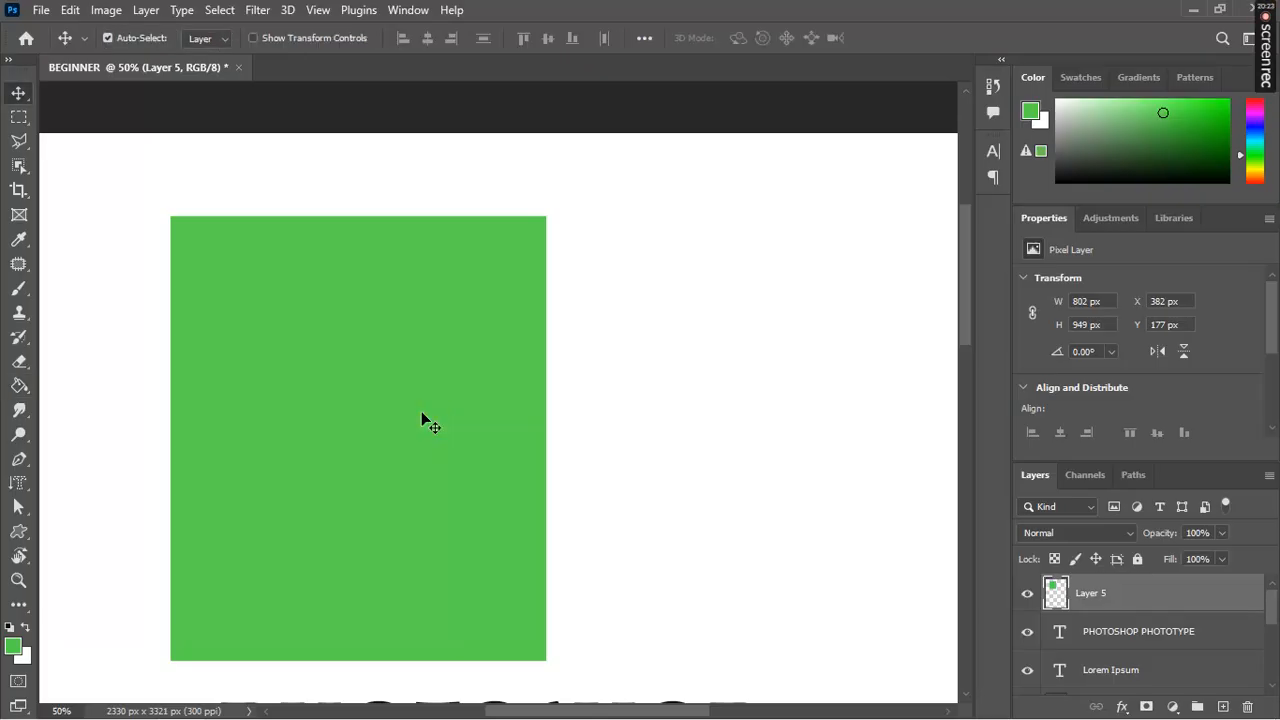
drag(422, 416, 803, 418)
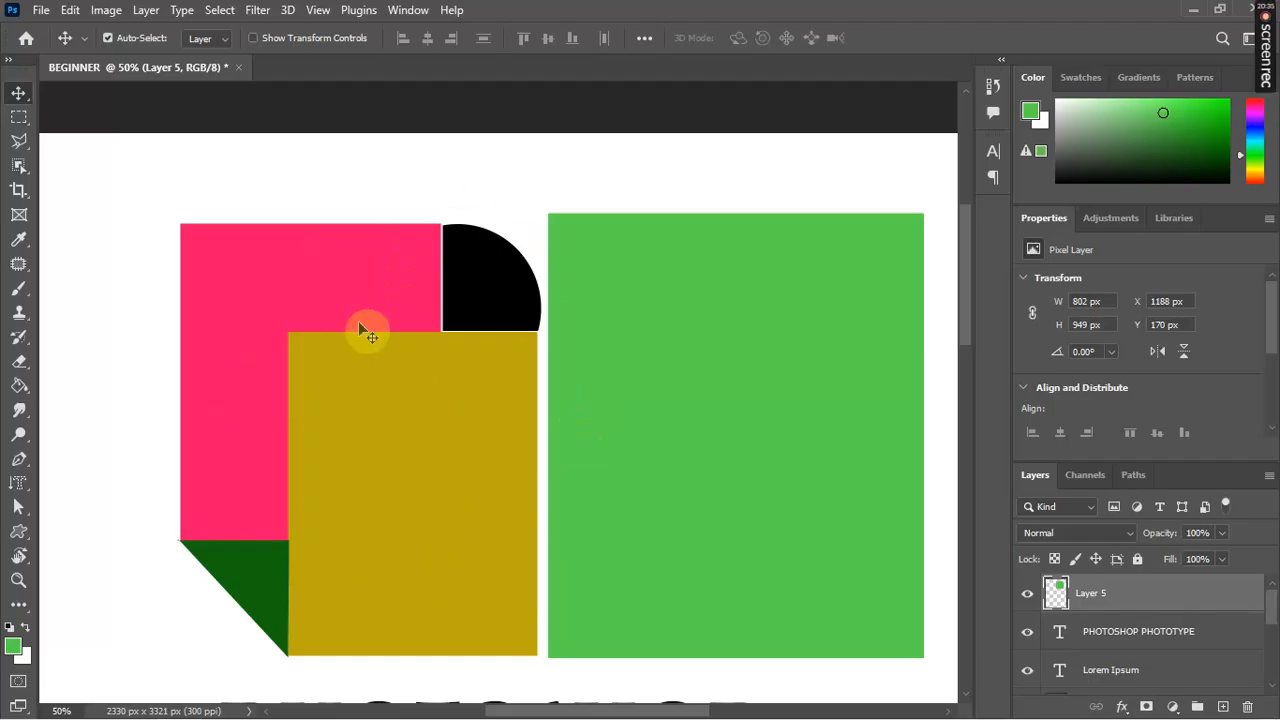
drag(672, 451, 295, 457)
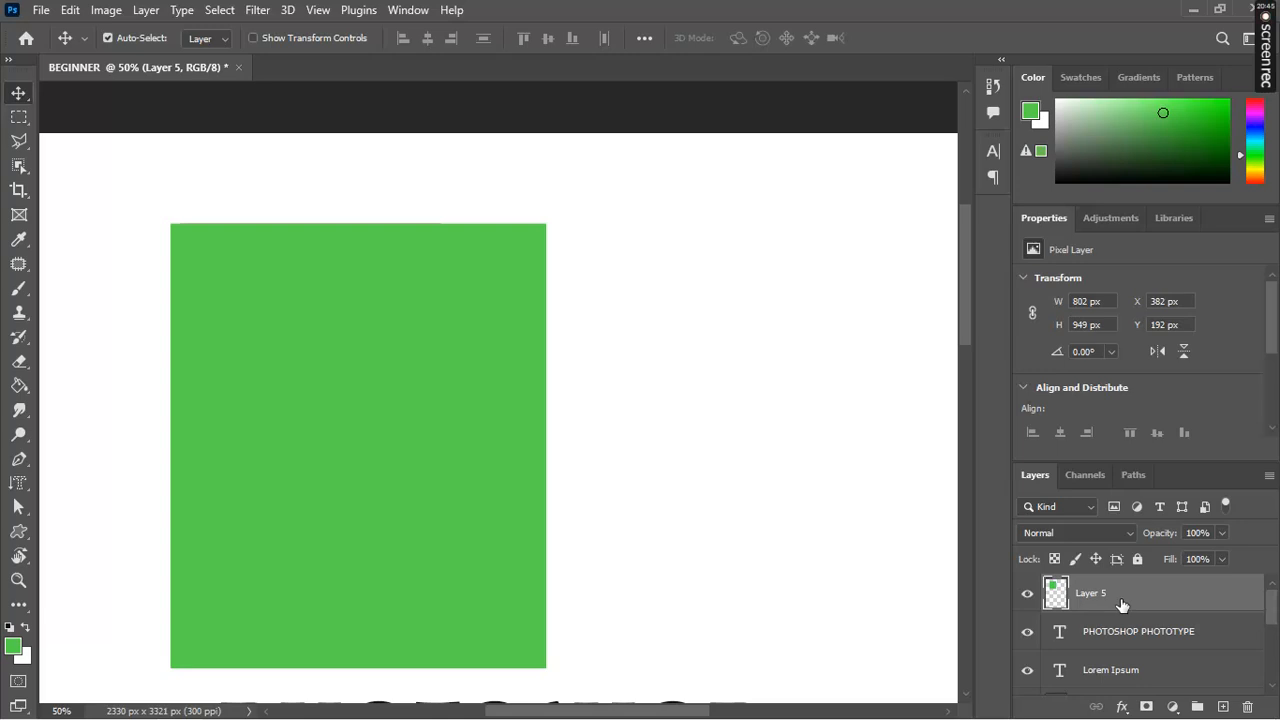
drag(1121, 605, 1118, 675)
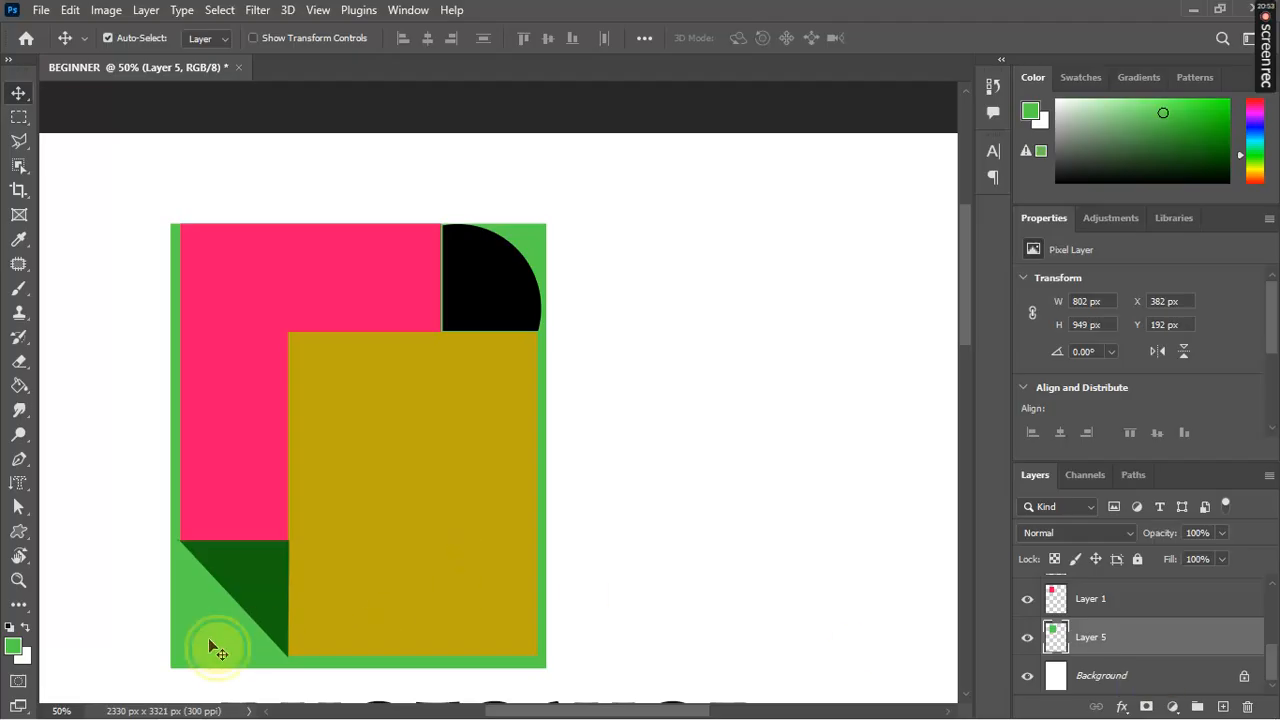
Step: Nudge the green rectangle up to Y 186 px and check it sits behind the shapes
key(Up)
key(Up)
key(Up)
key(Up)
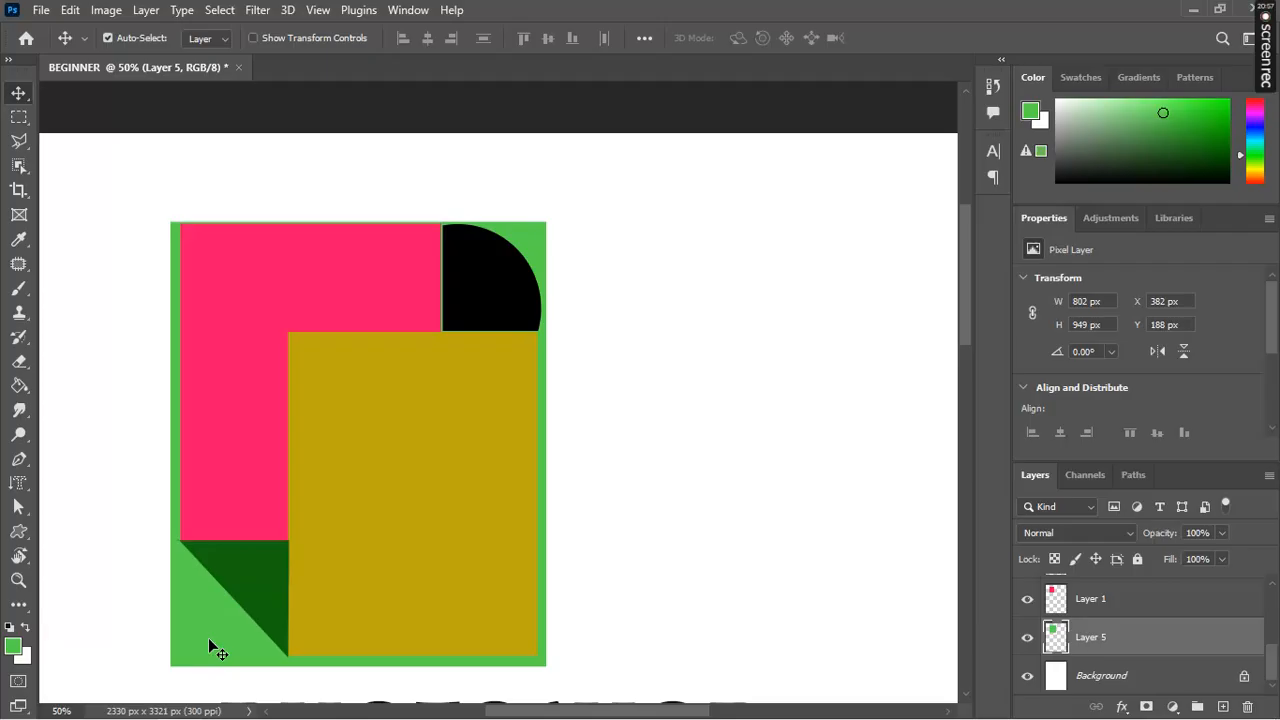
key(Up)
key(Up)
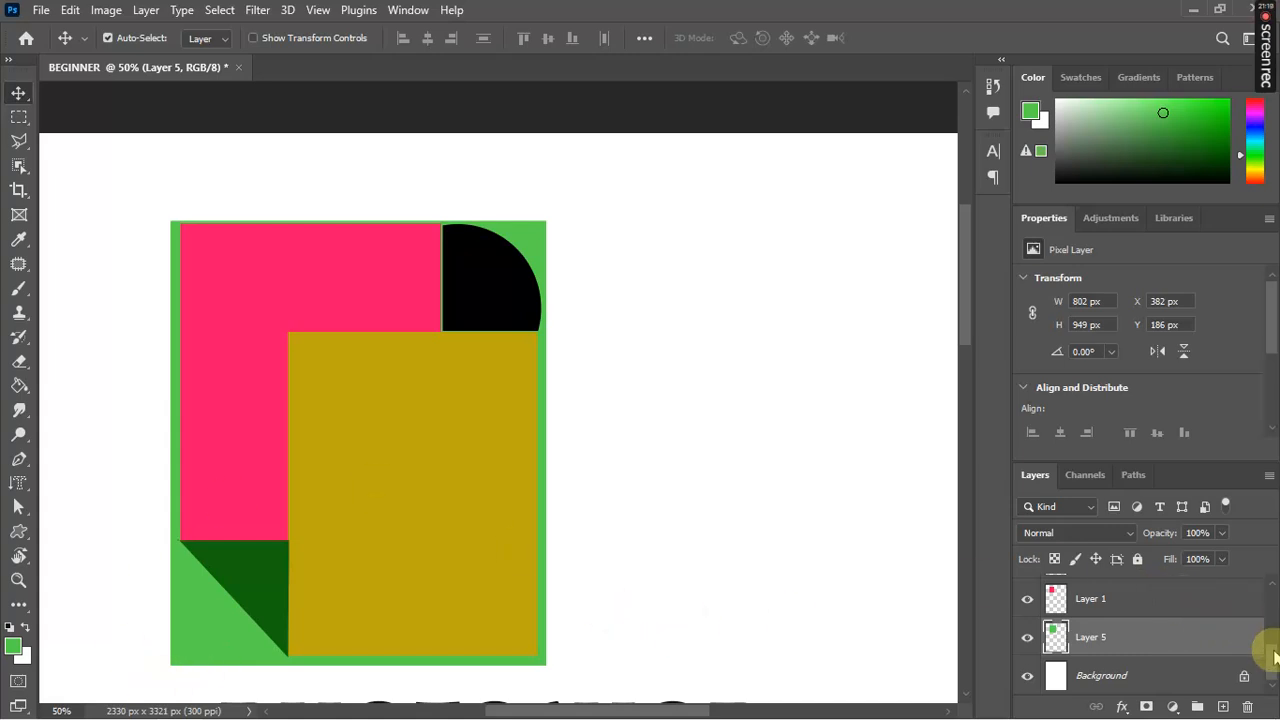
scroll(1274, 645, up, 1)
drag(1273, 637, 1277, 665)
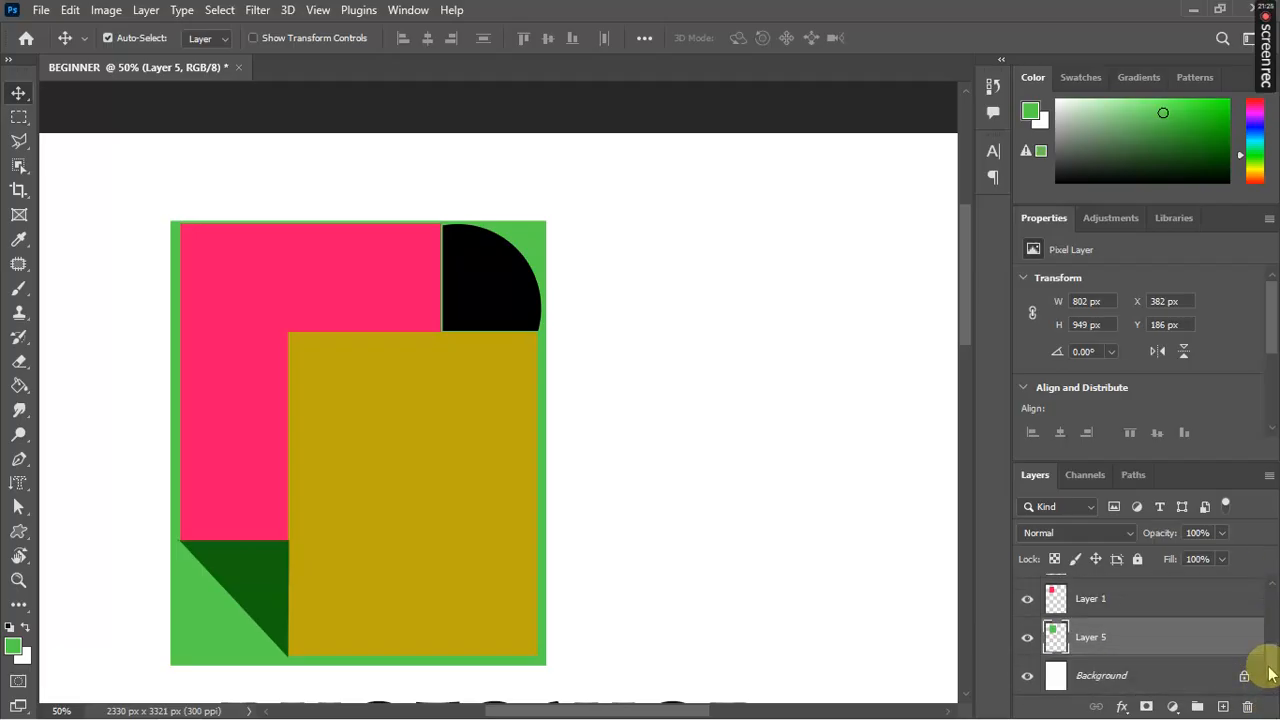
drag(1270, 675, 1271, 607)
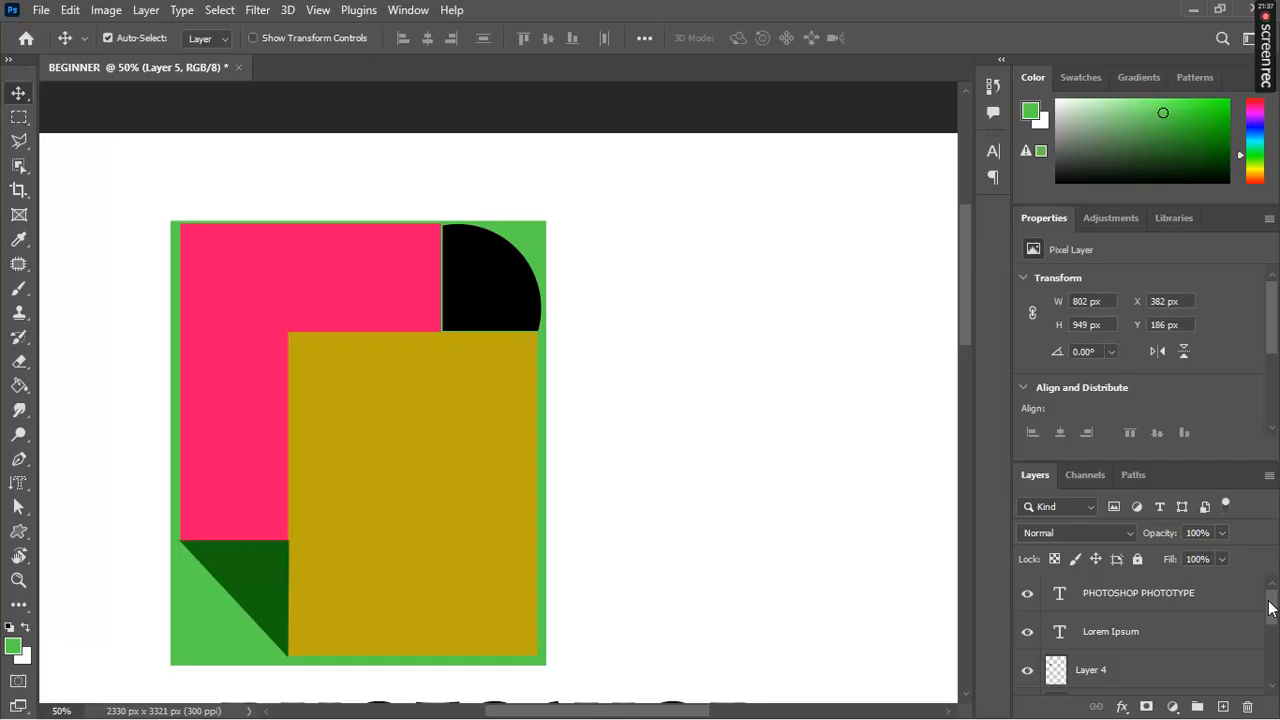
drag(1270, 607, 1272, 680)
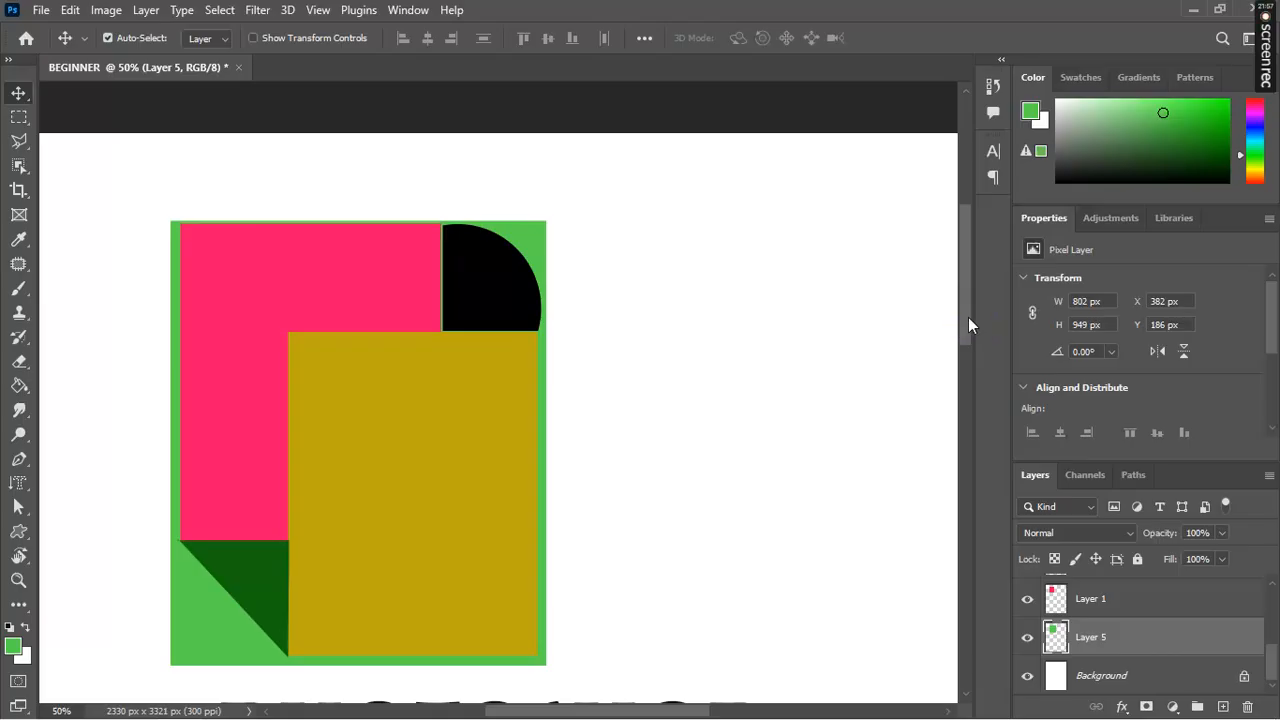
drag(968, 317, 937, 331)
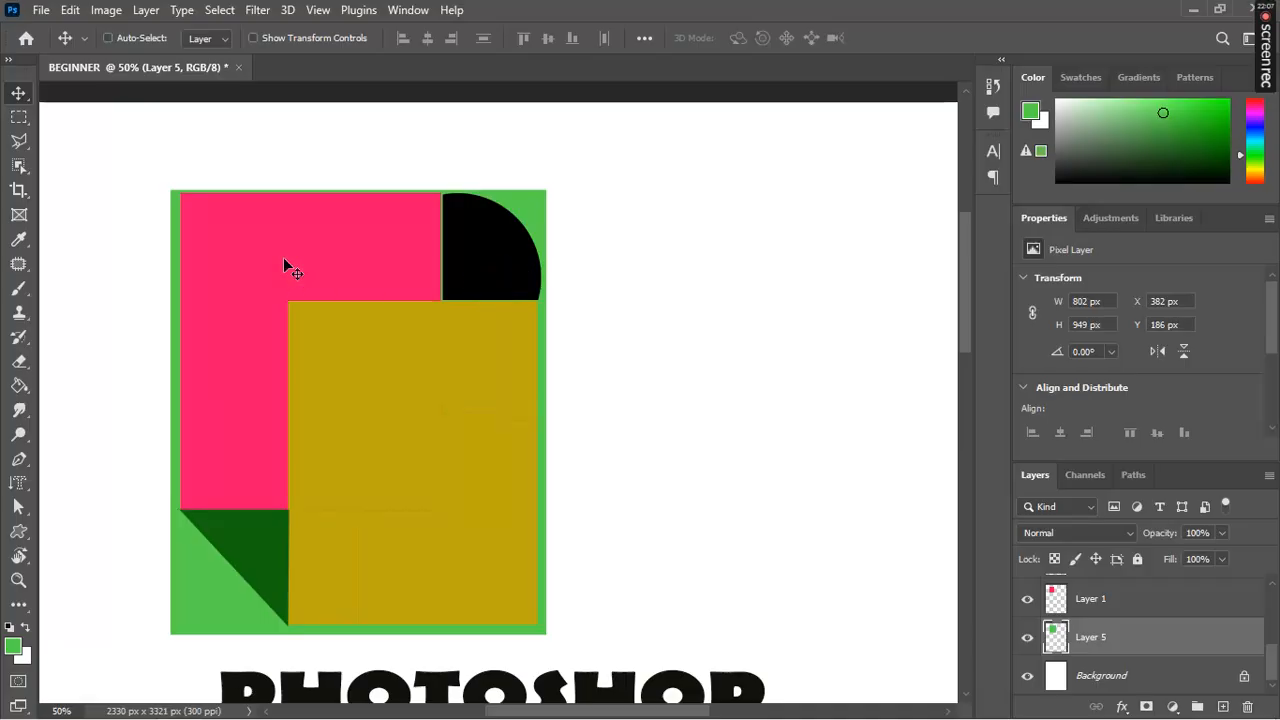
Step: Create the blank 2330 × 3321 px, 300 ppi RGB document Untitled-1 and zoom in
key(ctrl+n)
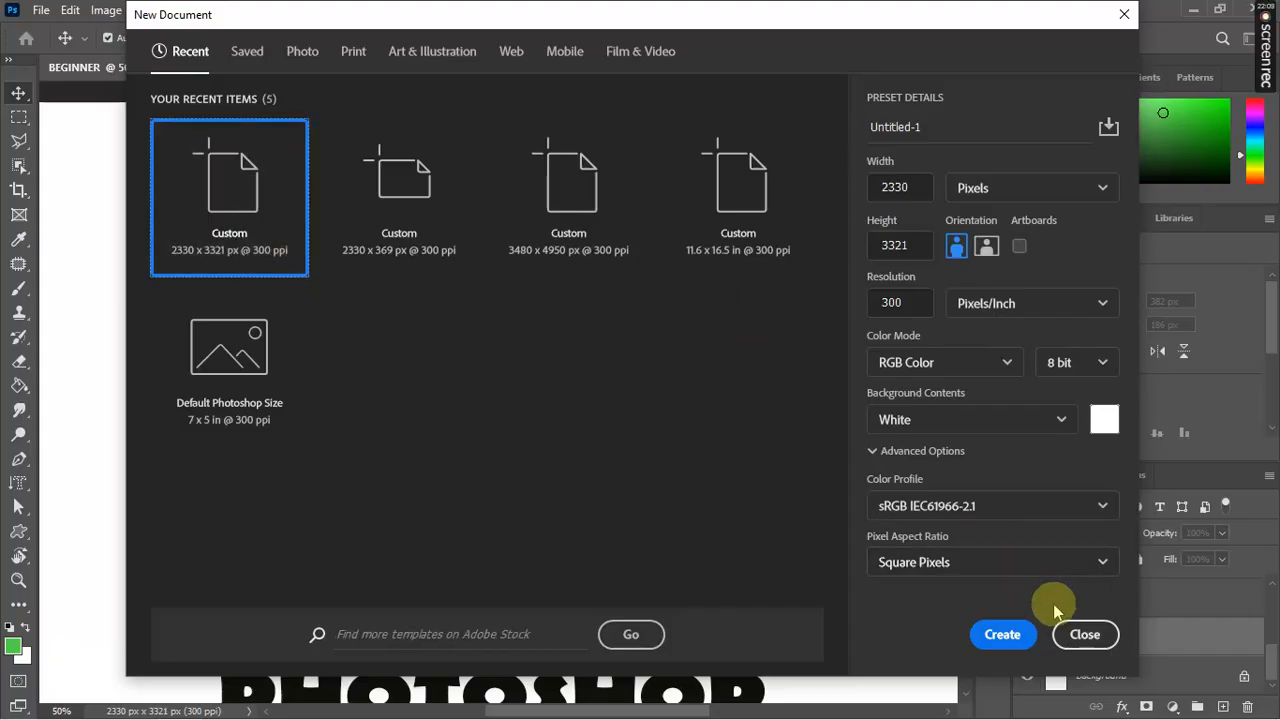
click(1003, 634)
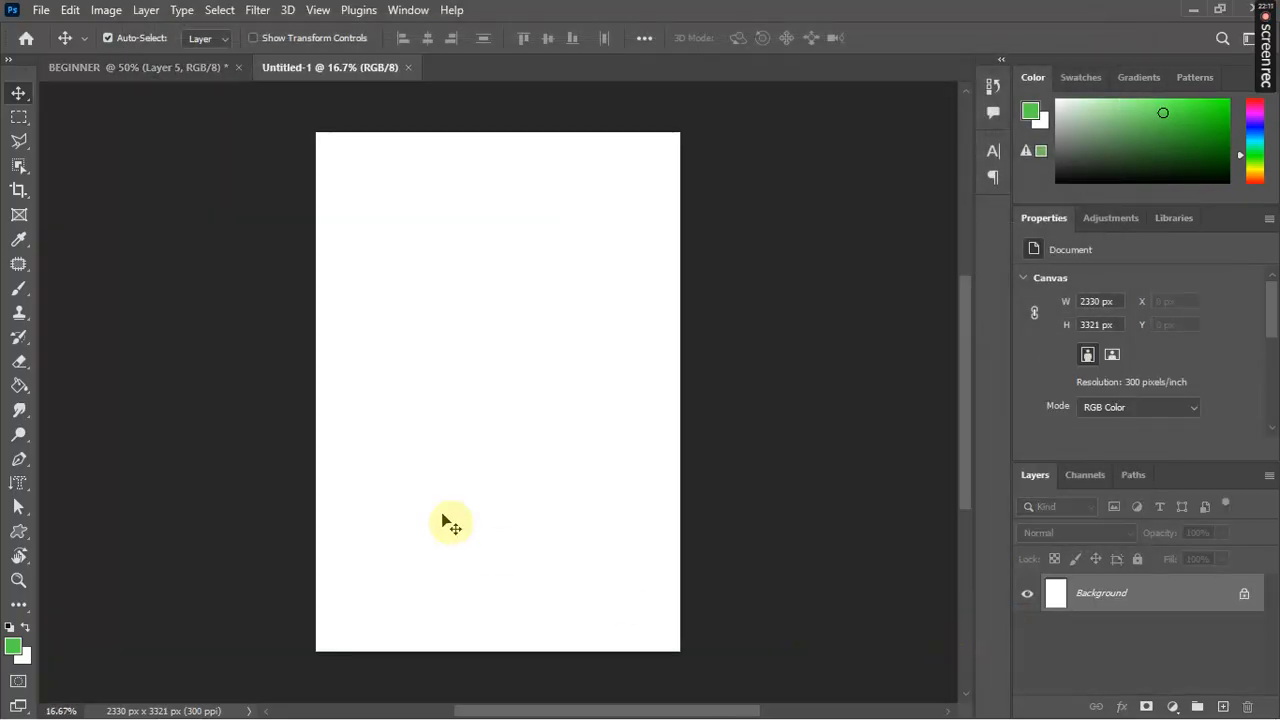
key(ctrl+plus)
key(ctrl+plus)
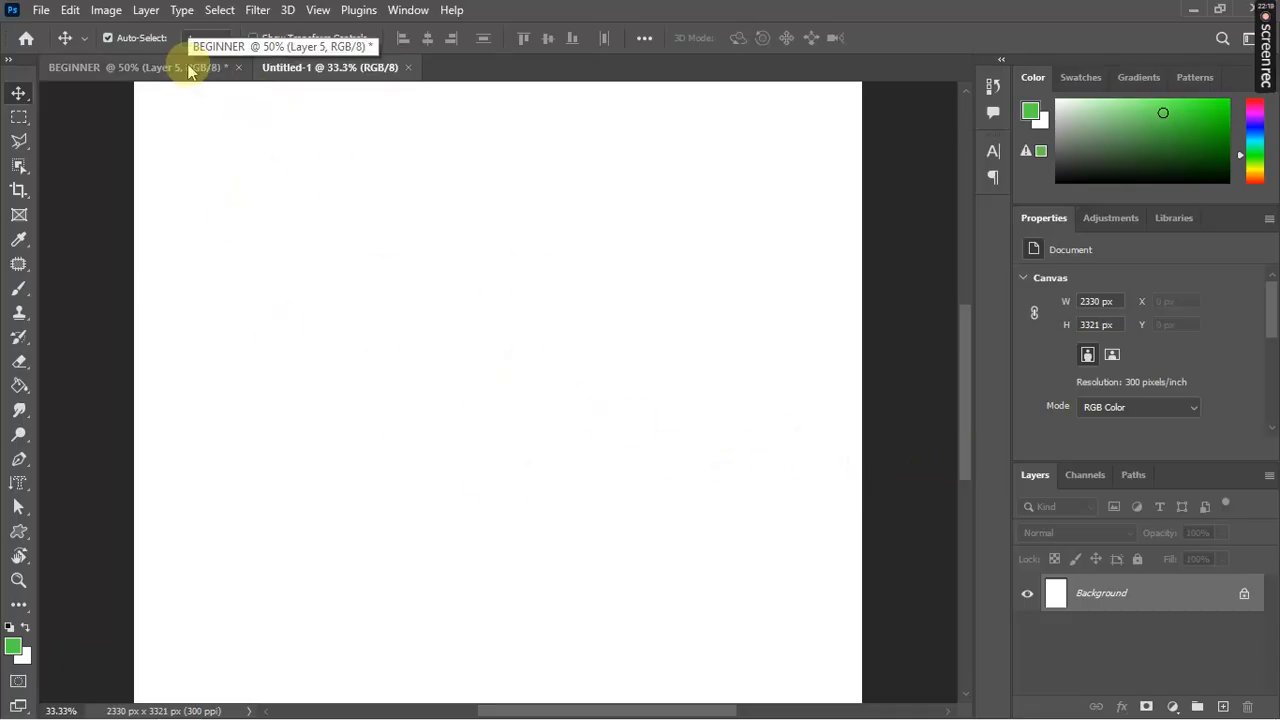
click(130, 70)
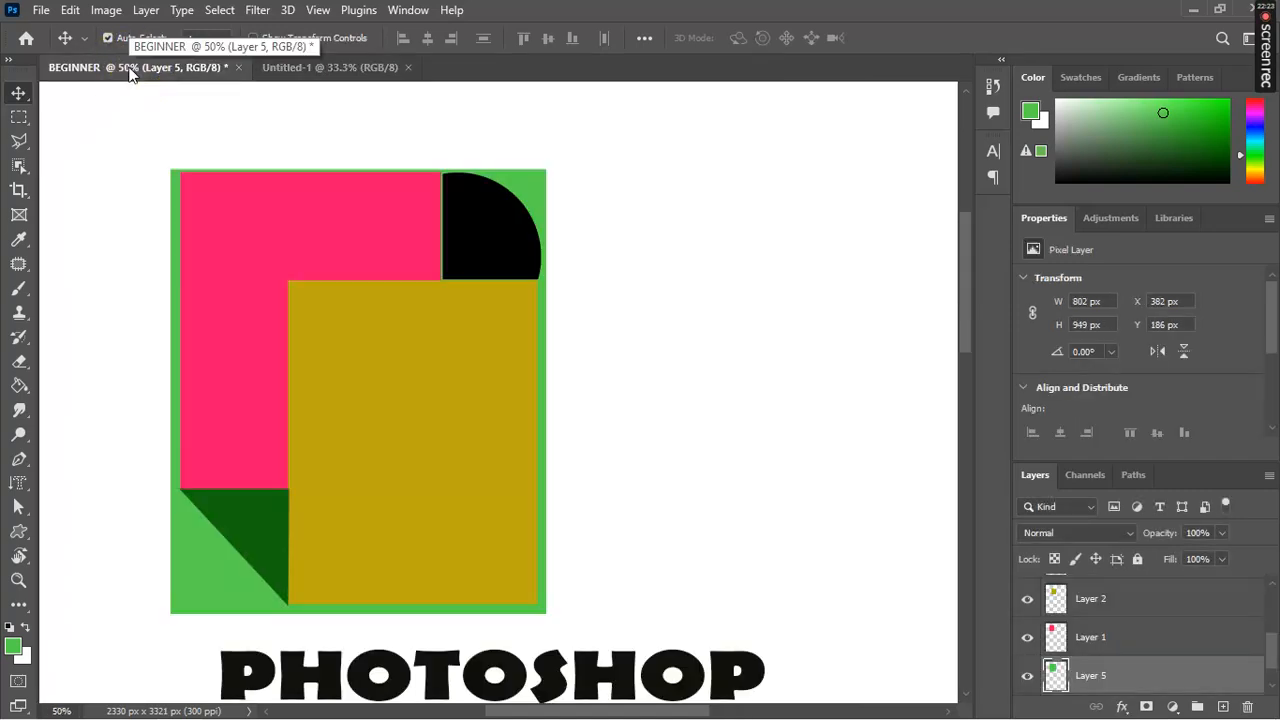
click(281, 76)
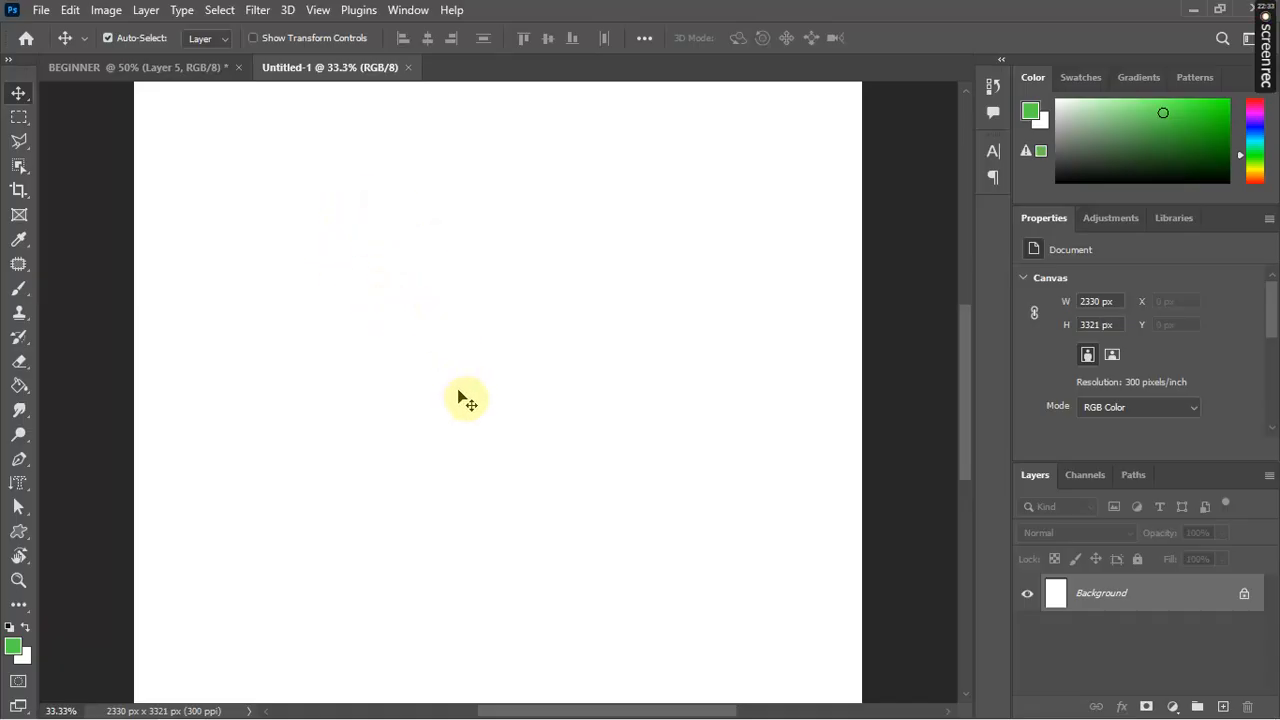
click(41, 11)
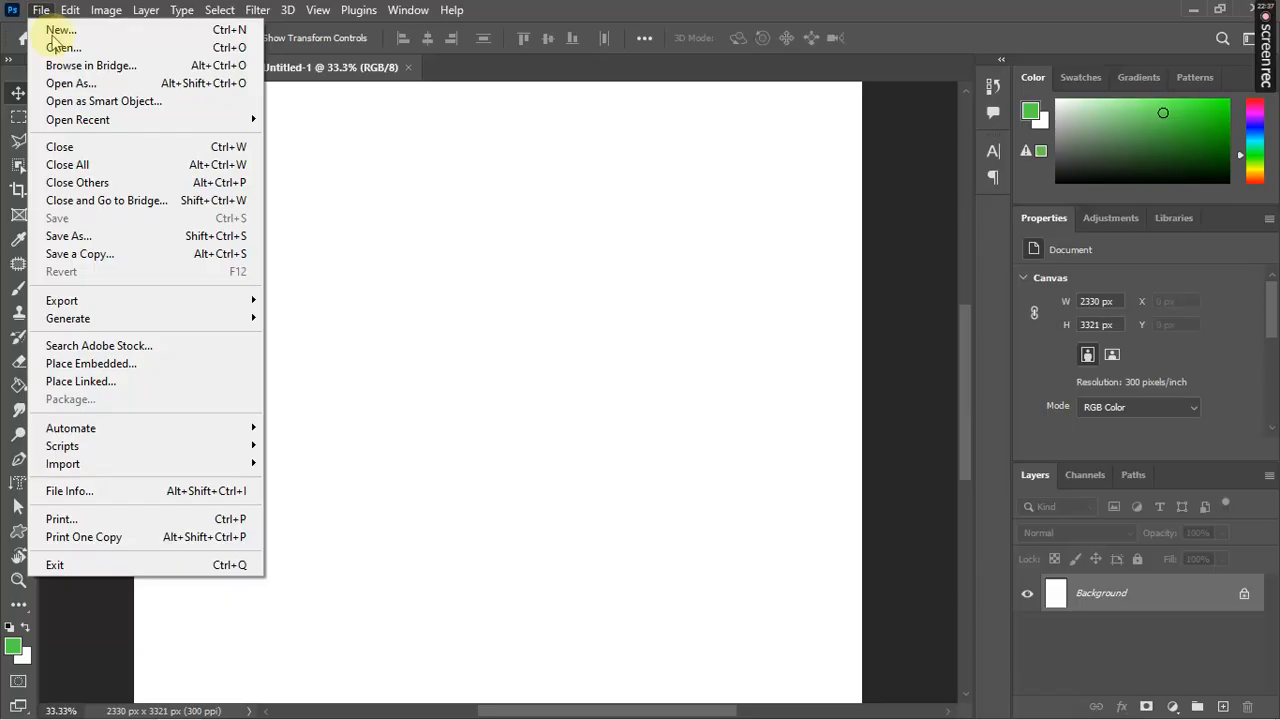
mouse_move(180, 462)
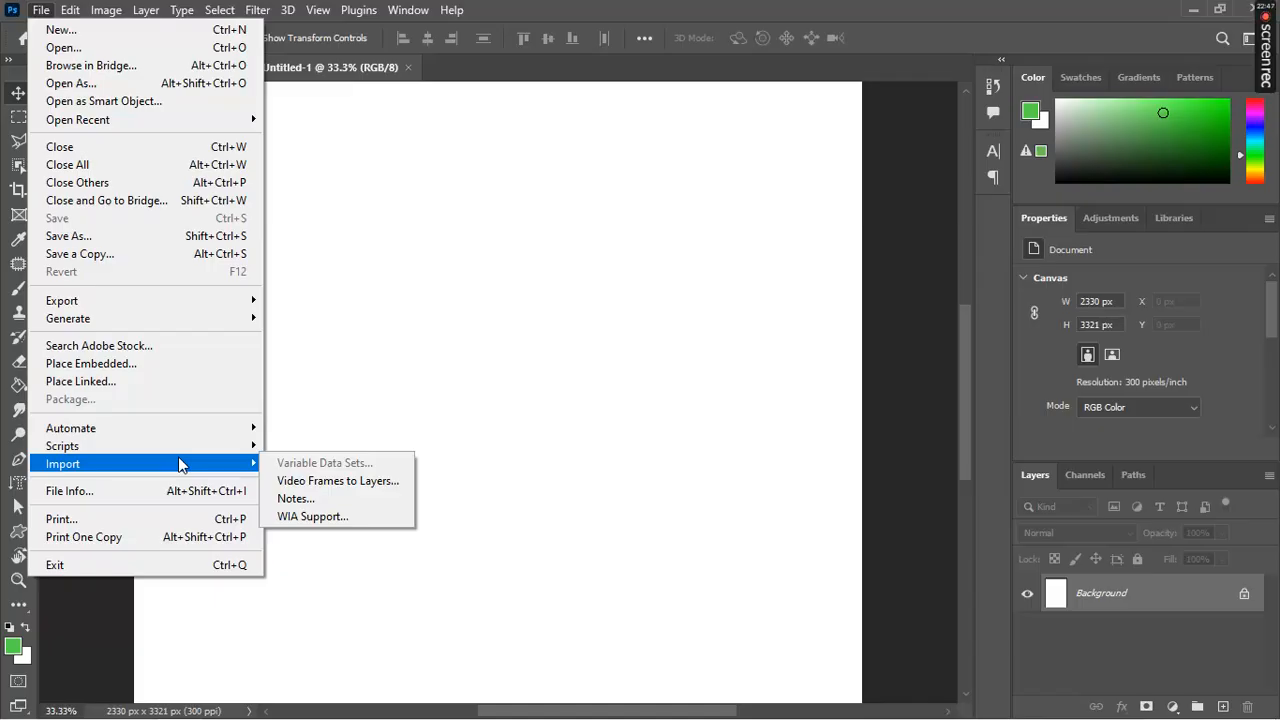
click(546, 392)
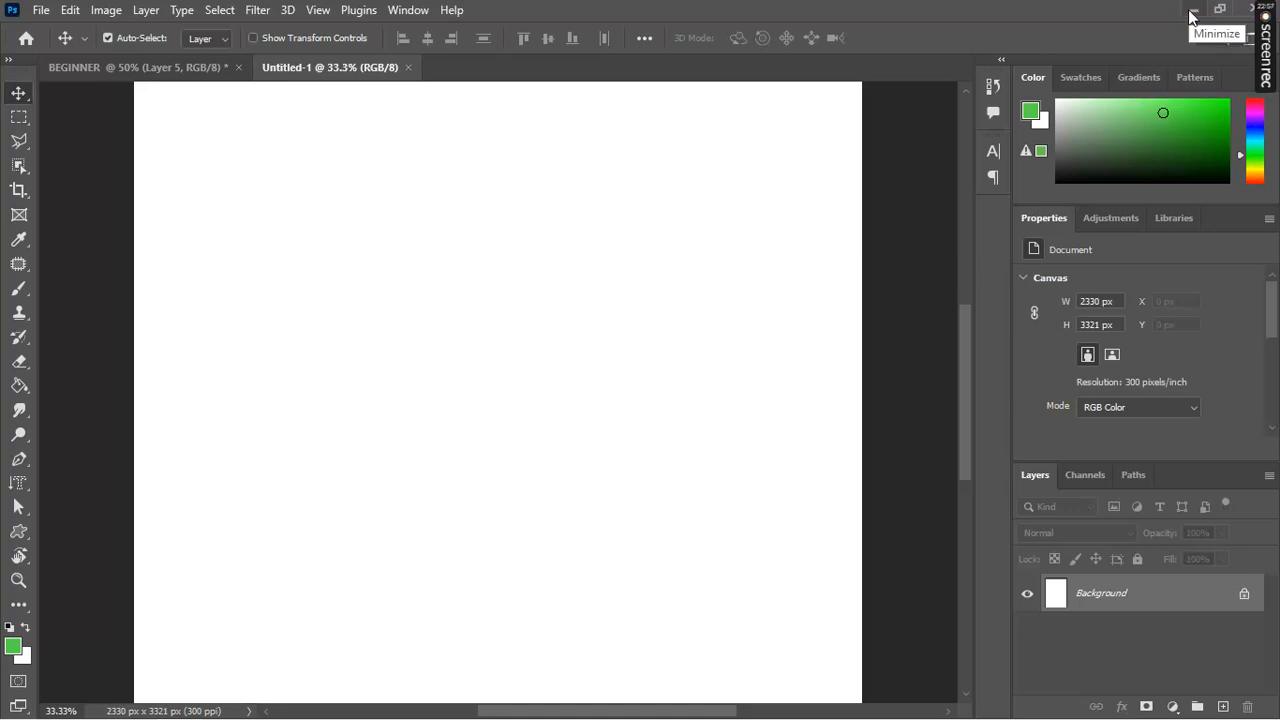
Step: Open Downloads in the NOWLUB Explorer window and drag out the third Gemini PNG
key(super)
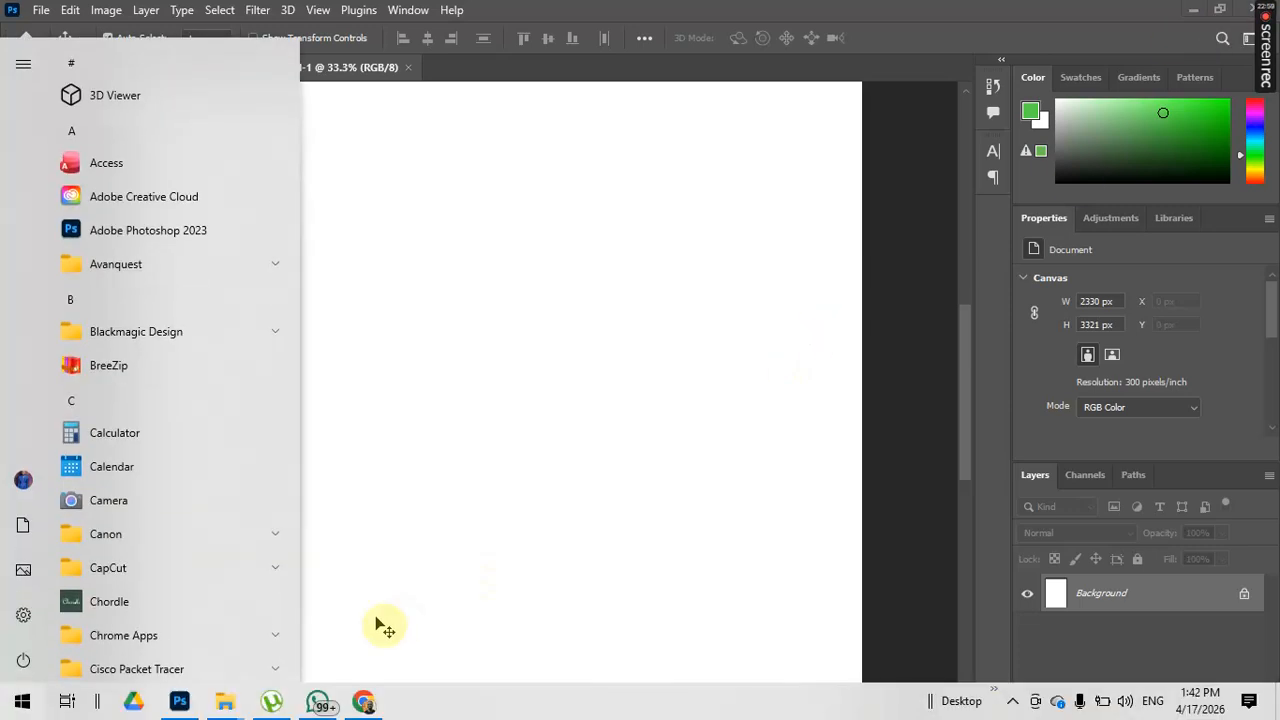
mouse_move(226, 710)
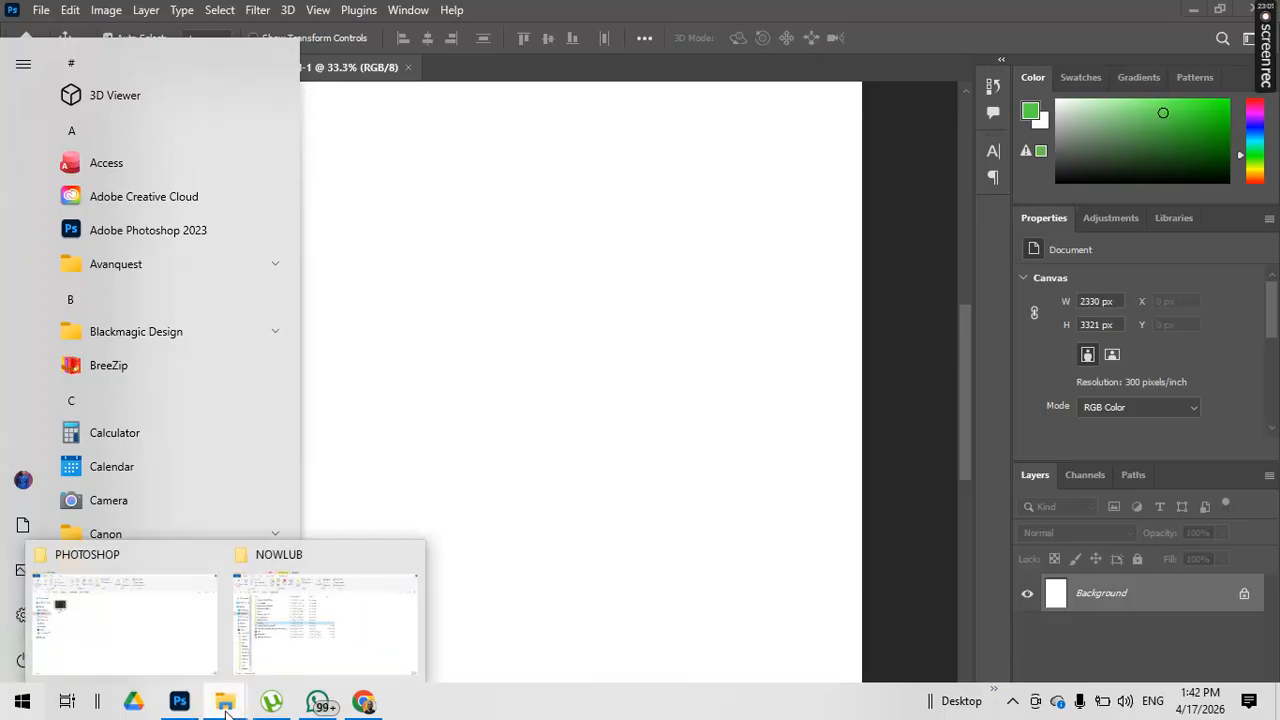
click(286, 628)
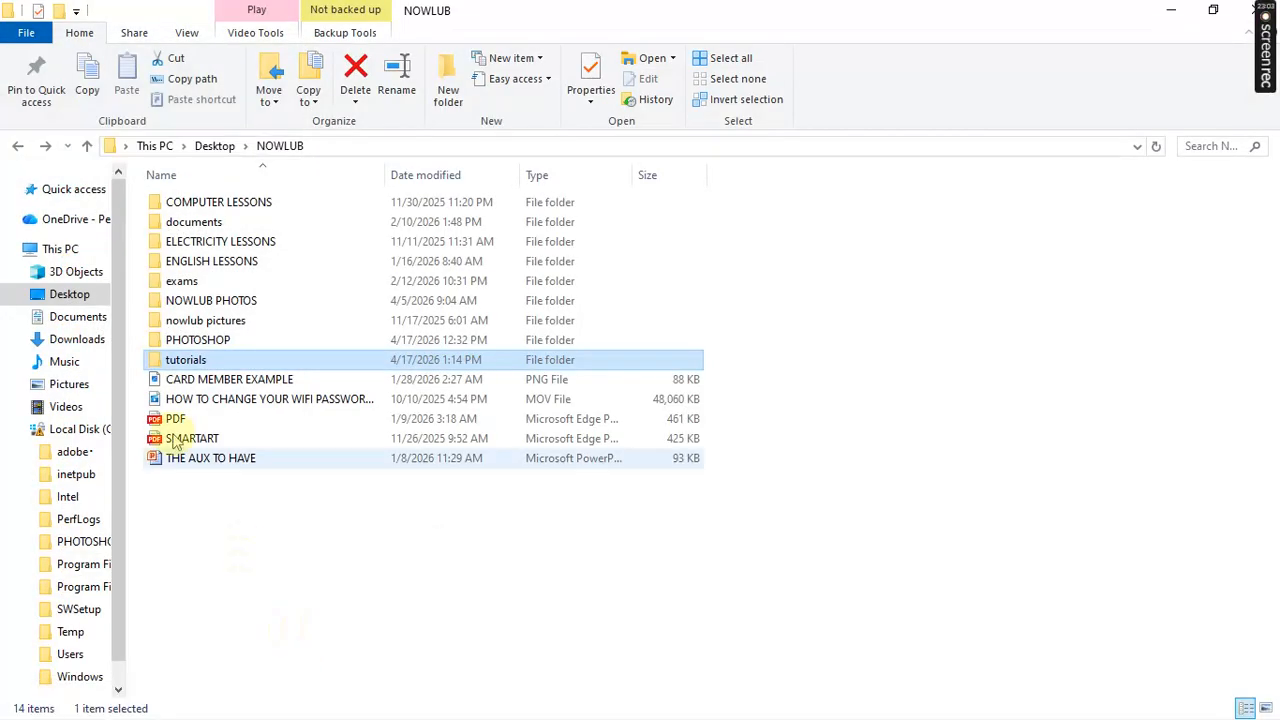
click(82, 340)
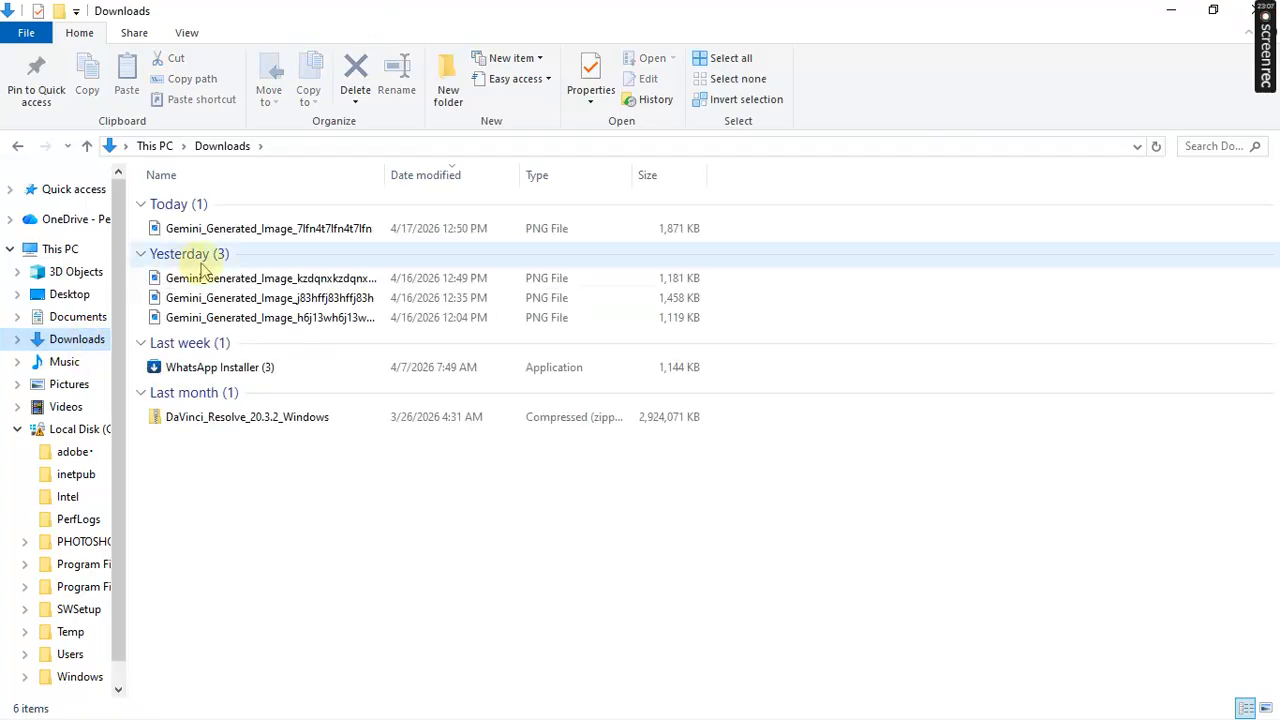
click(234, 322)
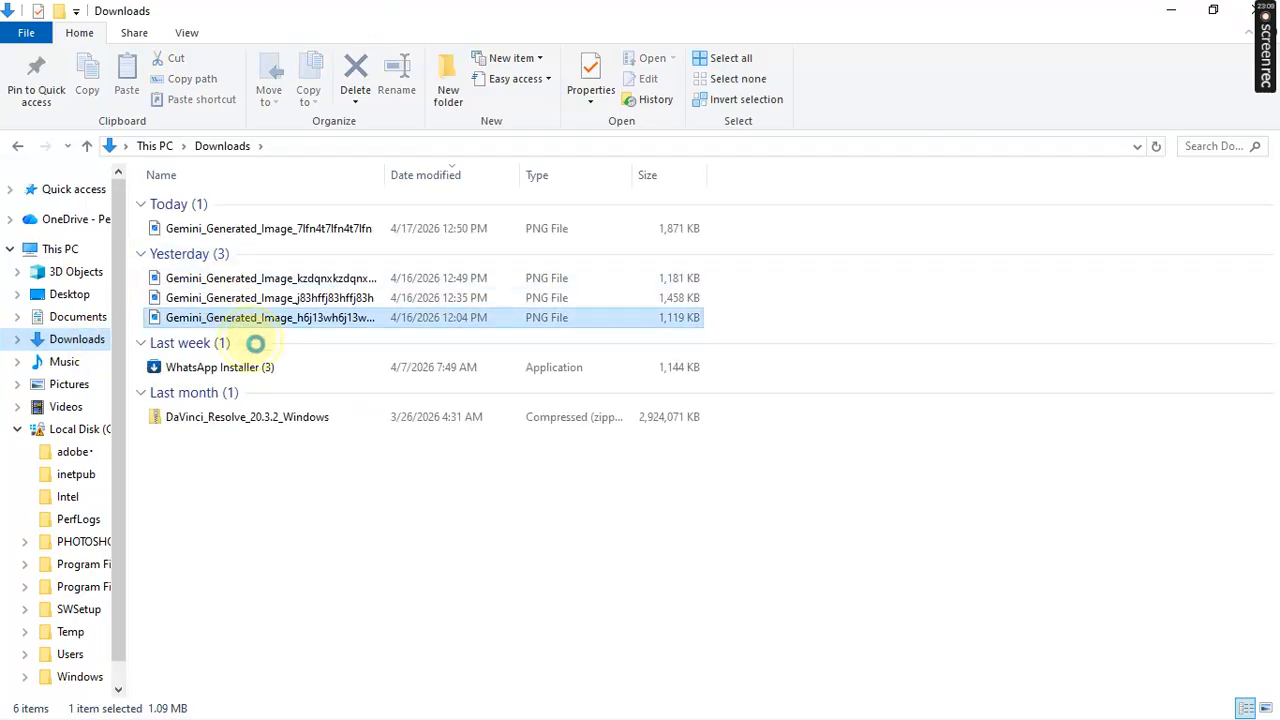
drag(268, 374, 313, 599)
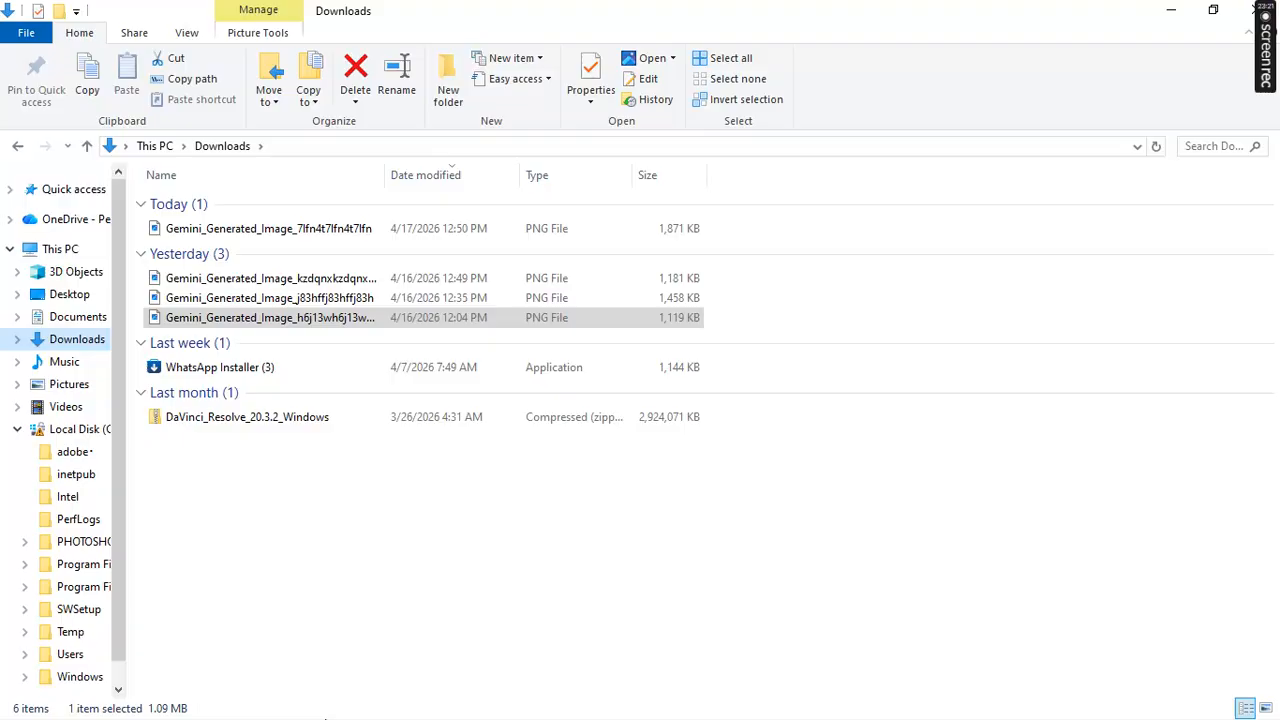
key(super)
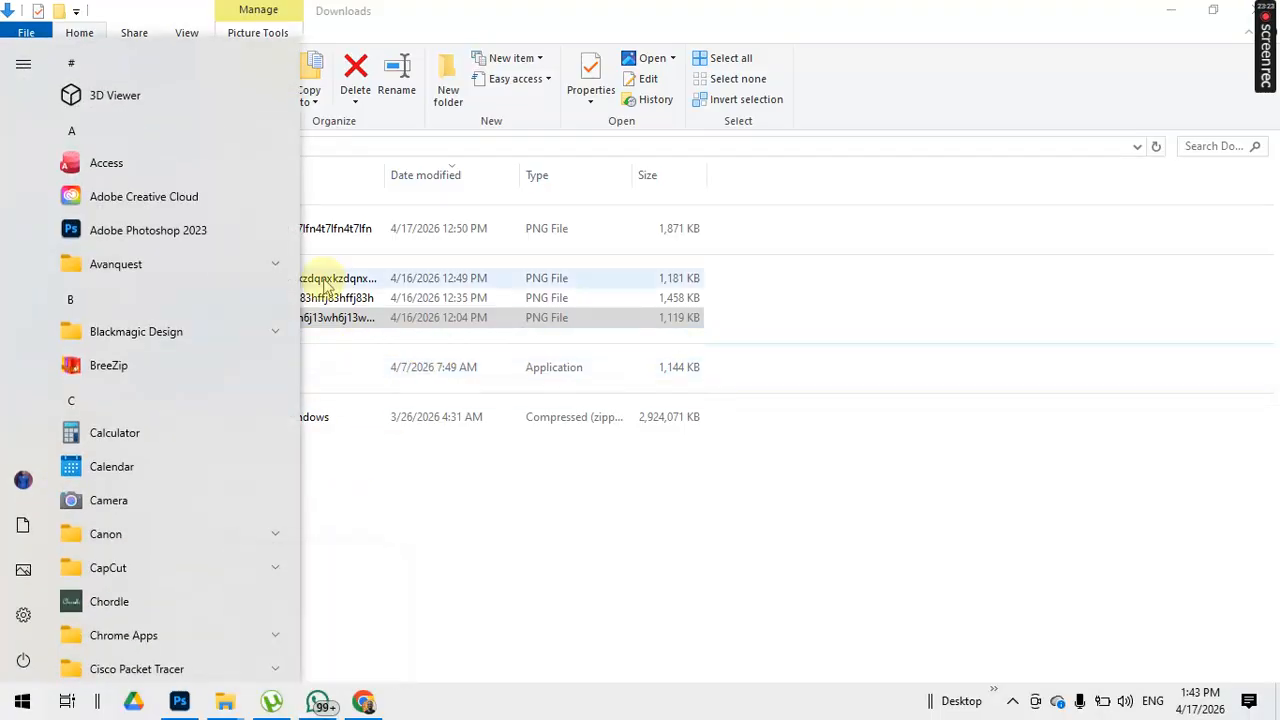
Step: Place the Gemini photo into Untitled-1 as a smart object, commit it, and zoom in
drag(349, 328, 214, 671)
drag(307, 551, 485, 430)
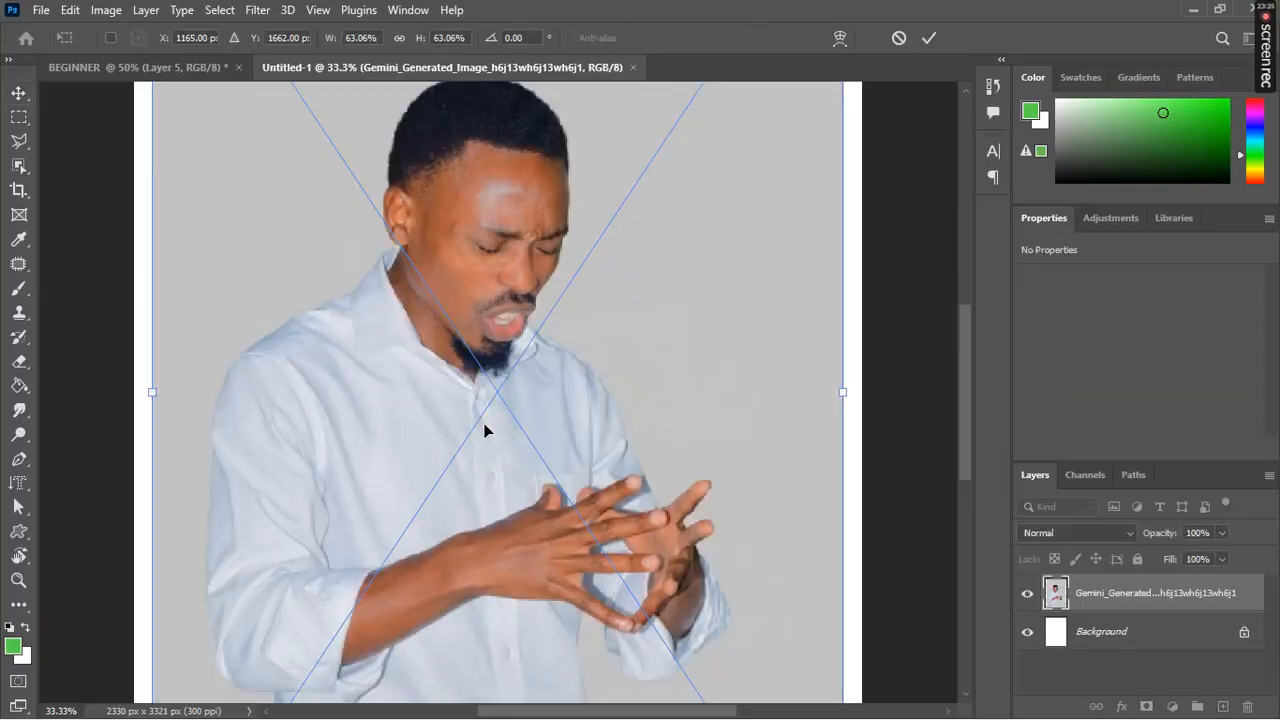
click(512, 358)
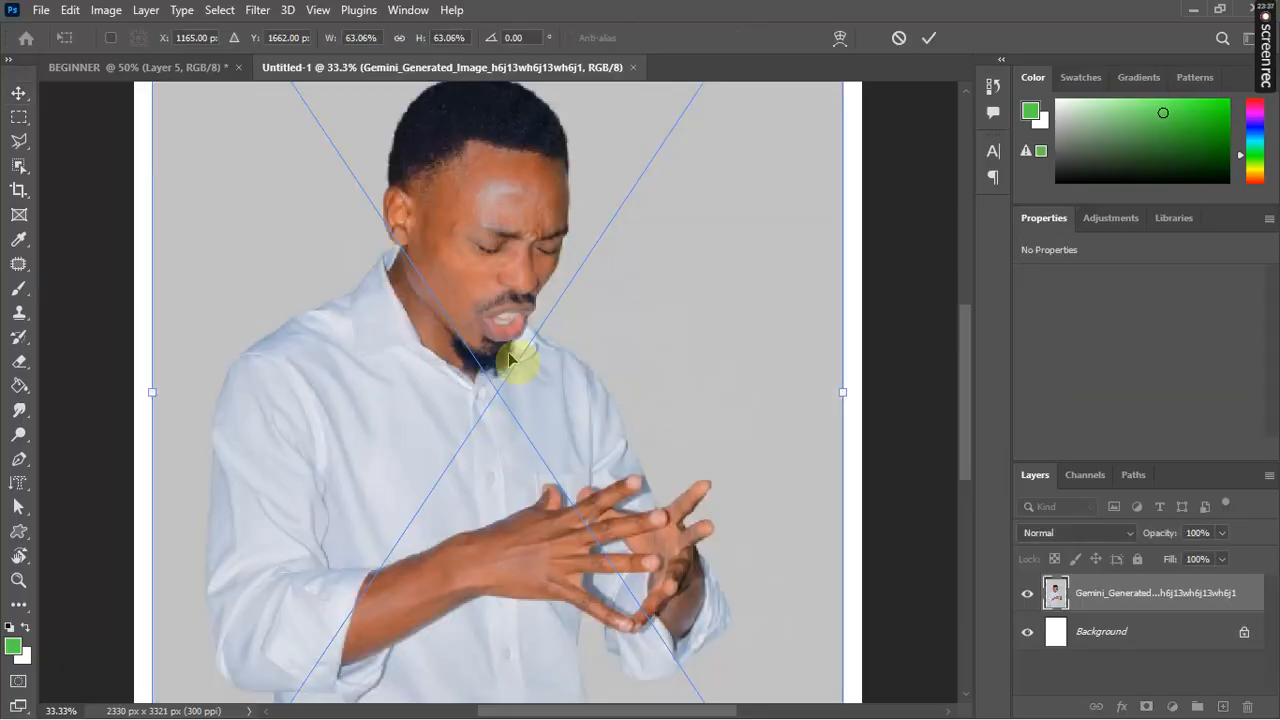
key(ctrl+minus)
key(ctrl+minus)
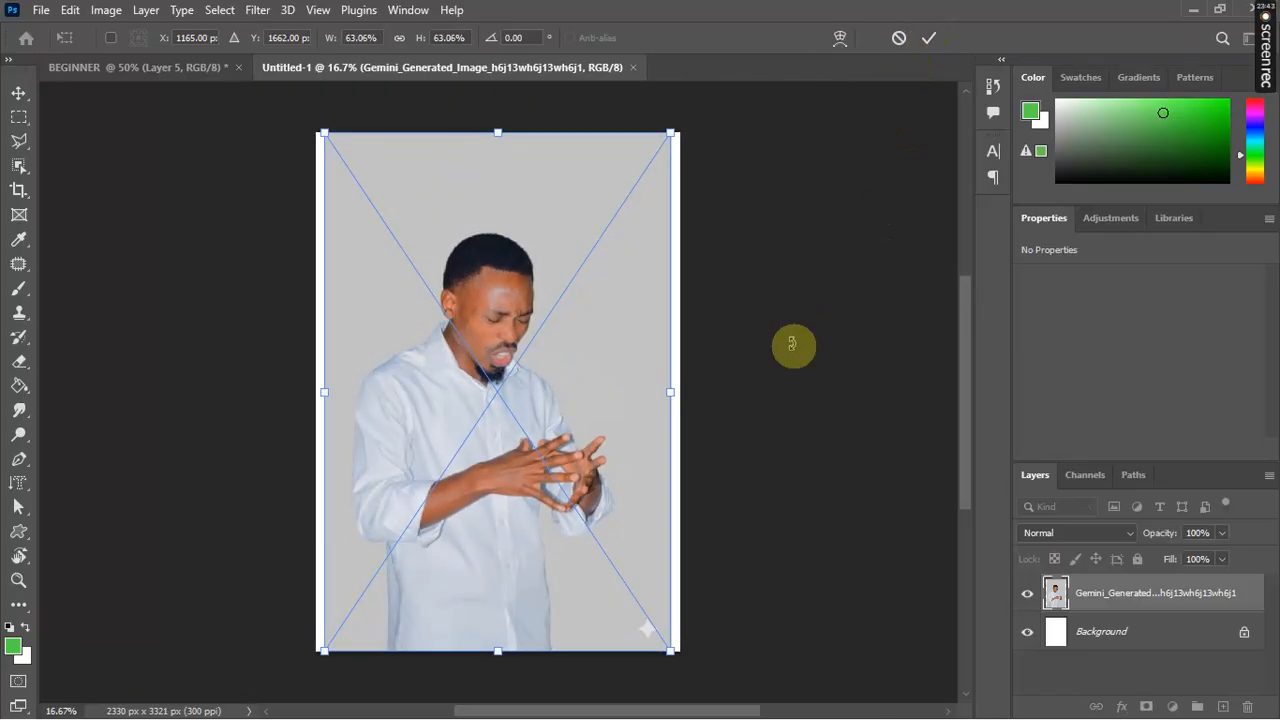
click(930, 39)
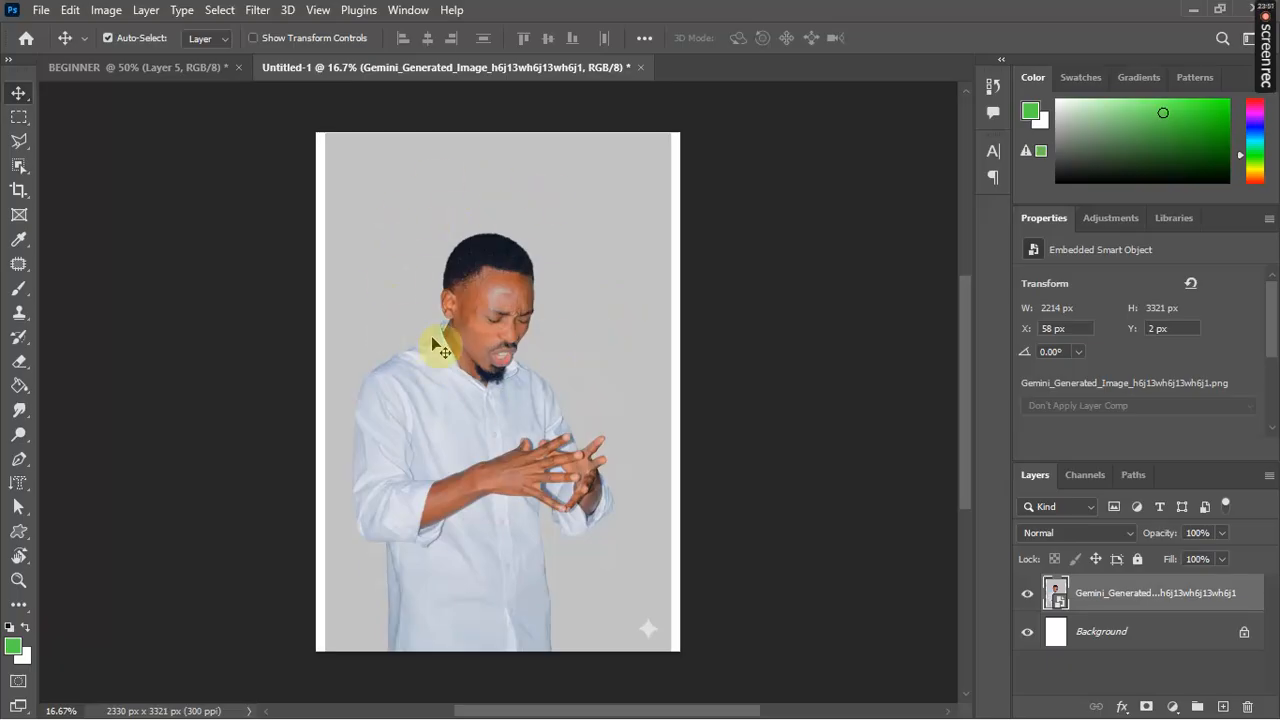
key(ctrl+plus)
key(ctrl+plus)
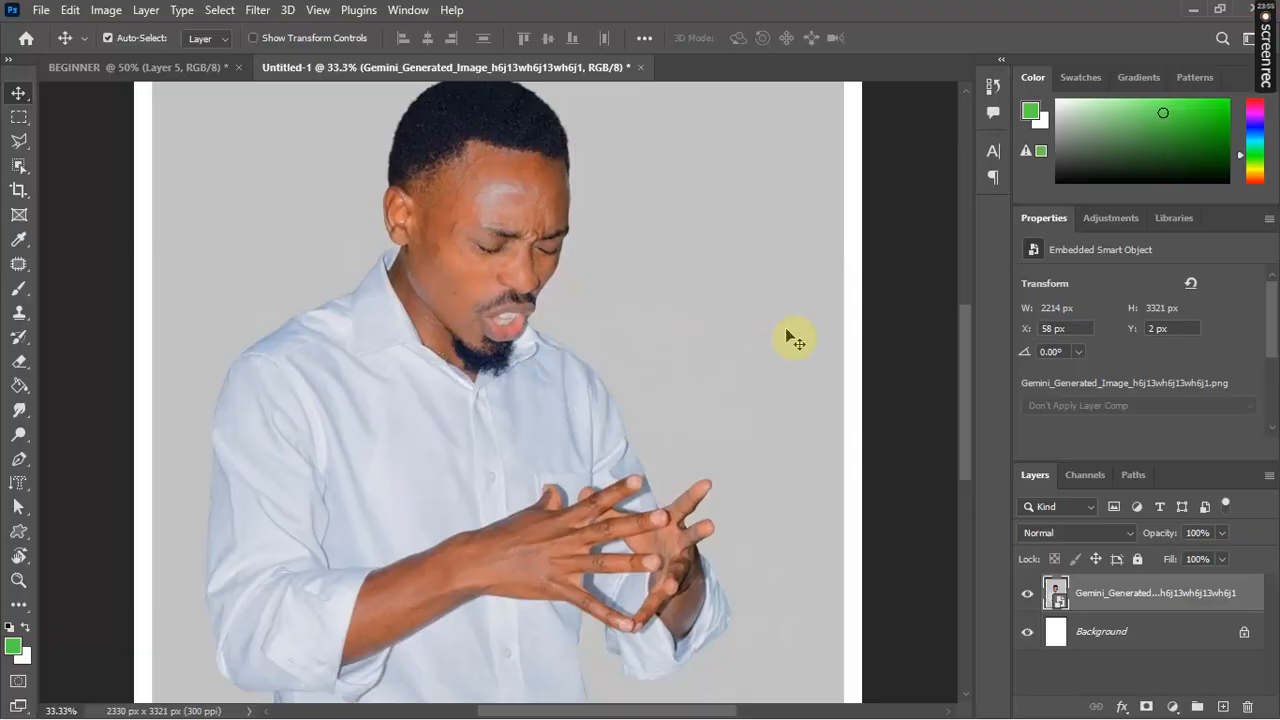
drag(962, 426, 960, 383)
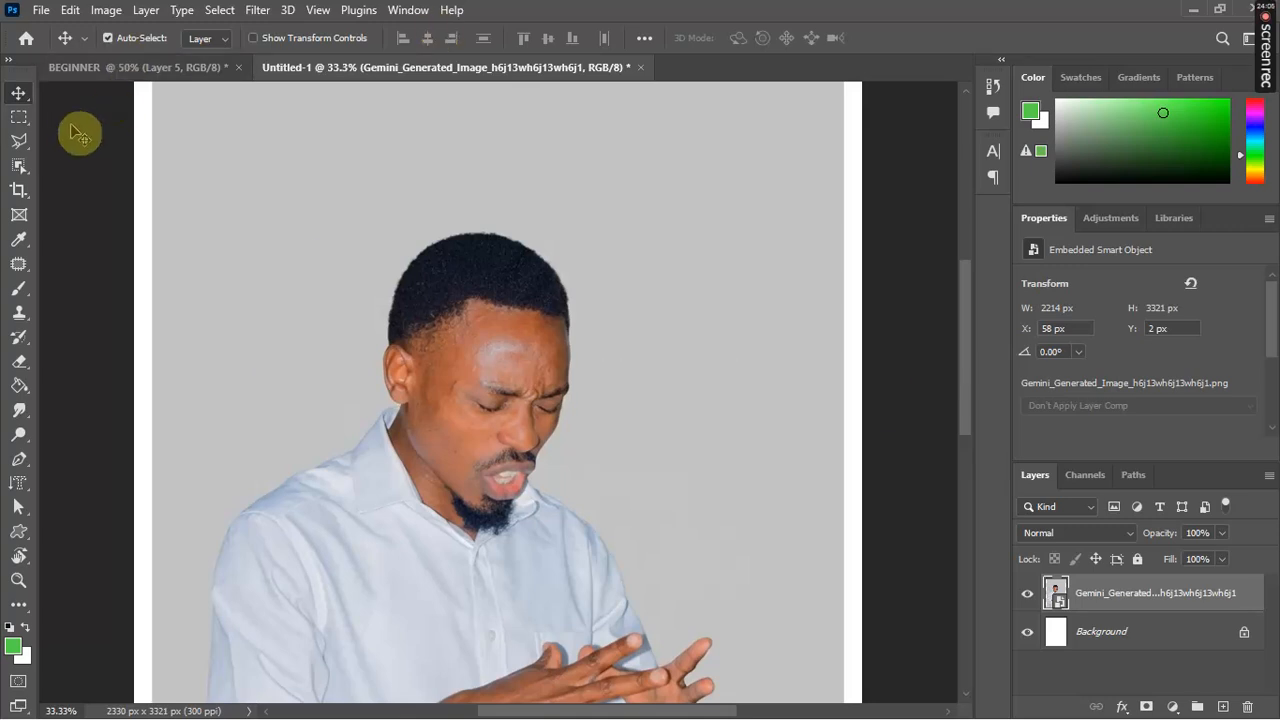
Step: With the Polygonal Lasso, trace from the top-left of the head across the top of the hair
click(20, 144)
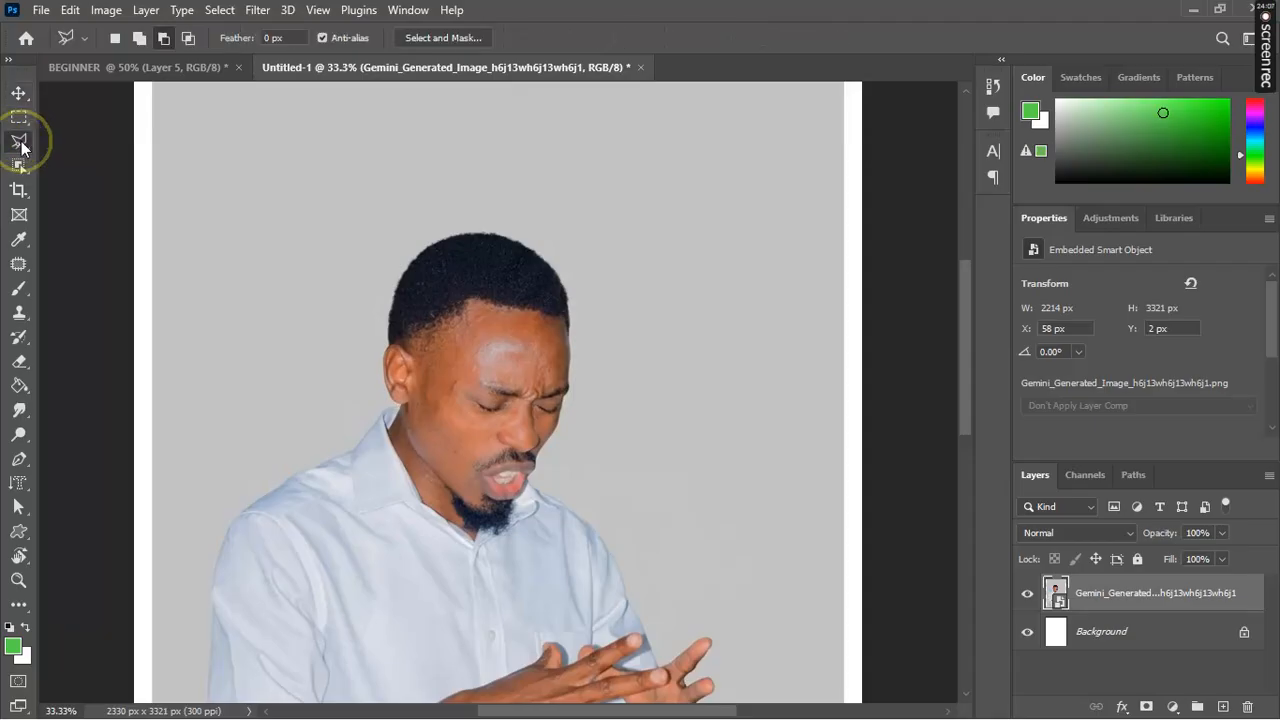
click(414, 256)
click(430, 246)
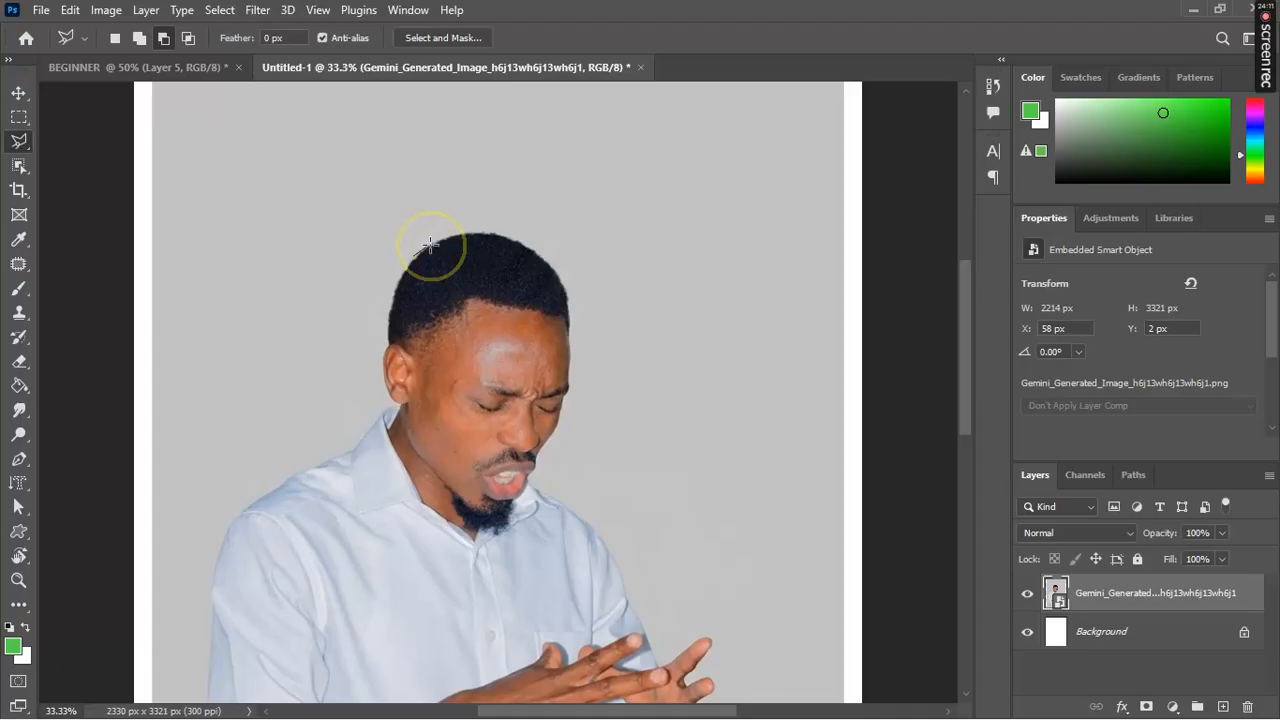
click(458, 237)
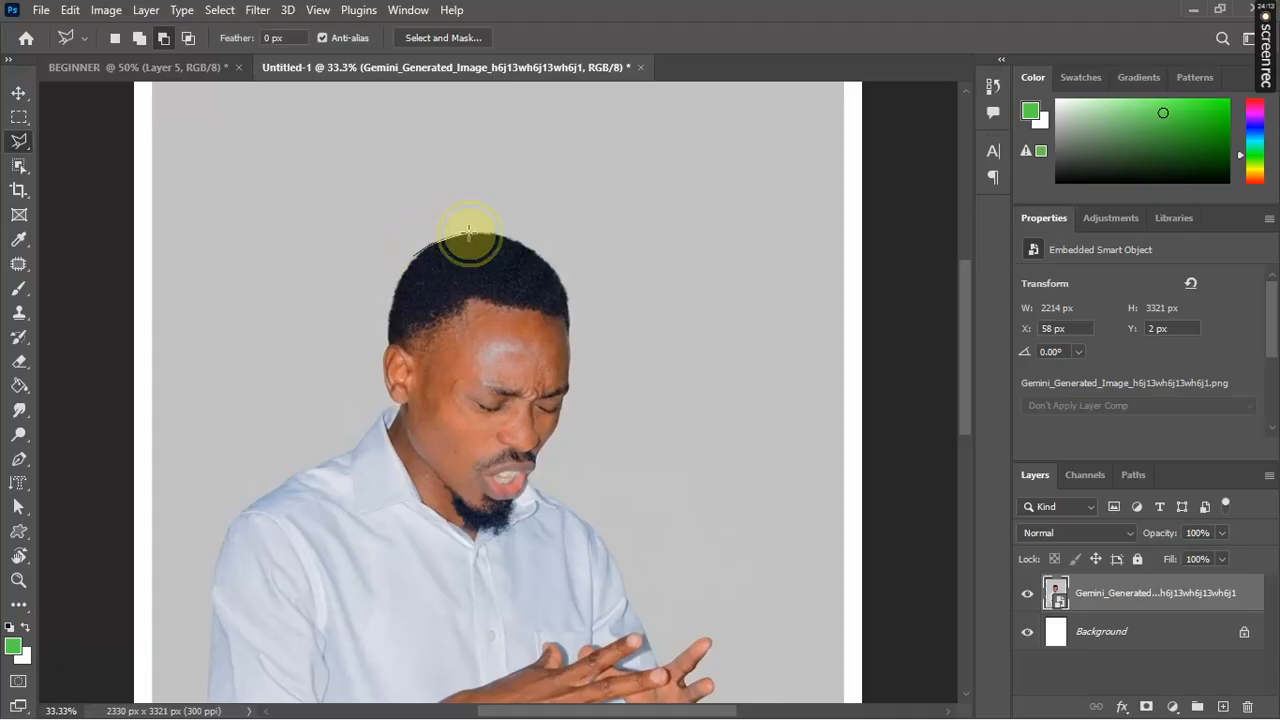
click(469, 234)
click(483, 234)
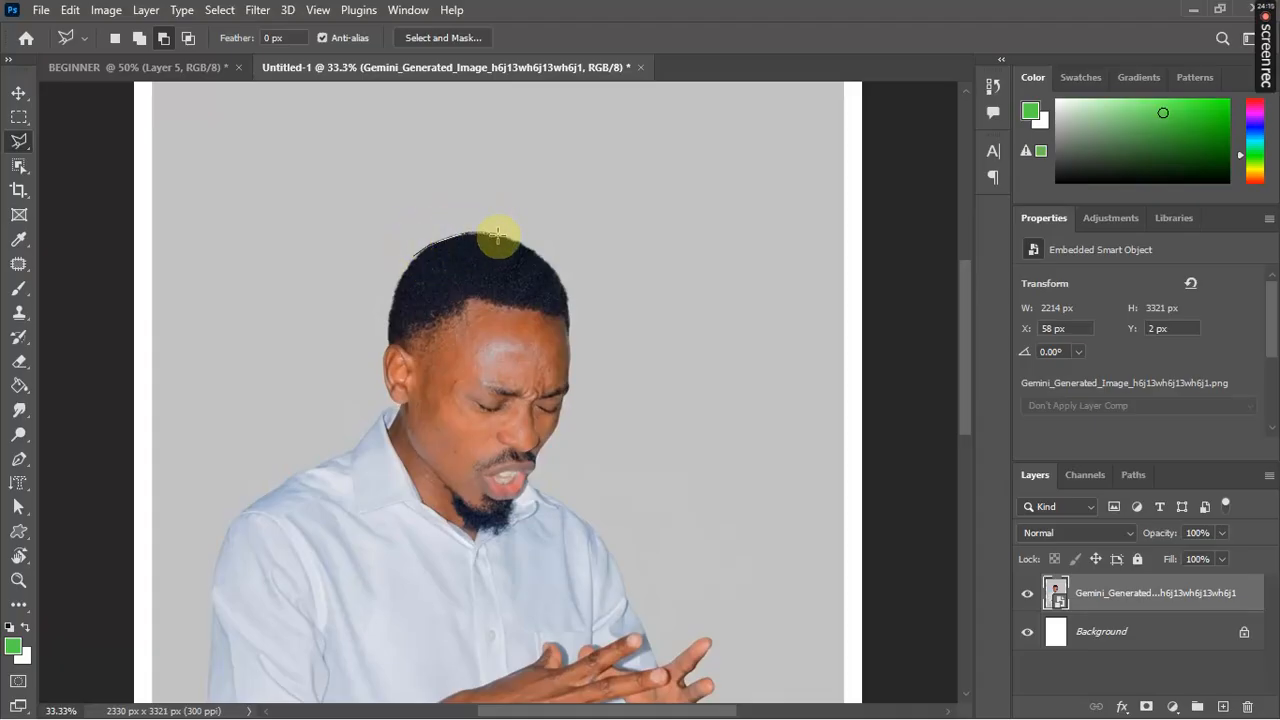
click(498, 236)
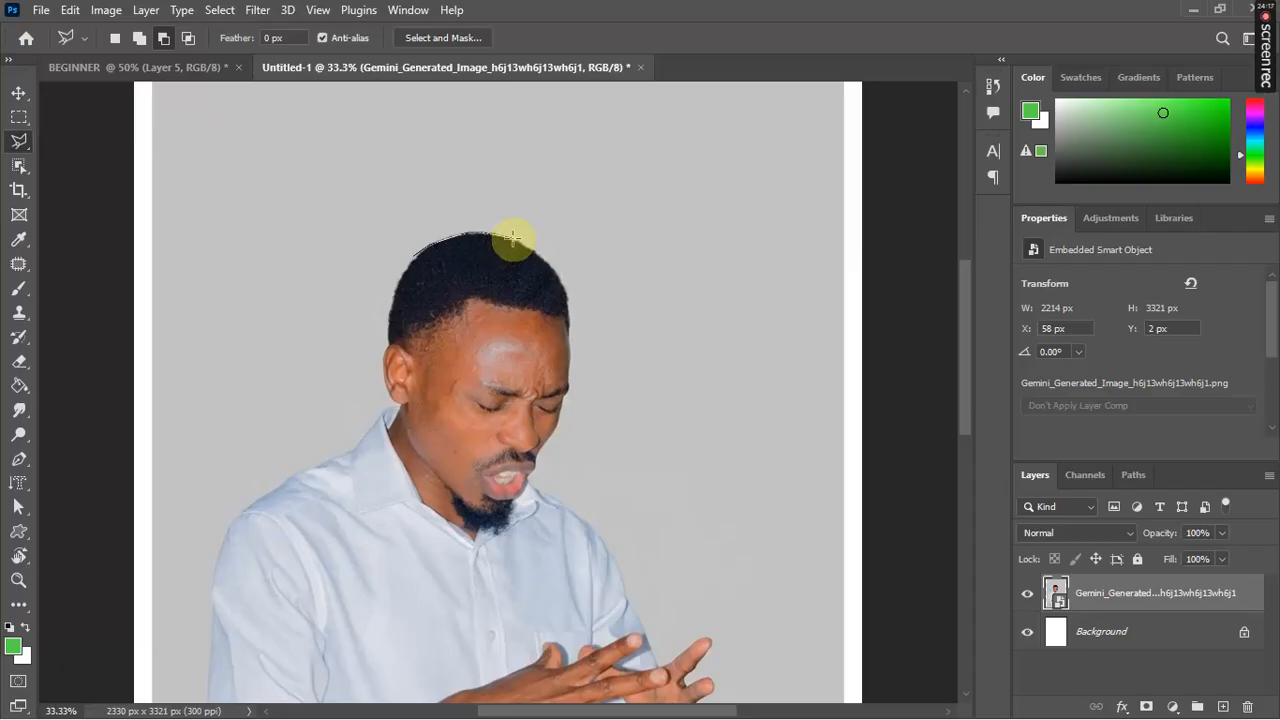
click(515, 238)
click(529, 251)
click(530, 250)
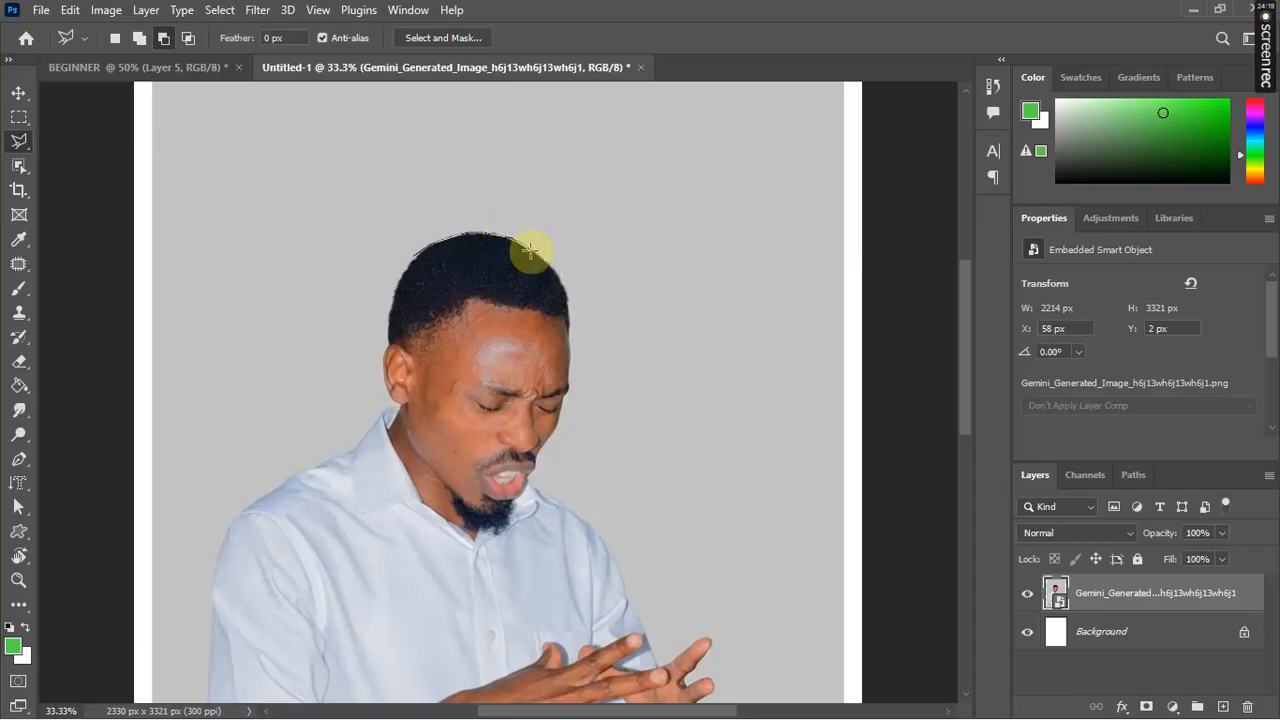
click(530, 250)
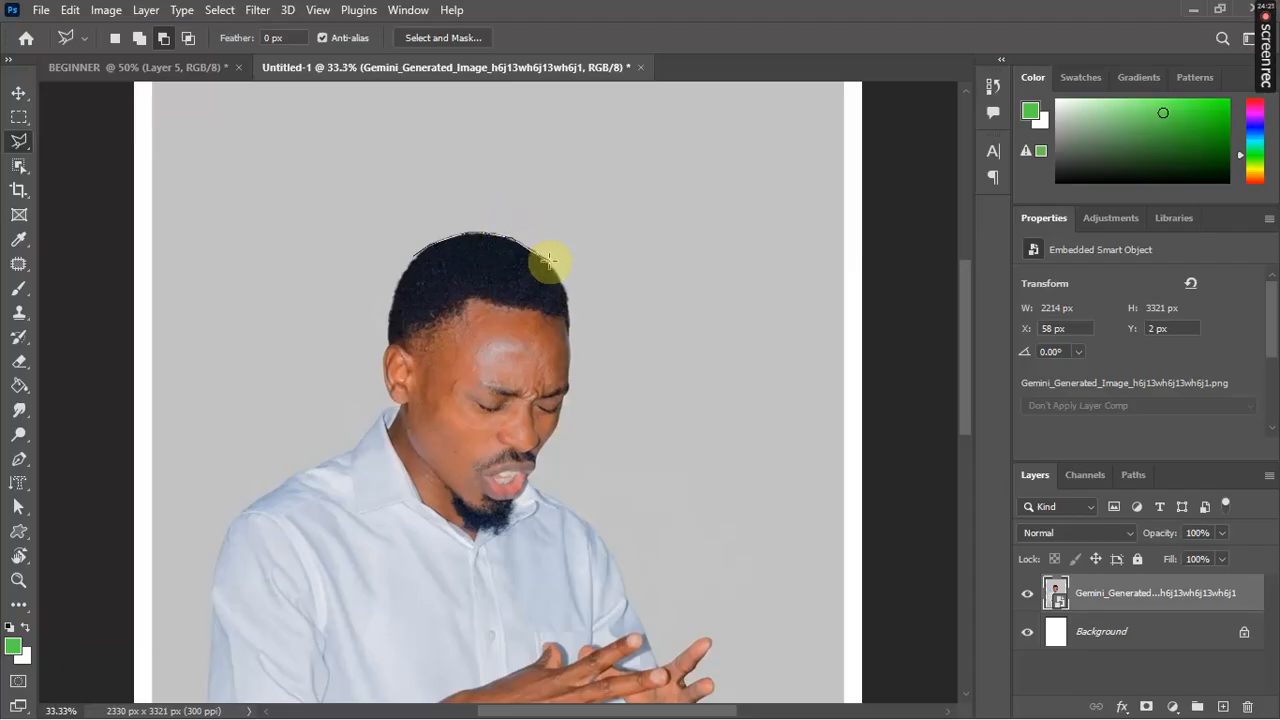
Step: Continue the selection down the right edge of the man's hair
click(549, 261)
click(548, 261)
click(554, 269)
click(556, 271)
click(558, 285)
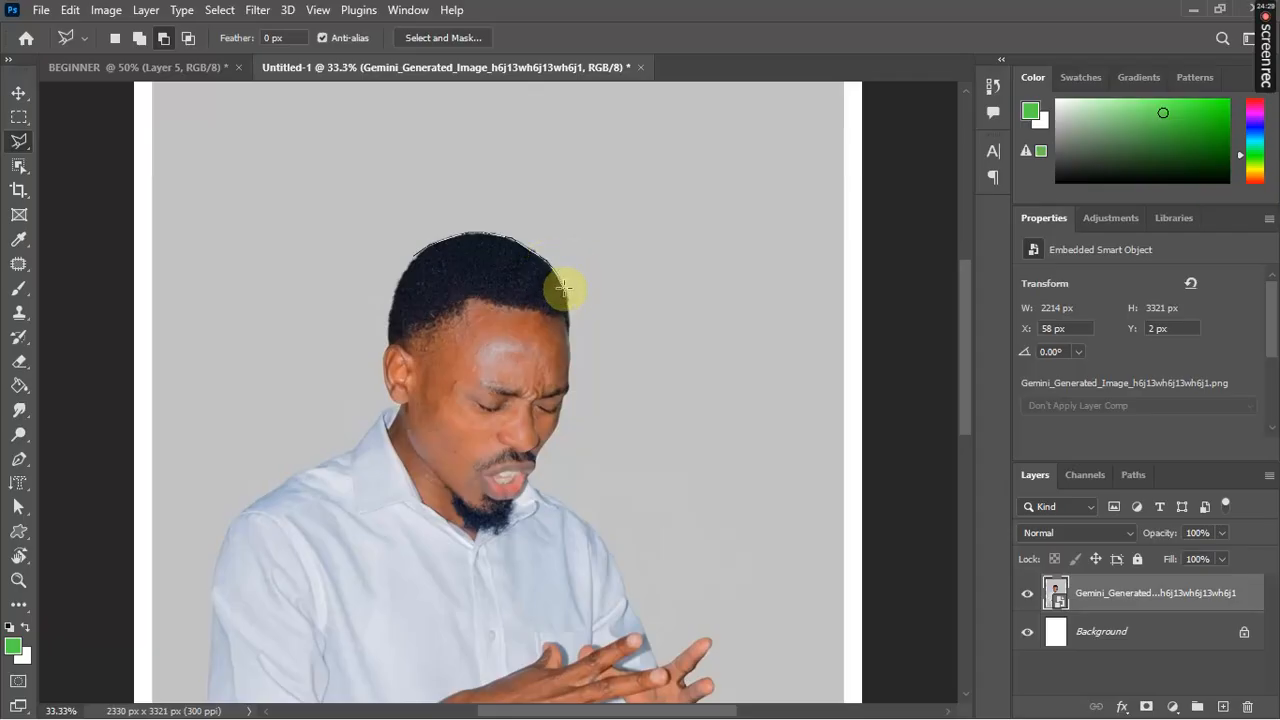
click(564, 292)
click(569, 302)
click(570, 304)
click(569, 304)
click(566, 297)
click(571, 320)
click(570, 326)
click(570, 341)
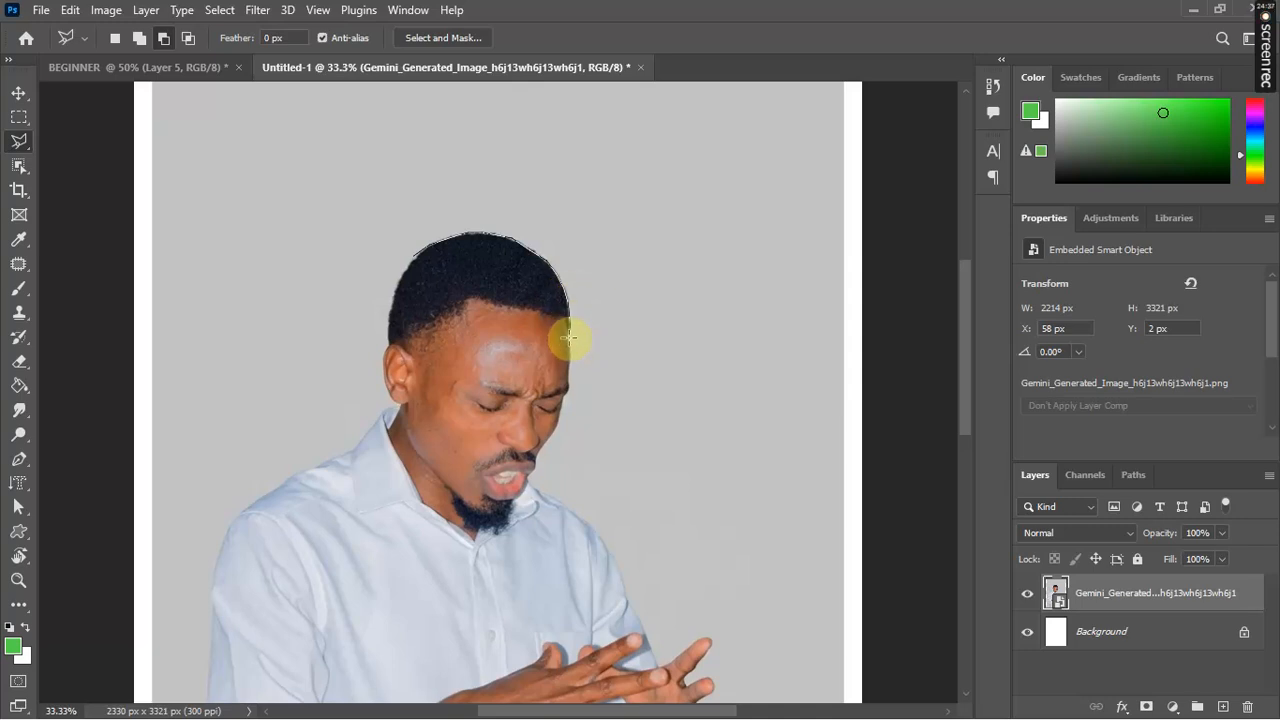
click(570, 344)
click(568, 355)
Step: Trace down the face to the chin, out to the top-right background, and close the selection
click(568, 375)
click(567, 390)
click(562, 401)
click(558, 418)
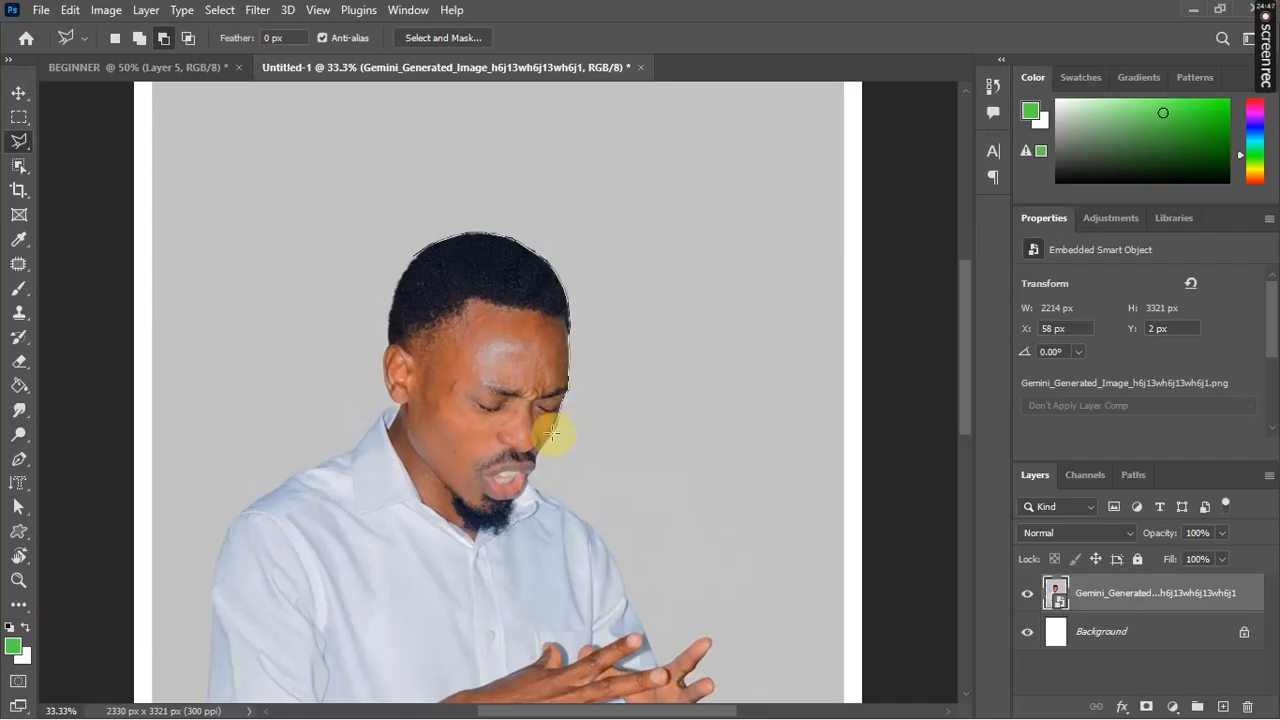
click(541, 456)
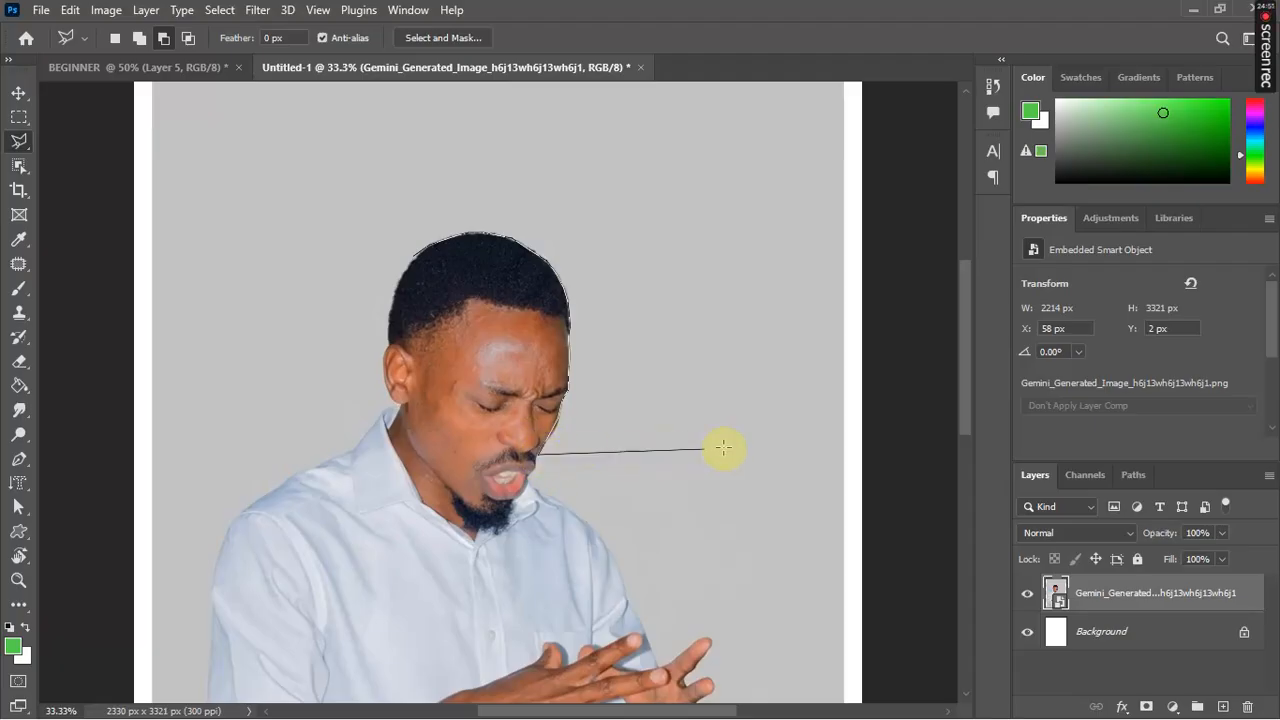
click(782, 460)
click(796, 88)
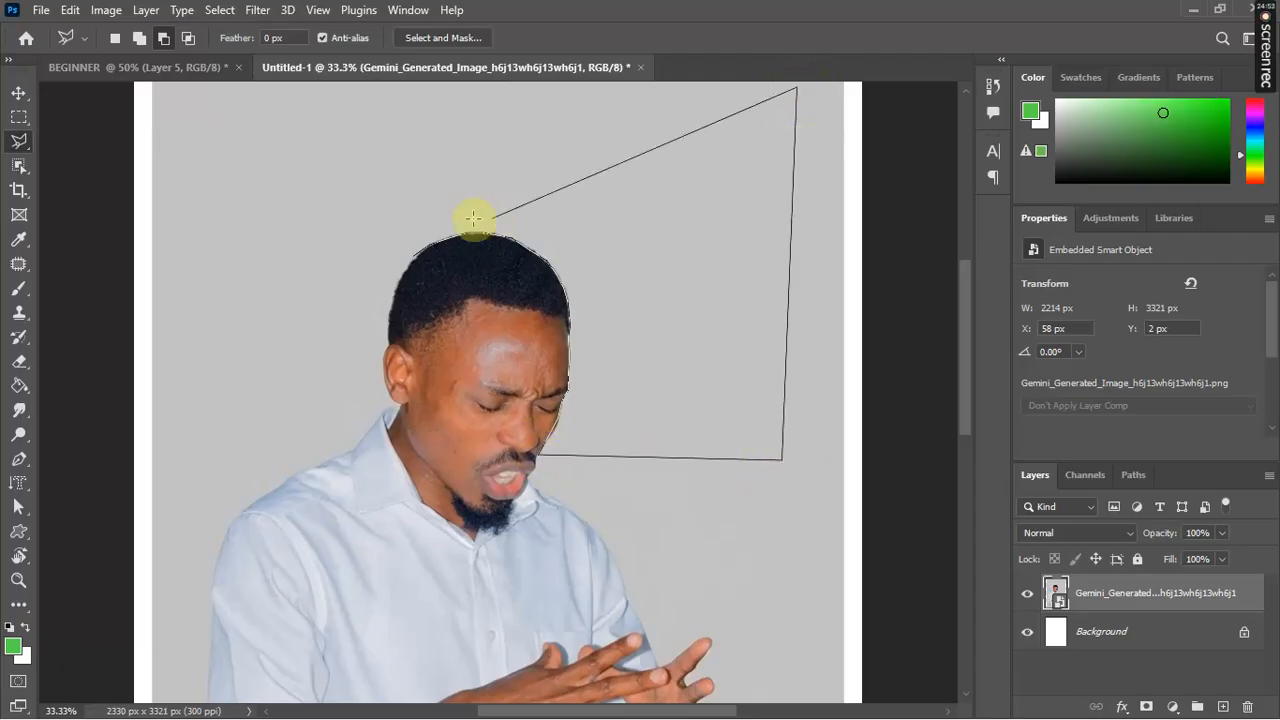
click(338, 203)
click(416, 262)
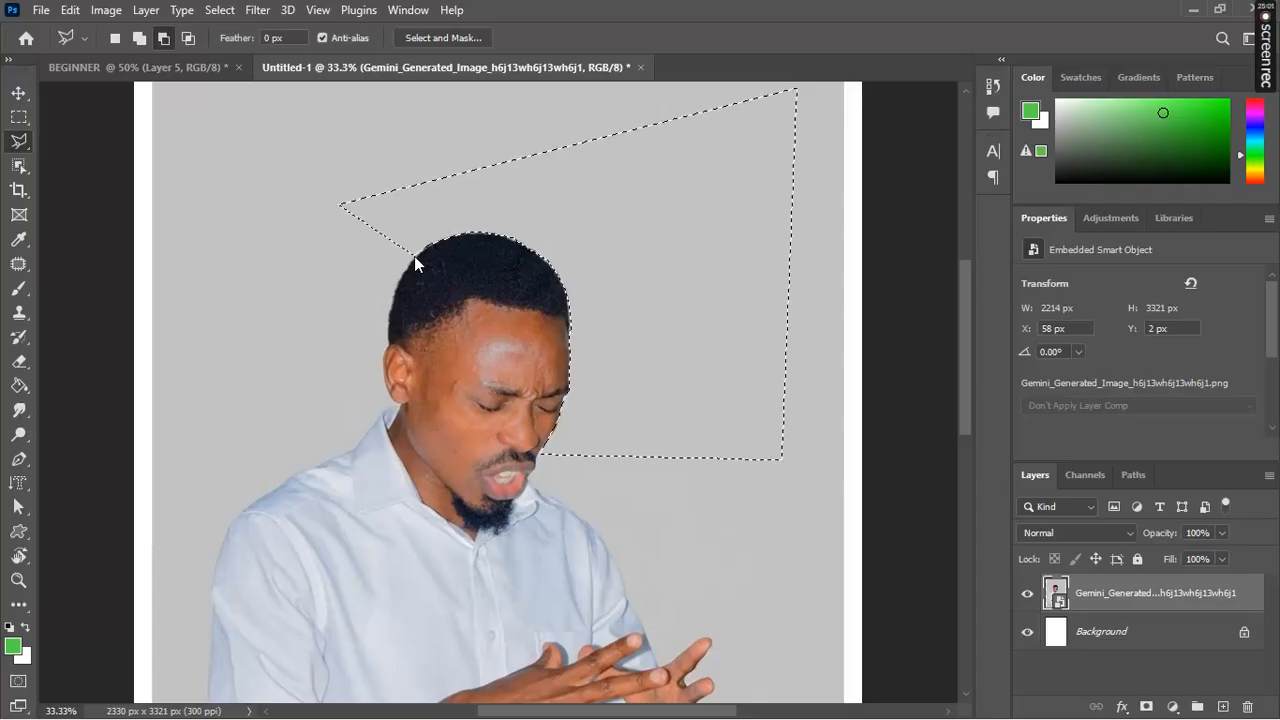
key(Delete)
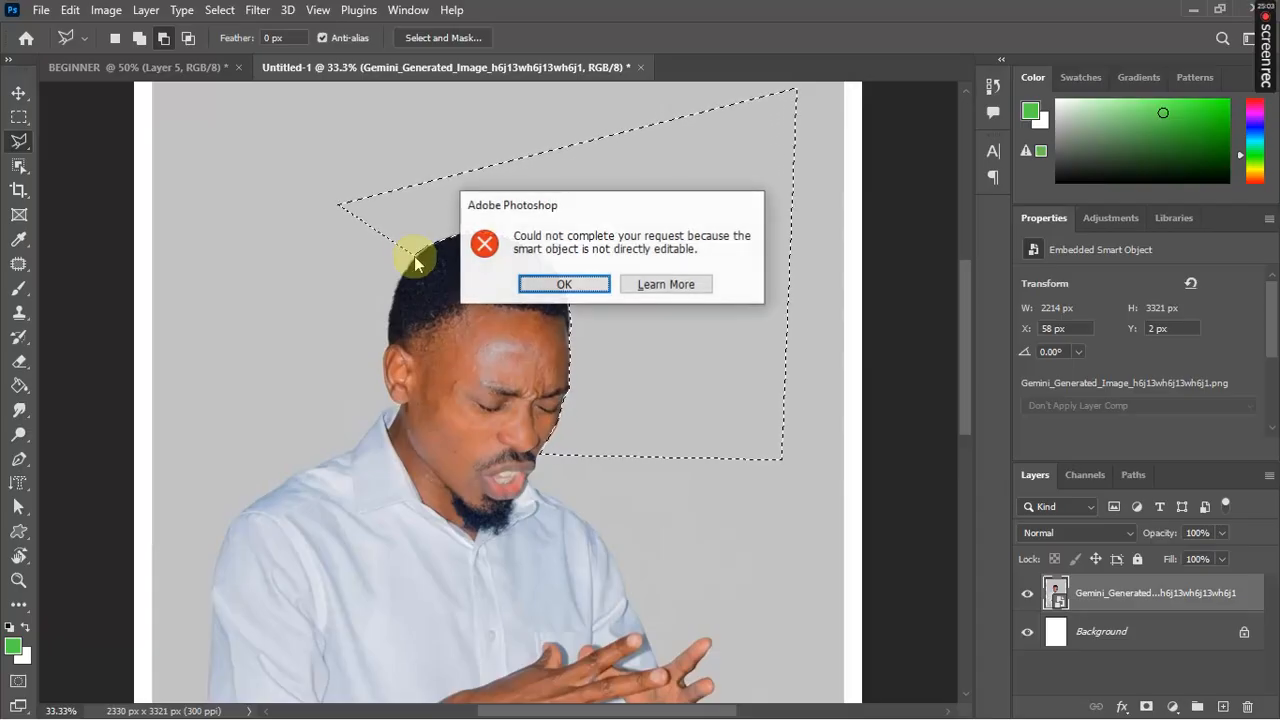
click(564, 285)
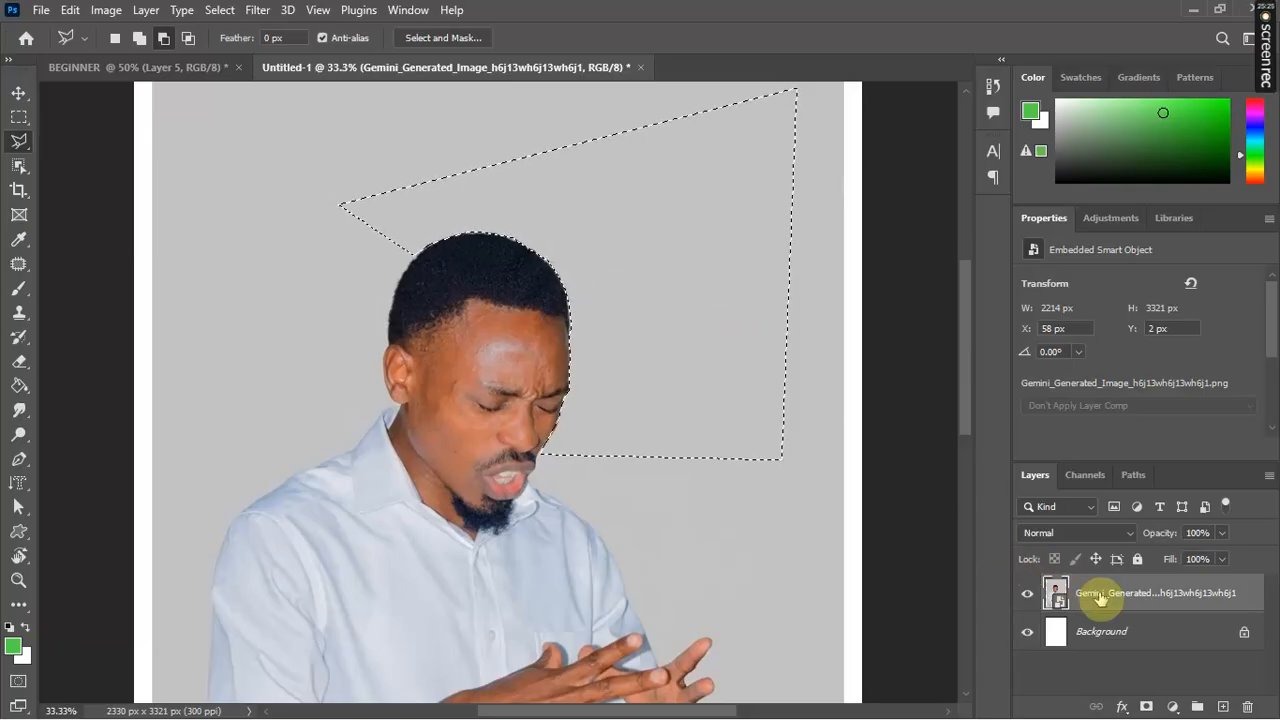
click(1068, 597)
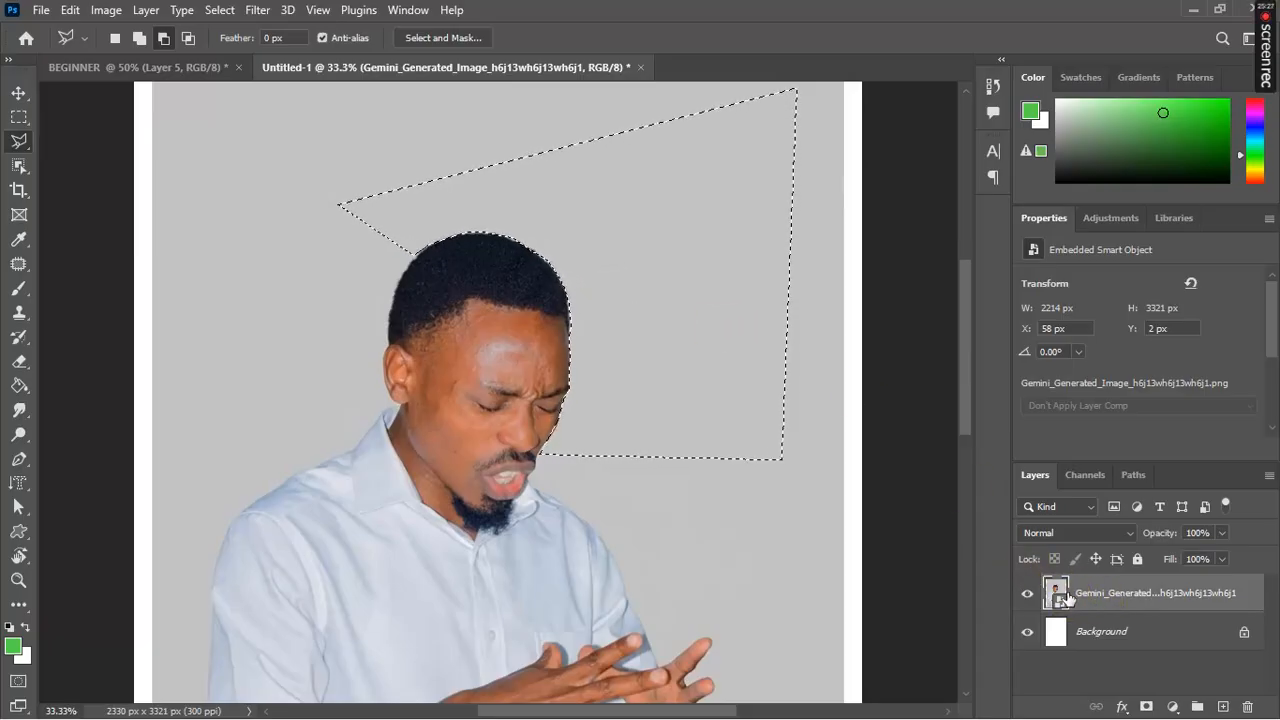
Step: Rasterize the man's photo smart object into a plain pixel layer
right_click(1067, 597)
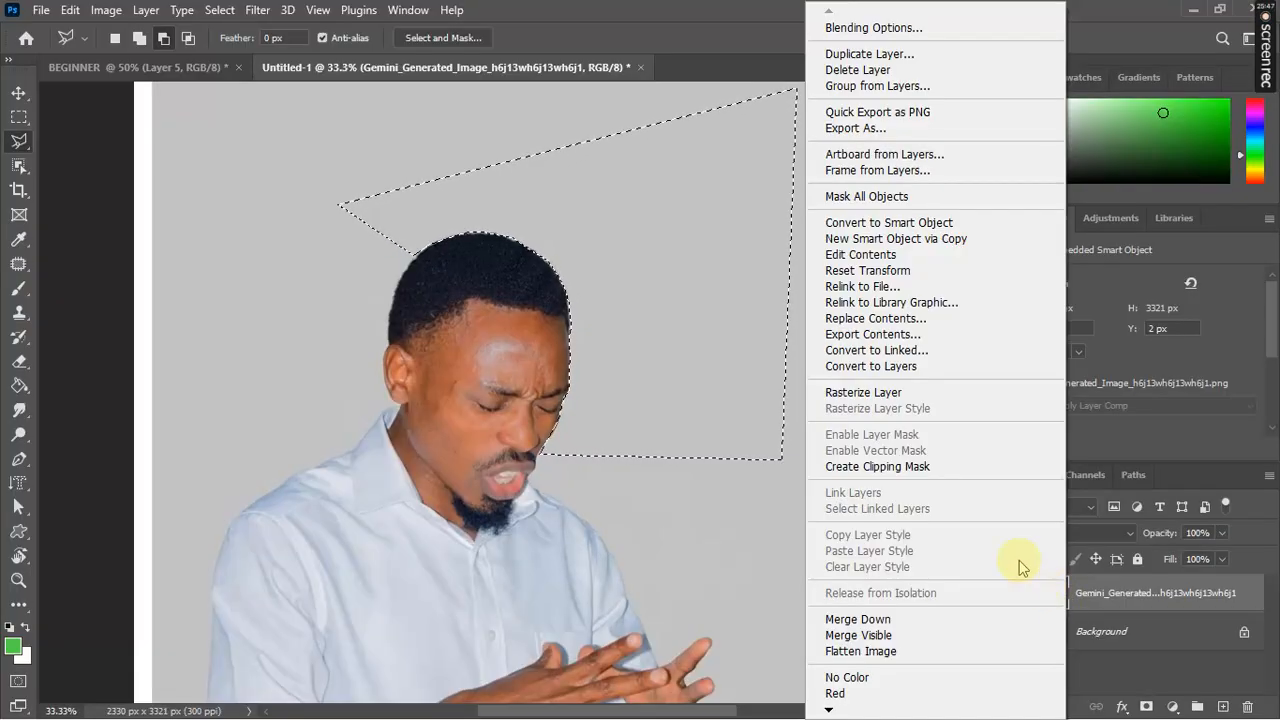
click(911, 397)
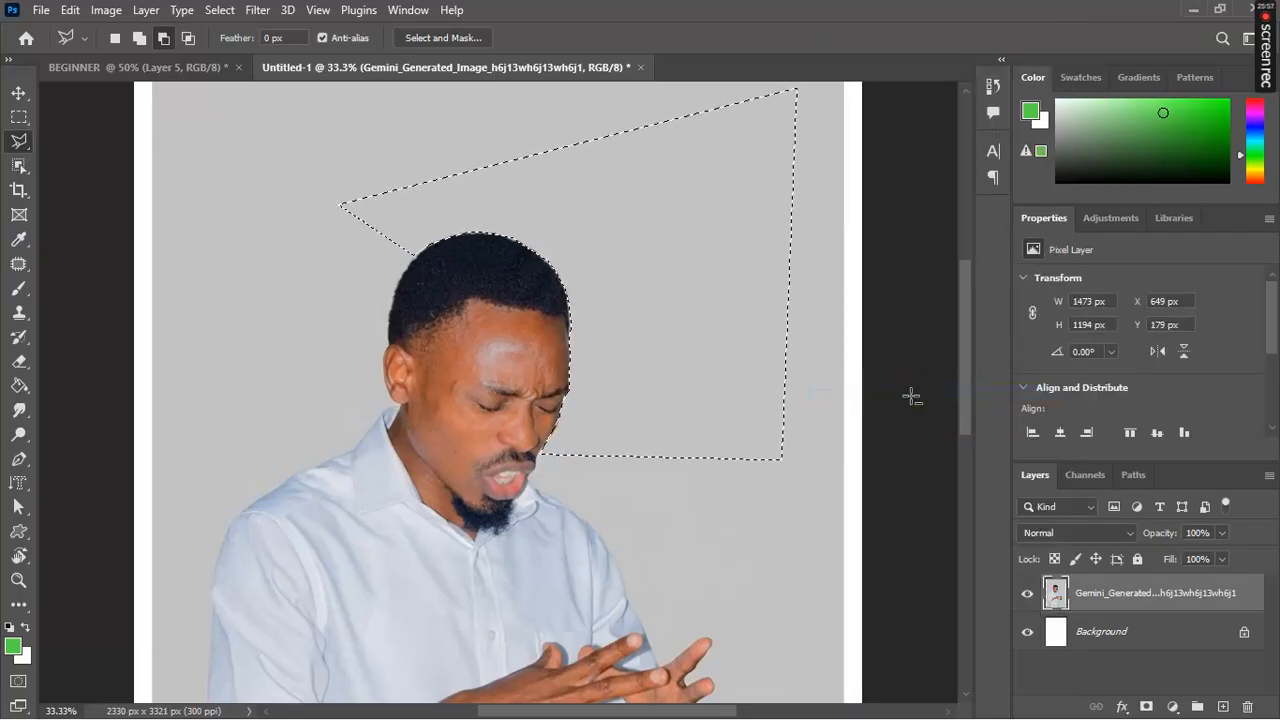
click(792, 435)
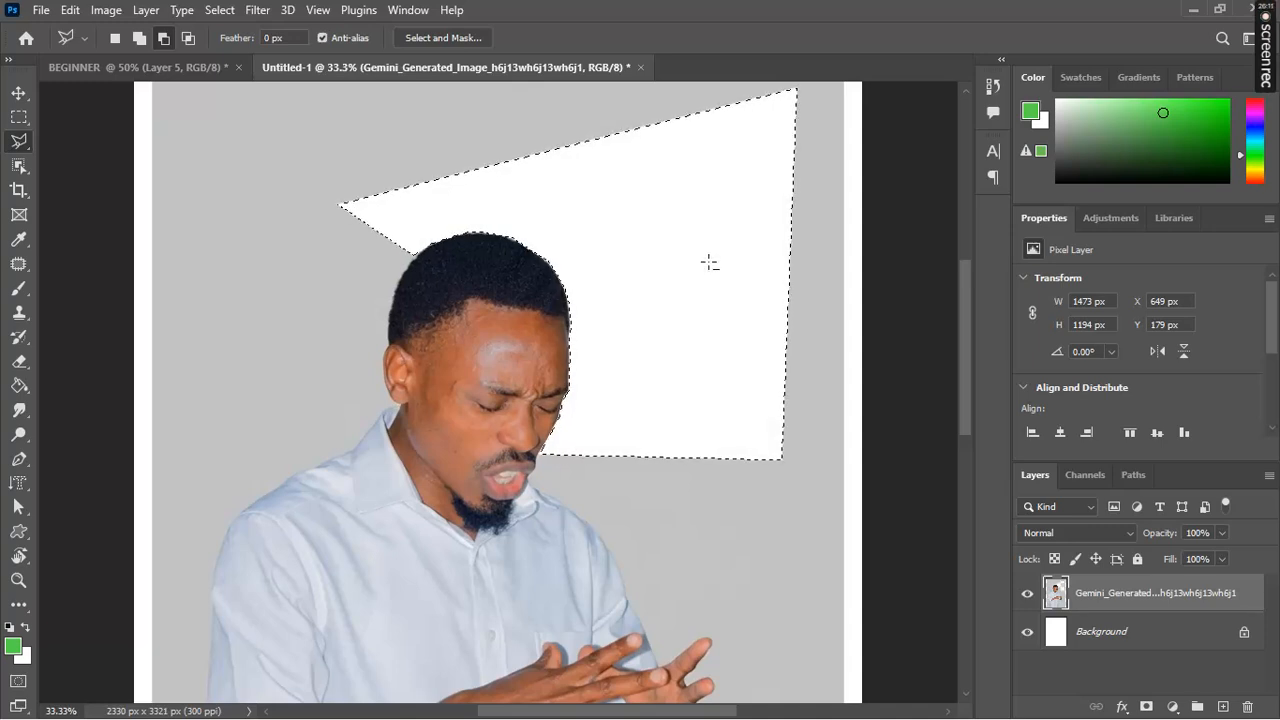
click(708, 270)
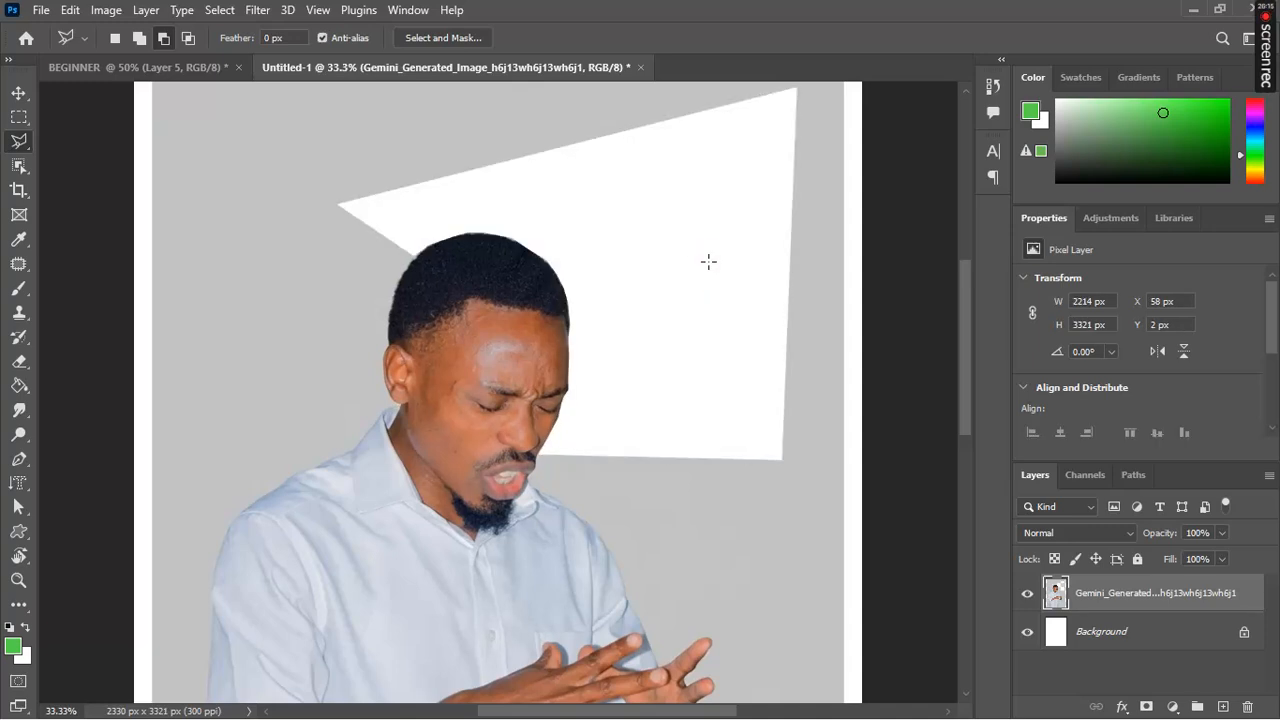
key(ctrl+plus)
key(ctrl+plus)
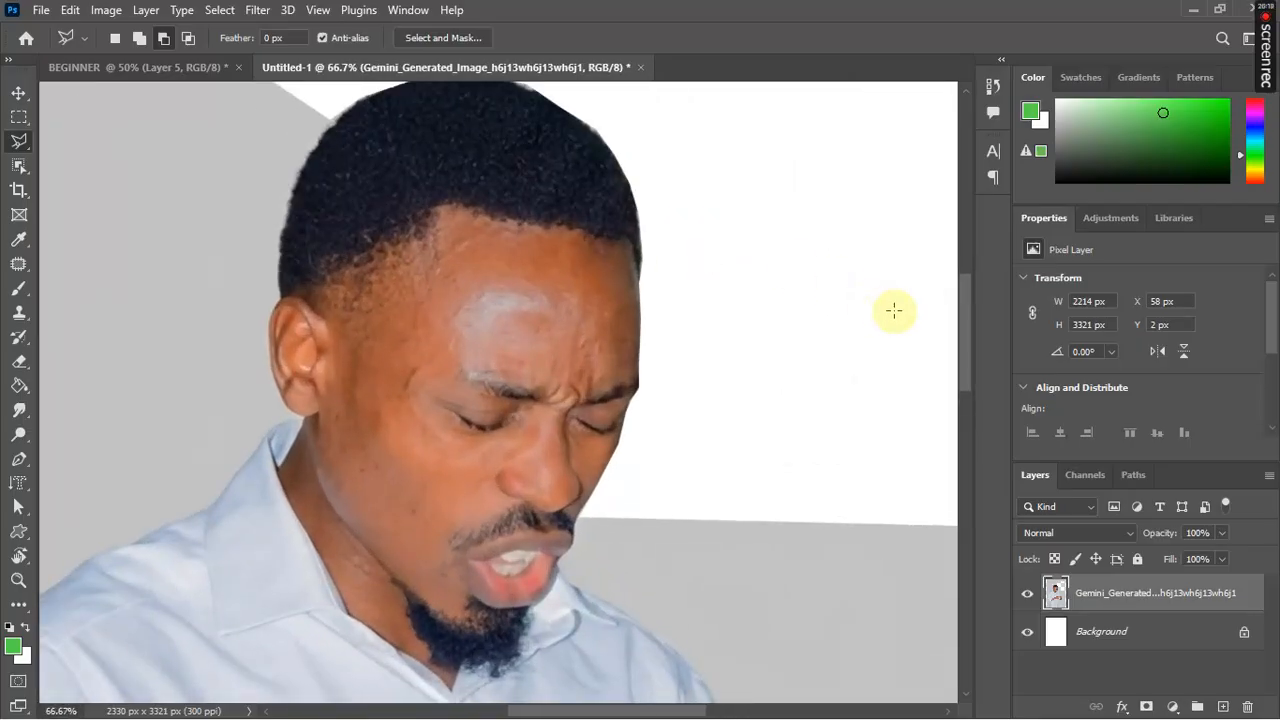
drag(966, 357, 968, 330)
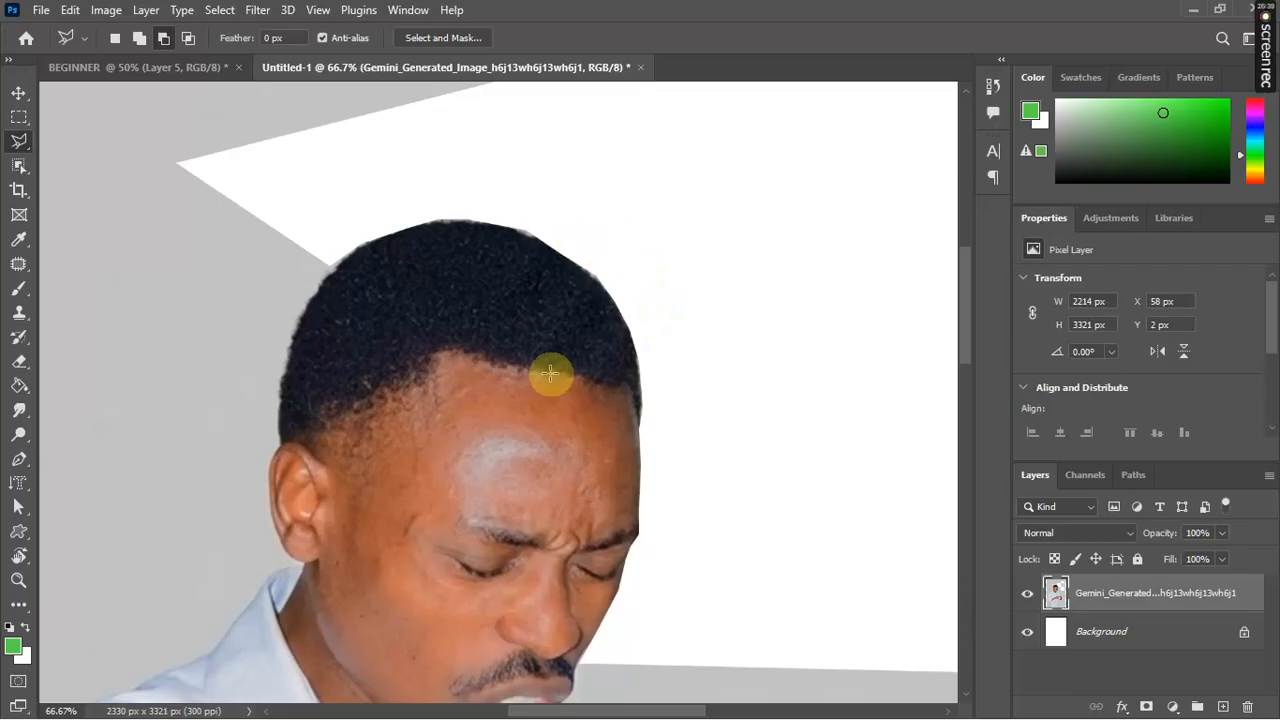
key(ctrl+minus)
key(ctrl+minus)
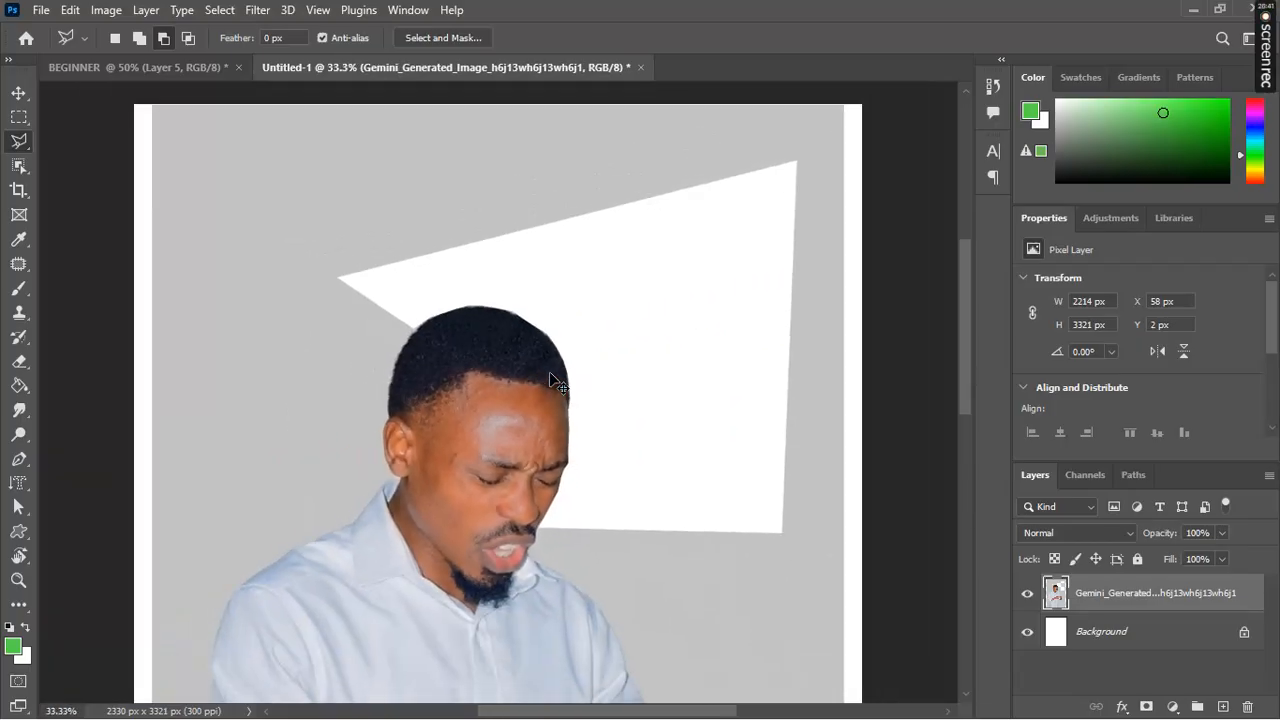
key(ctrl+minus)
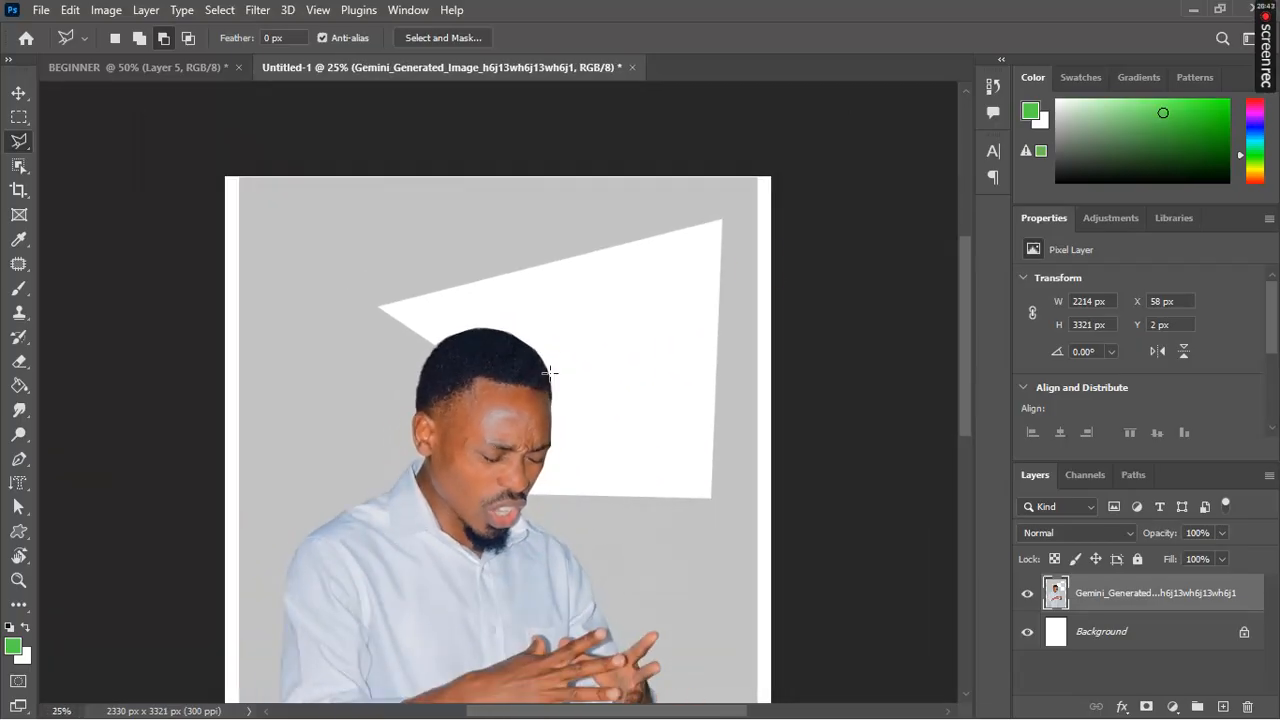
Step: Outline a small polygonal area at the hairline, then clear that selection
drag(966, 302, 928, 333)
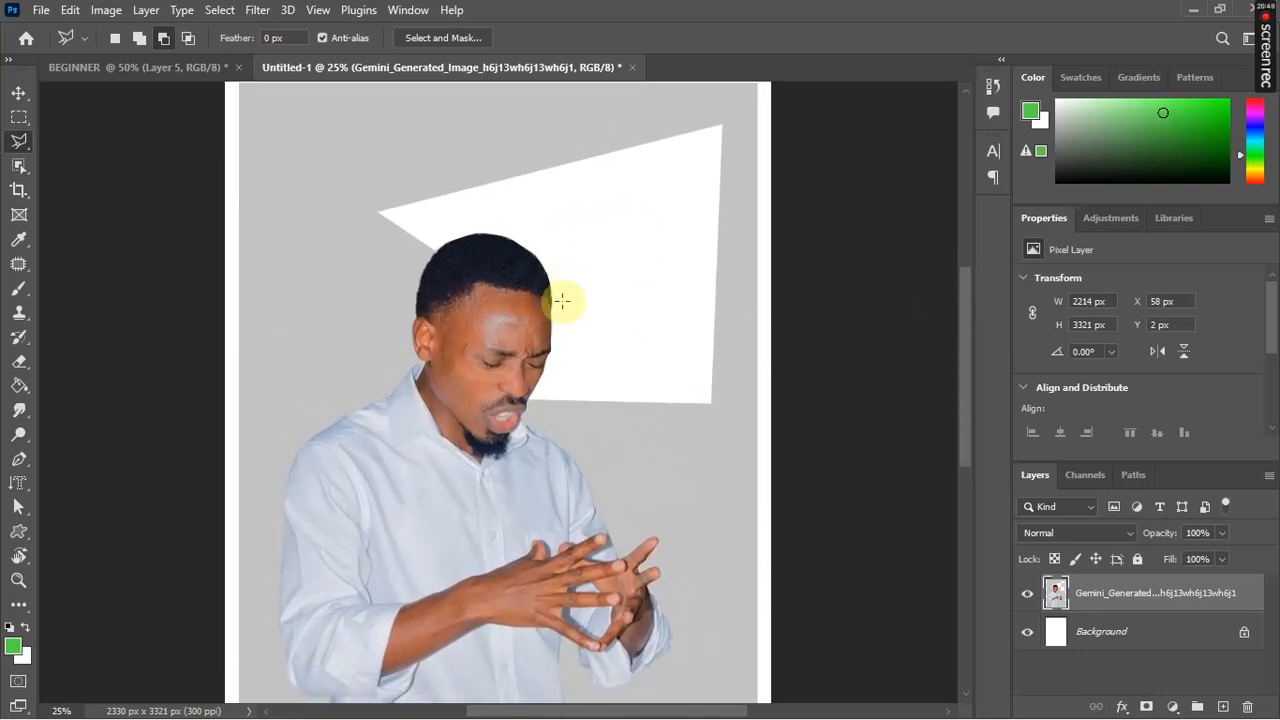
click(433, 251)
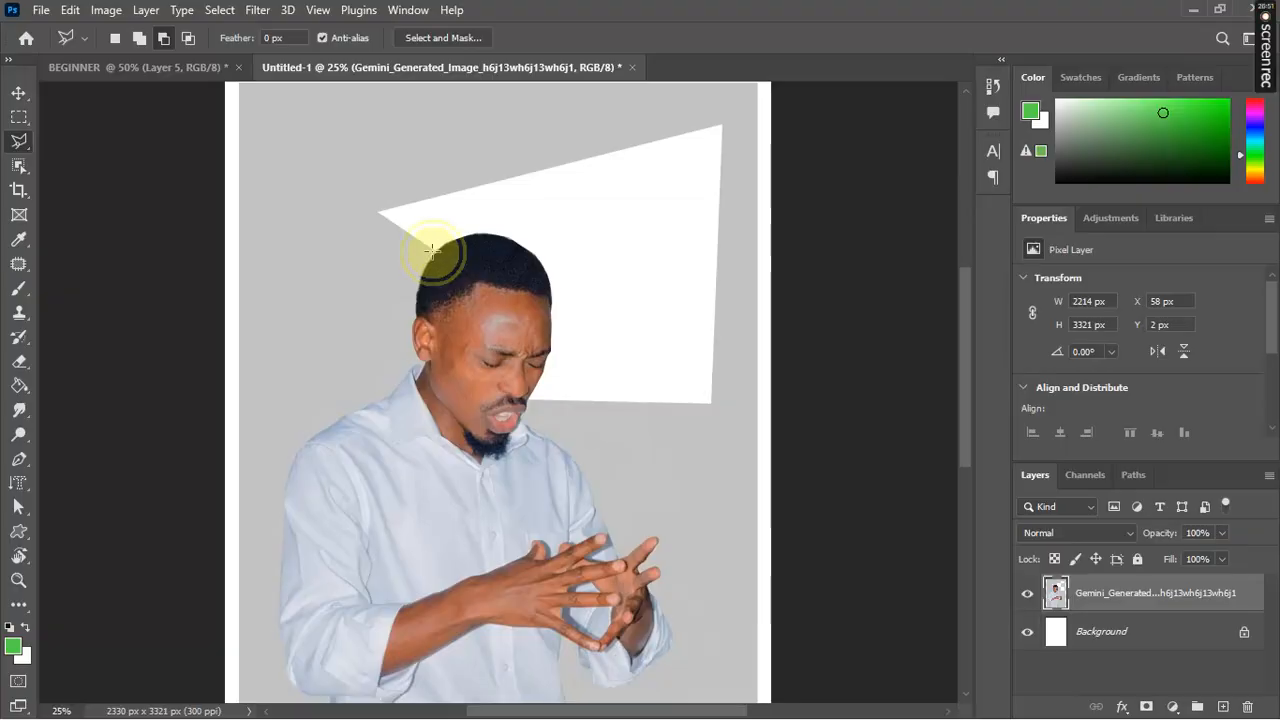
click(420, 282)
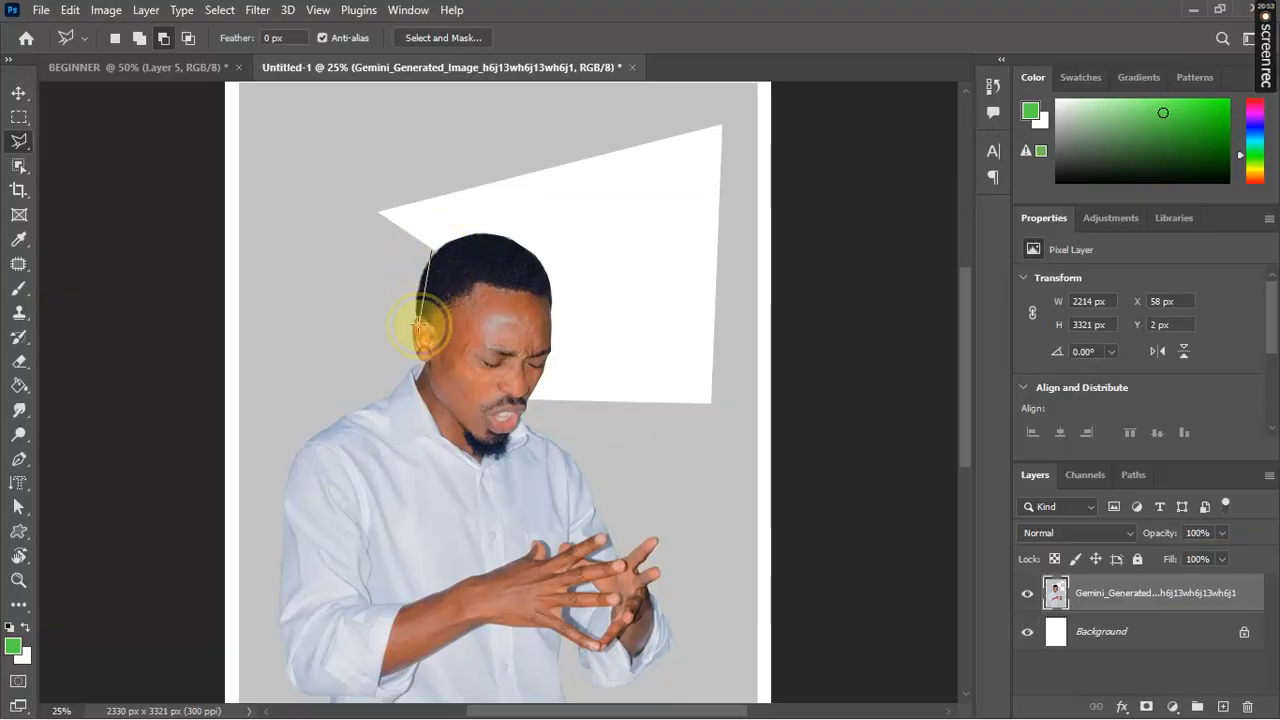
double_click(353, 175)
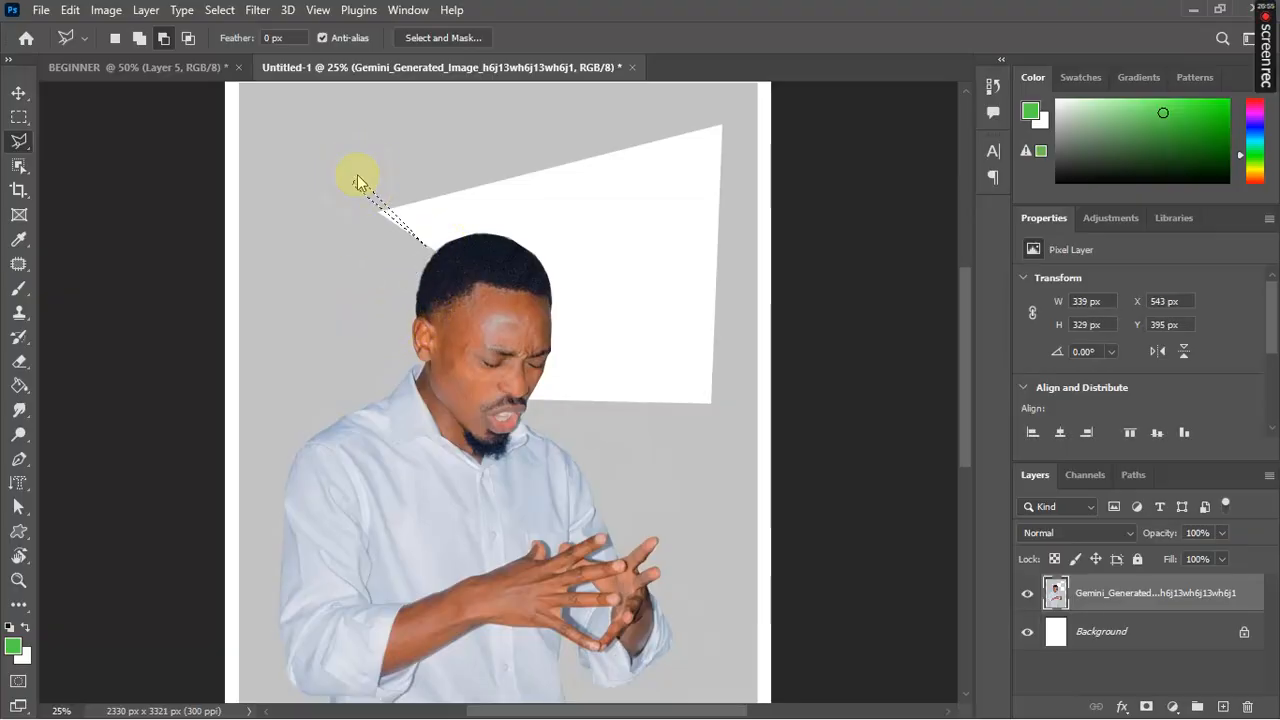
click(357, 174)
click(357, 175)
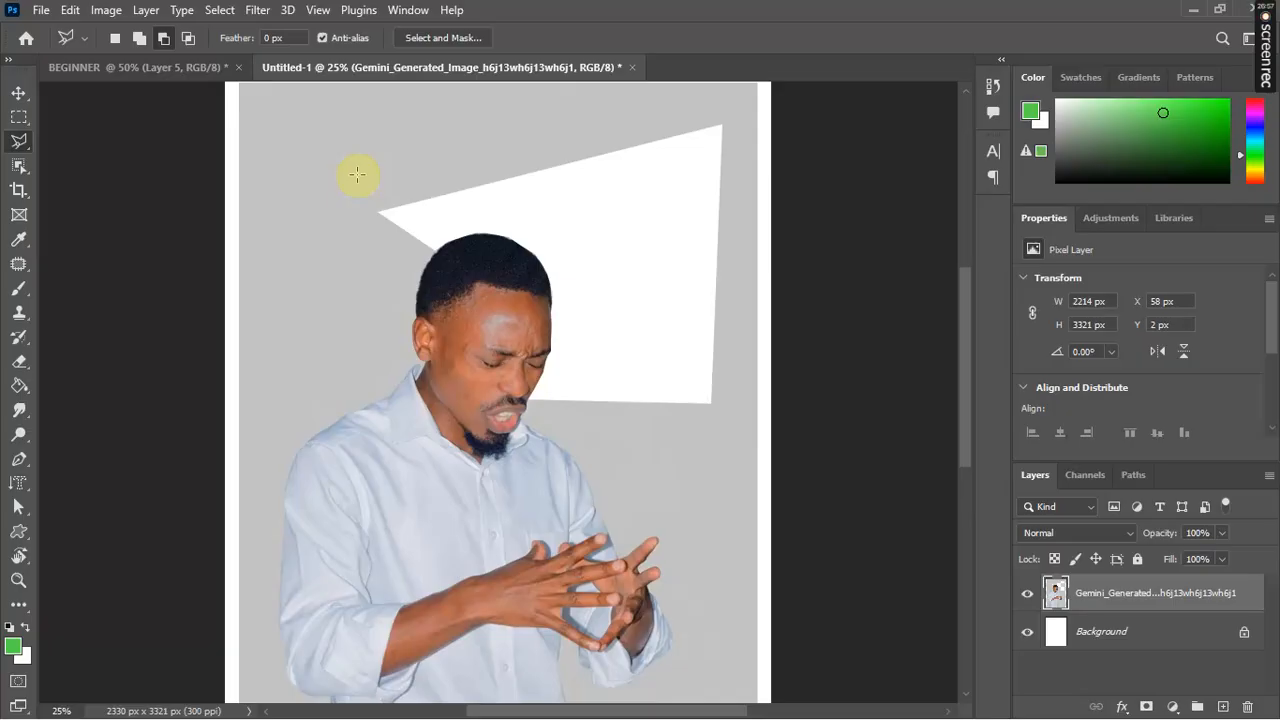
Step: Undo twice to restore the erased grey wedge behind the head, then deselect
key(ctrl+z)
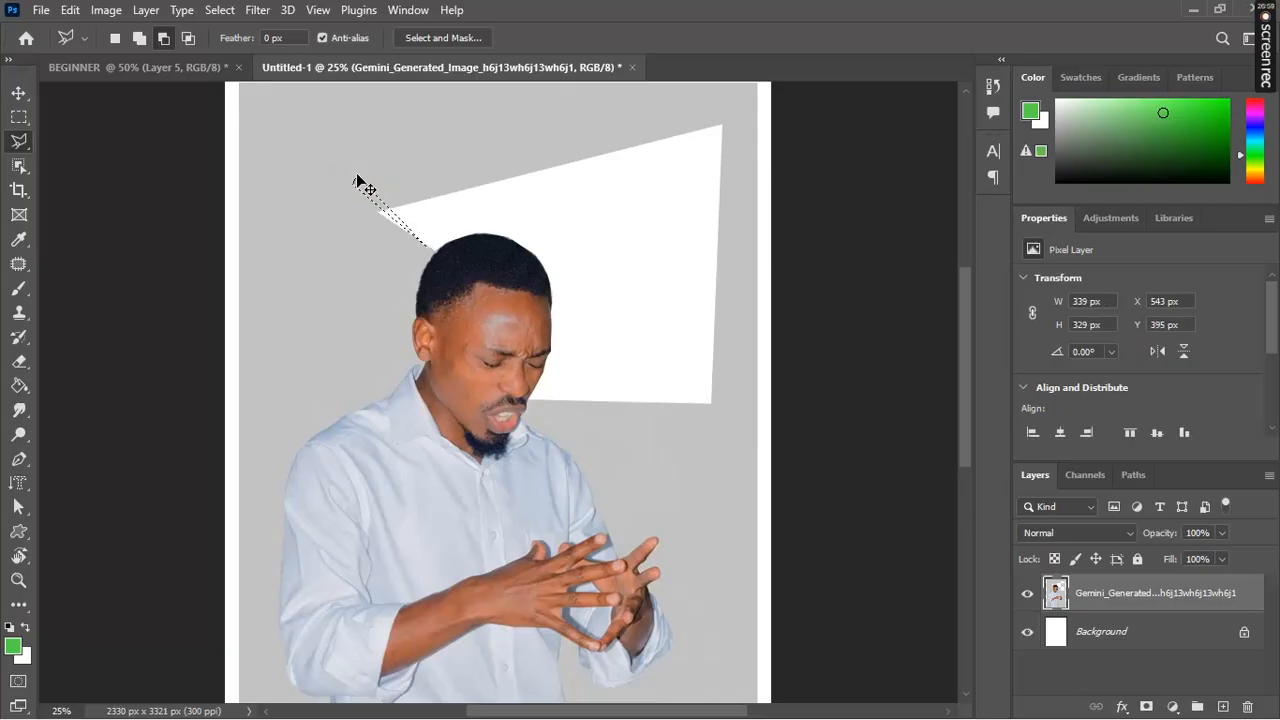
key(ctrl+z)
key(ctrl+z)
key(ctrl+z)
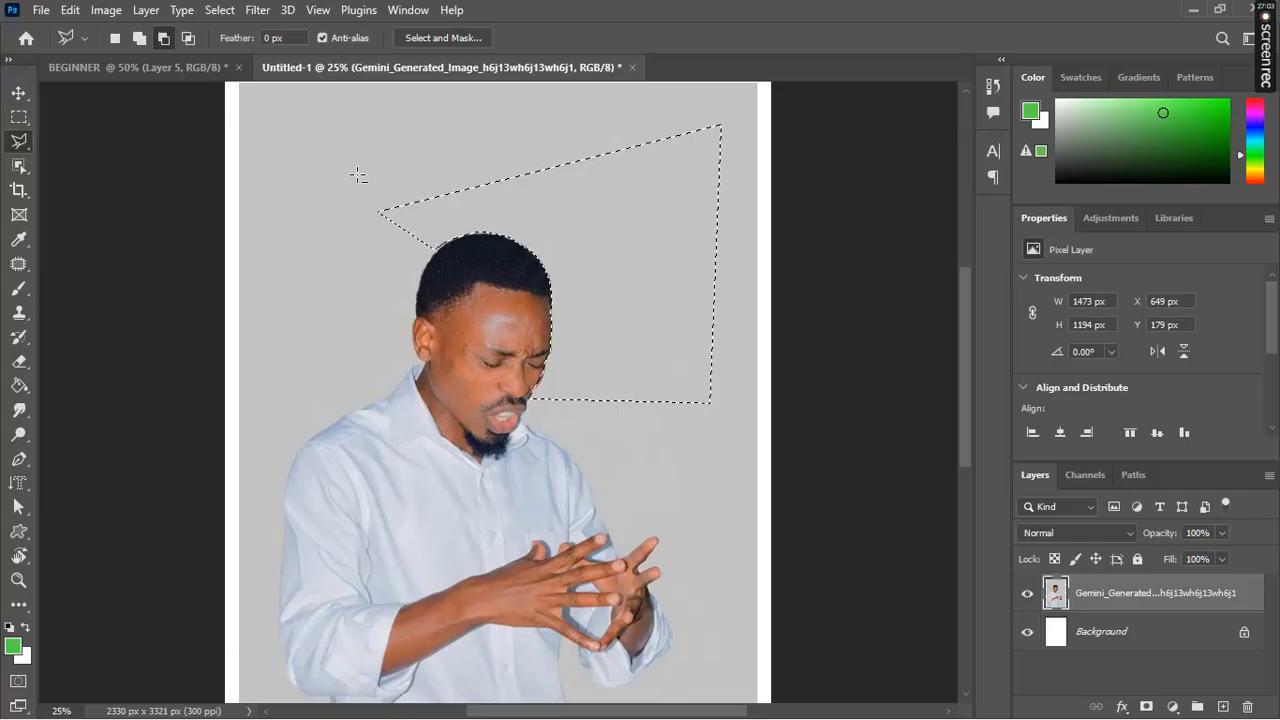
click(357, 174)
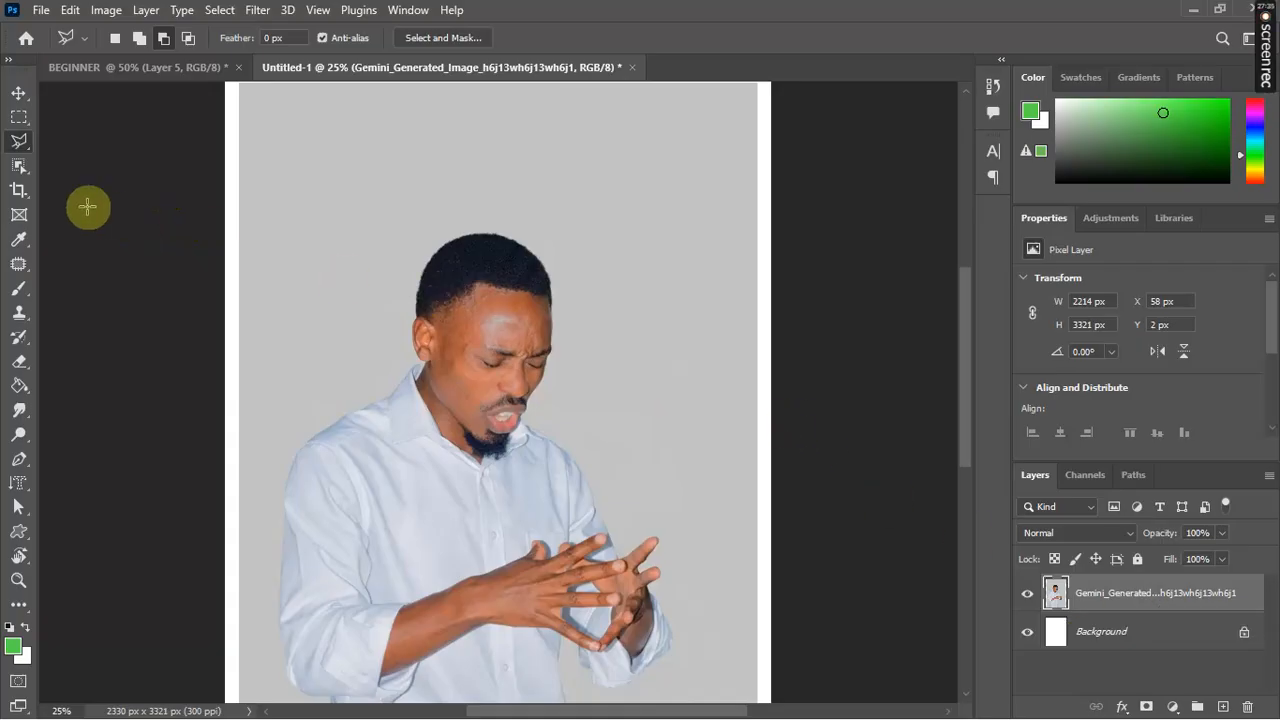
Step: Use the Object Selection tool's Select Subject to select the man's head, shirt and hands
click(16, 168)
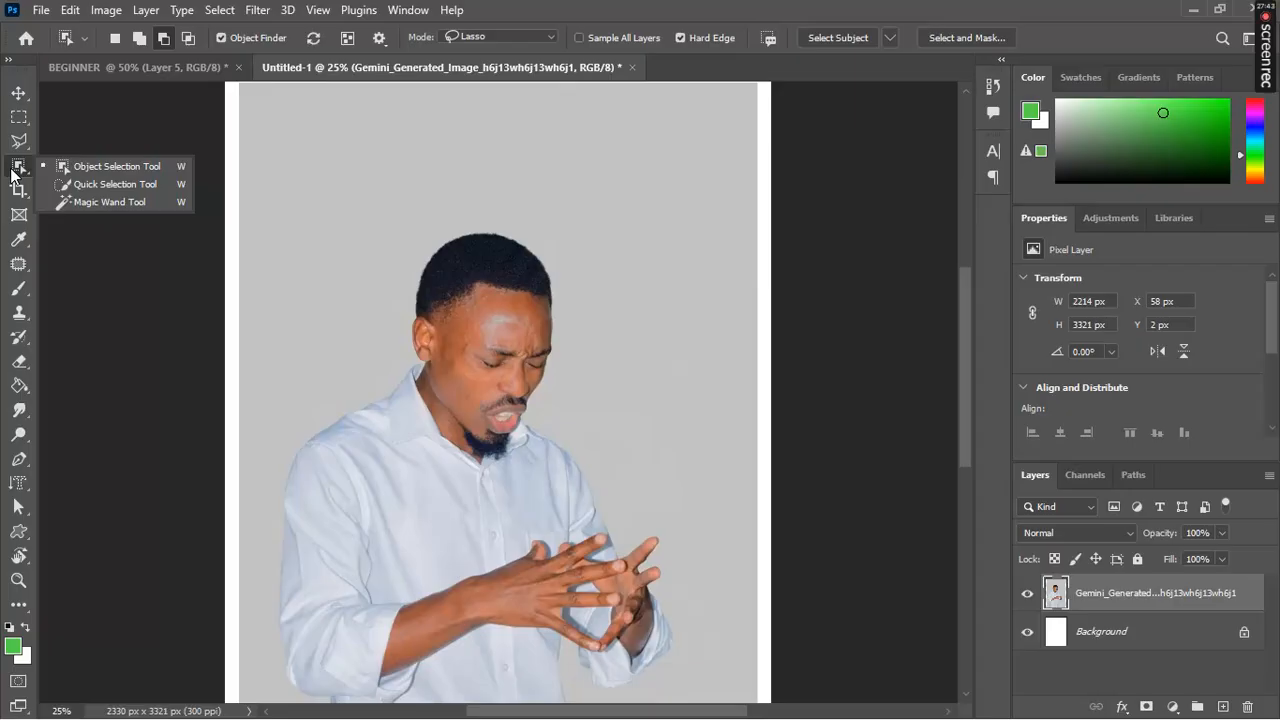
mouse_move(16, 170)
mouse_down()
mouse_move(83, 187)
mouse_move(49, 163)
mouse_move(23, 166)
mouse_move(137, 175)
mouse_up()
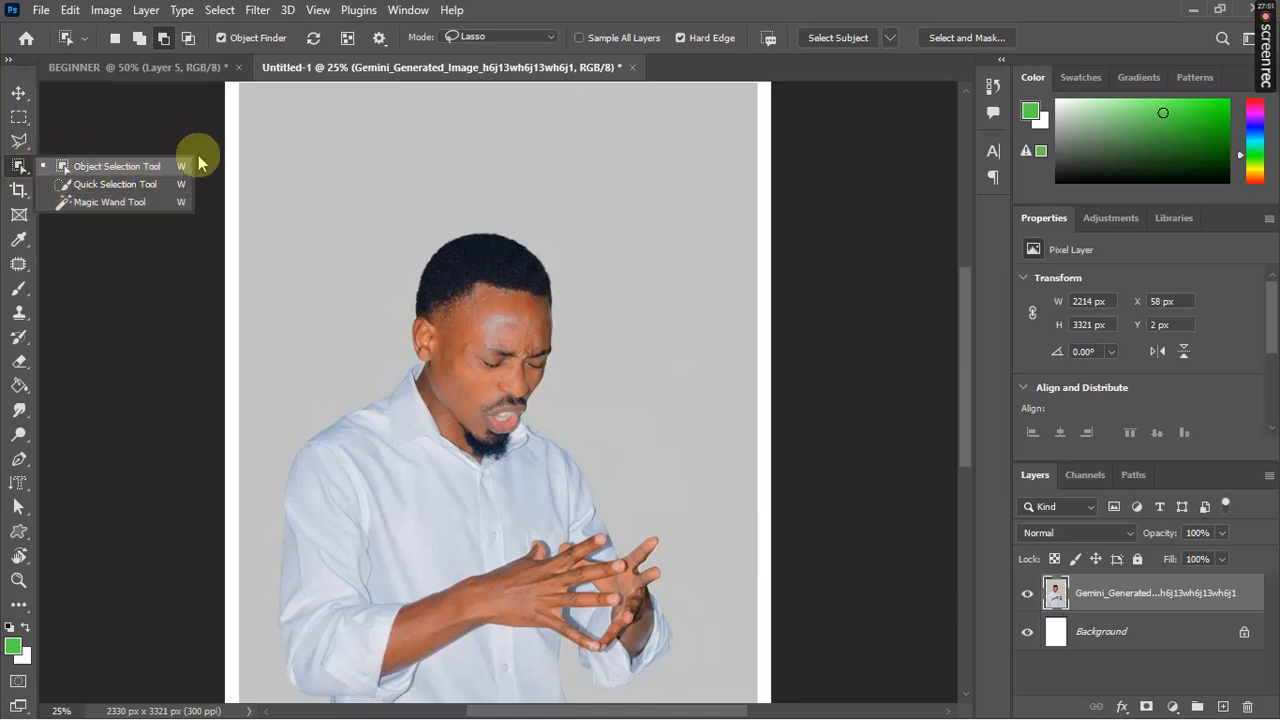
click(852, 36)
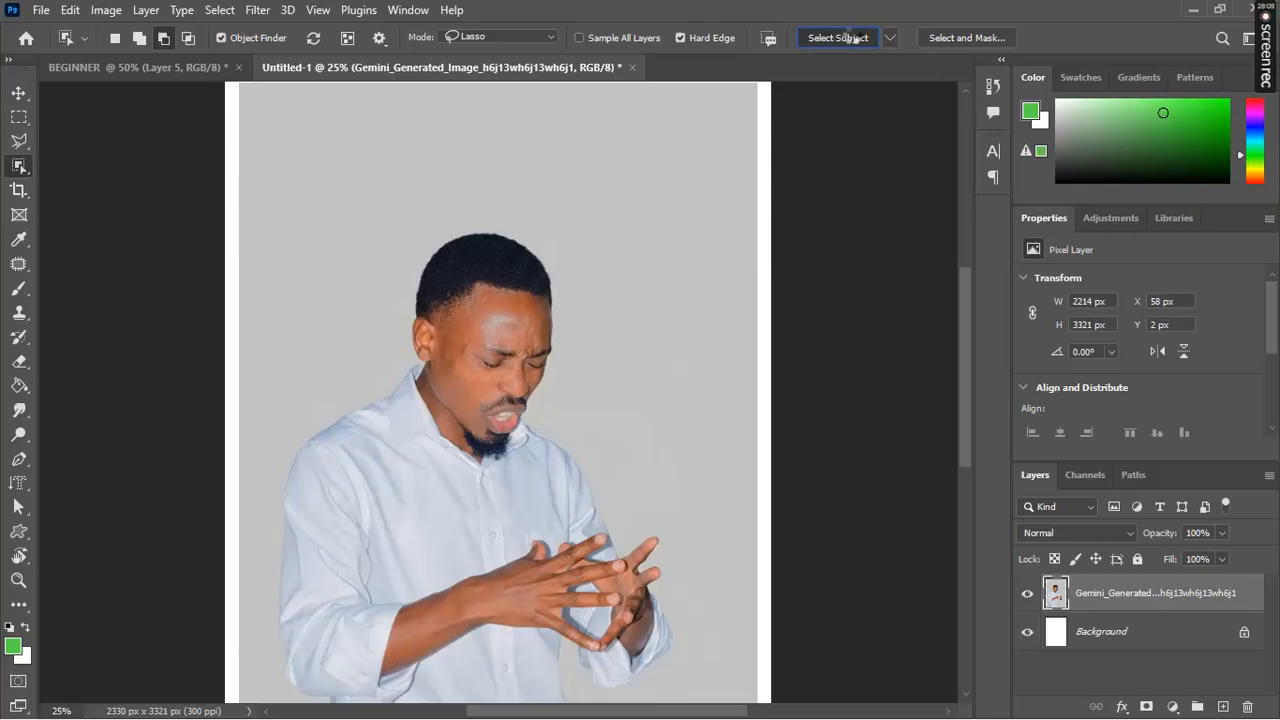
click(853, 40)
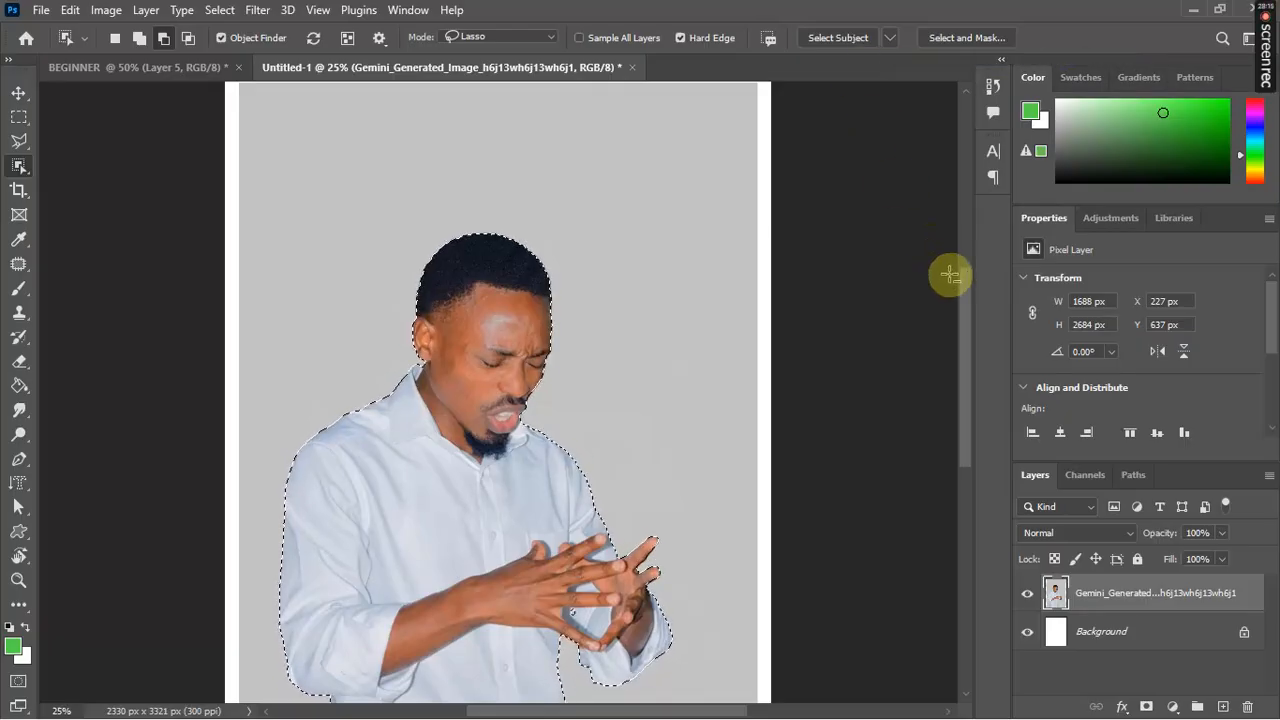
drag(963, 292, 961, 324)
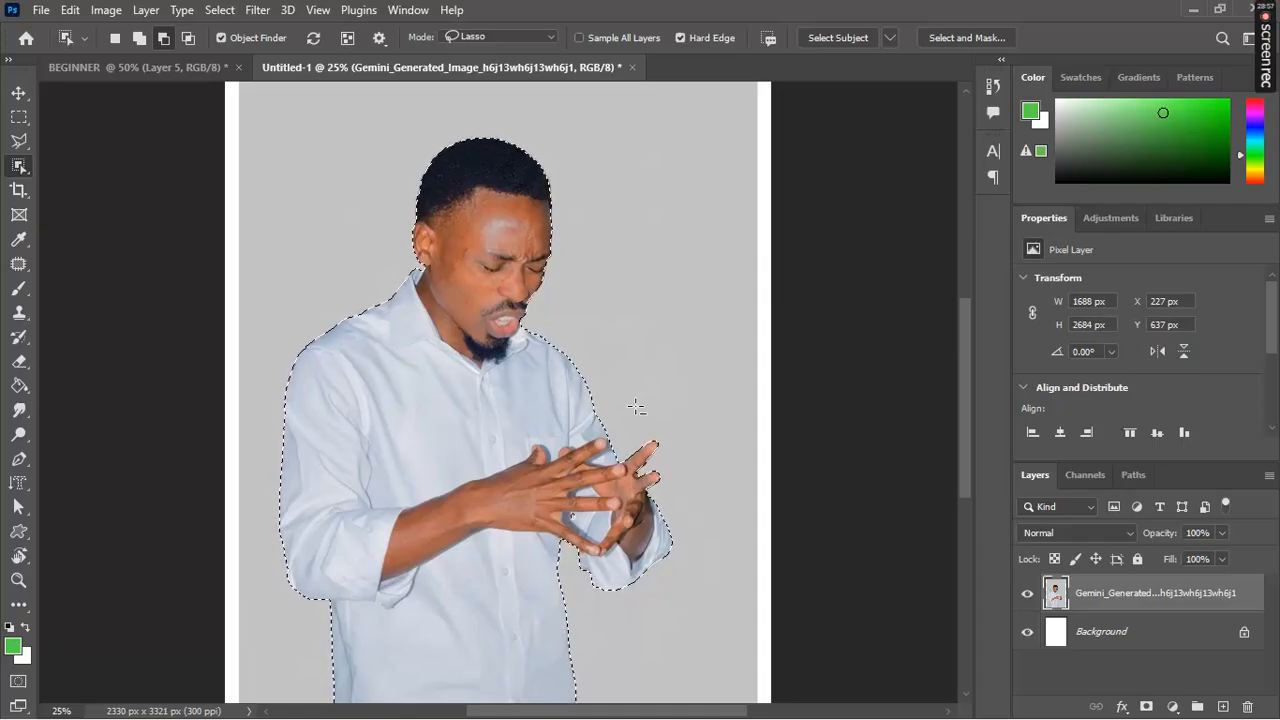
key(Delete)
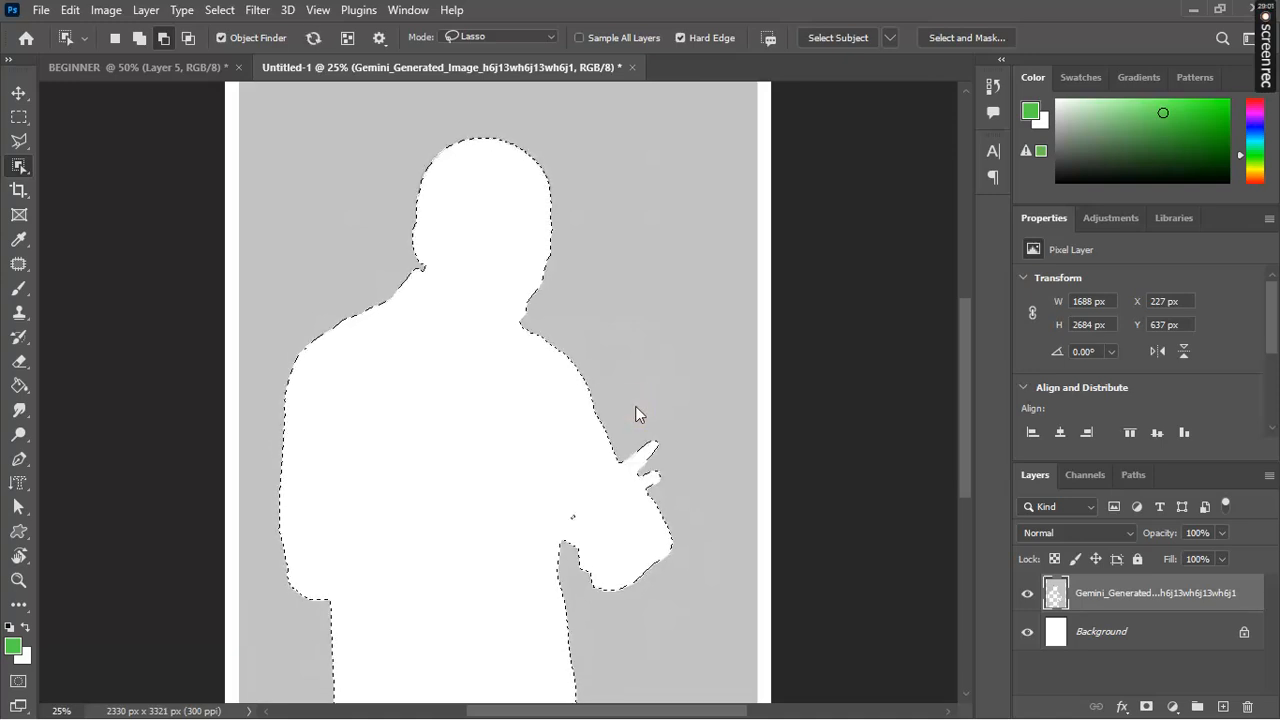
click(635, 406)
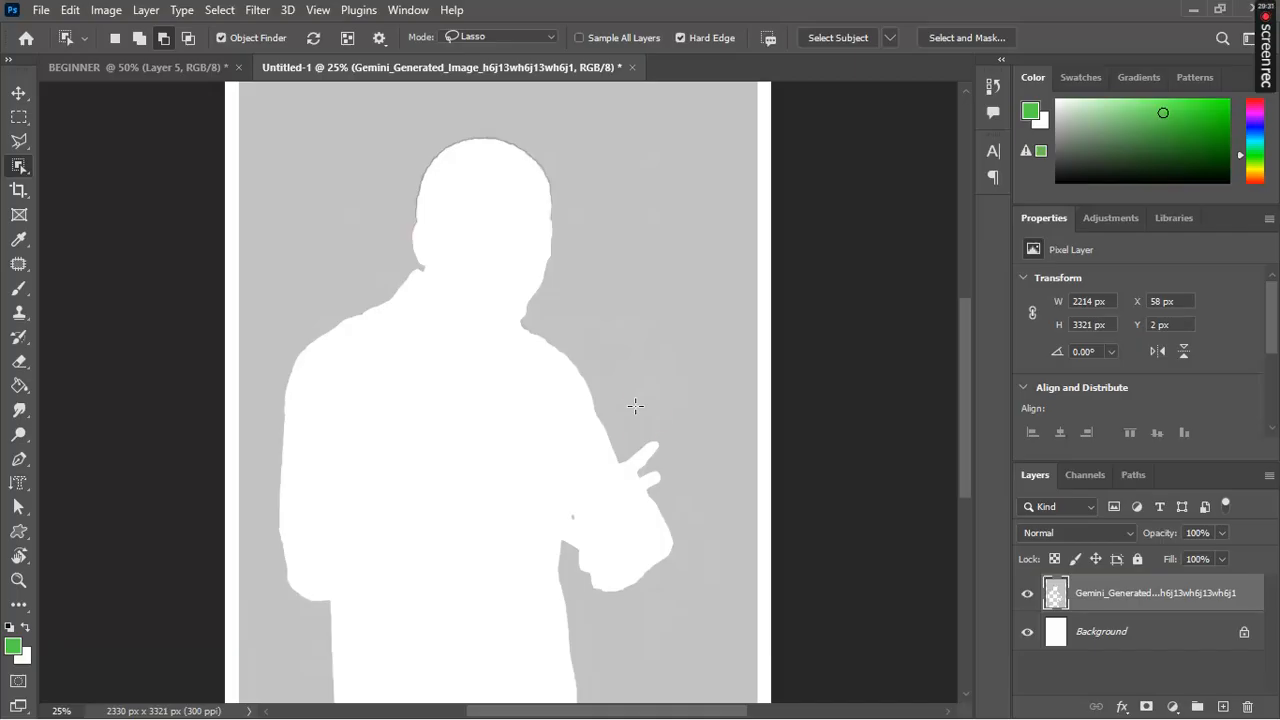
click(634, 404)
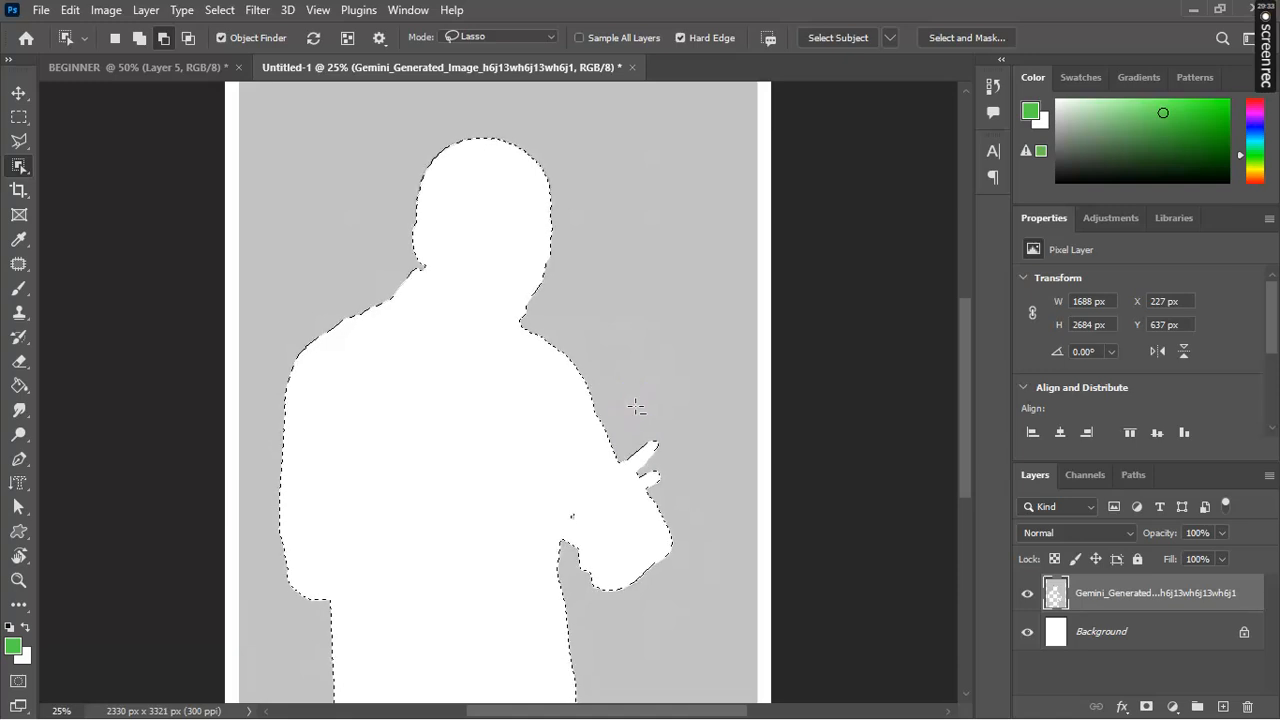
click(636, 407)
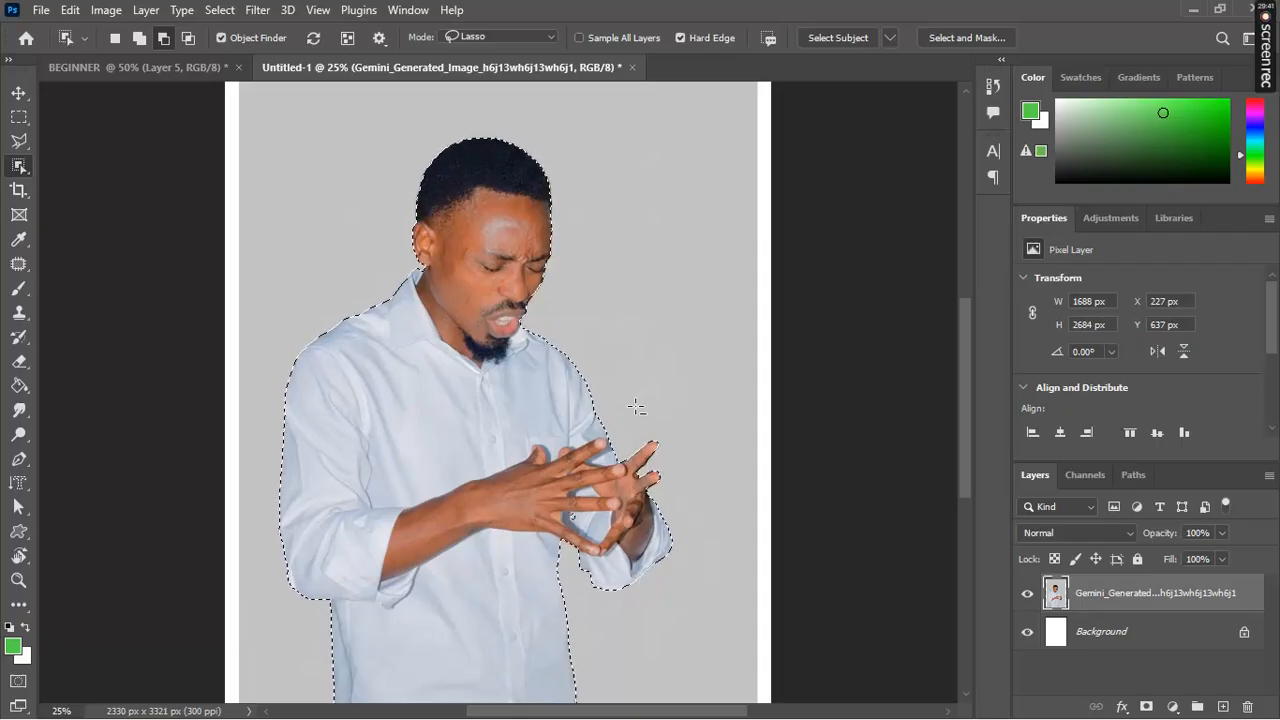
Step: Invert the man's selection and delete the grey backdrop, leaving him on white
right_click(501, 335)
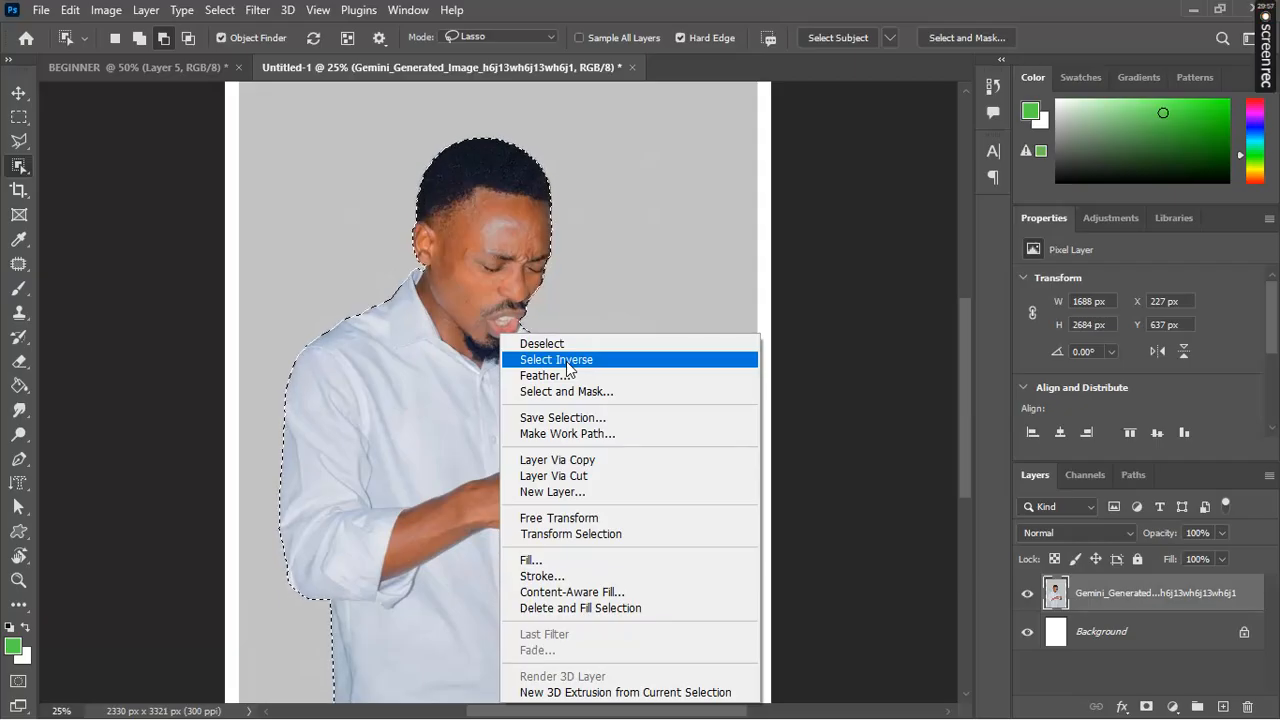
click(567, 359)
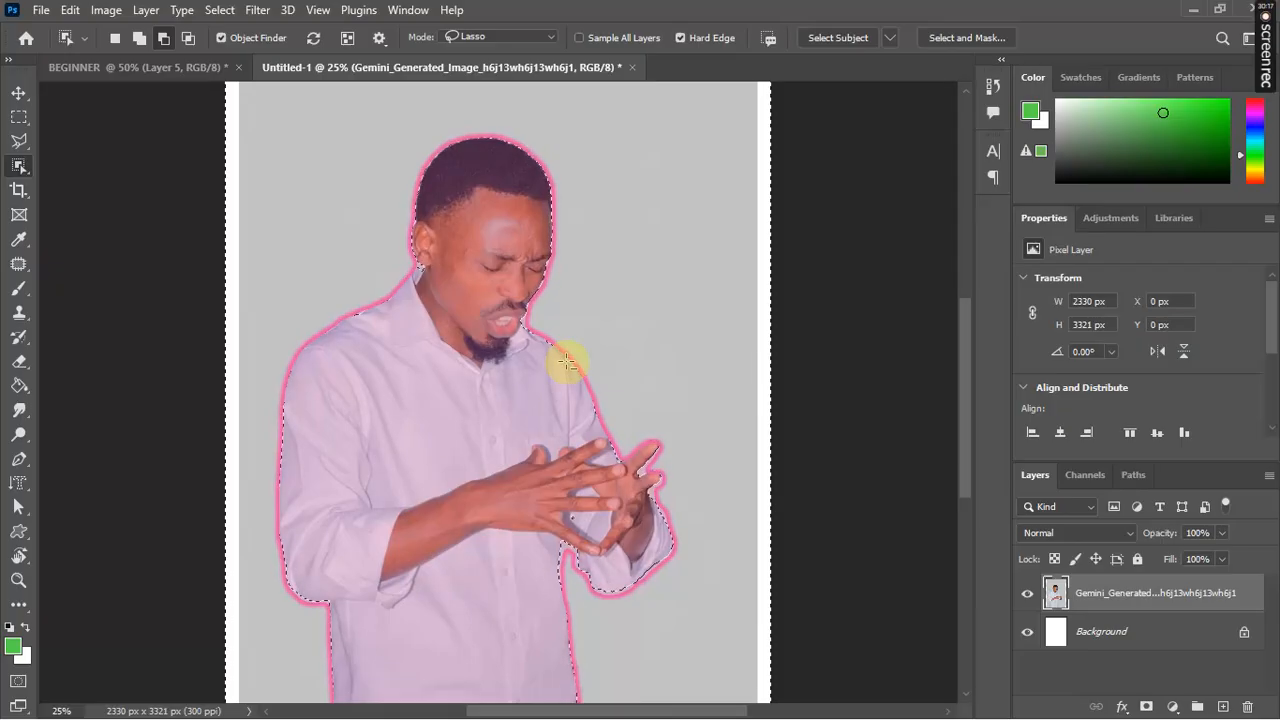
key(Delete)
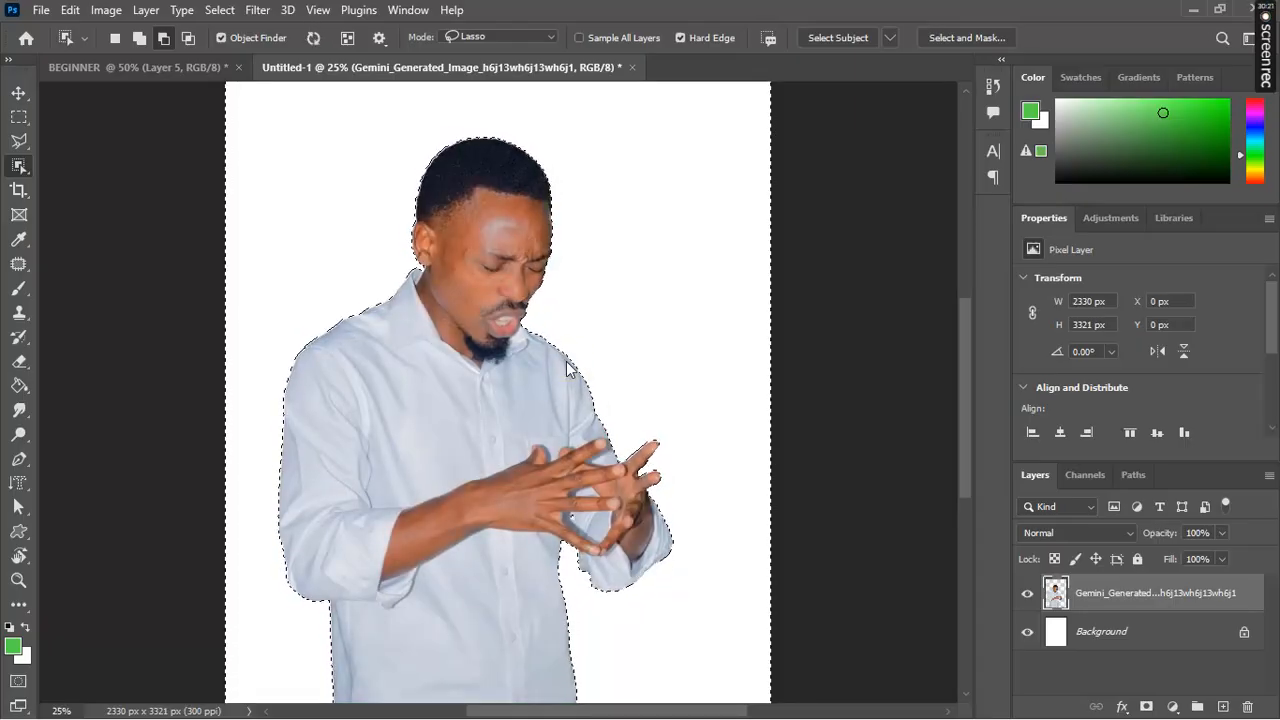
key(ctrl+minus)
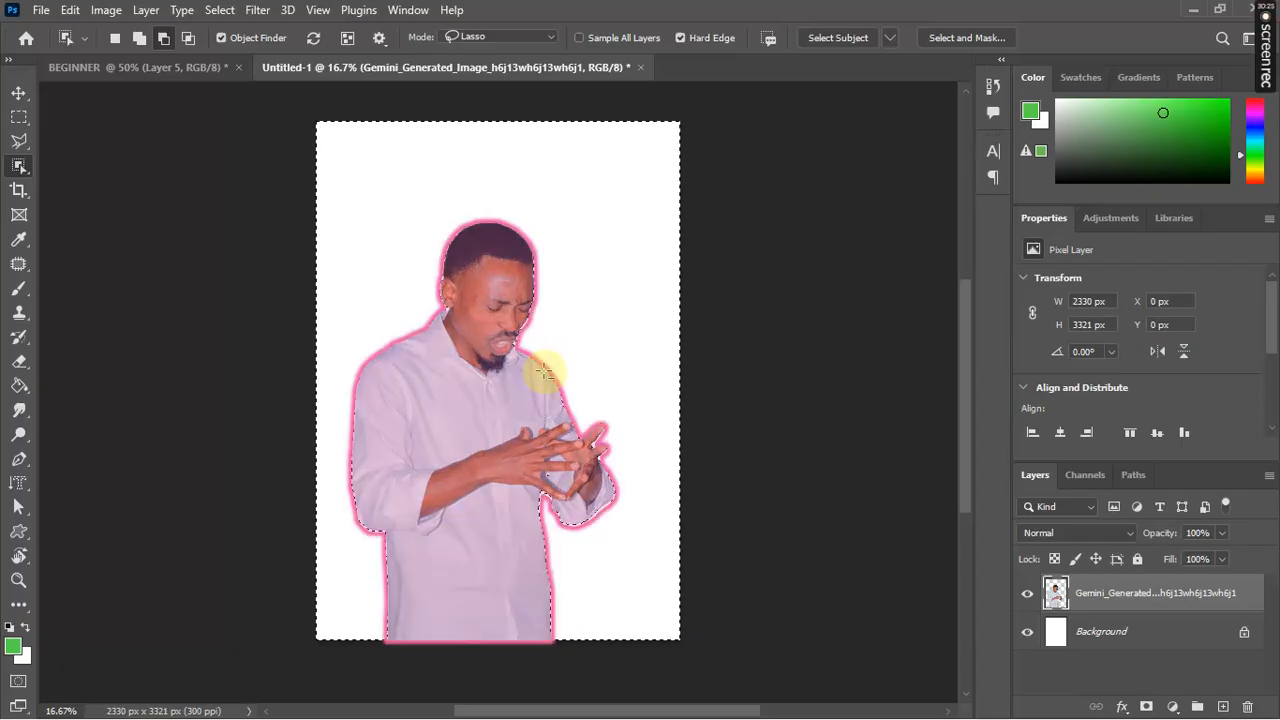
Step: Deselect and move the cut-out man slightly right to X 172 px, Y 635 px
right_click(544, 371)
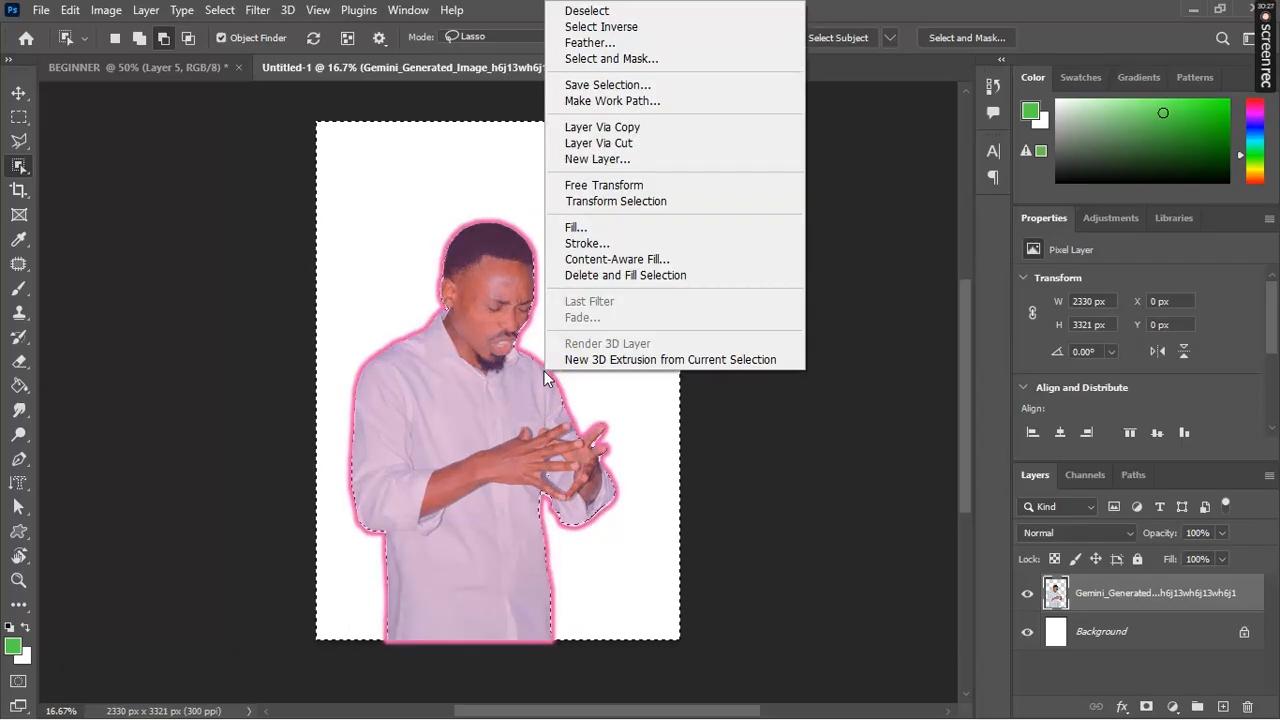
click(614, 12)
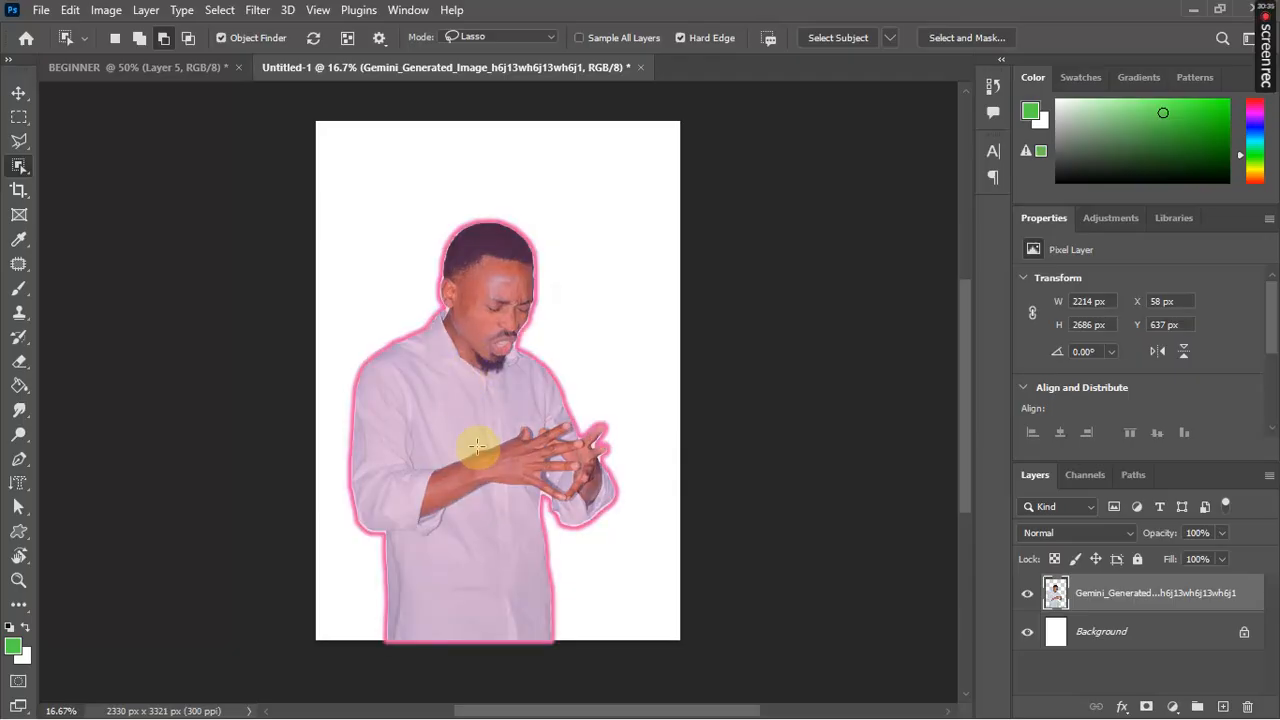
click(20, 93)
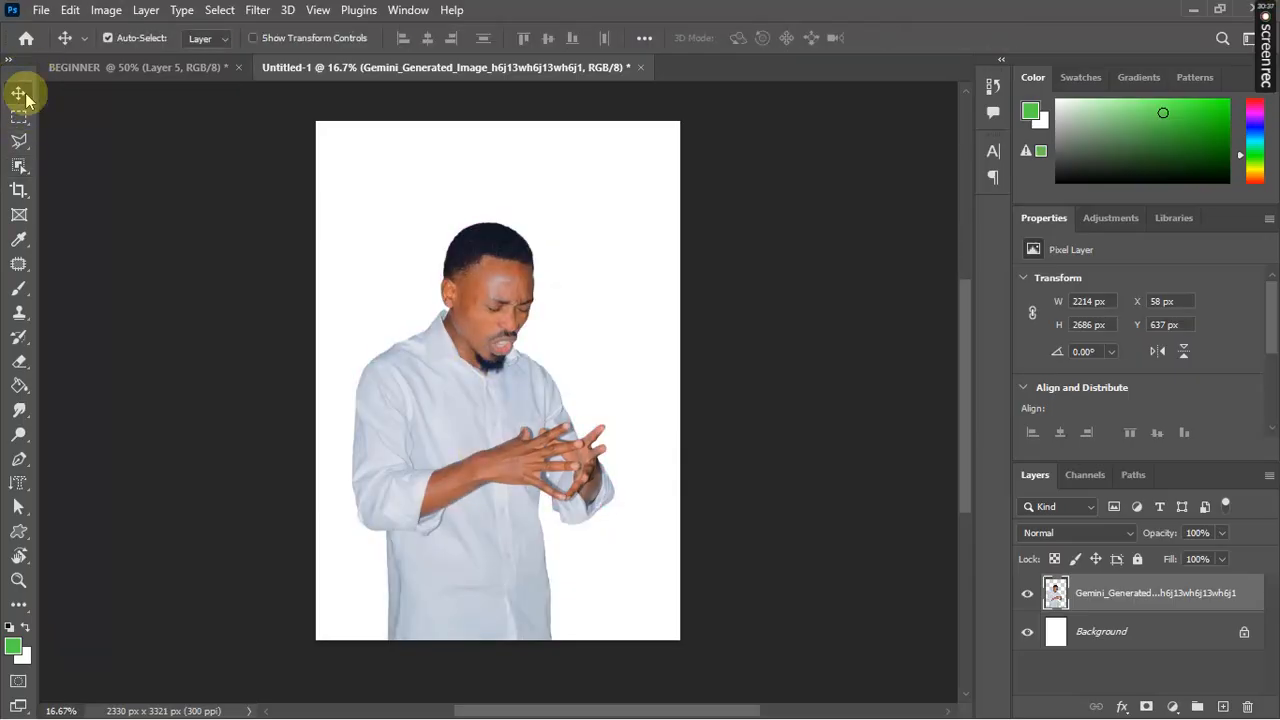
mouse_move(500, 409)
mouse_down()
mouse_move(525, 300)
mouse_move(568, 280)
mouse_move(490, 360)
mouse_move(591, 357)
mouse_move(479, 259)
mouse_move(500, 337)
mouse_move(437, 437)
mouse_move(534, 349)
mouse_move(523, 371)
mouse_move(466, 377)
mouse_move(529, 371)
mouse_move(511, 403)
mouse_up()
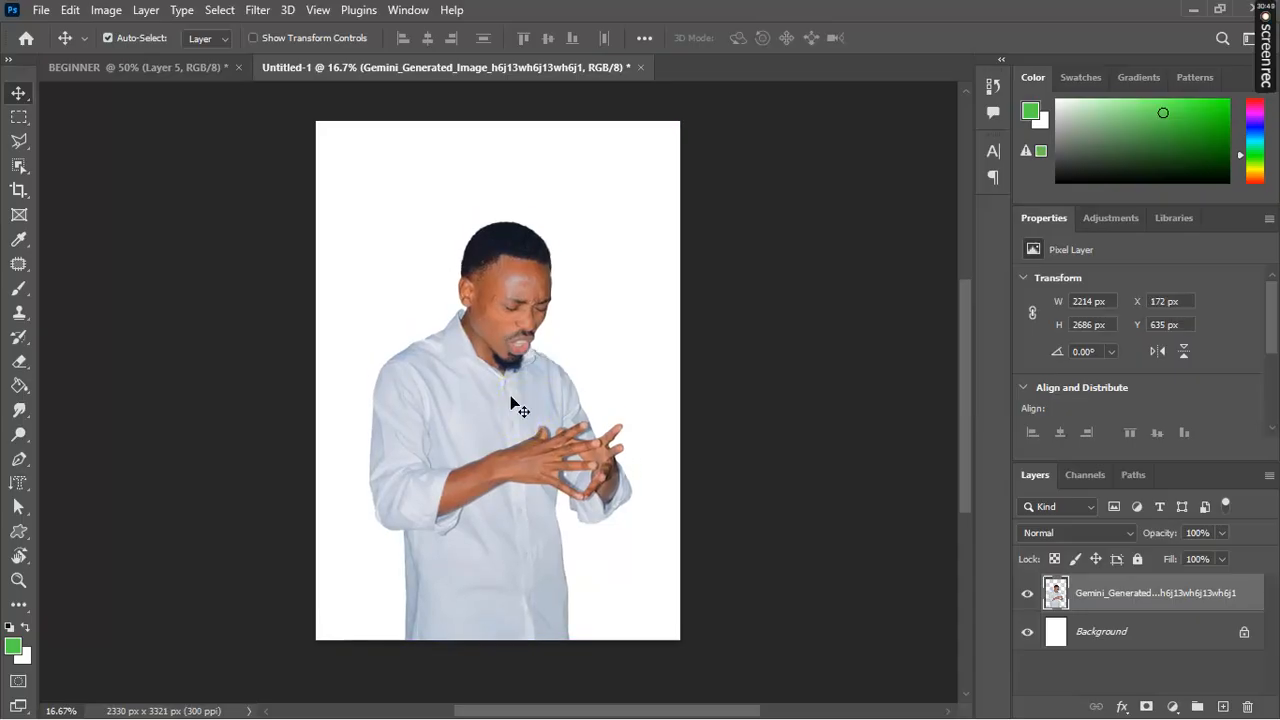
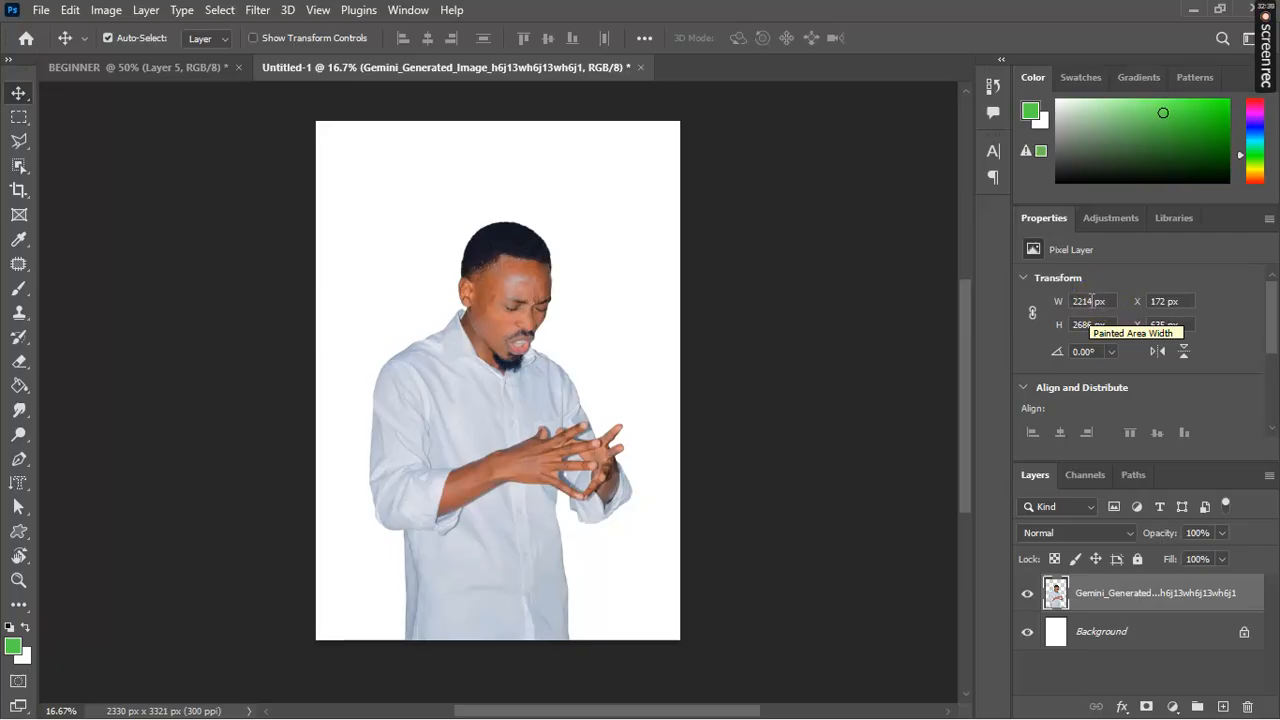
Step: Try setting the man cut-out to 2600 × 3900 px, then undo both size changes
click(1091, 300)
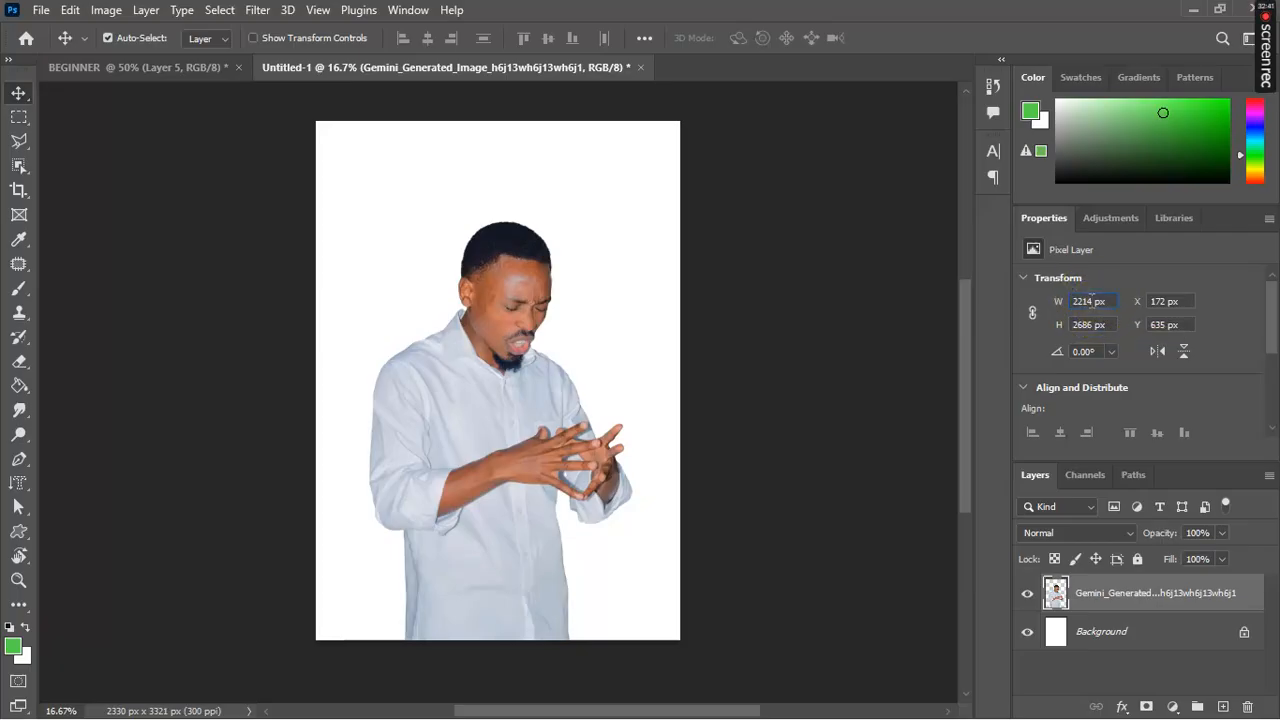
key(BackSpace)
key(BackSpace)
key(BackSpace)
key(BackSpace)
text(2600)
click(1104, 301)
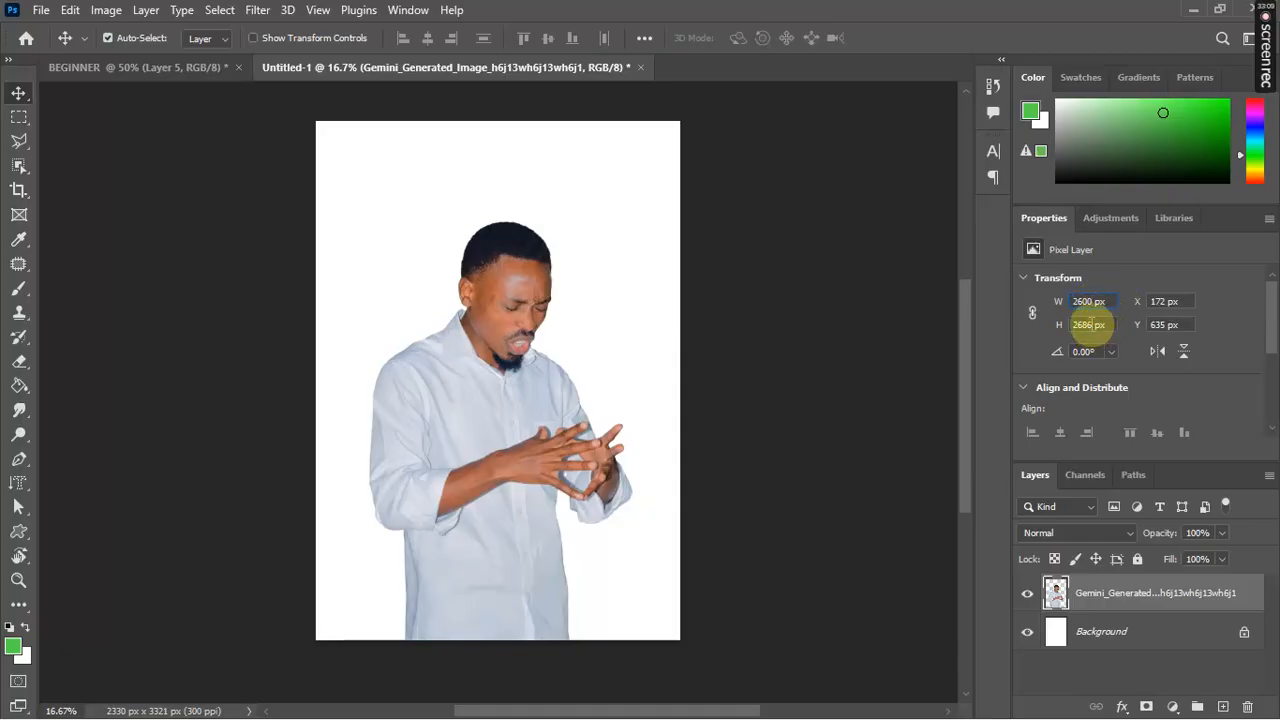
click(1092, 330)
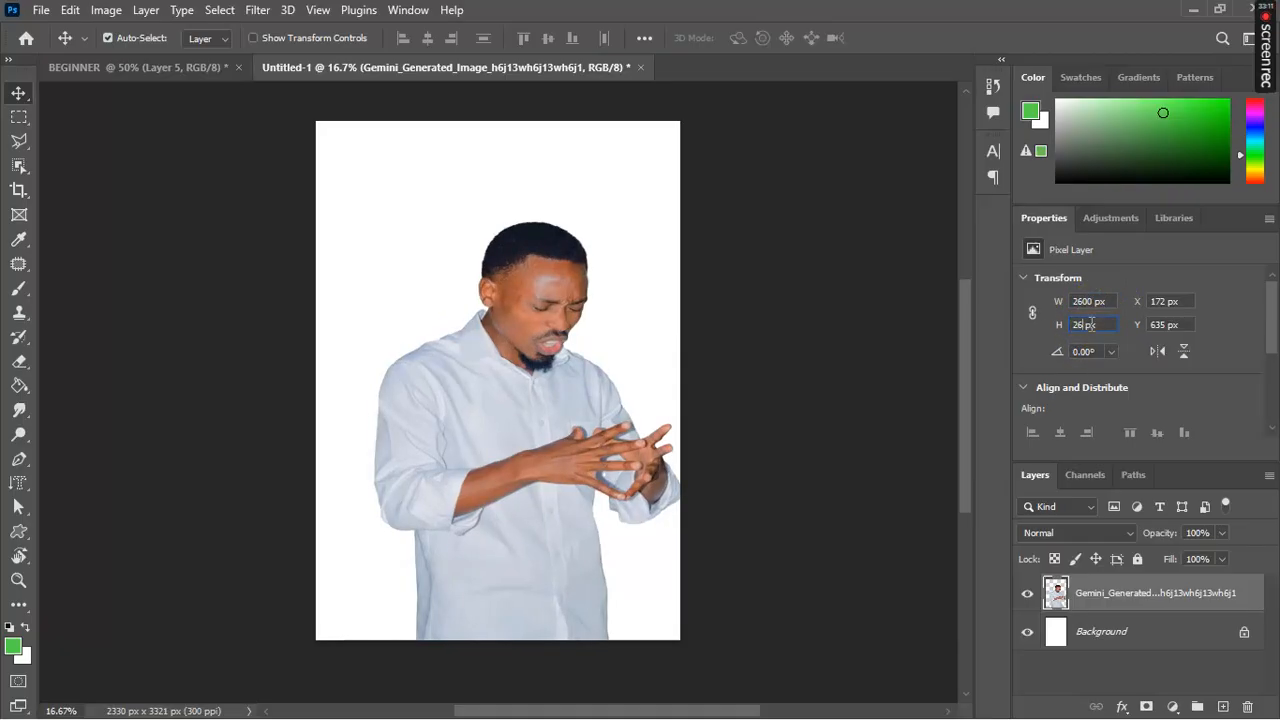
key(BackSpace)
text(390)
click(1090, 323)
click(1090, 322)
text(0)
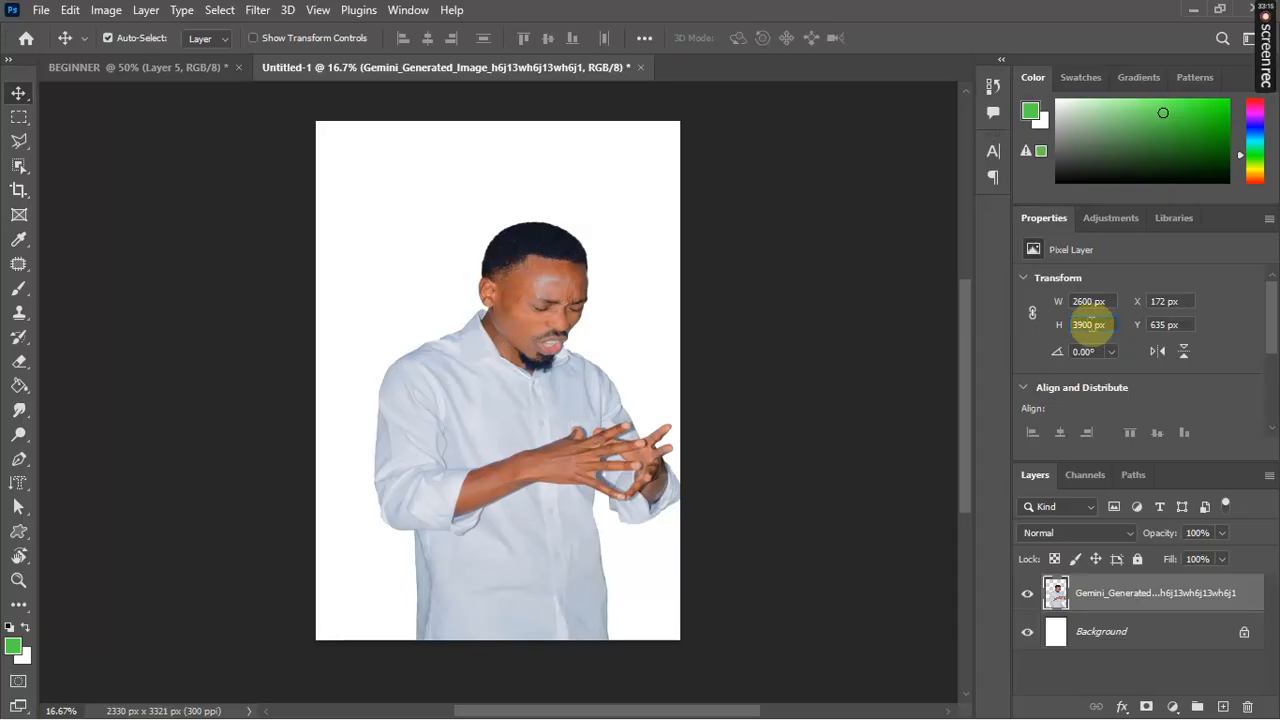
click(1090, 302)
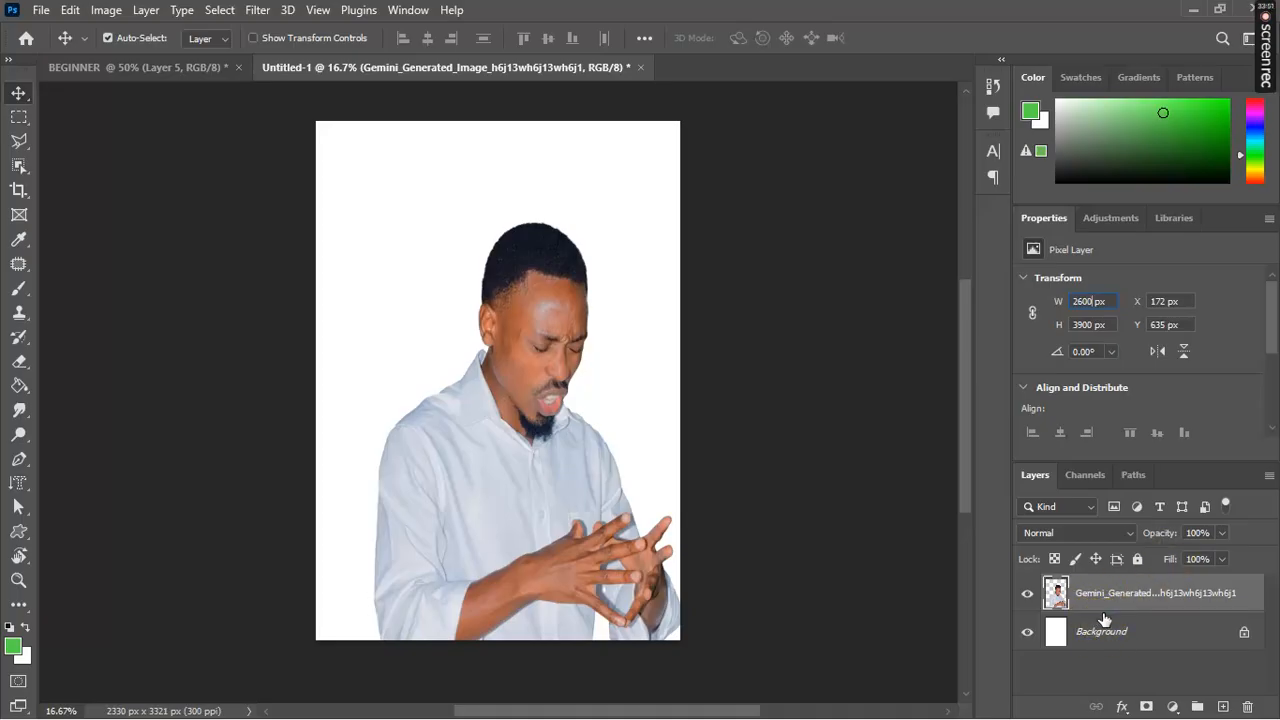
key(ctrl+z)
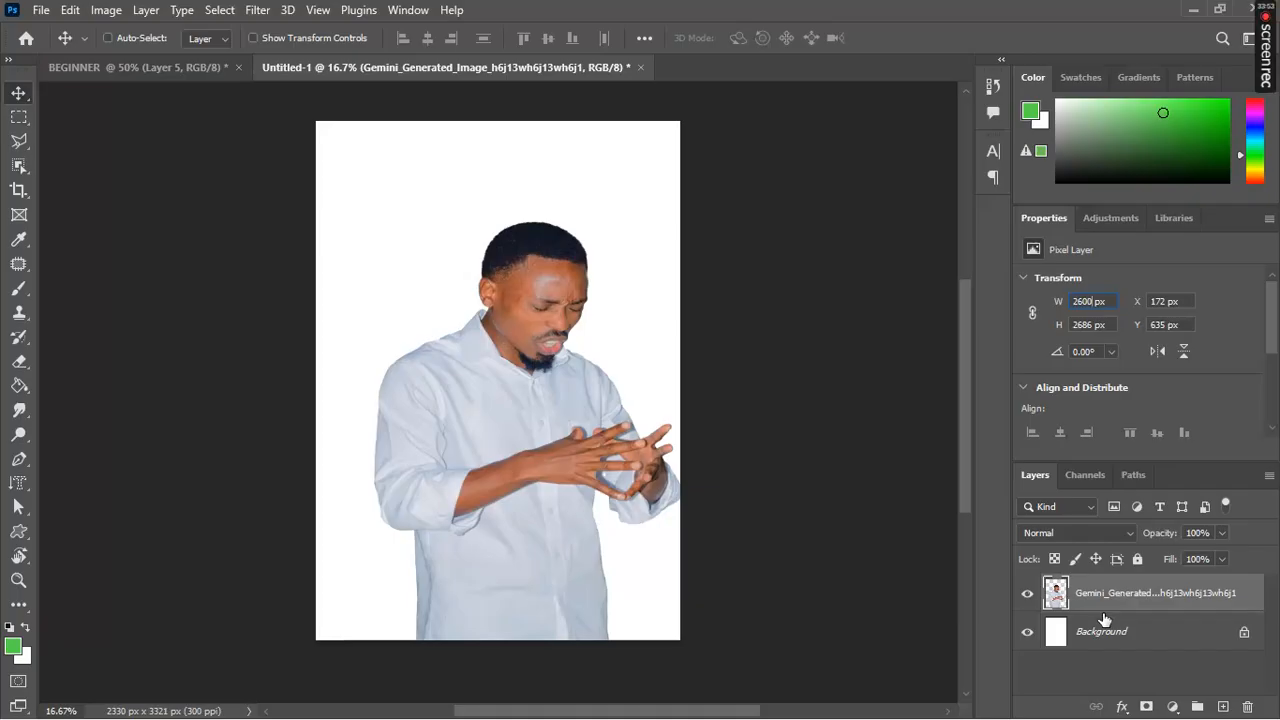
key(ctrl+z)
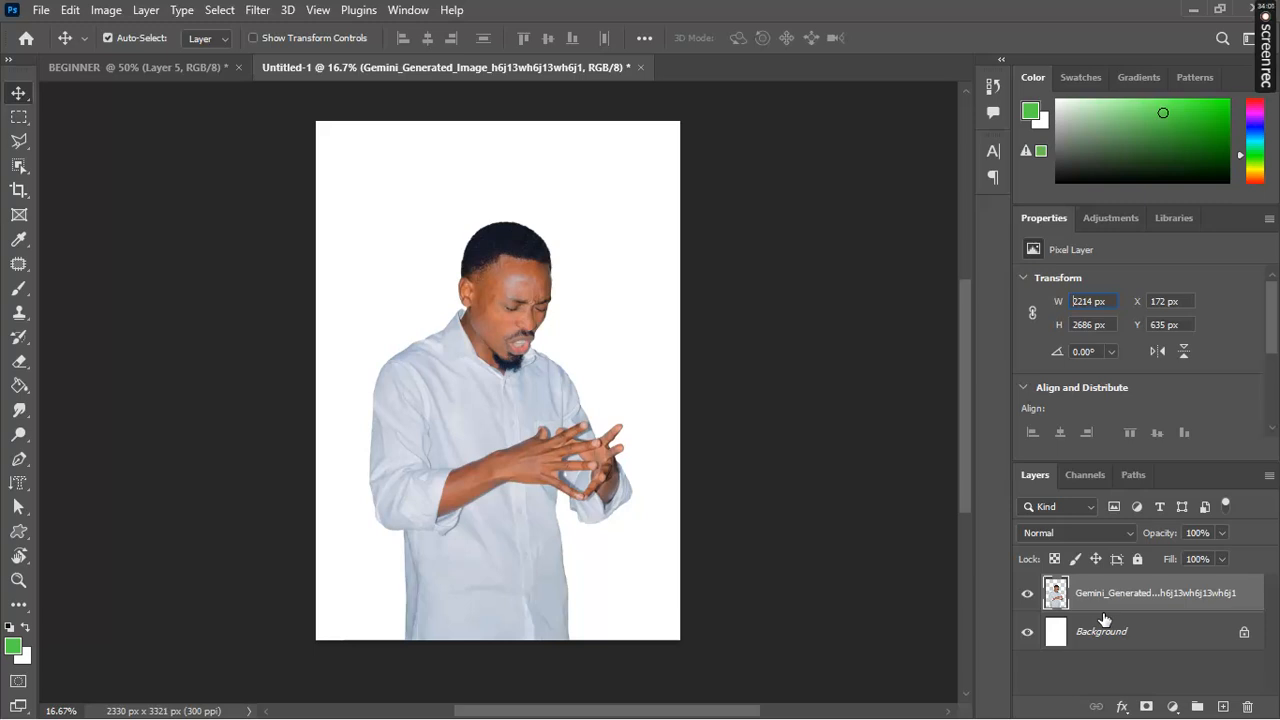
Step: Unlock the Background layer so it becomes Layer 0
click(1150, 636)
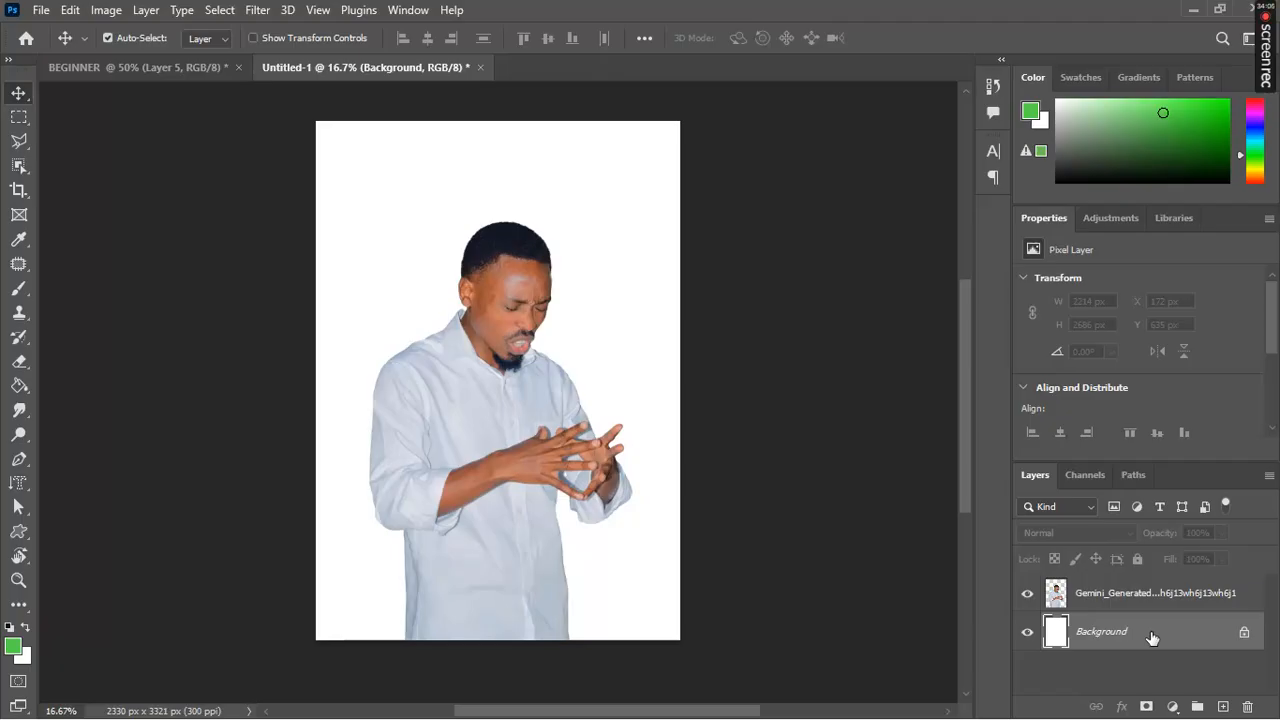
click(1244, 636)
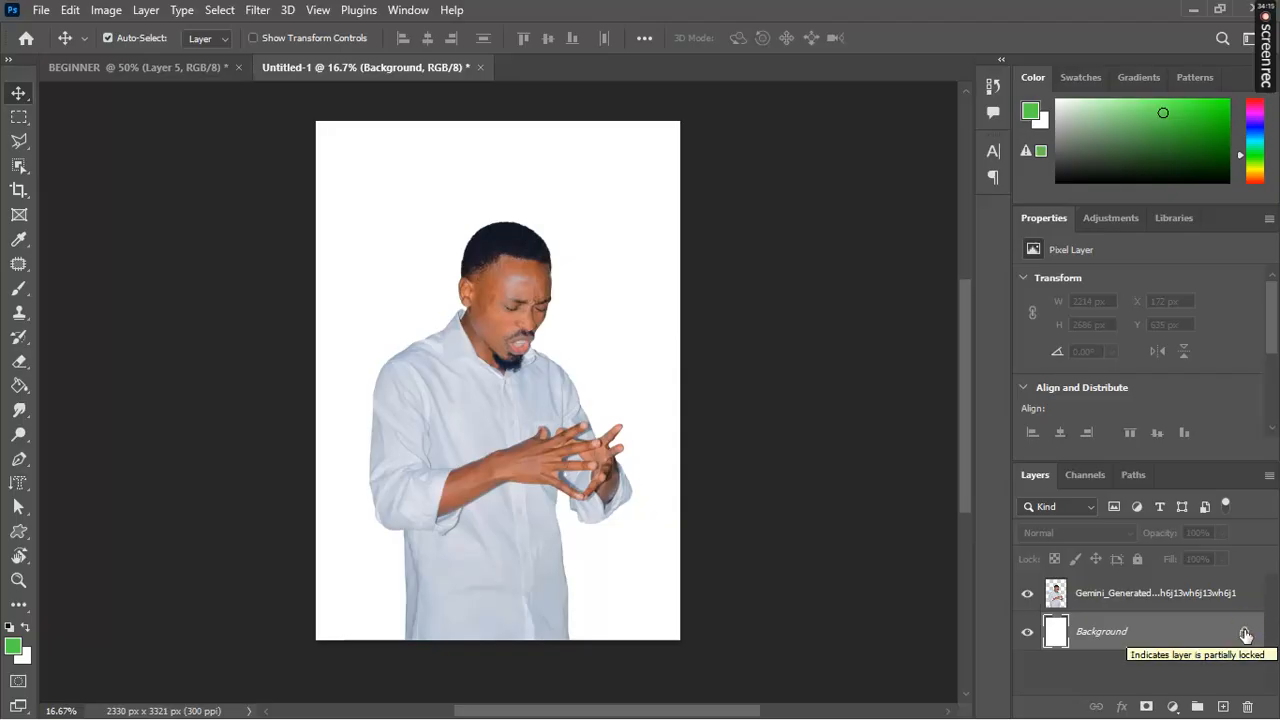
click(1244, 635)
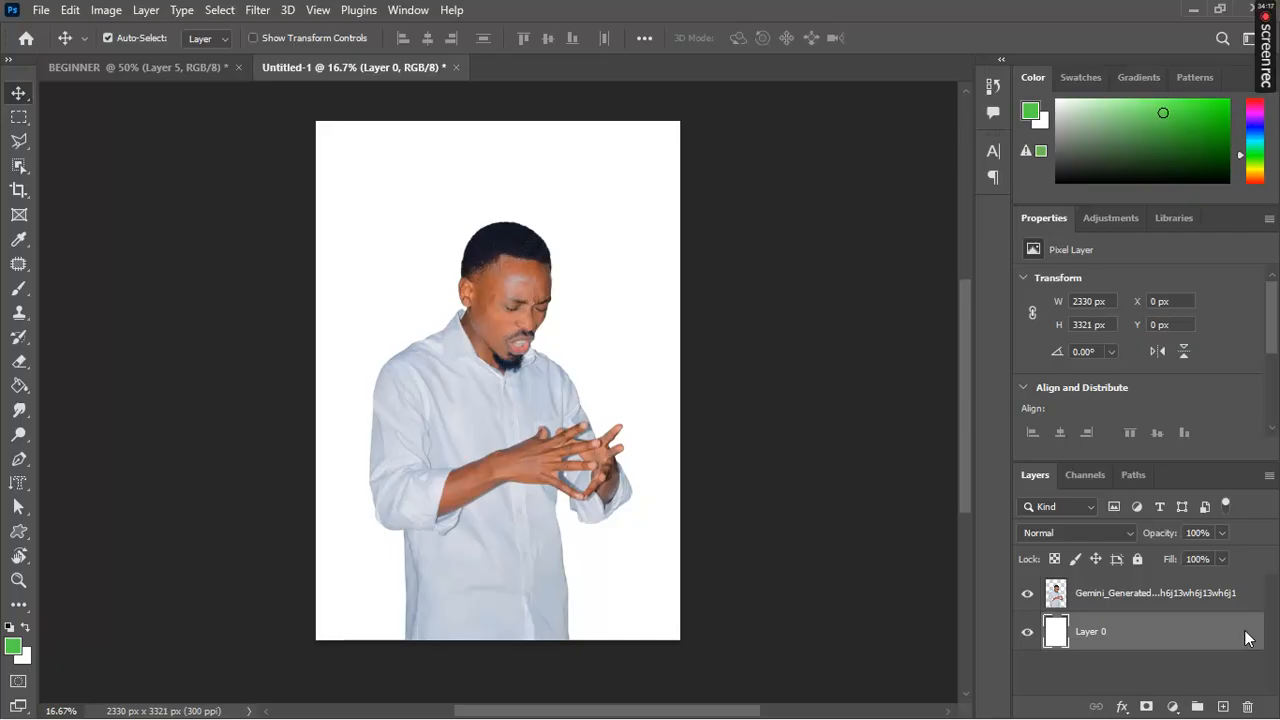
click(1245, 636)
Step: Resize Layer 0 to 2600 px wide and 3900 px high in Properties
click(1092, 297)
text(2600)
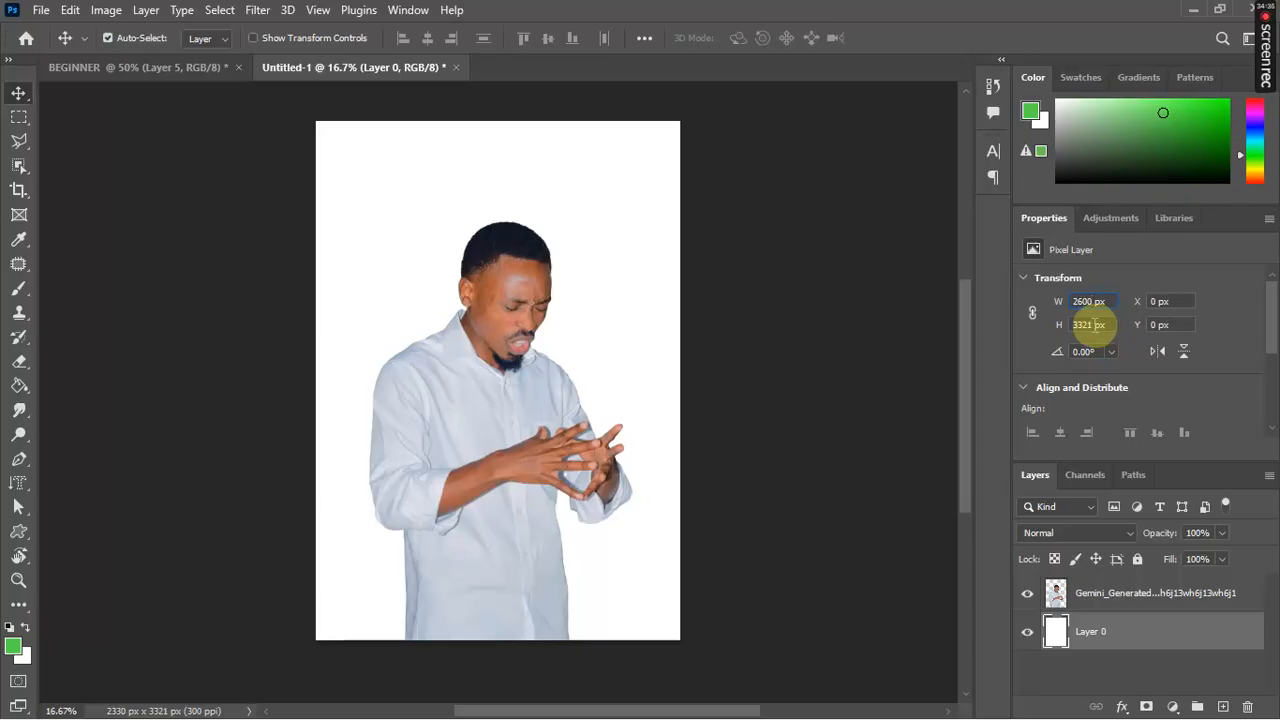
double_click(1094, 324)
text(33)
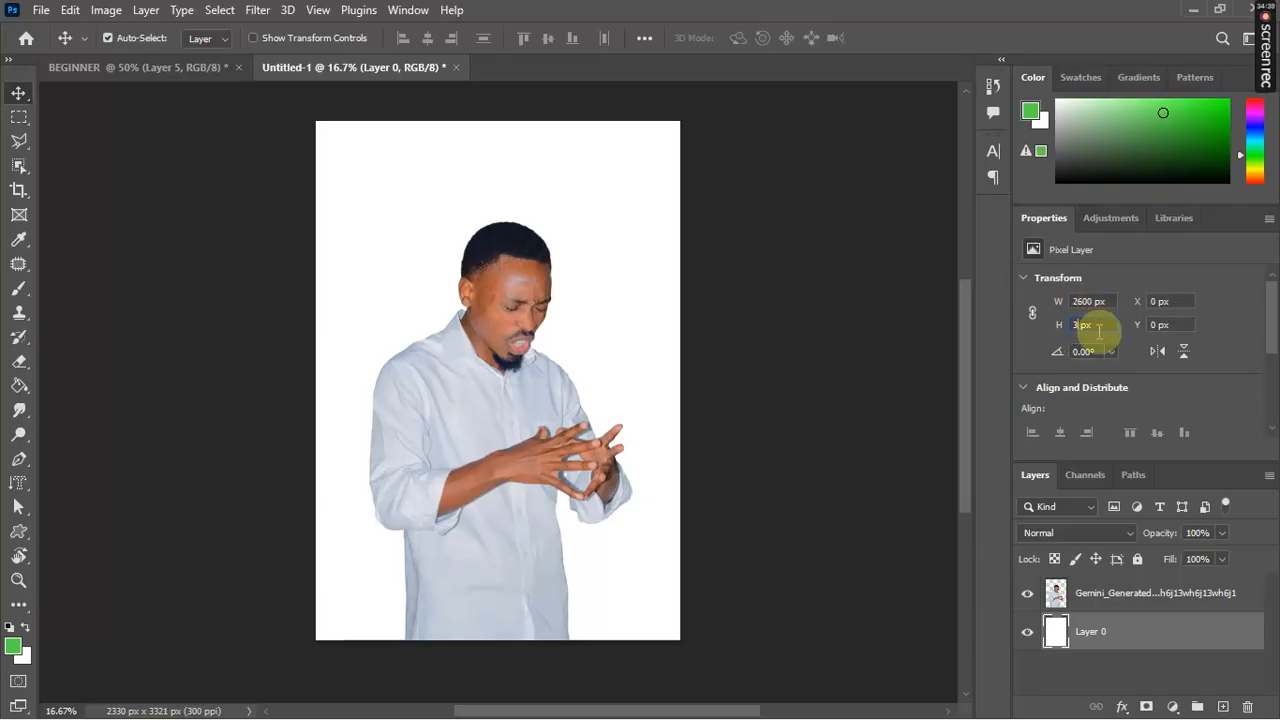
text(900)
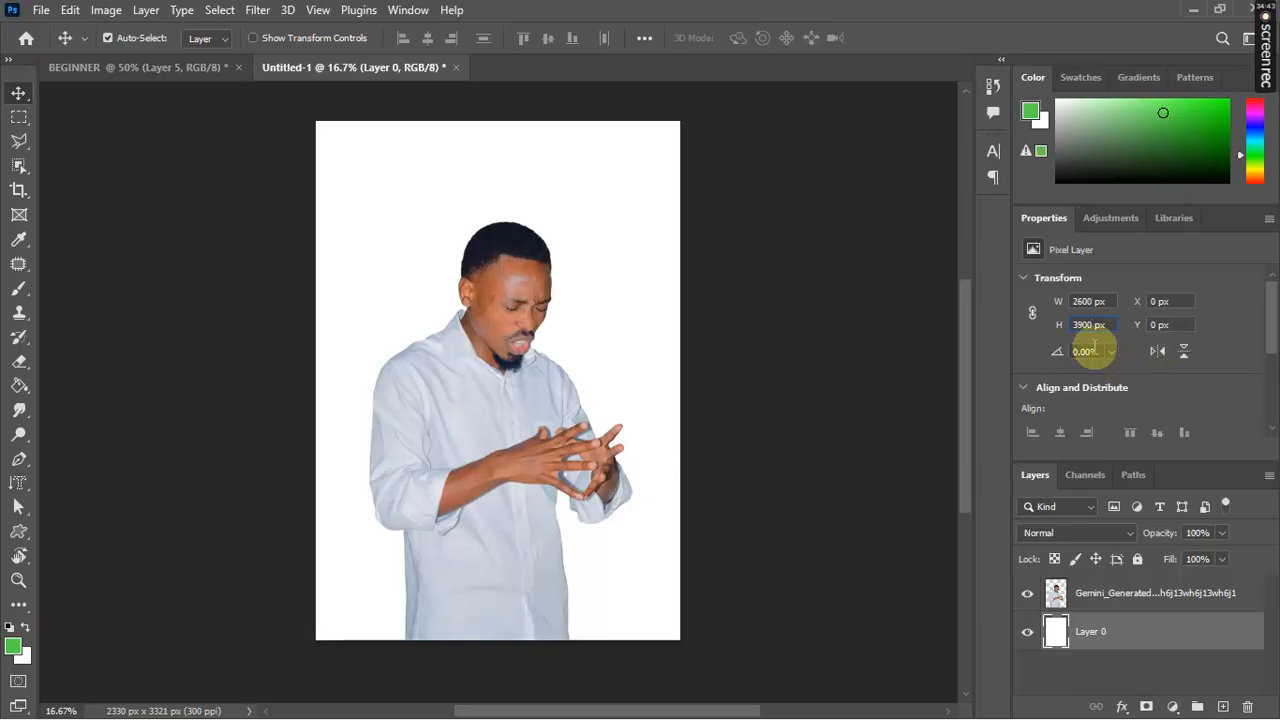
click(1075, 300)
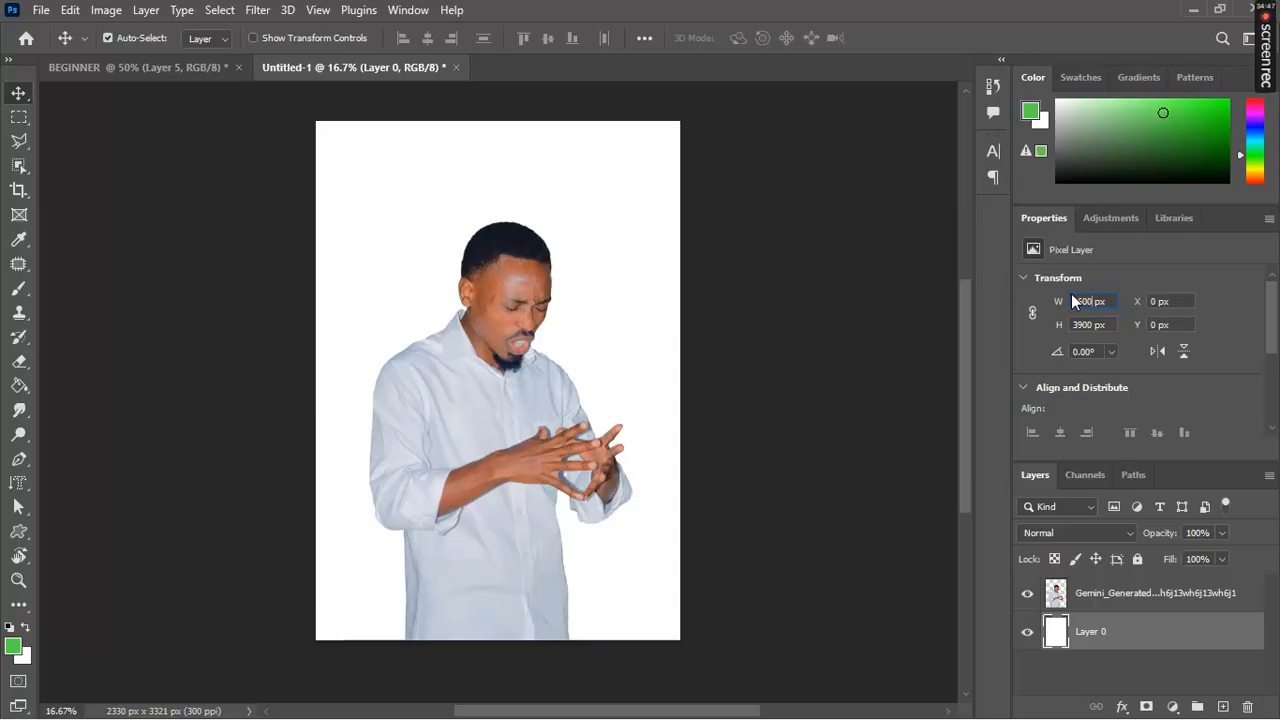
click(1108, 336)
click(1004, 349)
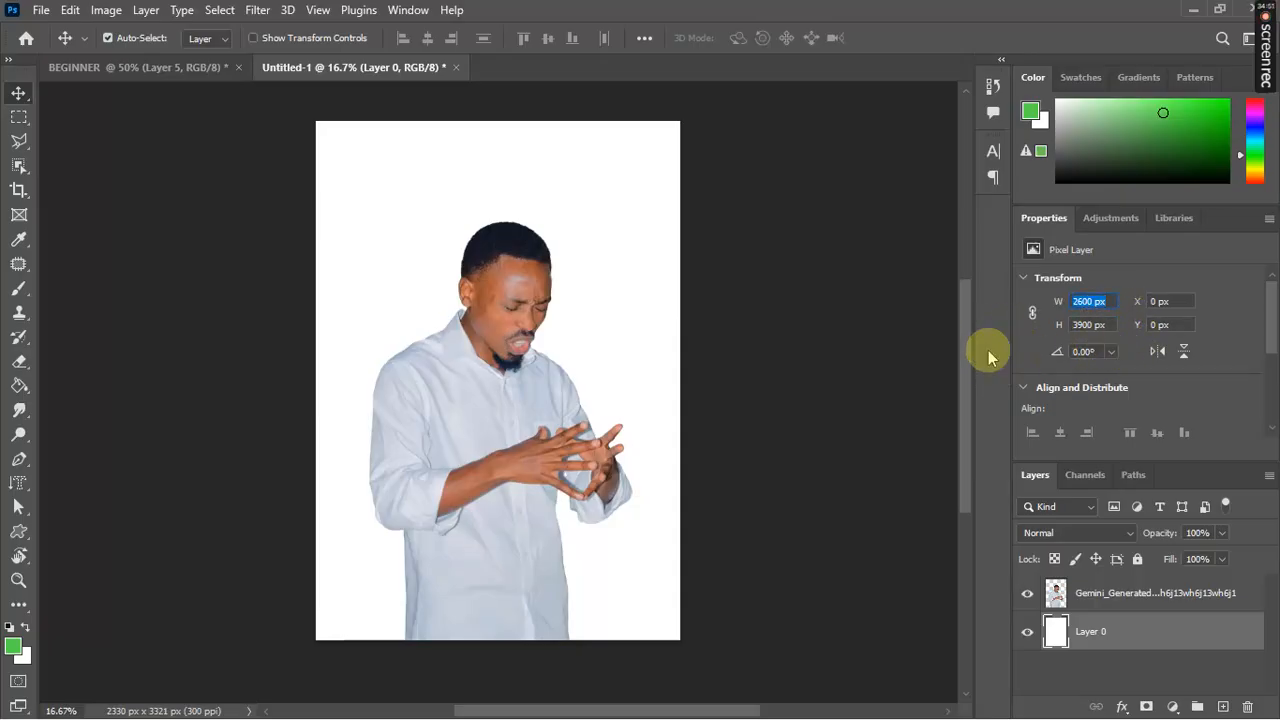
Step: Set the document canvas width to 2600 px
click(757, 309)
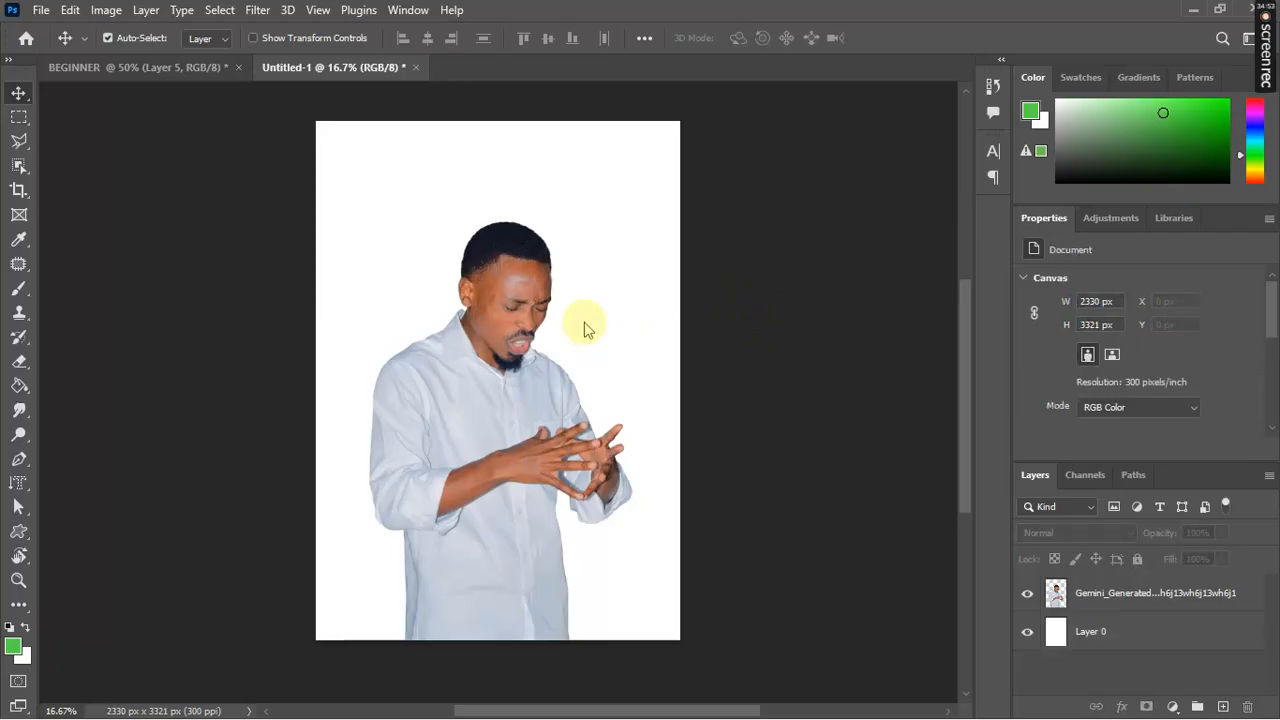
click(1098, 300)
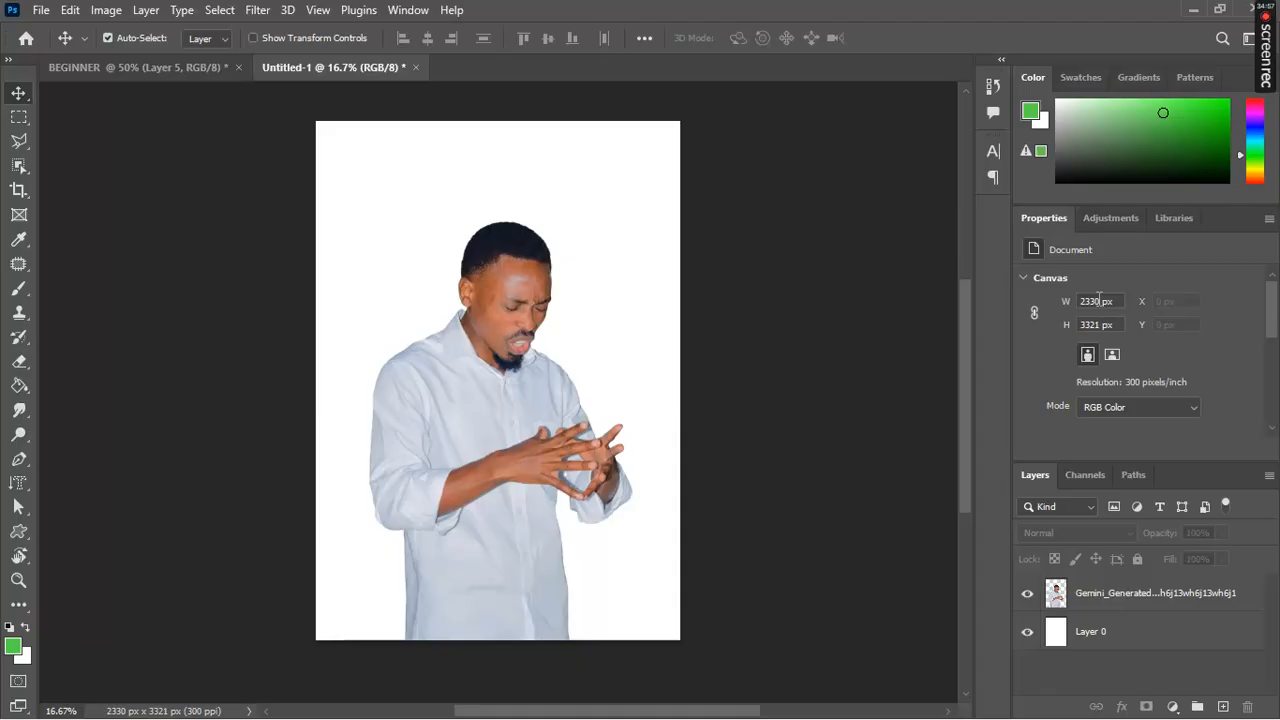
click(1098, 300)
text(2600)
click(1175, 636)
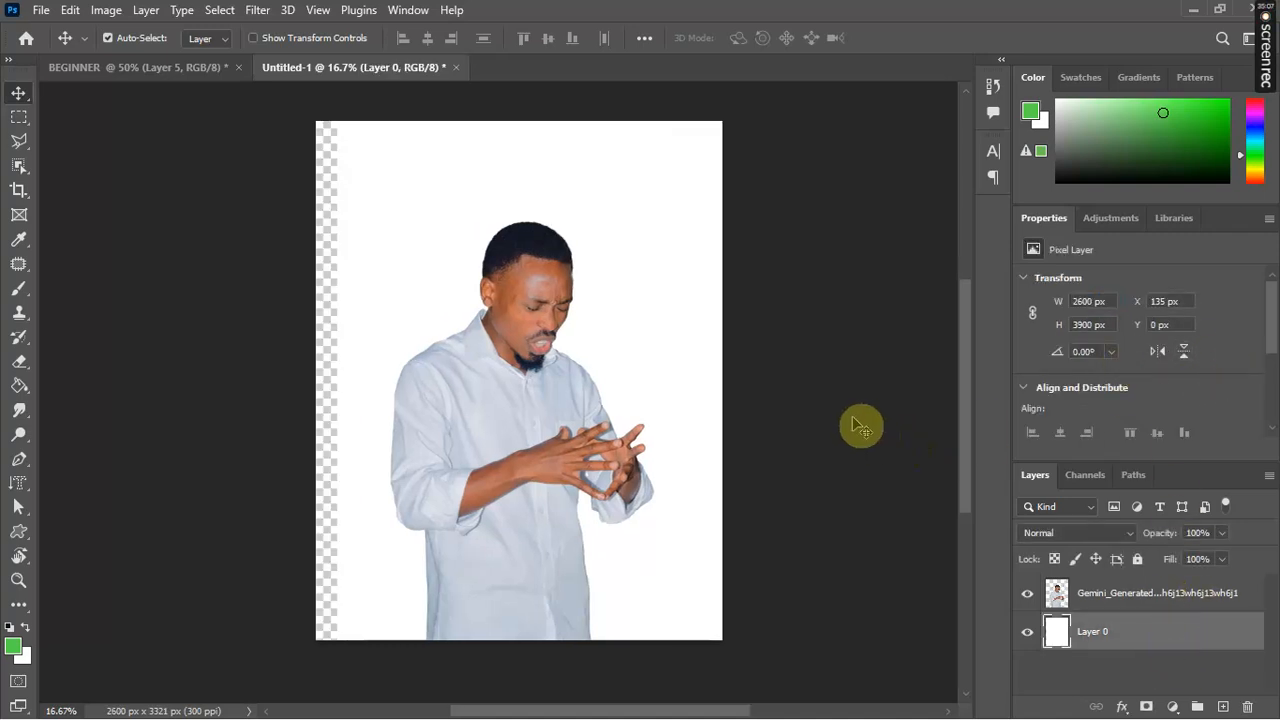
Step: Check the new canvas size, then reselect Layer 0
click(856, 386)
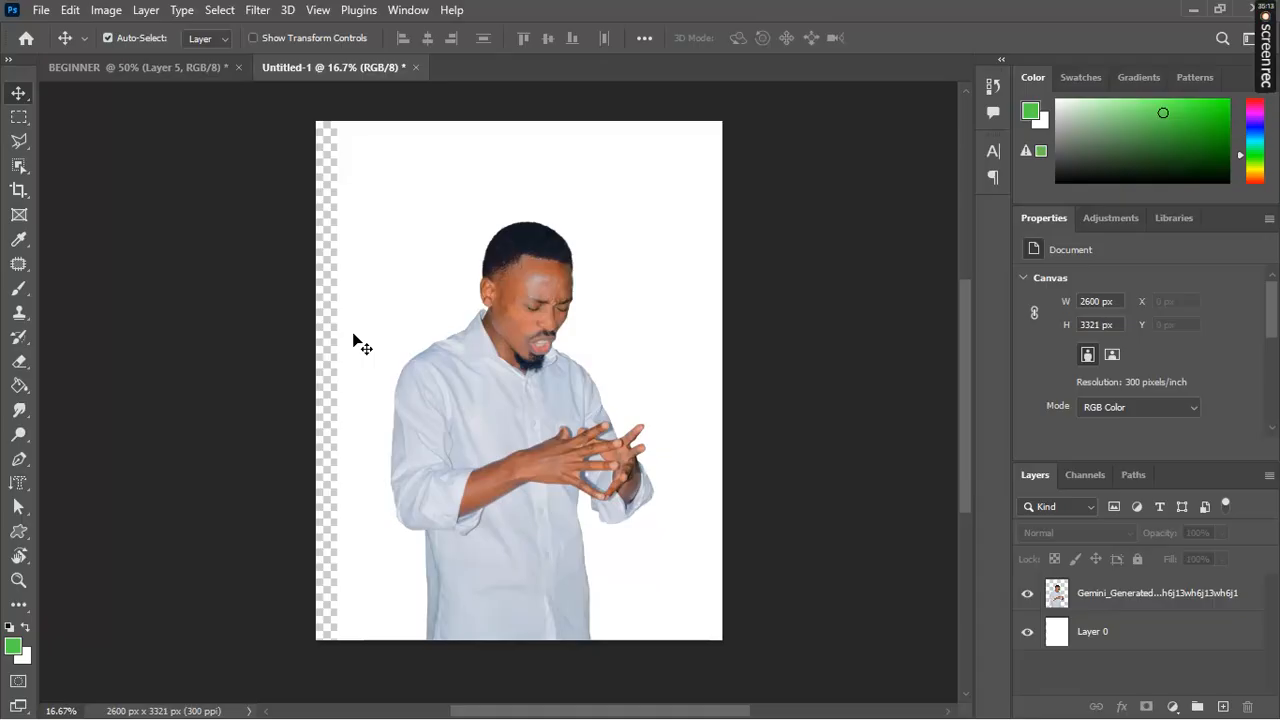
click(1112, 627)
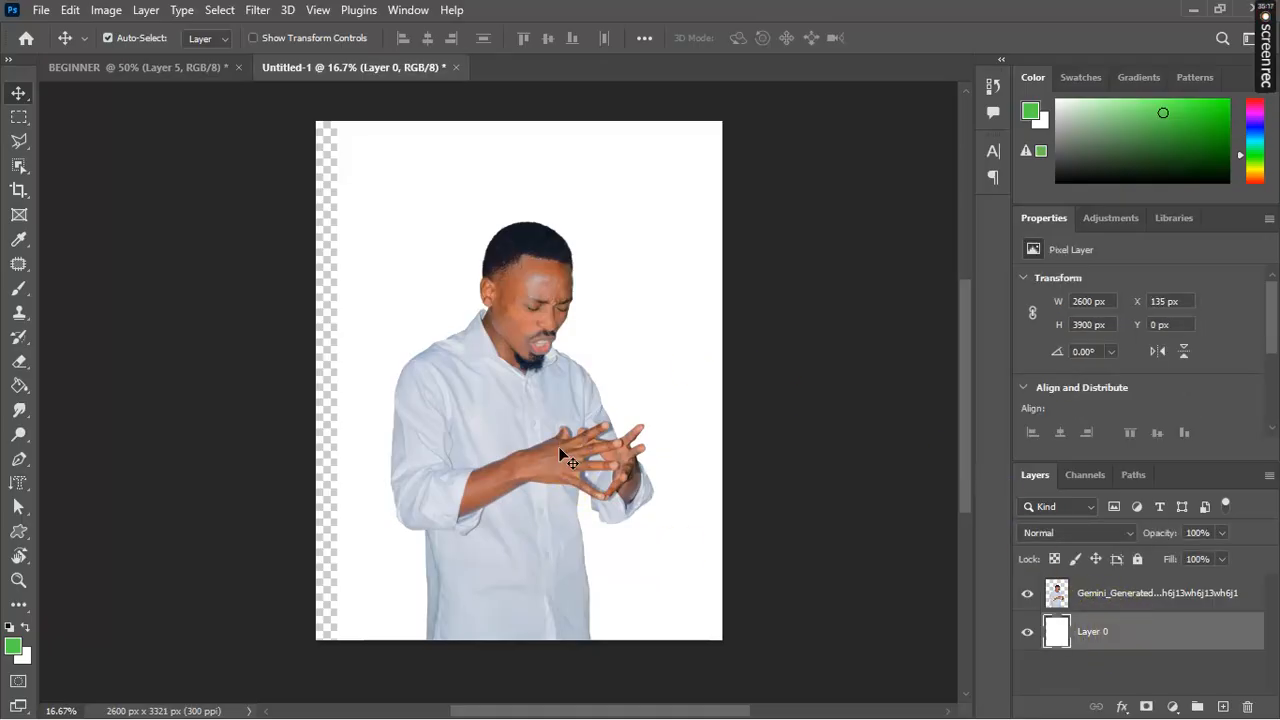
key(ctrl+plus)
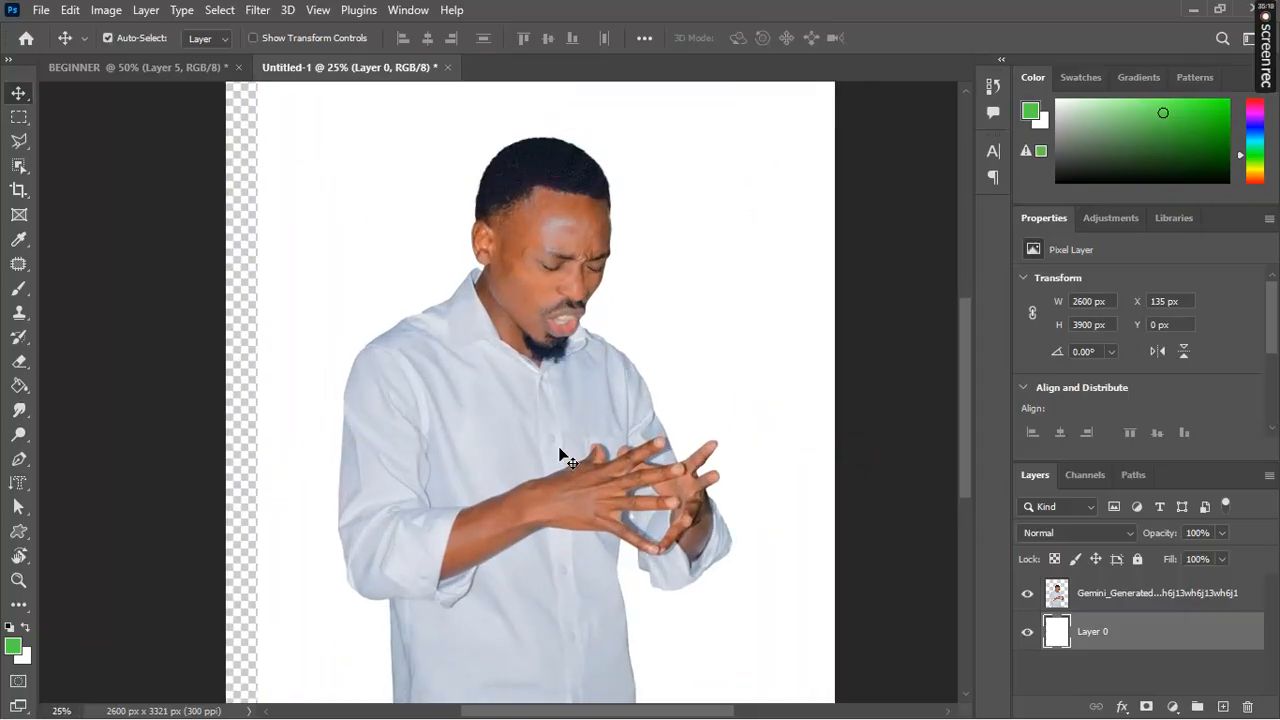
key(ctrl+minus)
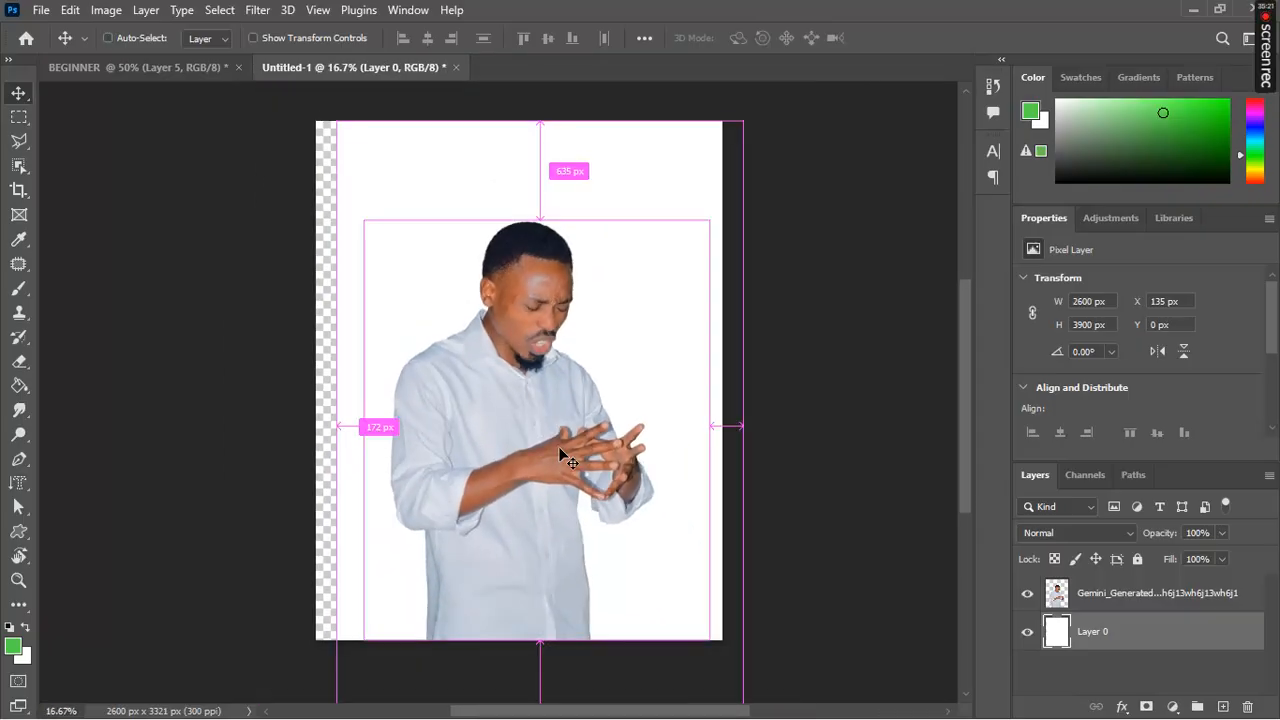
key(ctrl+plus)
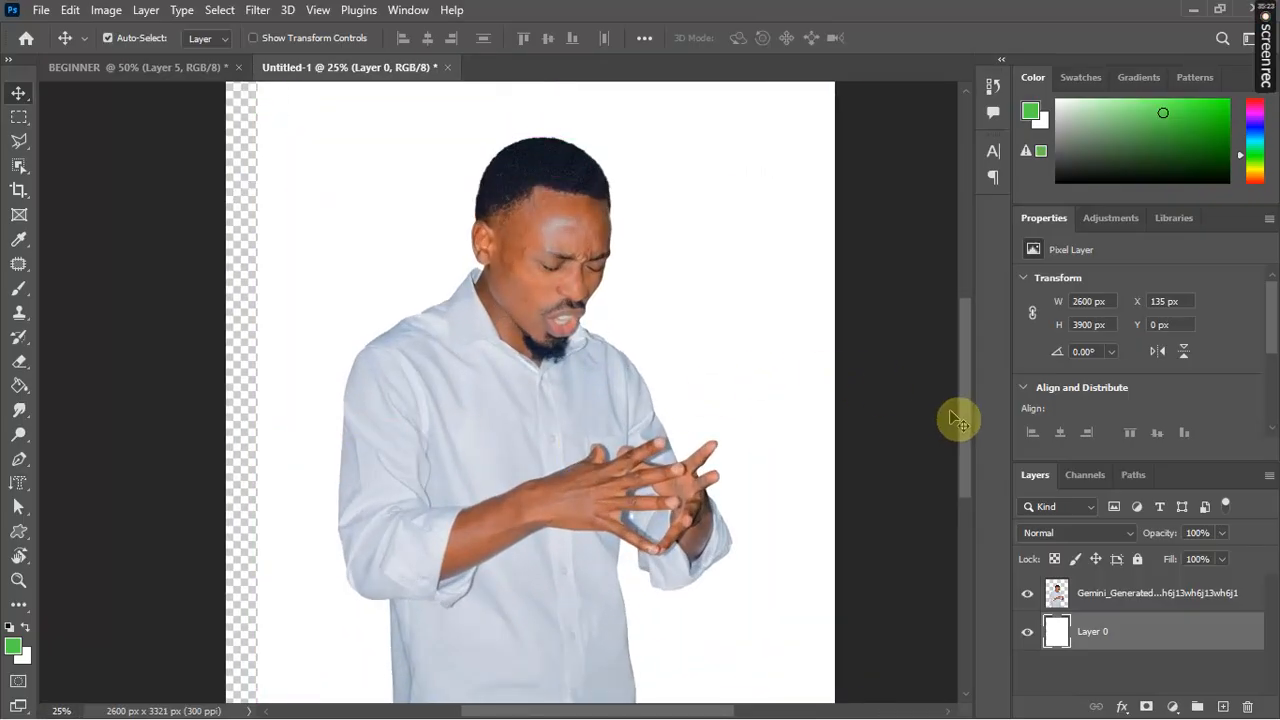
mouse_move(962, 432)
mouse_down()
mouse_move(962, 460)
mouse_move(951, 366)
mouse_move(950, 440)
mouse_up()
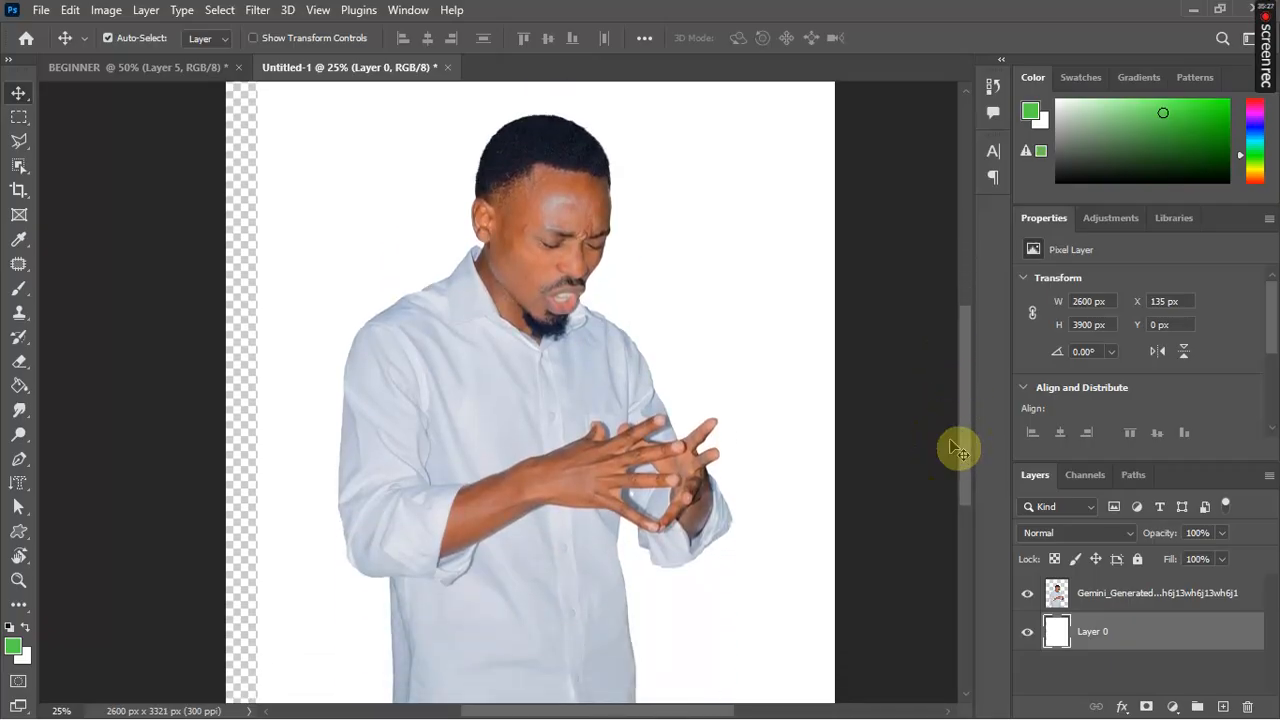
key(ctrl+minus)
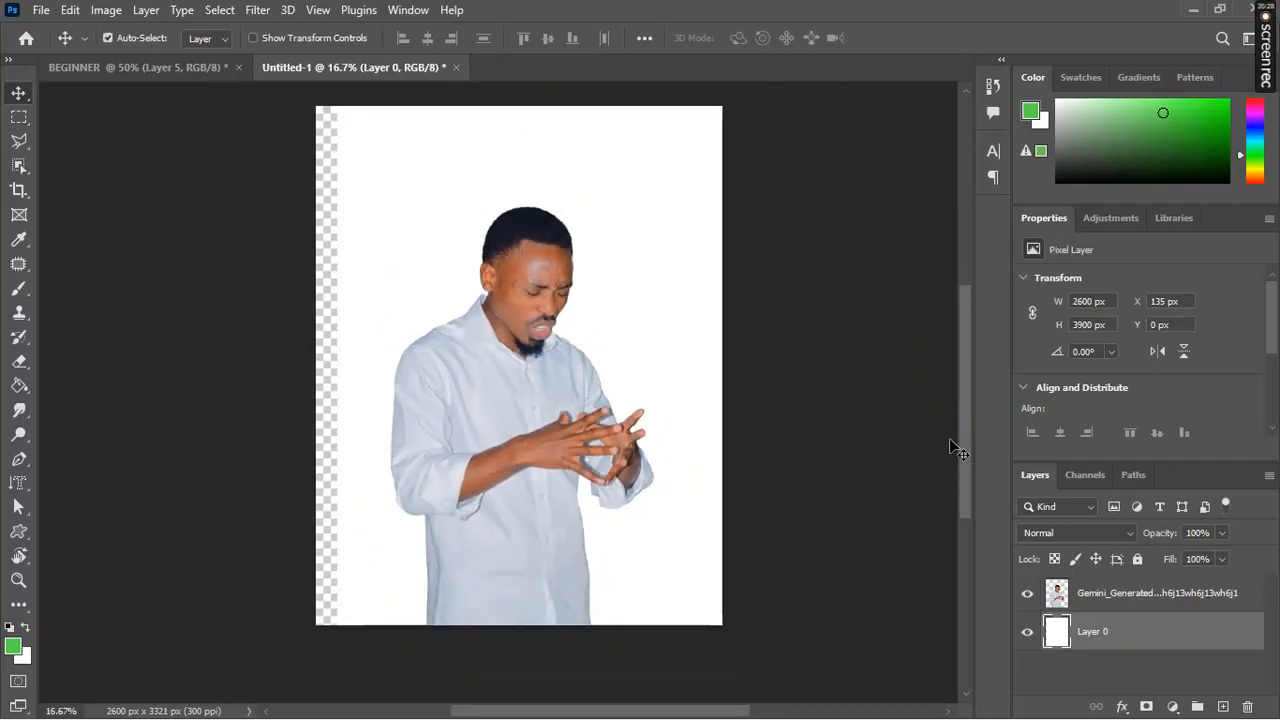
click(530, 472)
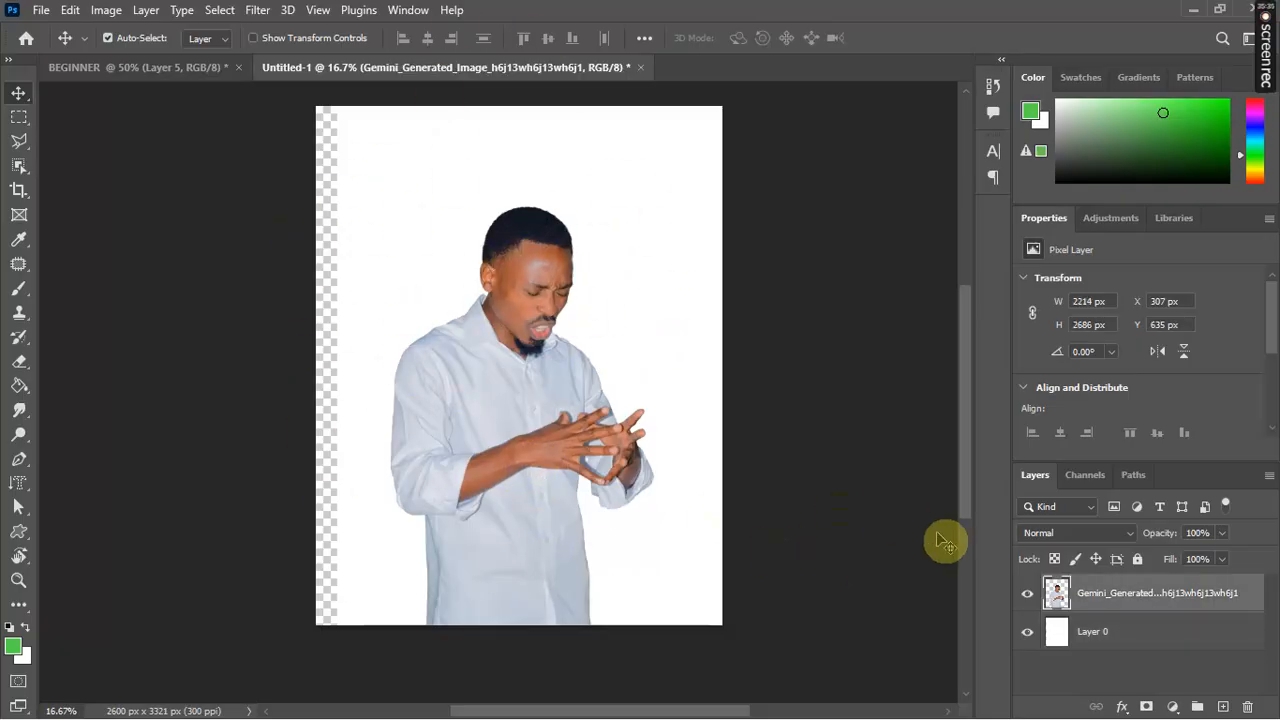
click(1108, 643)
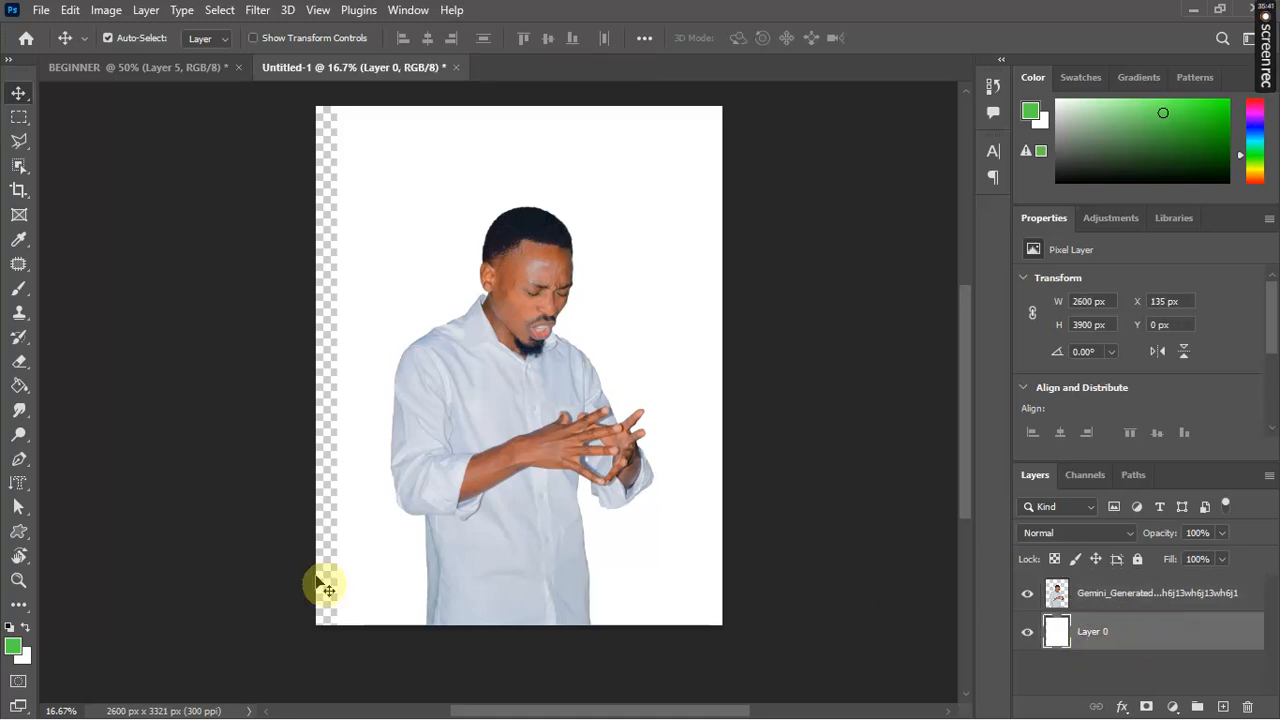
Step: Set the foreground colour to purple #8911ac
click(14, 648)
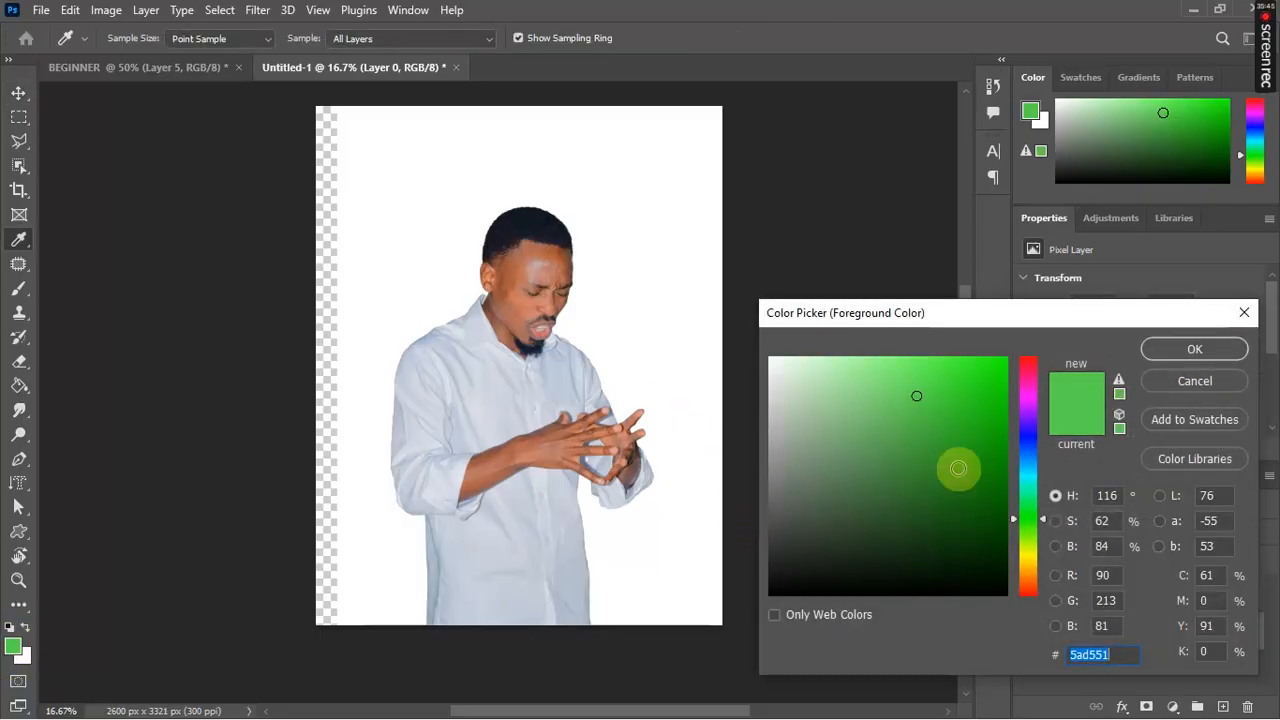
click(1028, 438)
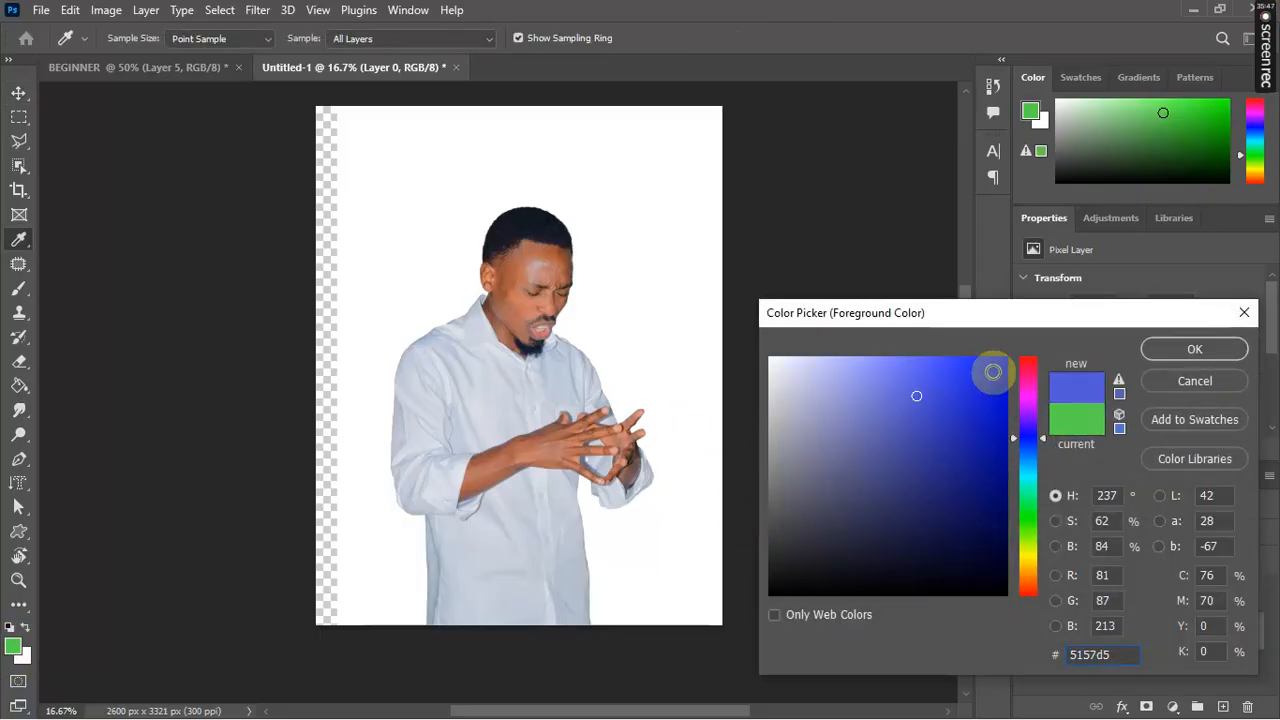
click(993, 372)
click(1027, 407)
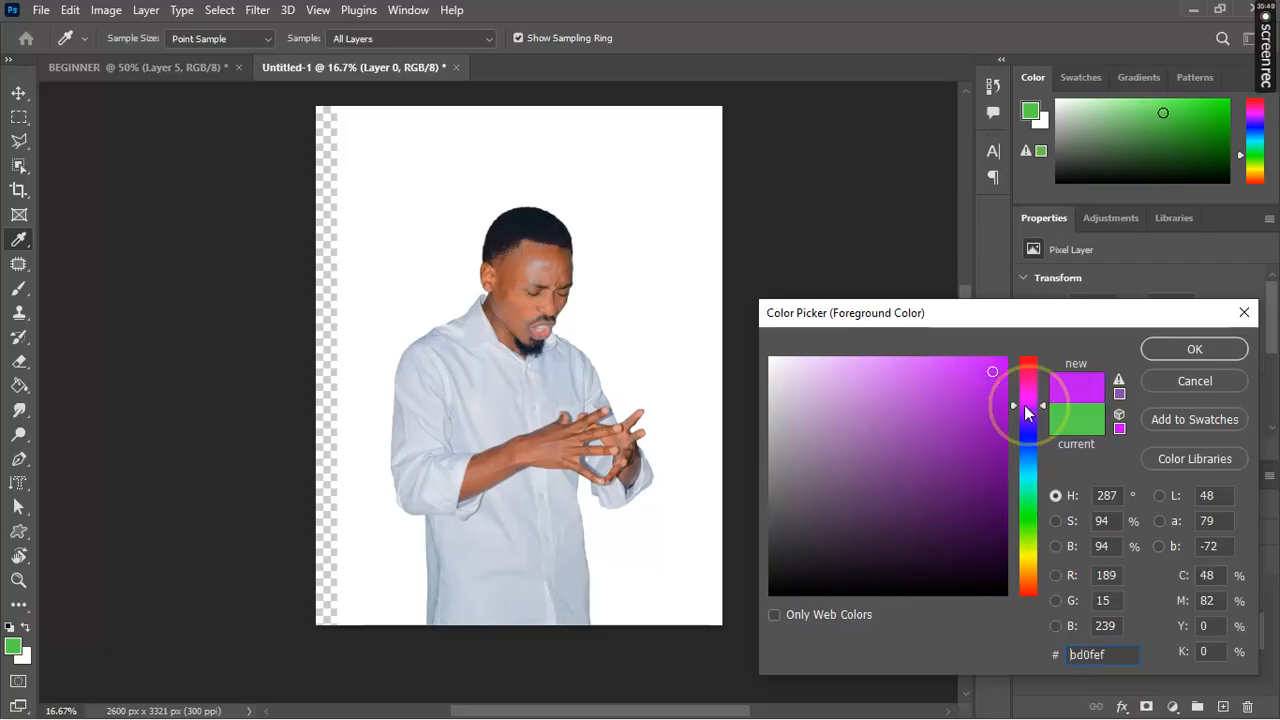
click(980, 391)
click(984, 434)
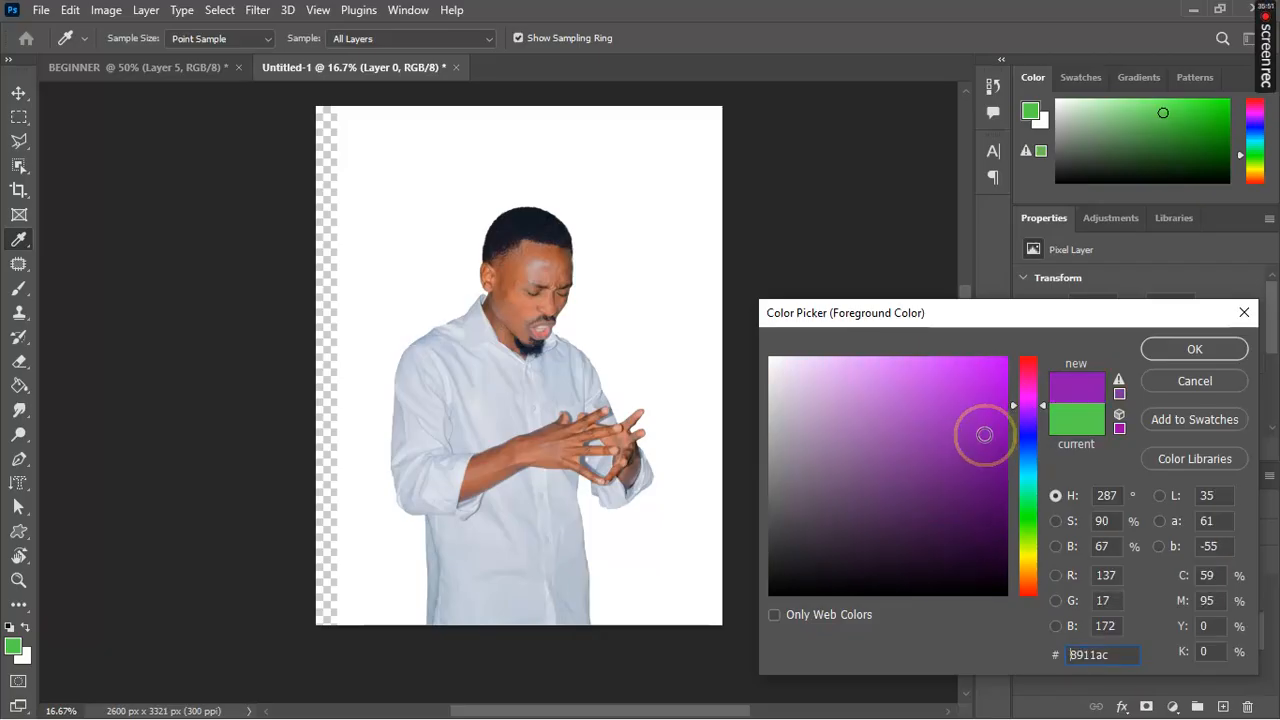
click(1178, 349)
Step: Paint-bucket the white background and the left transparent strip purple
key(v)
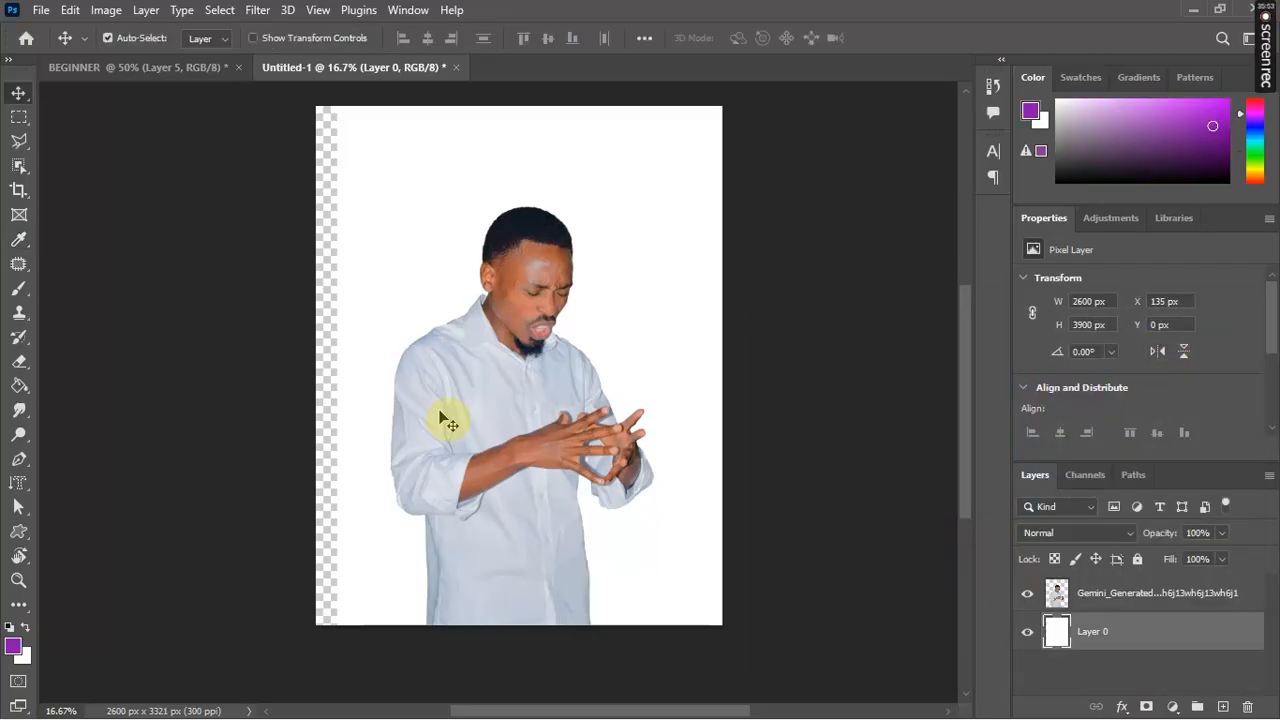
click(20, 388)
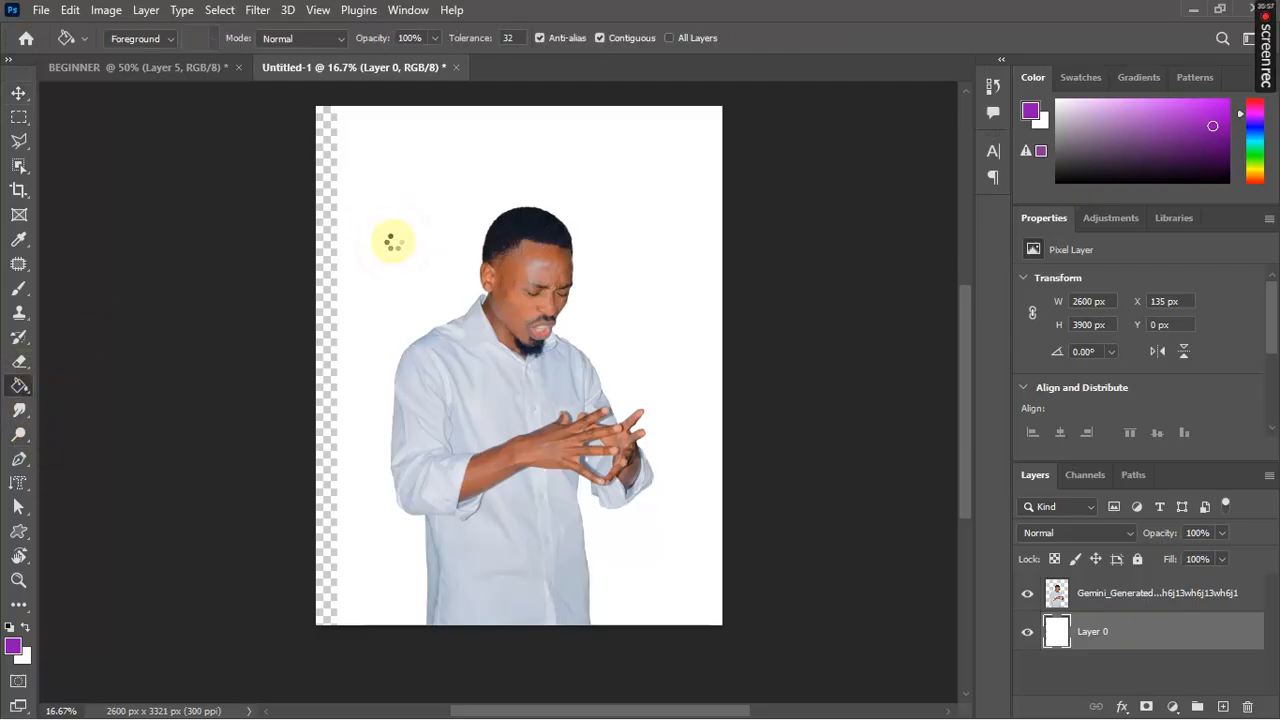
click(391, 241)
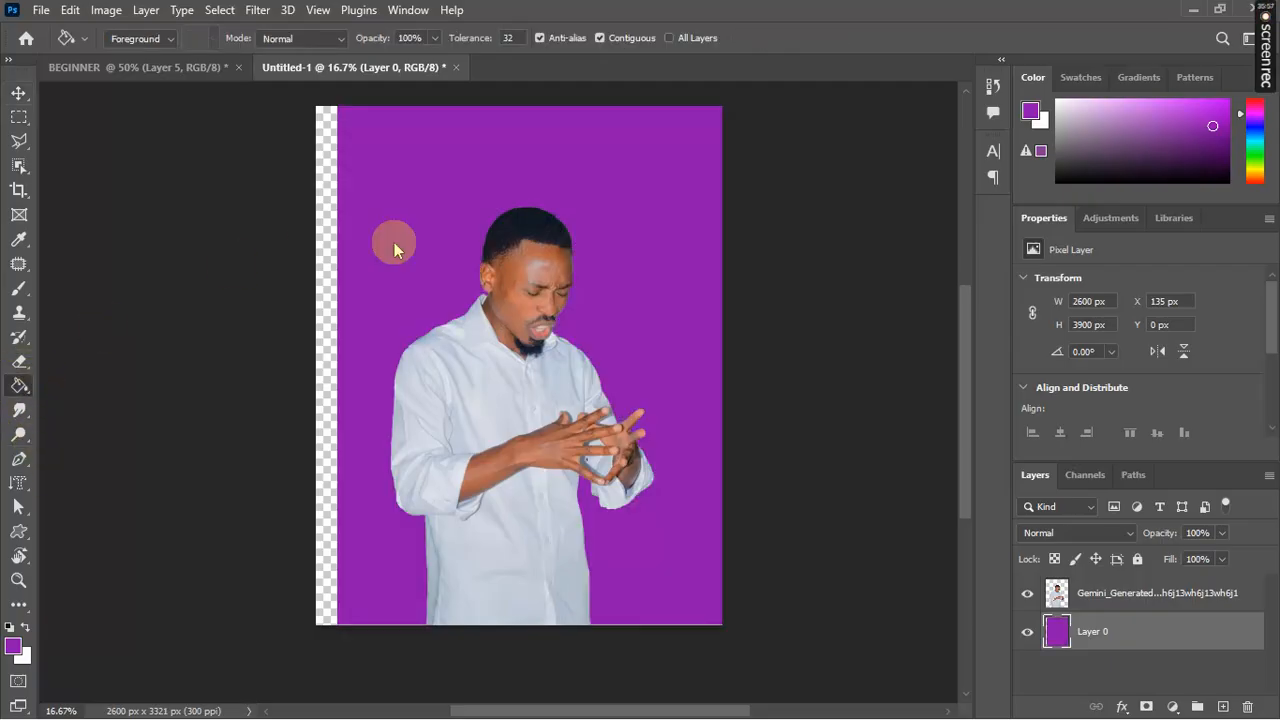
click(323, 235)
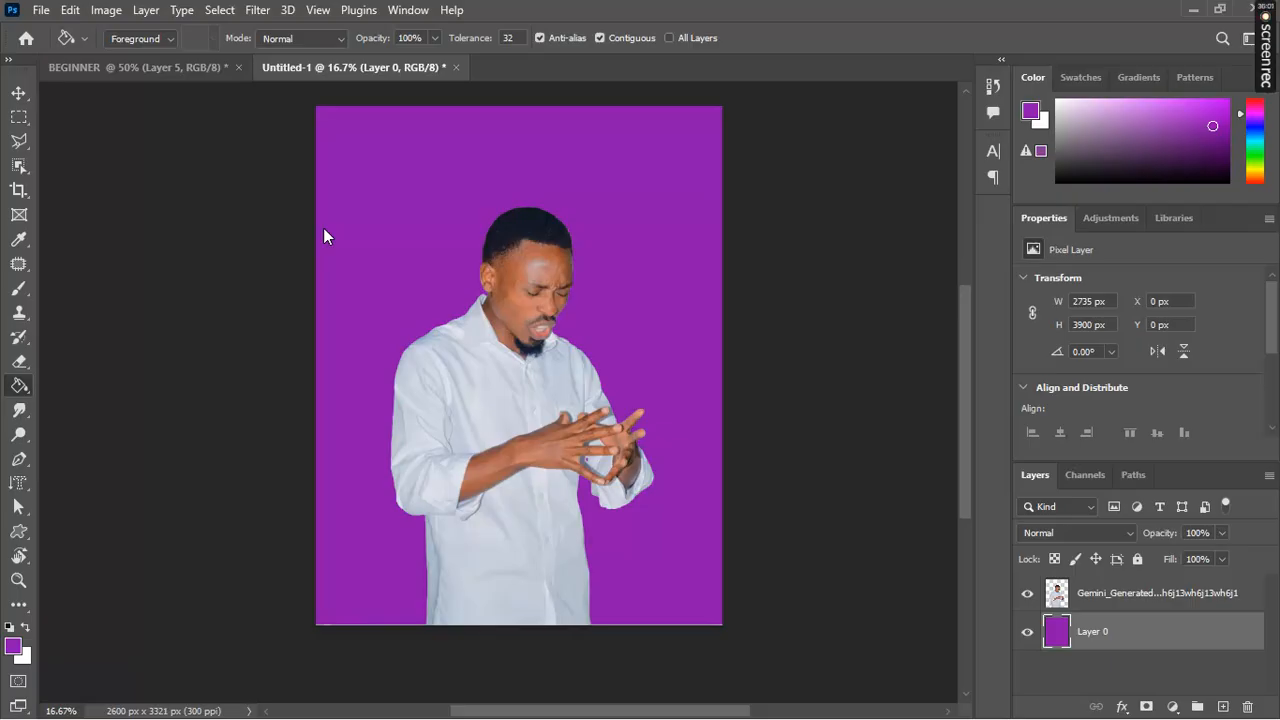
Step: Choose pink #f20b73 as the foreground and fill the background with it
click(14, 647)
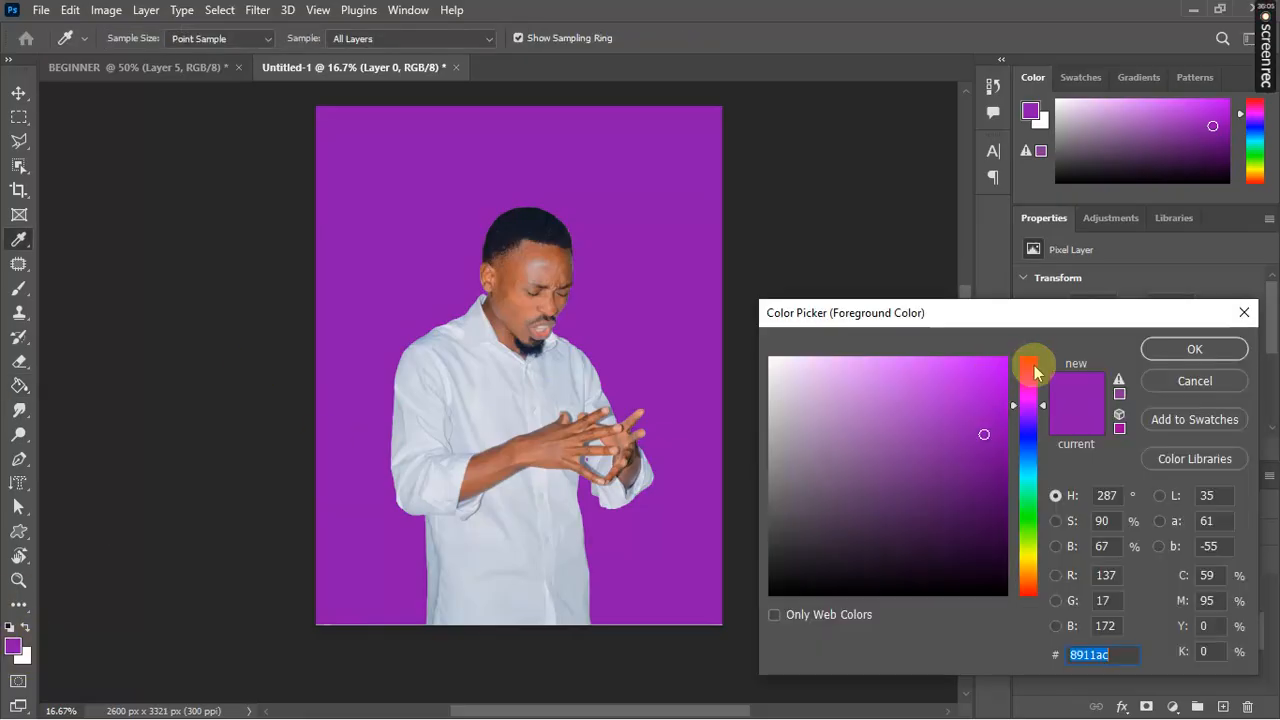
click(1030, 375)
click(996, 369)
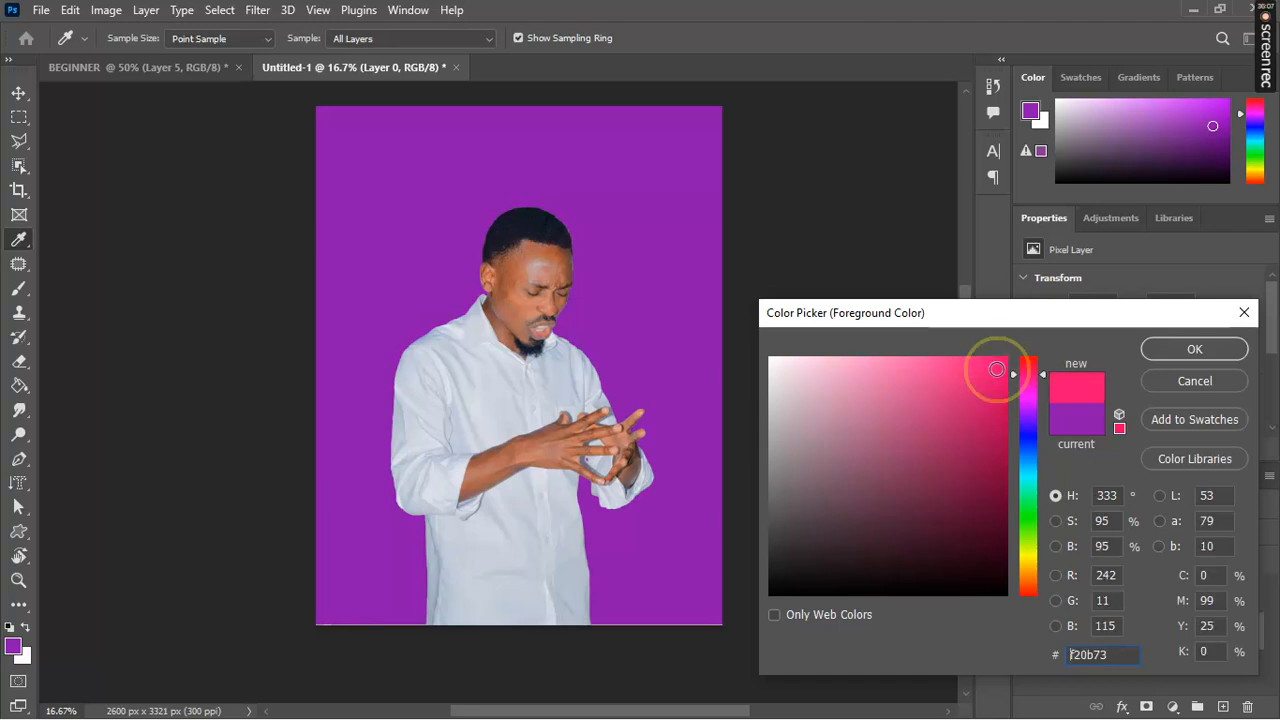
click(1194, 349)
key(g)
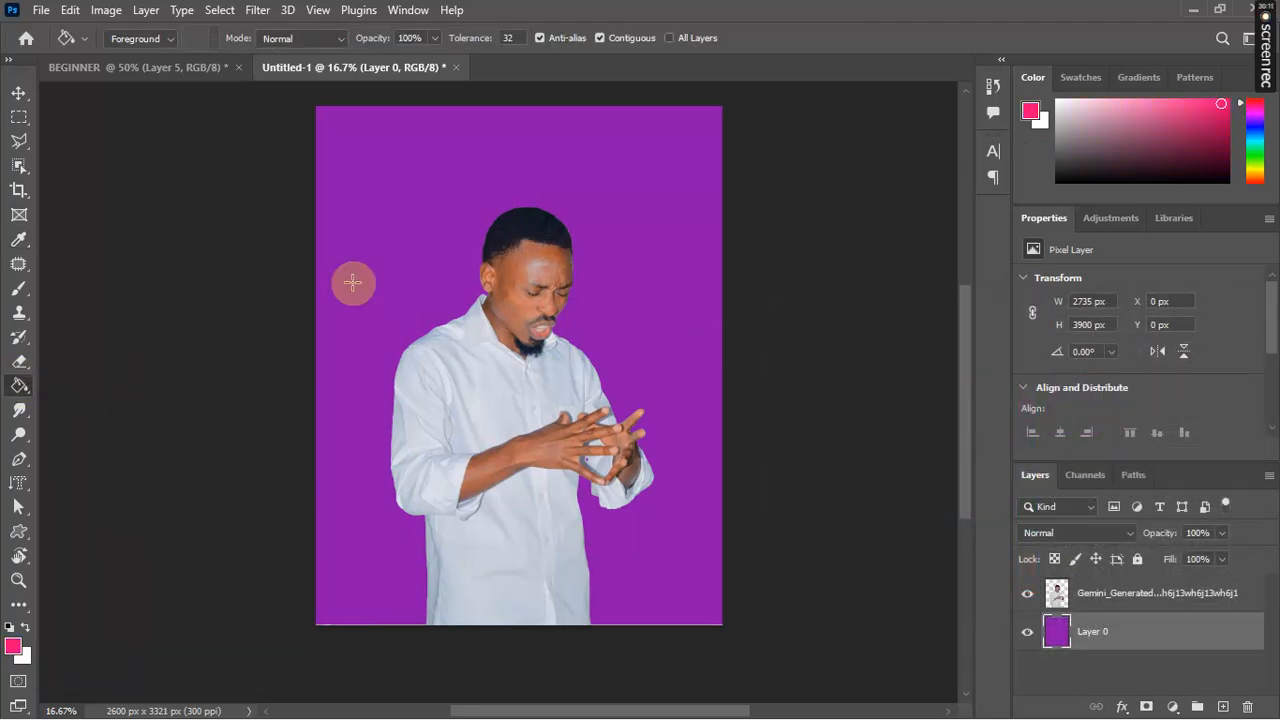
click(404, 277)
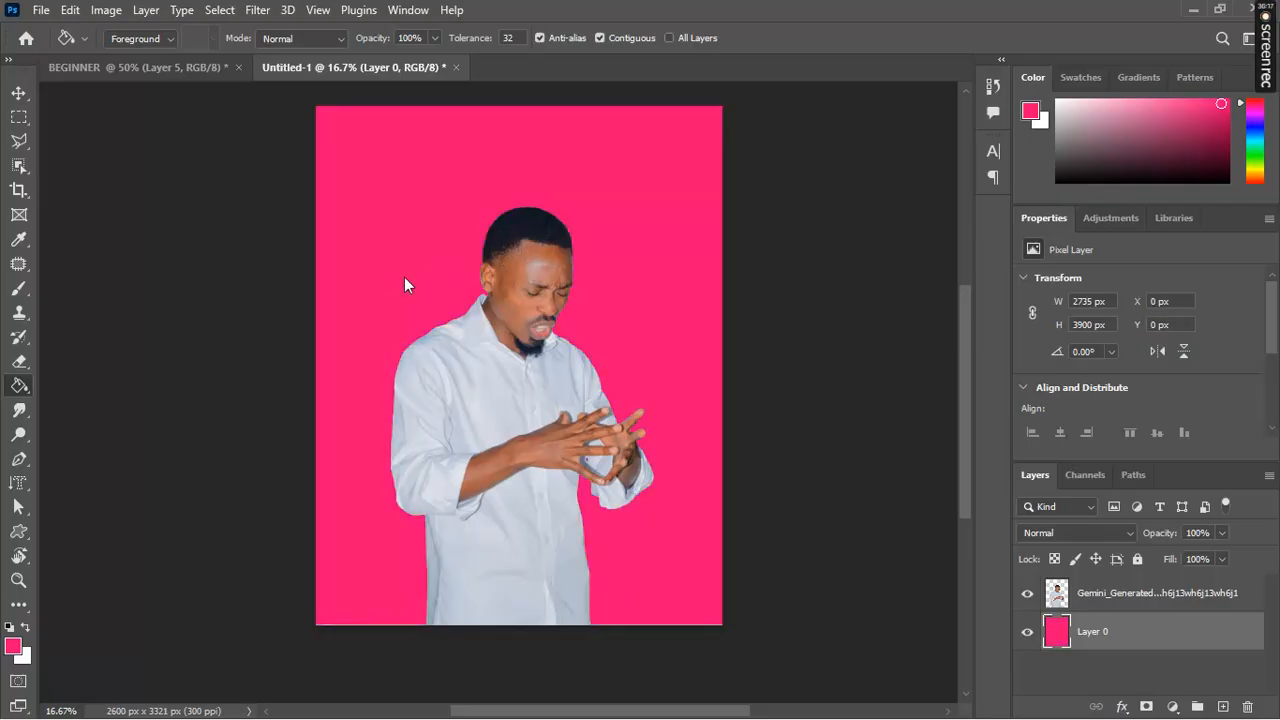
click(404, 277)
Step: Zoom in and start a free transform on the background layer
key(ctrl+plus)
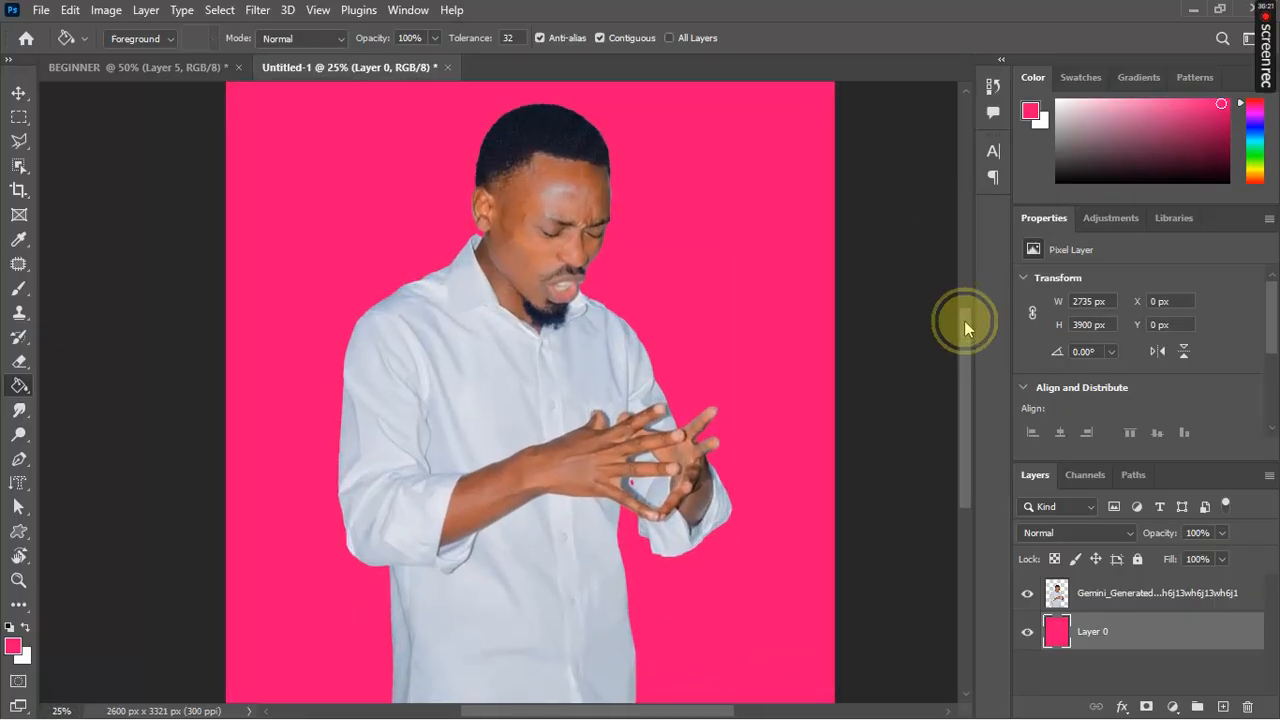
mouse_move(945, 289)
mouse_down()
mouse_move(943, 247)
mouse_move(966, 323)
mouse_move(966, 366)
mouse_move(955, 274)
mouse_move(957, 360)
mouse_up()
click(457, 361)
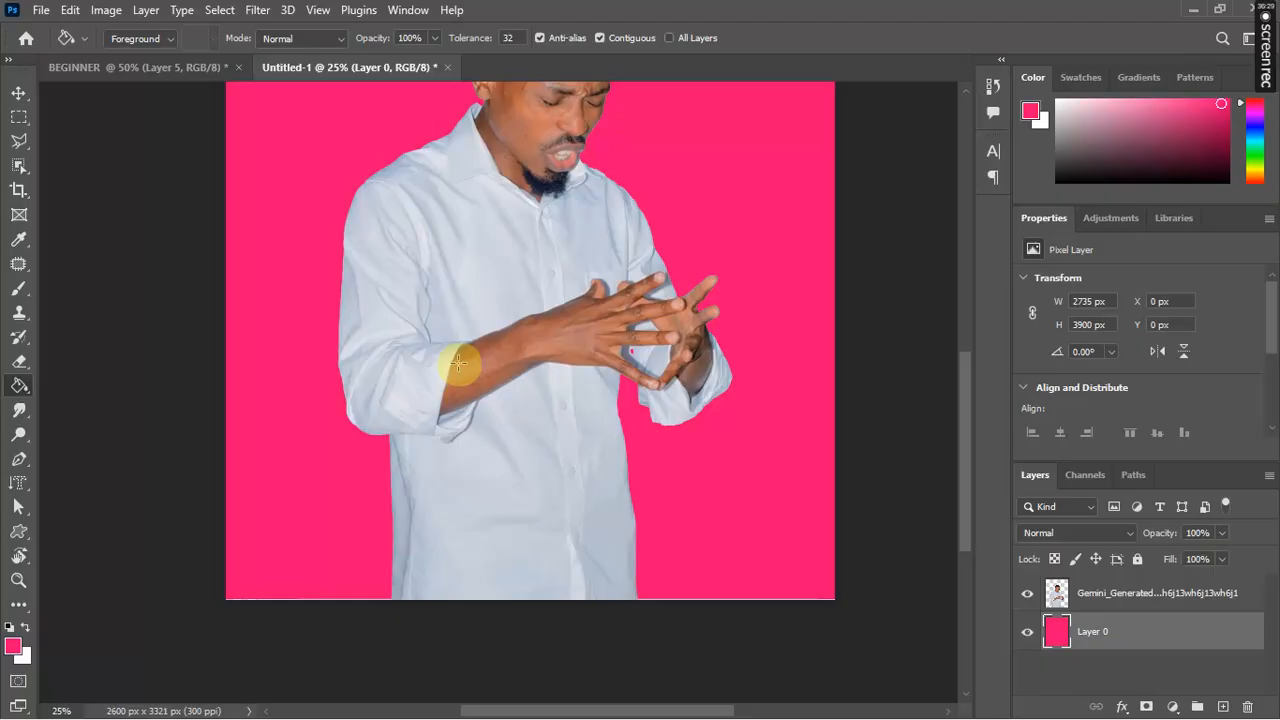
key(v)
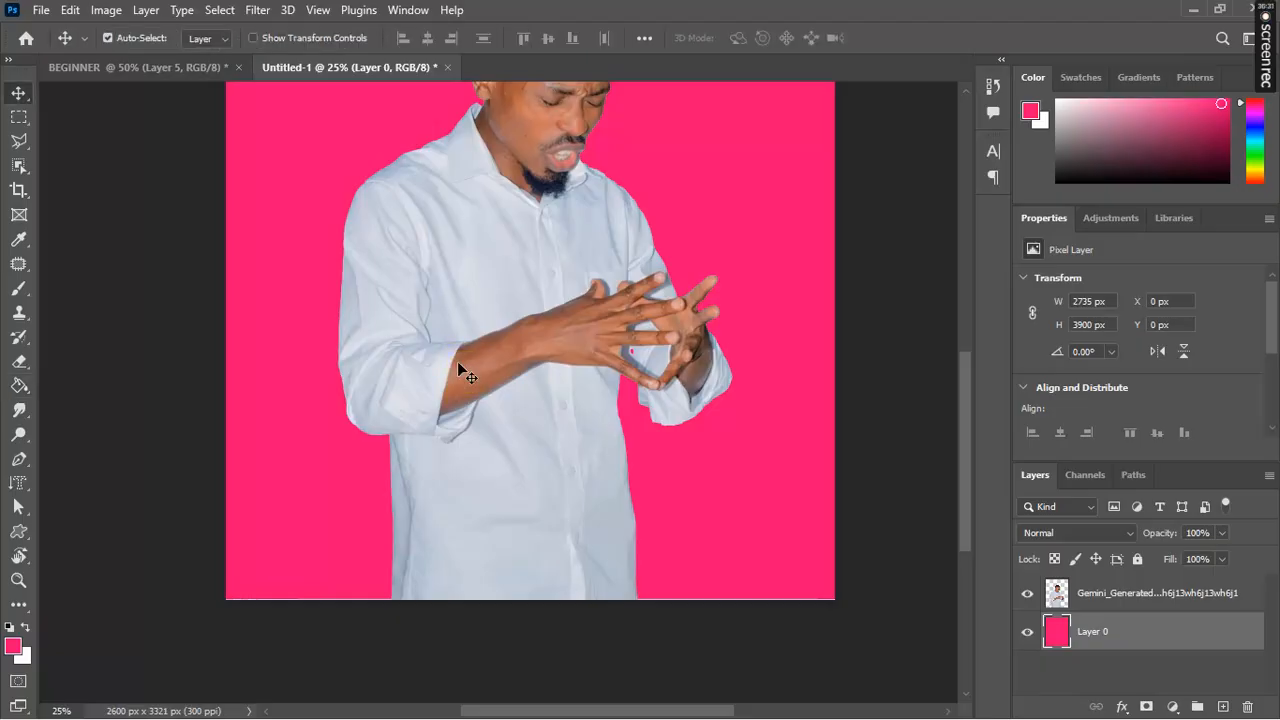
key(ctrl+t)
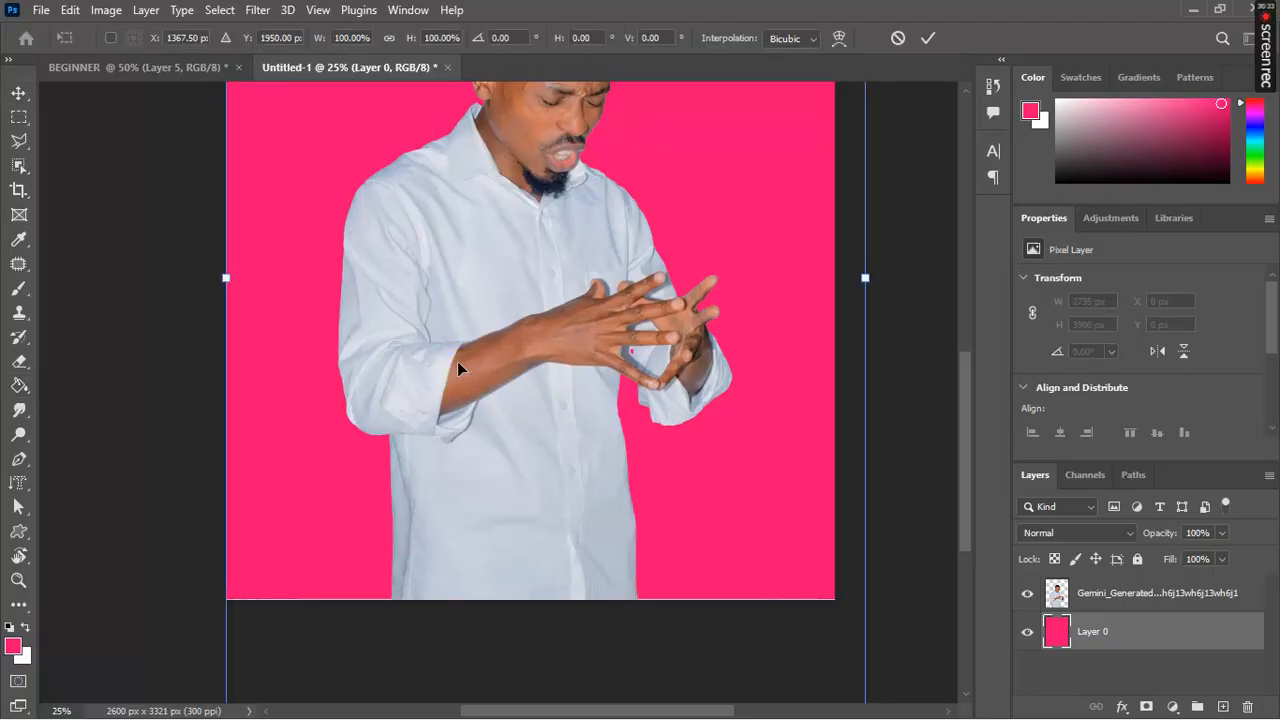
click(805, 322)
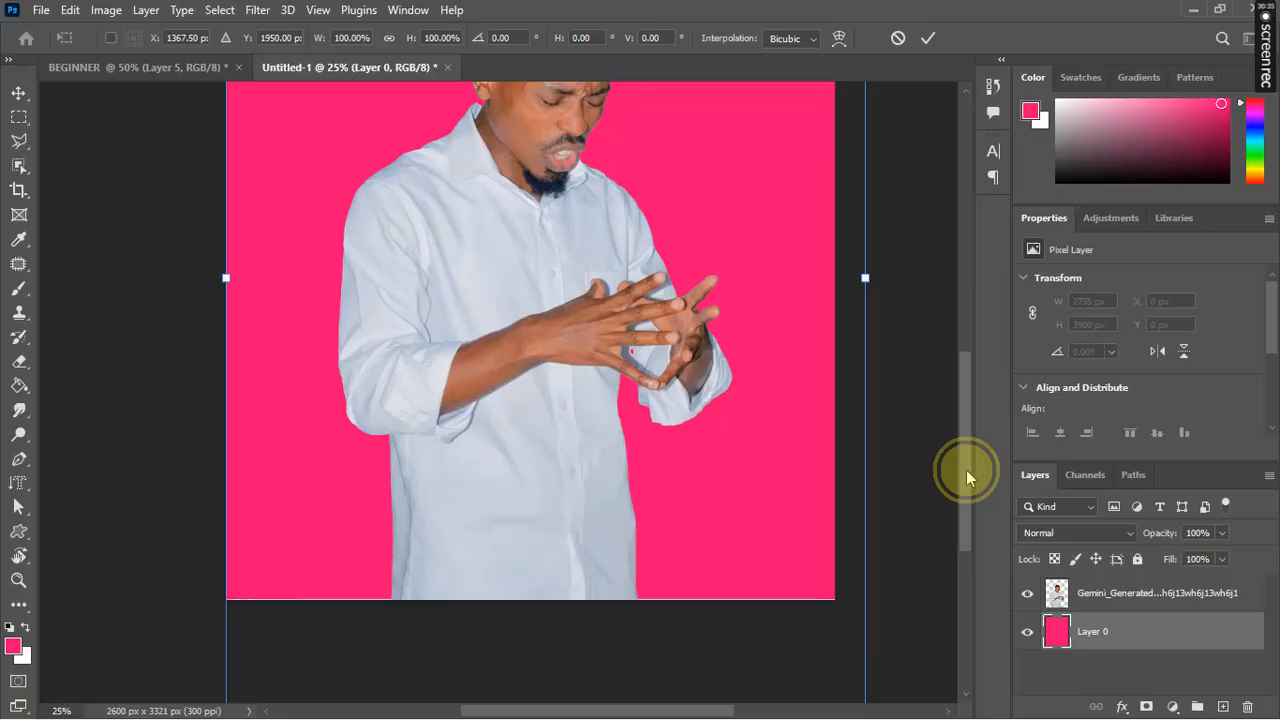
drag(966, 470, 943, 343)
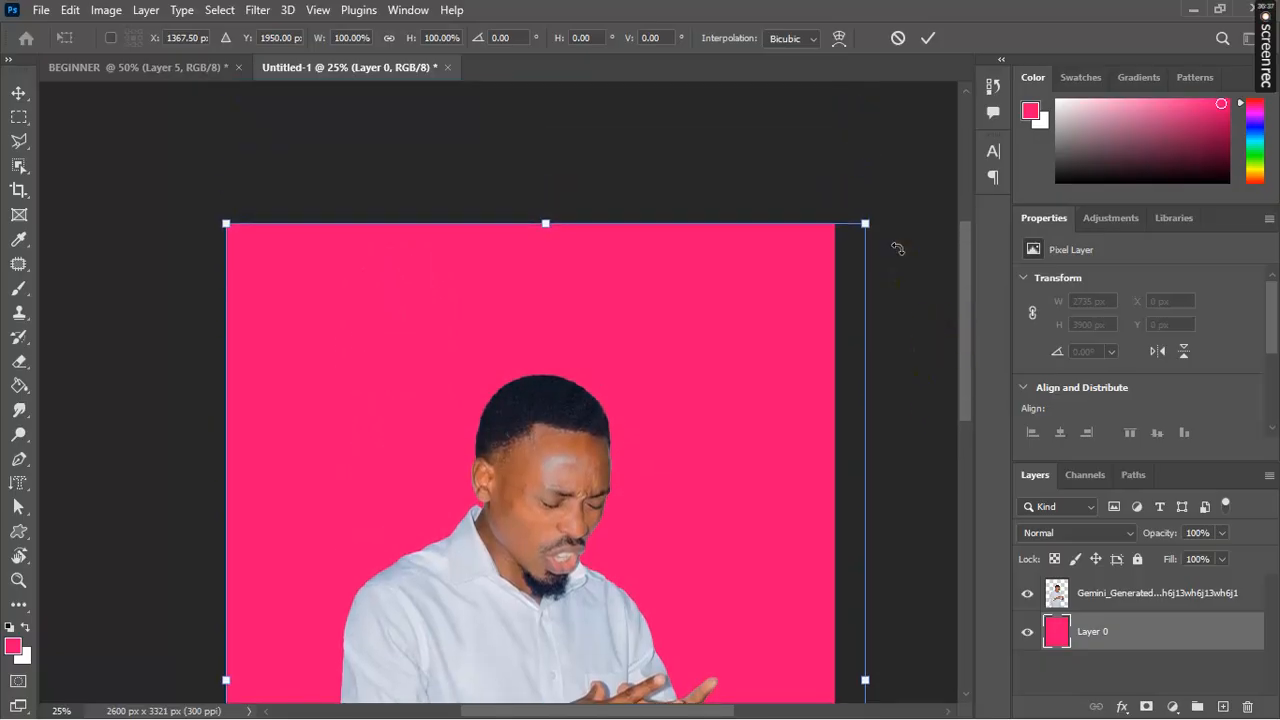
key(Return)
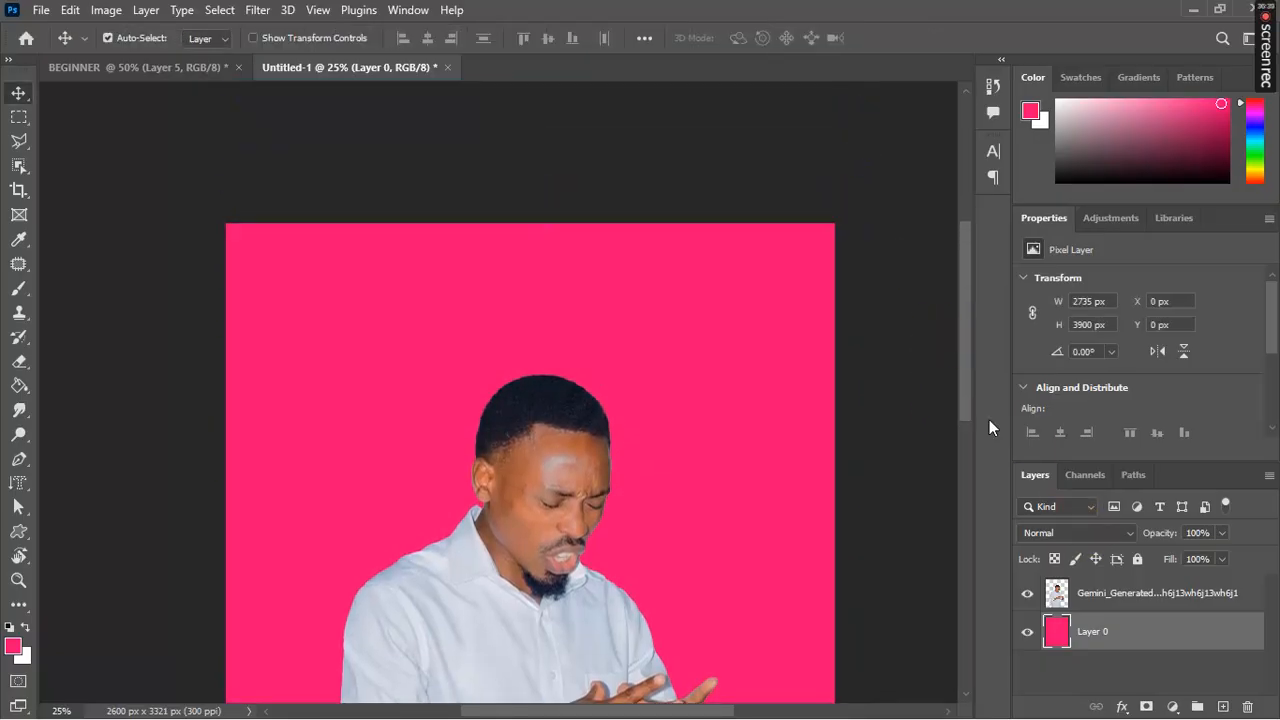
click(1137, 596)
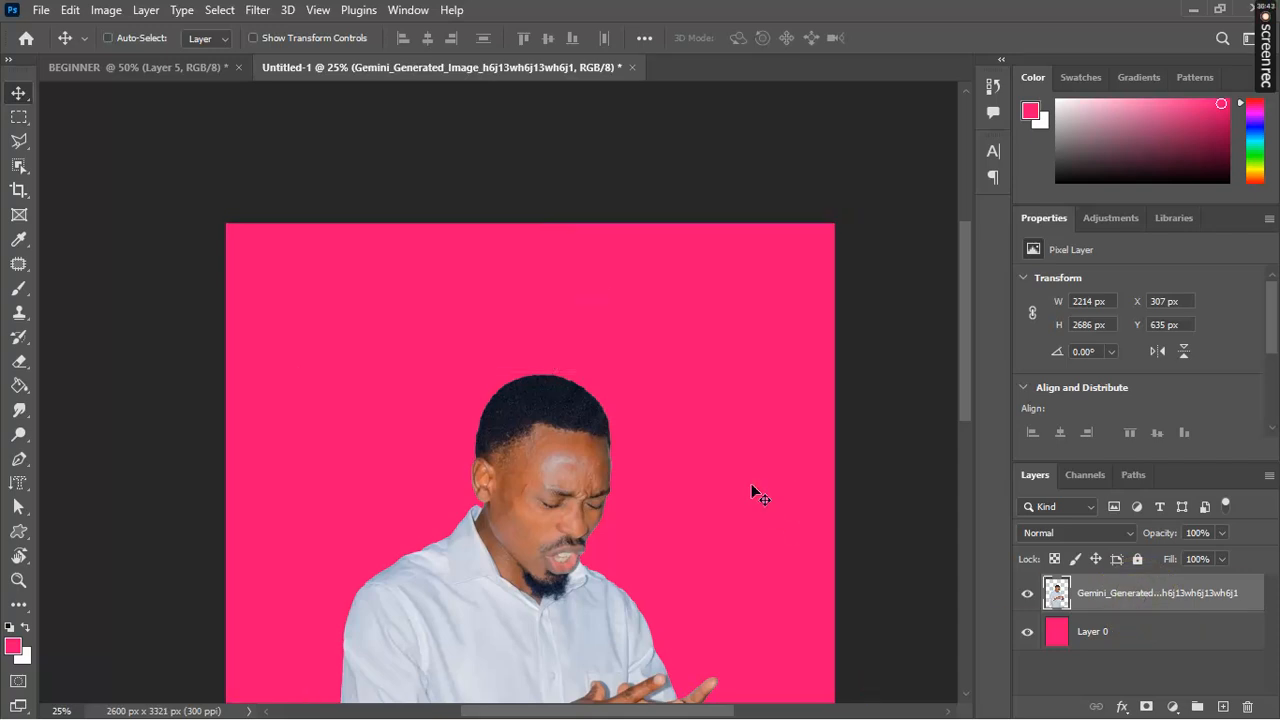
key(ctrl+t)
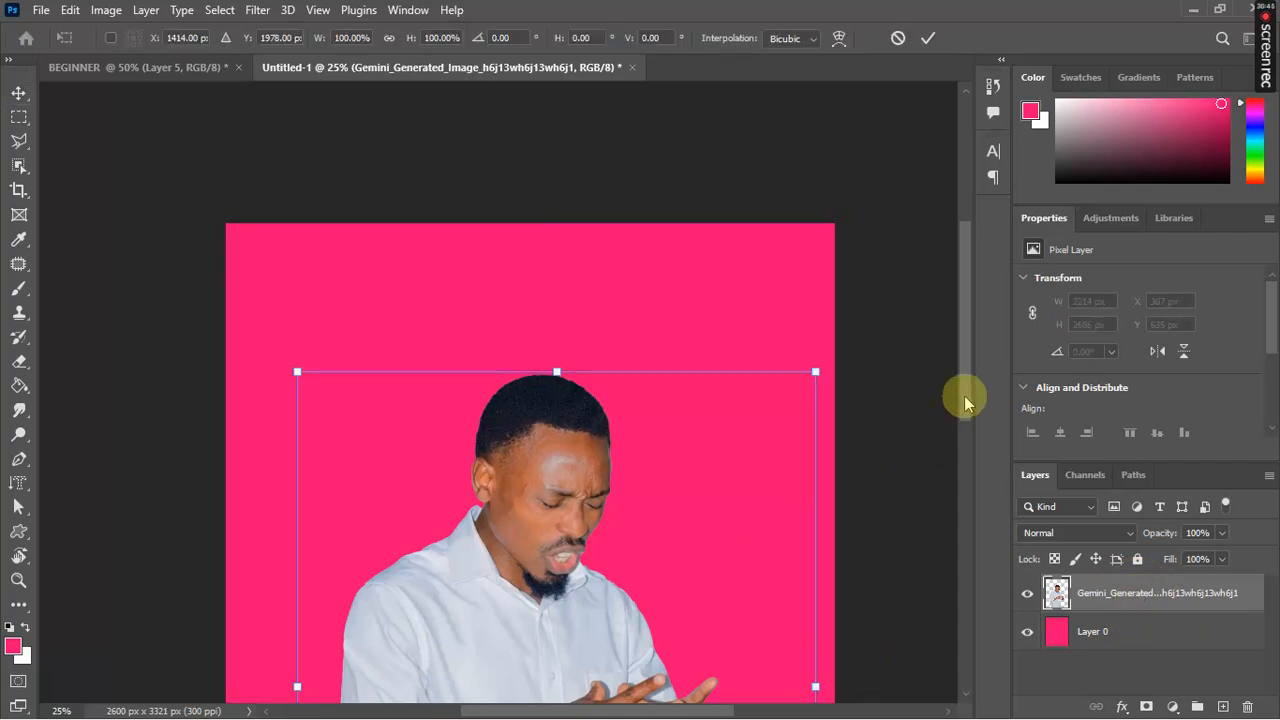
drag(963, 395, 956, 481)
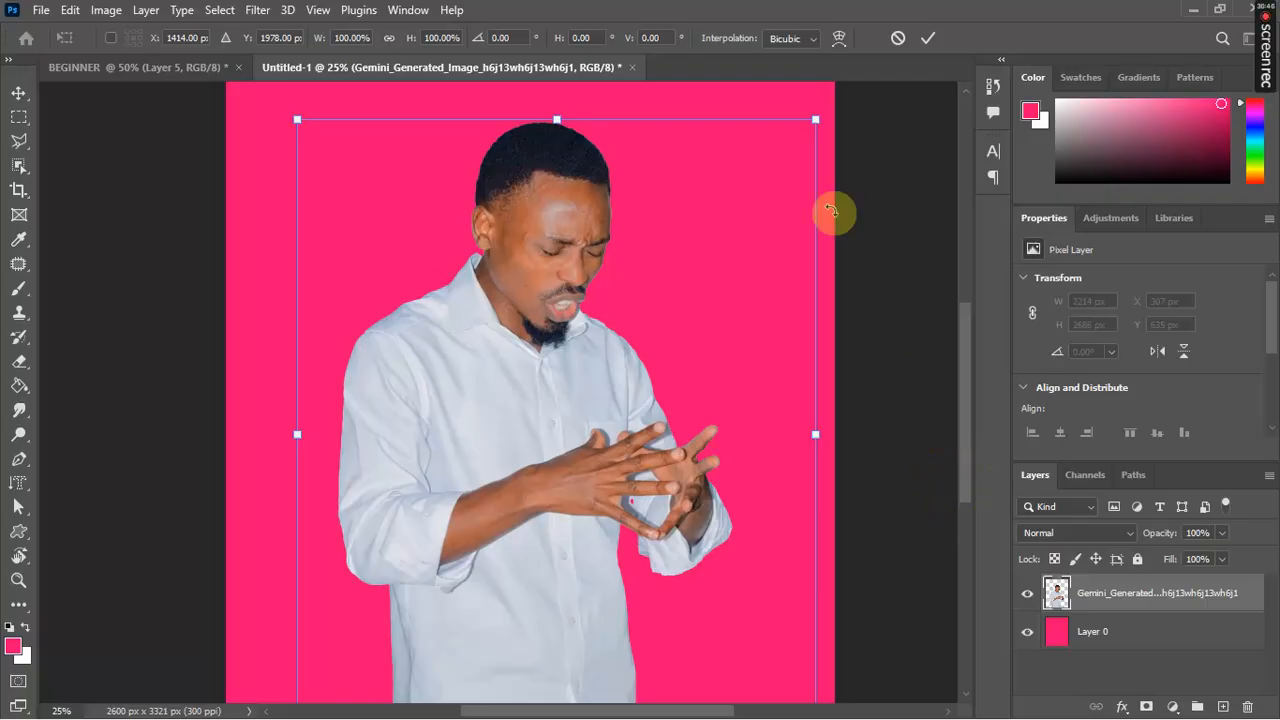
click(815, 124)
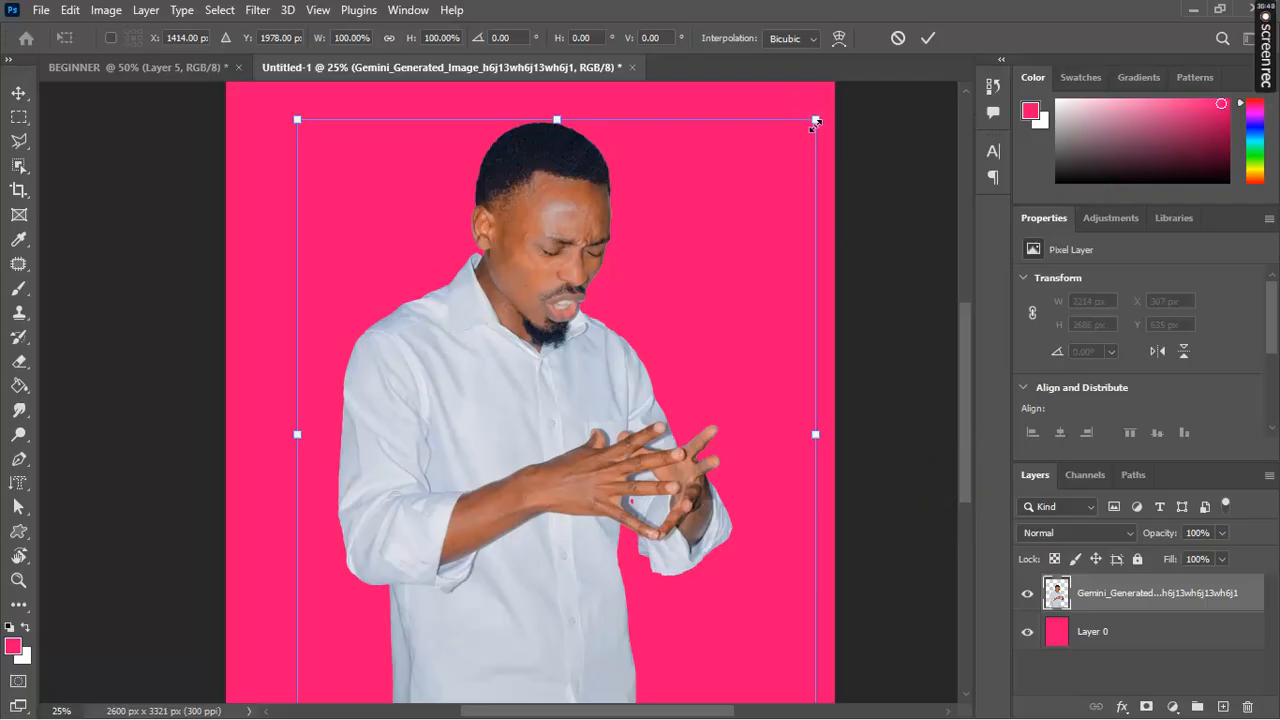
click(808, 138)
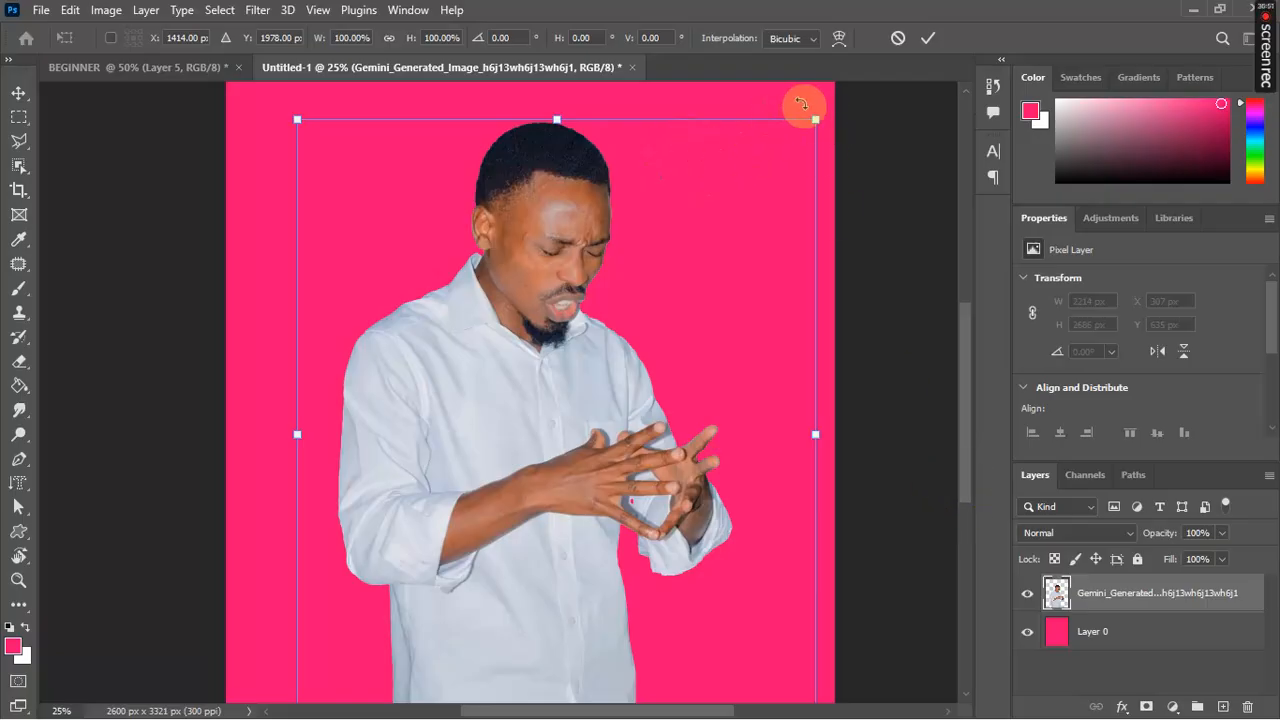
drag(816, 119, 745, 64)
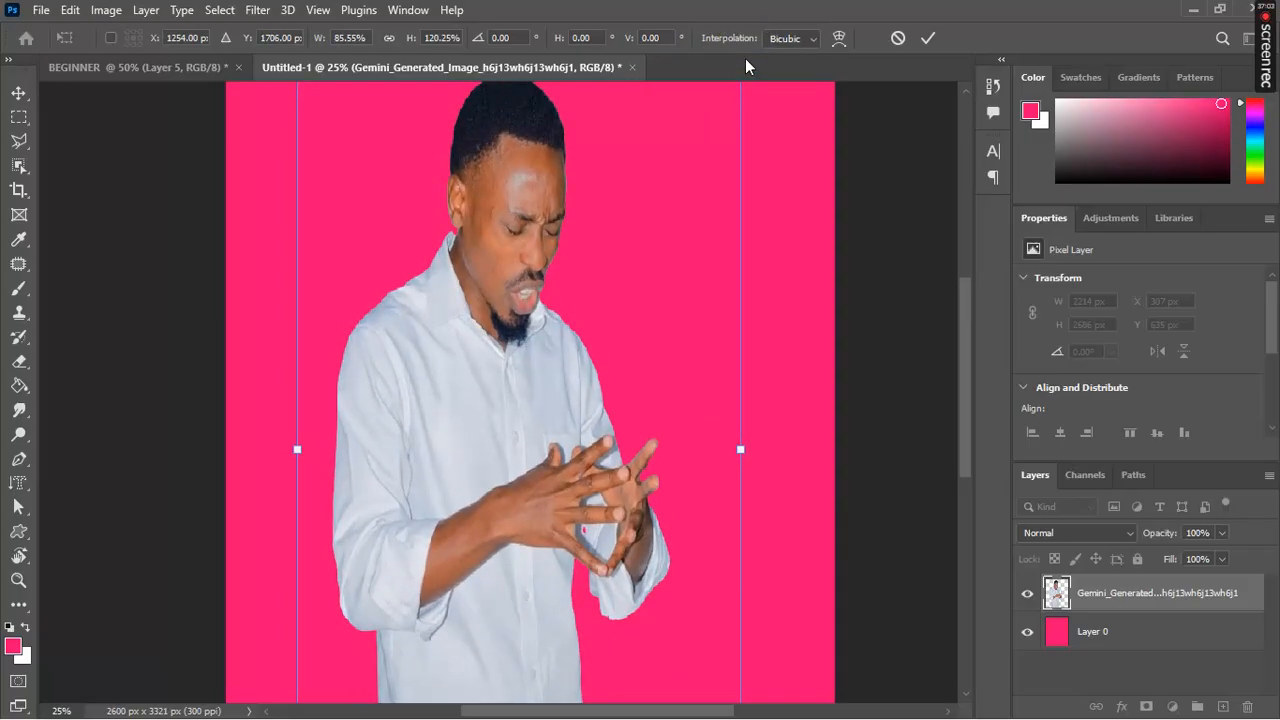
click(898, 38)
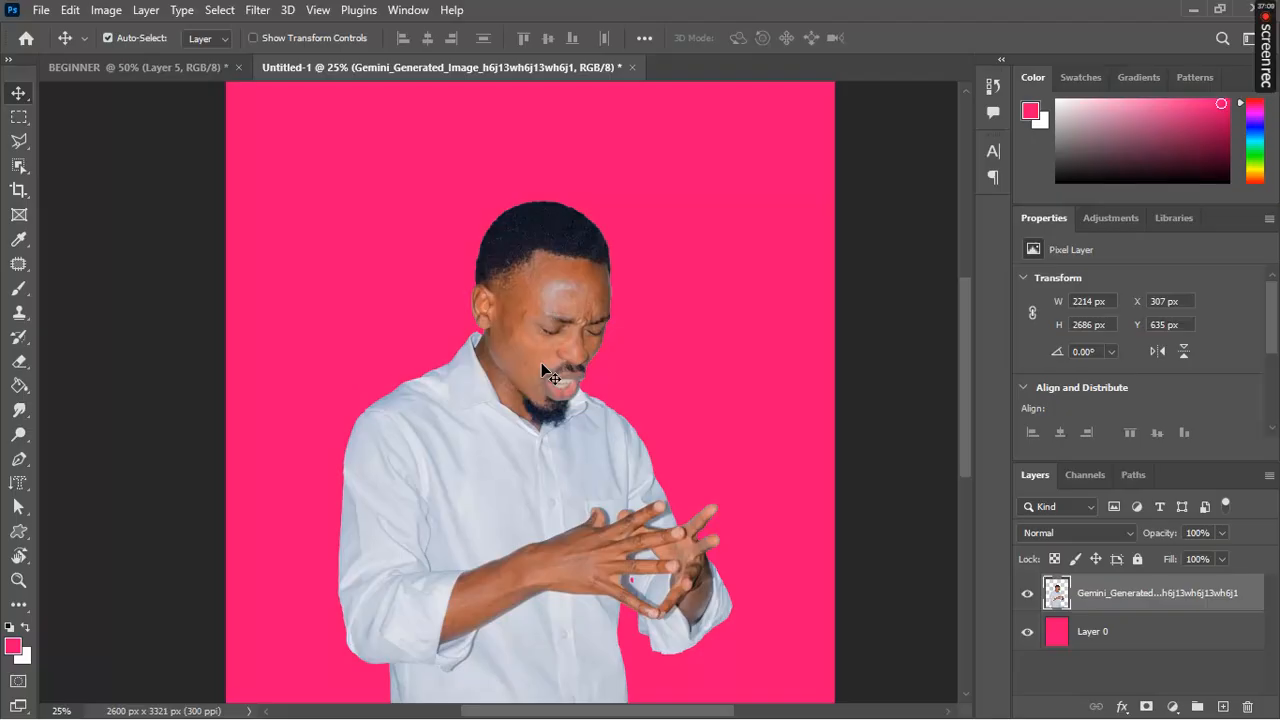
Step: Scale the man cut-out to 65.31% and move it down-left to X −146, Y 1619 px
key(ctrl+t)
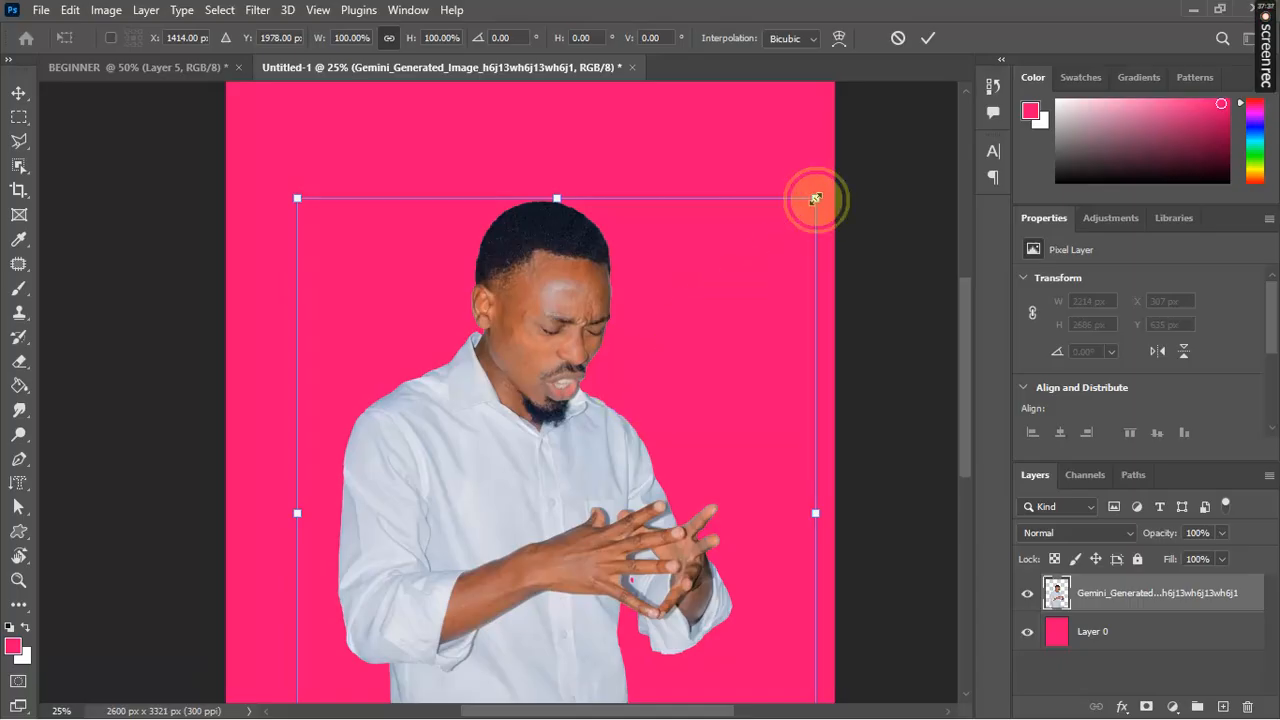
drag(815, 199, 654, 429)
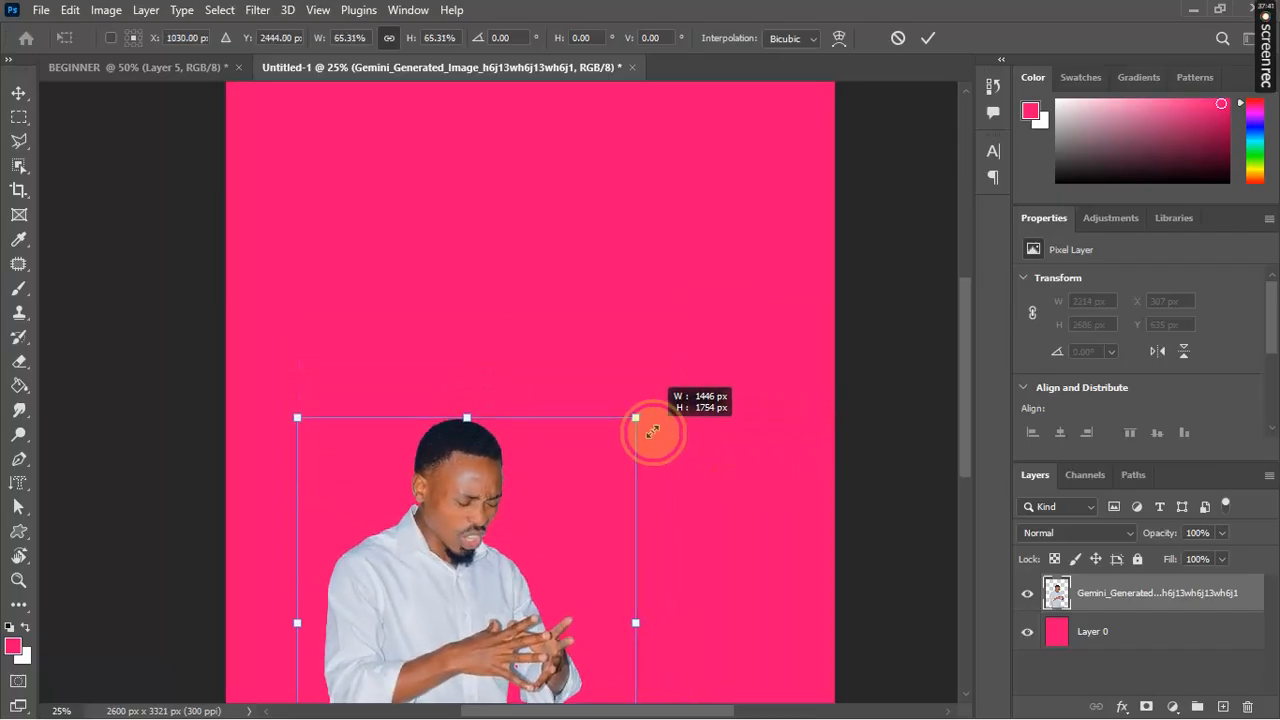
click(928, 40)
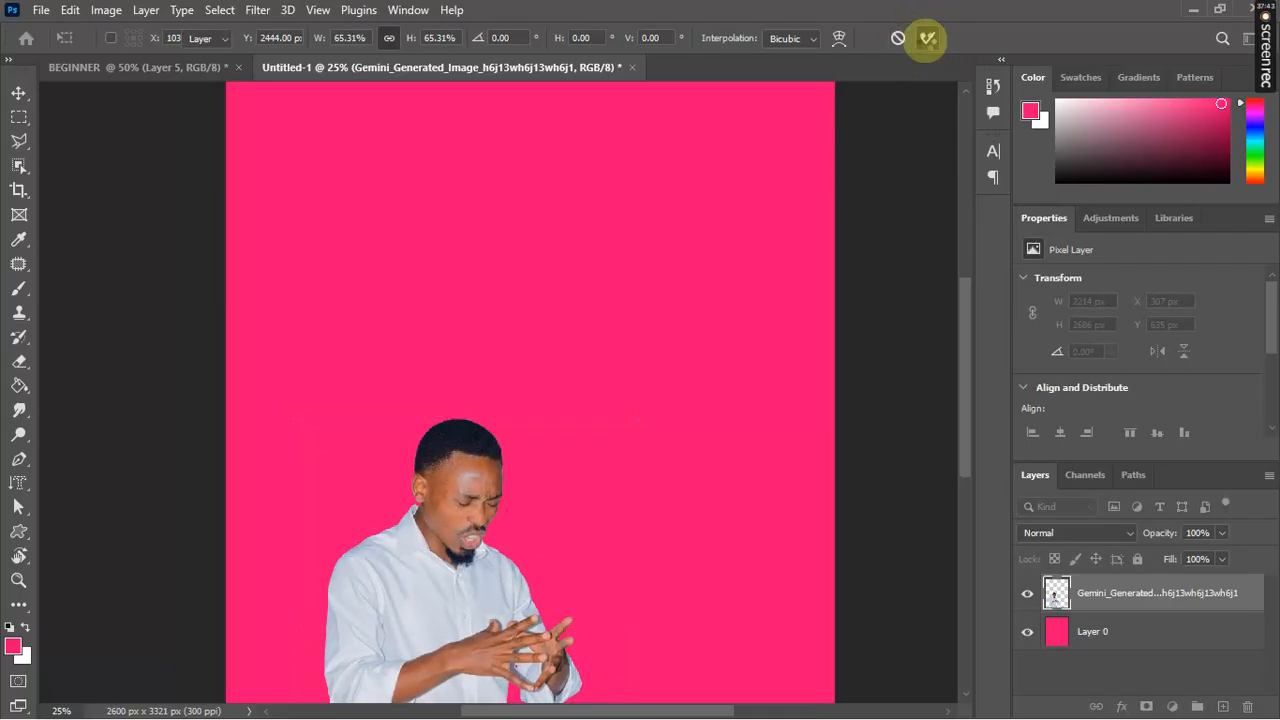
drag(961, 343, 971, 404)
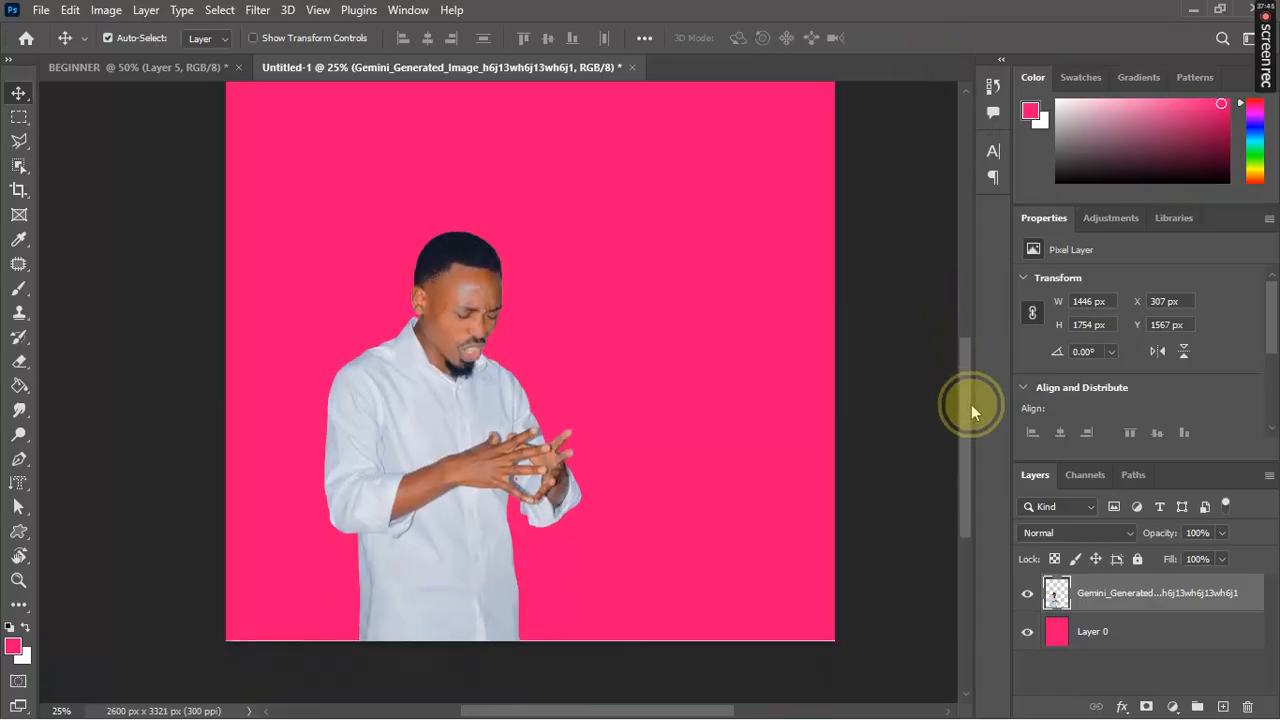
drag(488, 466, 384, 493)
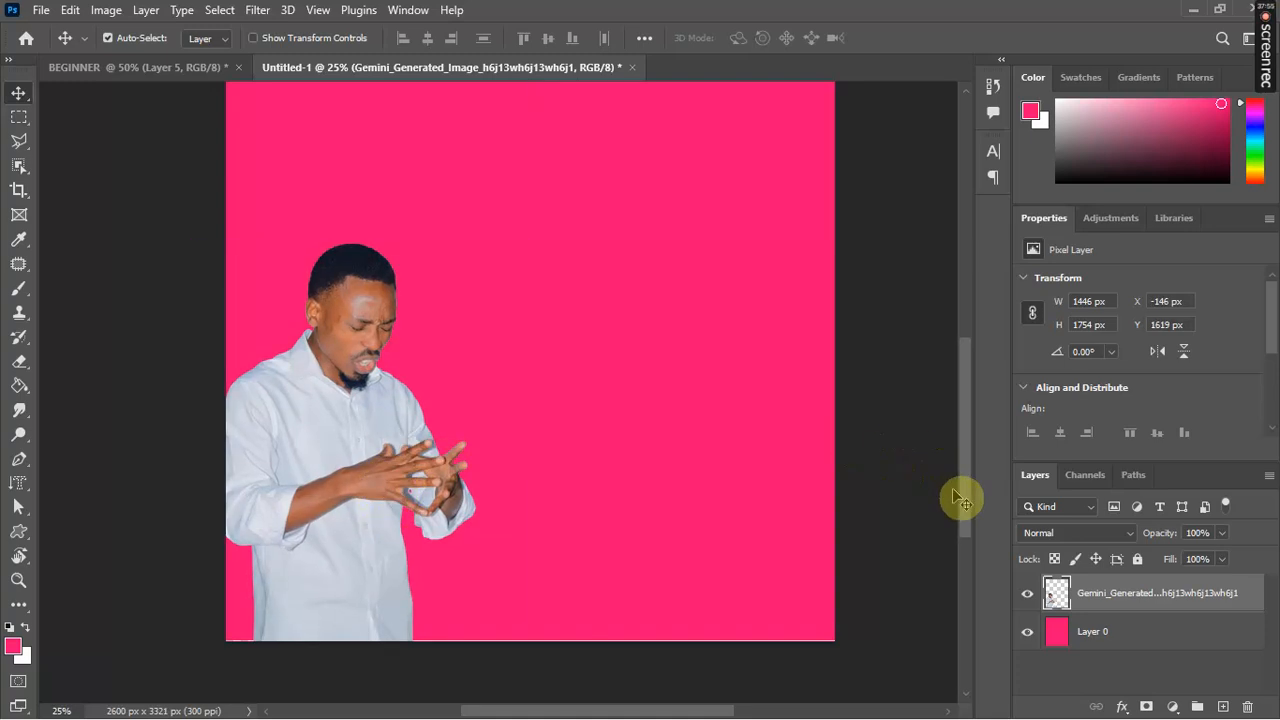
drag(964, 498, 963, 412)
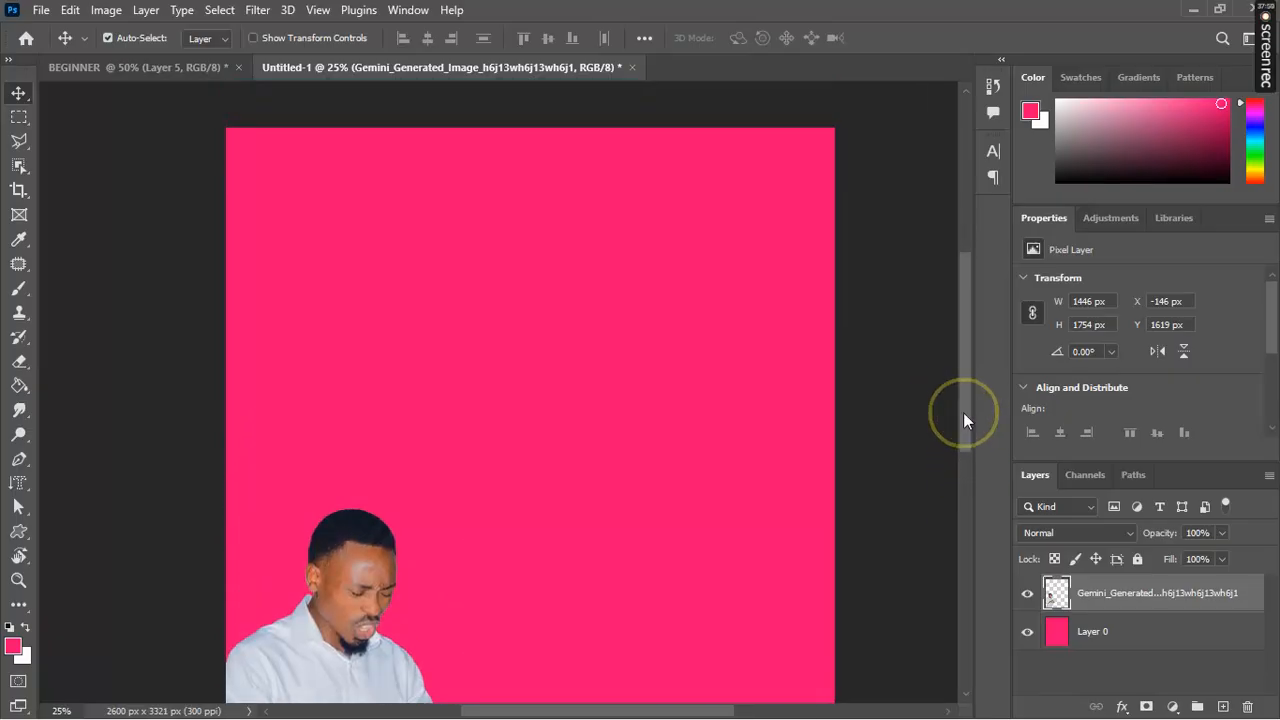
Step: Place a new horizontal text layer at the top of the flyer in white
click(498, 362)
key(shift+t)
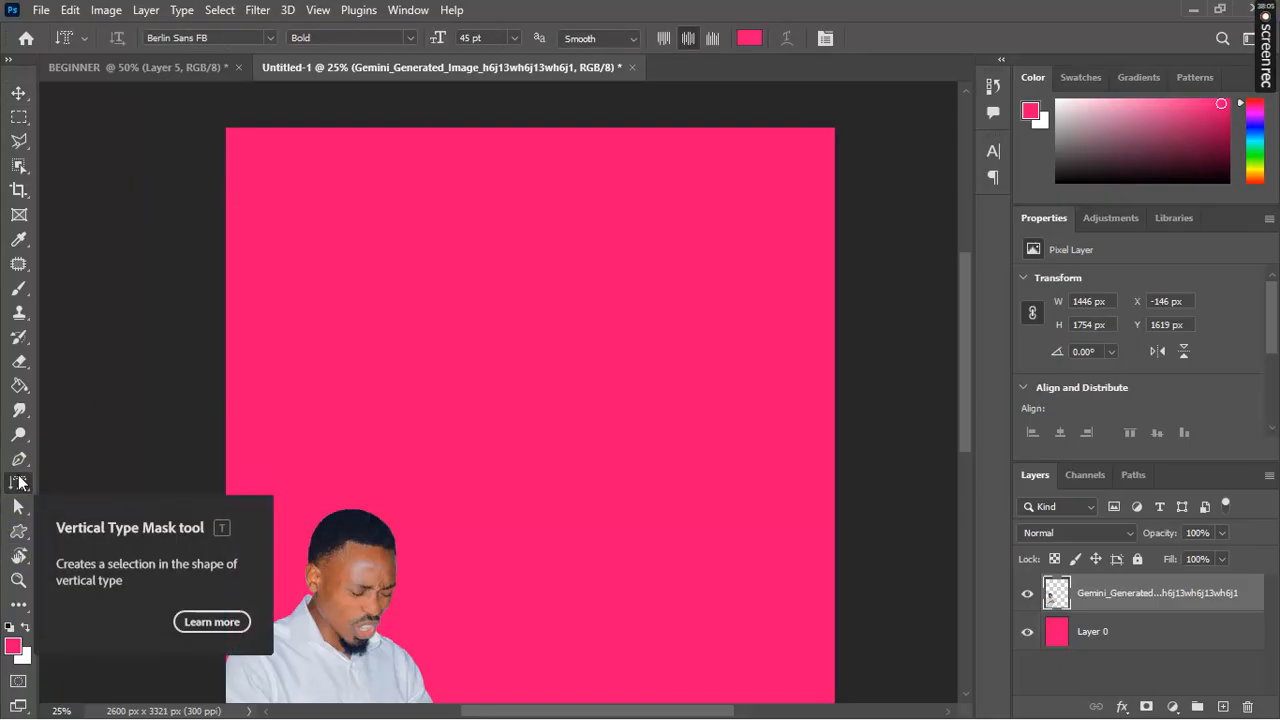
right_click(19, 482)
click(89, 483)
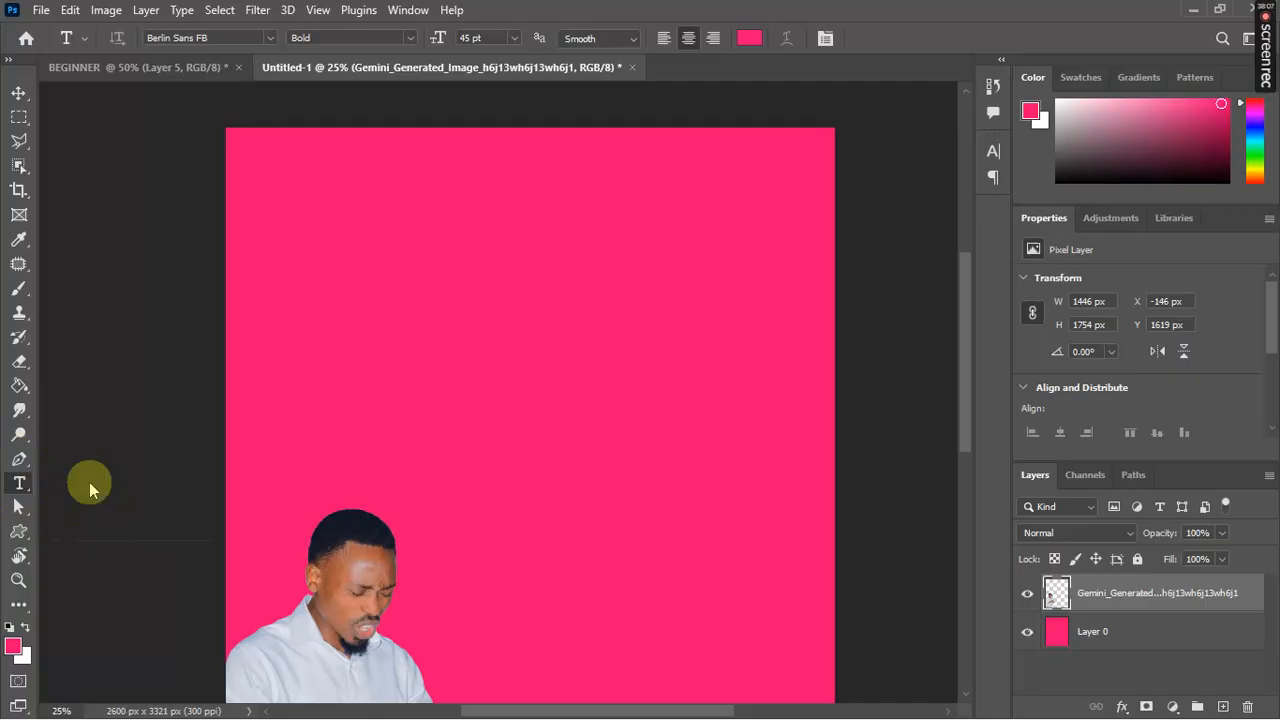
click(512, 166)
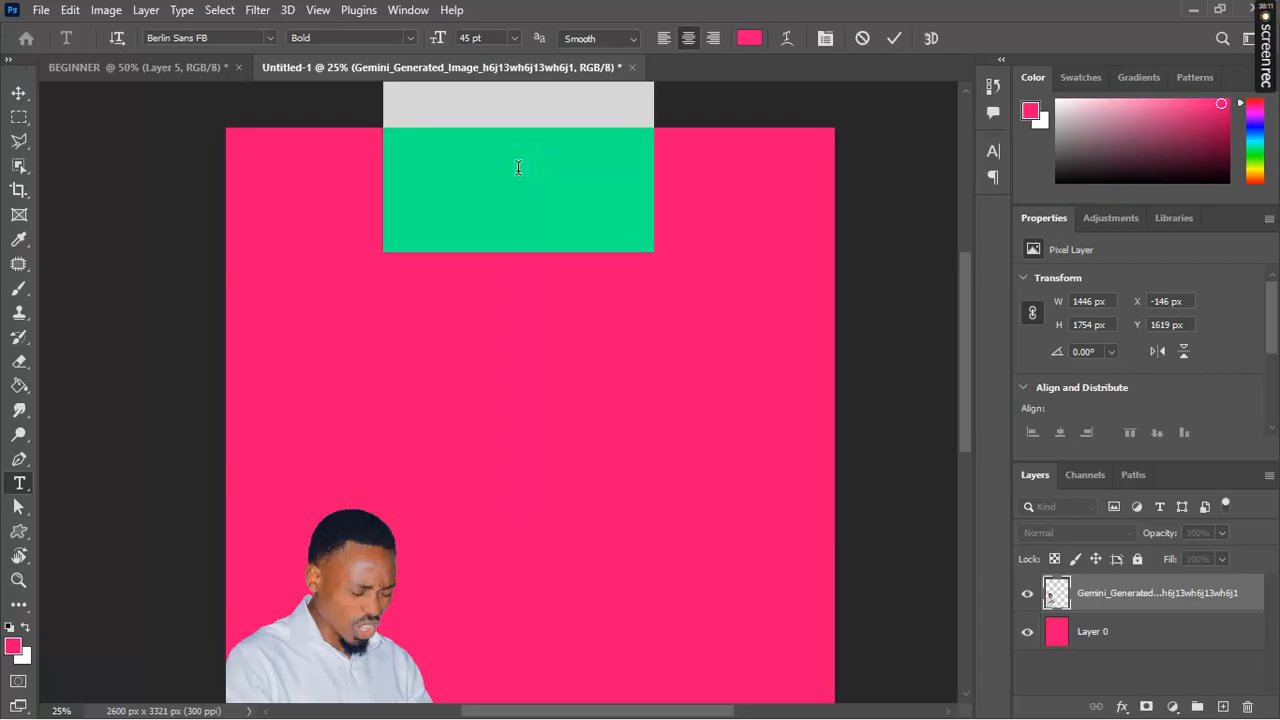
click(749, 38)
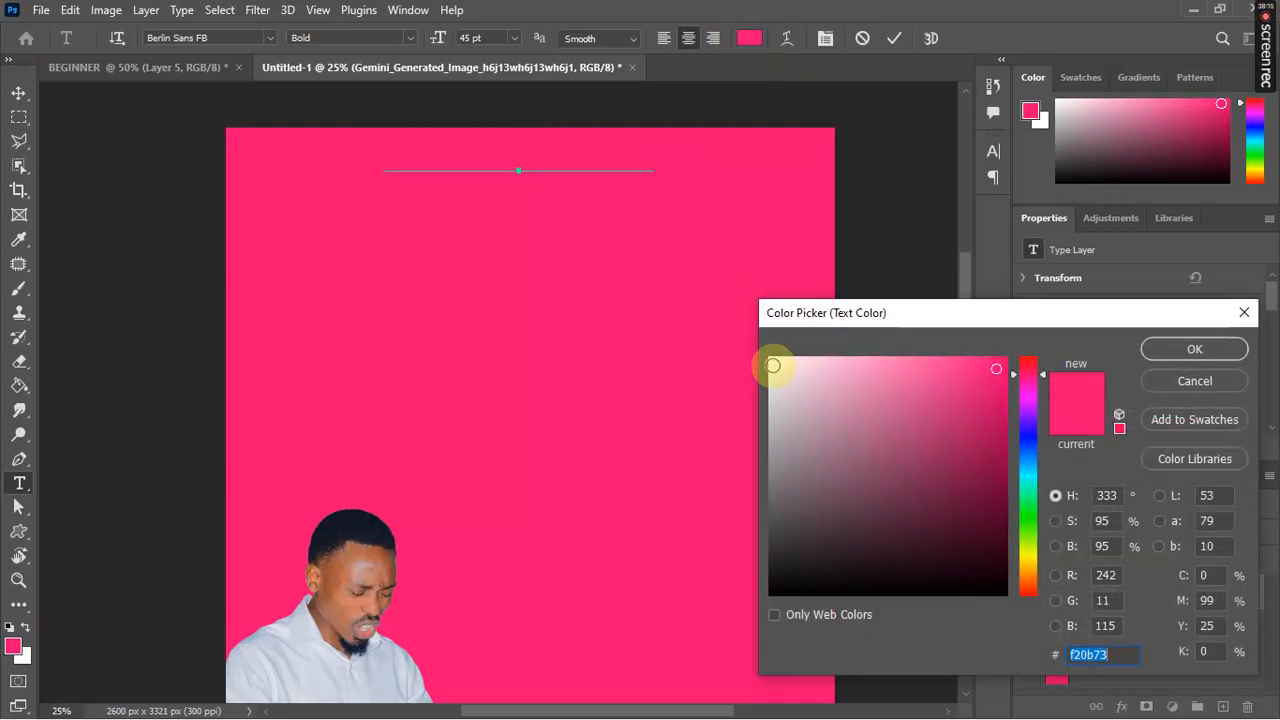
click(773, 365)
click(1168, 350)
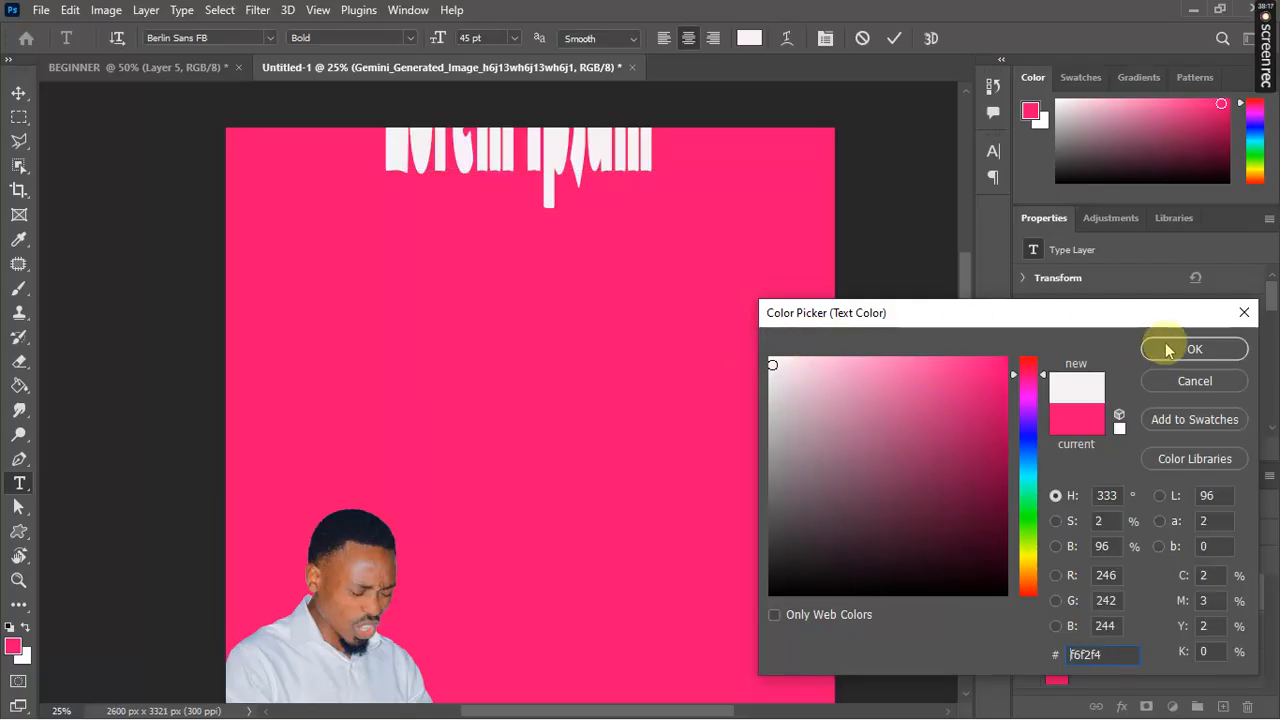
click(894, 38)
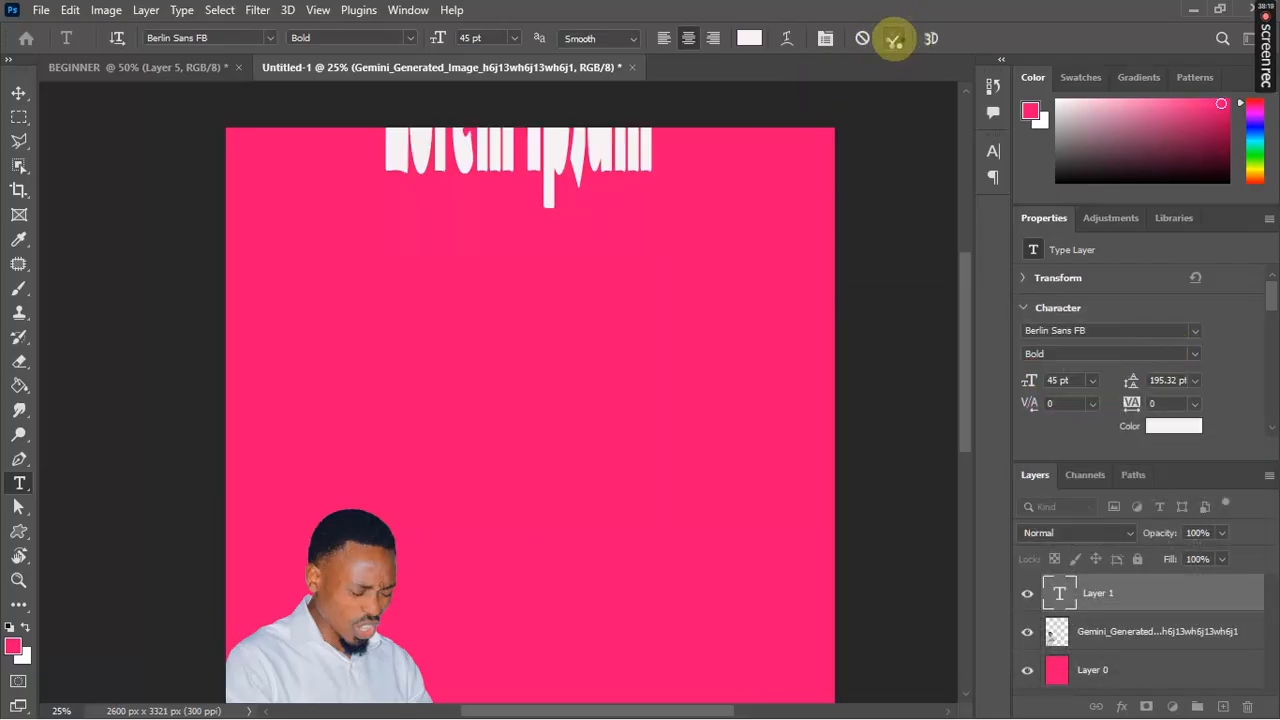
Step: Replace the Lorem Ipsum placeholder with 'Zion Intl Church' and commit
click(652, 141)
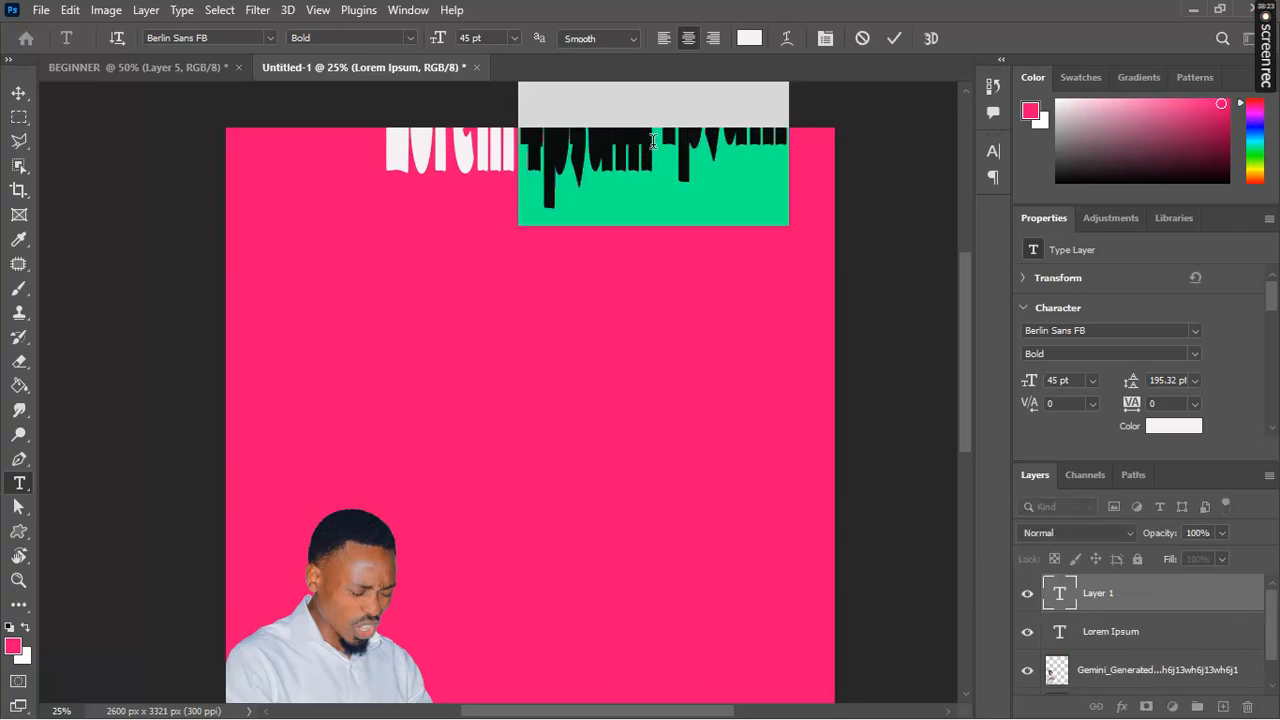
click(858, 40)
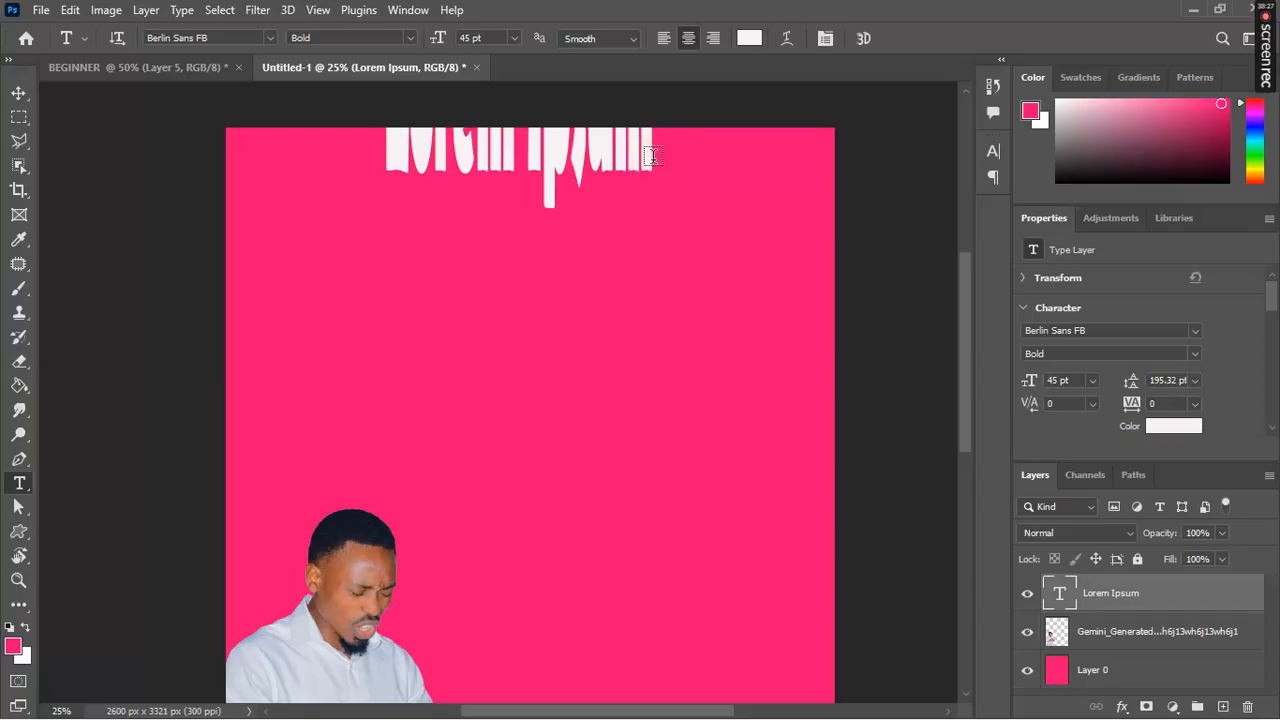
drag(648, 156, 365, 170)
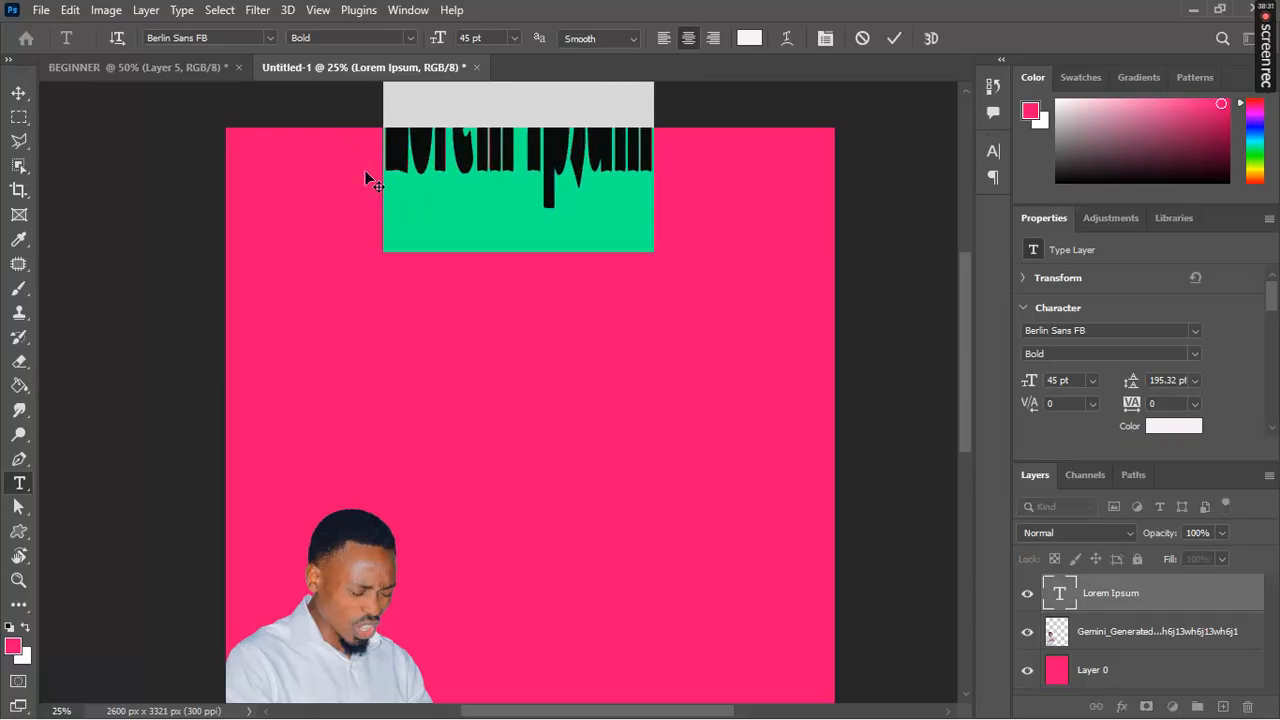
text(LIV)
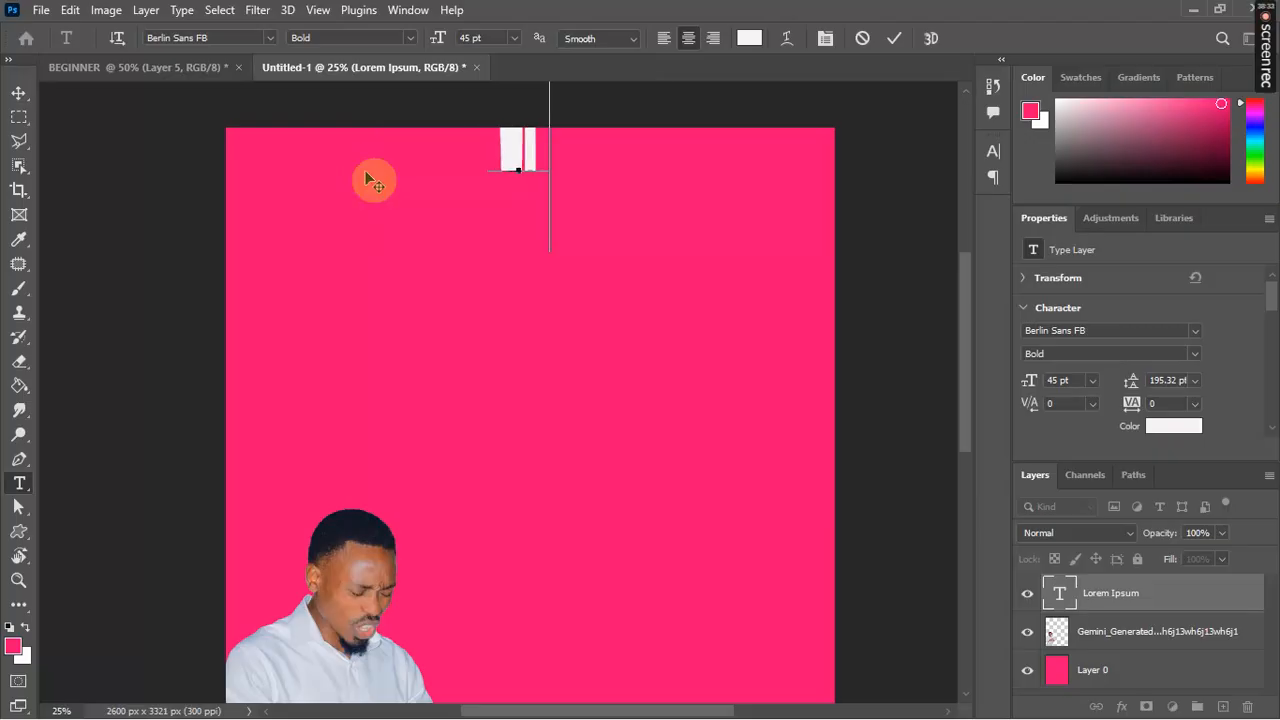
text(n )
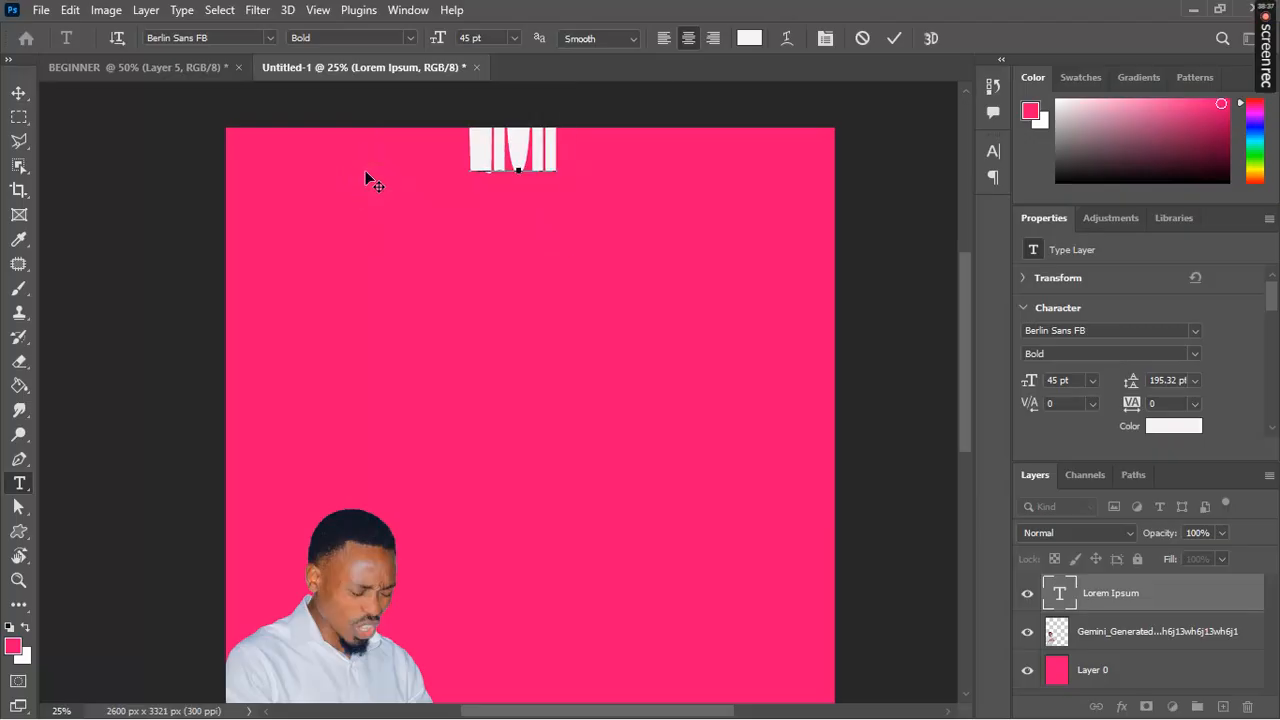
text(first )
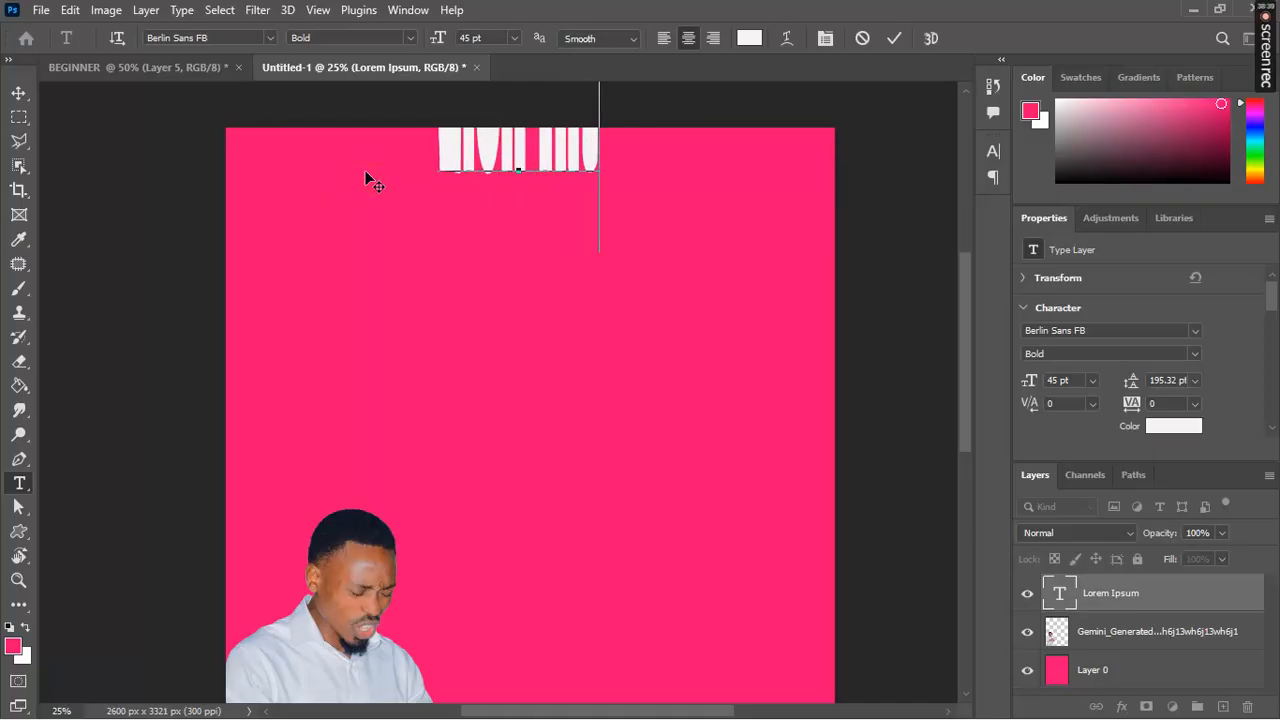
text(Church)
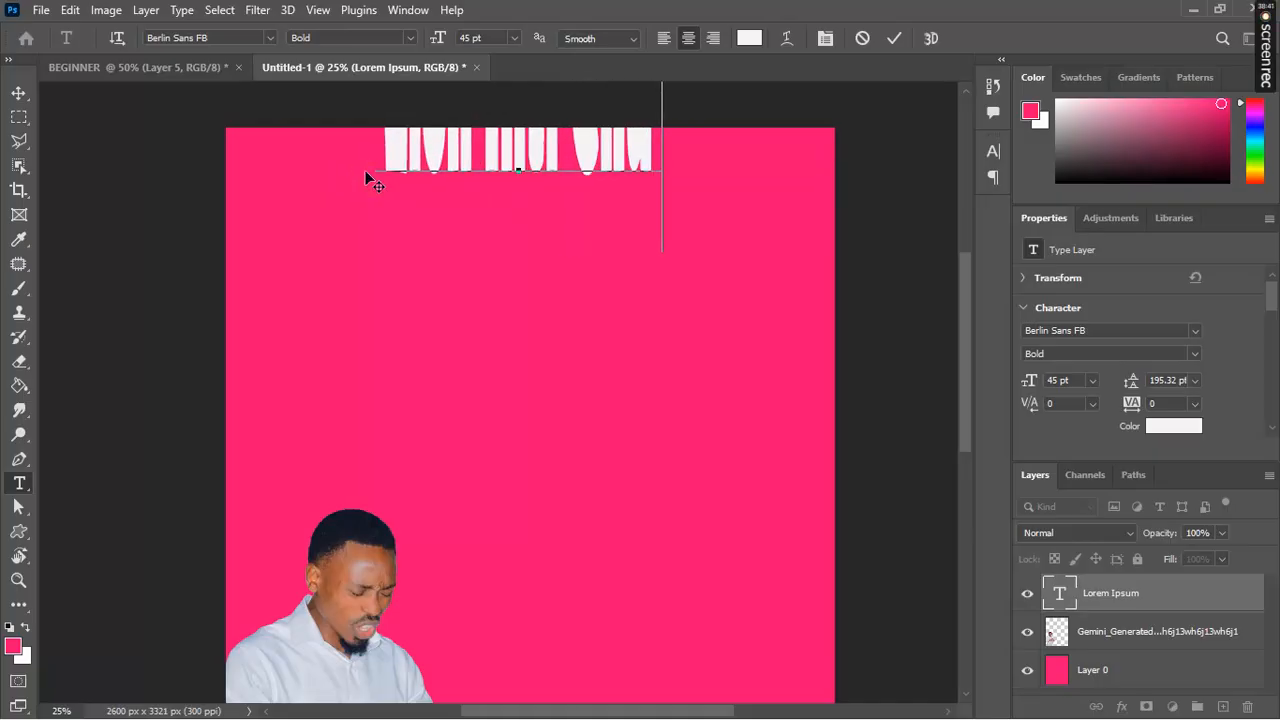
click(893, 38)
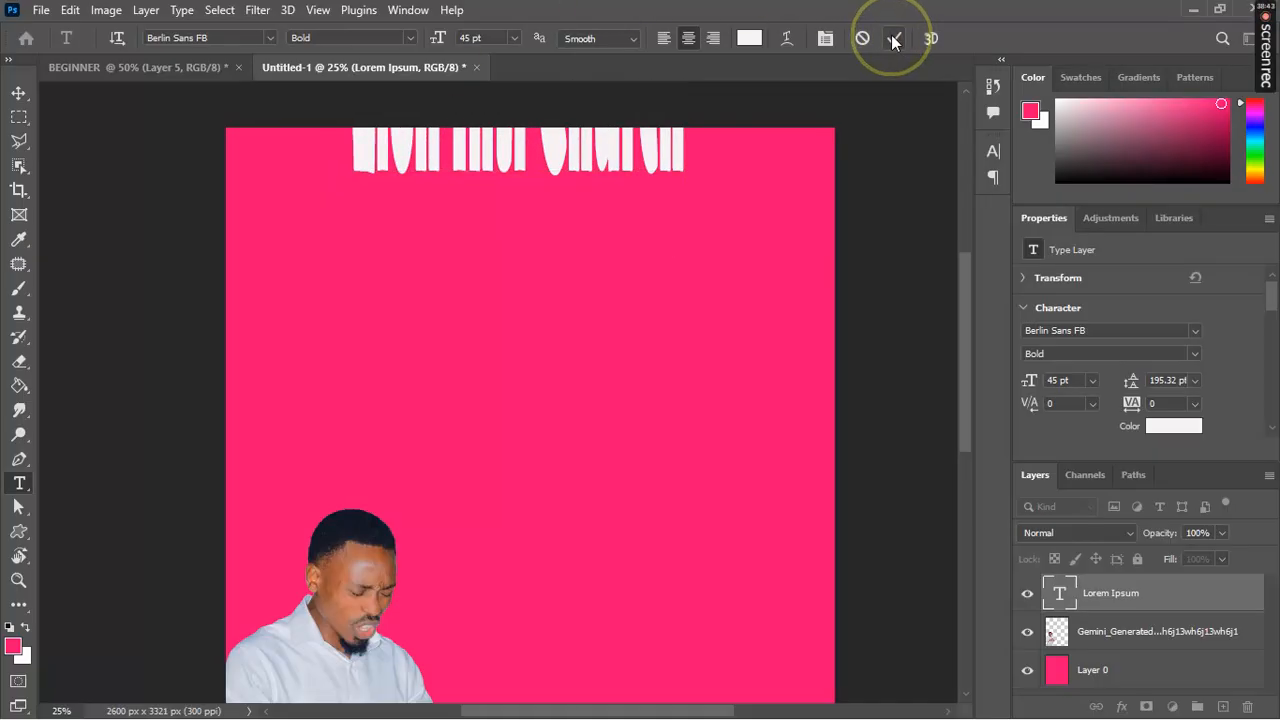
Step: Move the church title onto the flyer and scale it wider and shorter, to 9.12 pt
key(v)
click(651, 238)
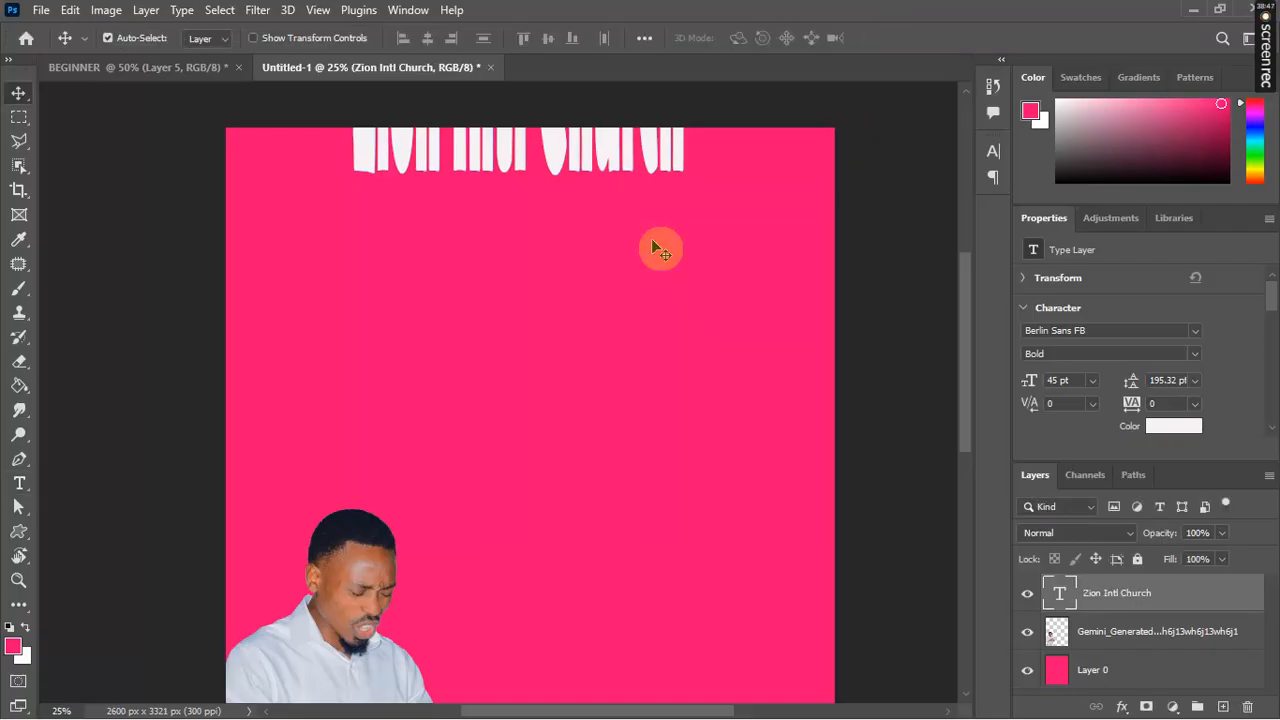
key(ctrl+t)
click(637, 211)
key(Return)
key(ctrl+t)
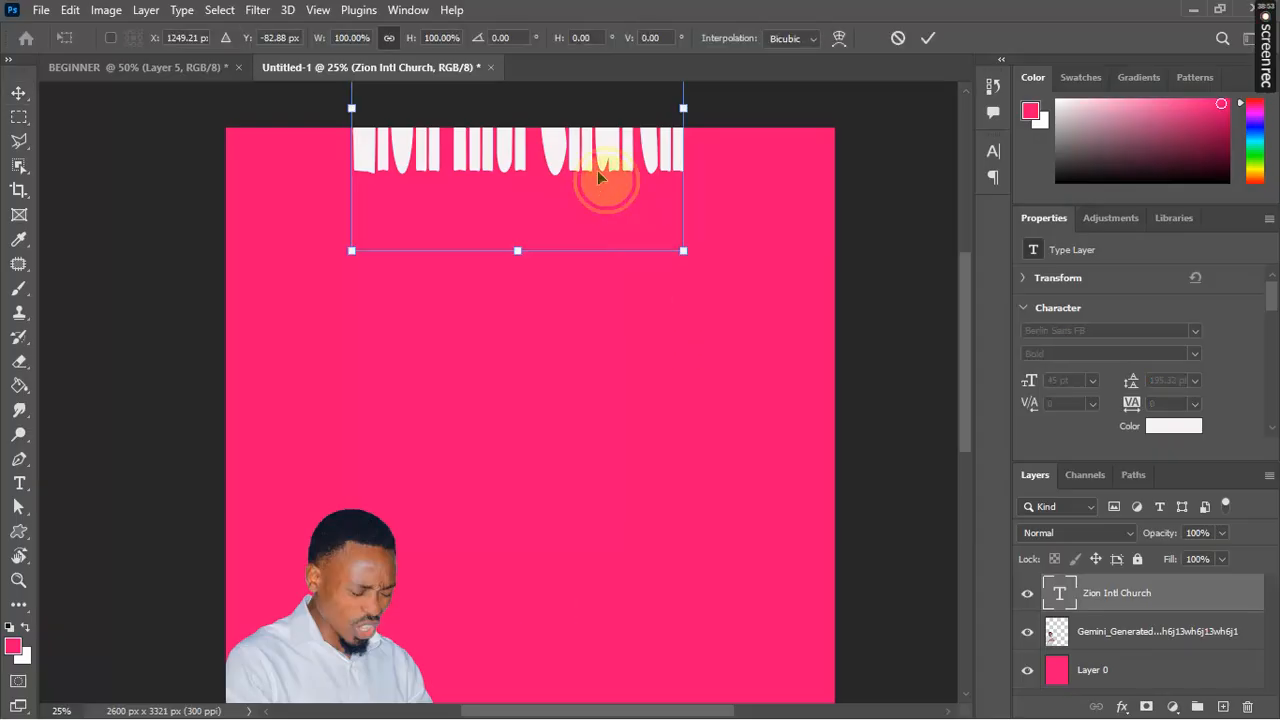
drag(597, 172, 631, 355)
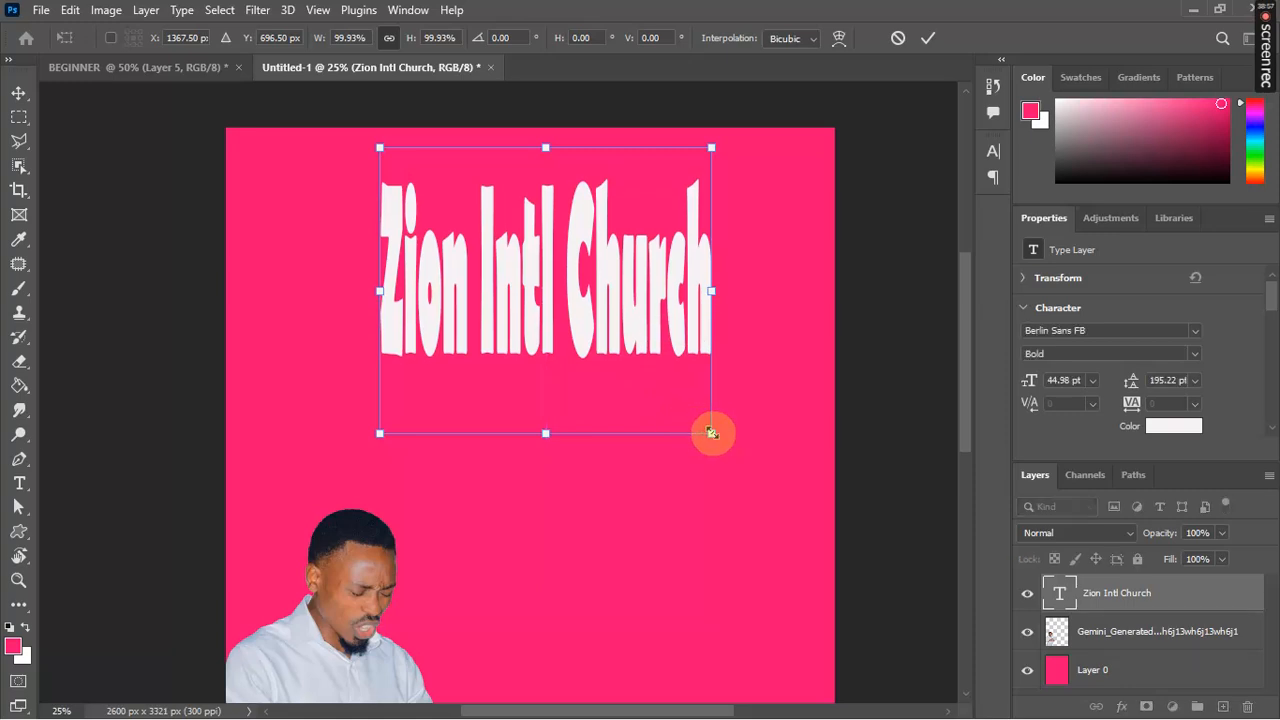
drag(711, 433, 606, 234)
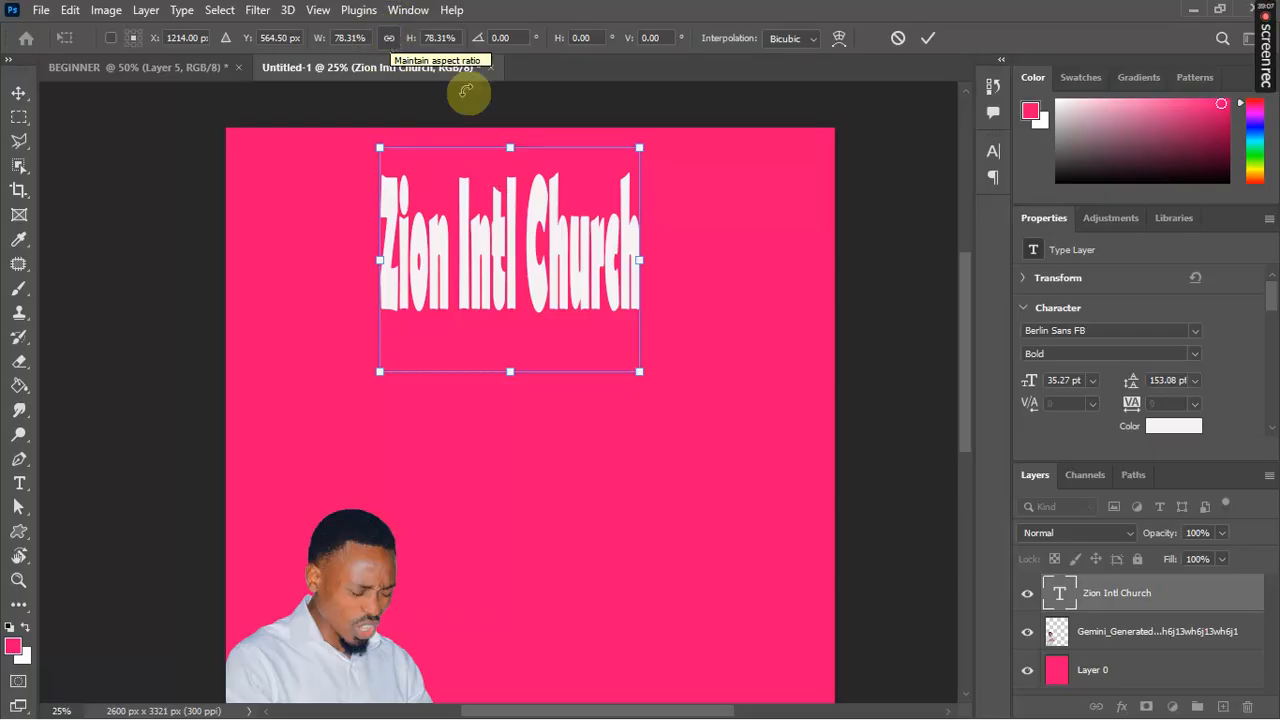
drag(640, 369, 700, 204)
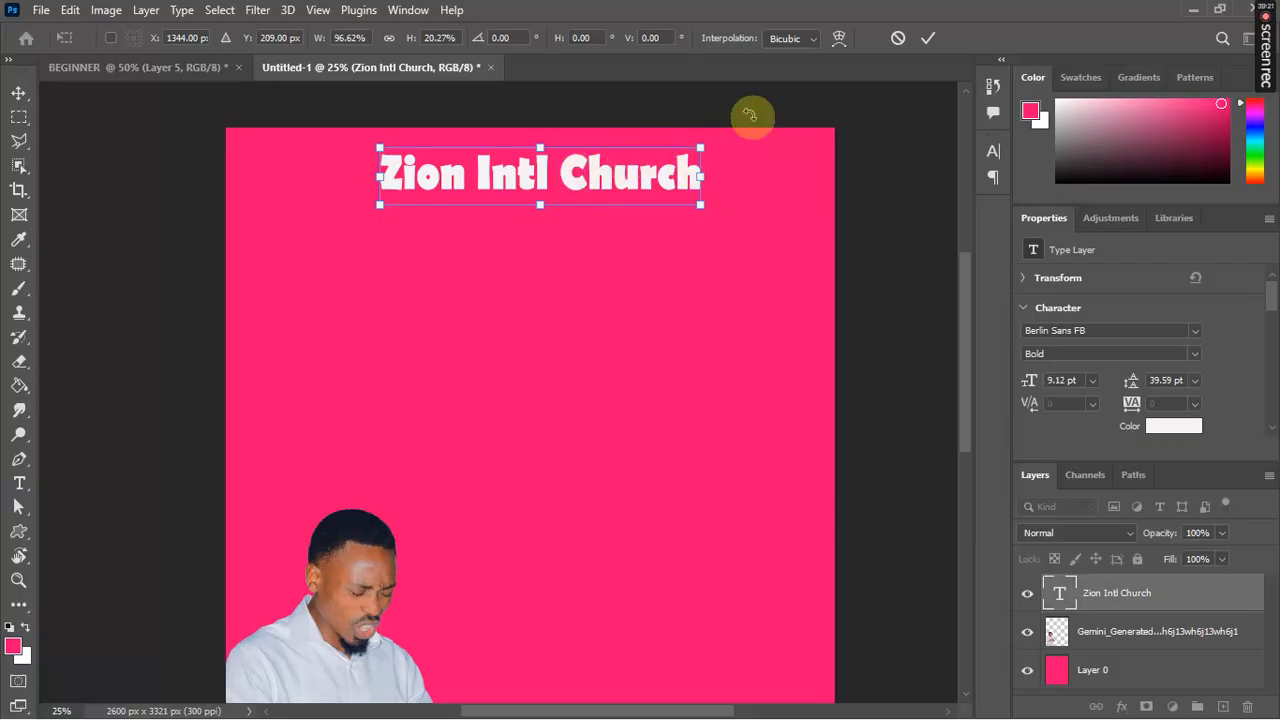
click(928, 38)
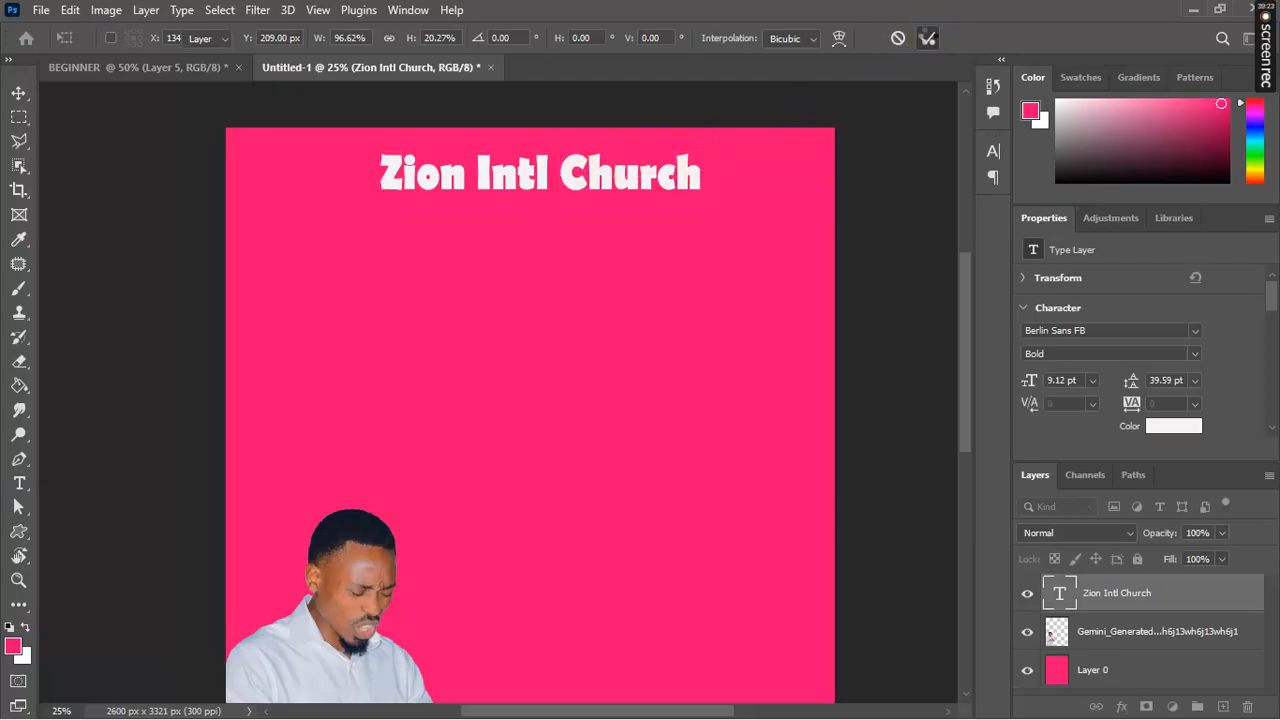
click(597, 183)
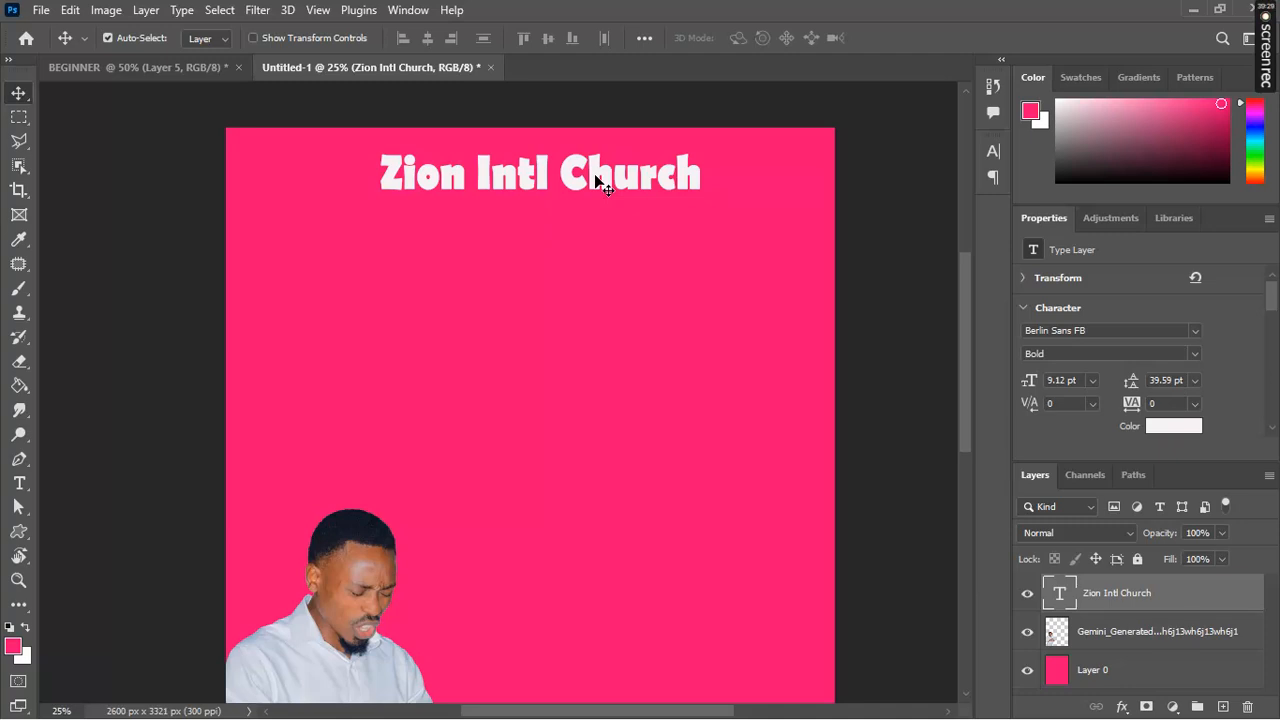
Step: Change the Zion Intl Church title's font to Berlin Sans FB Demi
double_click(597, 183)
click(595, 175)
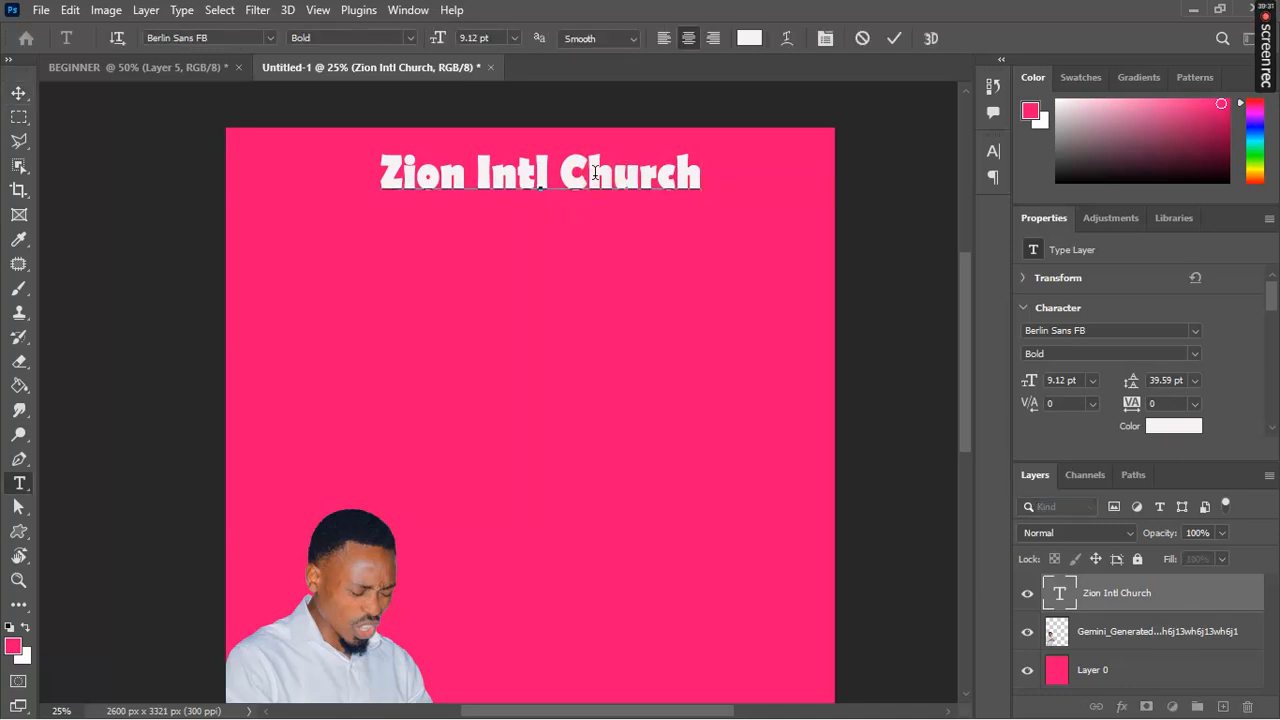
drag(708, 172, 264, 183)
click(270, 40)
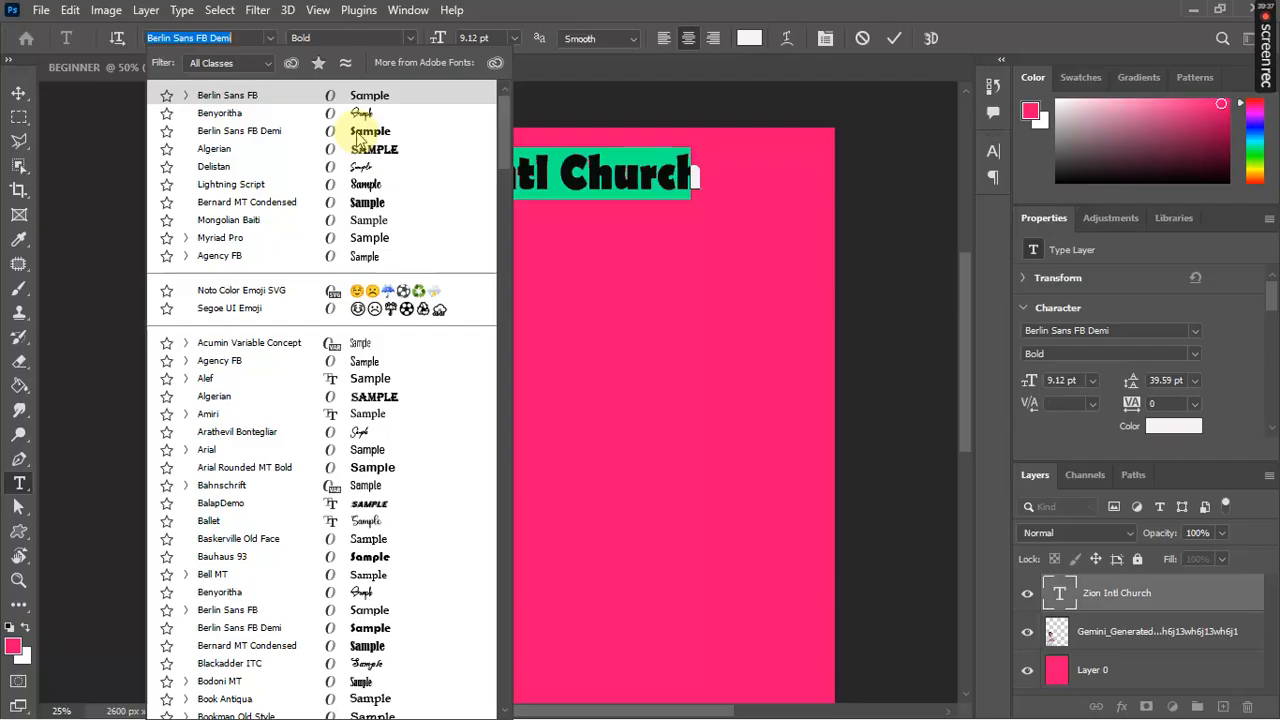
click(365, 133)
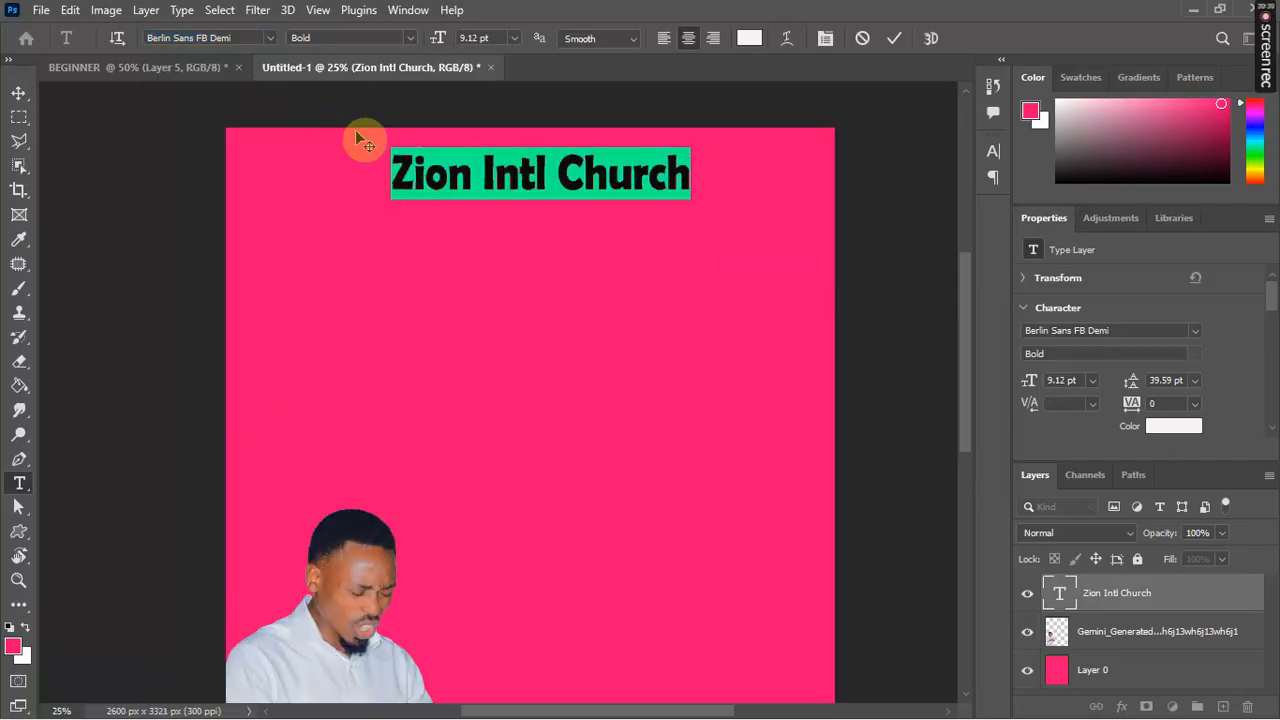
click(893, 40)
key(v)
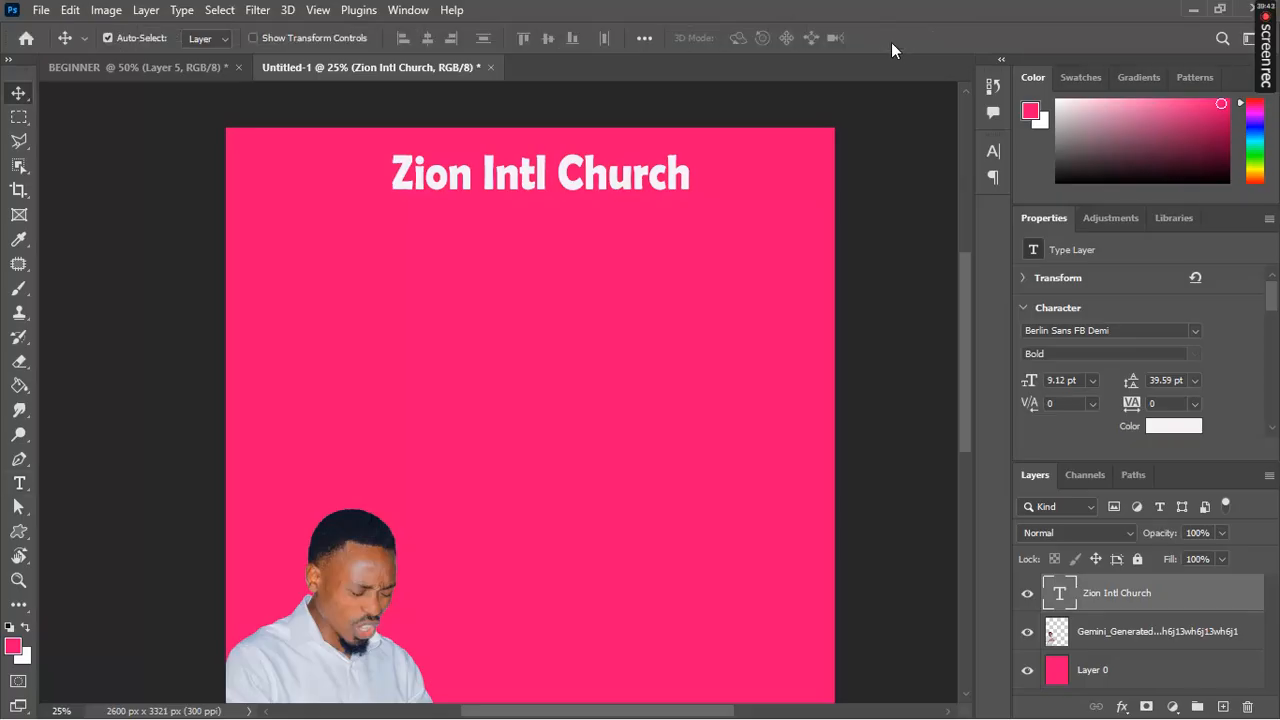
mouse_move(968, 274)
mouse_down()
mouse_move(964, 346)
mouse_move(953, 280)
mouse_up()
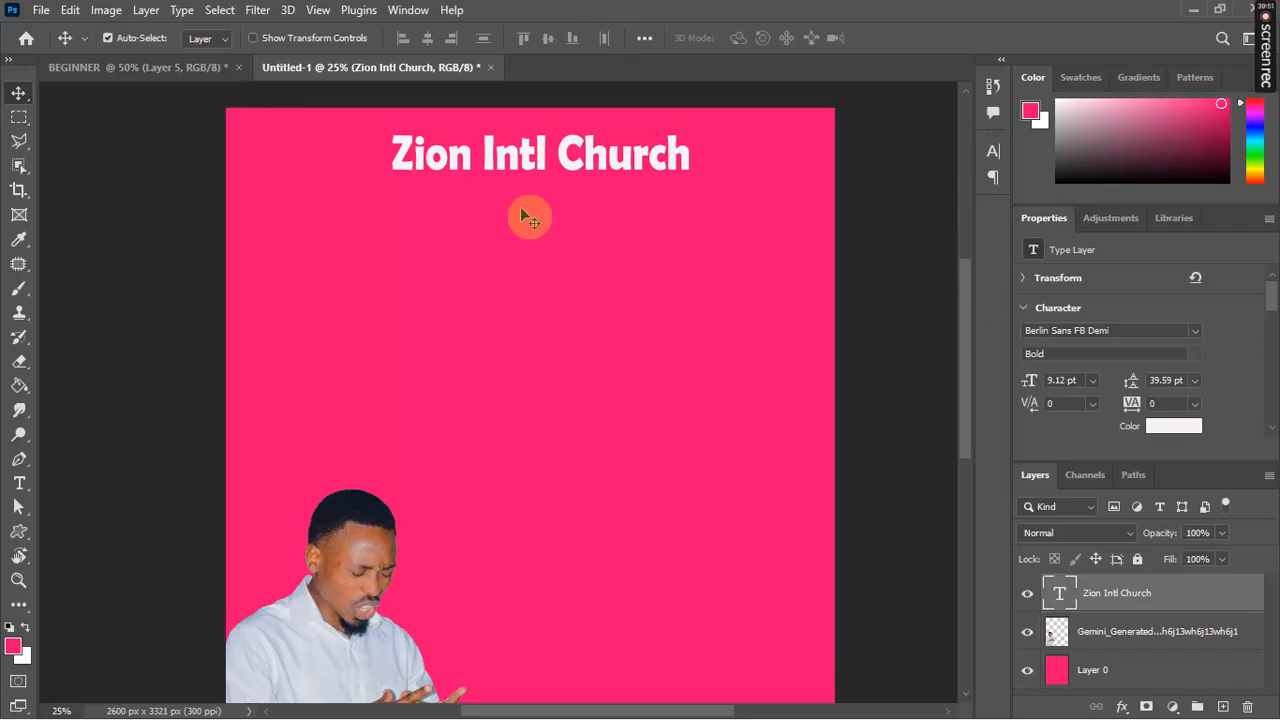
Step: Add a 24 pt 'Presents' line below the title and rescale it wider and shorter
click(19, 483)
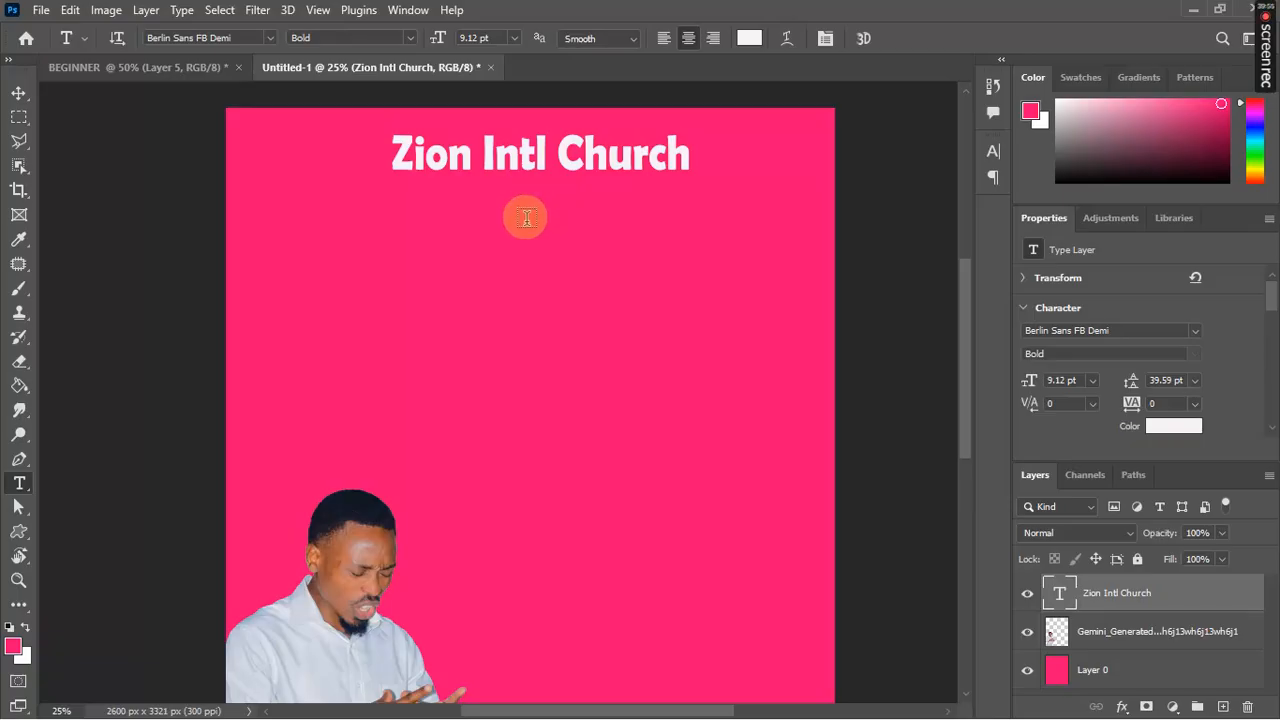
click(526, 218)
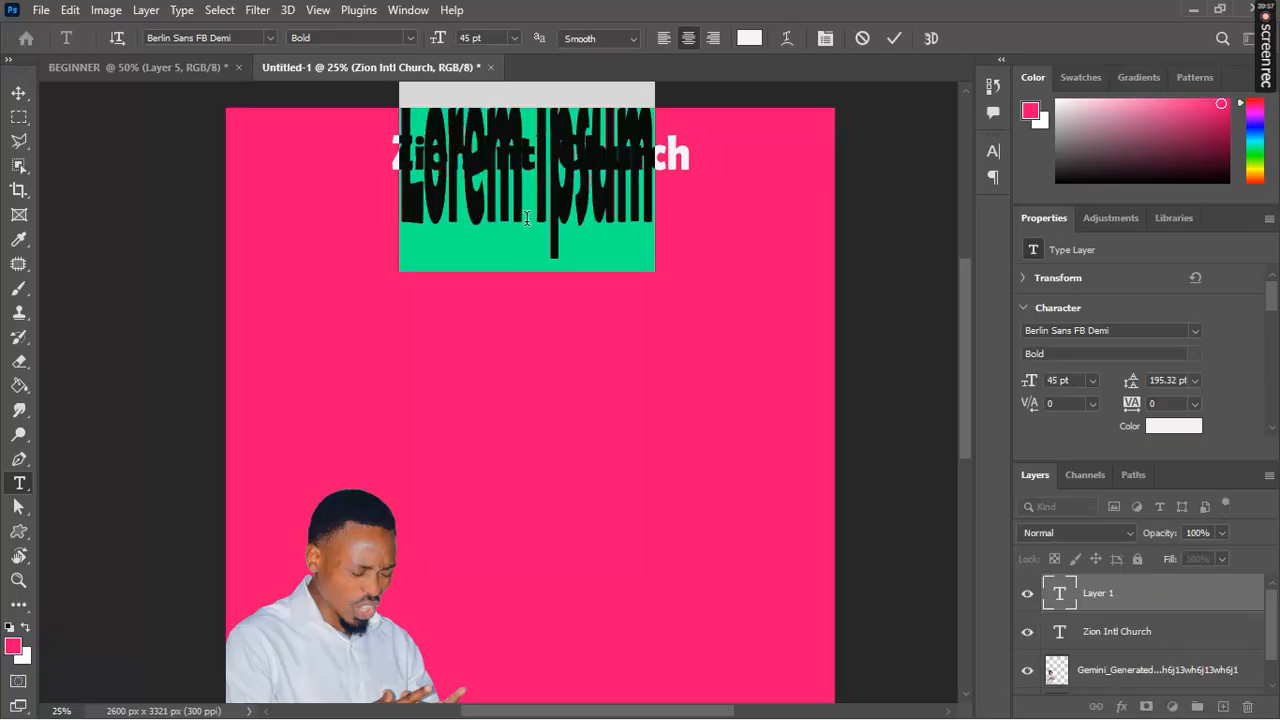
click(513, 38)
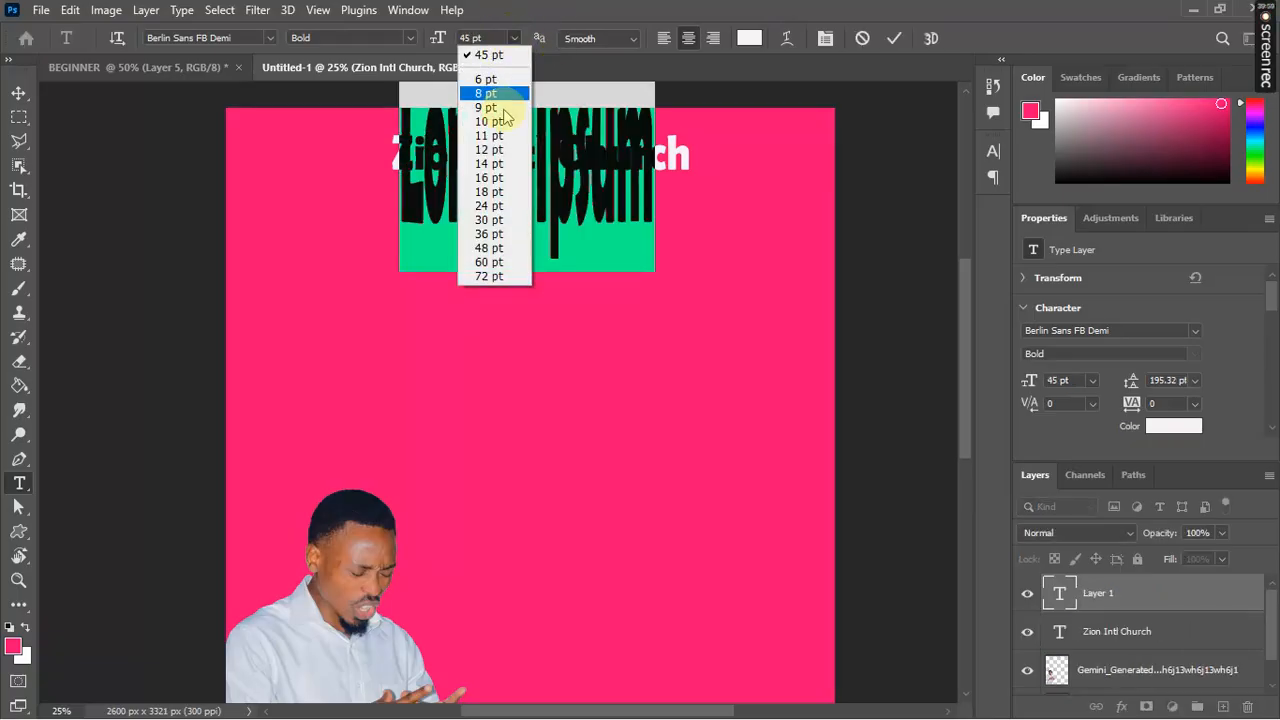
click(491, 205)
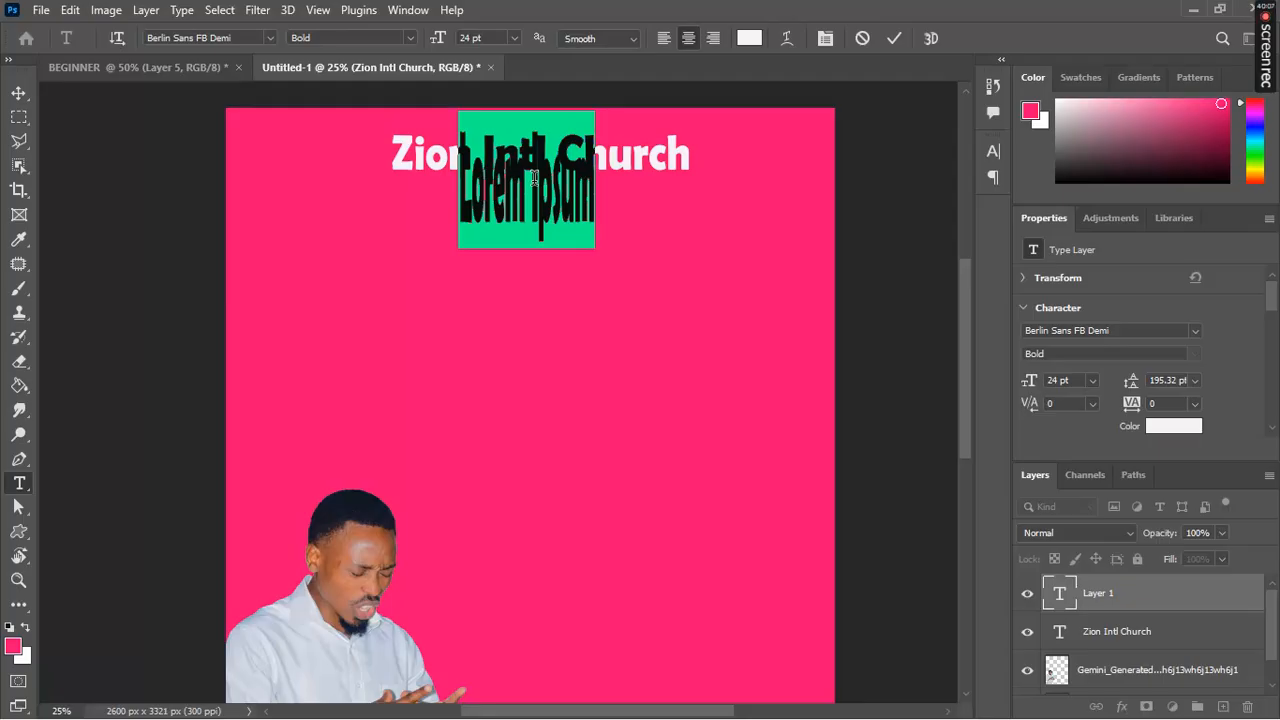
text(Presents)
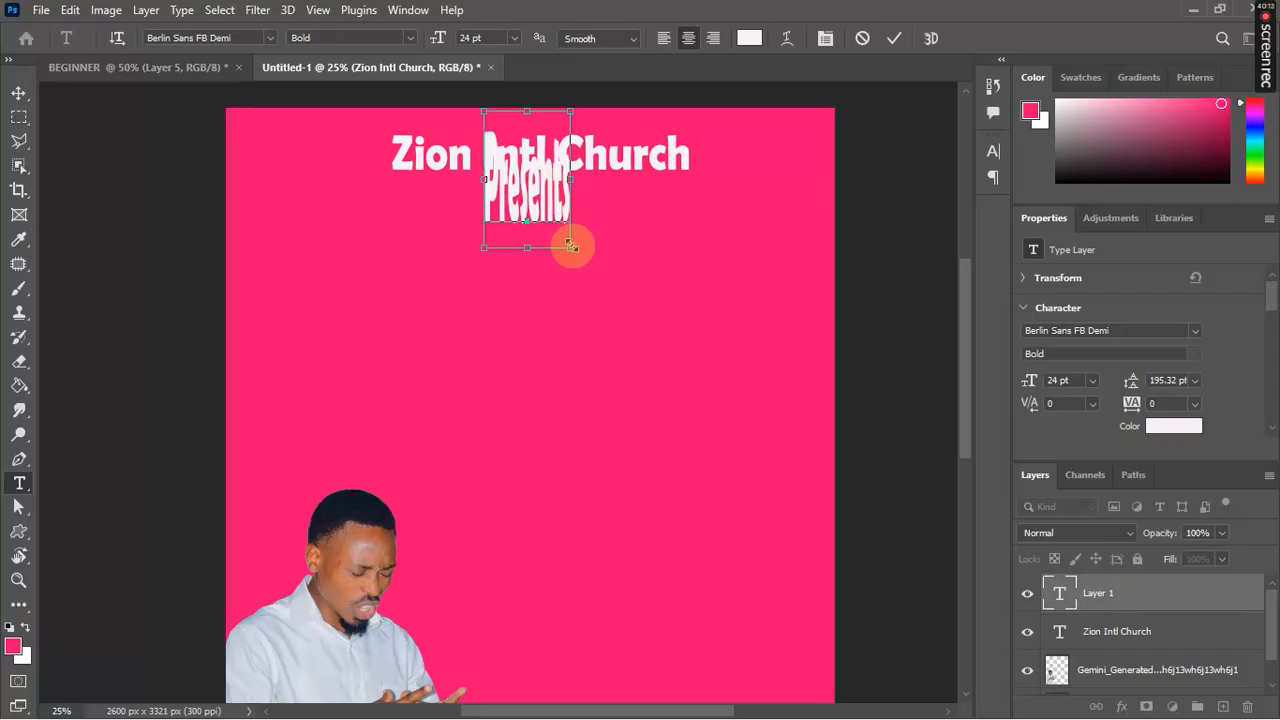
drag(585, 222, 457, 223)
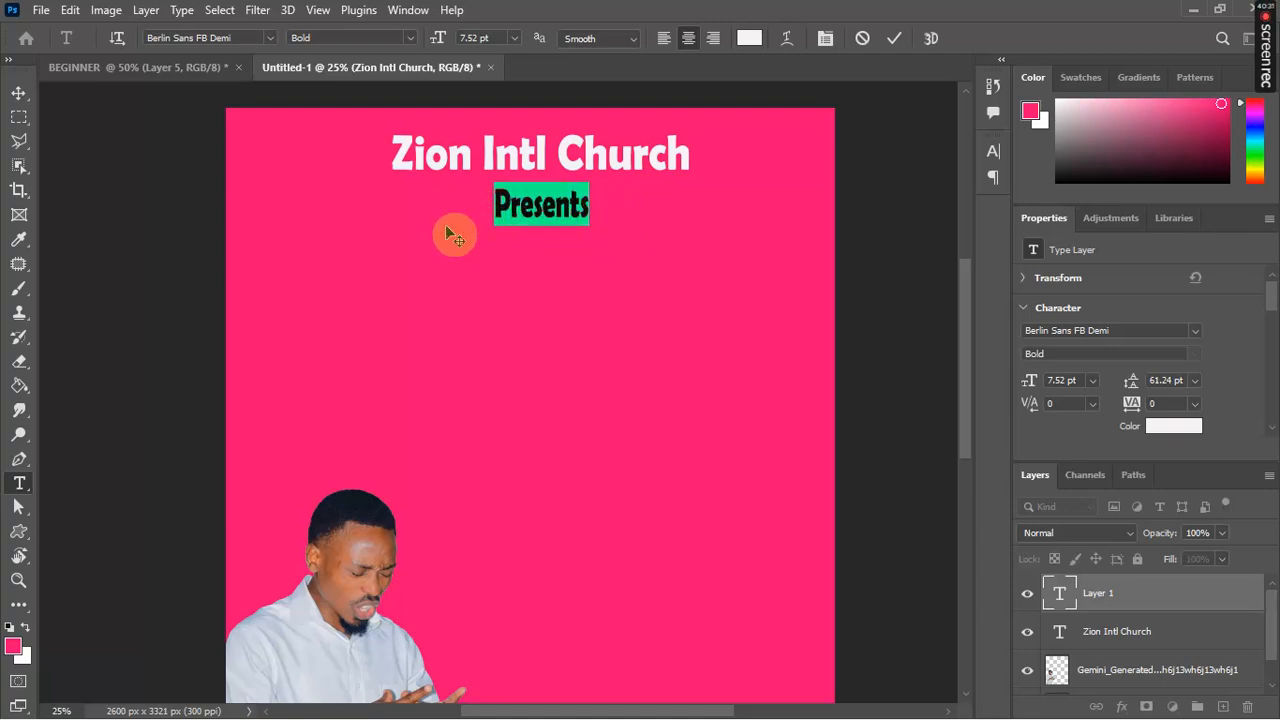
Step: Set the Presents text in the Delistan script font
click(269, 38)
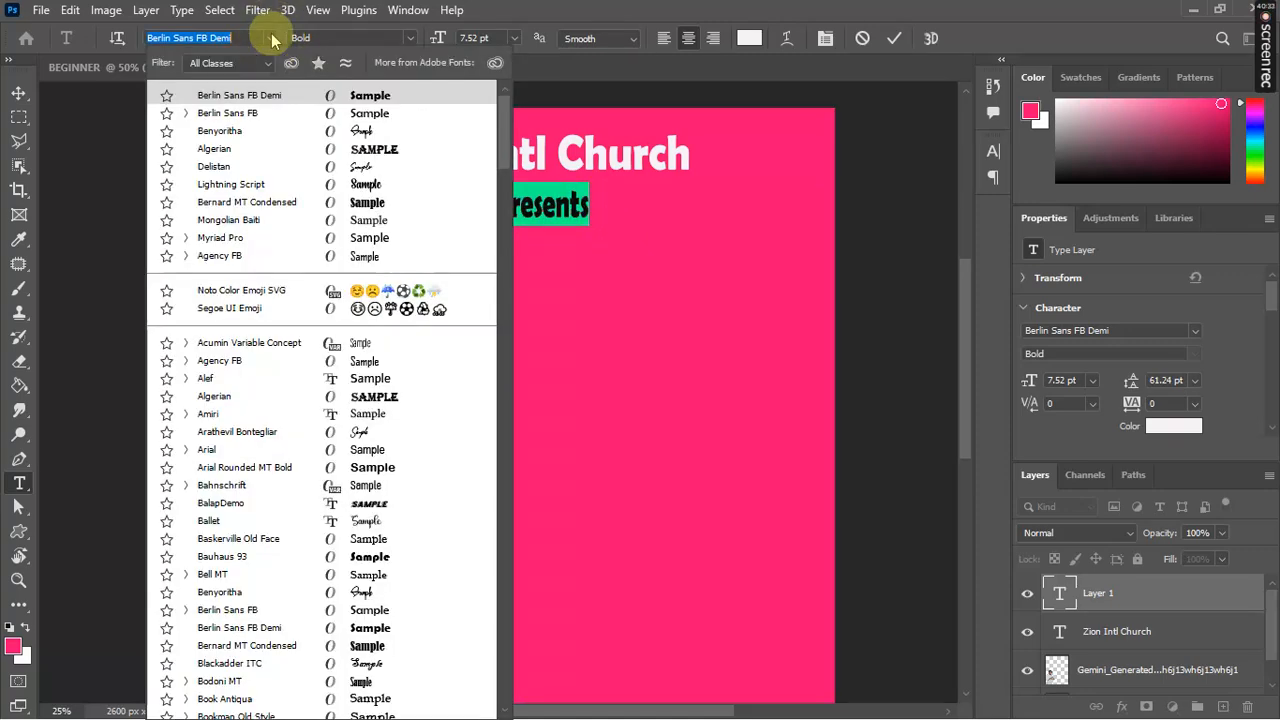
click(363, 167)
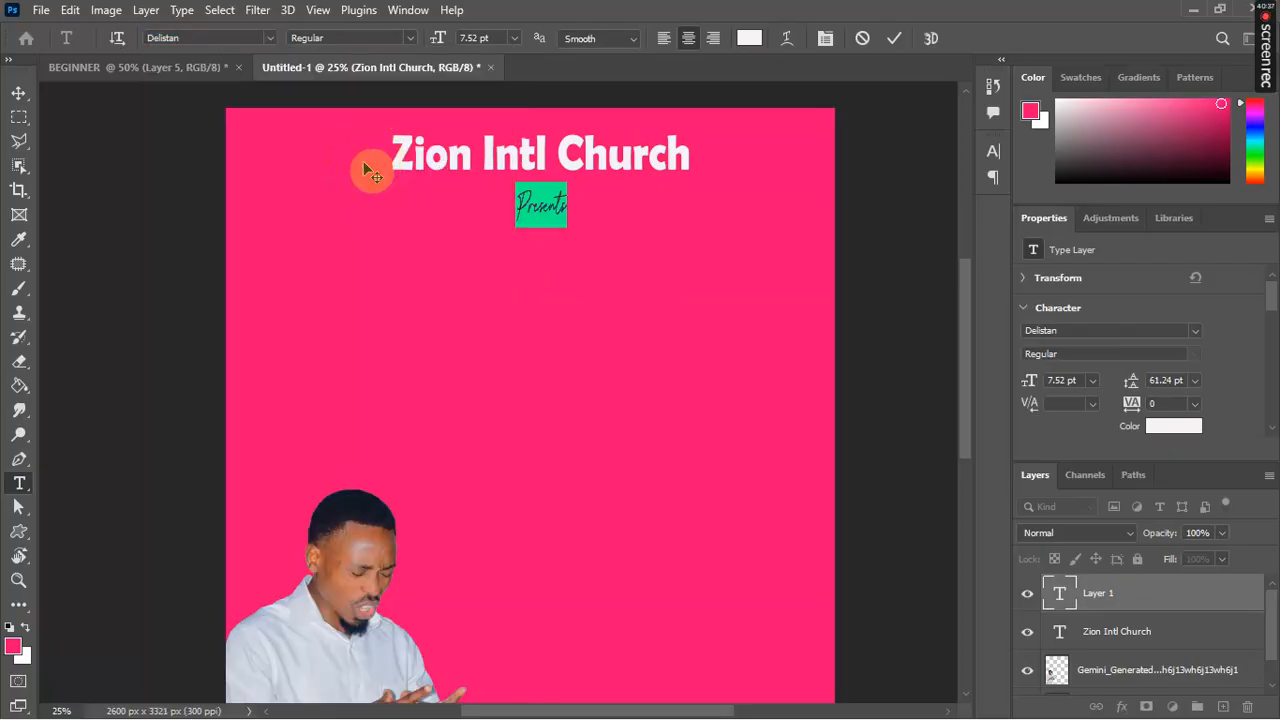
click(894, 39)
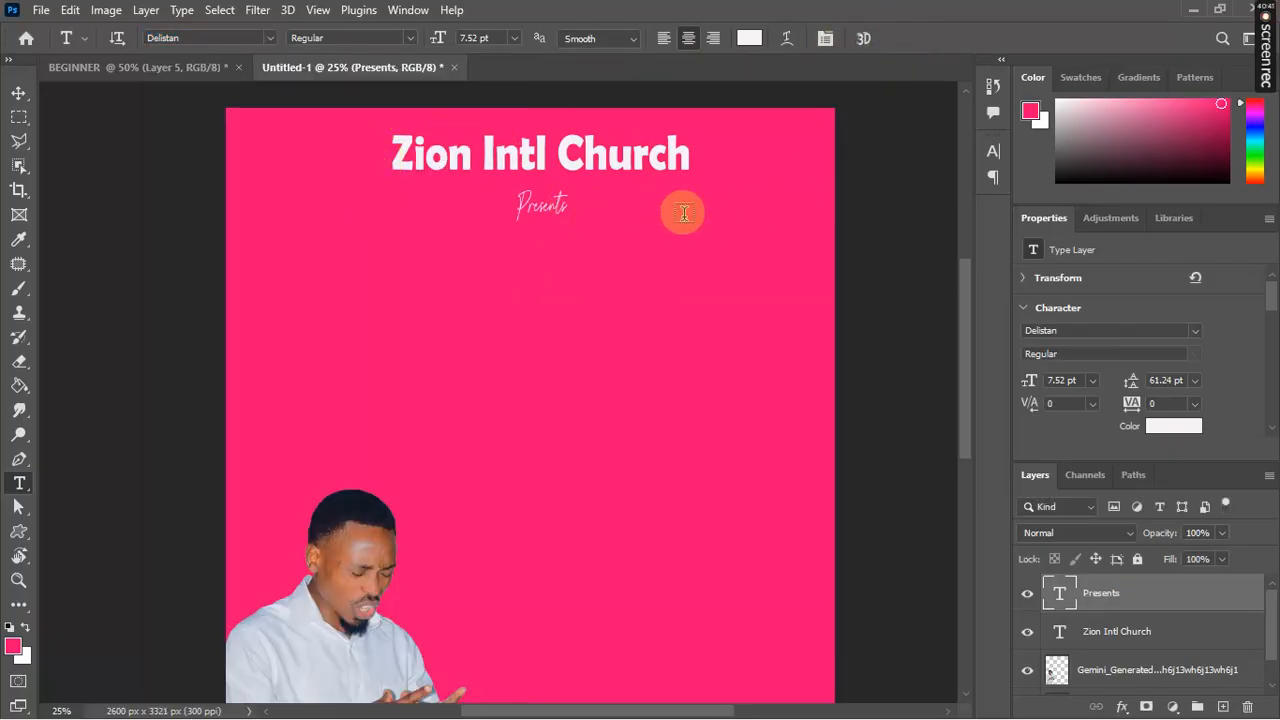
Step: Enlarge Presents to about 170% (11.61 pt) and centre it beneath the title
key(ctrl+t)
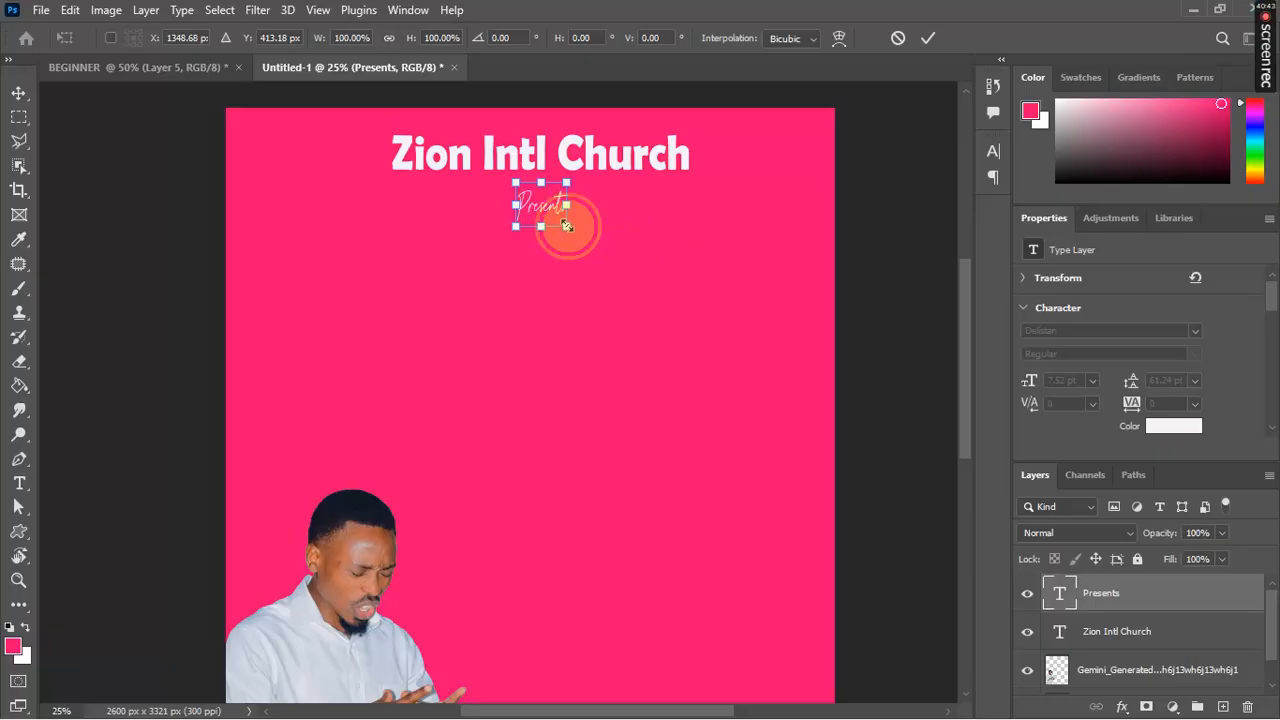
drag(564, 227, 631, 250)
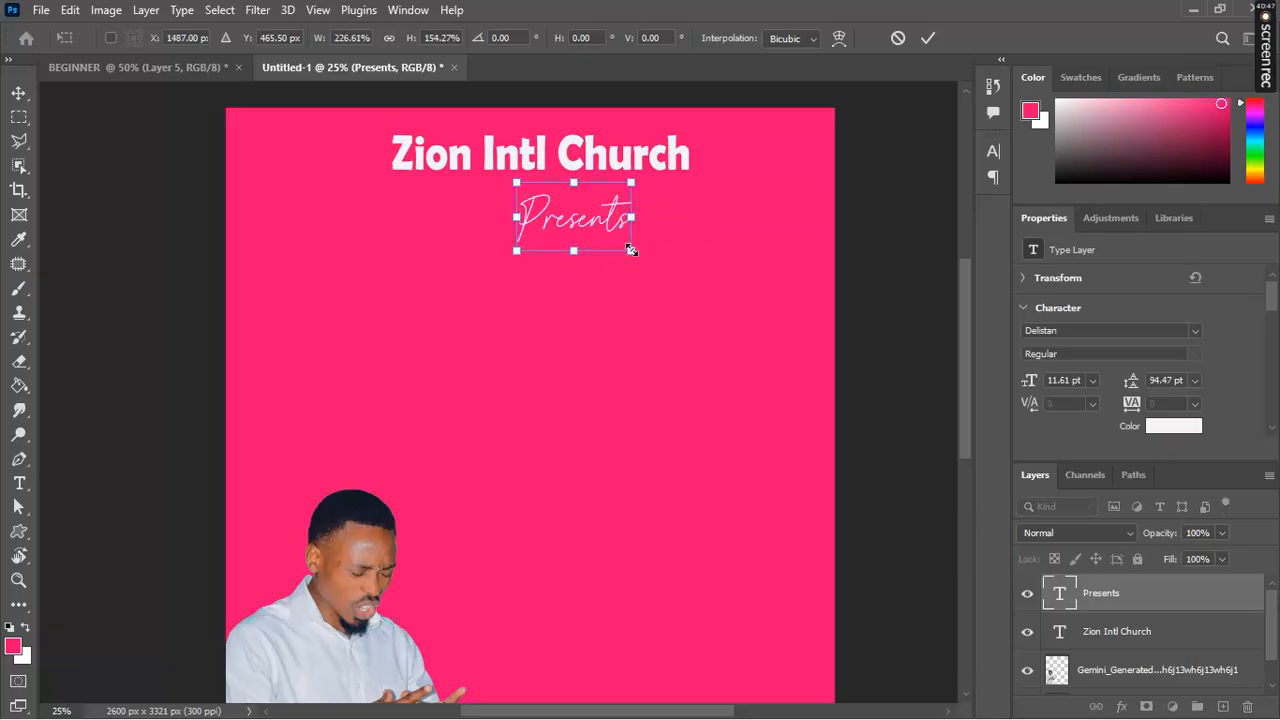
click(926, 40)
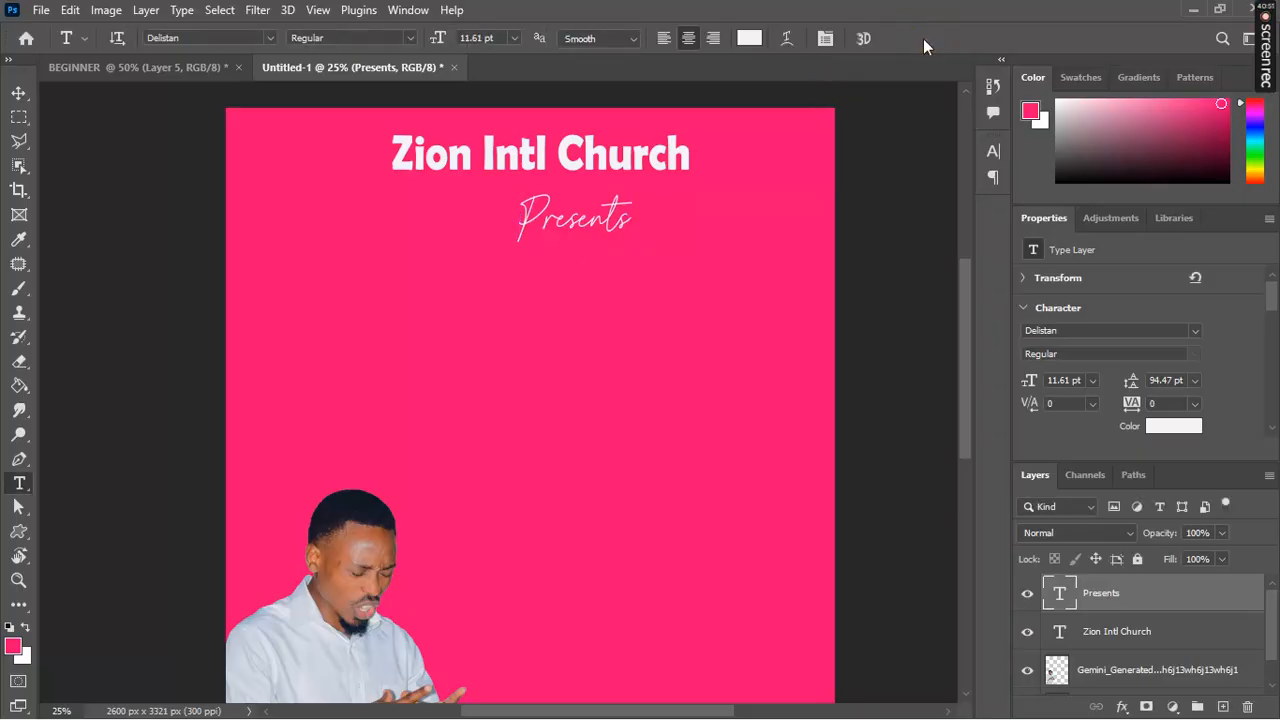
key(v)
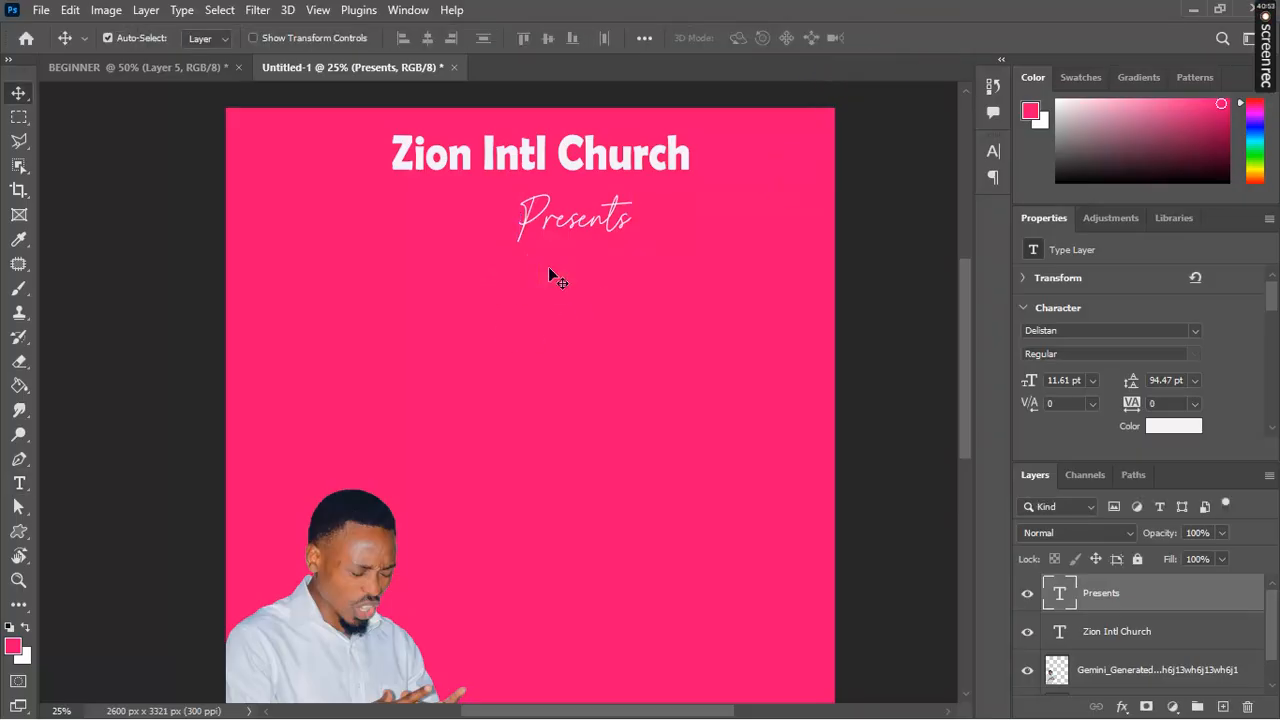
click(590, 222)
drag(593, 230, 555, 221)
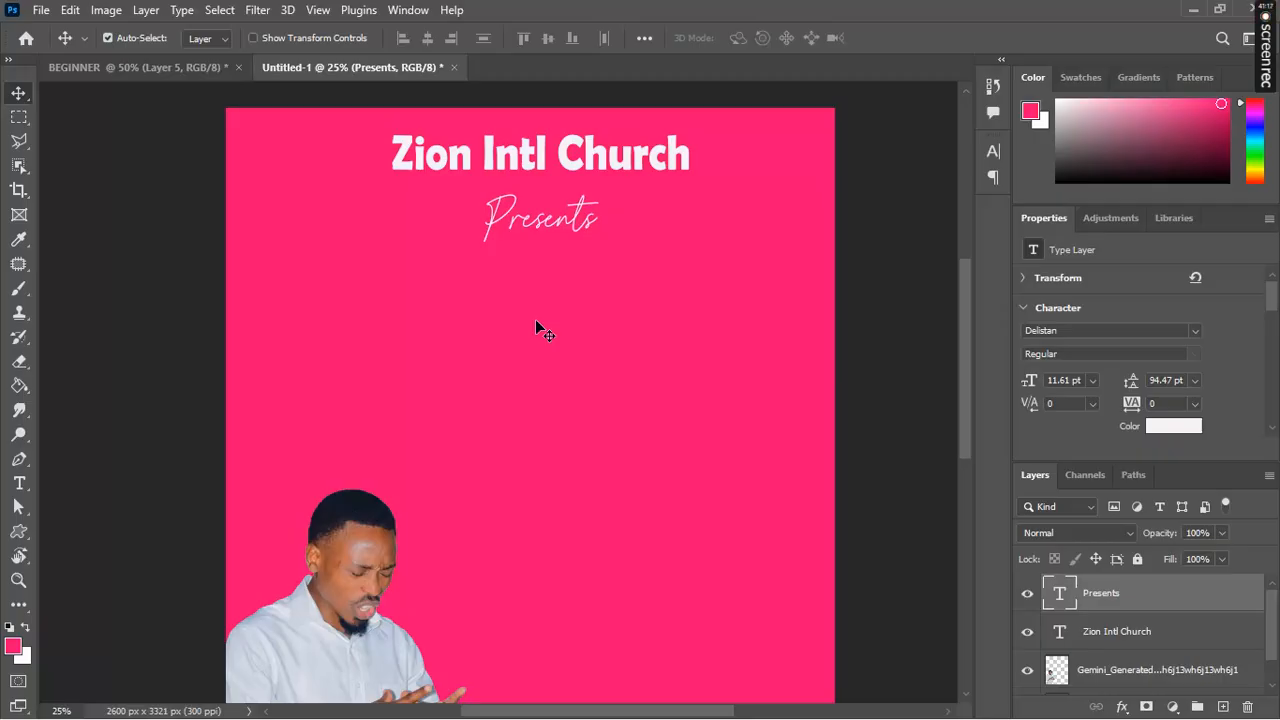
Step: Add a new text line reading 'Prayers and Fasting' below Presents
click(20, 485)
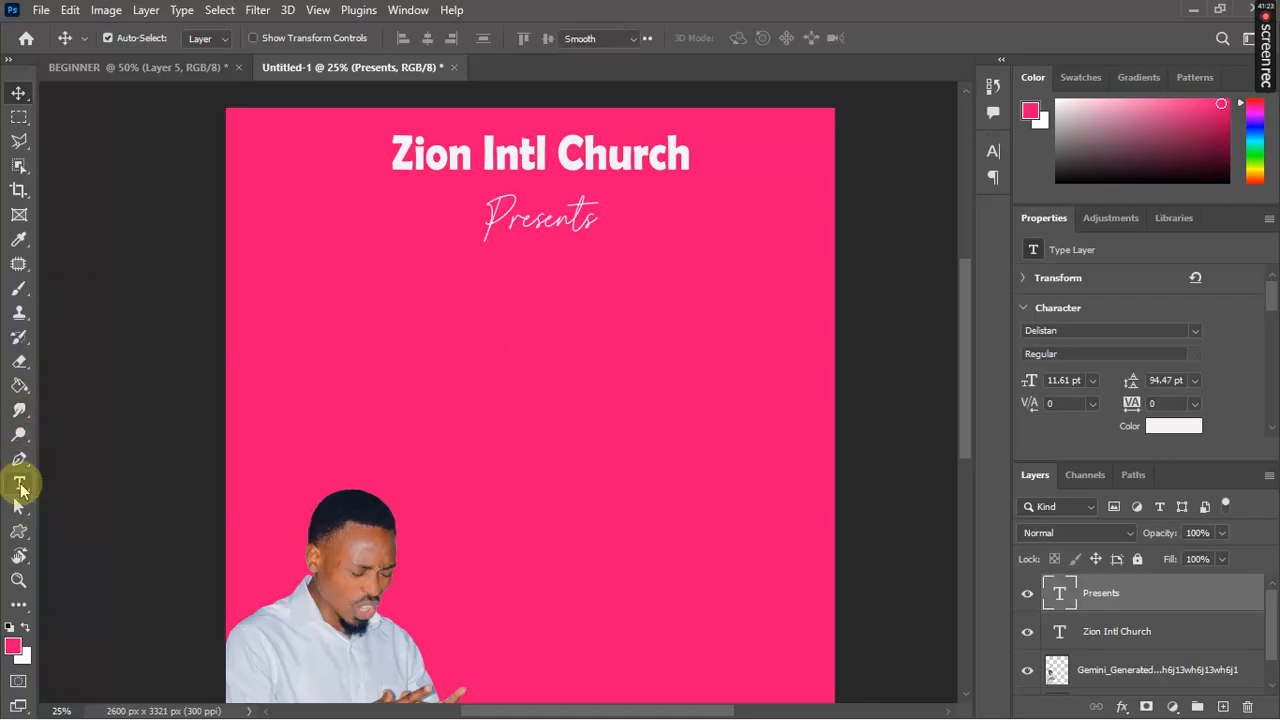
click(520, 291)
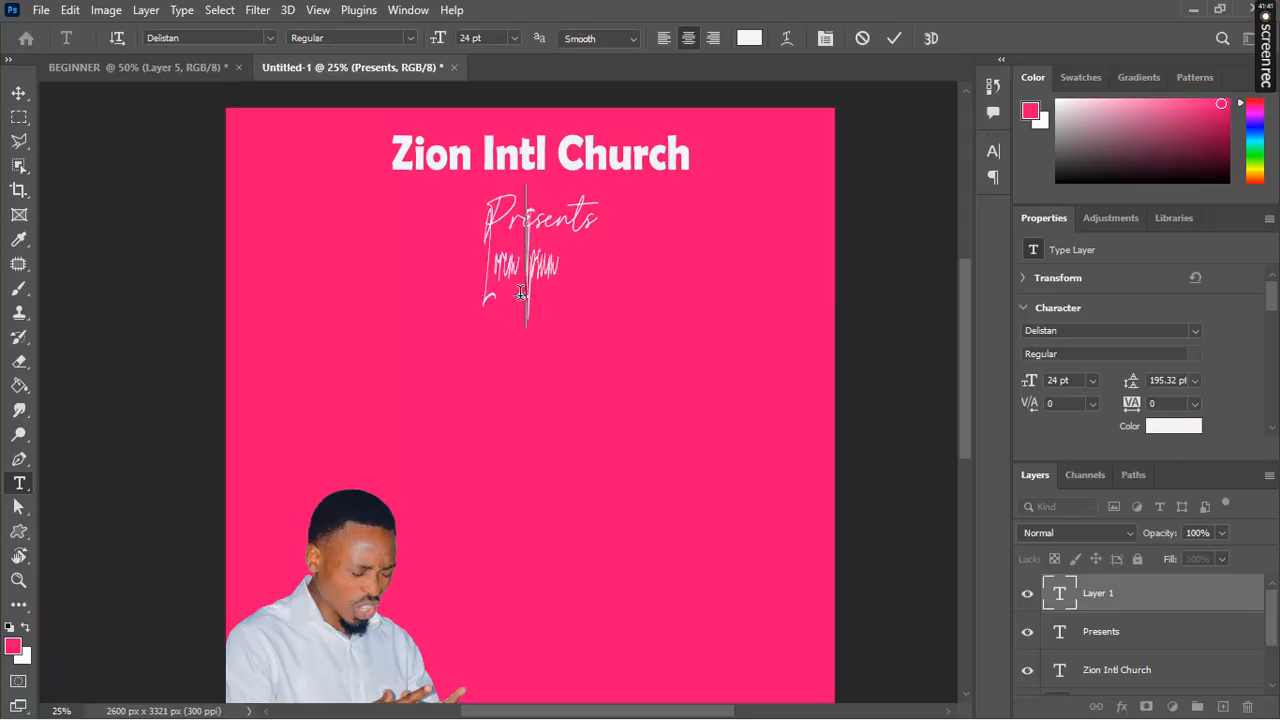
key(BackSpace)
text(Prayer)
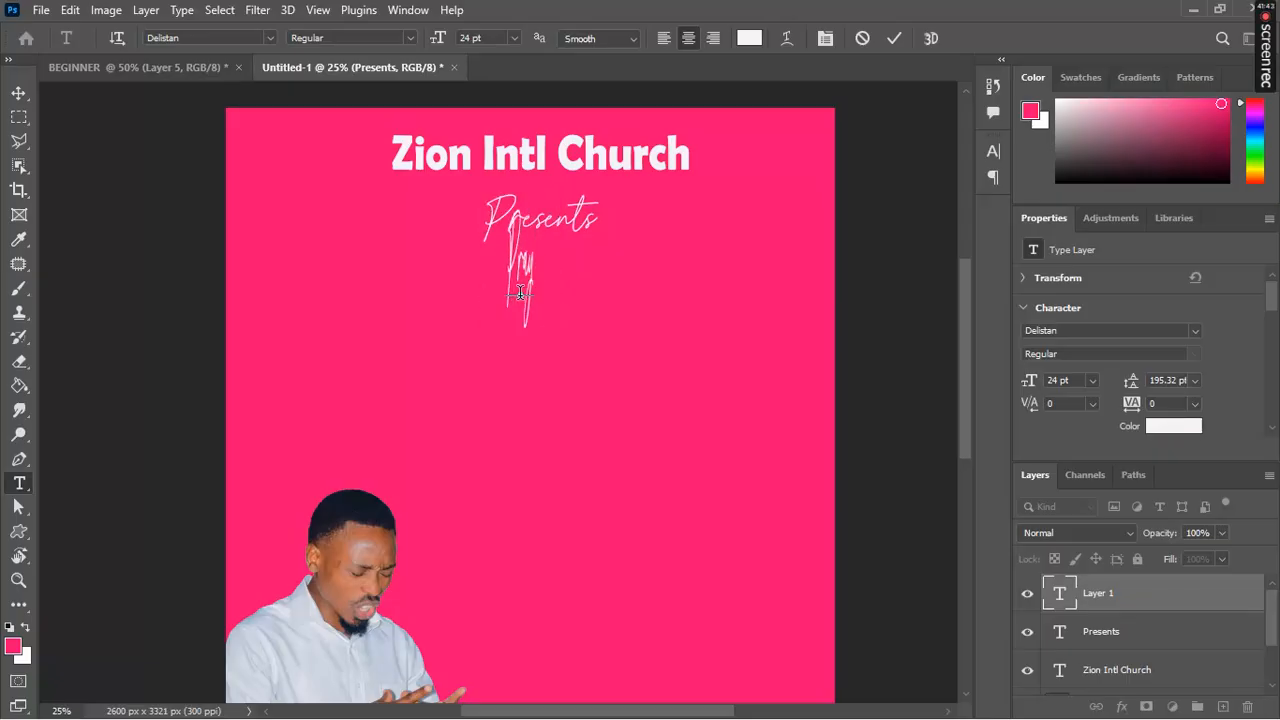
text(s)
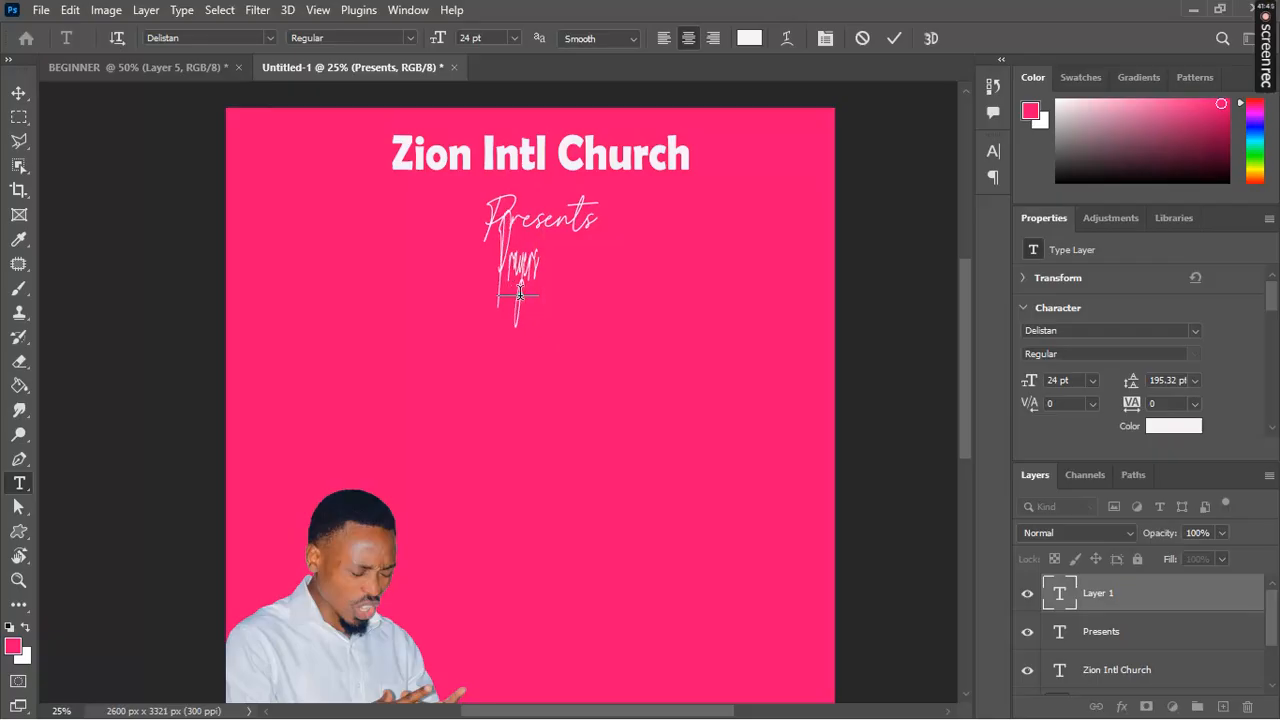
text( and)
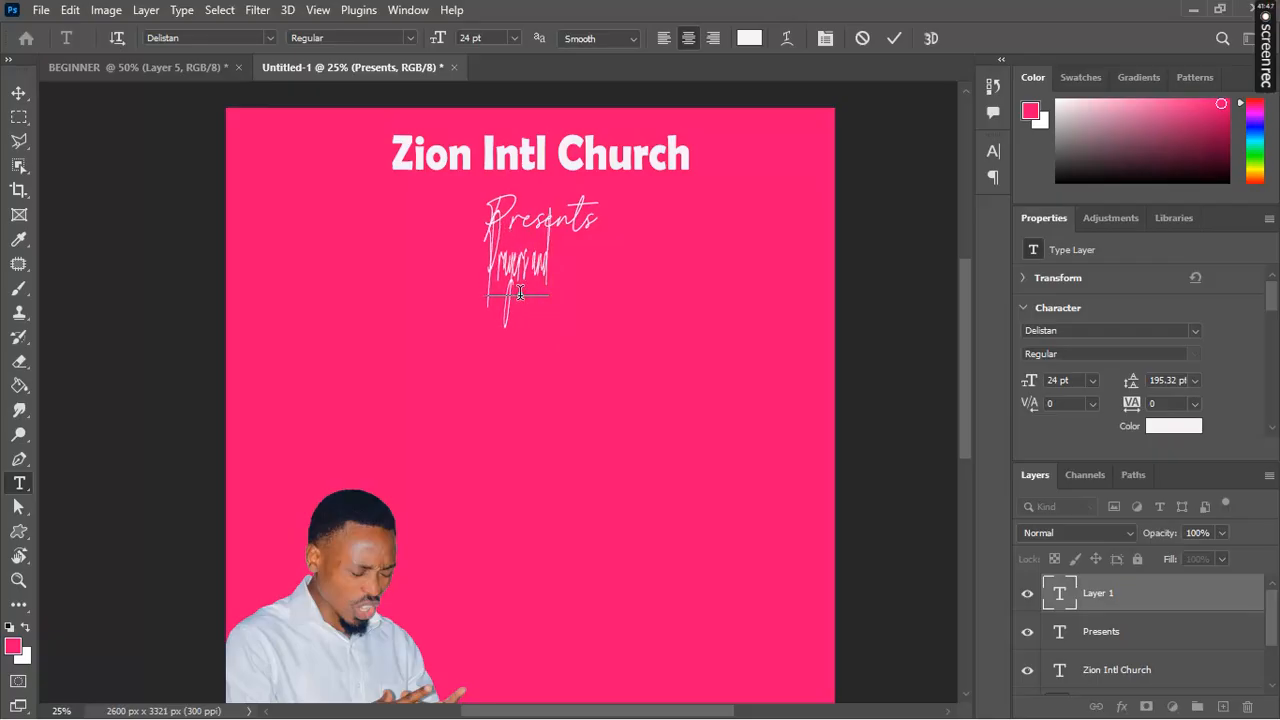
text( Fasting)
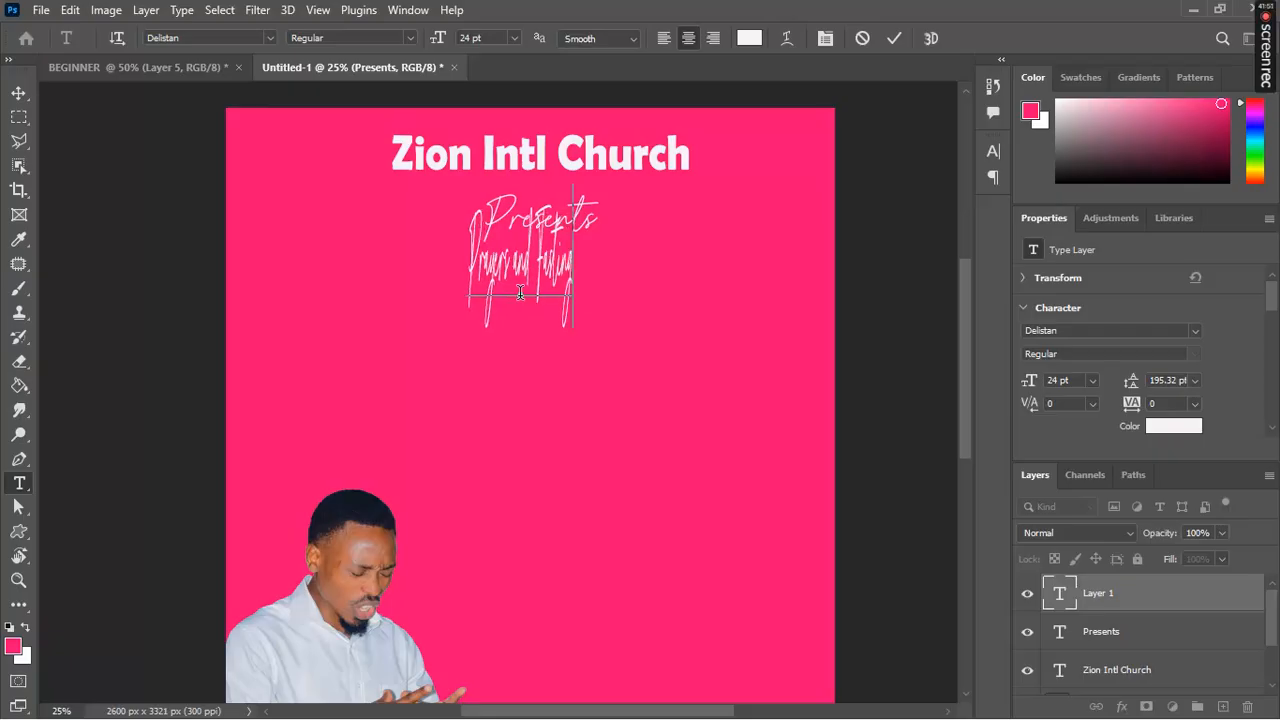
Step: Set the line to Berlin Sans FB Demi Bold, shrink it to 8.68 pt, and commit
click(574, 268)
drag(574, 268, 414, 266)
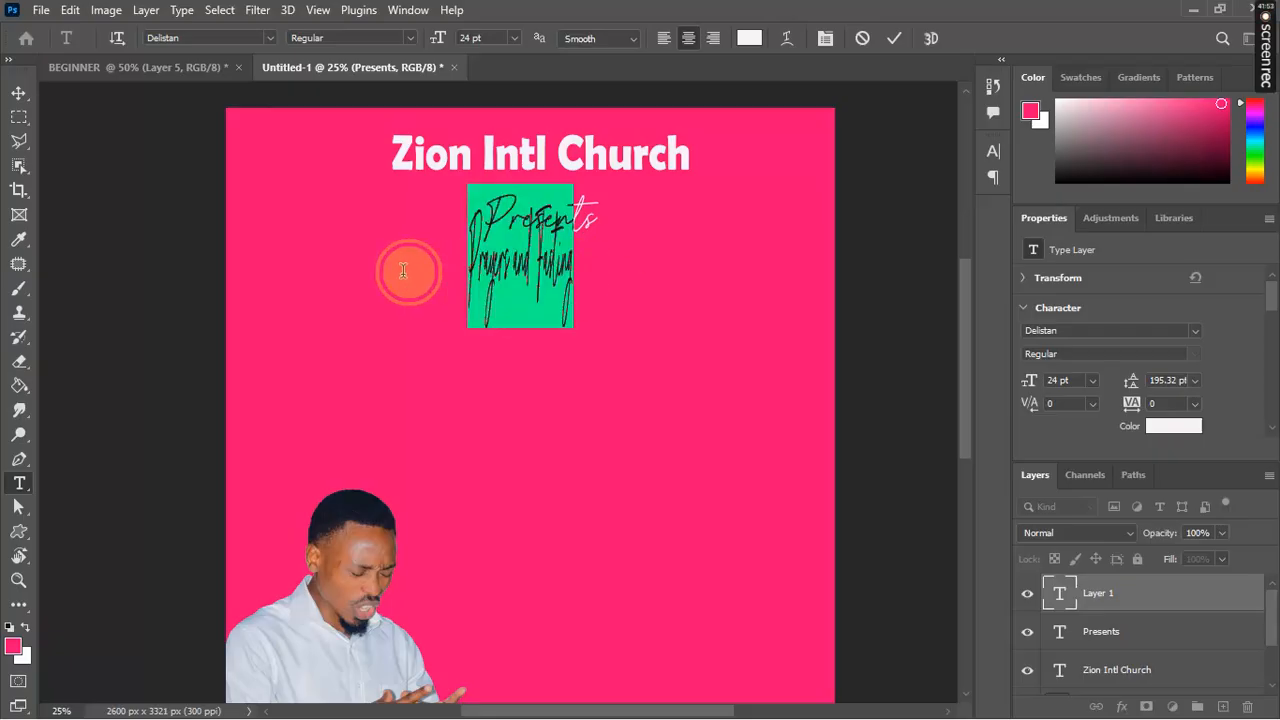
click(270, 38)
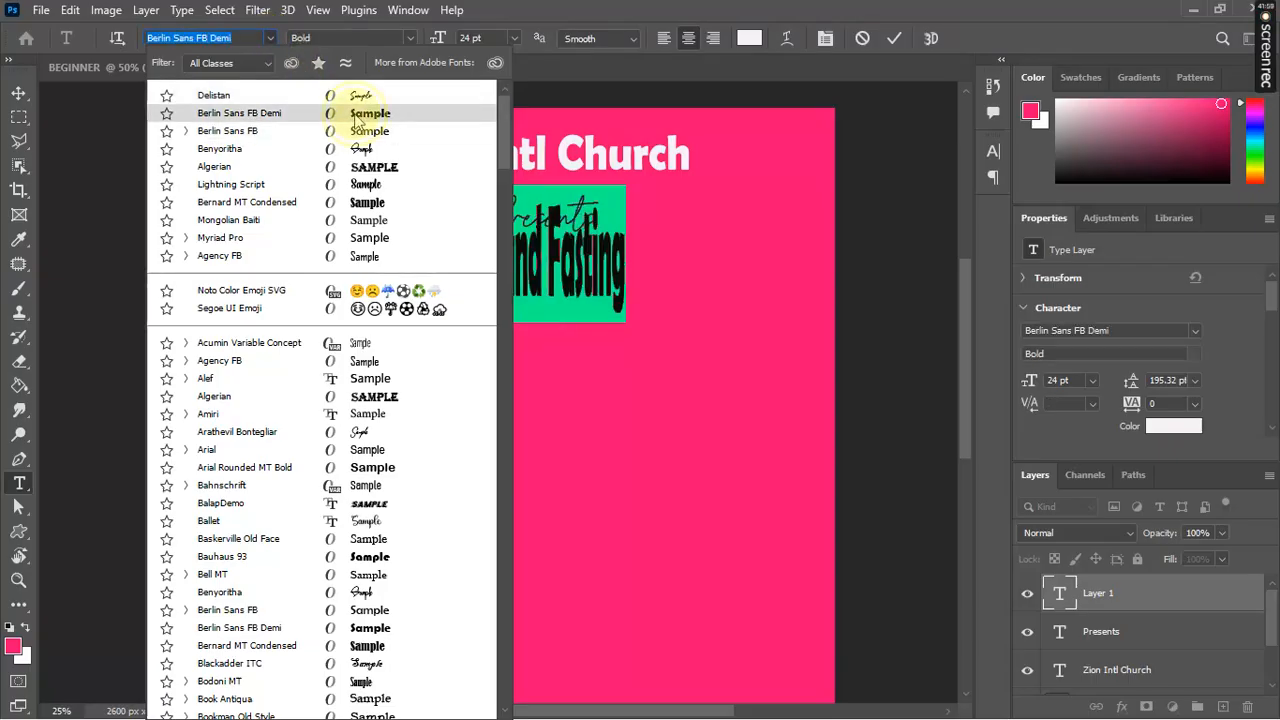
click(354, 113)
key(ctrl)
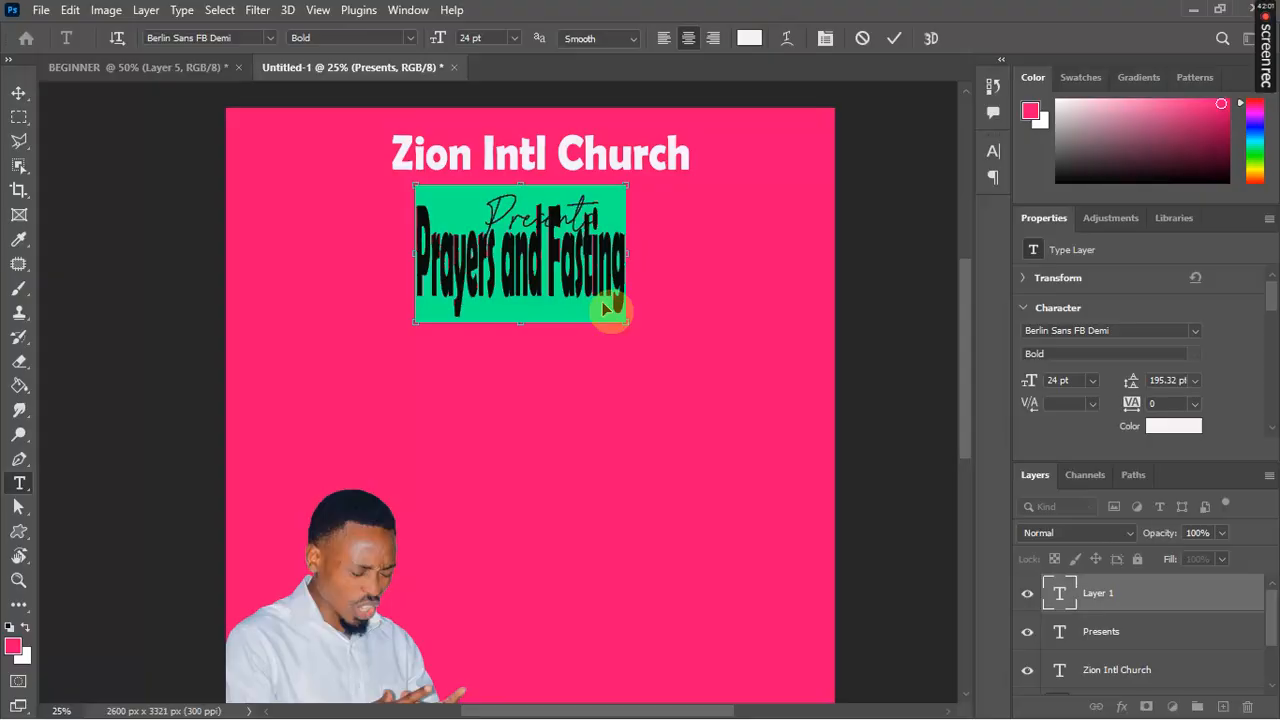
drag(623, 320, 670, 295)
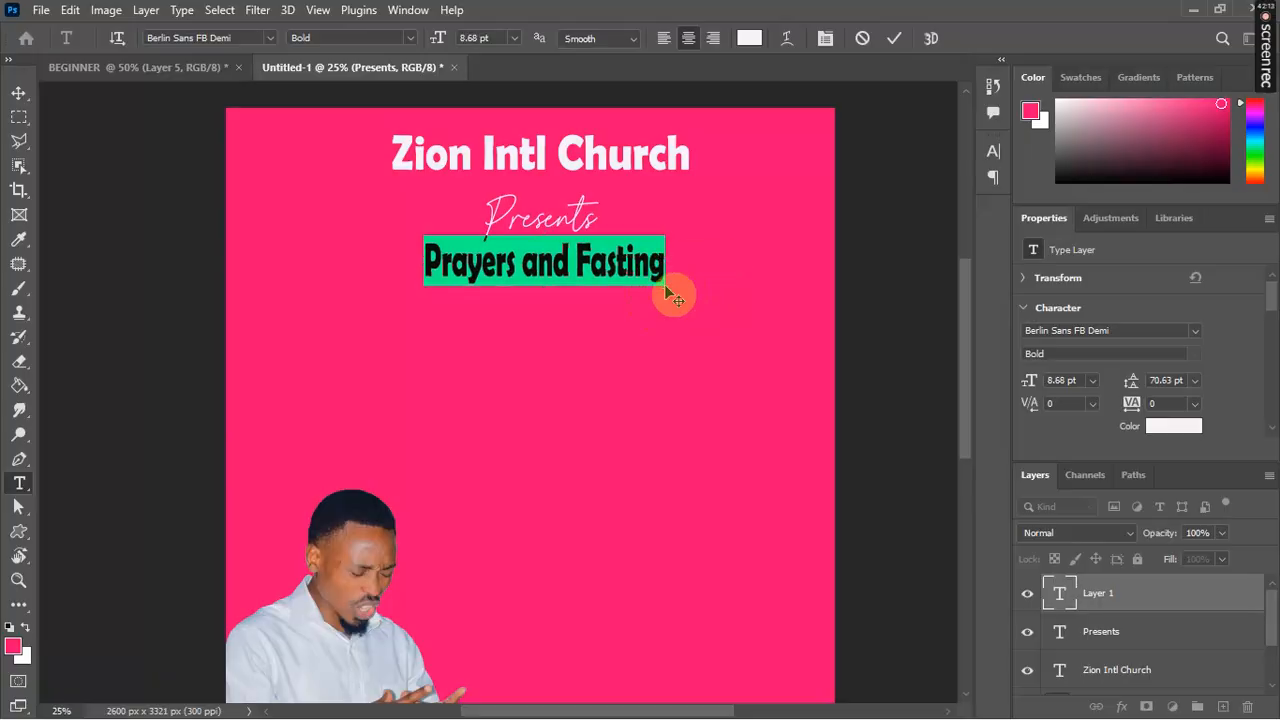
click(894, 38)
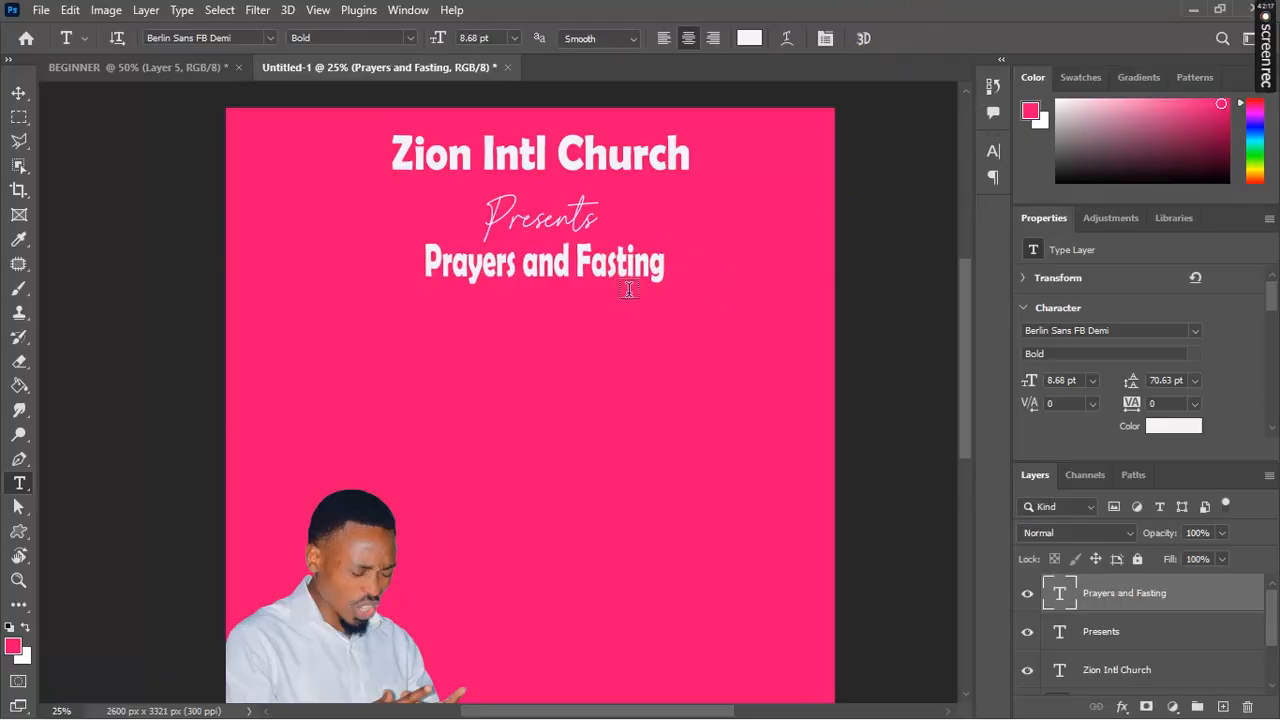
Step: Nudge the Prayers and Fasting text slightly down and left
key(v)
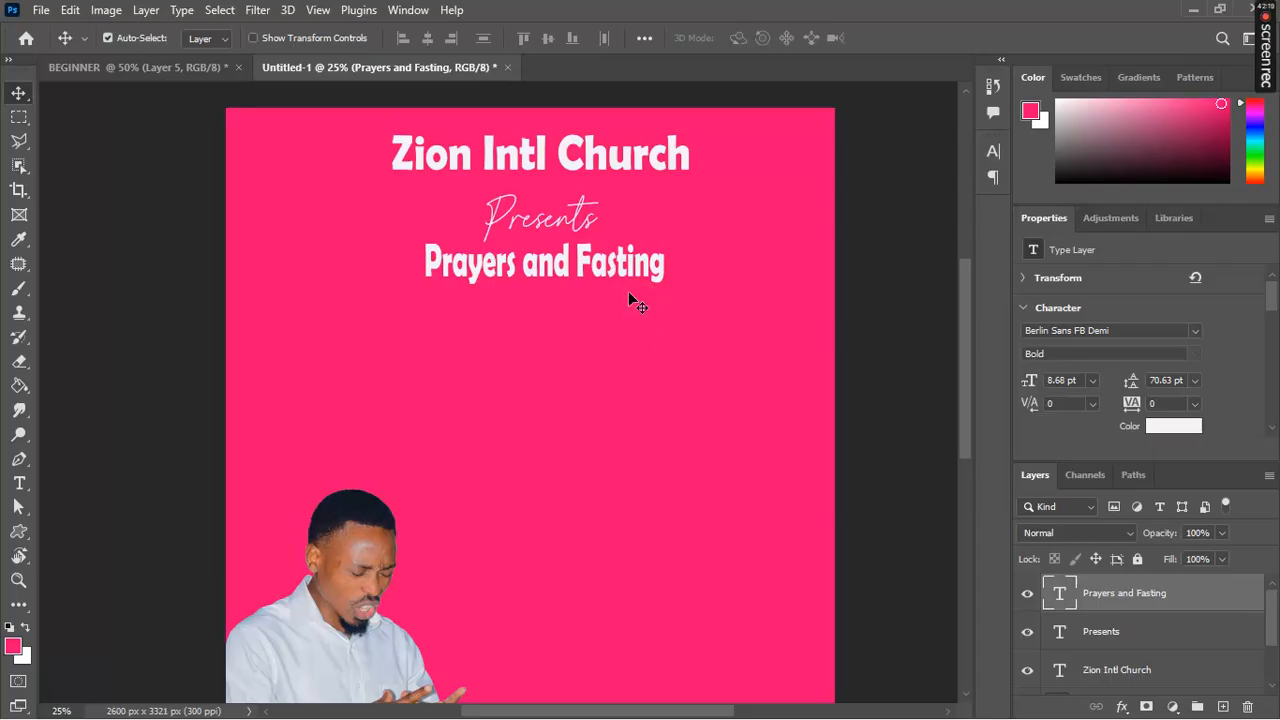
key(Down)
key(Down)
key(Down)
key(Left)
key(Left)
key(Left)
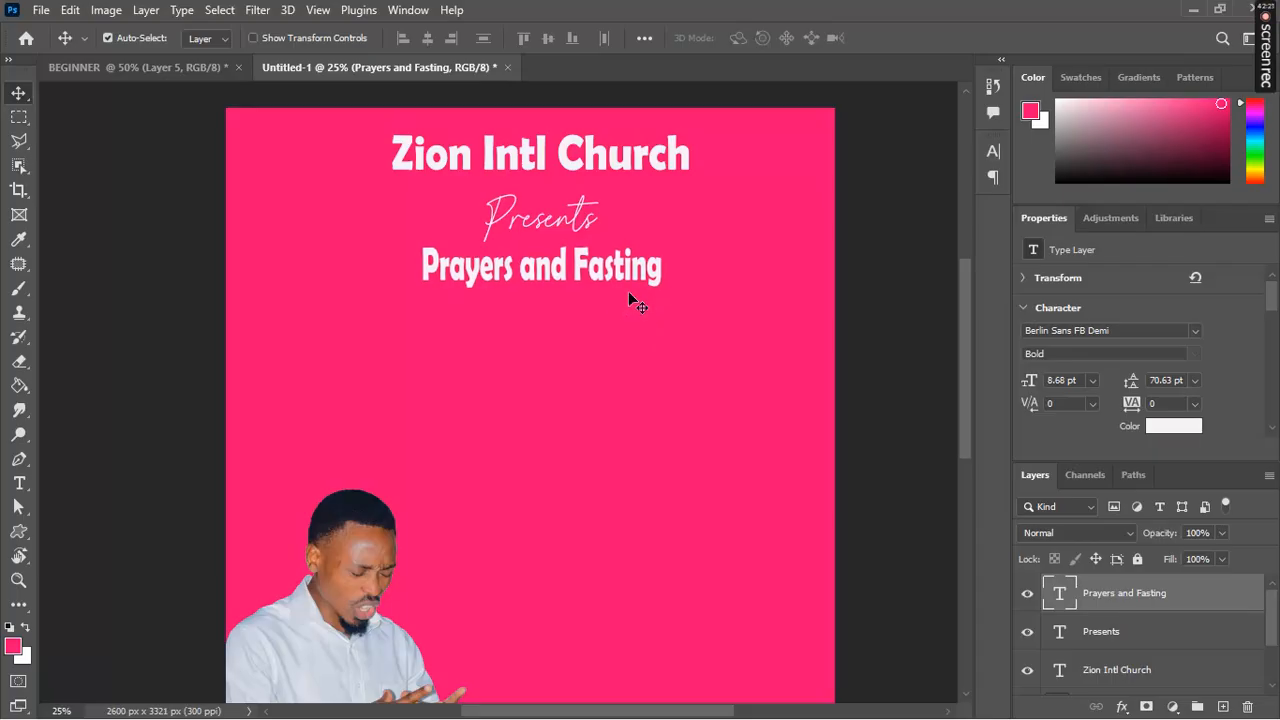
key(Left)
key(Left)
click(638, 284)
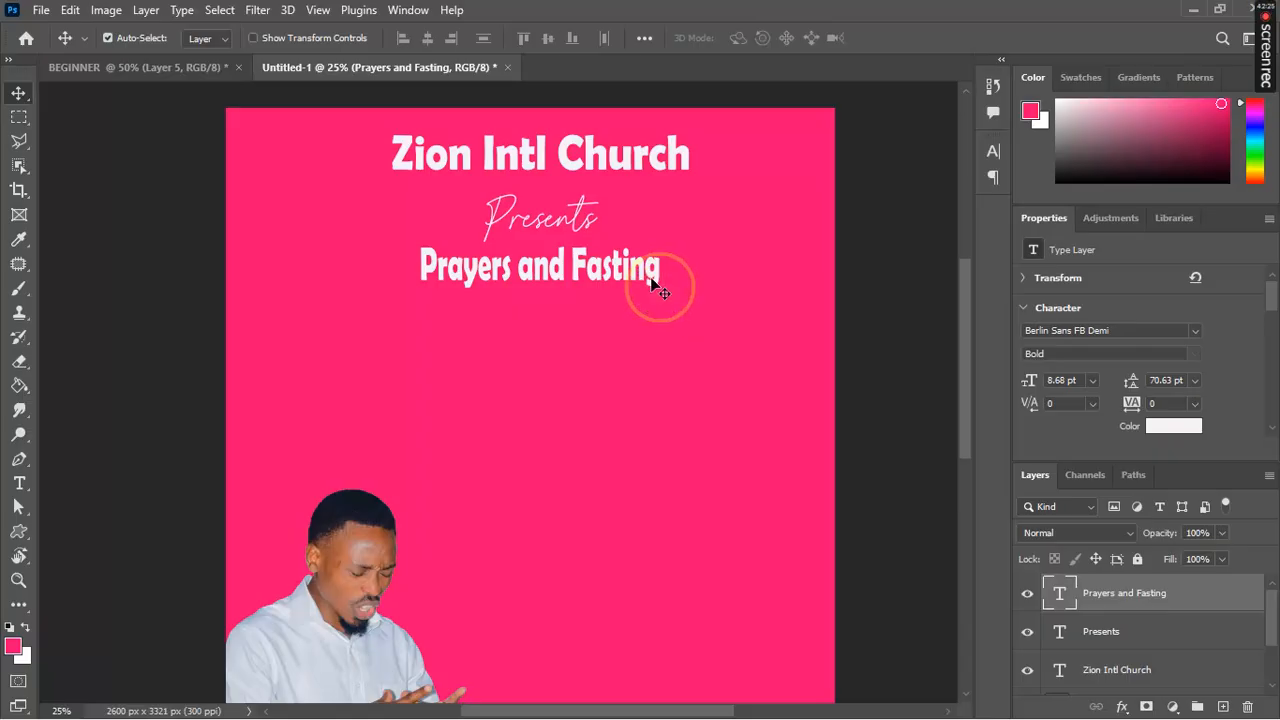
Step: Retype the heading in capitals as 'PRAYERS AND' over 'FASTING' and select it
double_click(651, 276)
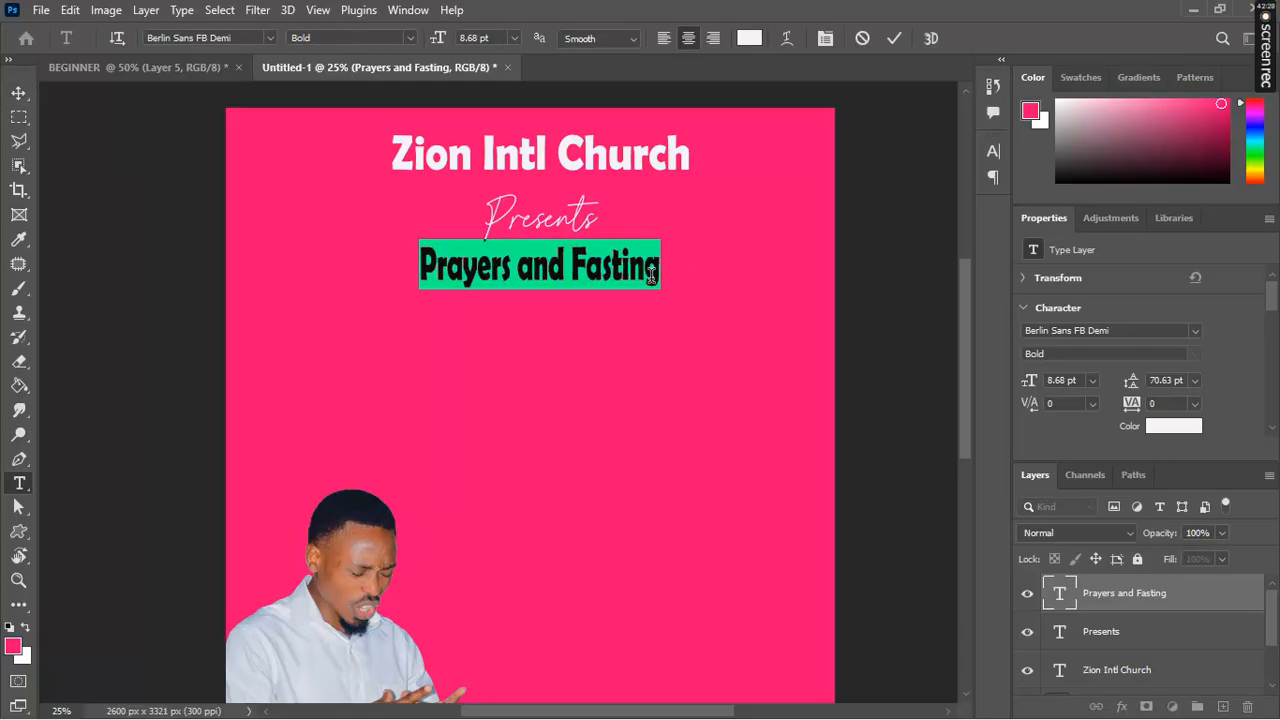
text(PRAYERS)
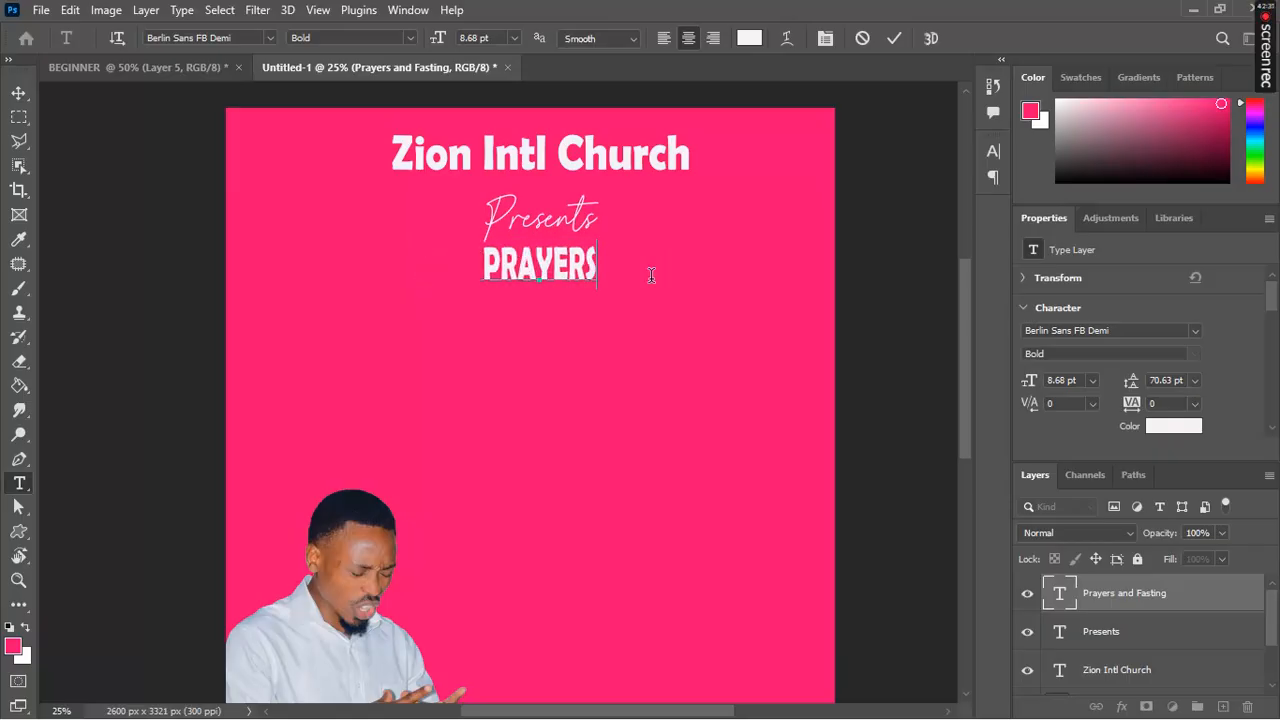
text( AND )
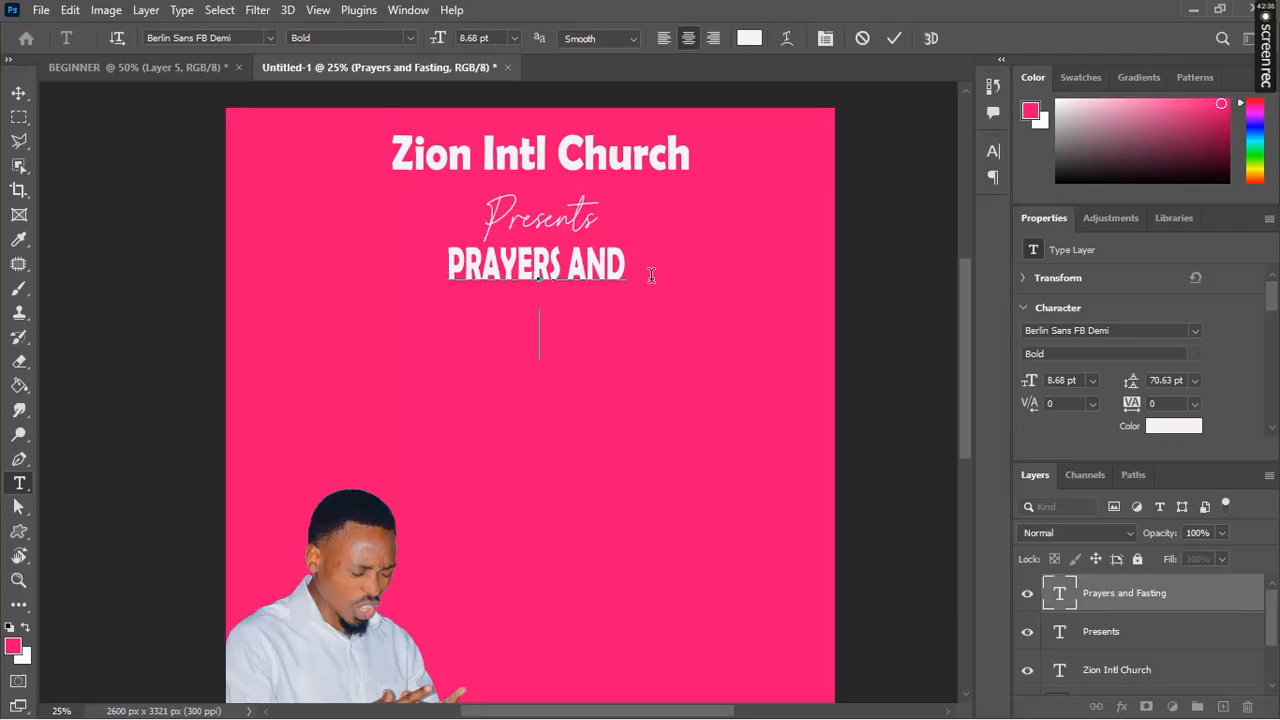
text(FAS)
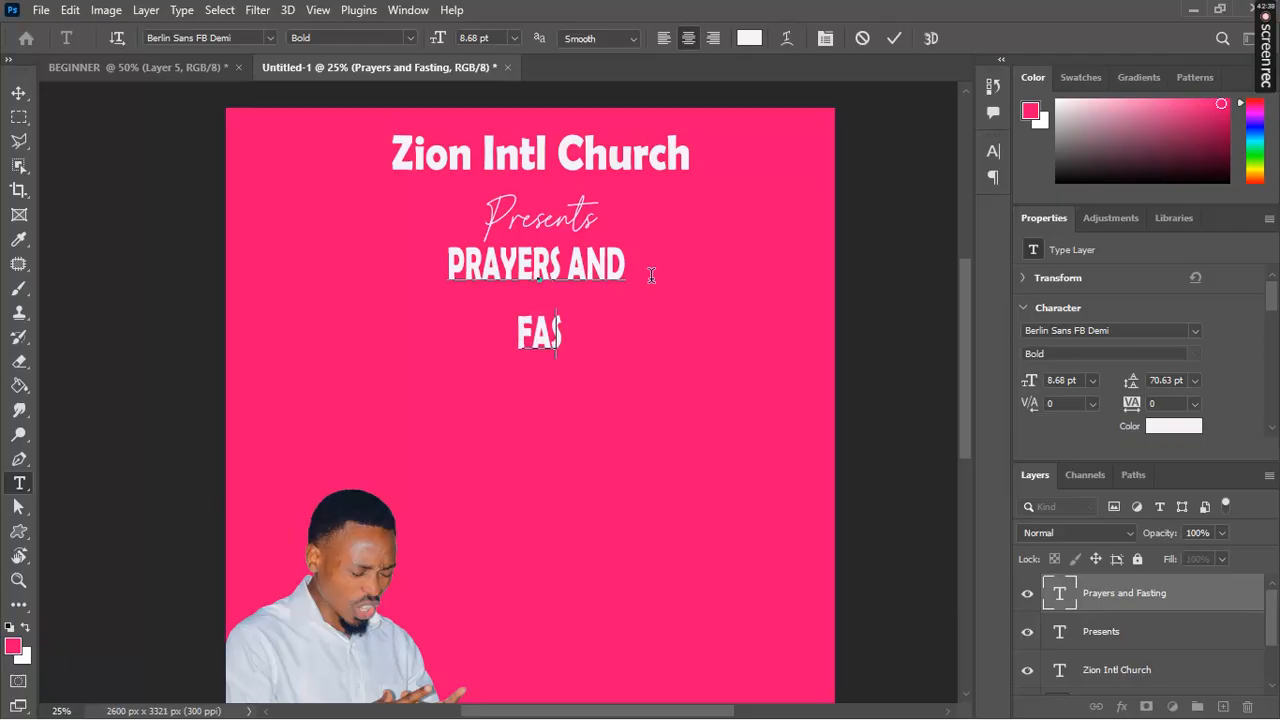
key(BackSpace)
text(ST)
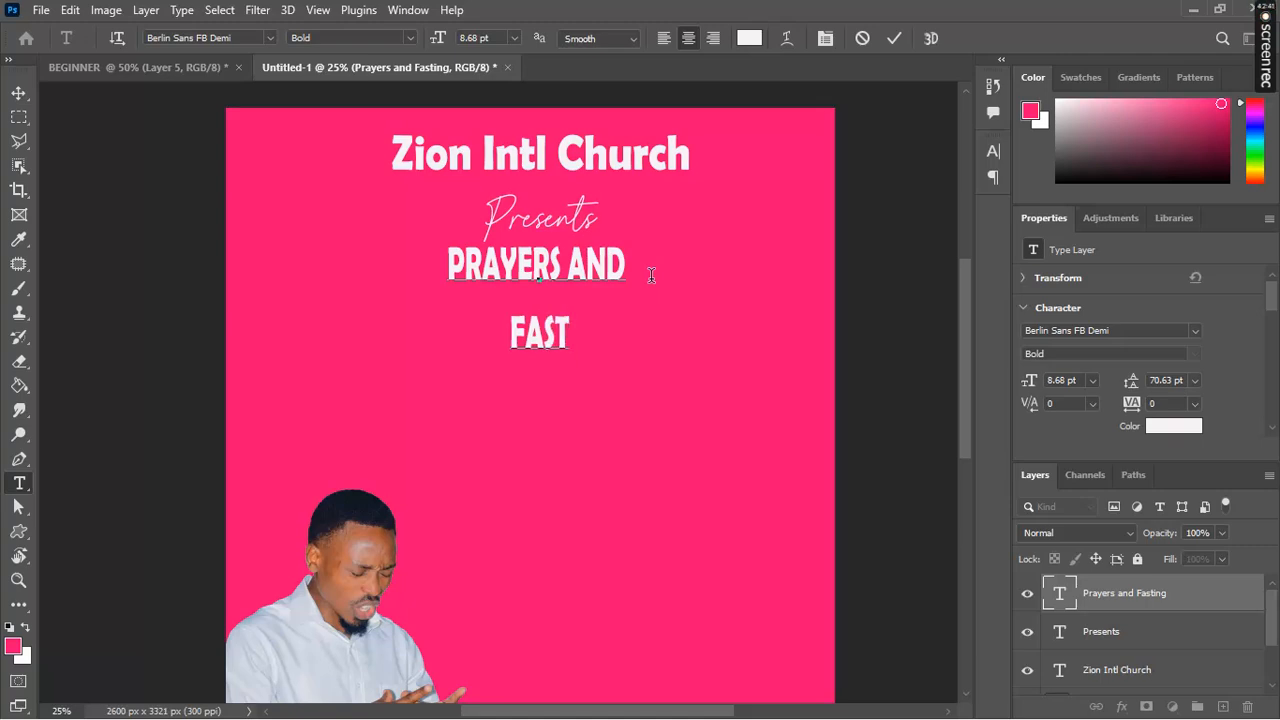
text(ING)
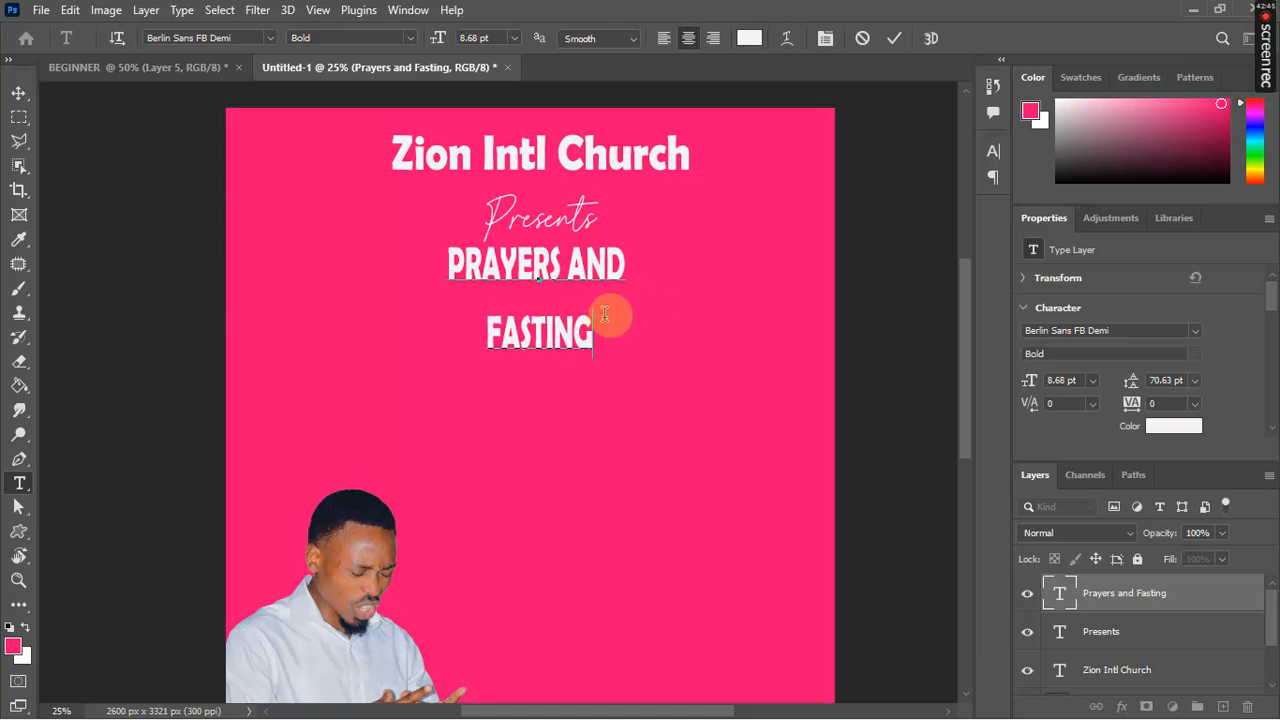
drag(608, 323, 443, 270)
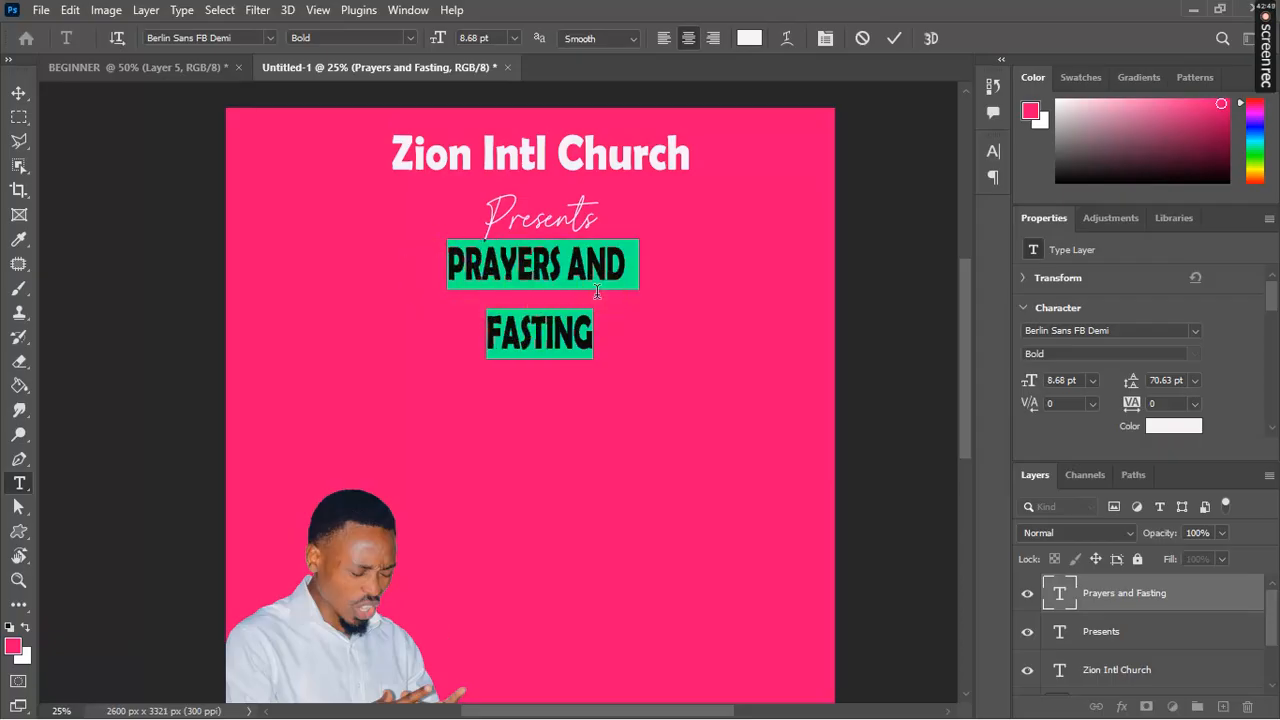
Step: Increase the heading's line spacing to 29.94 pt leading
click(824, 40)
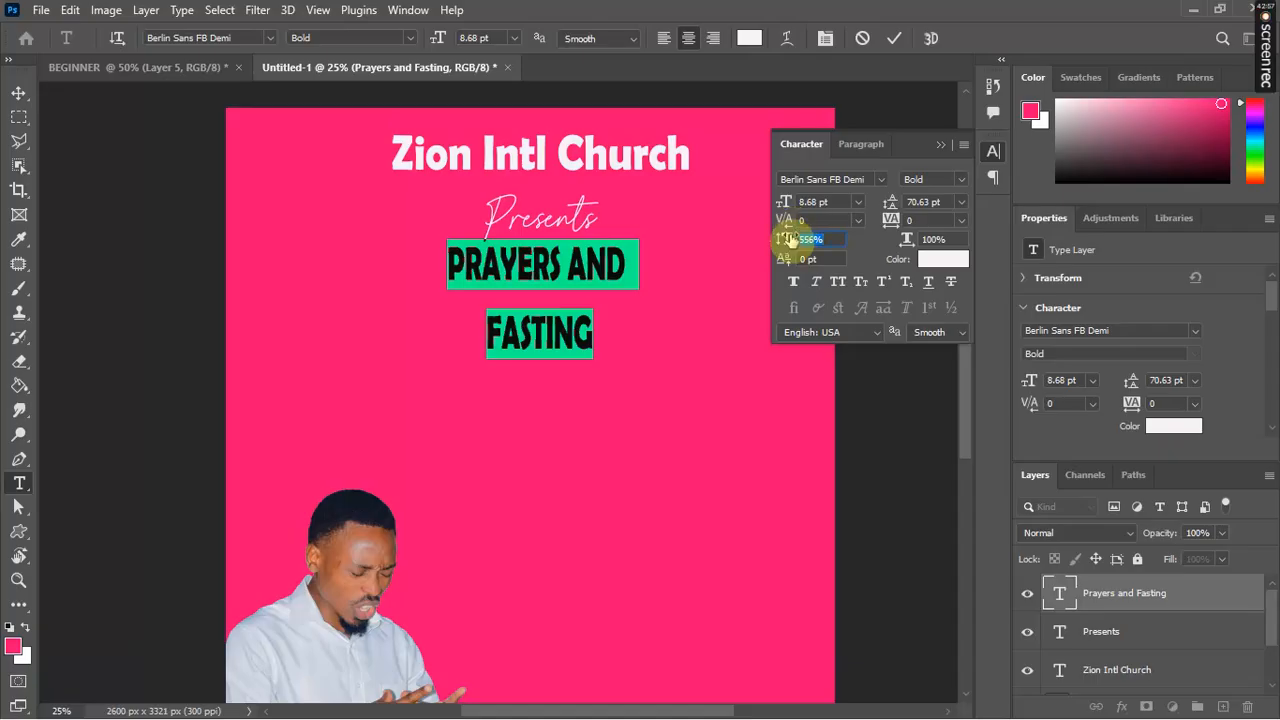
drag(785, 241, 1275, 292)
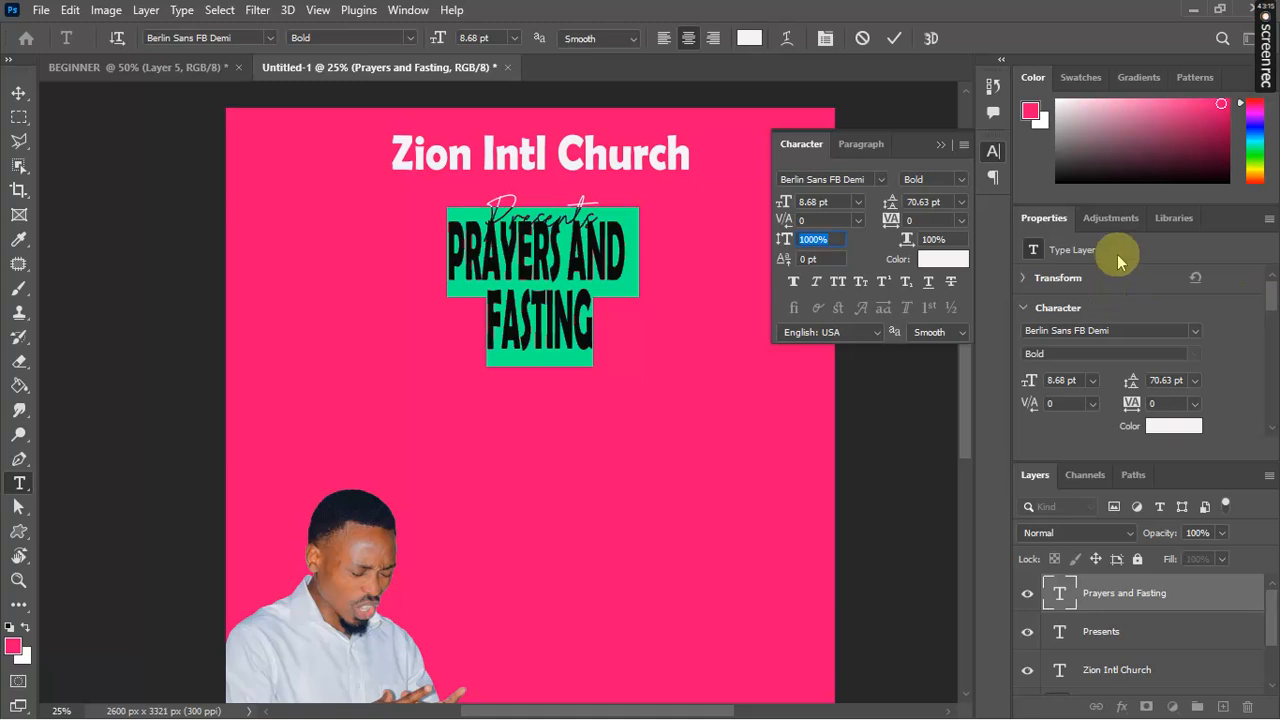
click(938, 144)
click(530, 300)
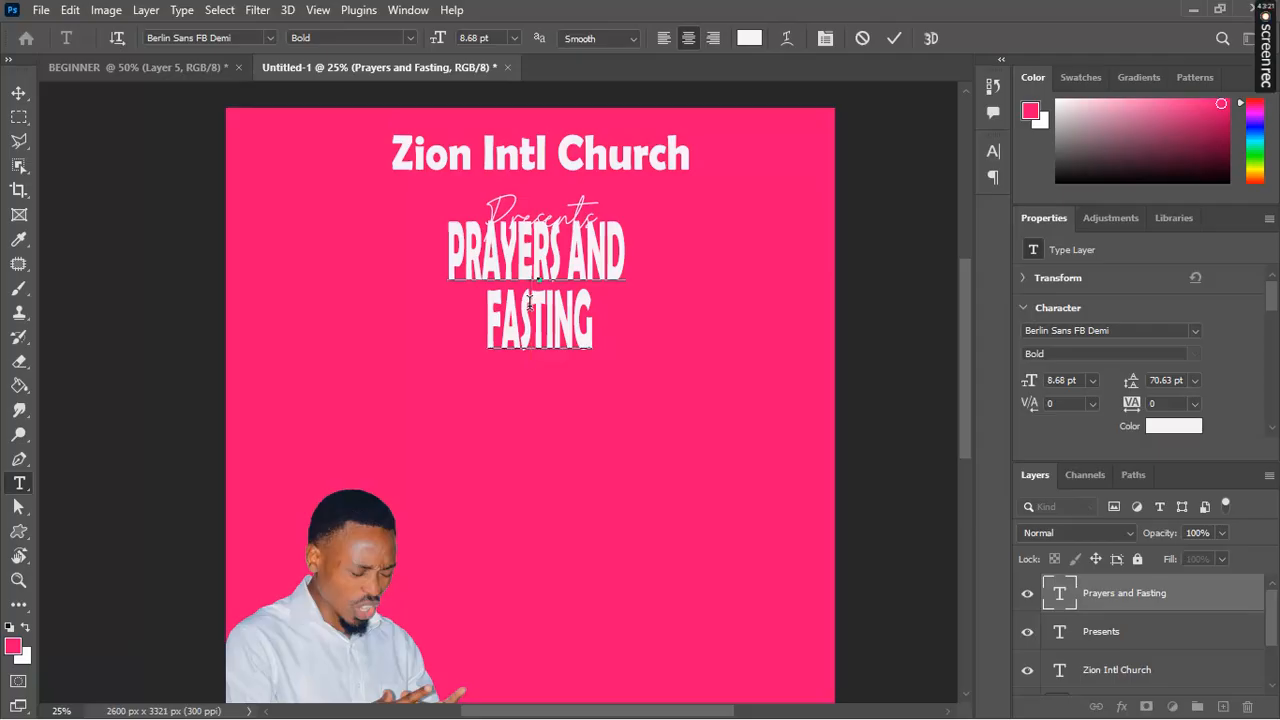
Step: Shrink the heading to 3.68 pt, move it slightly down, and commit
key(ctrl)
drag(629, 366, 596, 292)
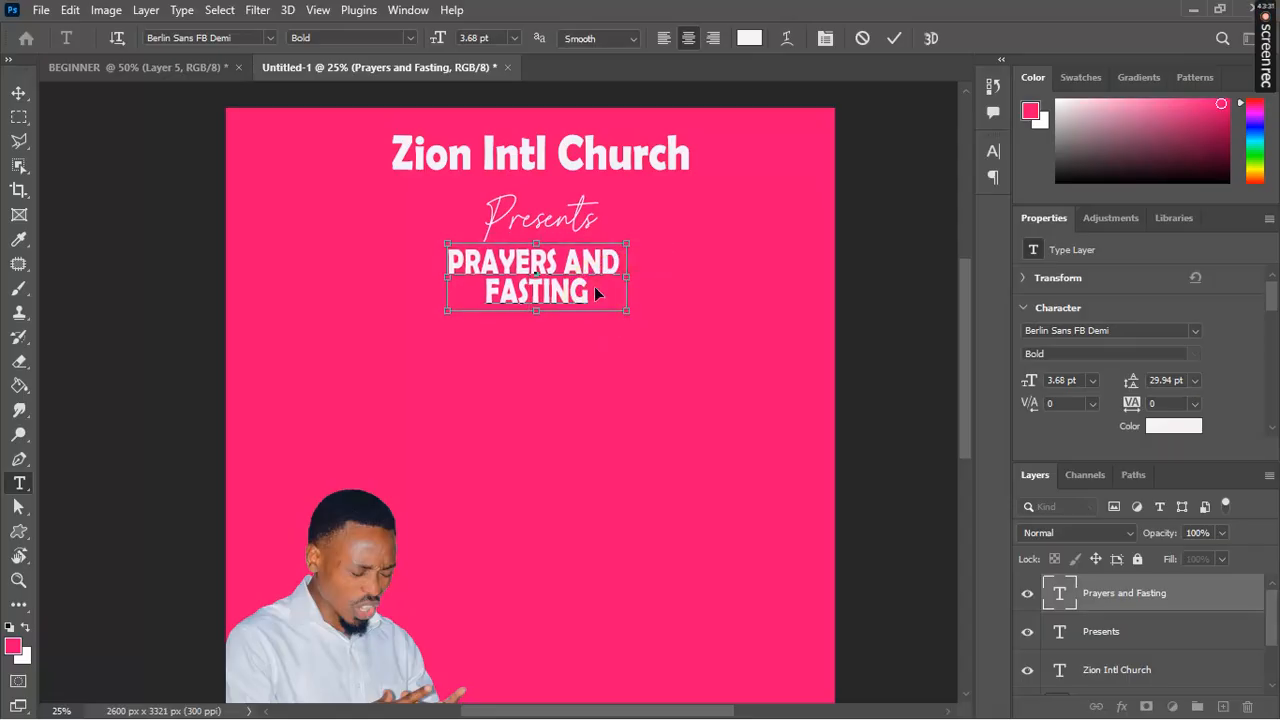
click(597, 288)
mouse_move(579, 295)
mouse_down()
mouse_move(600, 286)
mouse_move(569, 302)
mouse_move(586, 299)
mouse_up()
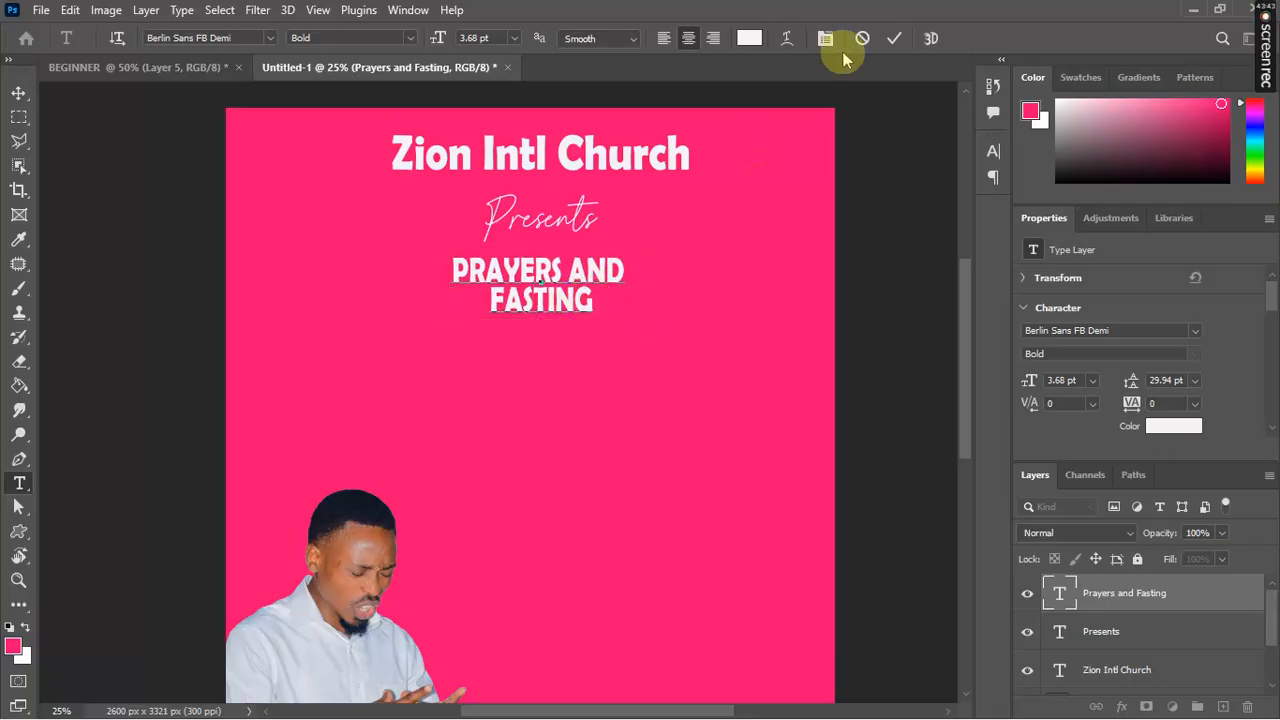
click(894, 39)
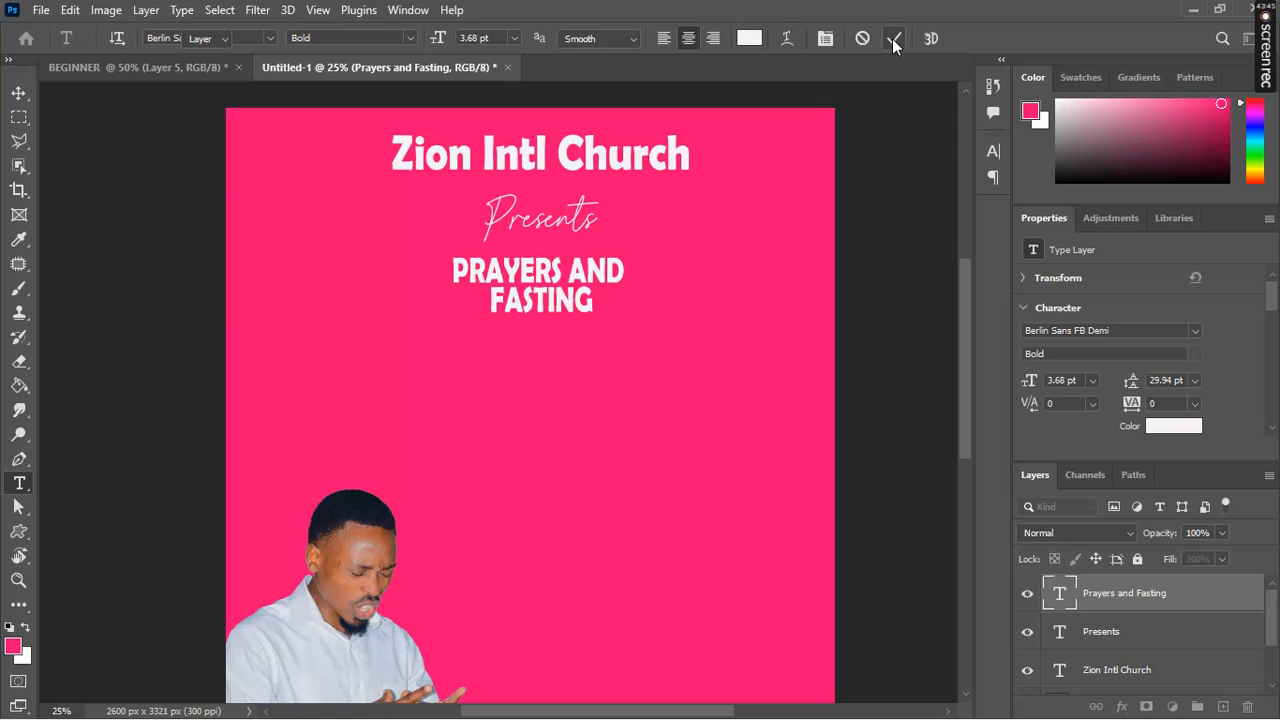
Step: Fine-tune the heading's horizontal position beneath Presents
key(v)
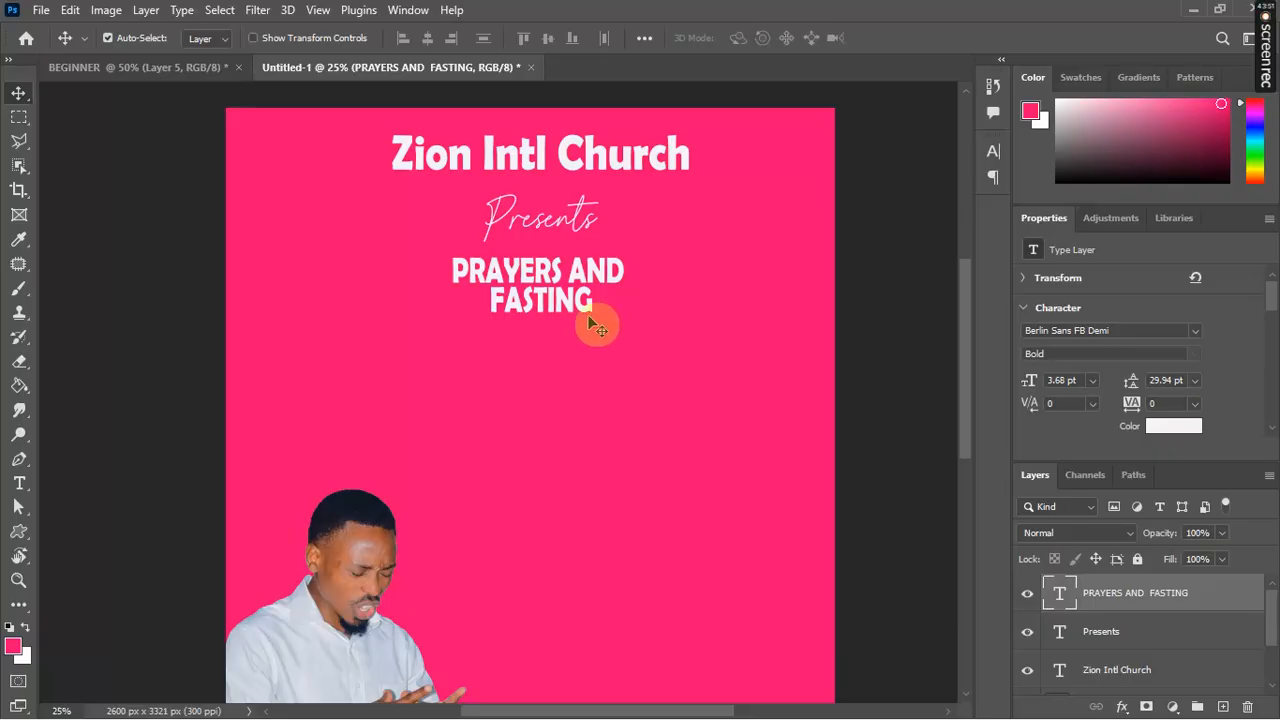
key(Right)
key(Right)
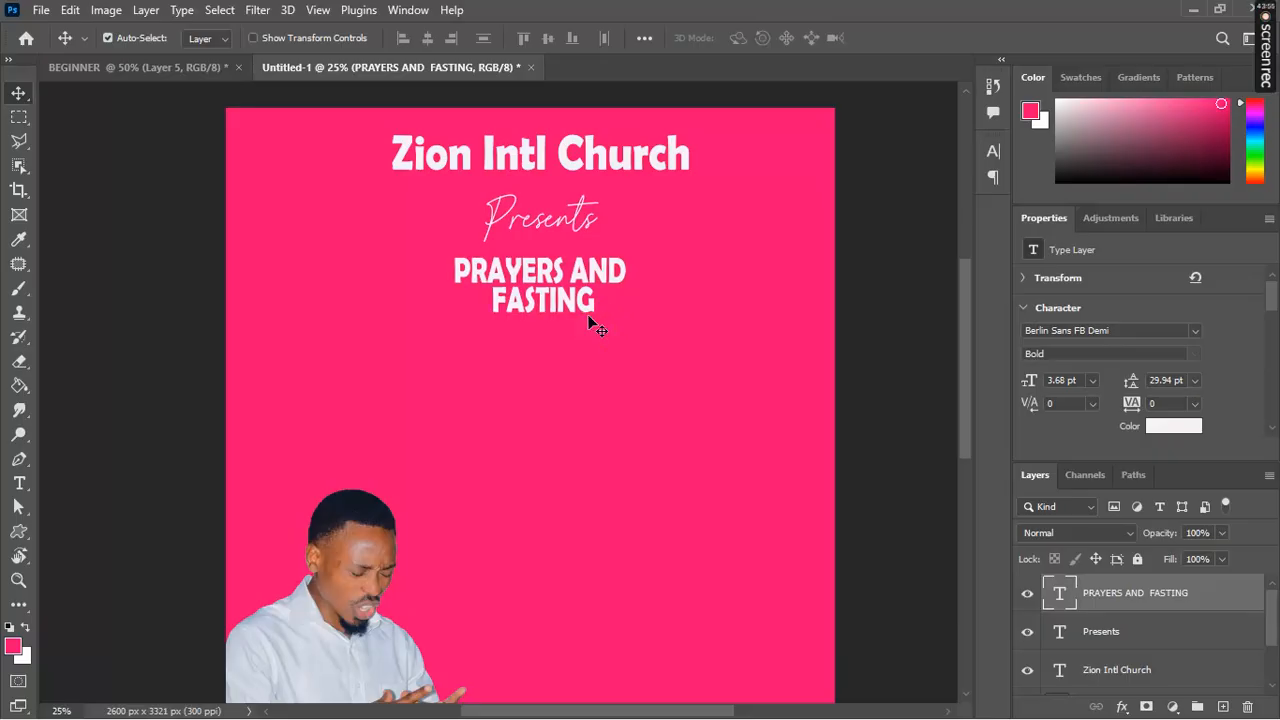
key(Left)
key(Left)
key(Left)
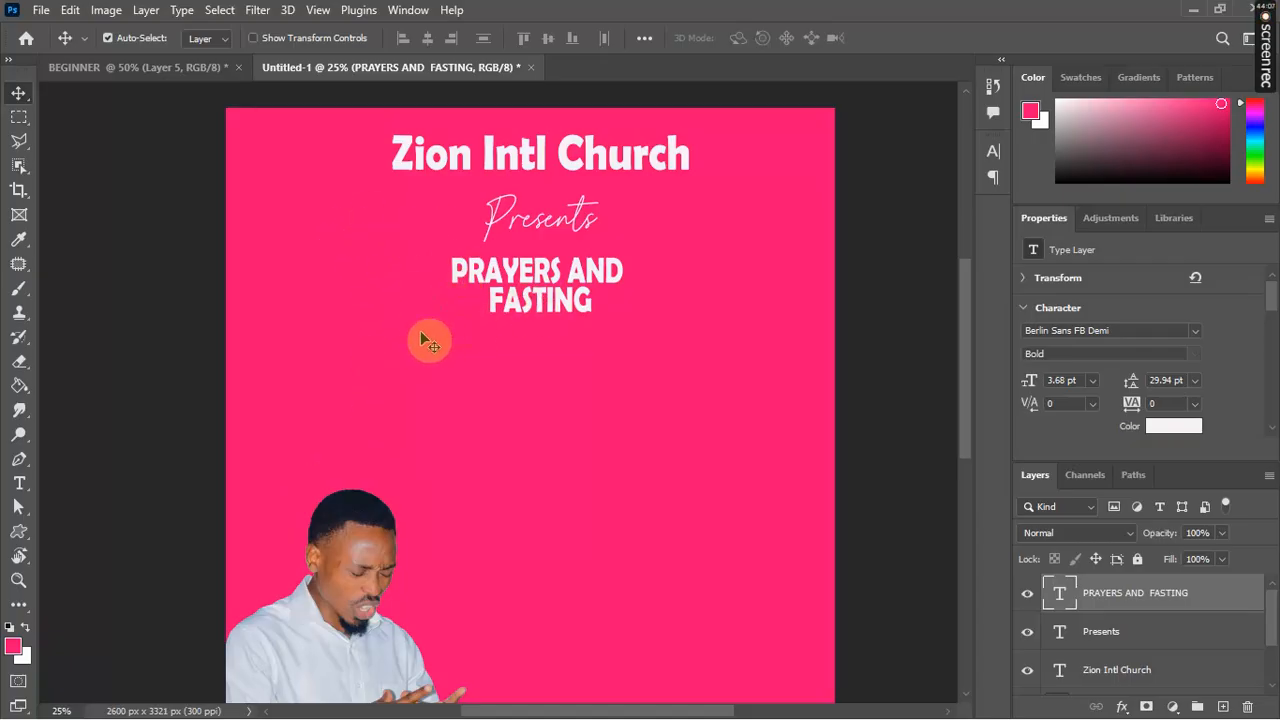
Step: Add a white 'REVIVAL' title below the heading, scaled to 15.76 pt and moved left
click(502, 398)
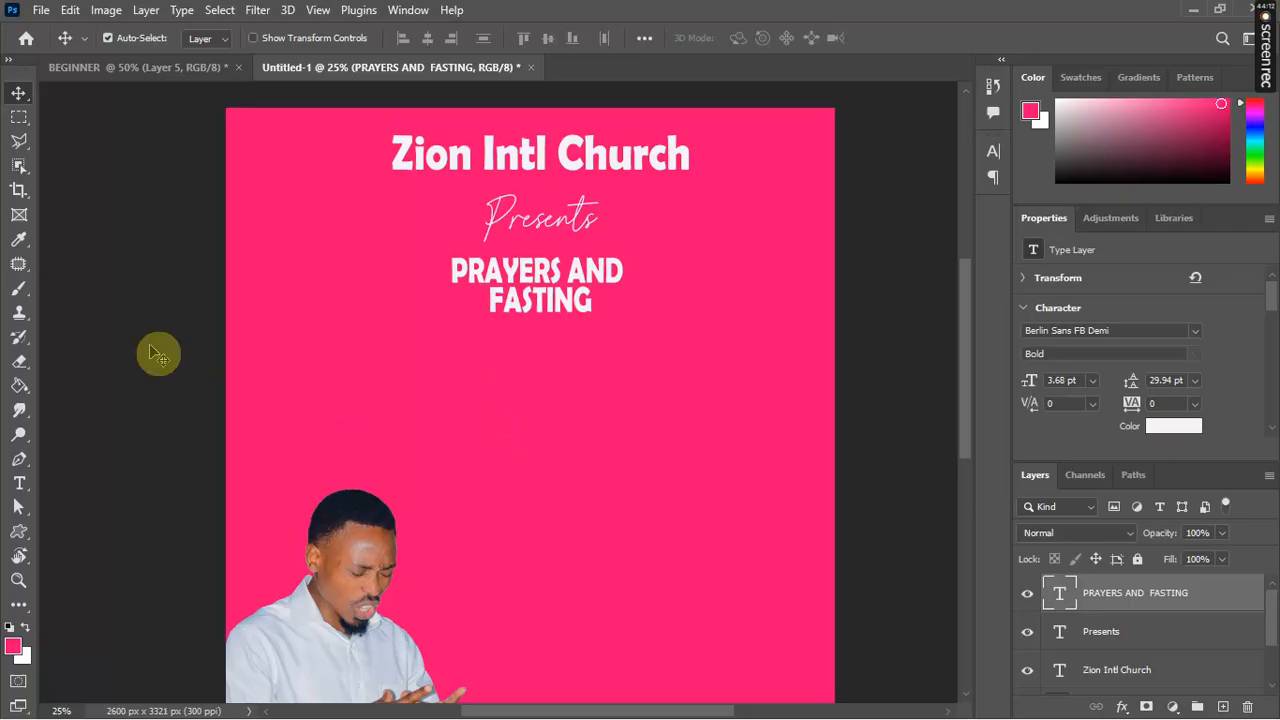
click(19, 483)
click(520, 404)
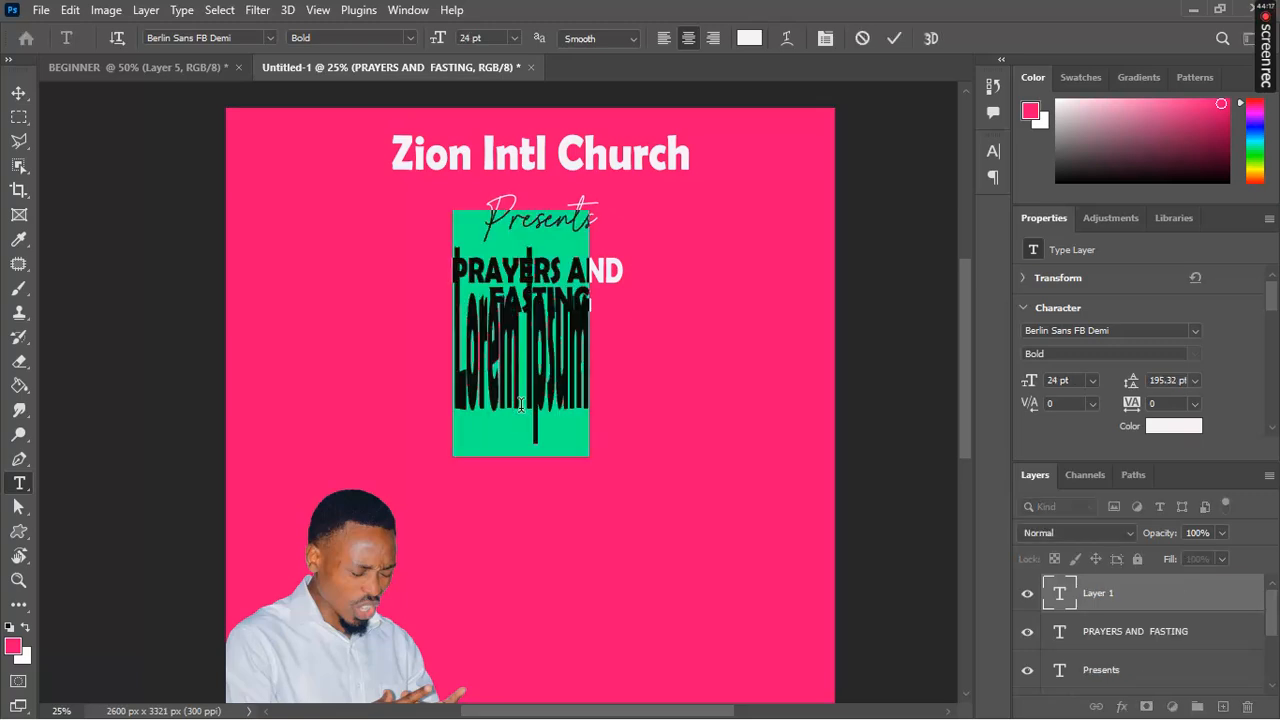
text(RE)
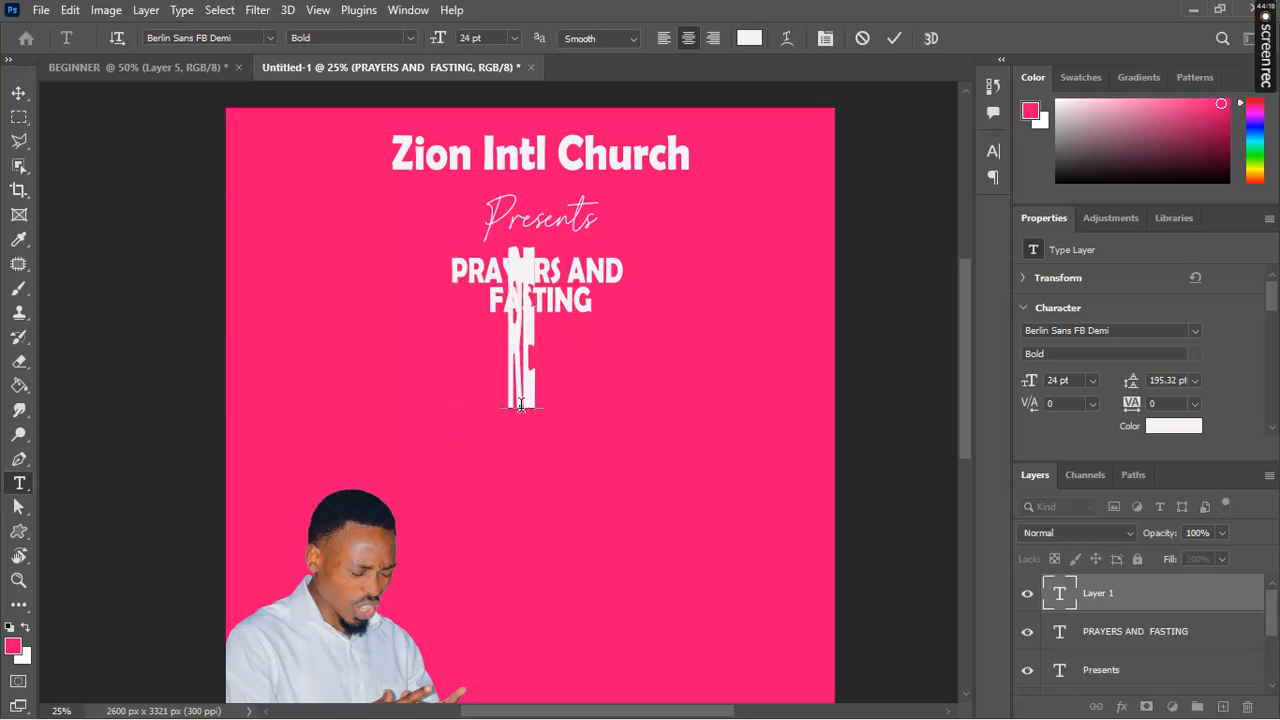
text(V)
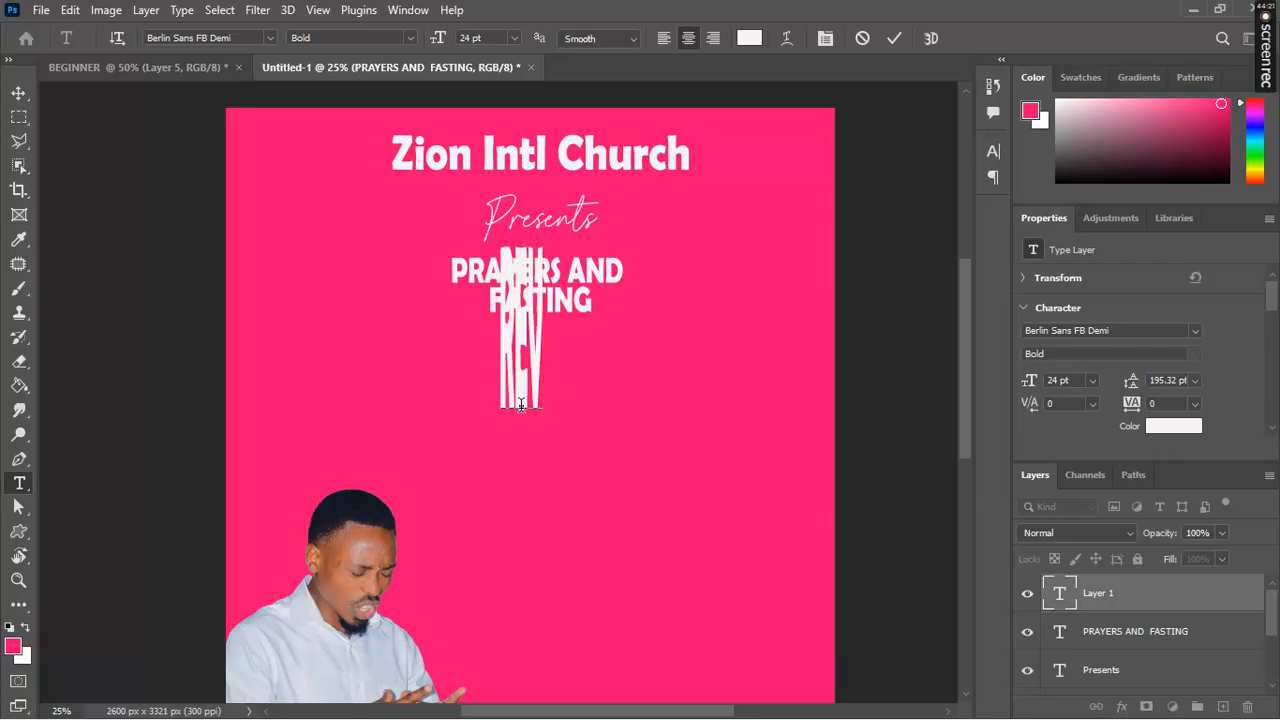
text(IVAL)
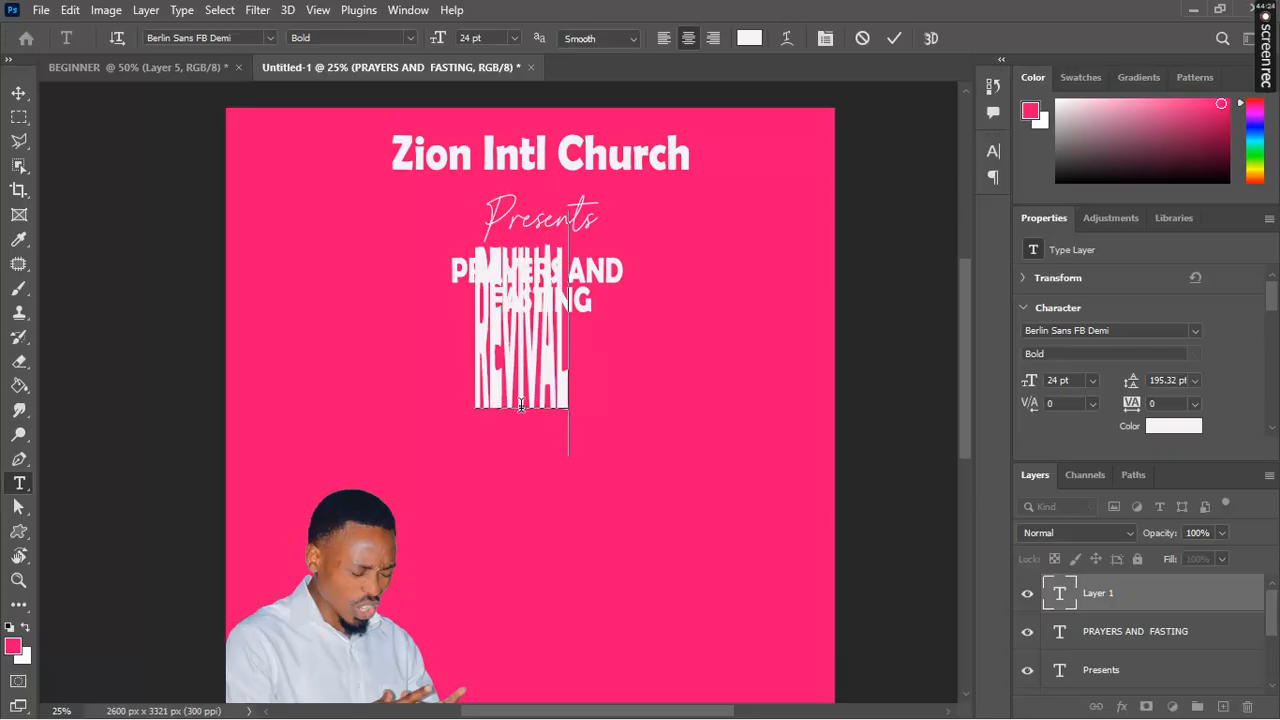
key(ctrl)
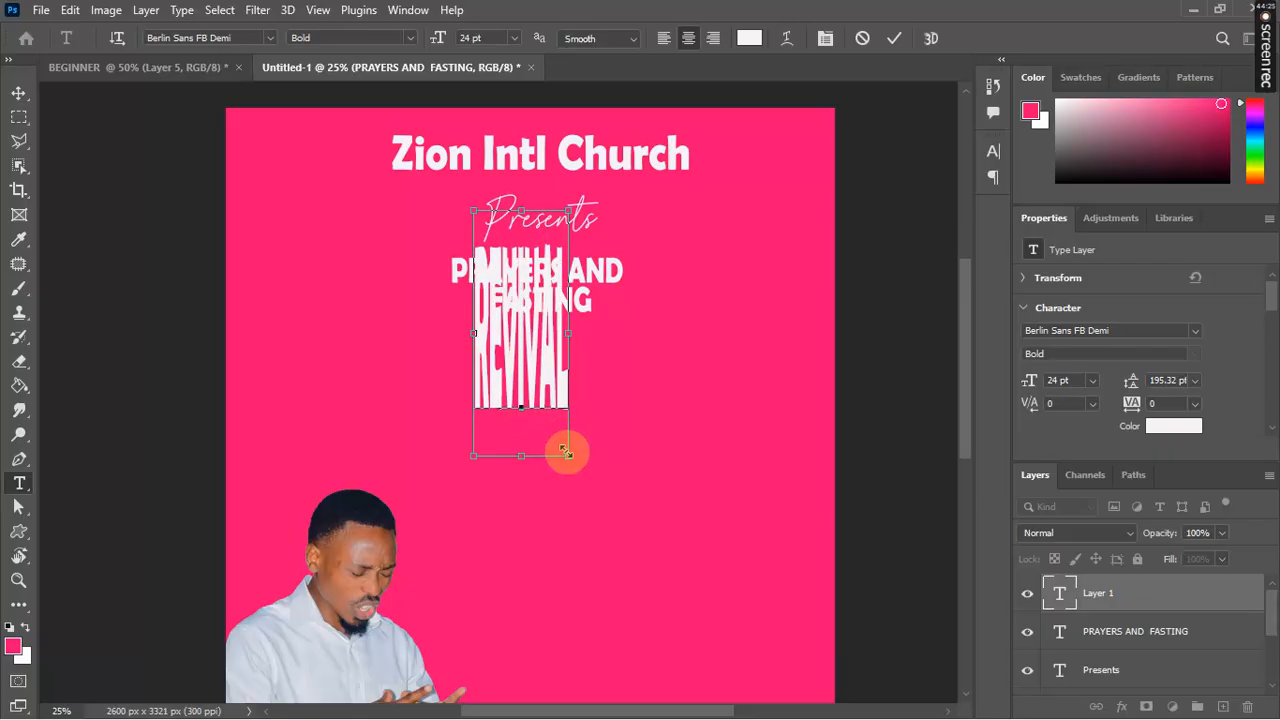
drag(568, 457, 632, 452)
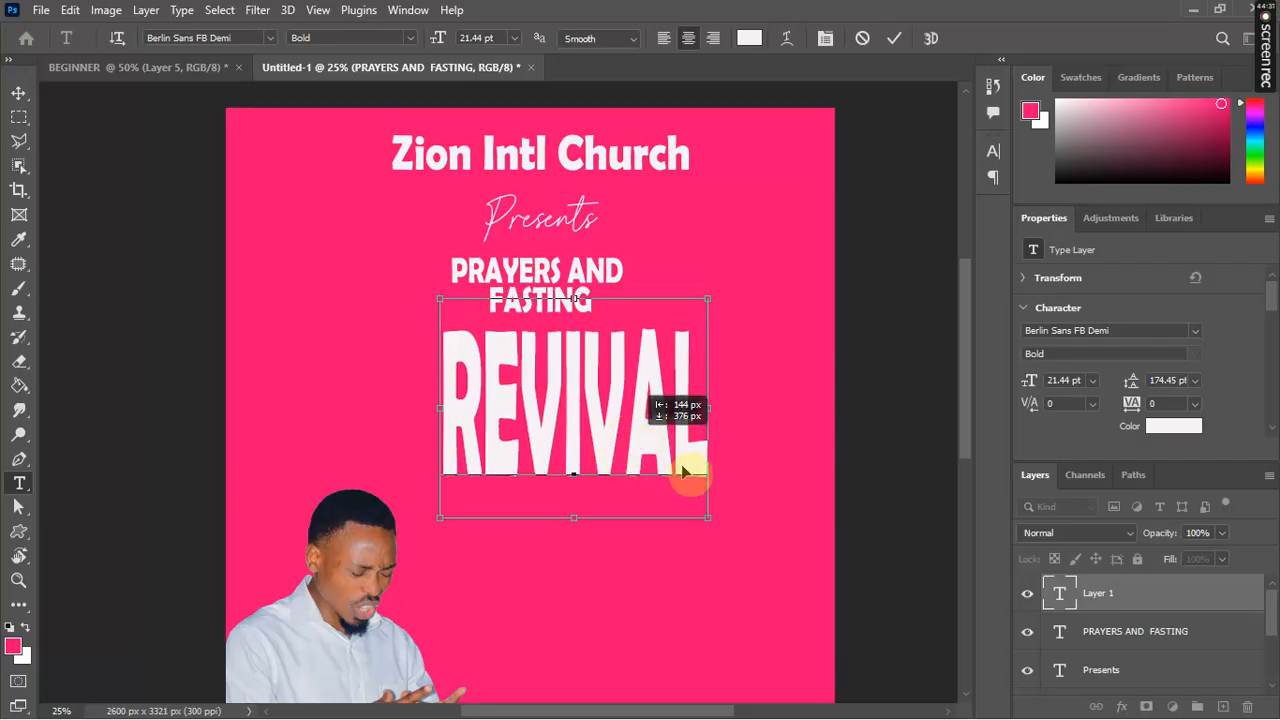
drag(707, 519, 760, 461)
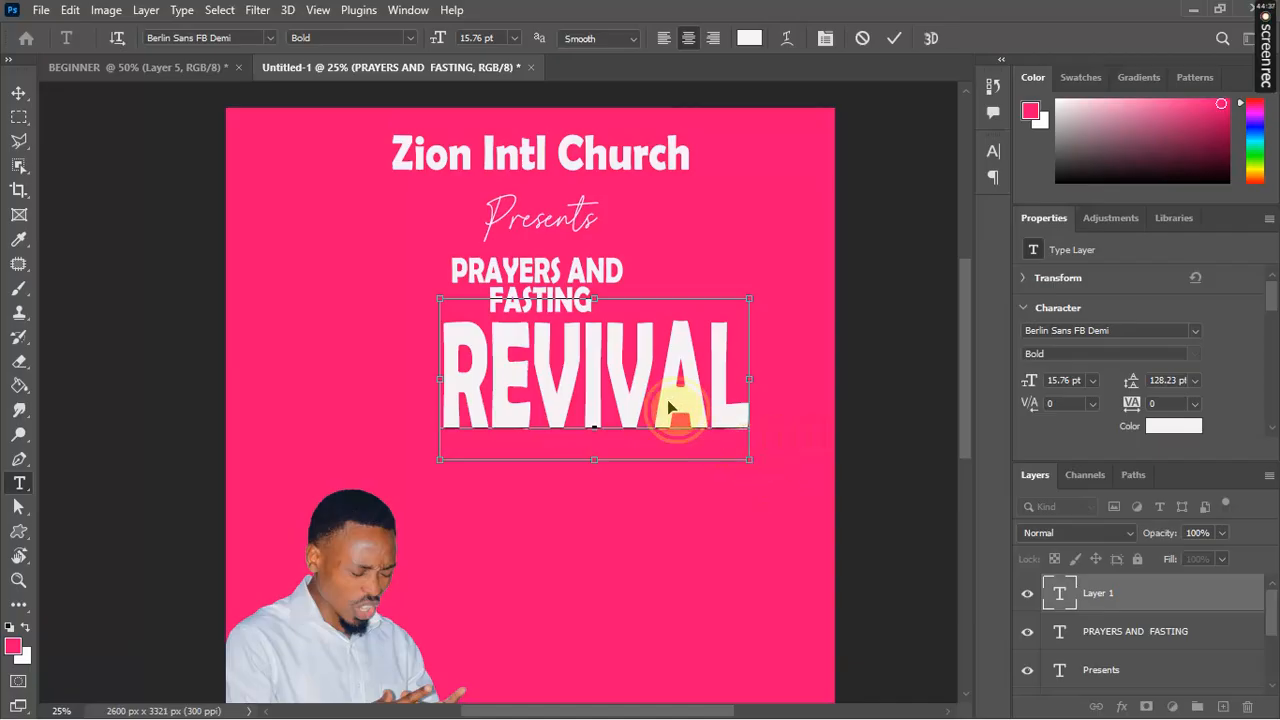
drag(655, 411, 354, 410)
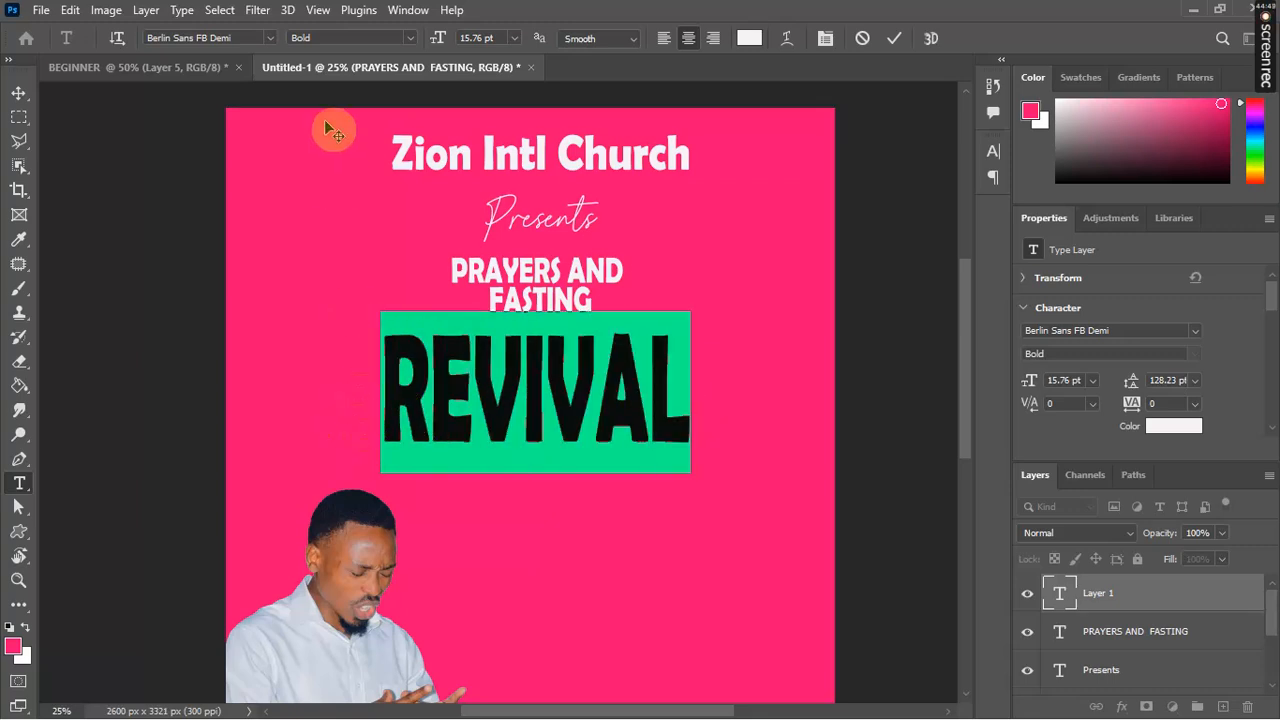
Step: Apply the Benyoritha font to REVIVAL and commit the text
click(272, 39)
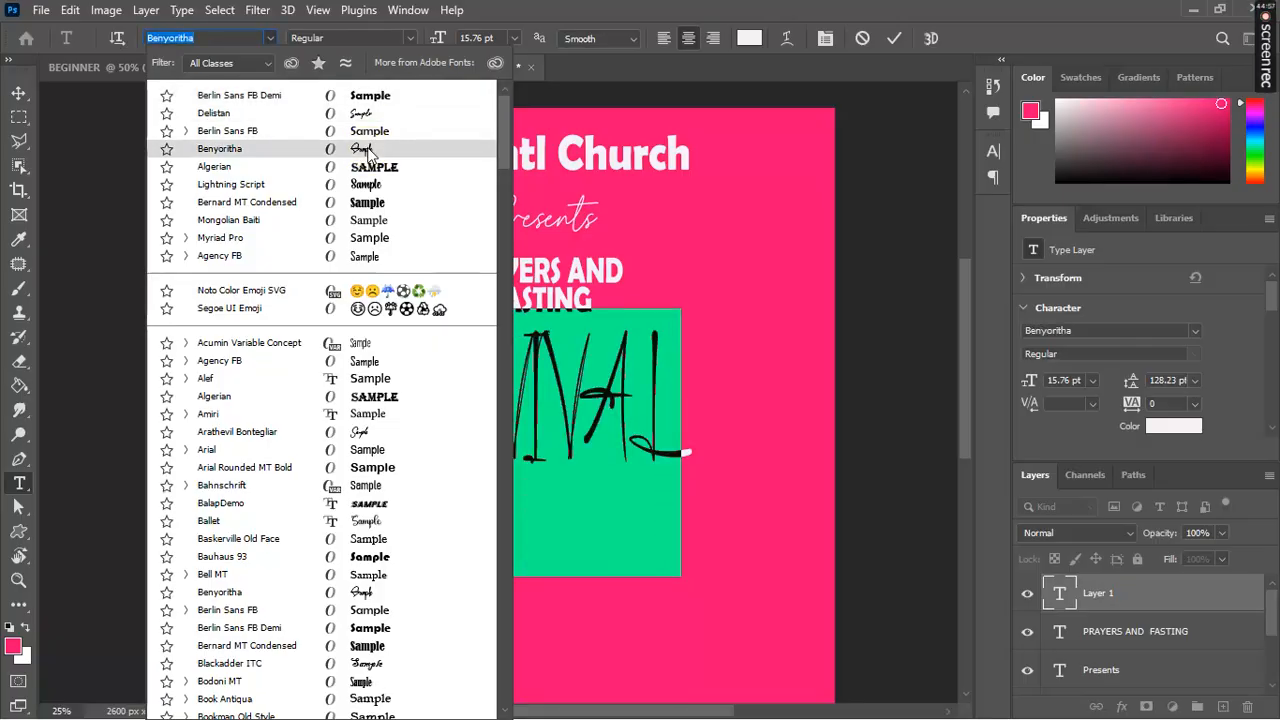
click(367, 150)
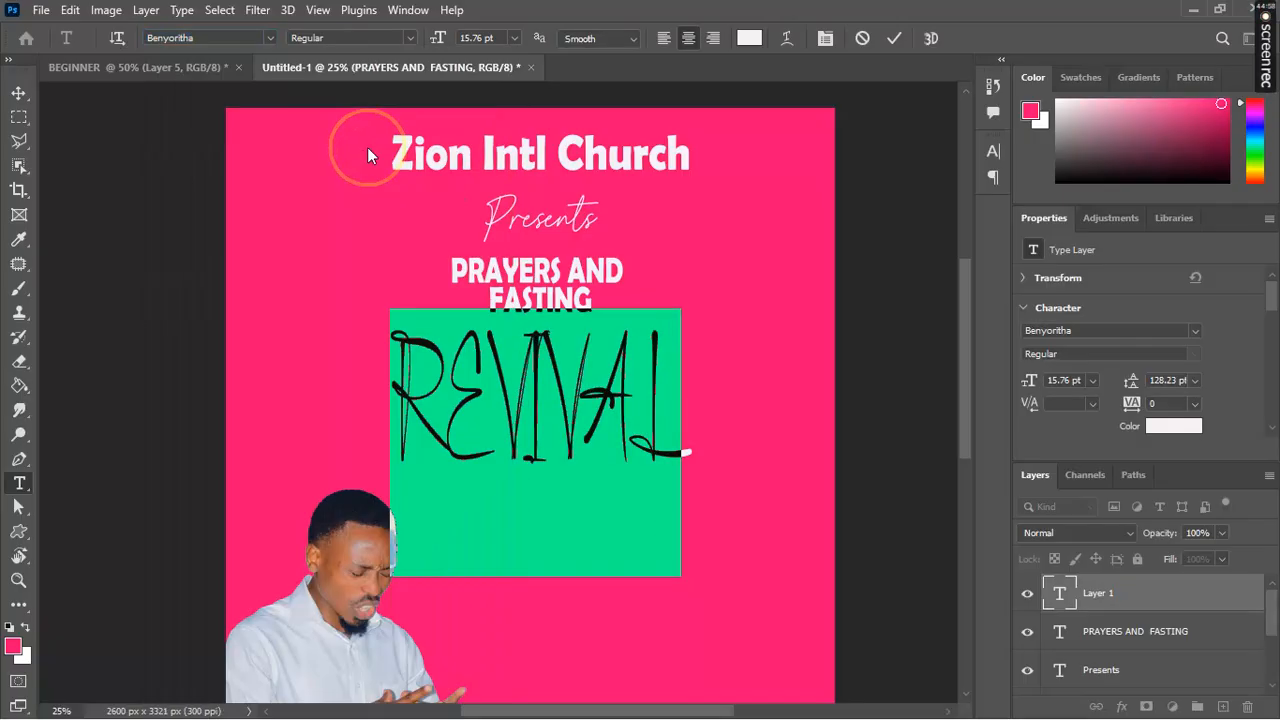
click(895, 38)
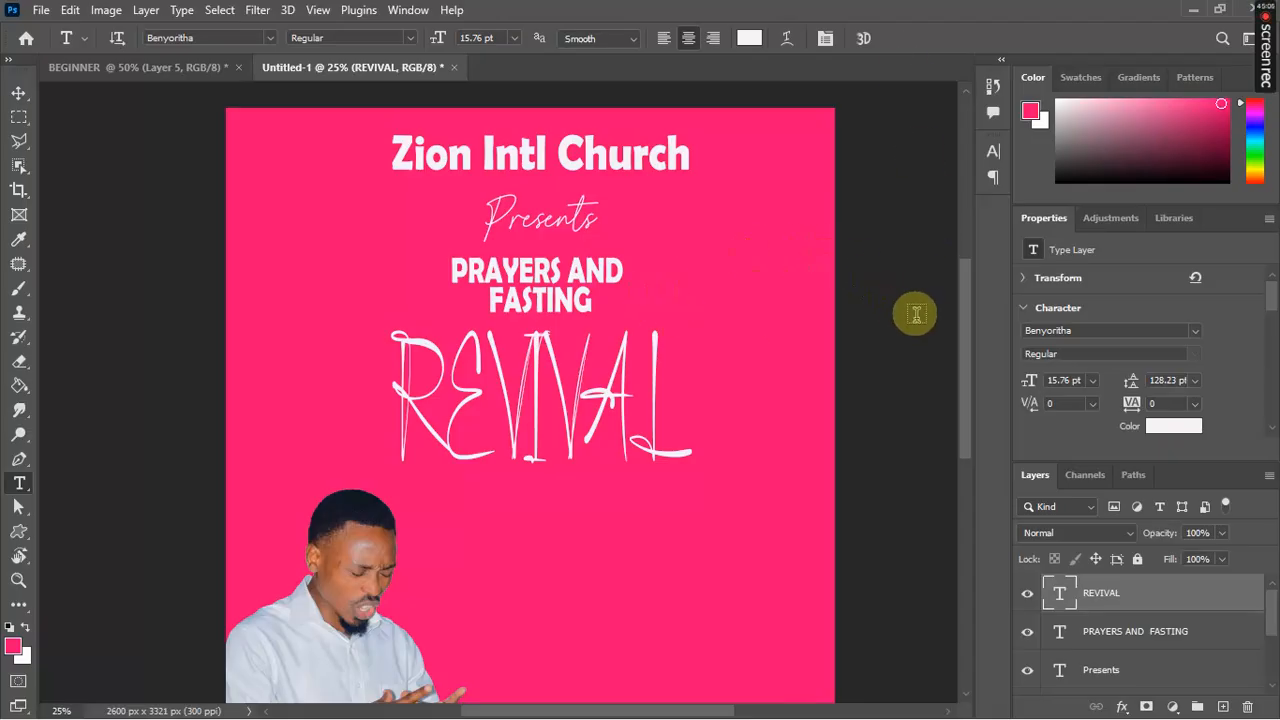
Step: Select a rectangle below REVIVAL and add an empty Layer 1 above it
drag(965, 342, 945, 367)
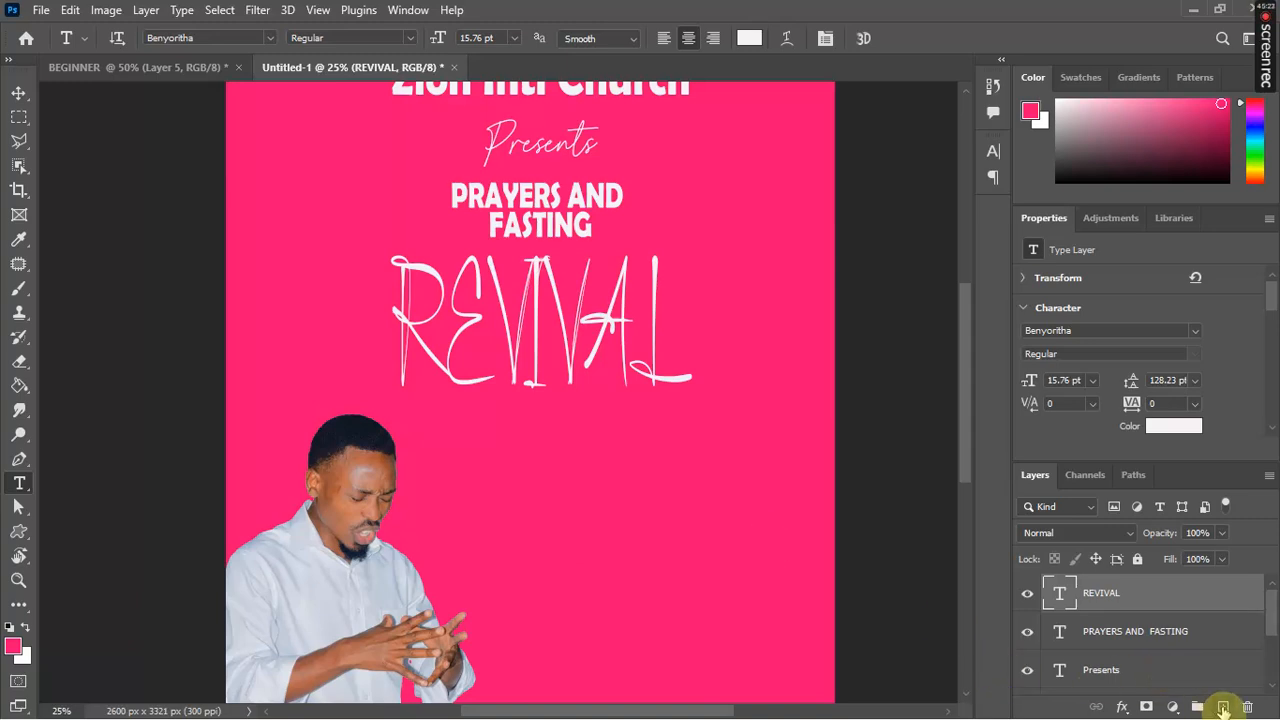
click(19, 118)
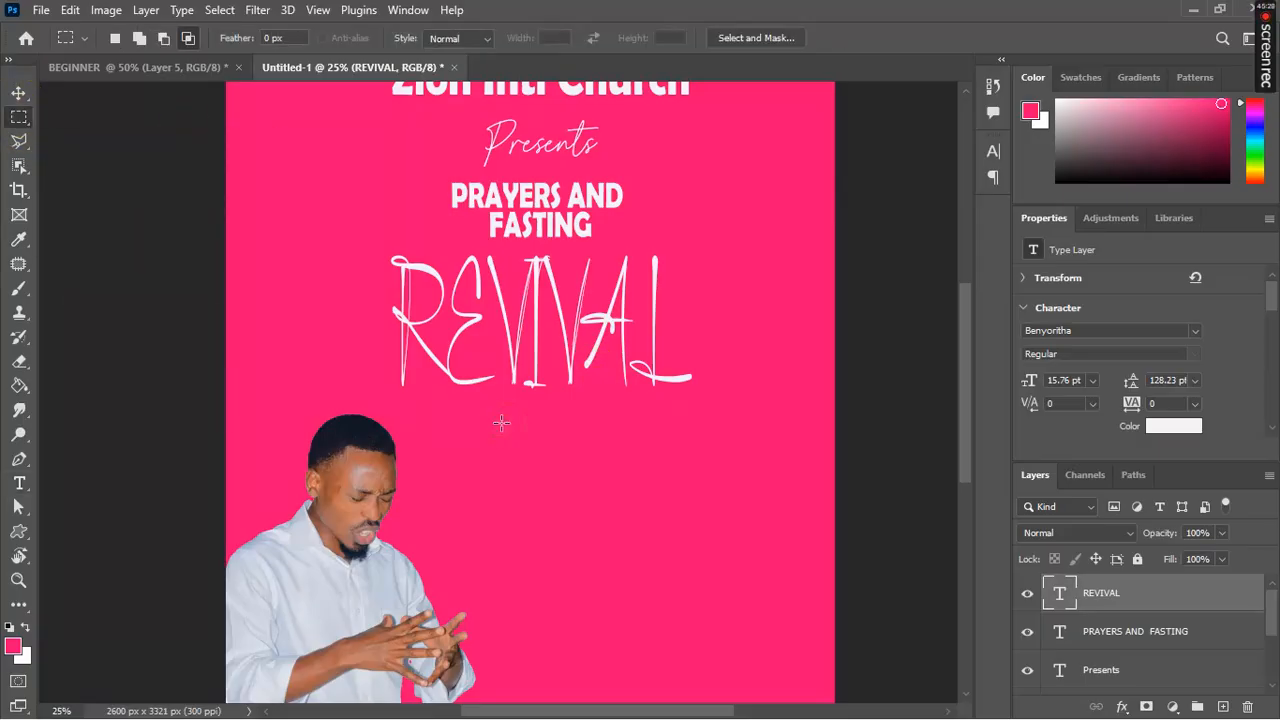
drag(502, 423, 636, 578)
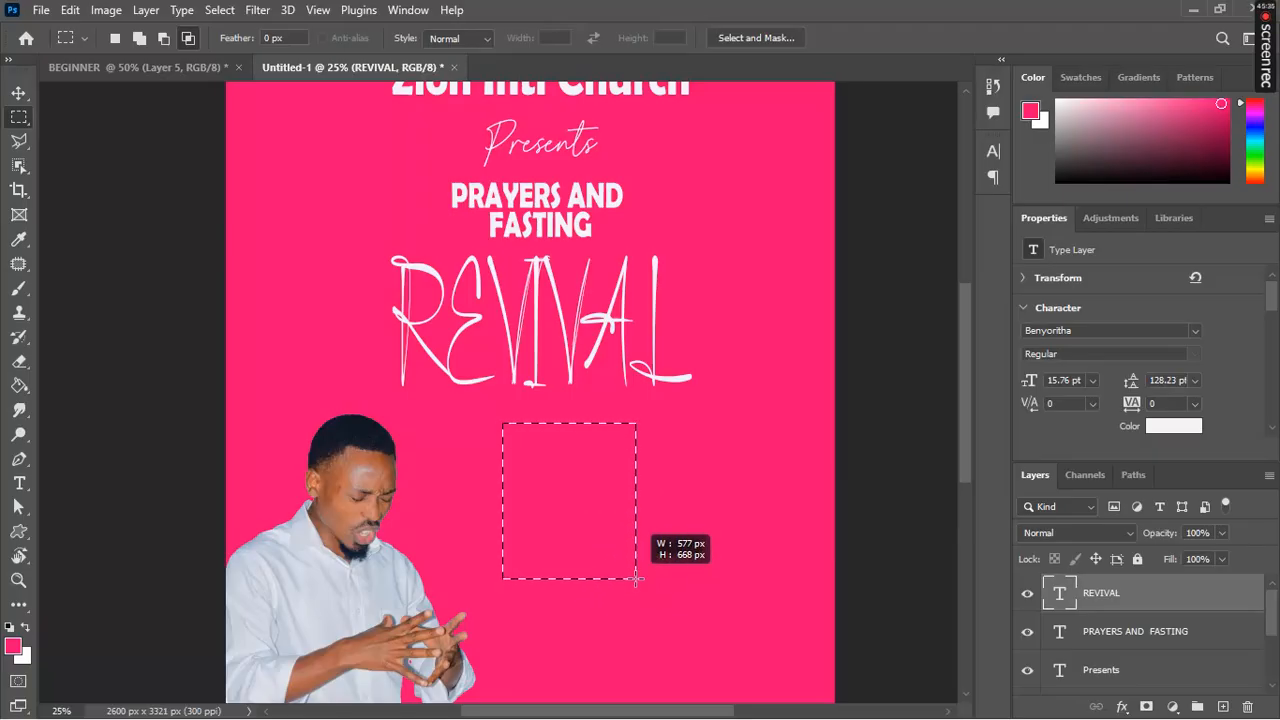
click(636, 578)
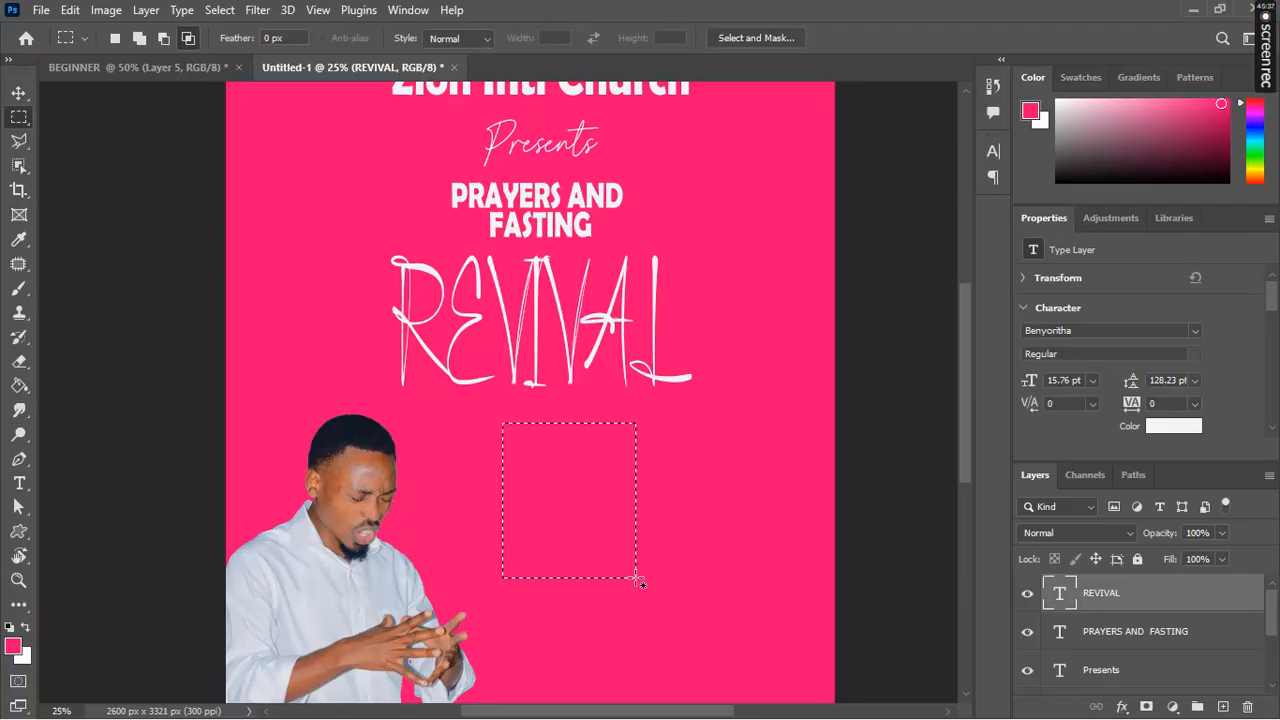
click(1223, 707)
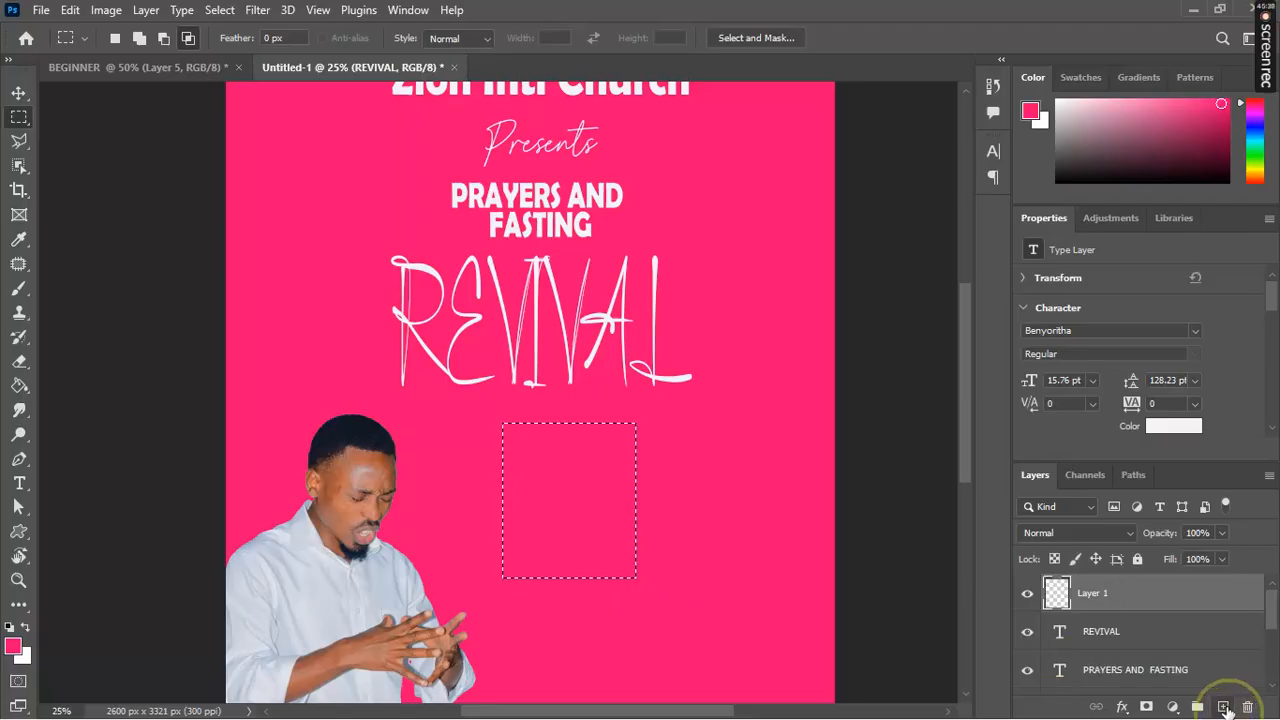
Step: Fill the rectangle on Layer 1 with white, then deselect
click(26, 627)
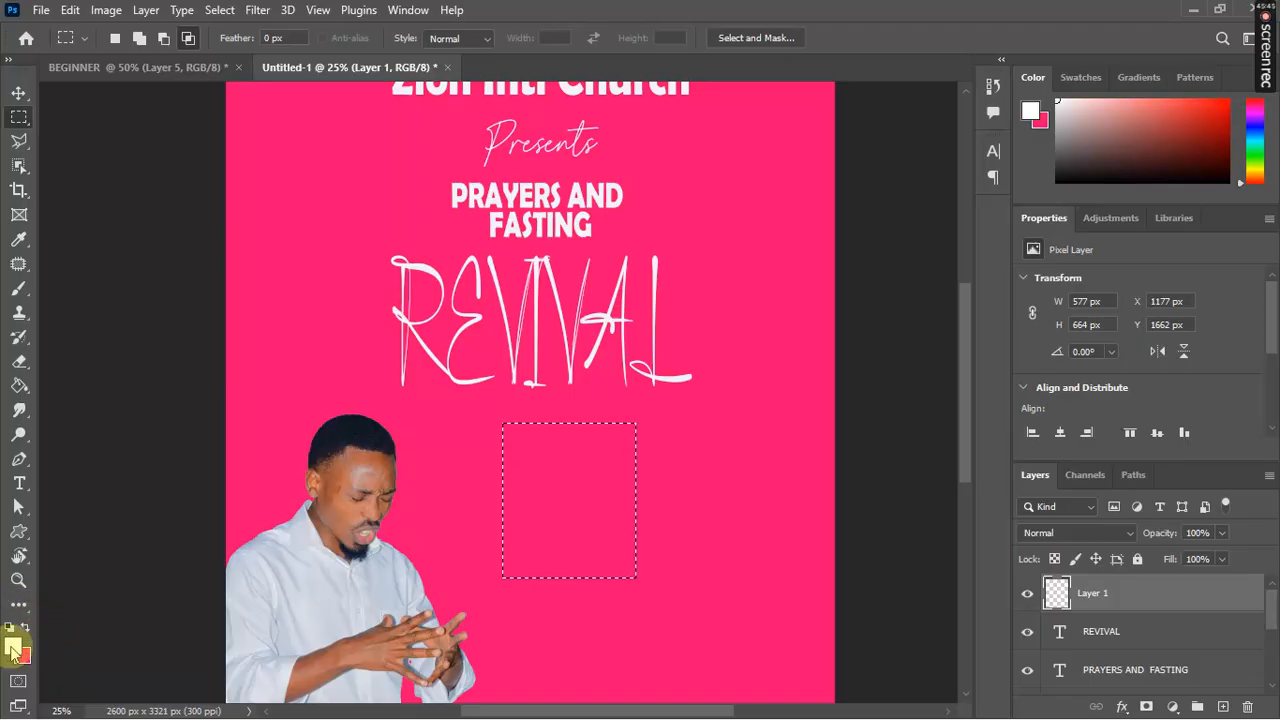
click(19, 641)
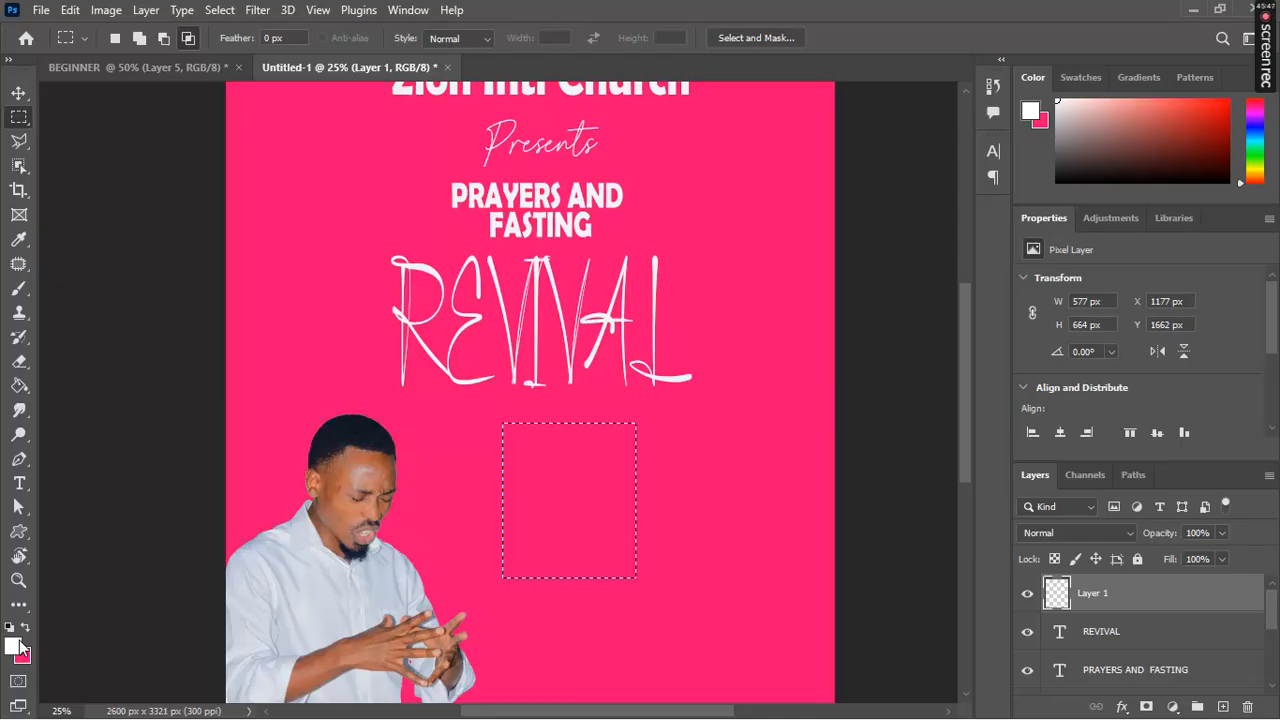
click(19, 386)
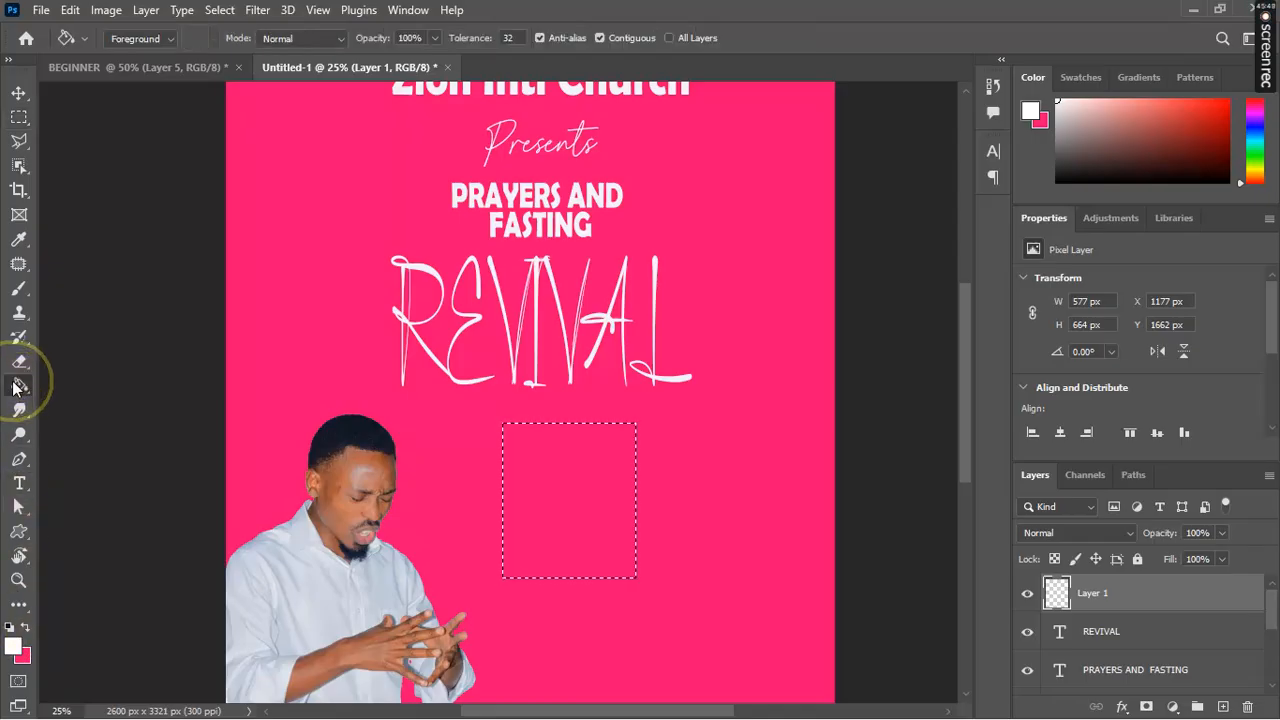
click(618, 484)
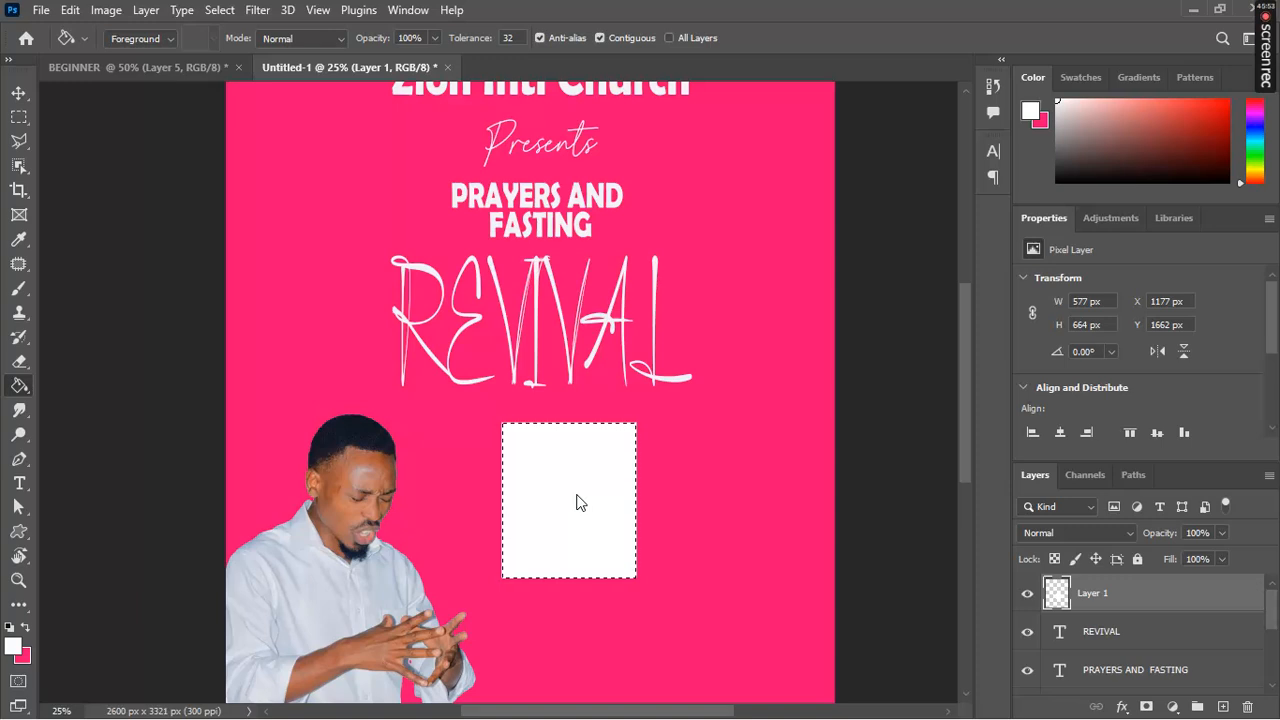
key(ctrl+d)
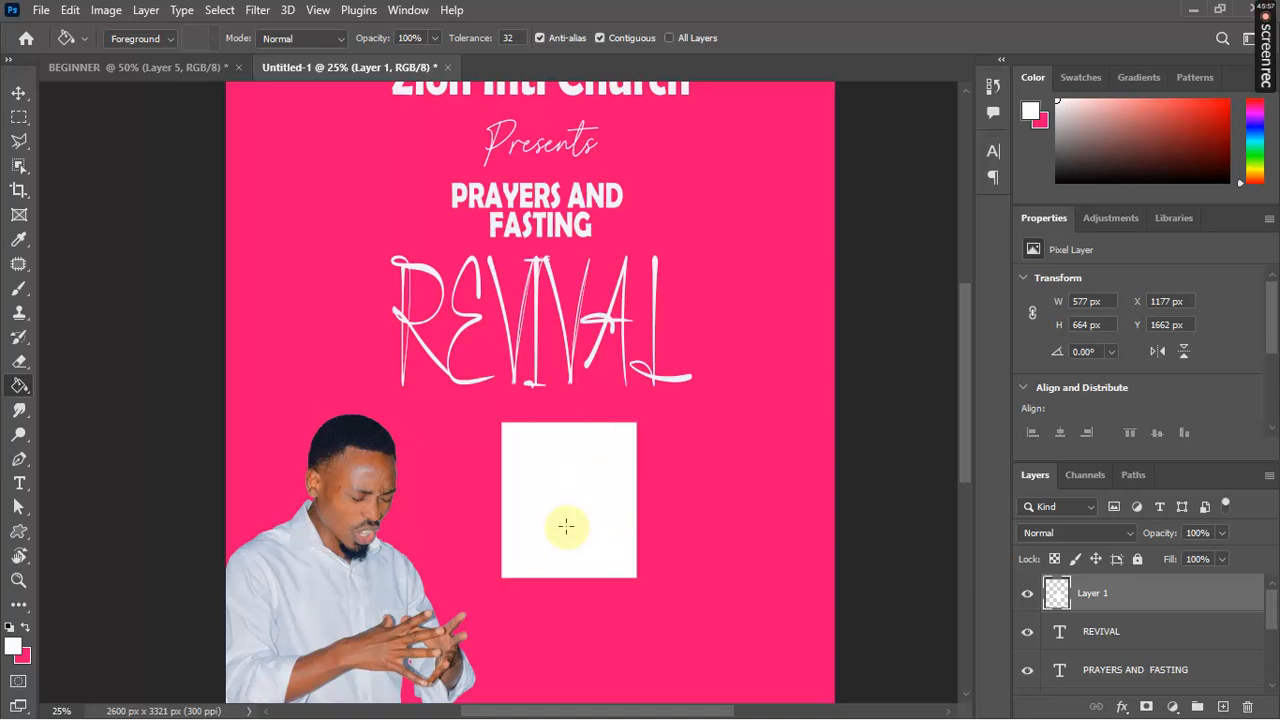
click(763, 511)
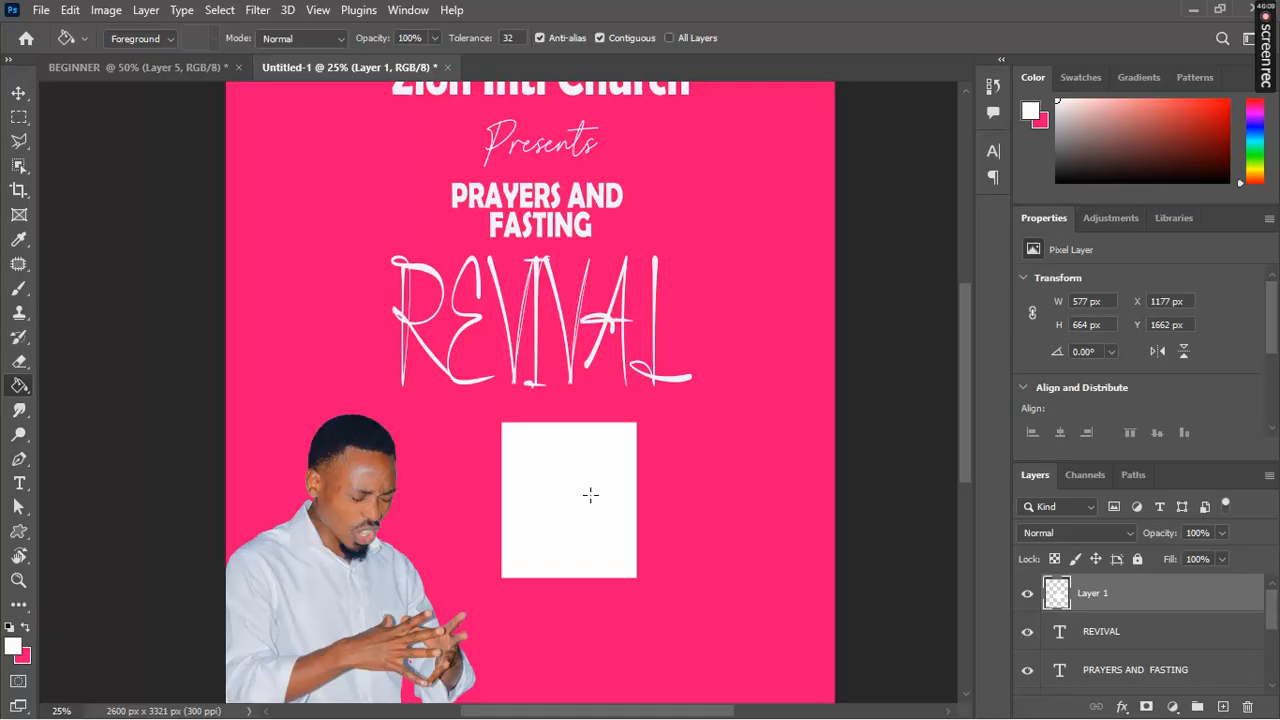
Step: Duplicate Layer 1 as a new layer named 'SECOND PREACHER'
right_click(1125, 599)
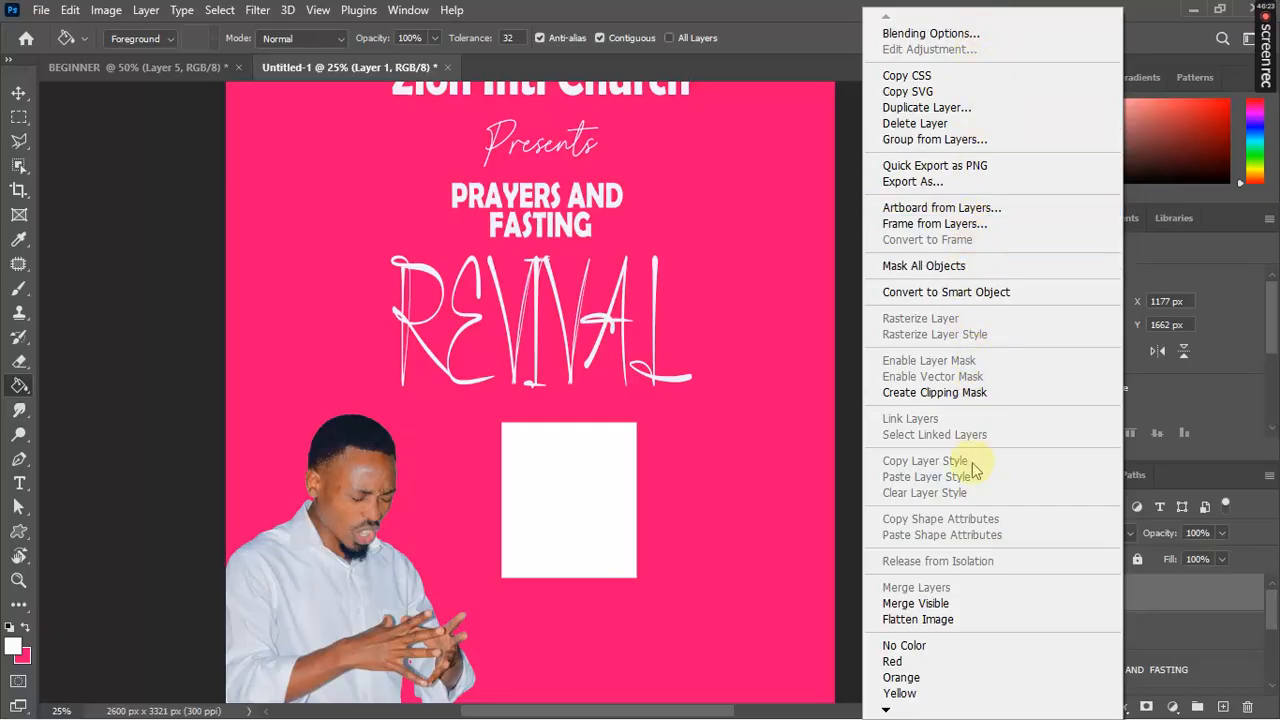
click(967, 110)
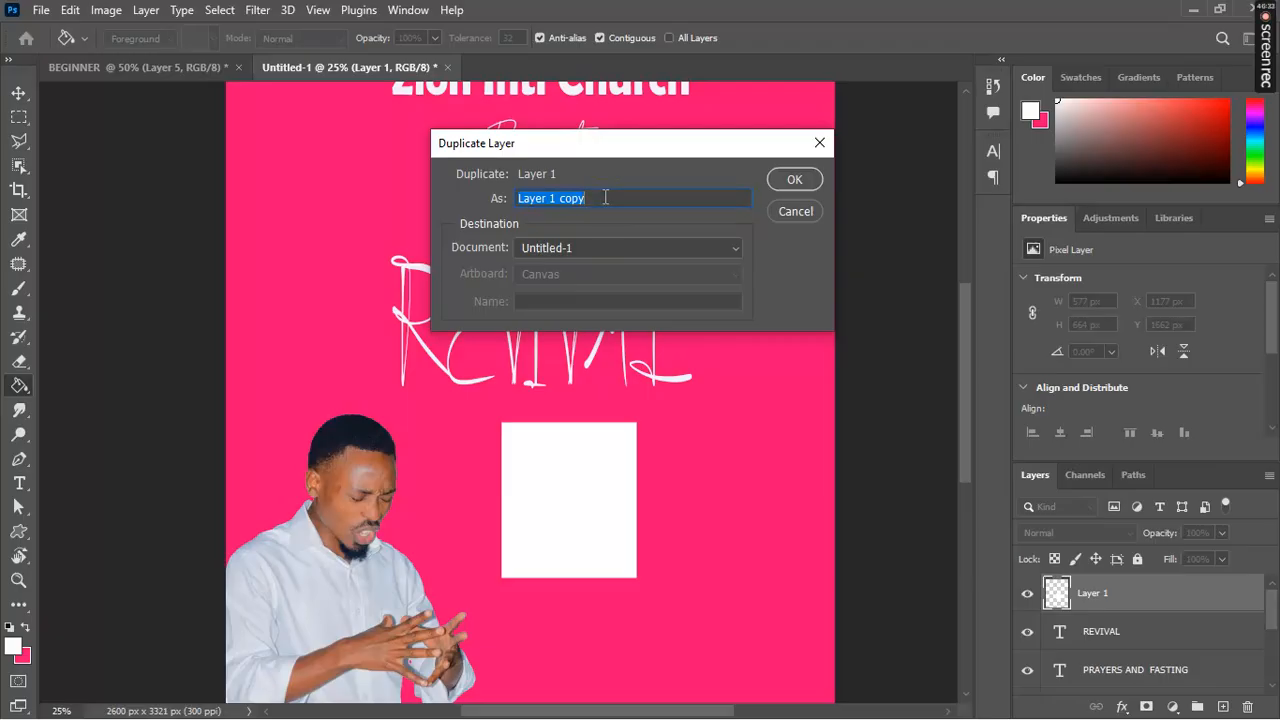
text(SECOND)
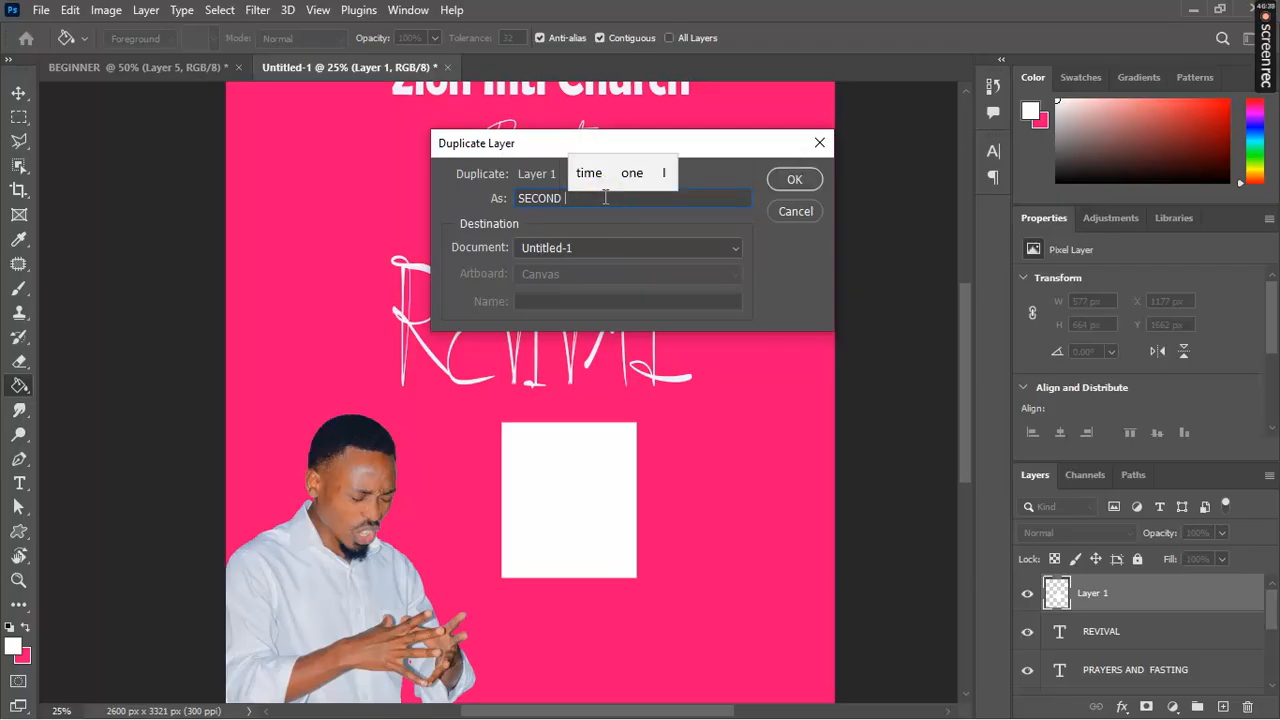
text( PREACHER)
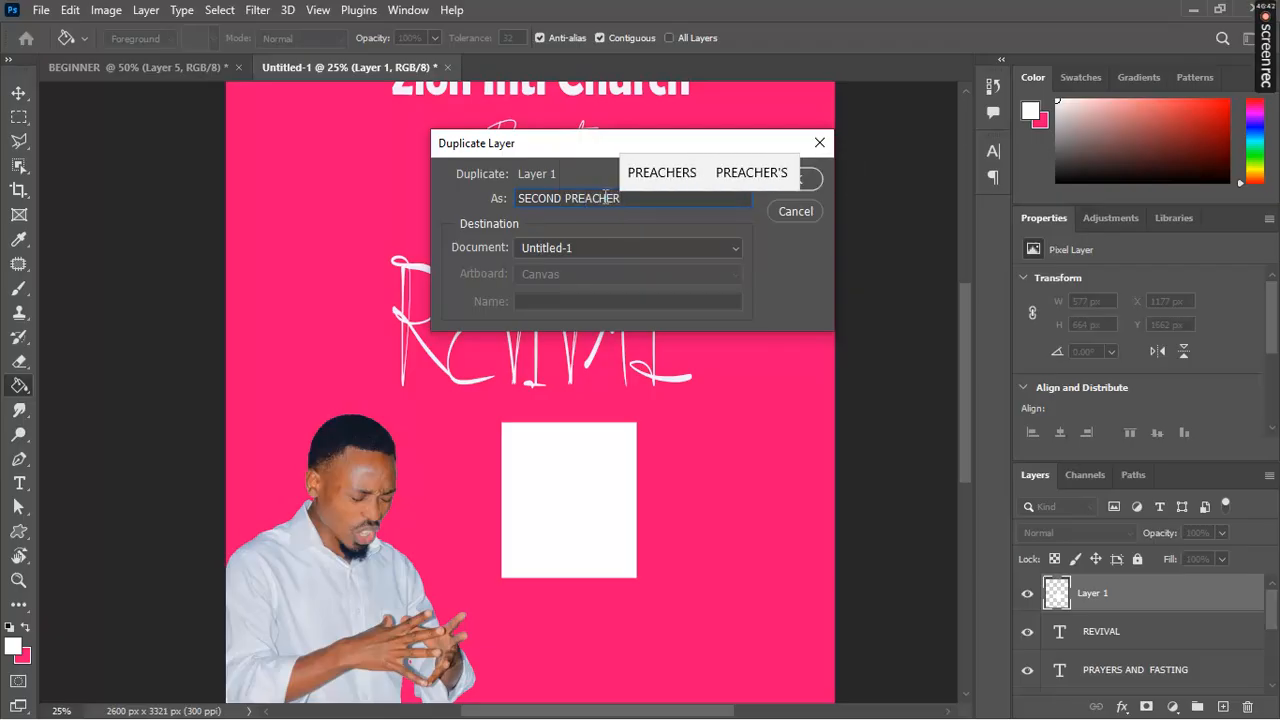
key(Return)
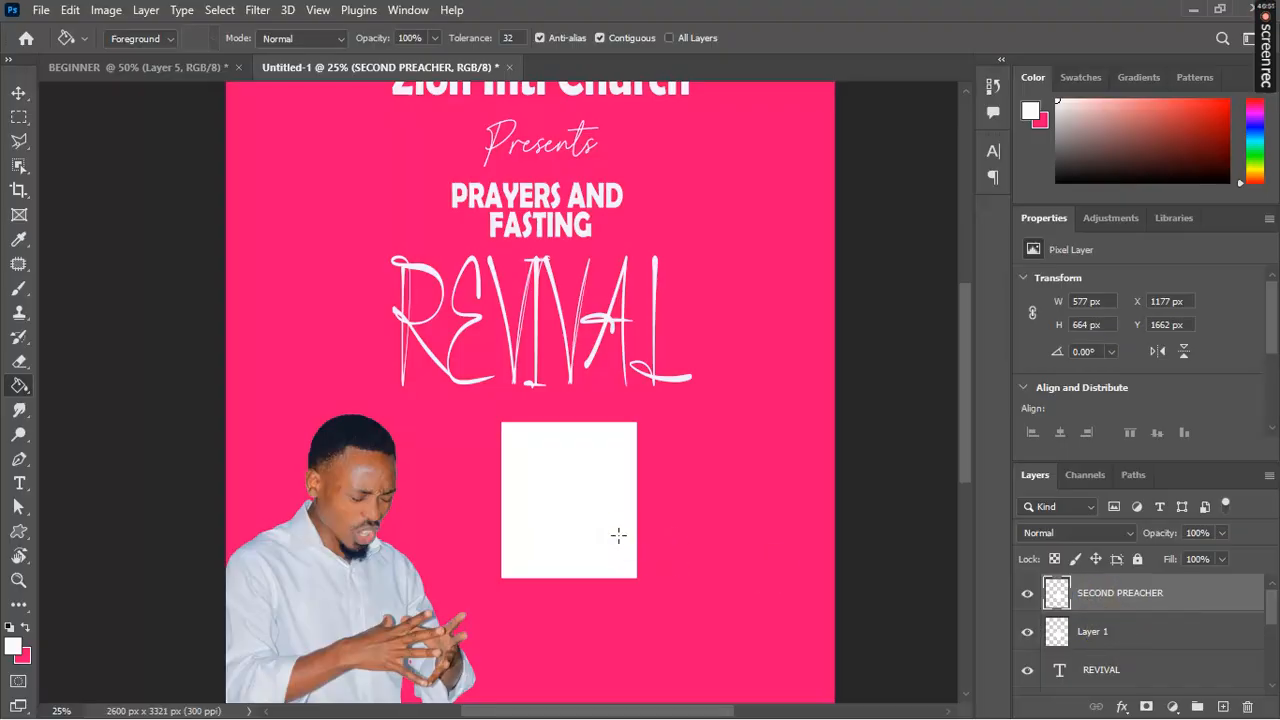
key(v)
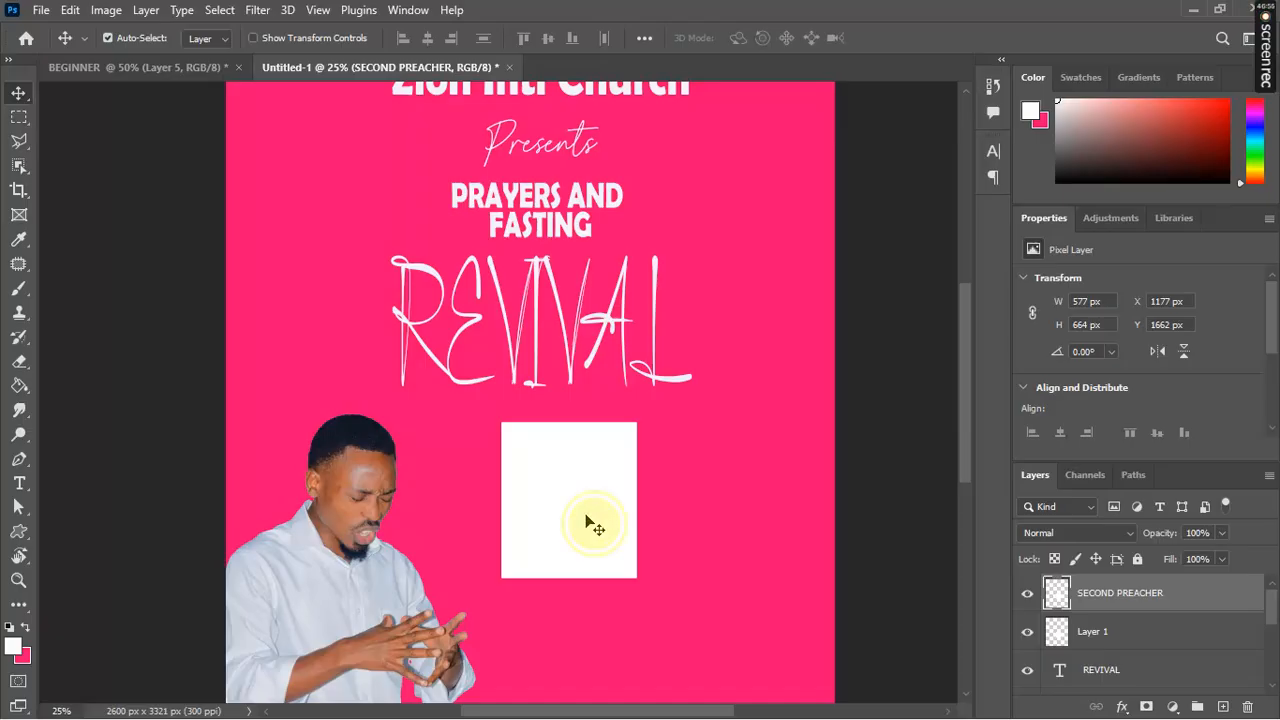
Step: Move the SECOND PREACHER box to the right of the first white box
drag(591, 521, 745, 521)
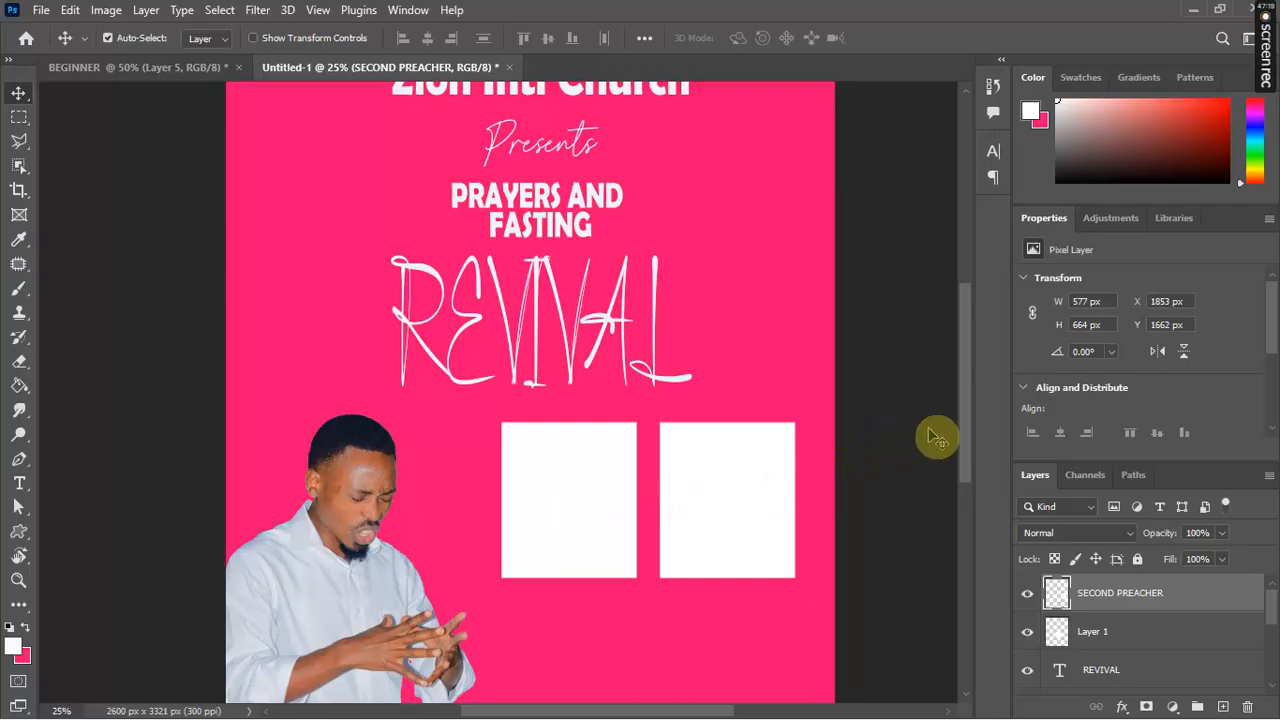
mouse_move(963, 439)
mouse_down()
mouse_move(958, 526)
mouse_move(961, 350)
mouse_move(964, 503)
mouse_move(958, 409)
mouse_move(964, 460)
mouse_move(965, 423)
mouse_up()
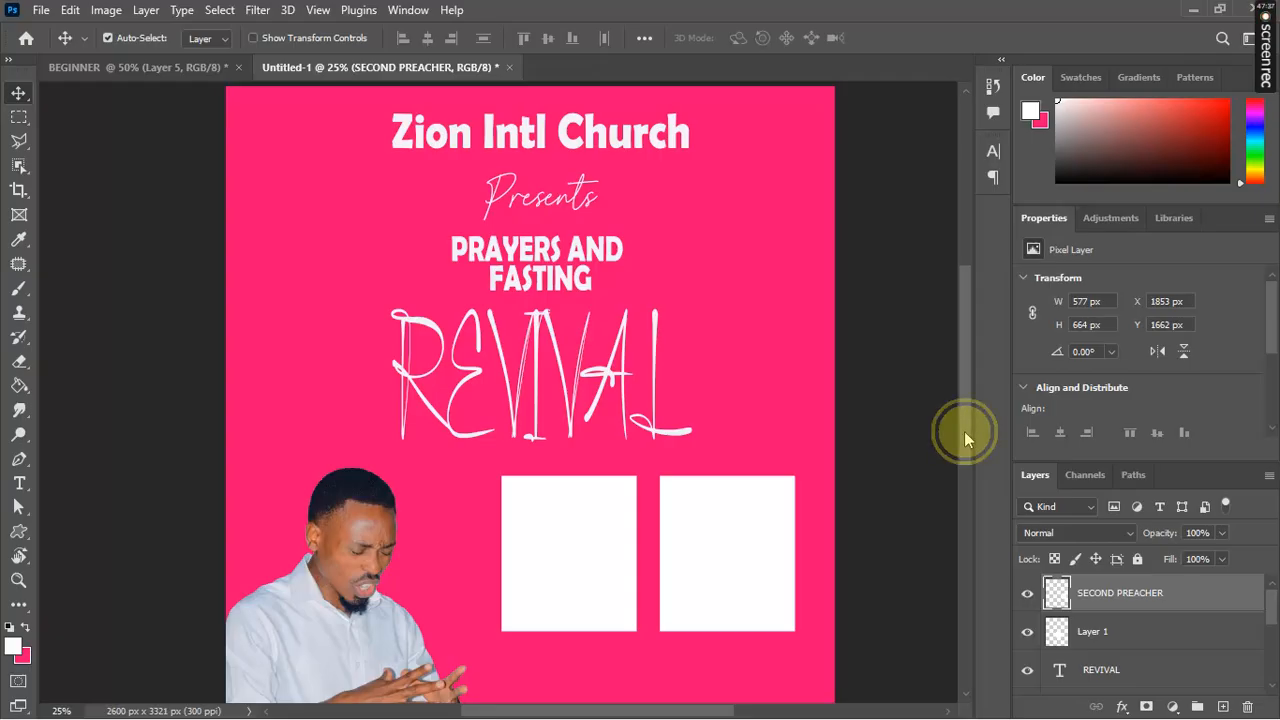
drag(964, 431, 963, 502)
Step: Duplicate the man cut-out layer and move the copy up and right over the boxes
click(368, 489)
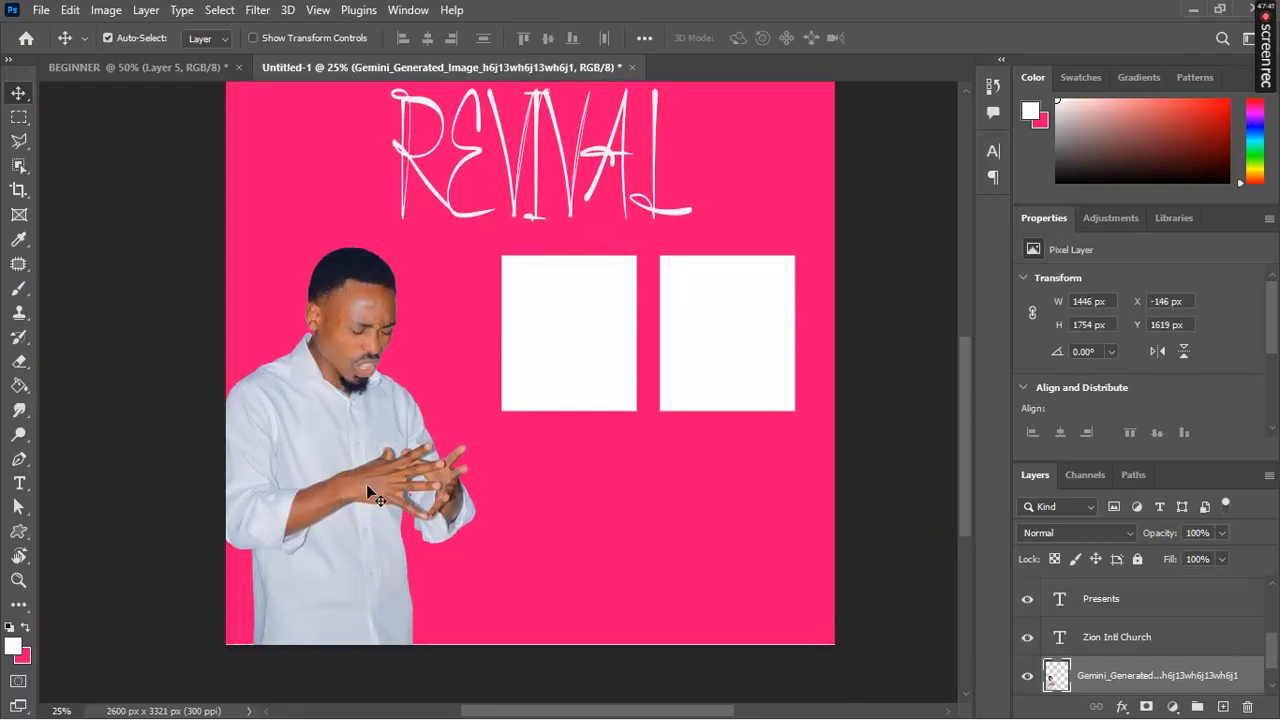
right_click(1083, 677)
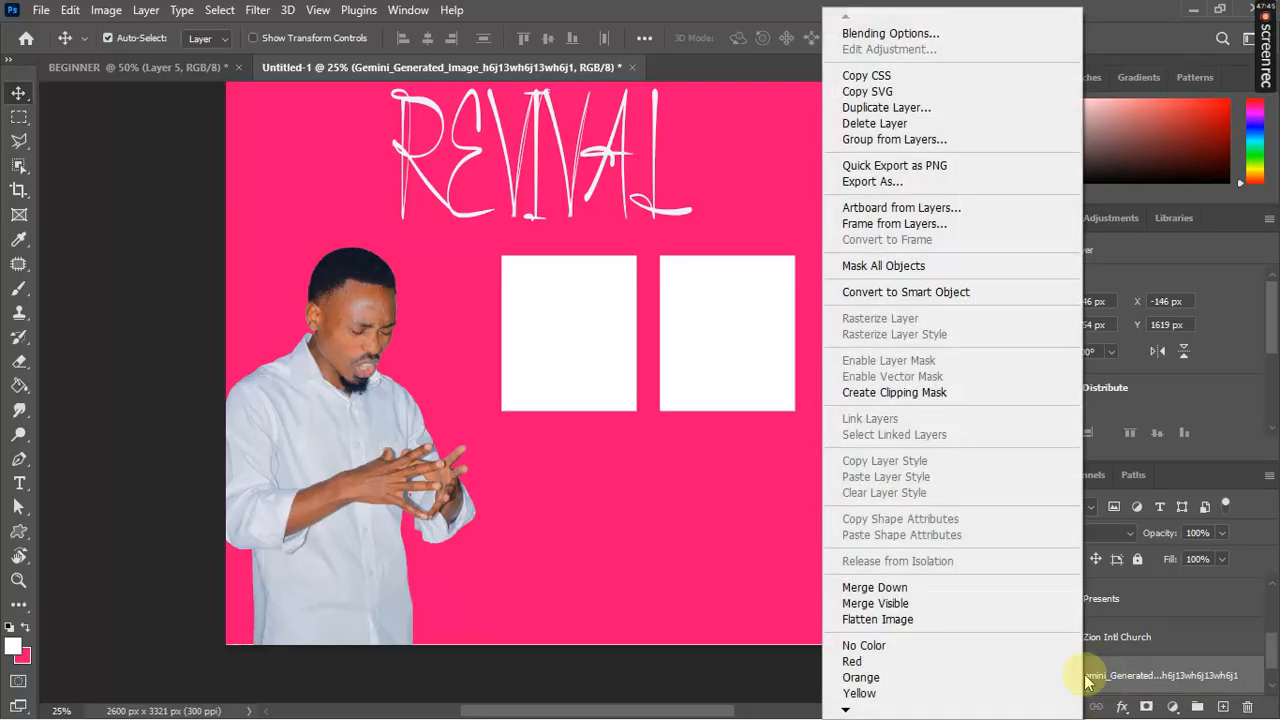
click(907, 108)
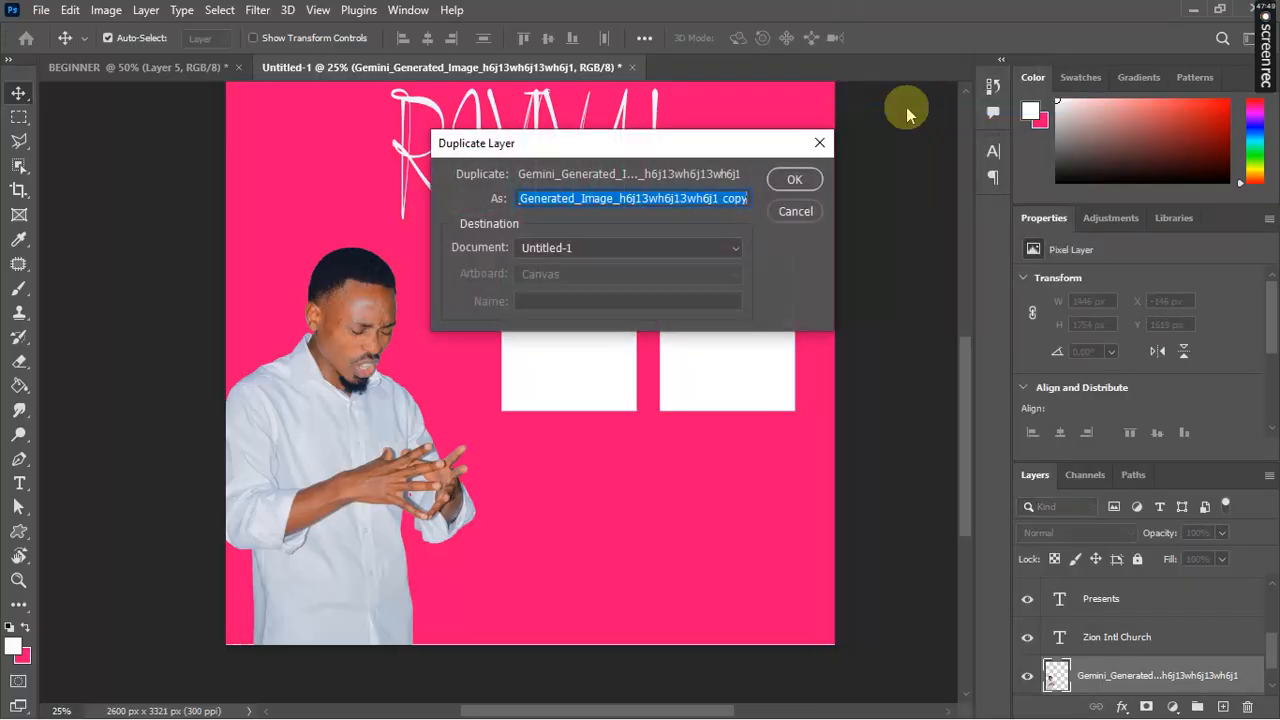
click(786, 180)
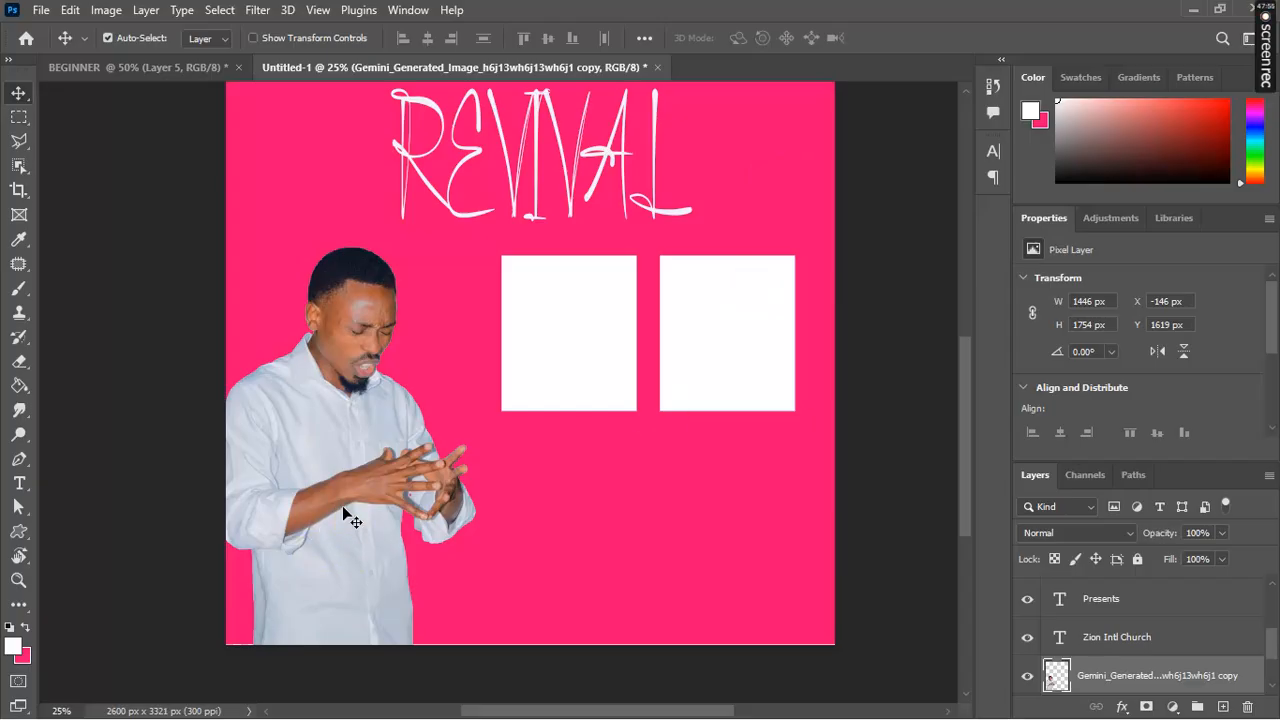
drag(343, 513, 558, 378)
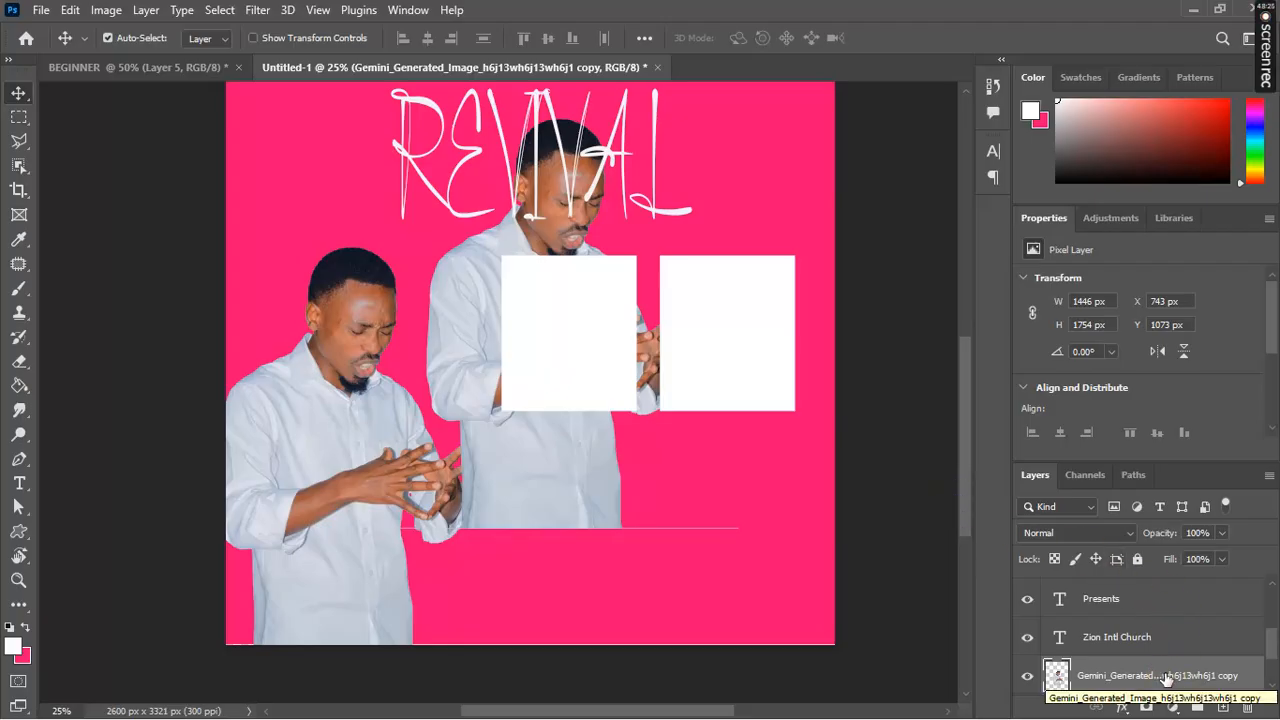
Step: Raise the man copy above the box layers and scale it proportionally to about half size
drag(1166, 680, 1150, 590)
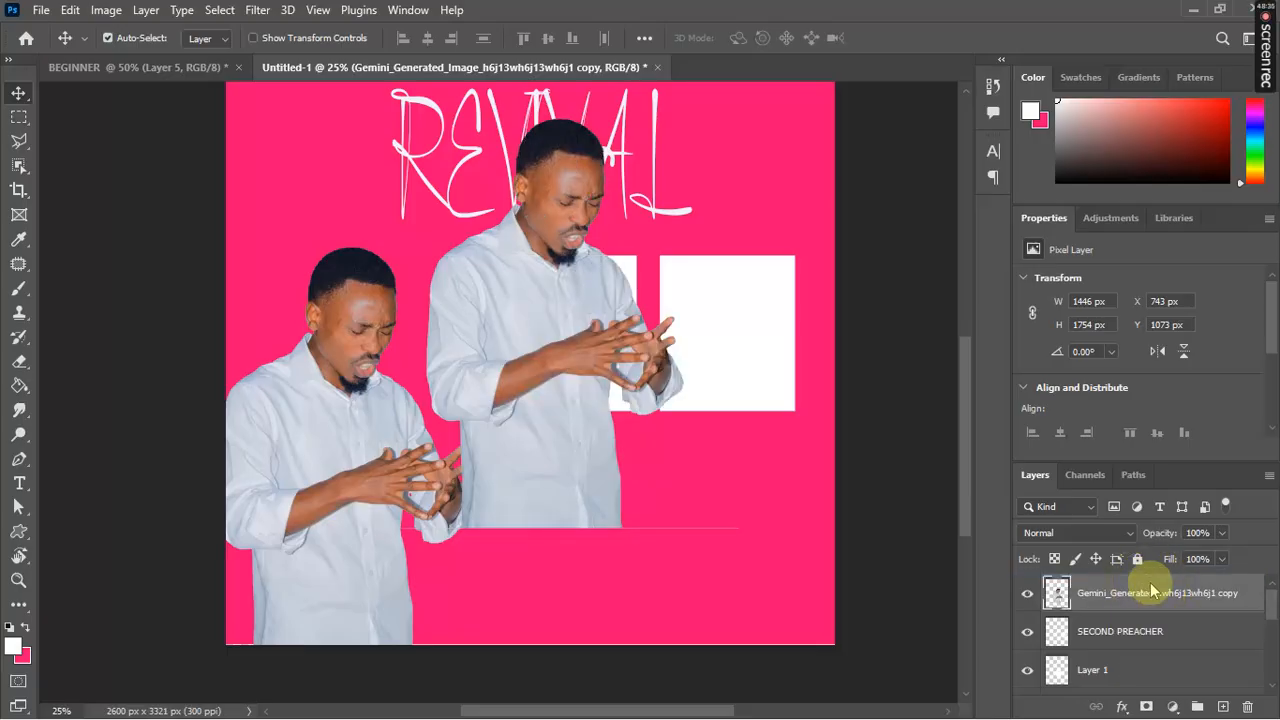
click(590, 396)
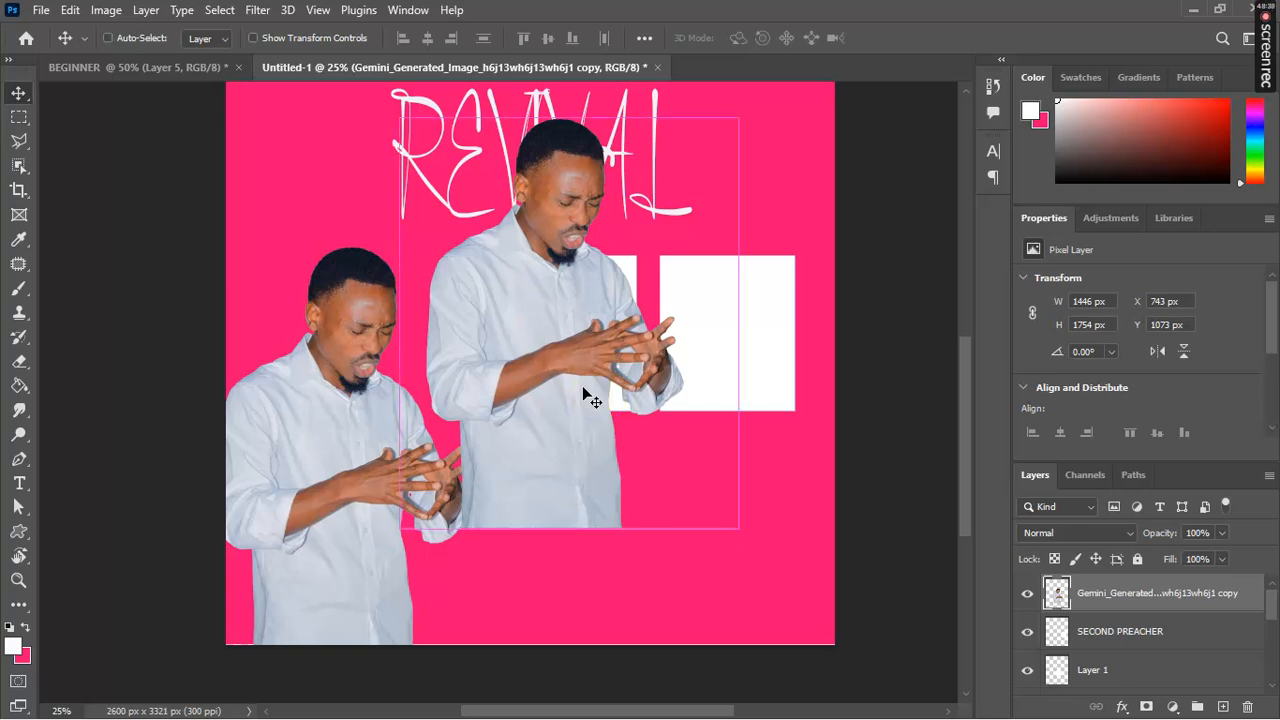
key(ctrl+t)
drag(736, 526, 659, 449)
click(659, 451)
key(ctrl+z)
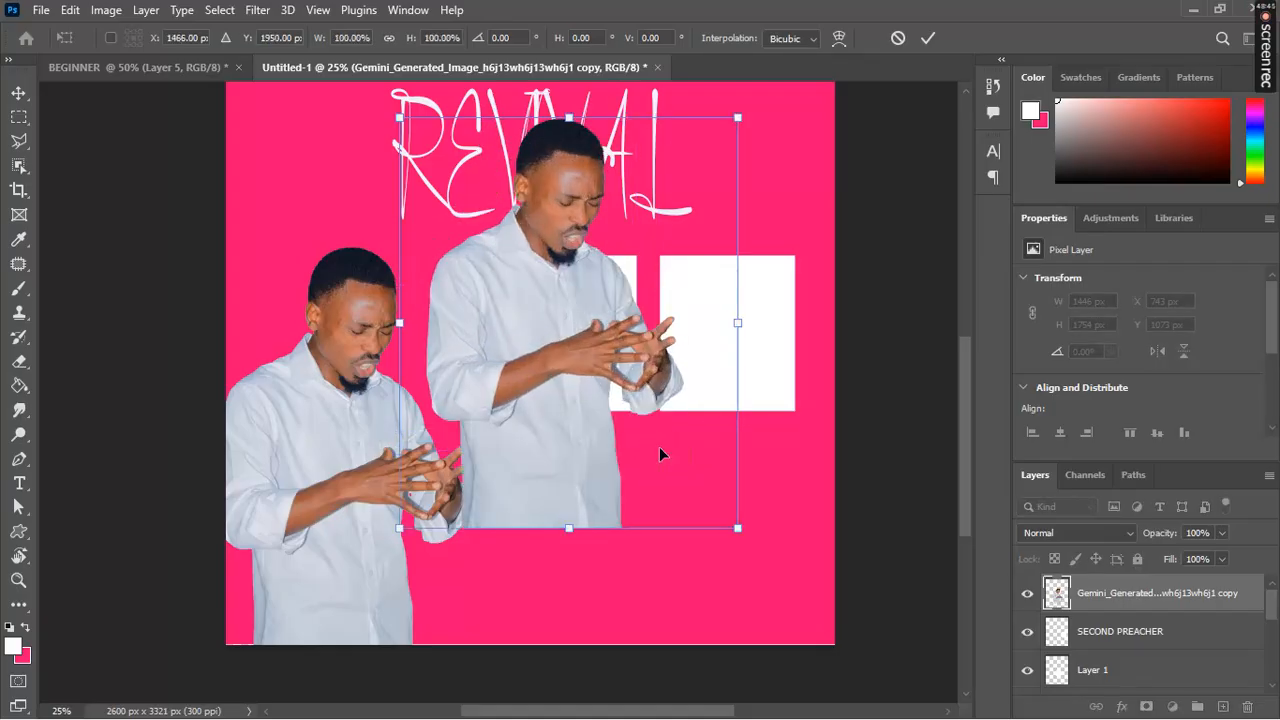
click(389, 40)
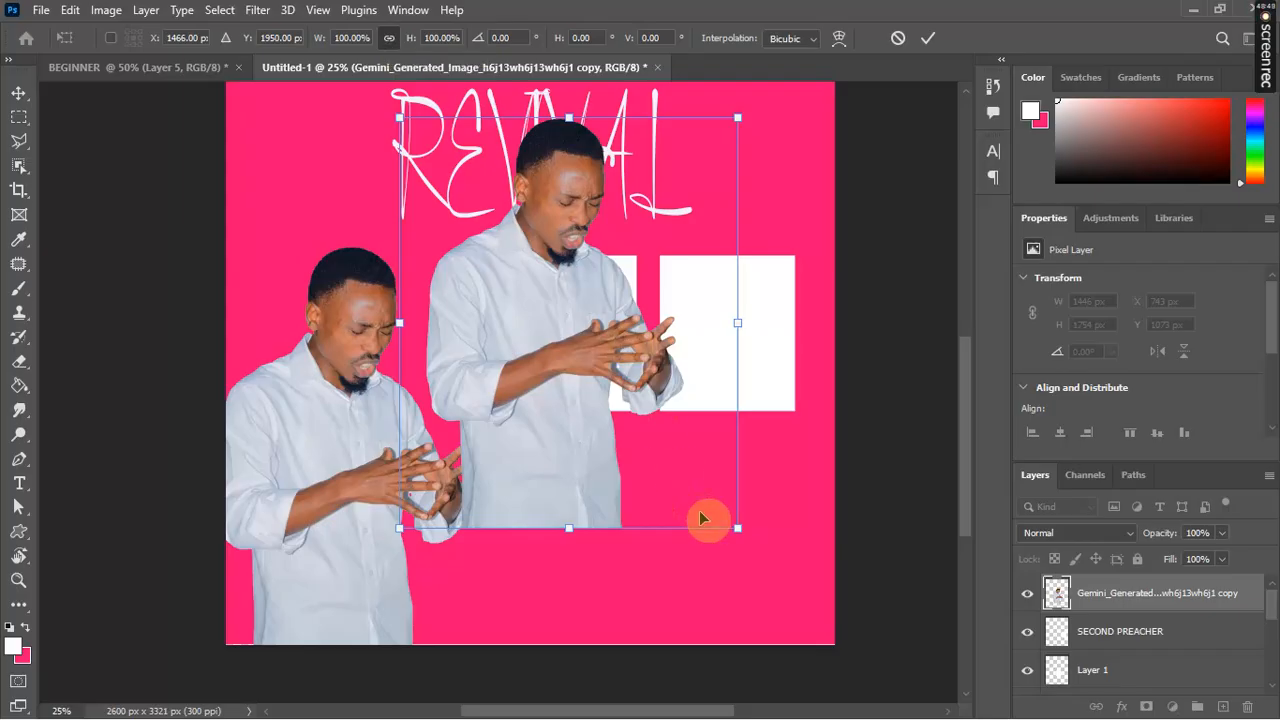
drag(733, 527, 616, 378)
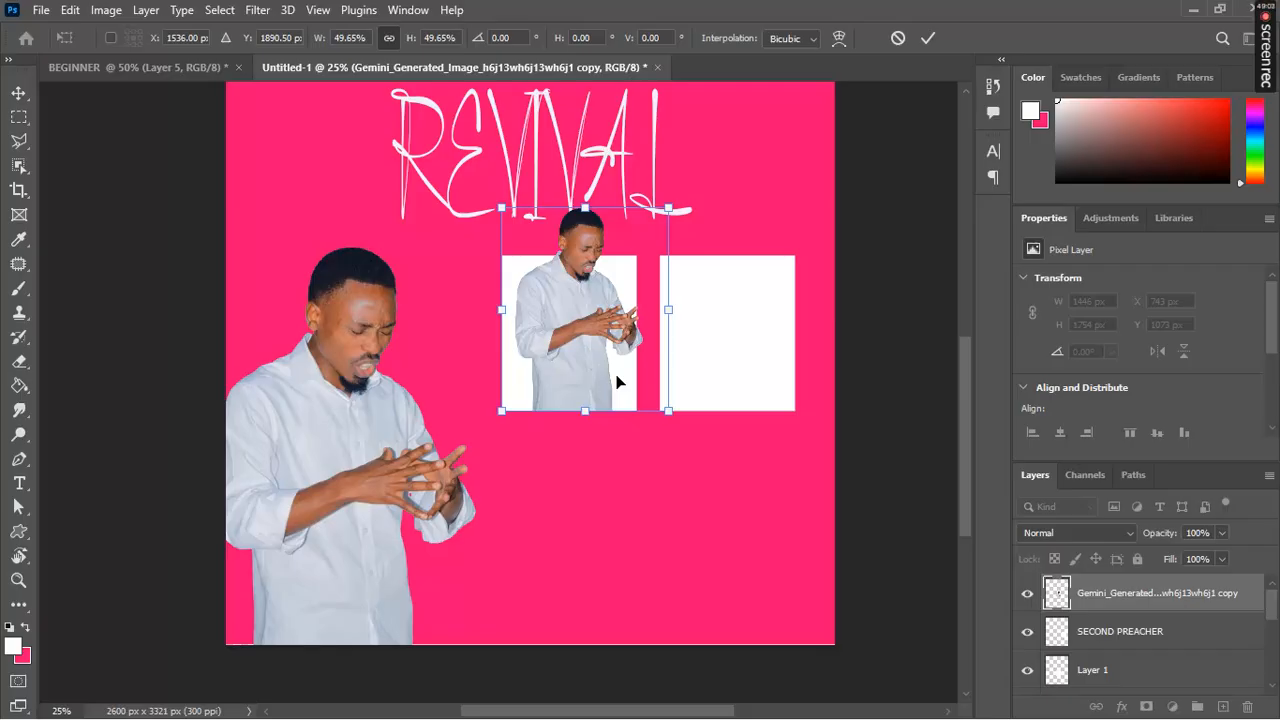
Step: Flip the small man horizontally, place him inside the left white box, and apply
right_click(581, 284)
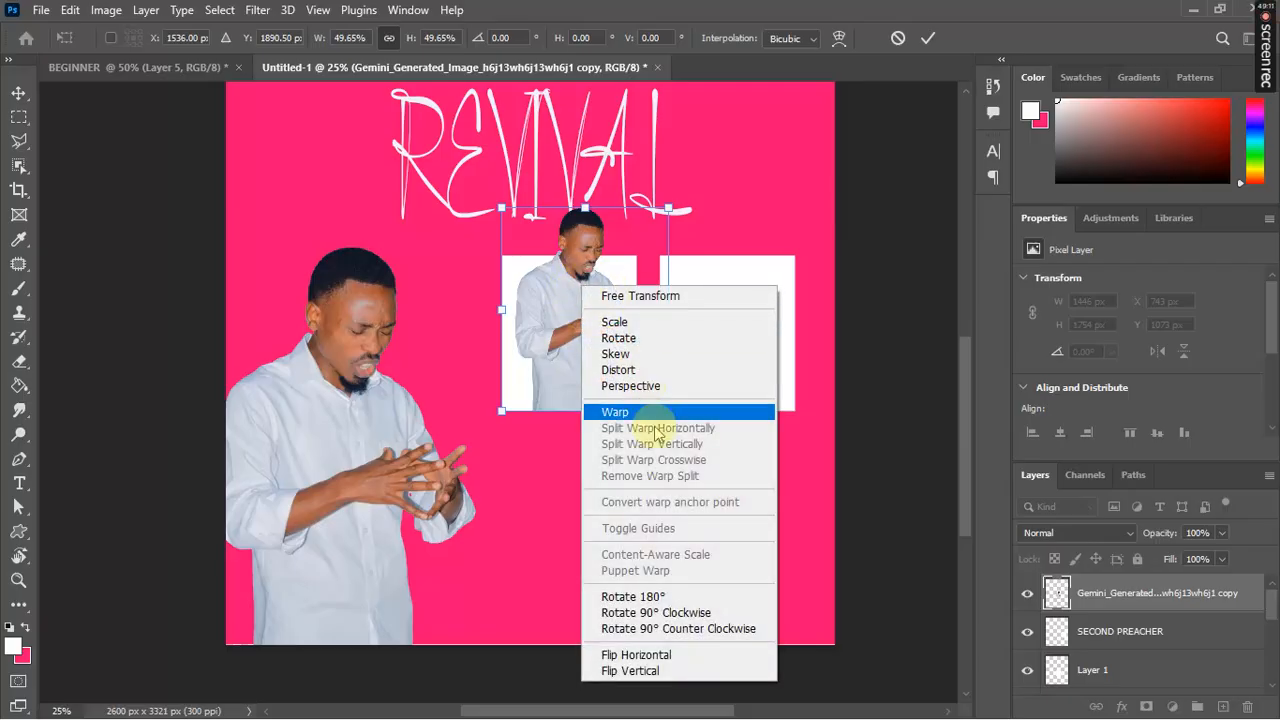
click(669, 656)
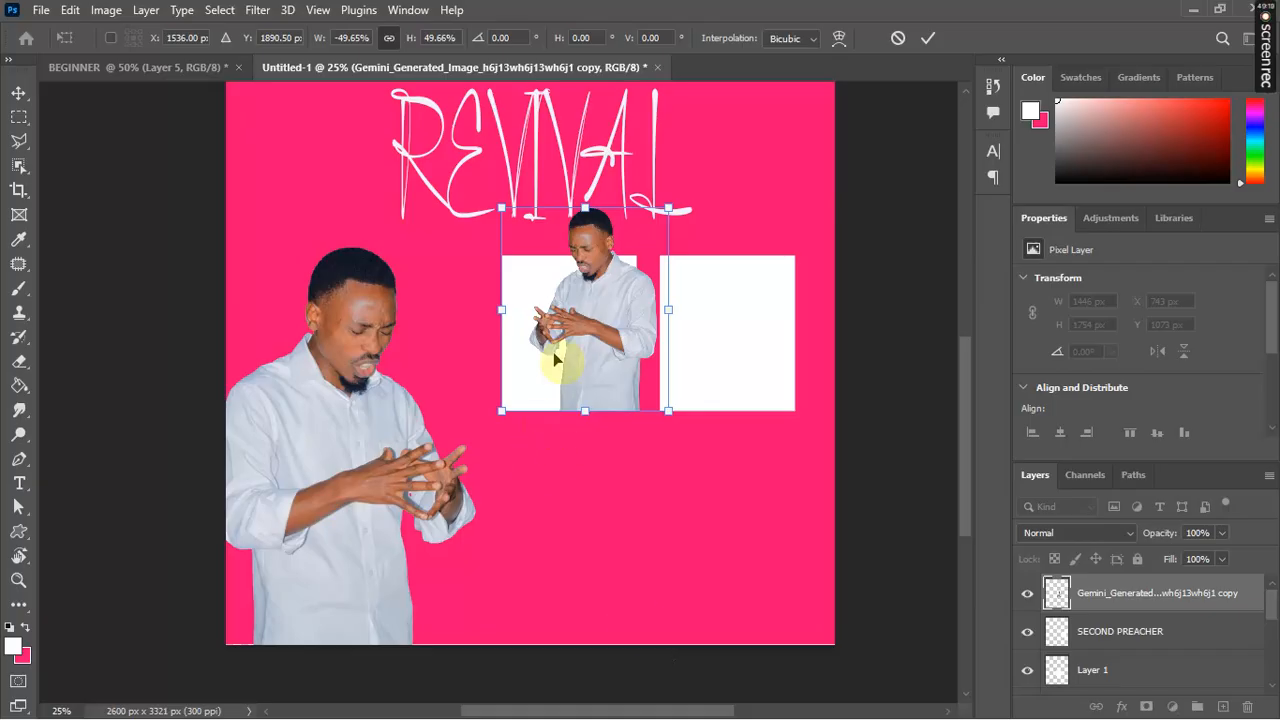
drag(603, 338, 581, 333)
key(Return)
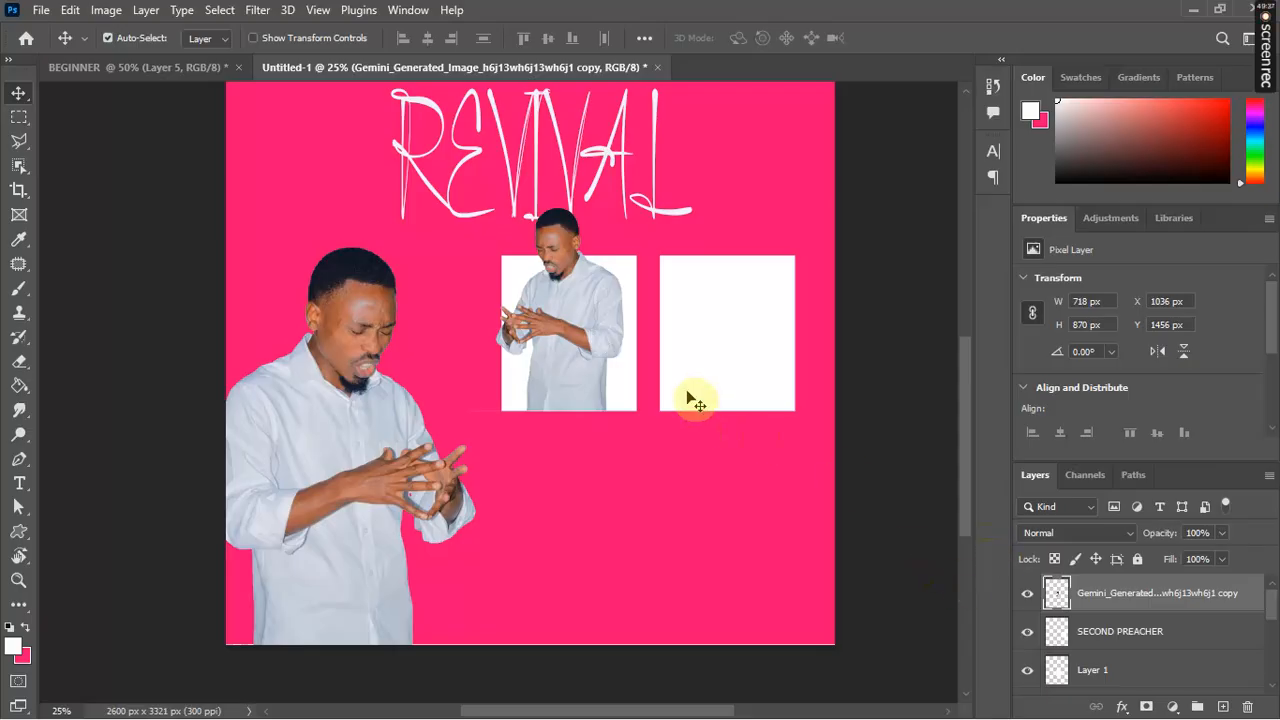
Step: Apply a Gradient Overlay style to the small man copy, turning him into a blue silhouette
right_click(1098, 600)
click(862, 34)
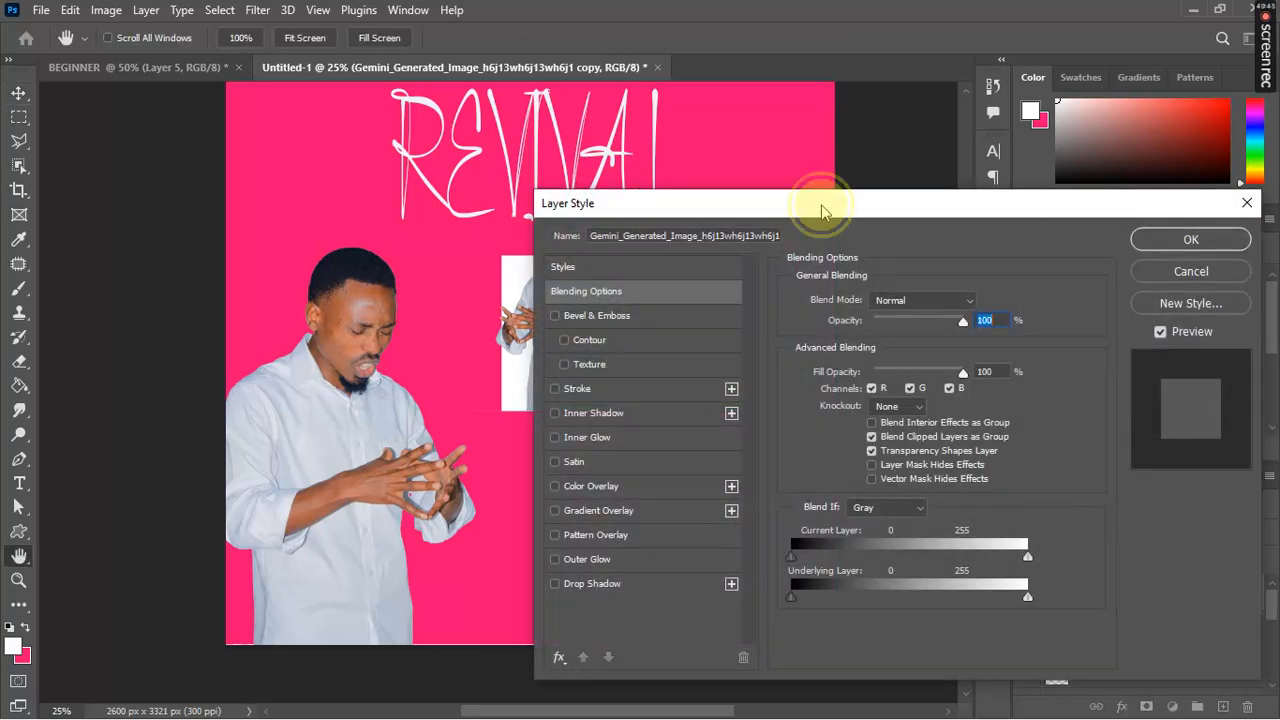
drag(820, 213, 1009, 197)
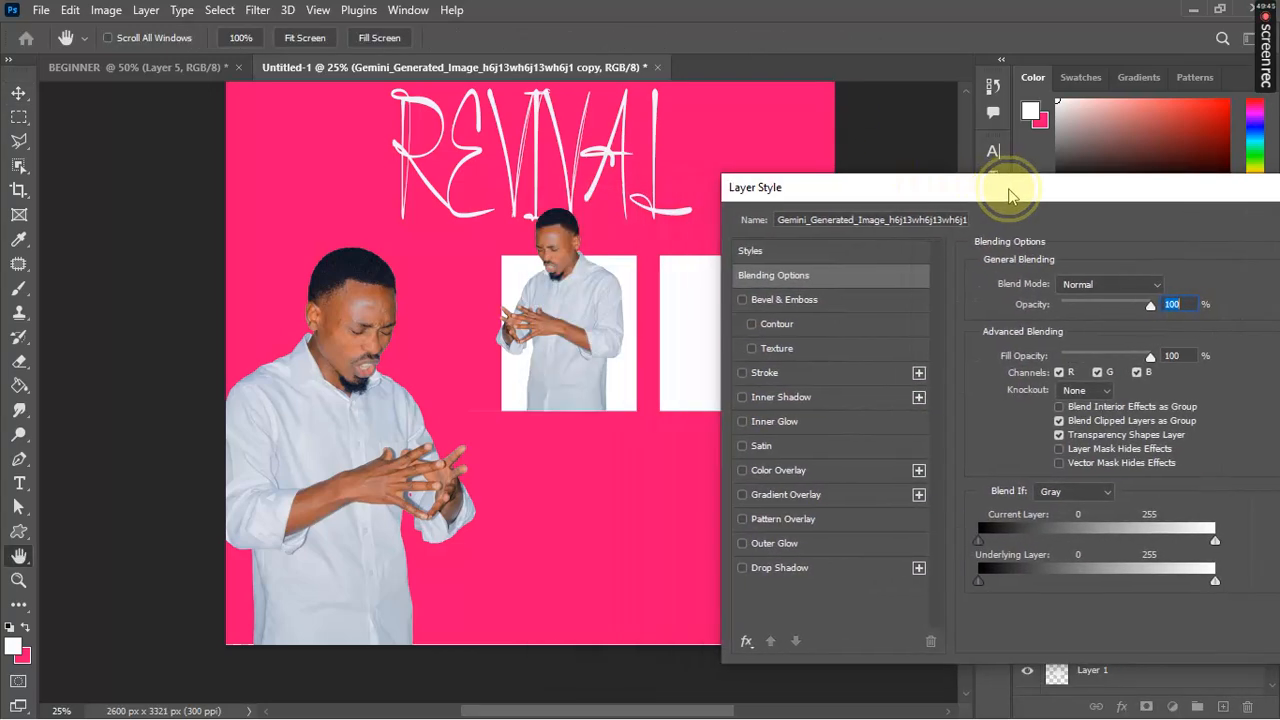
click(743, 496)
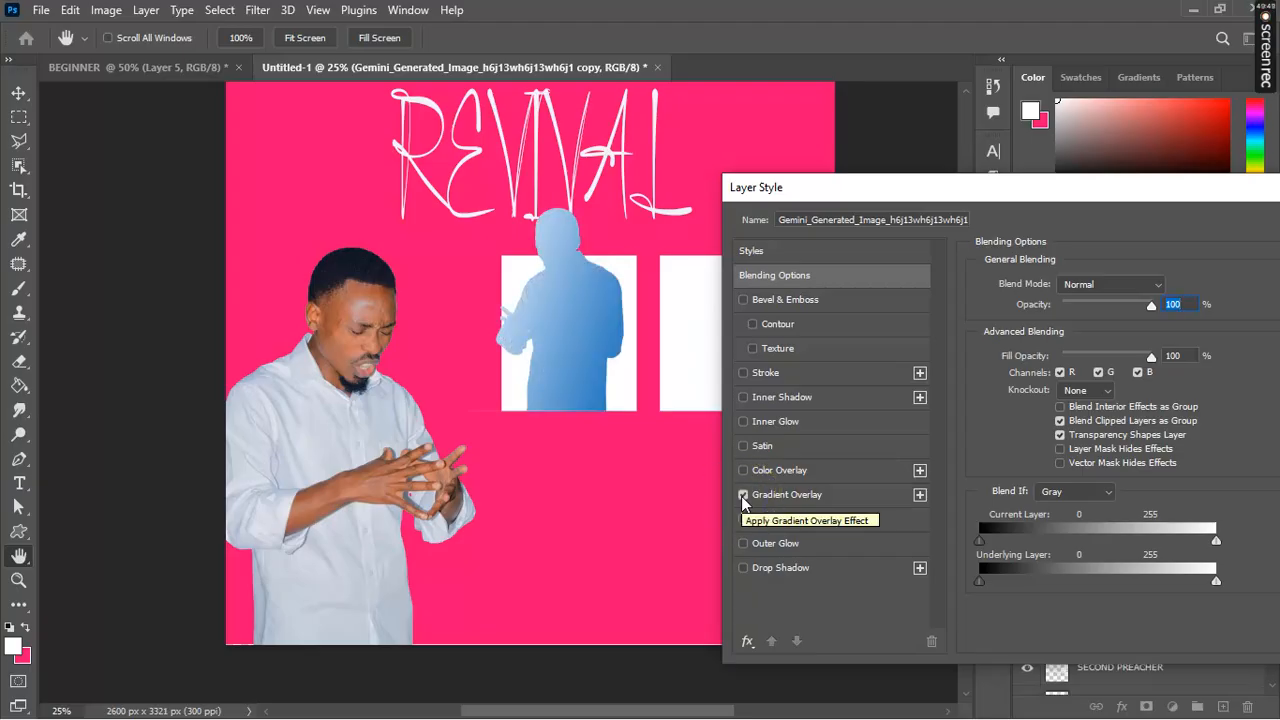
key(Return)
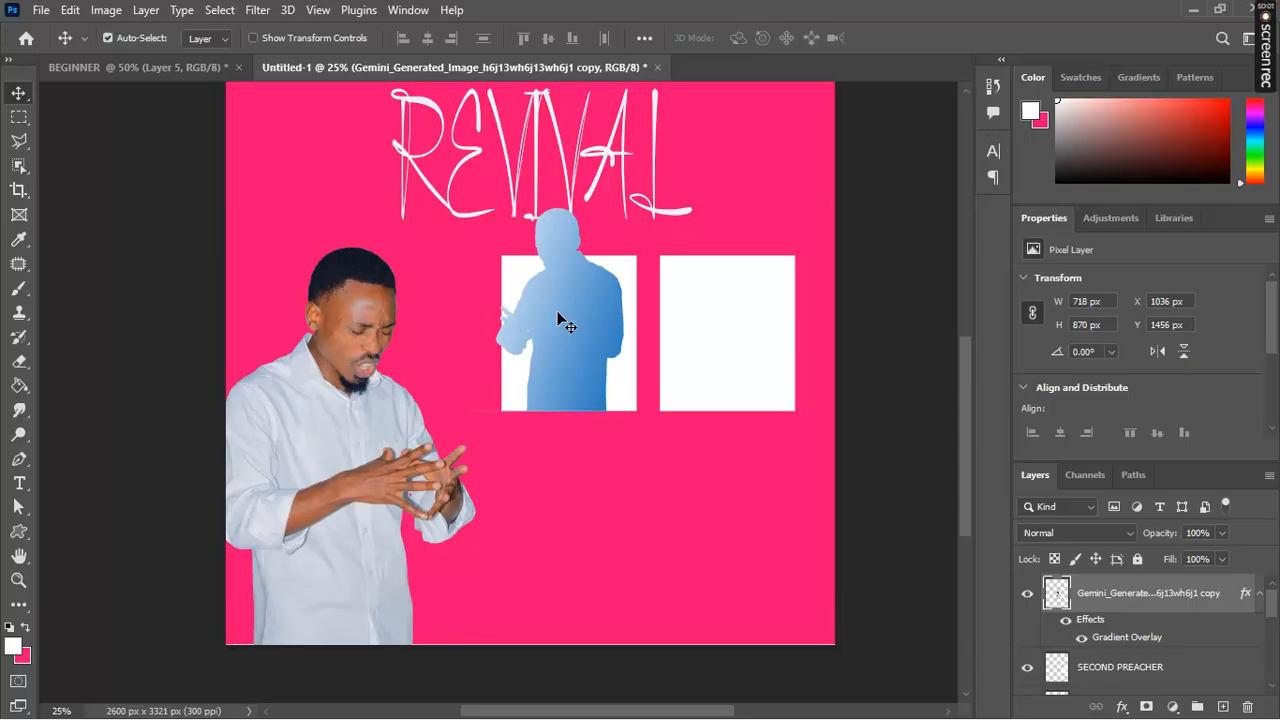
key(ctrl)
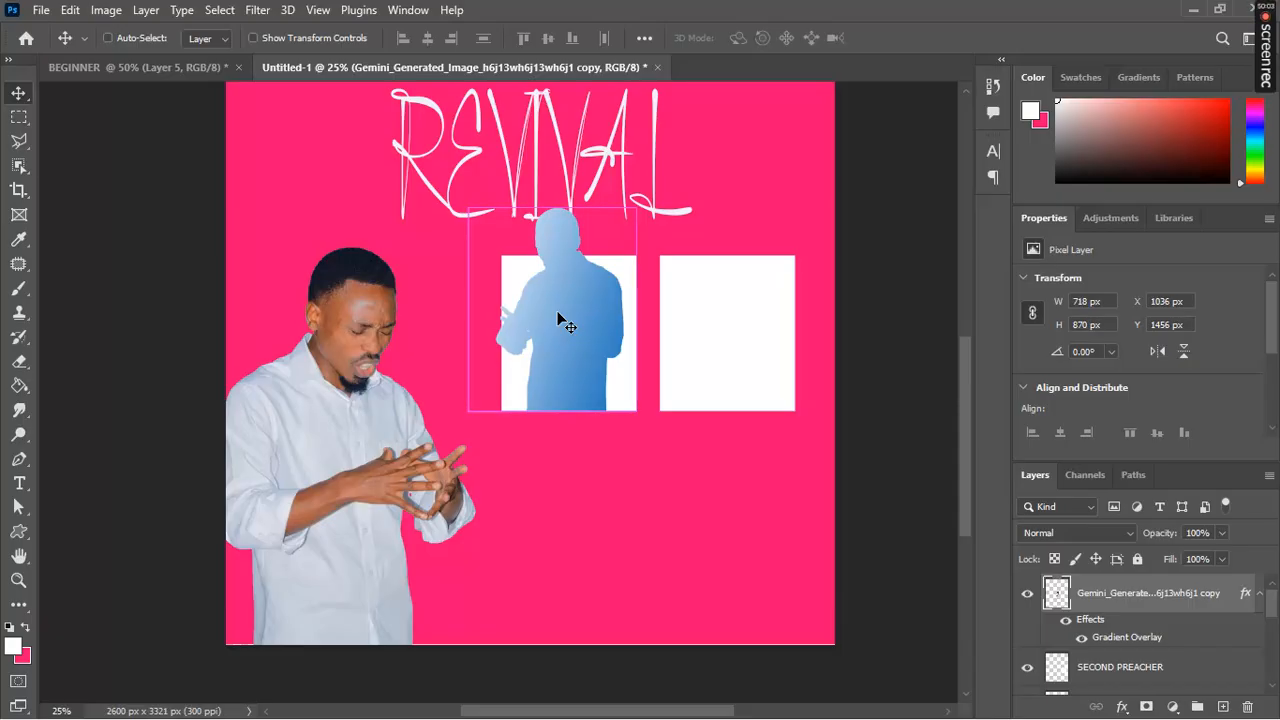
Step: Duplicate the blue silhouette layer with Ctrl+J and place the copy in the right white box
key(ctrl+j)
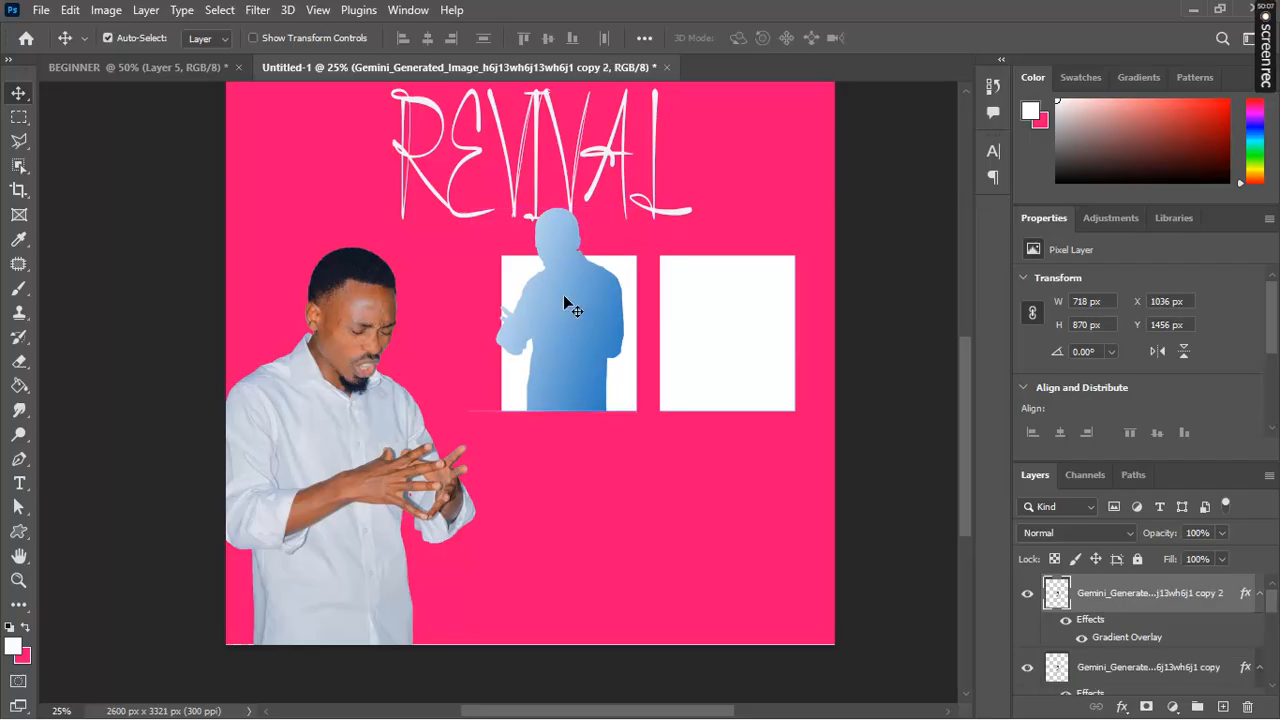
drag(563, 296, 730, 305)
drag(728, 300, 725, 299)
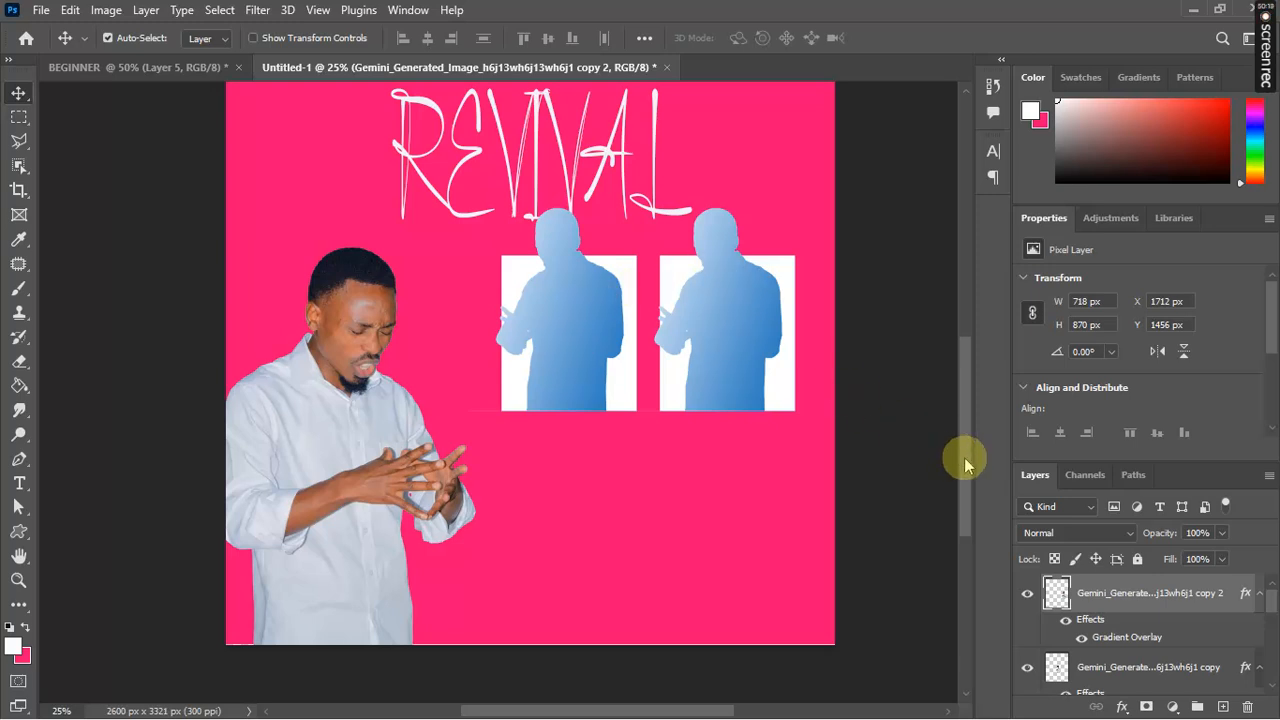
drag(964, 457, 936, 382)
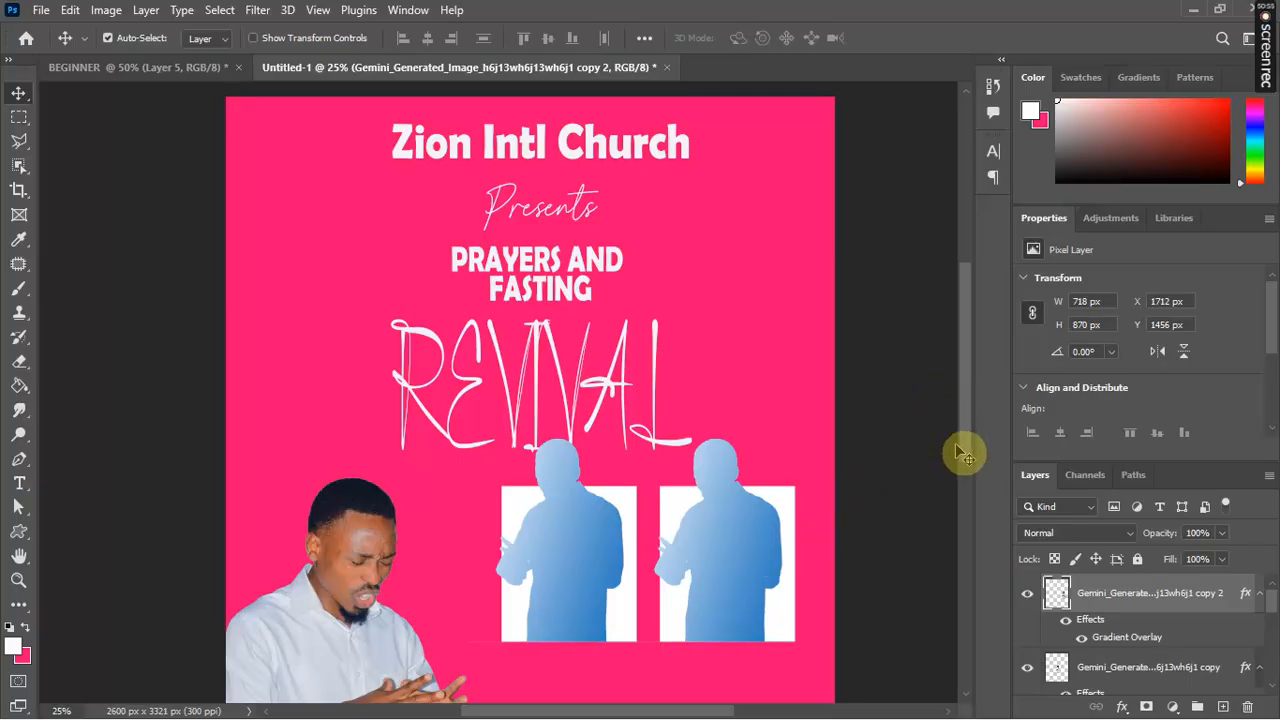
mouse_move(961, 445)
mouse_down()
mouse_move(963, 503)
mouse_move(964, 416)
mouse_move(965, 461)
mouse_up()
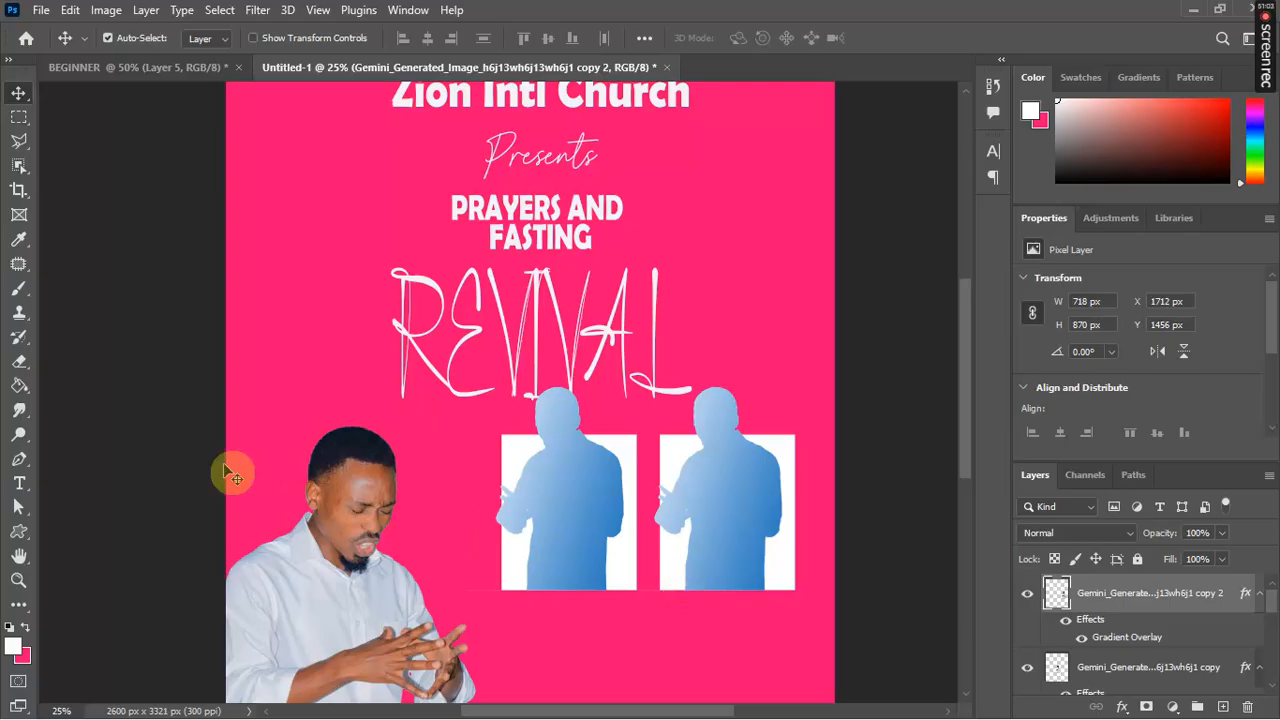
click(19, 122)
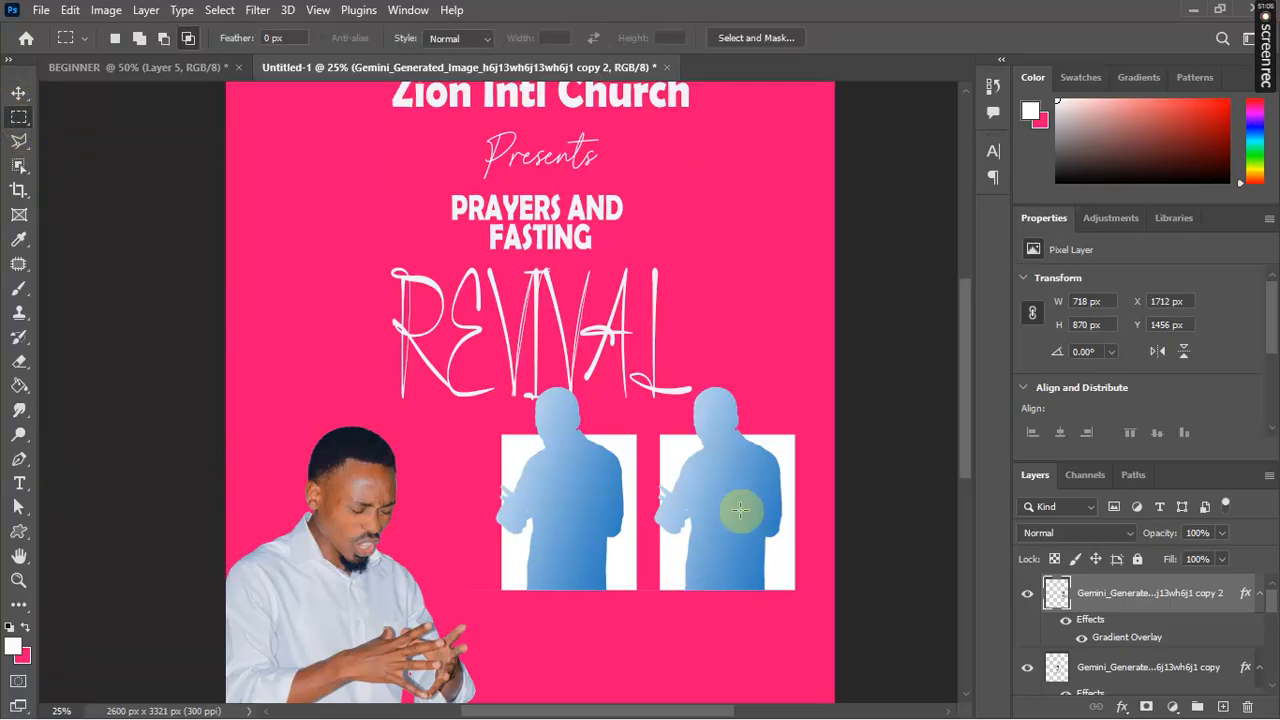
Step: On a new layer, select a wide strip under the boxes and set foreground to near-black #090303
click(1223, 707)
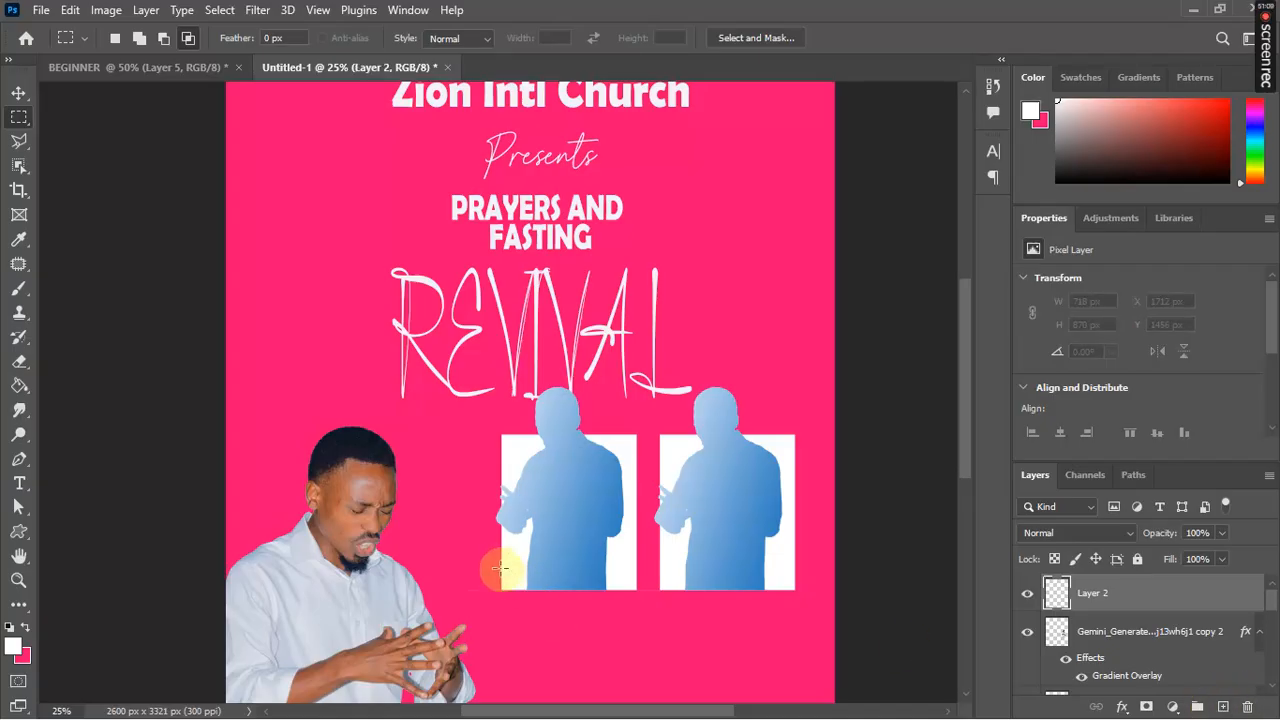
drag(501, 570, 795, 589)
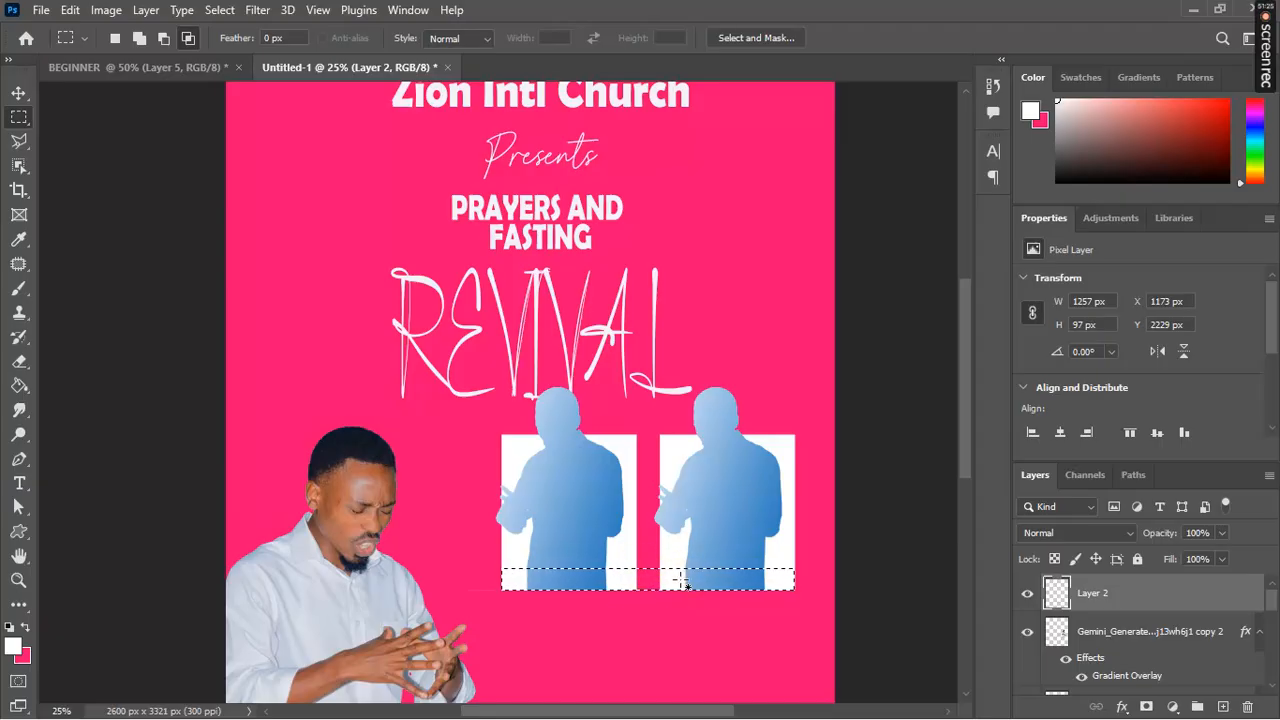
click(13, 648)
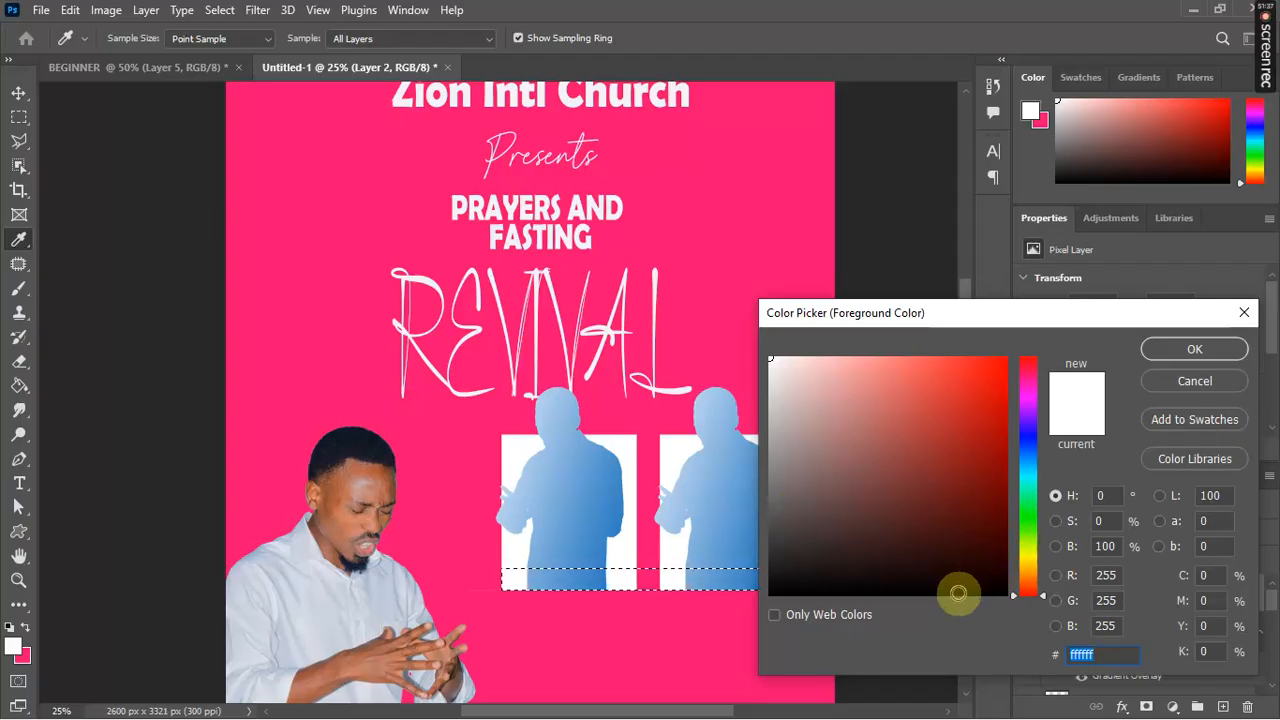
click(922, 587)
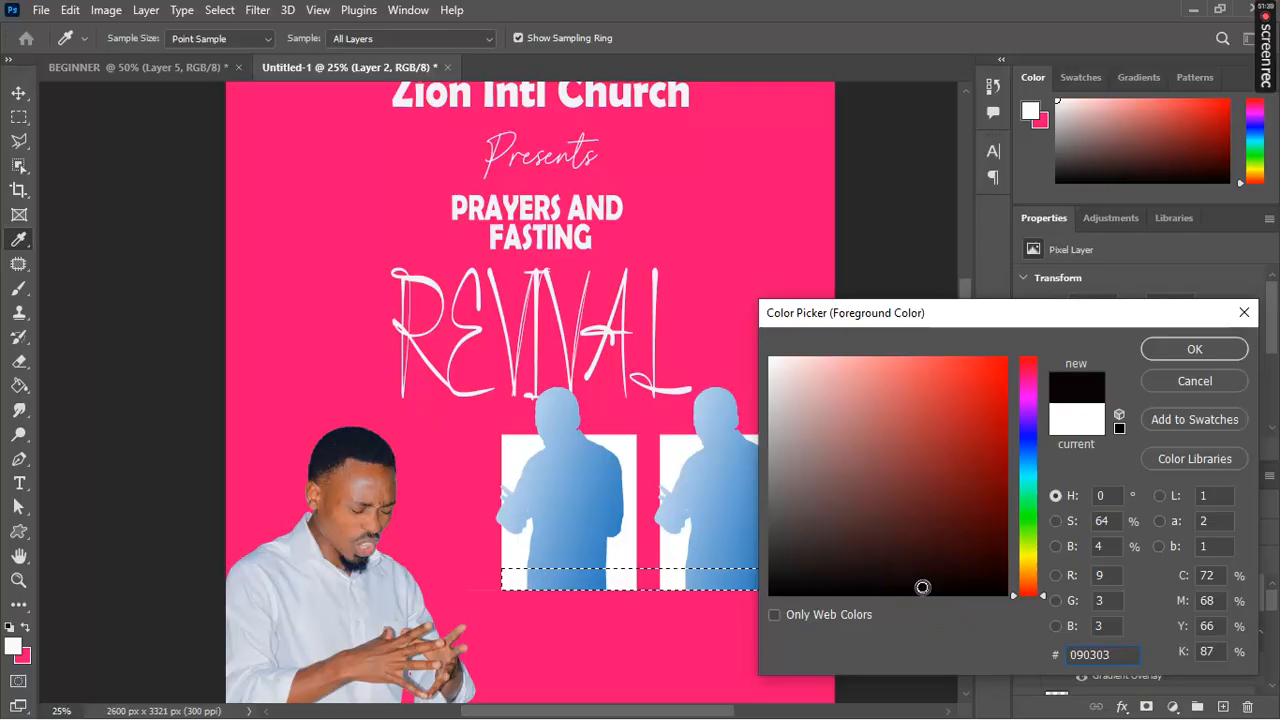
key(Return)
Step: Paint-bucket fill the strip black and deselect it
key(m)
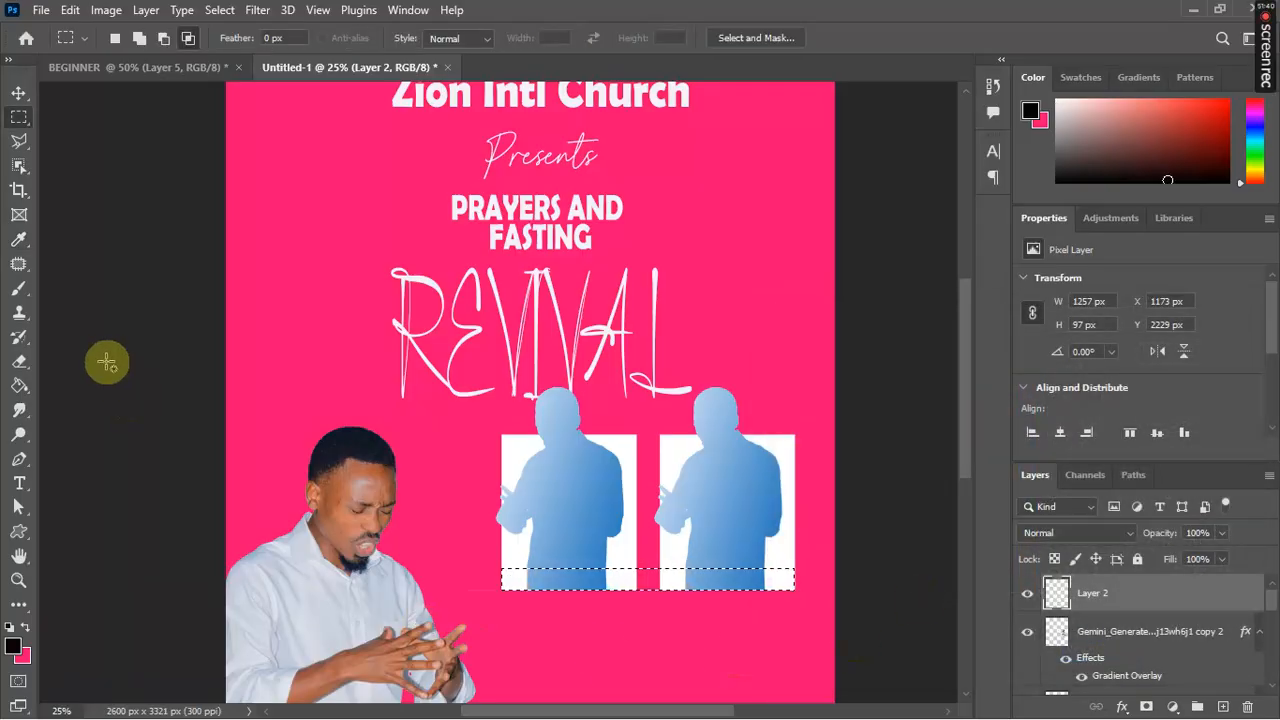
click(20, 385)
click(697, 580)
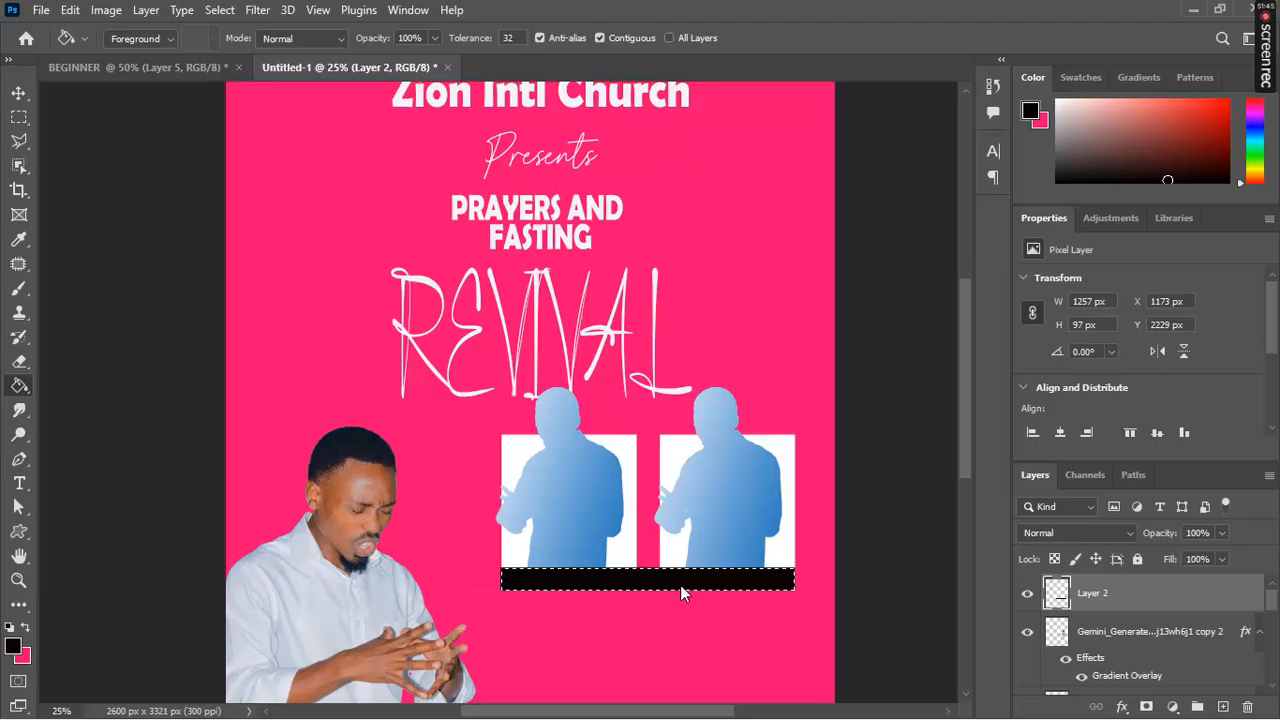
key(ctrl+d)
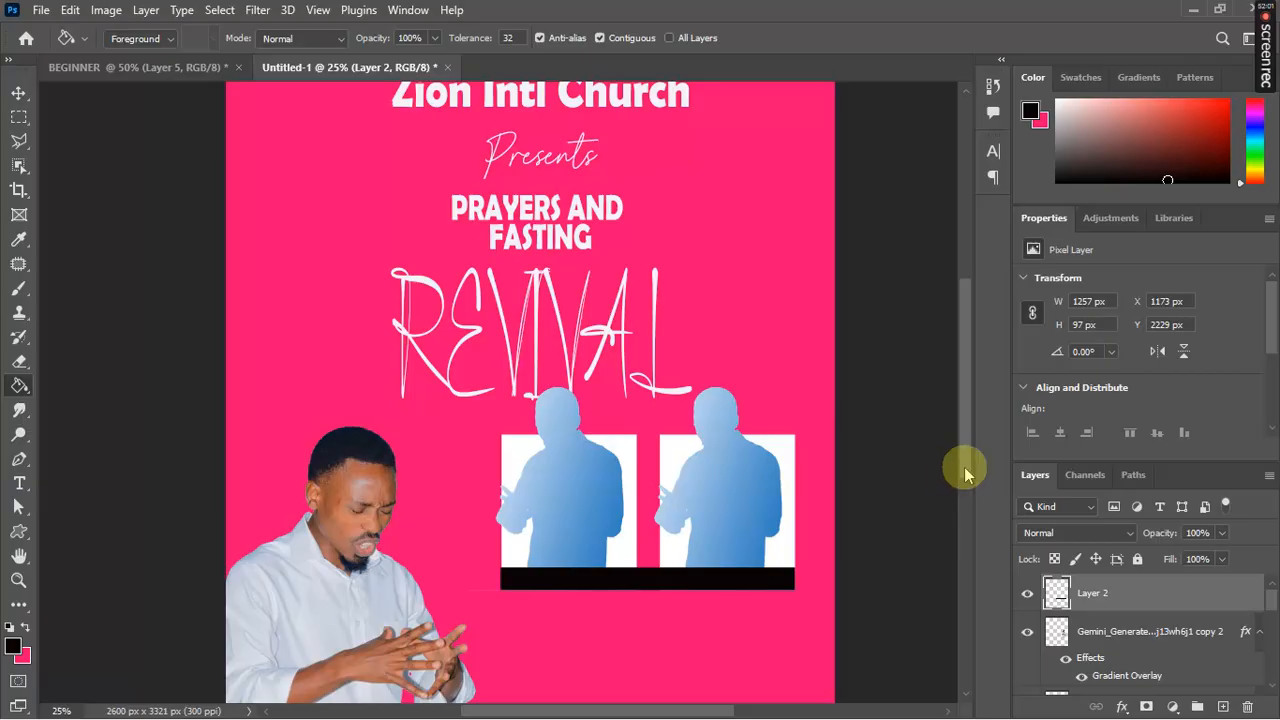
drag(967, 466, 978, 503)
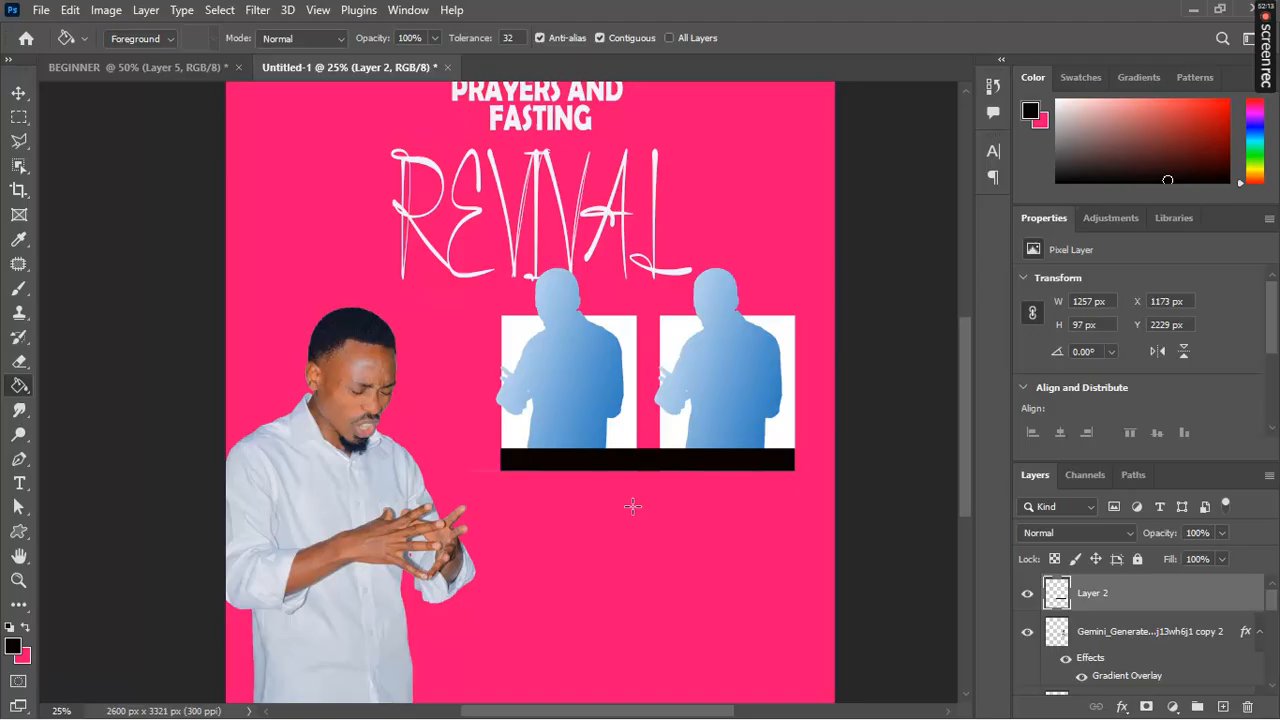
key(t)
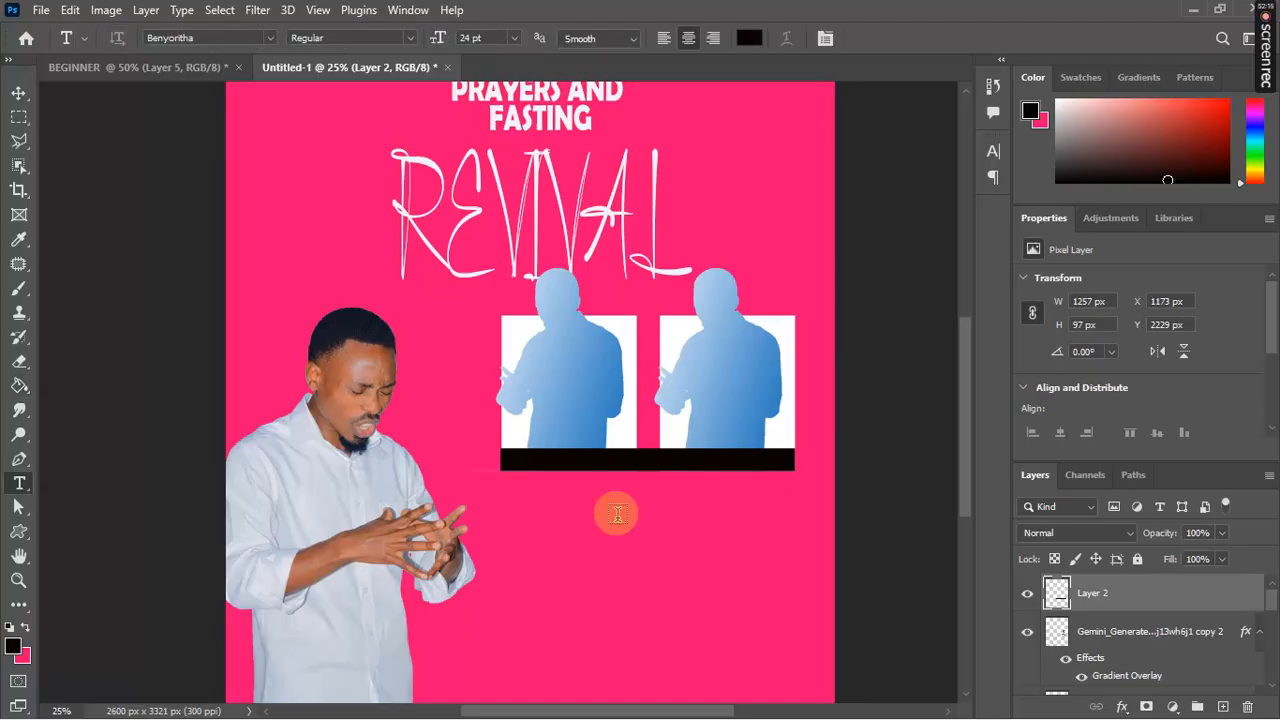
click(19, 117)
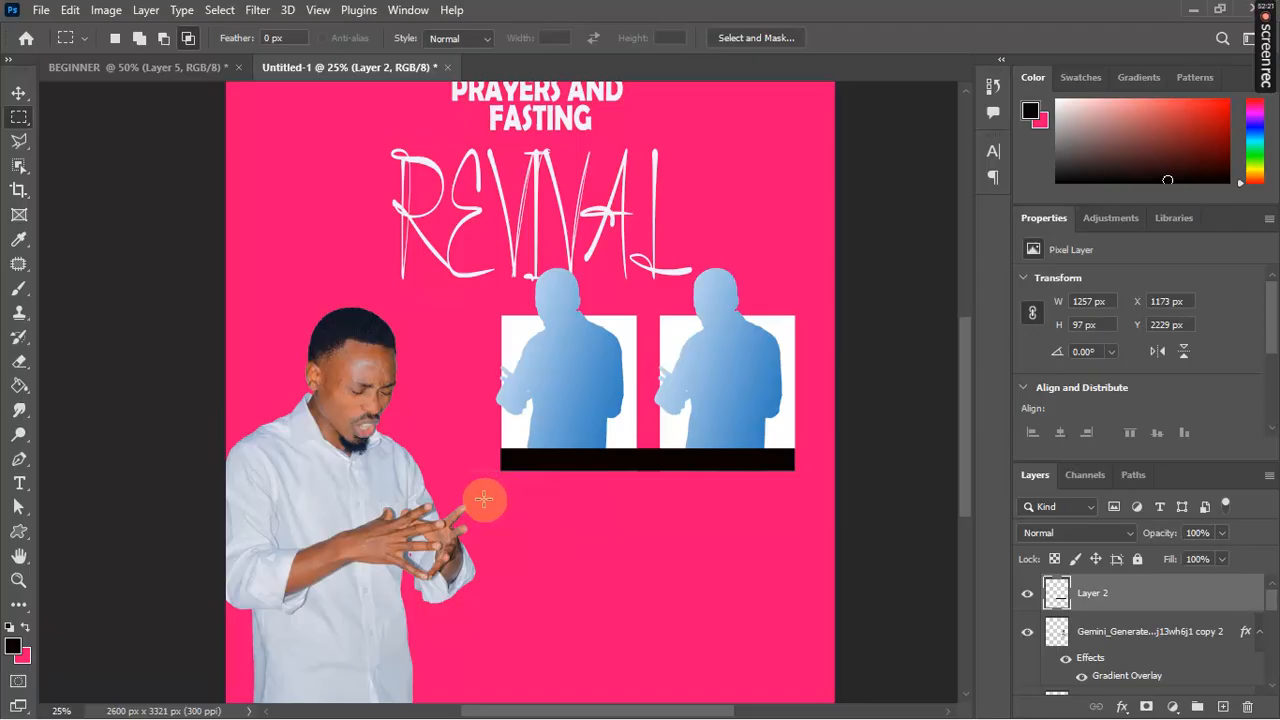
drag(484, 499, 805, 615)
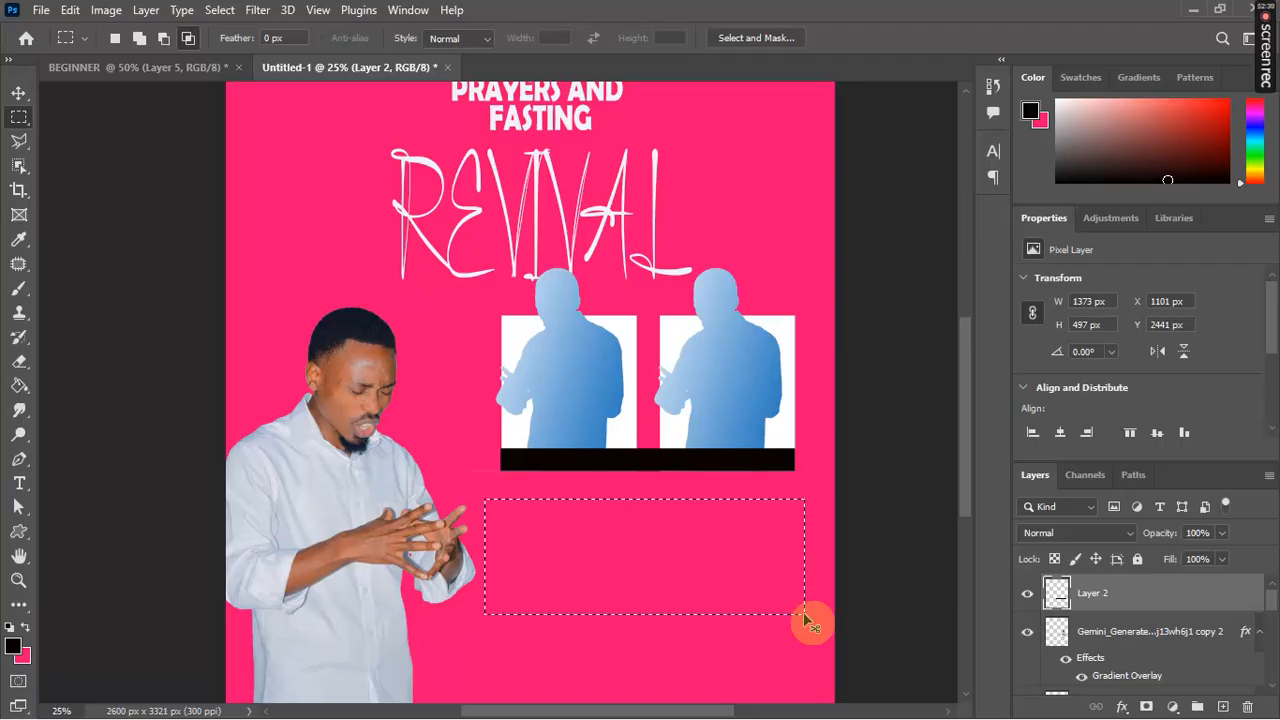
click(803, 612)
click(615, 568)
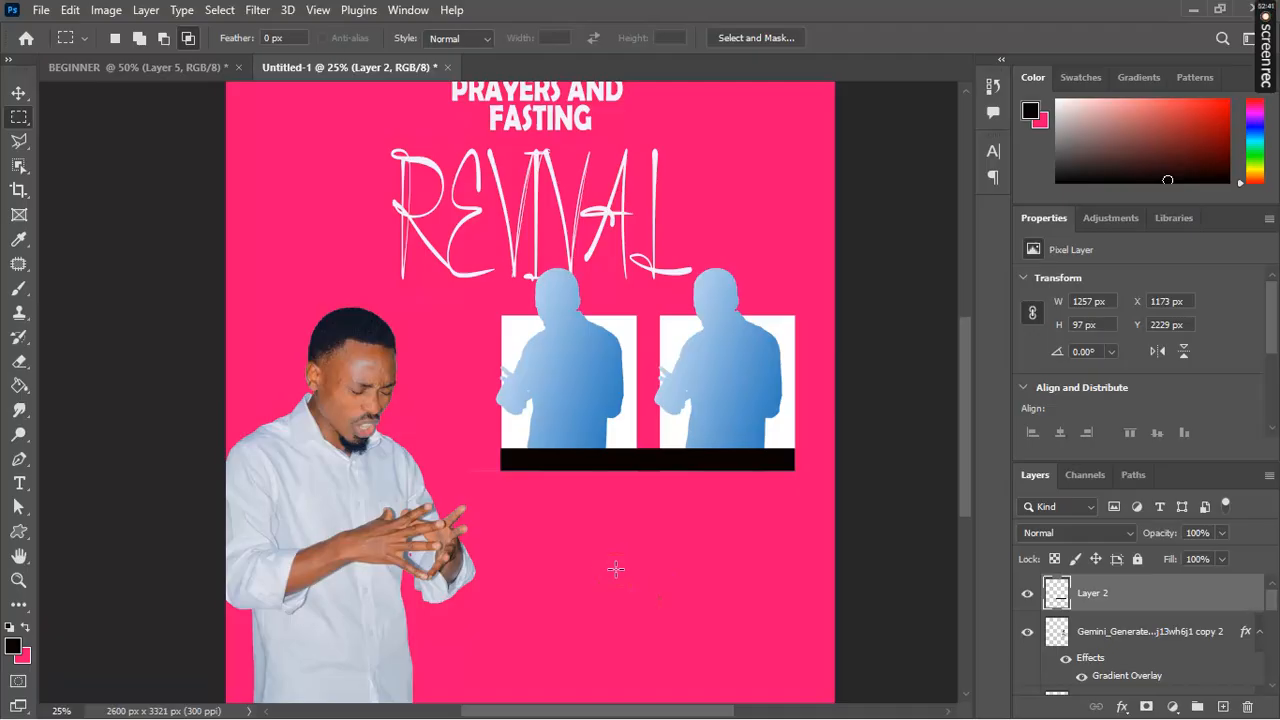
key(t)
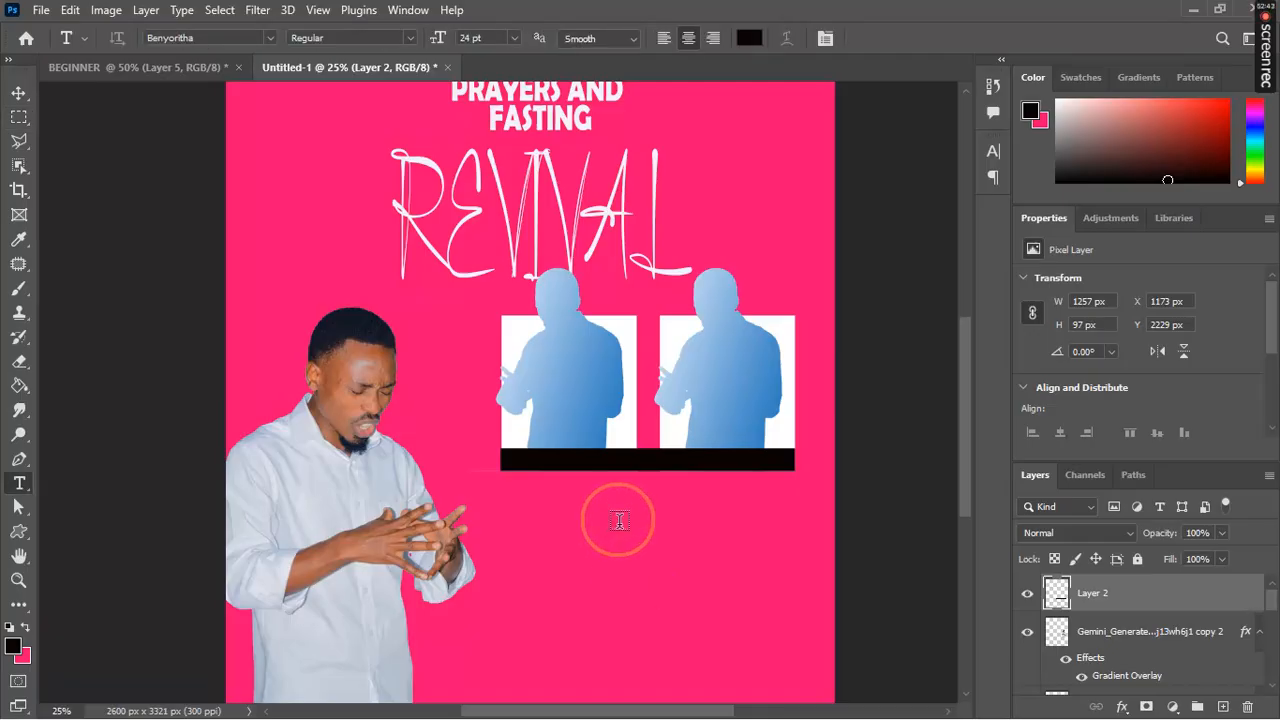
Step: Start a 9 pt text box below the black bar and type the heading text
click(619, 520)
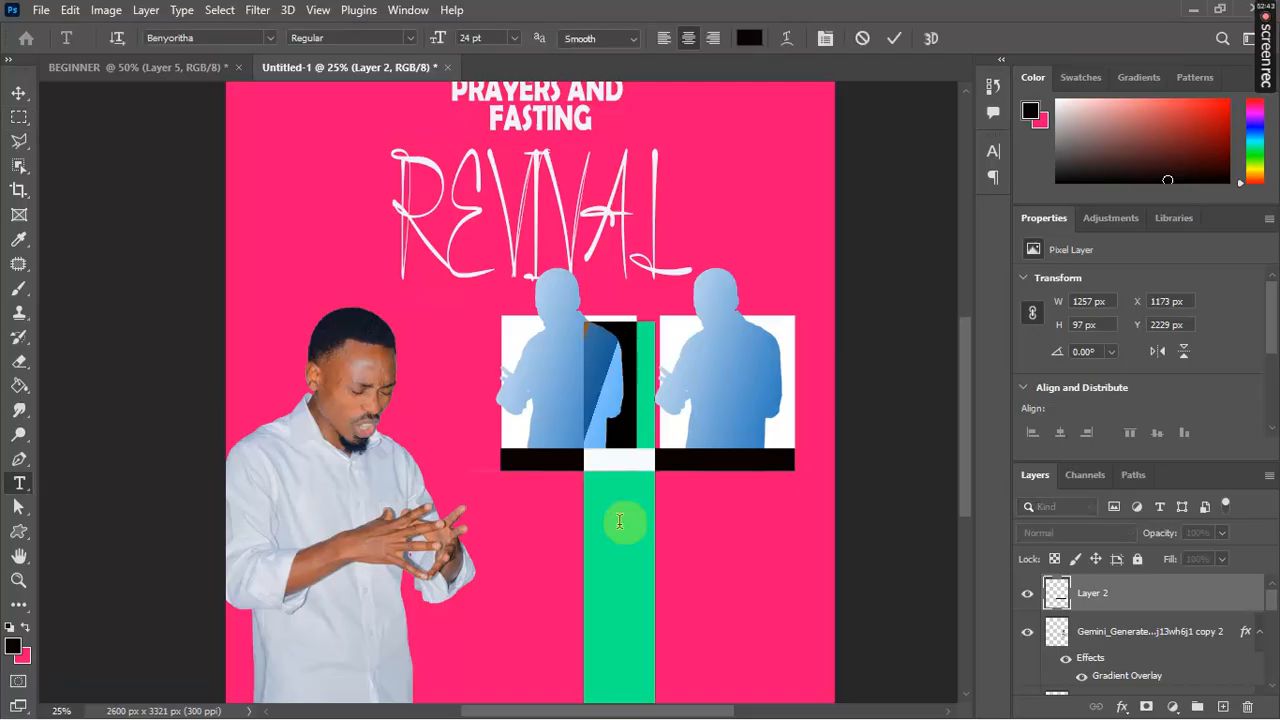
click(516, 42)
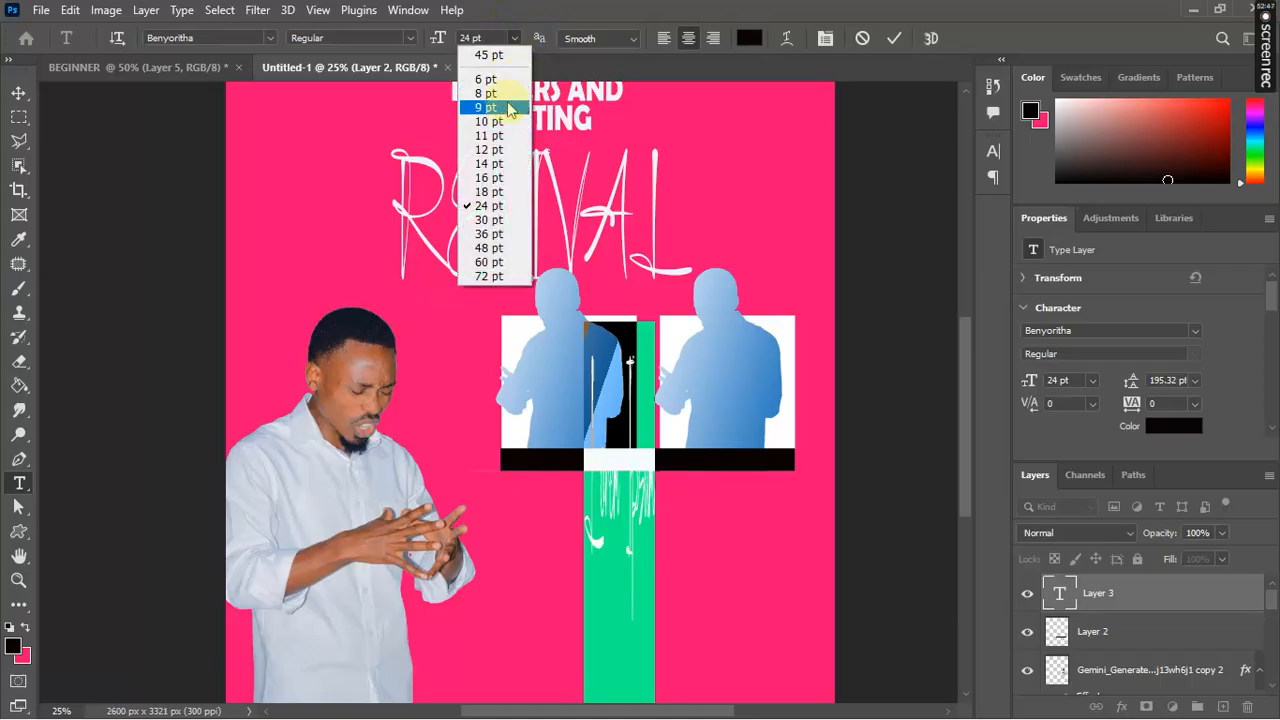
click(509, 111)
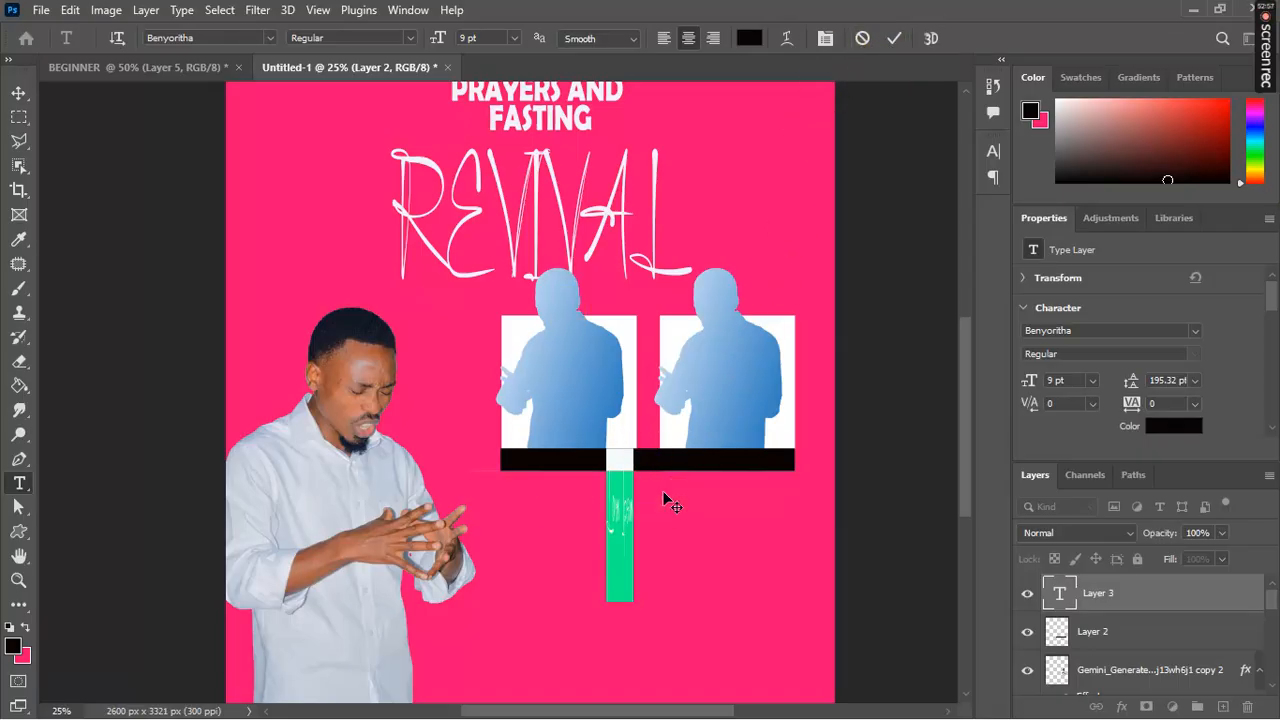
key(BackSpace)
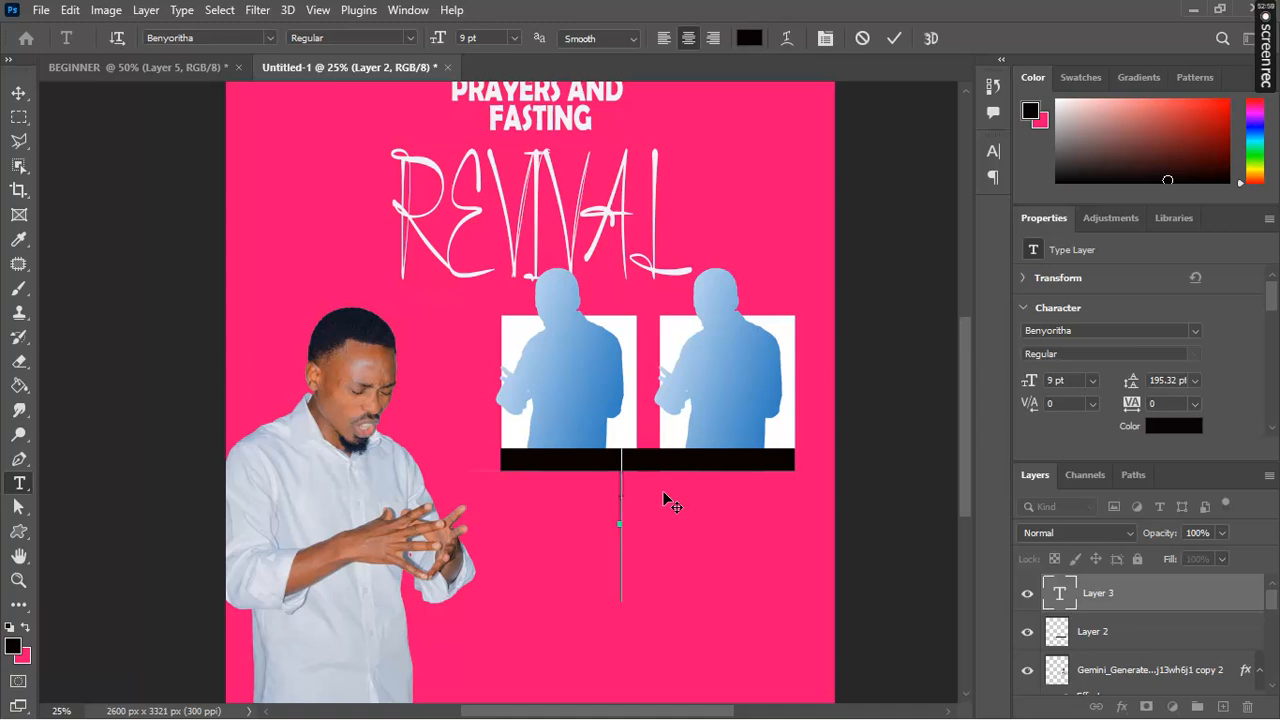
text(PASTOR)
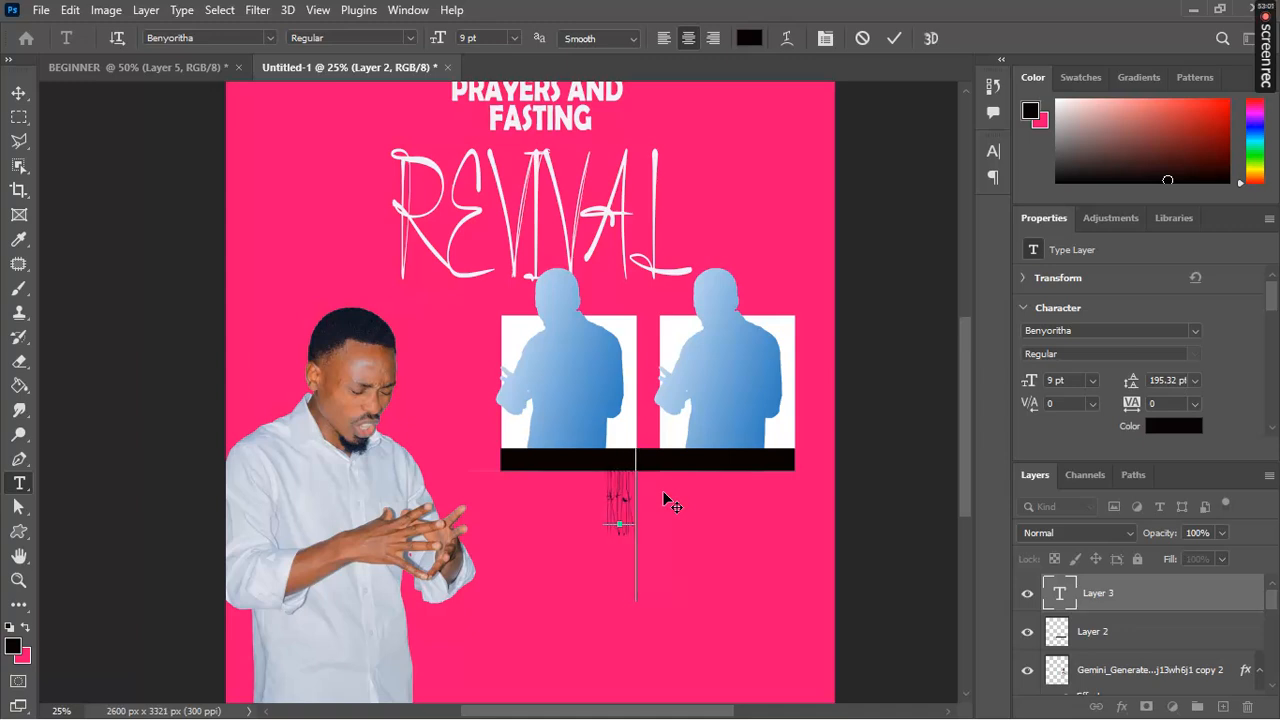
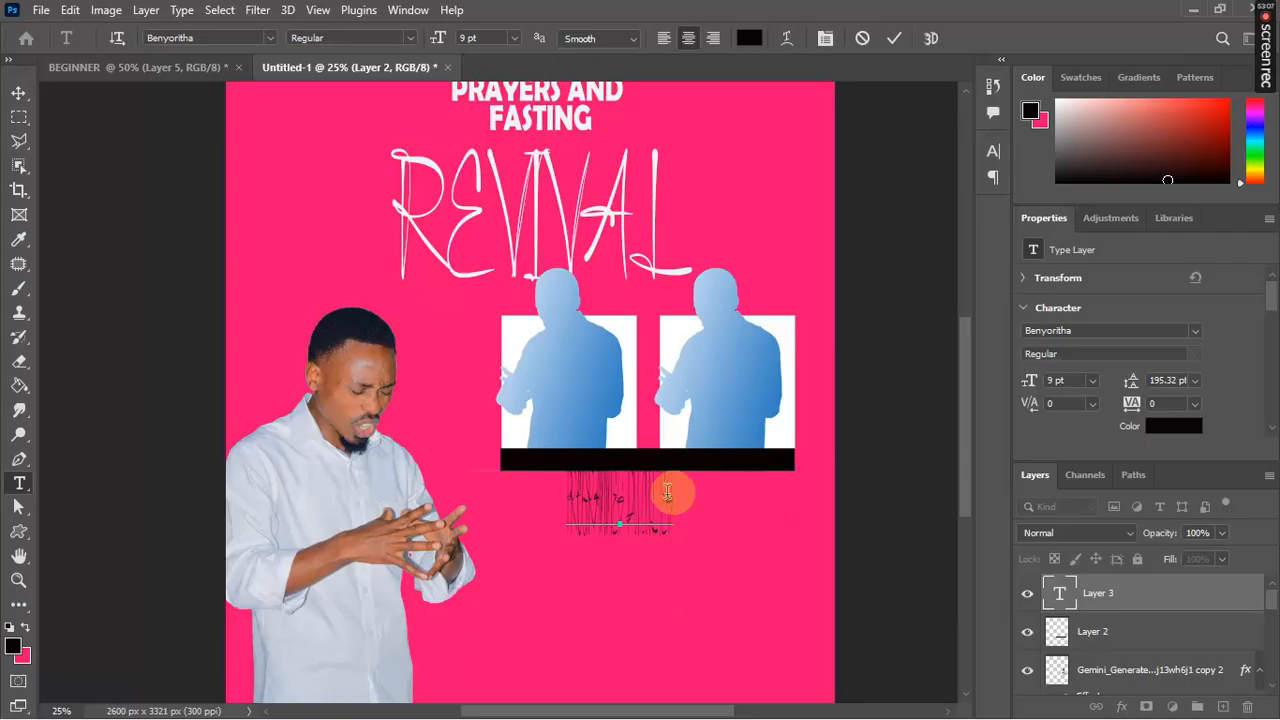
Step: Set the heading in Berlin Sans FB Demi, widen its box, nudge it left, and commit
drag(678, 499, 281, 488)
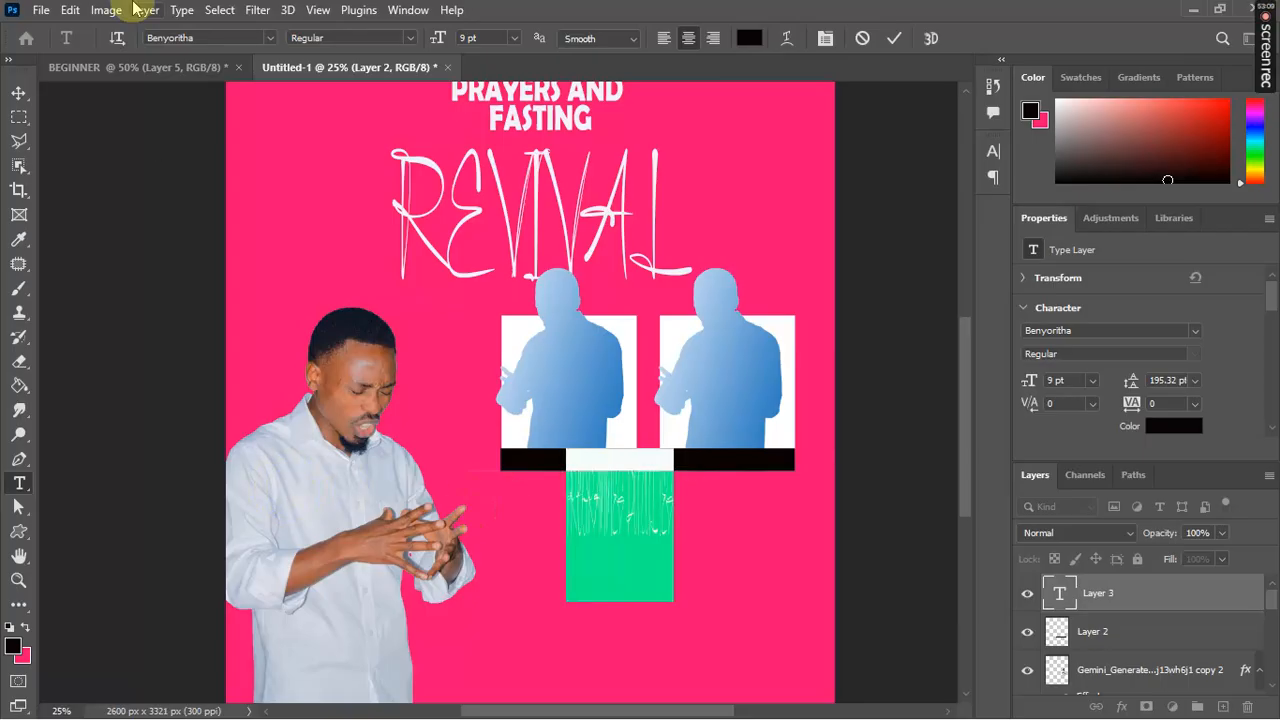
click(270, 40)
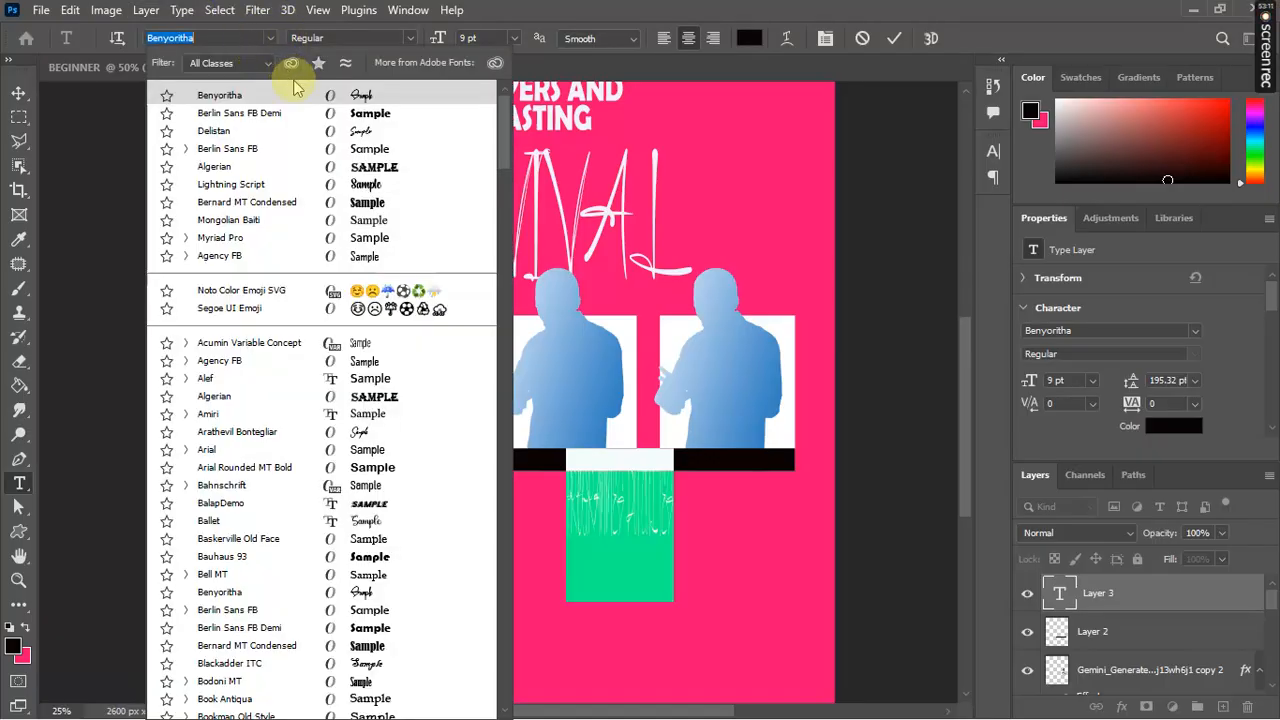
click(340, 115)
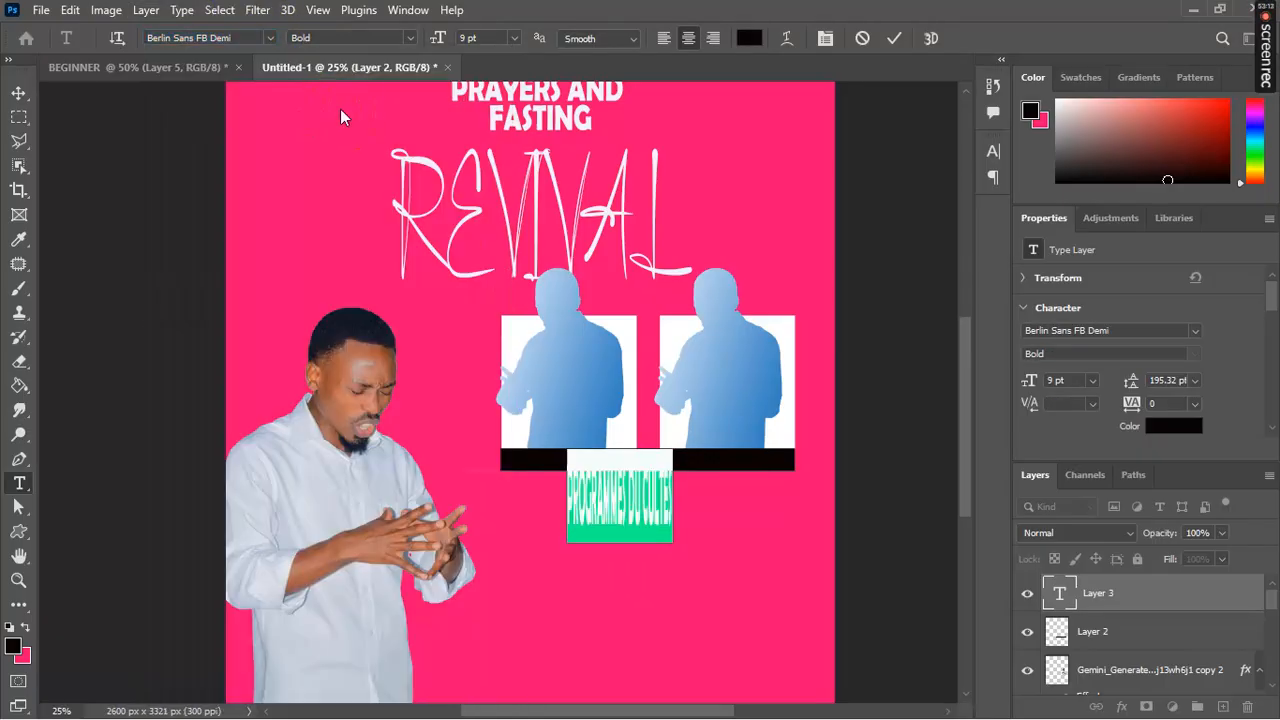
click(667, 524)
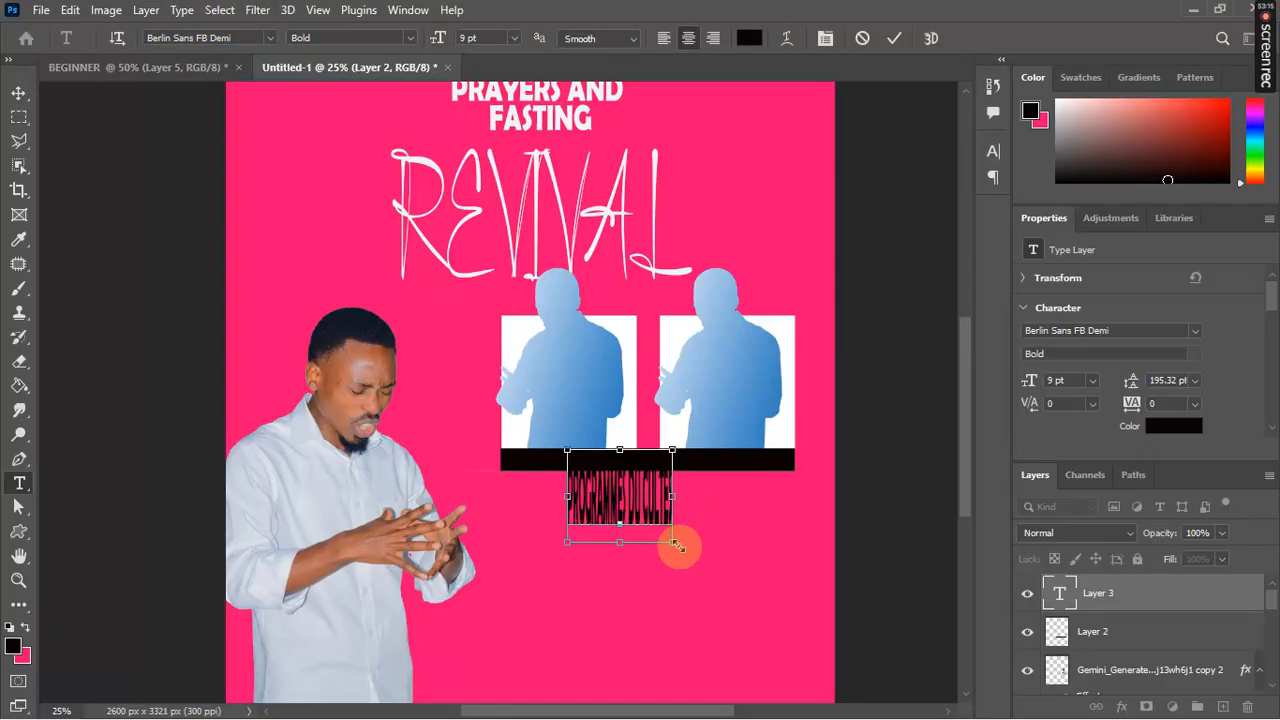
drag(671, 542, 775, 508)
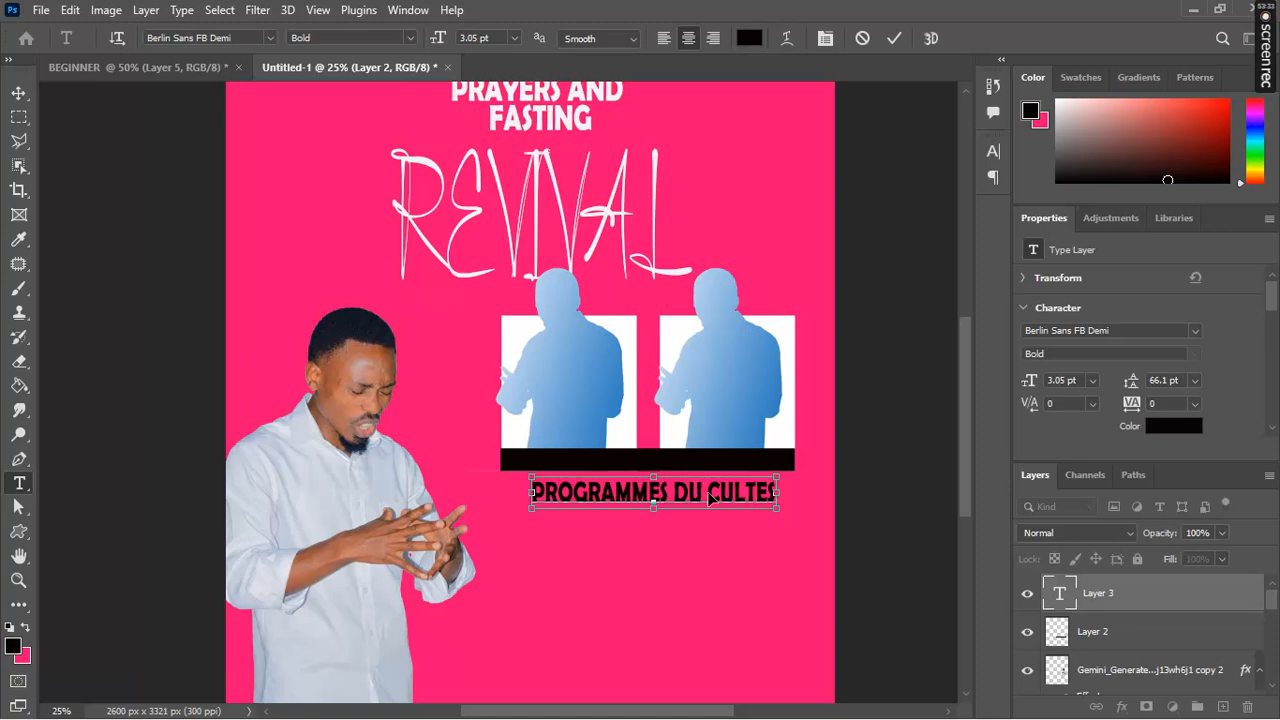
drag(709, 497, 705, 497)
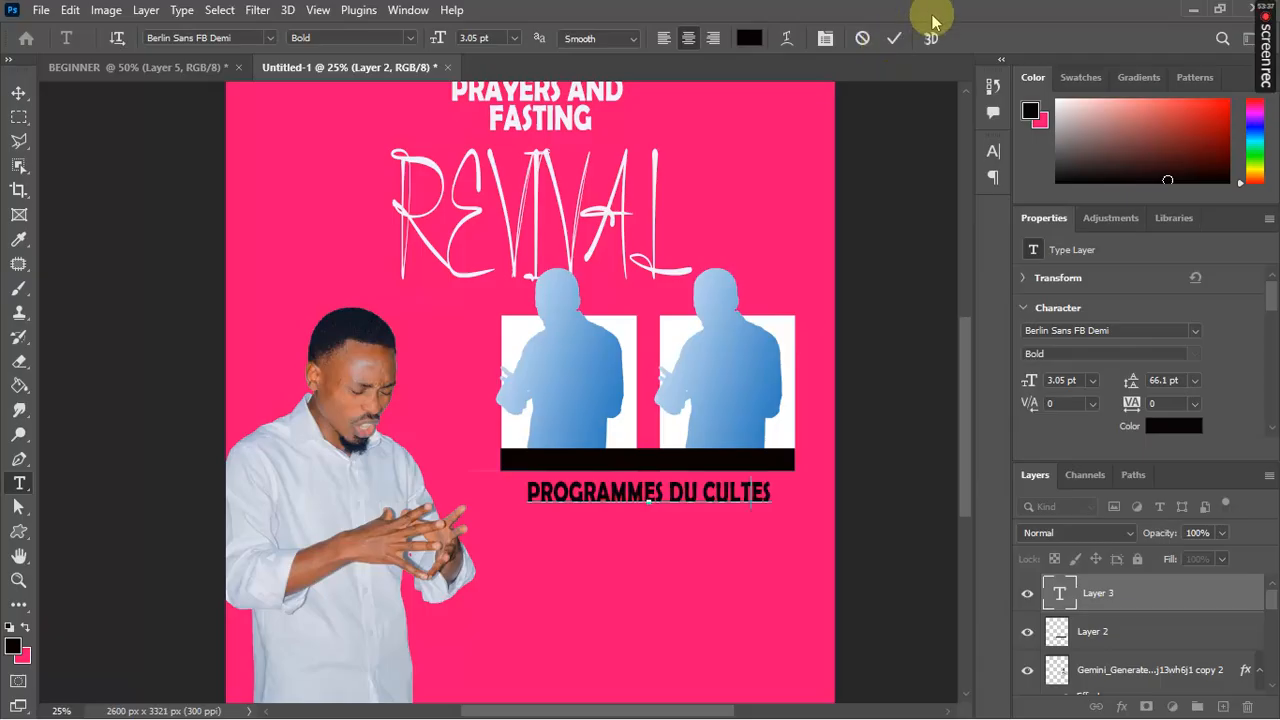
click(894, 38)
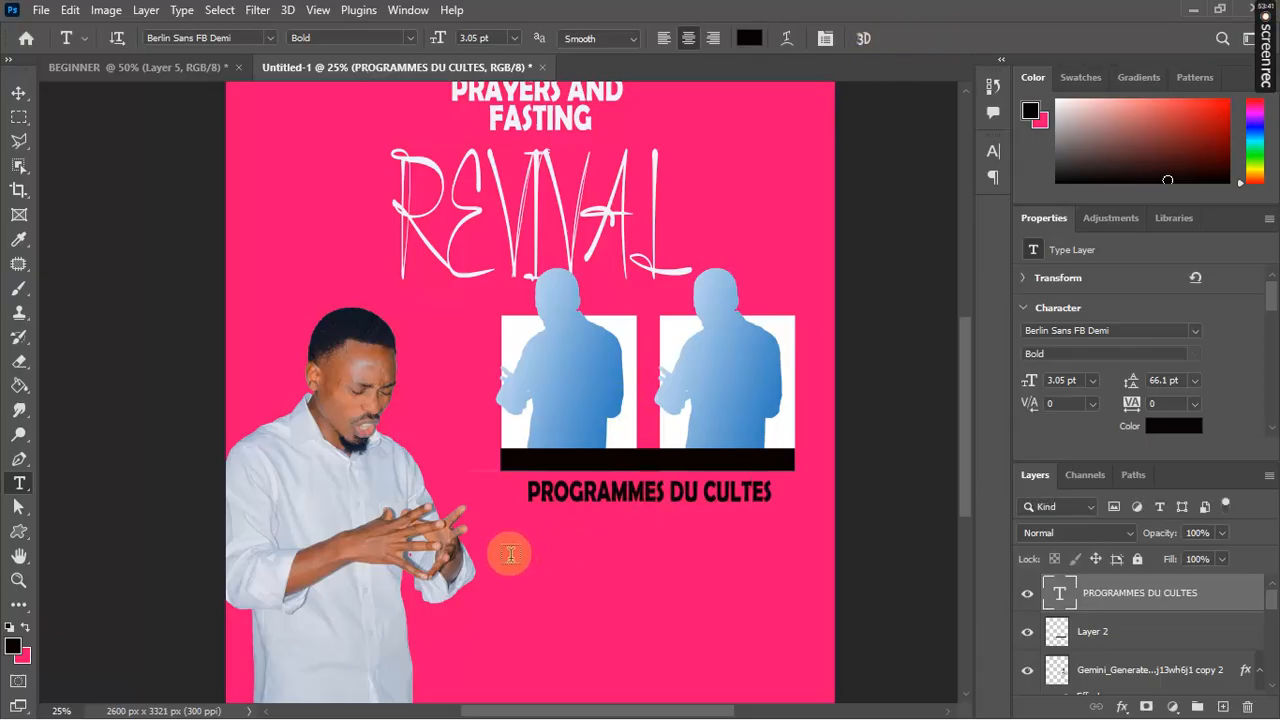
Step: Fill a strip below PROGRAMMES DU CULTES with black on a new layer
click(18, 120)
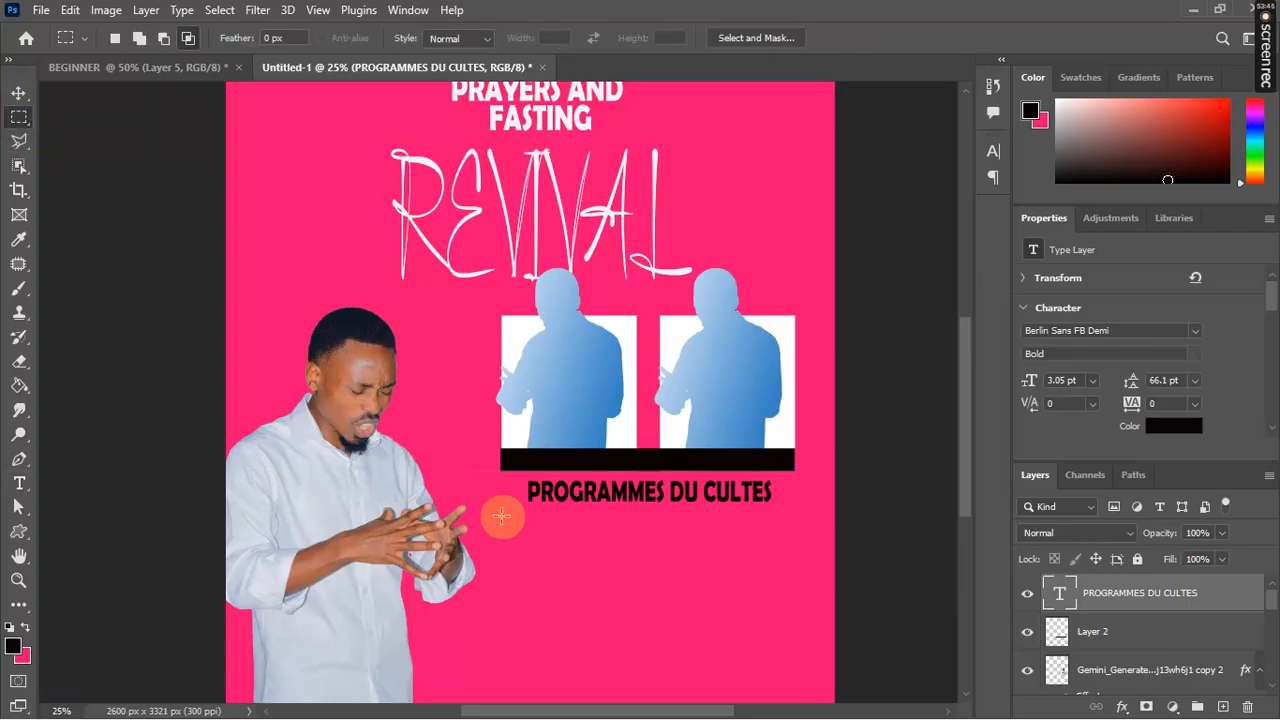
drag(501, 516, 813, 537)
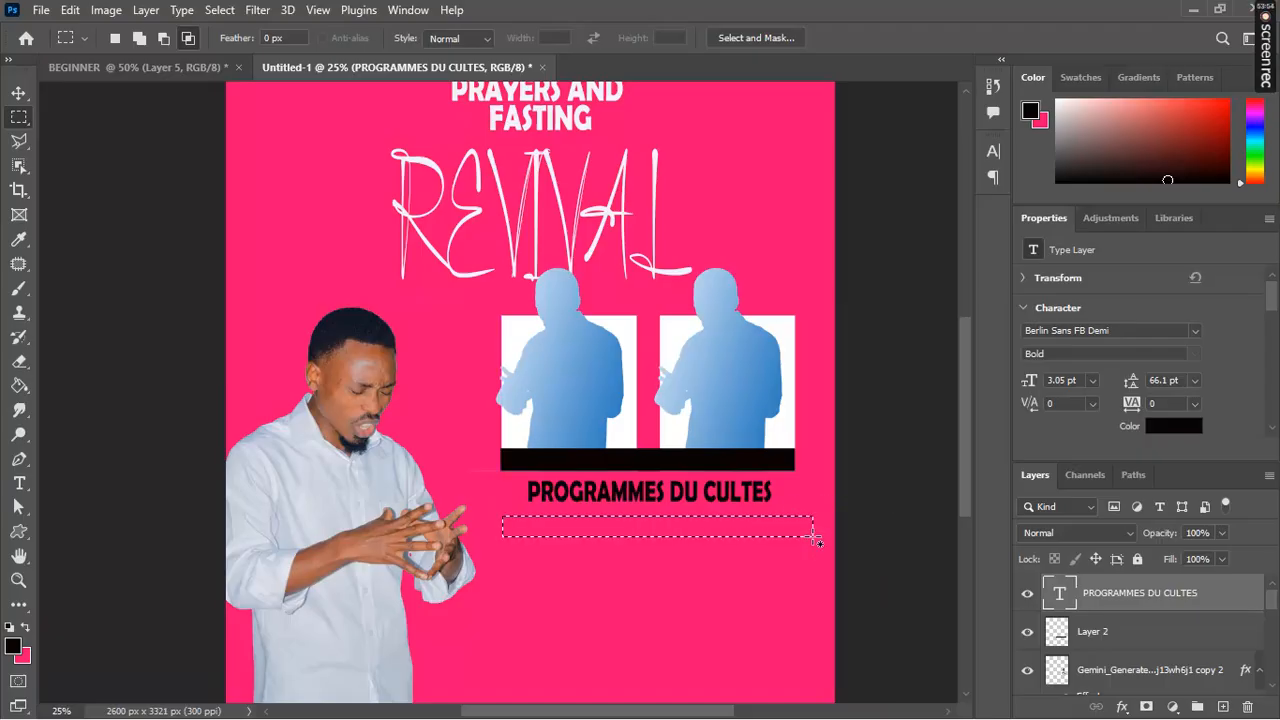
click(1223, 707)
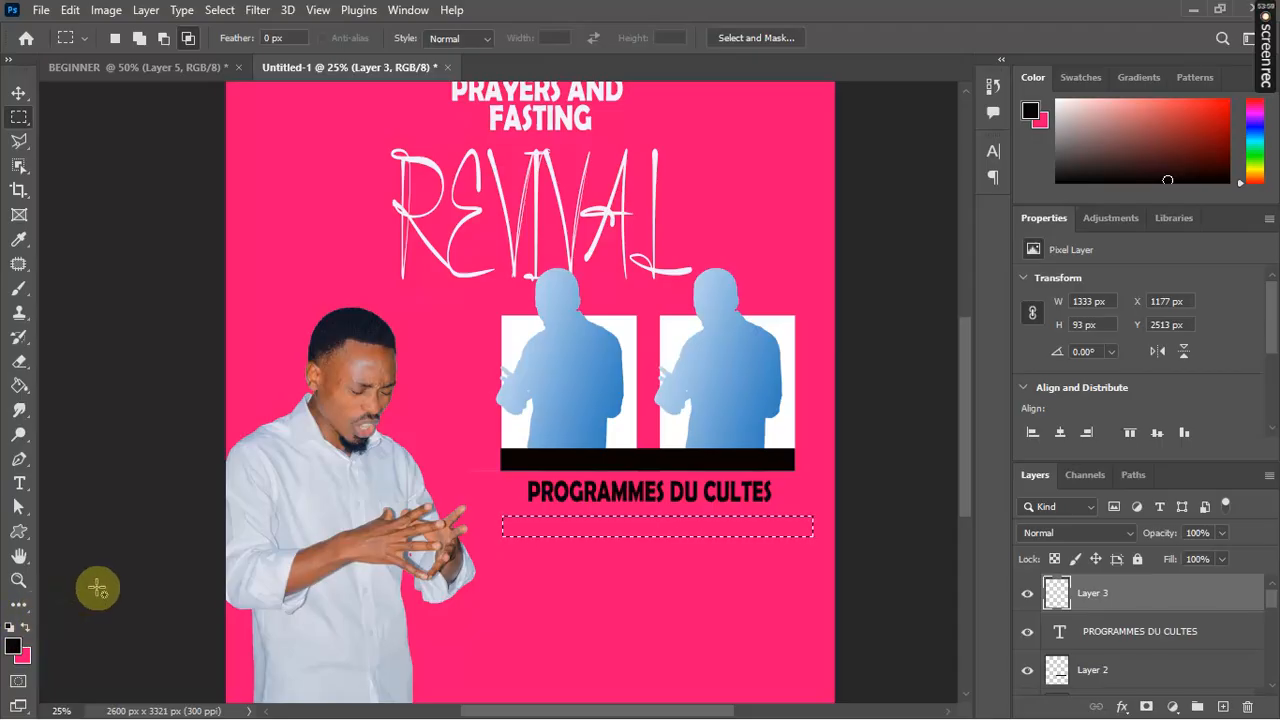
key(g)
click(594, 530)
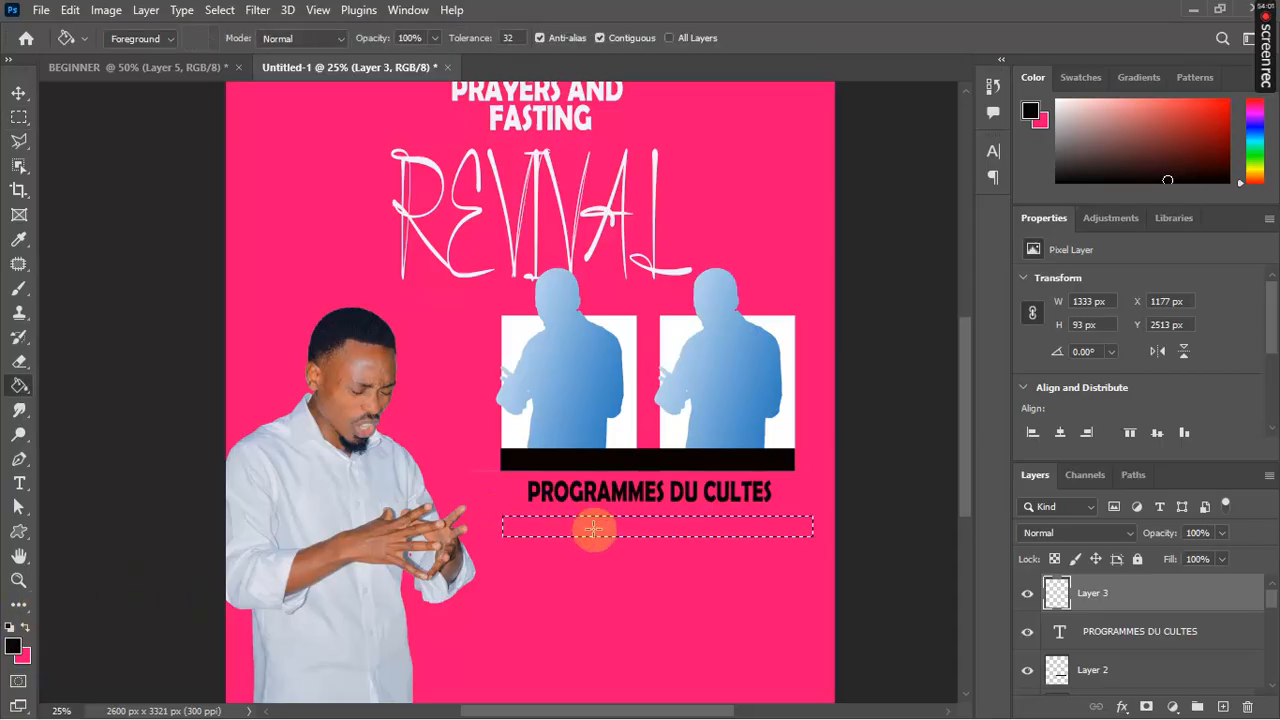
click(593, 529)
key(ctrl+d)
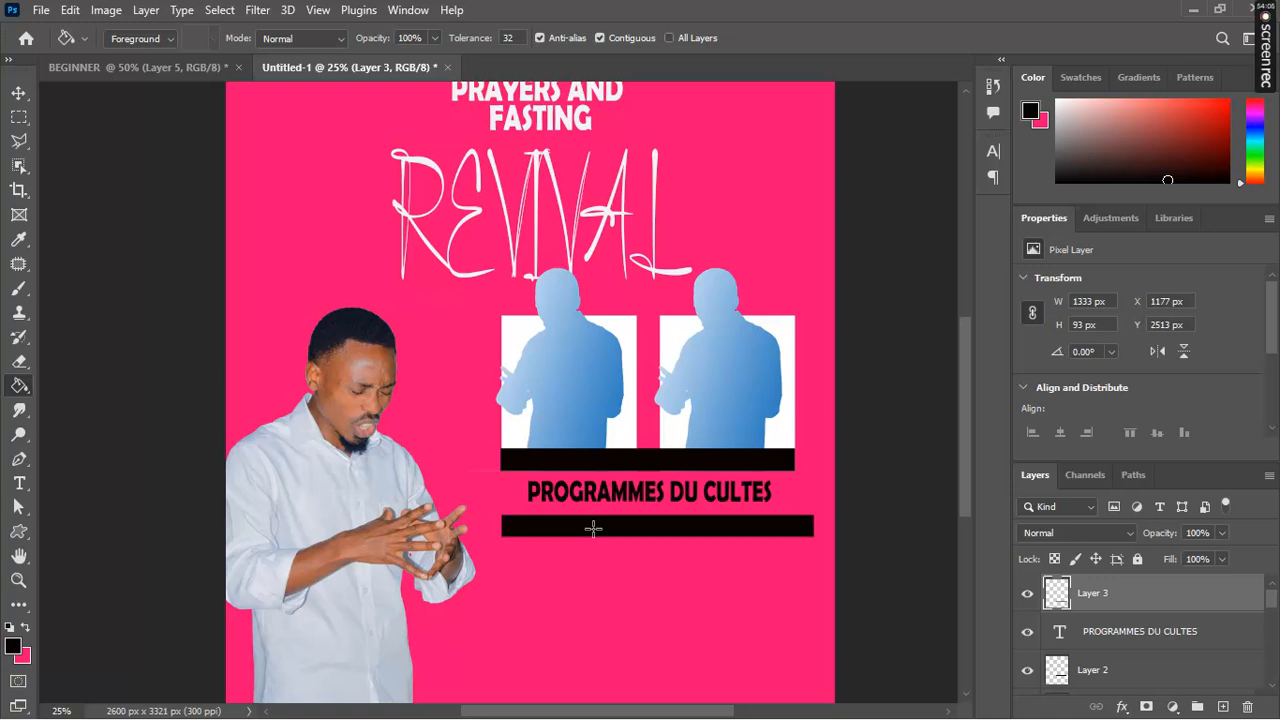
Step: Duplicate the black bar twice to stack three evenly spaced bars beneath the heading
key(ctrl+j)
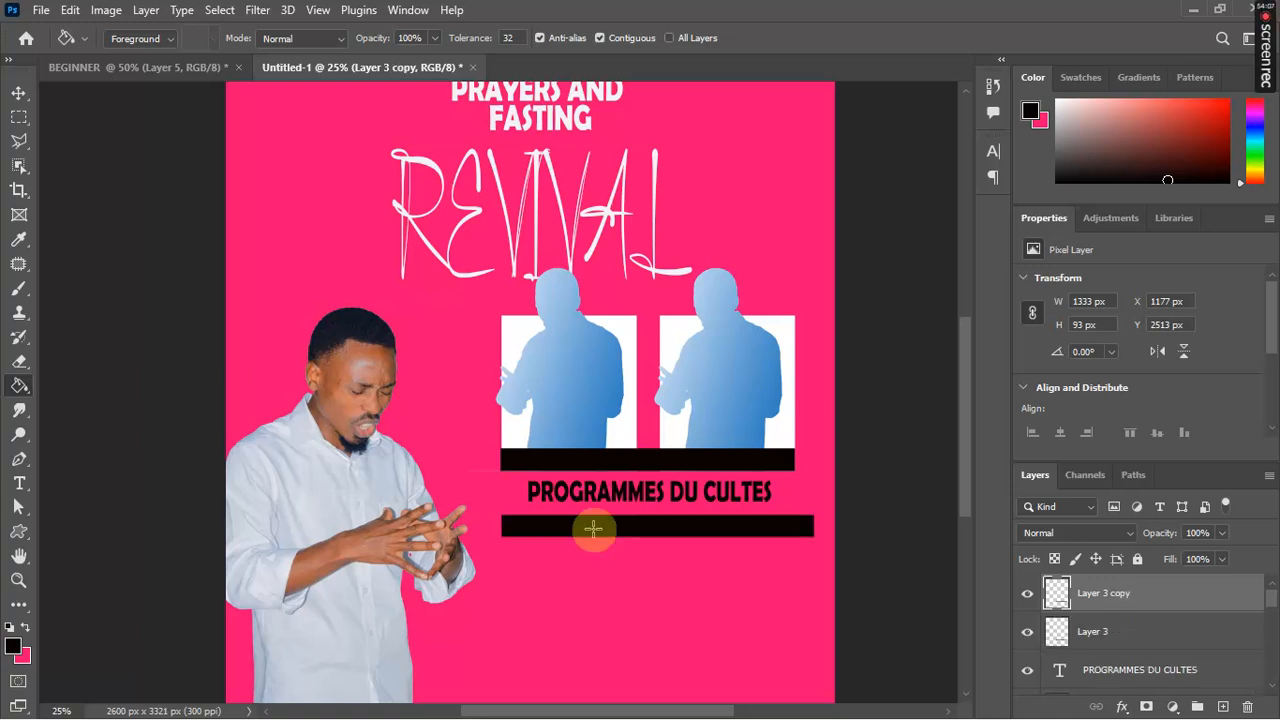
key(v)
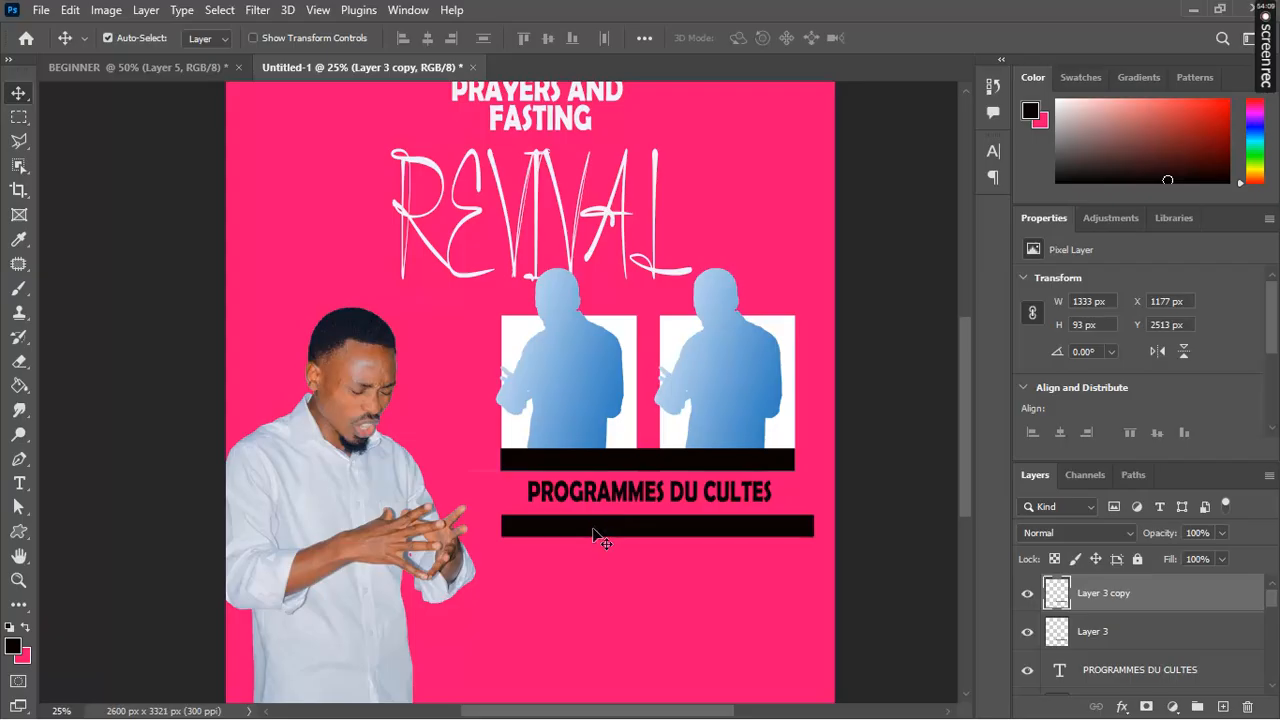
drag(592, 527, 592, 561)
alt+click(592, 563)
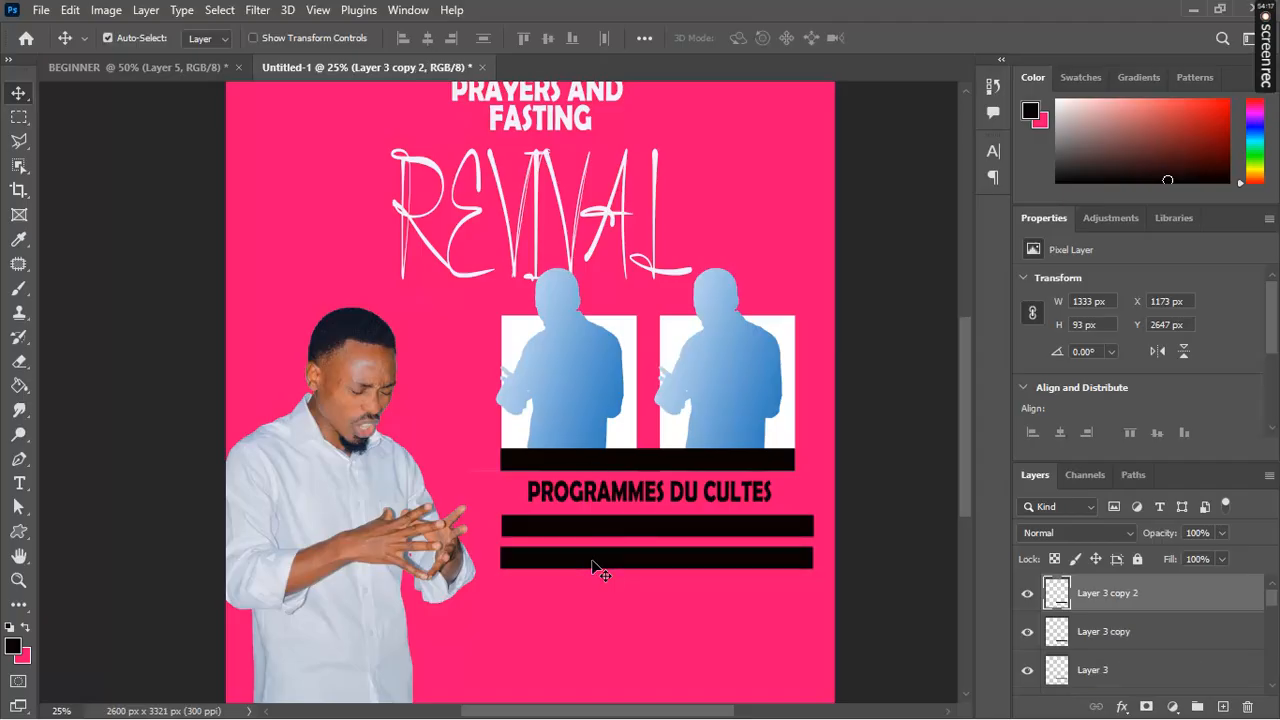
drag(592, 567, 590, 595)
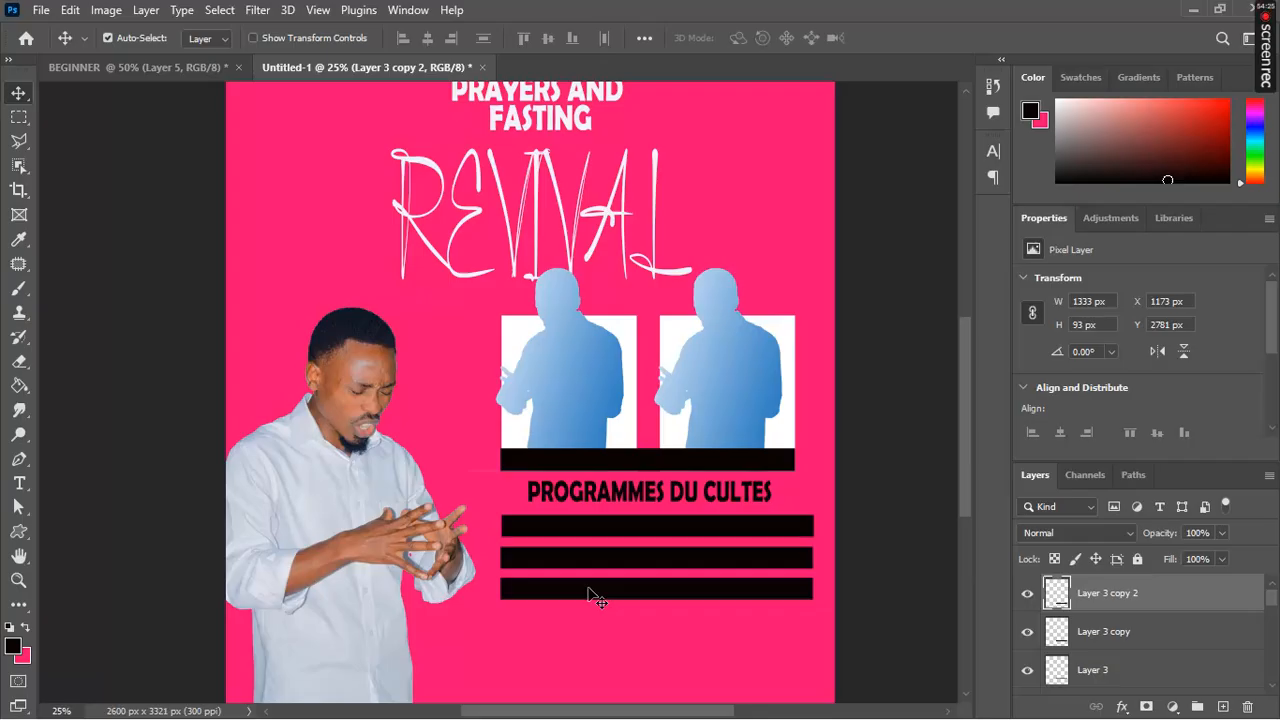
click(716, 543)
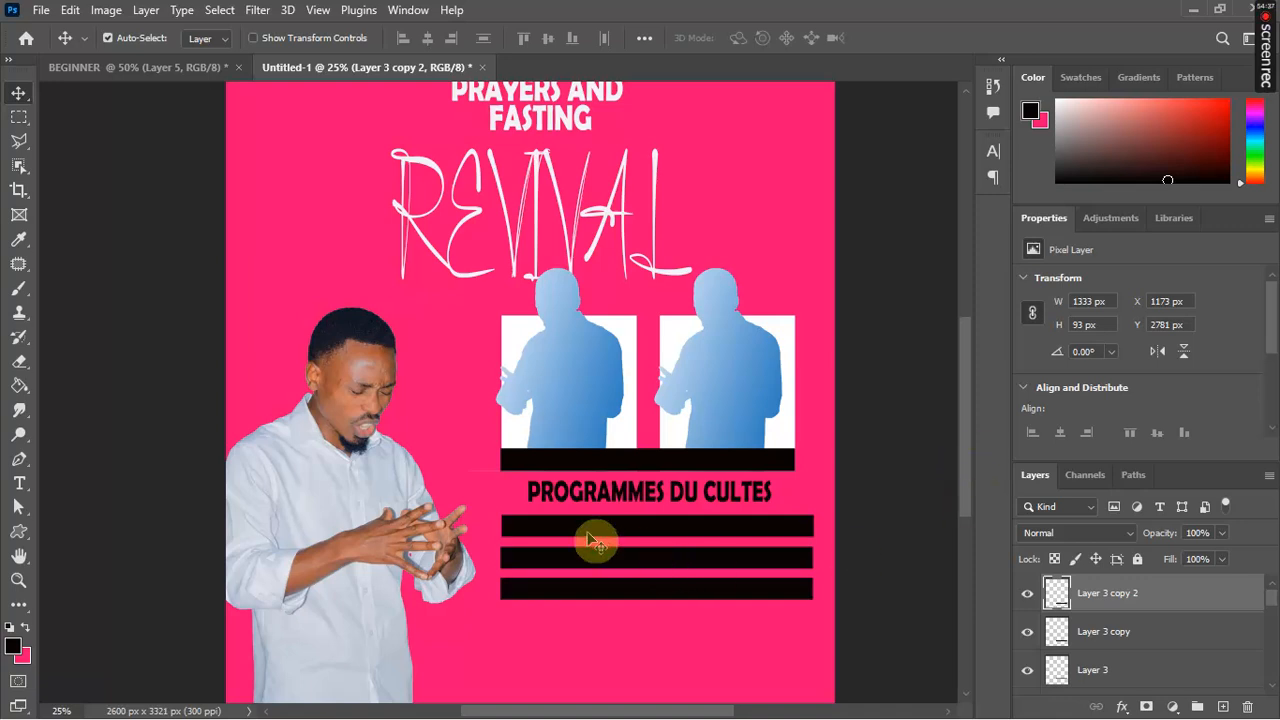
Step: Sample the silhouettes' blue as foreground colour and fill the top bar with it
click(13, 648)
click(592, 394)
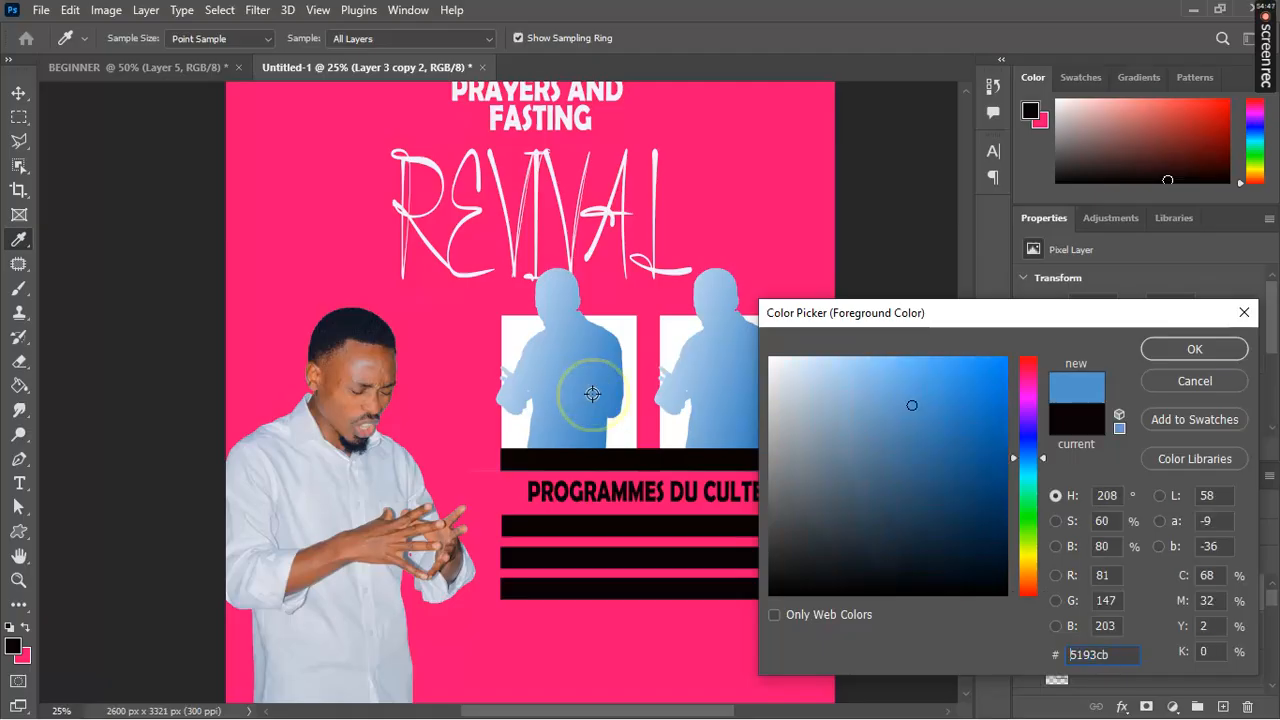
key(Return)
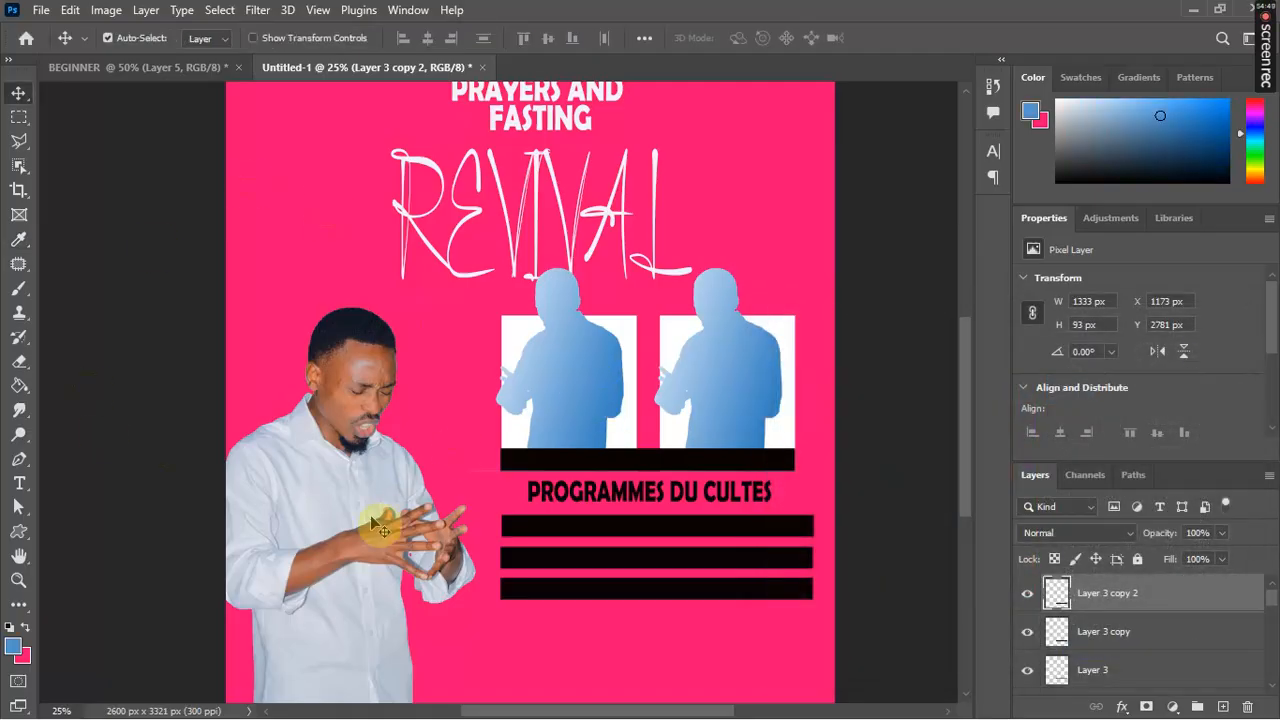
click(18, 386)
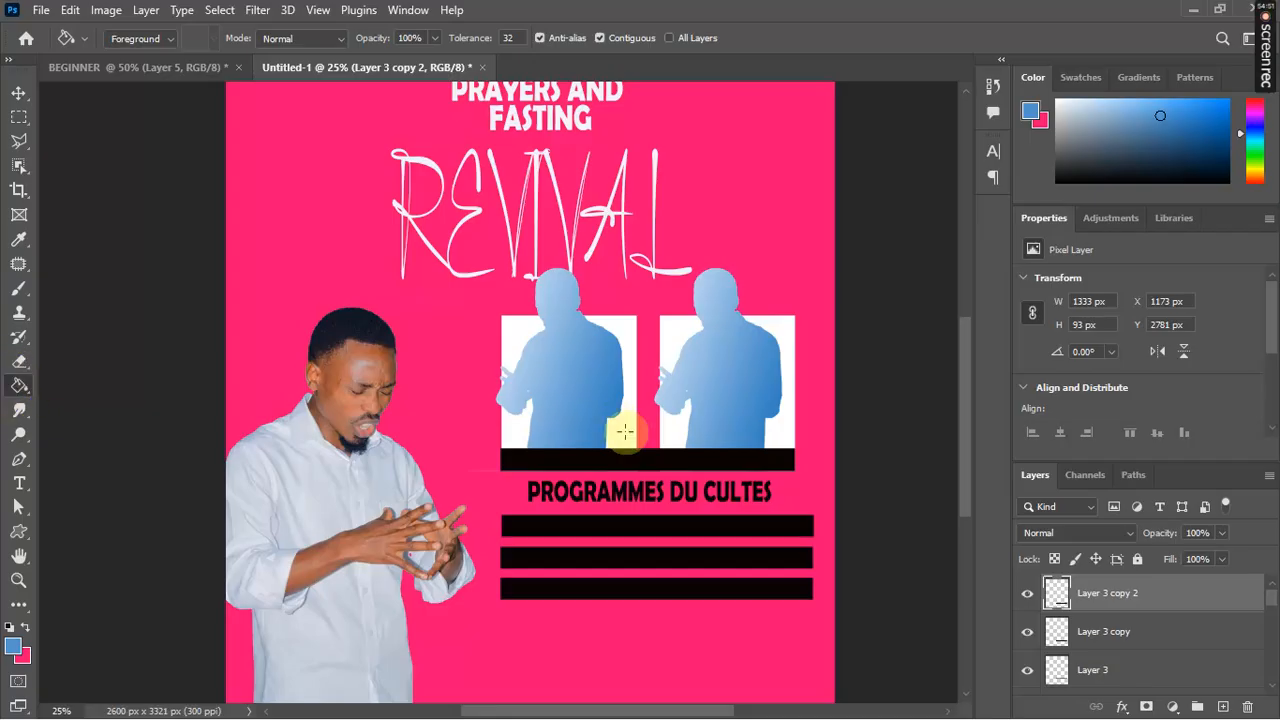
click(691, 520)
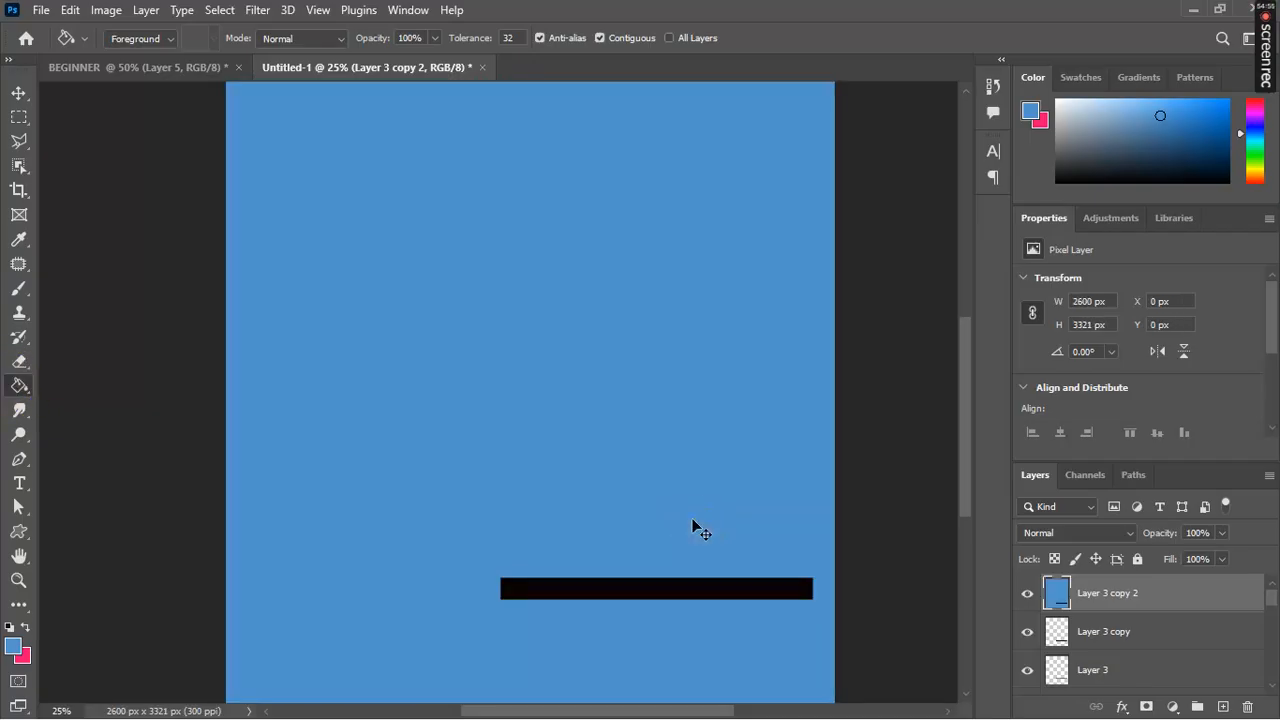
key(ctrl+z)
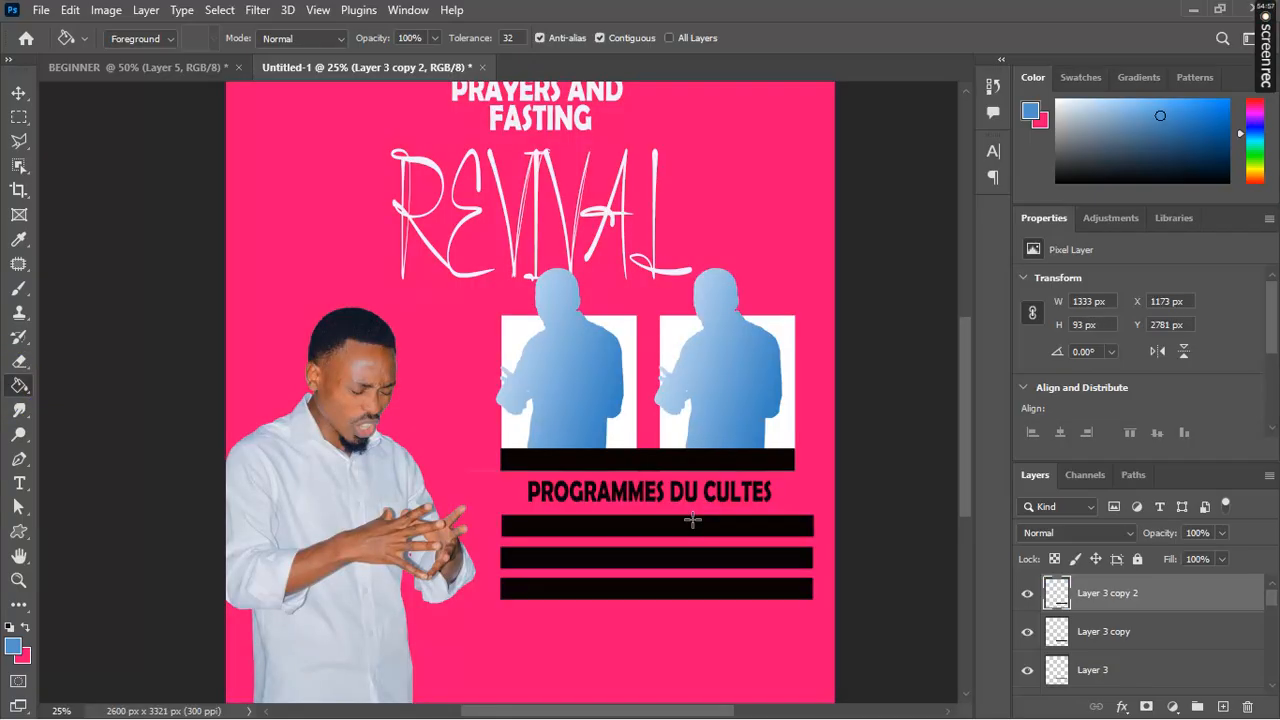
key(v)
click(700, 528)
click(698, 529)
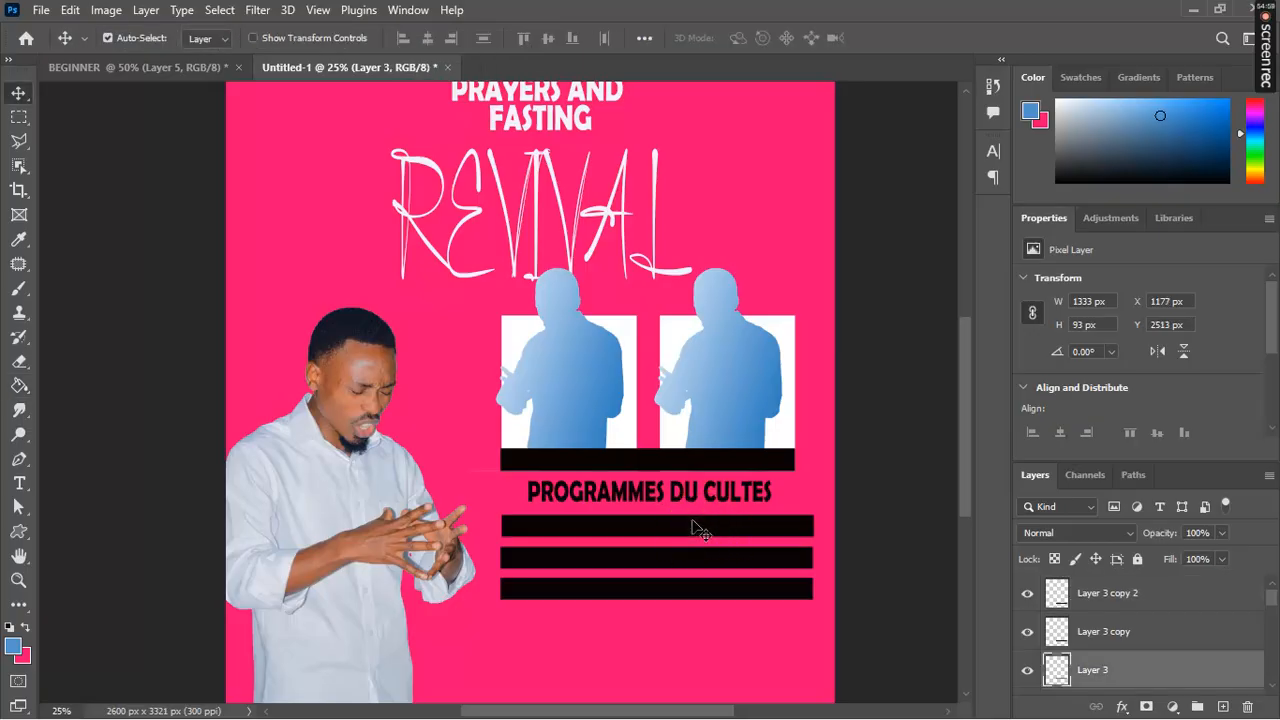
key(g)
click(692, 525)
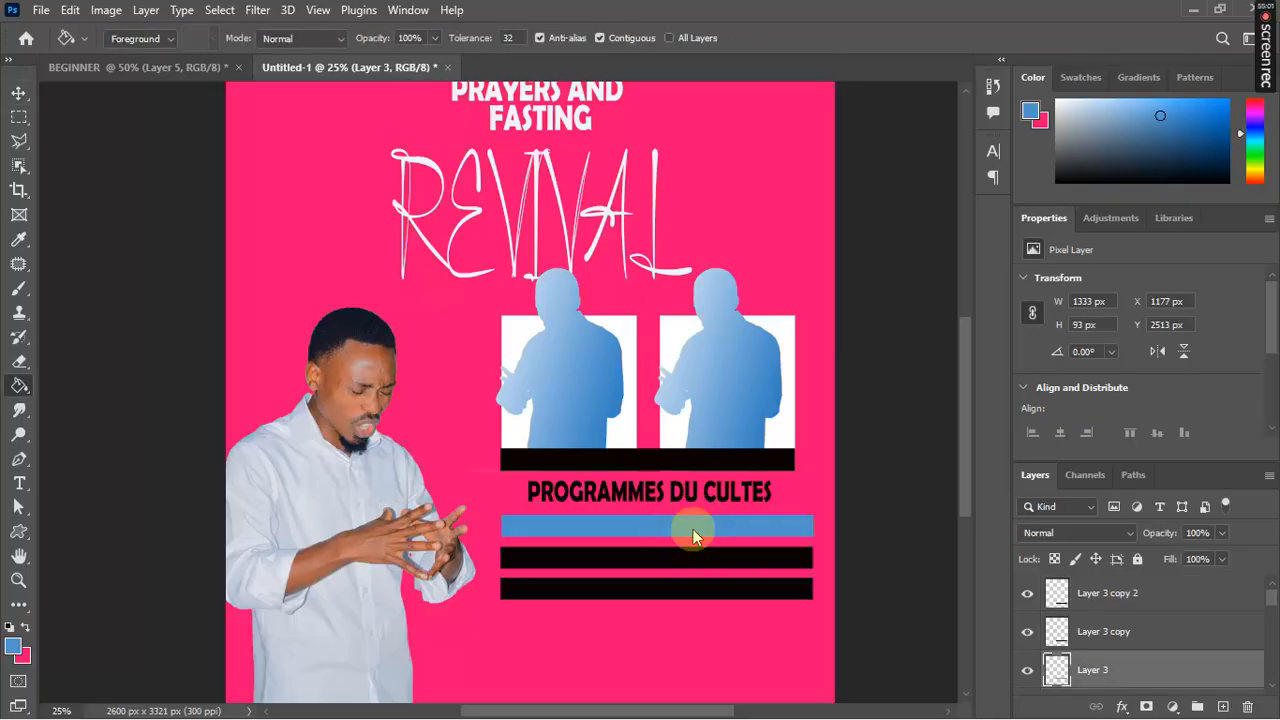
click(693, 530)
Step: Fill the middle and bottom bars with the same blue, selecting each bar's layer first
key(v)
click(704, 564)
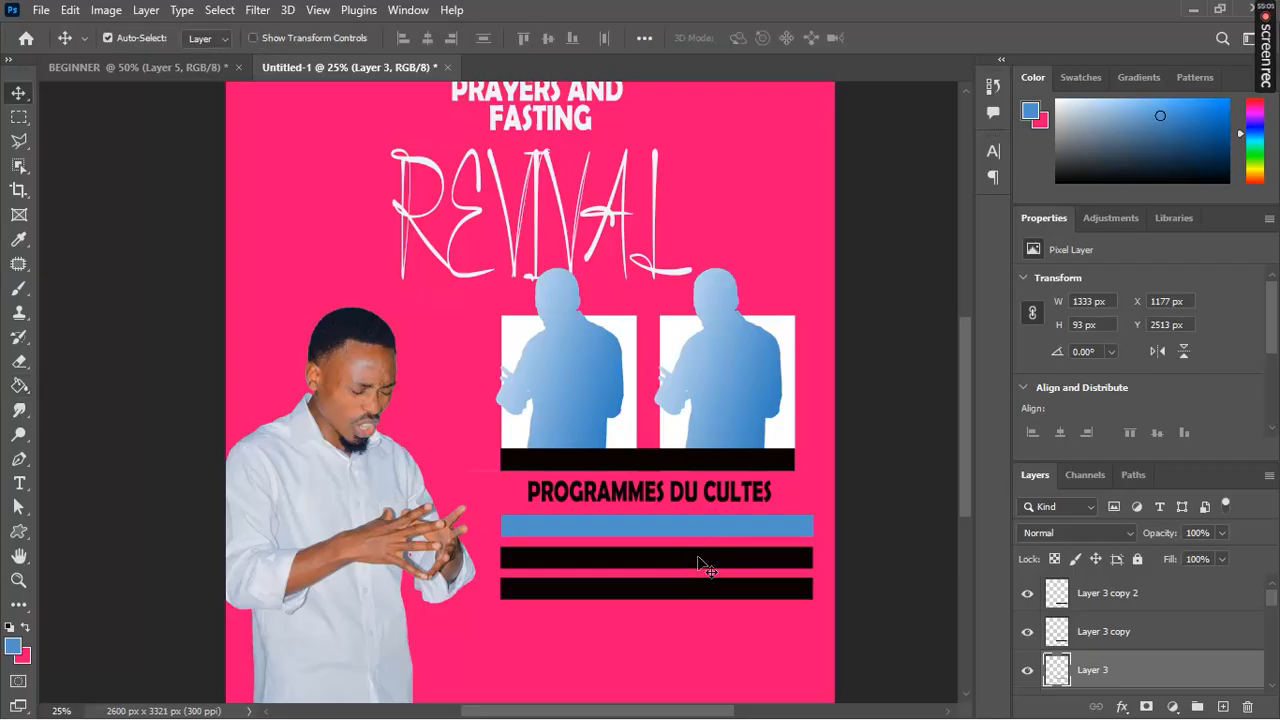
key(g)
click(698, 557)
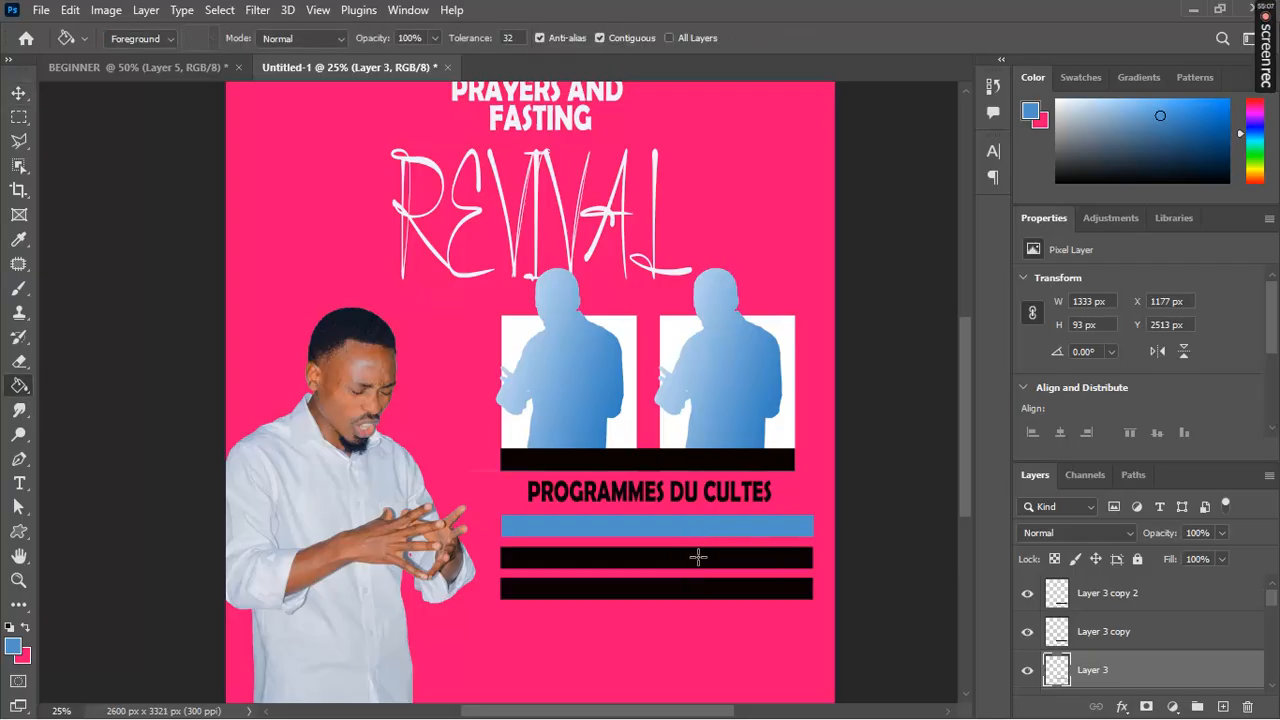
click(698, 557)
click(698, 561)
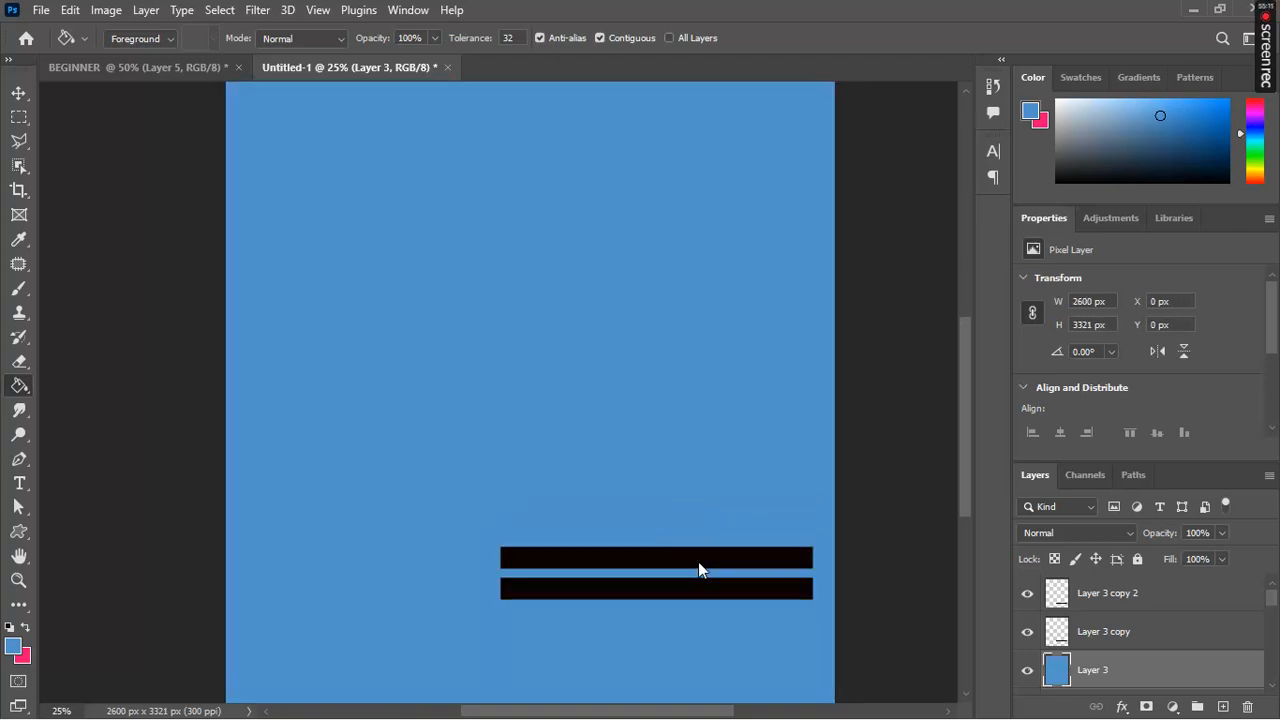
key(ctrl+z)
key(v)
click(698, 563)
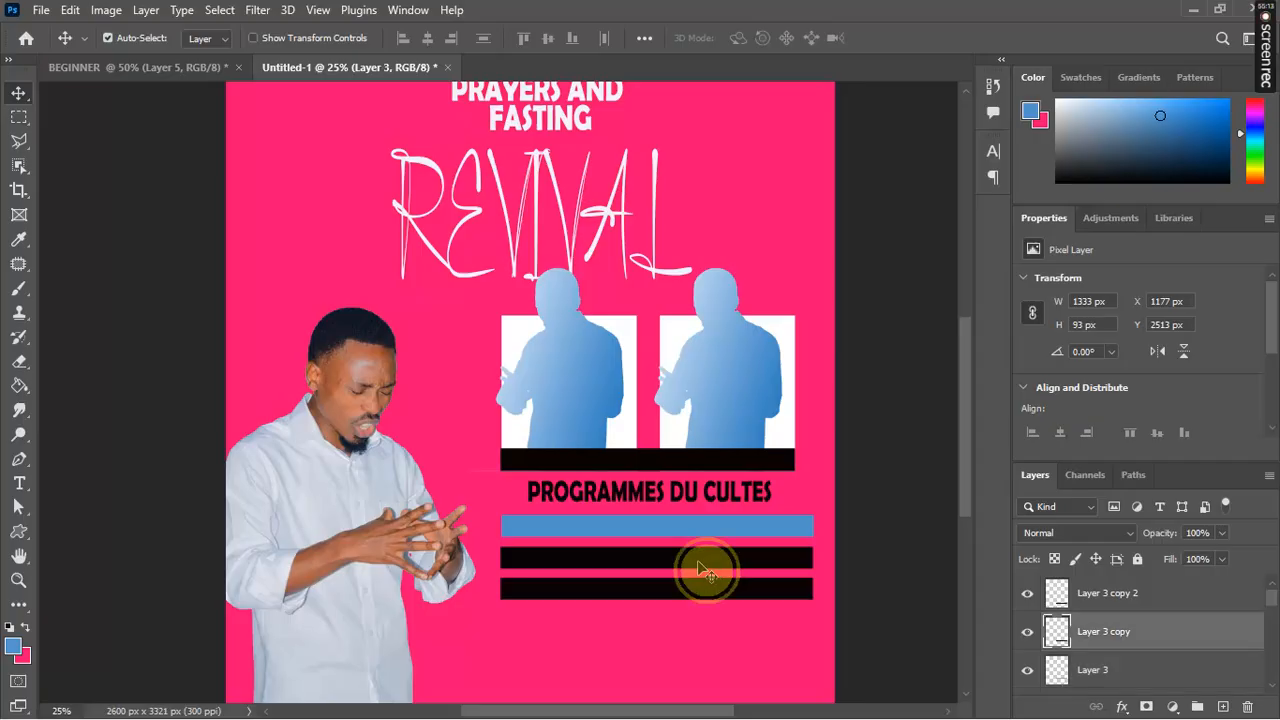
key(g)
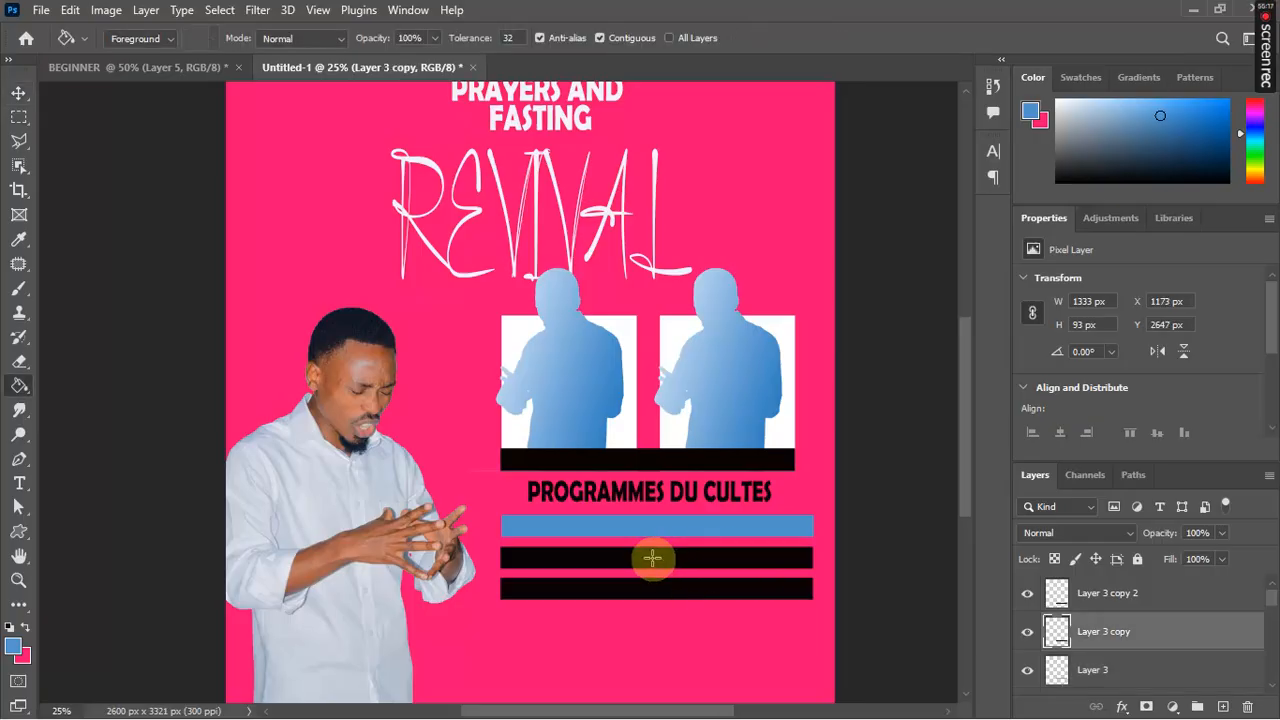
click(652, 558)
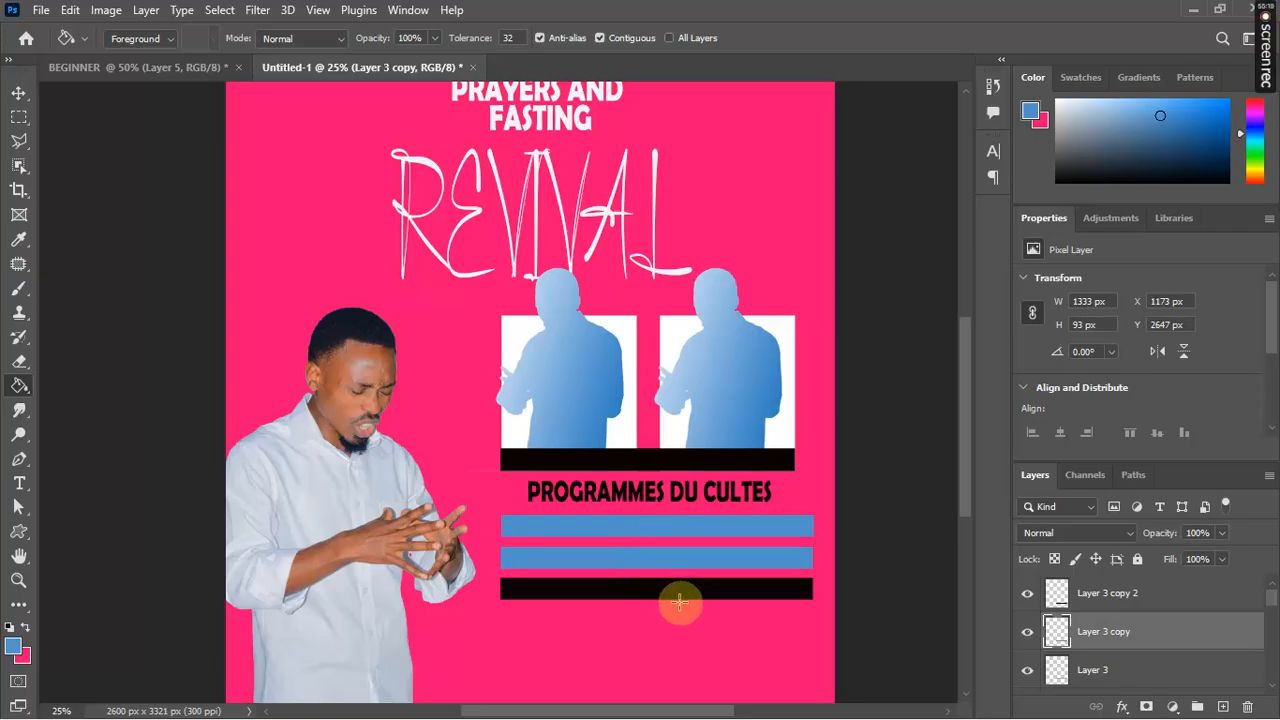
key(v)
click(678, 599)
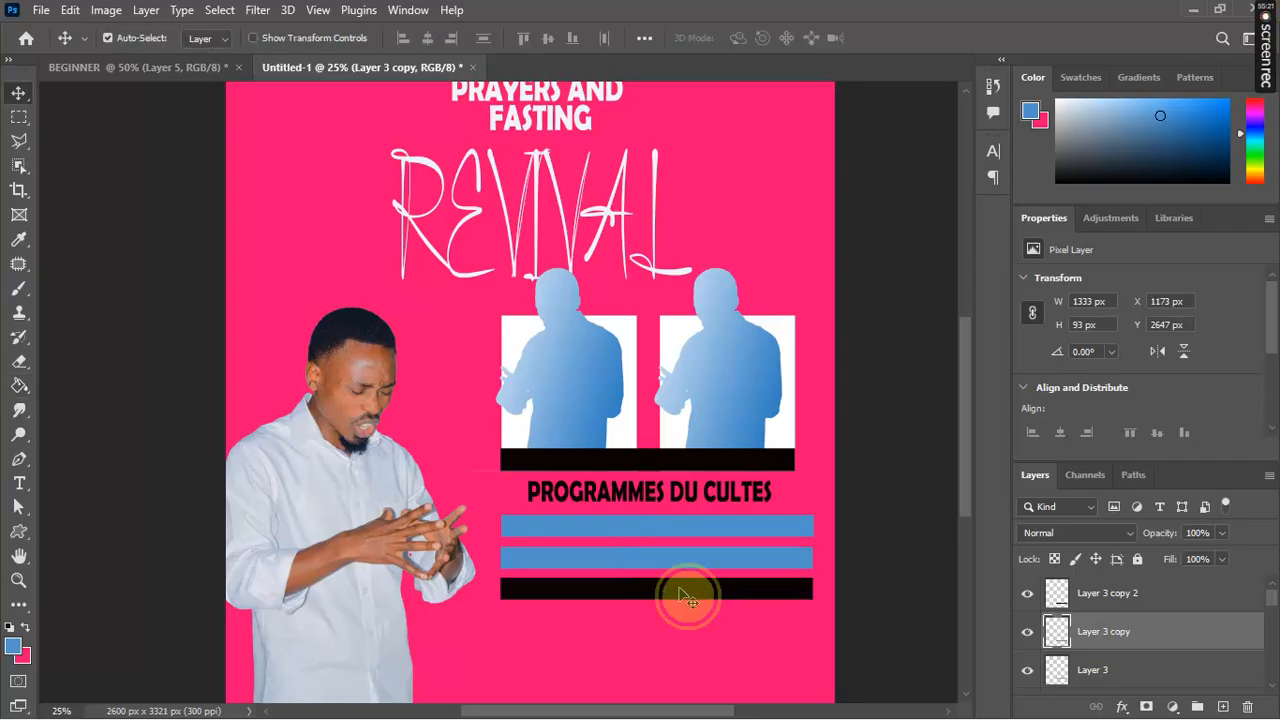
key(g)
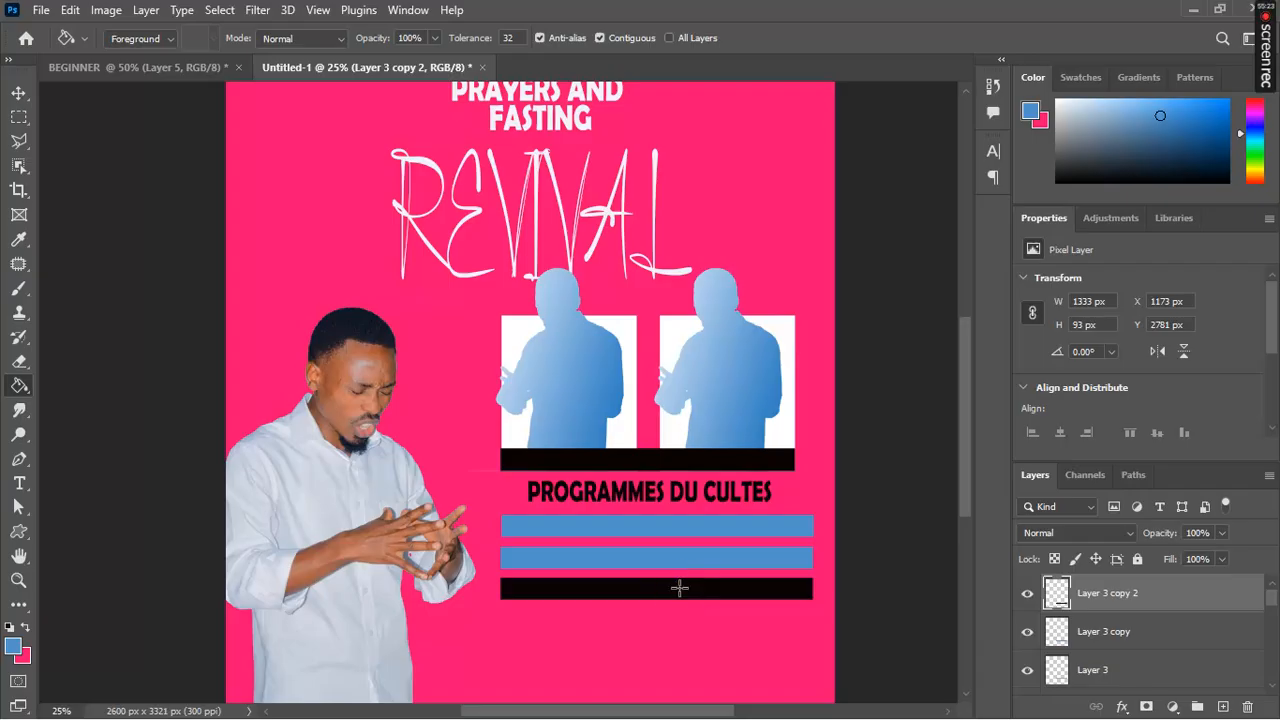
click(663, 594)
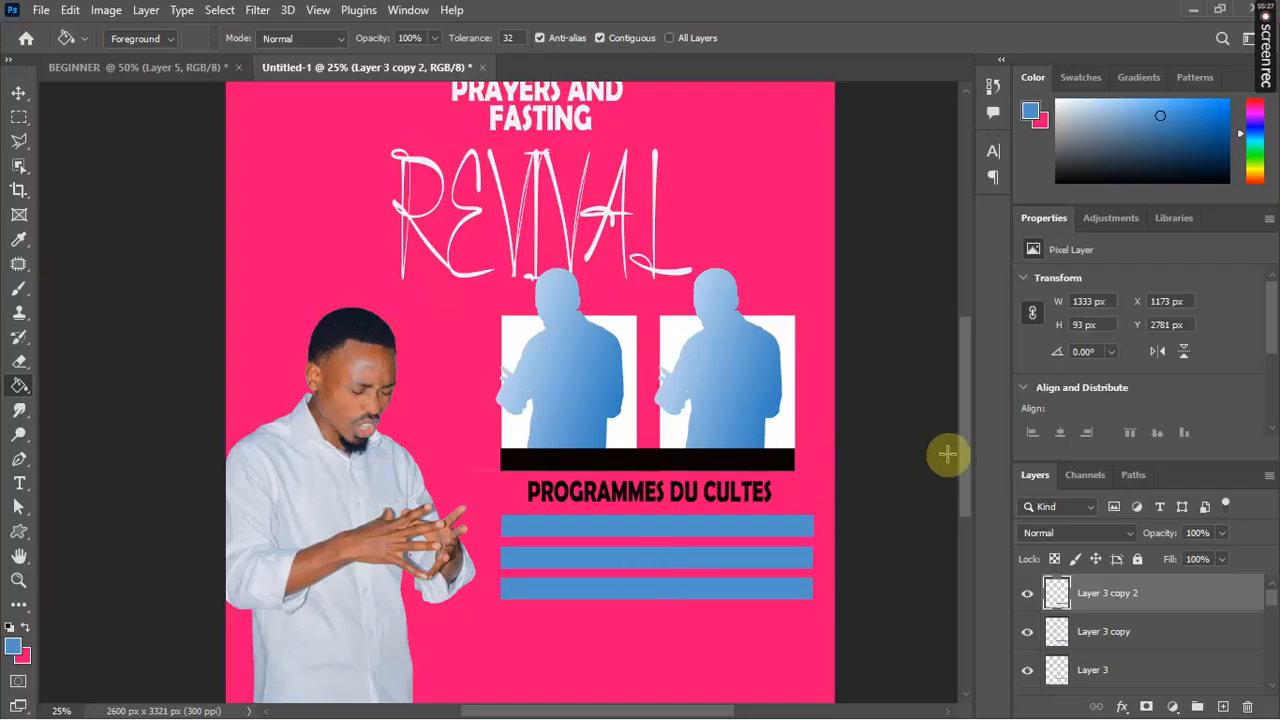
Step: Select a full-width strip along the poster's bottom edge on a new layer and fill it black
mouse_move(961, 458)
mouse_down()
mouse_move(960, 417)
mouse_move(967, 481)
mouse_up()
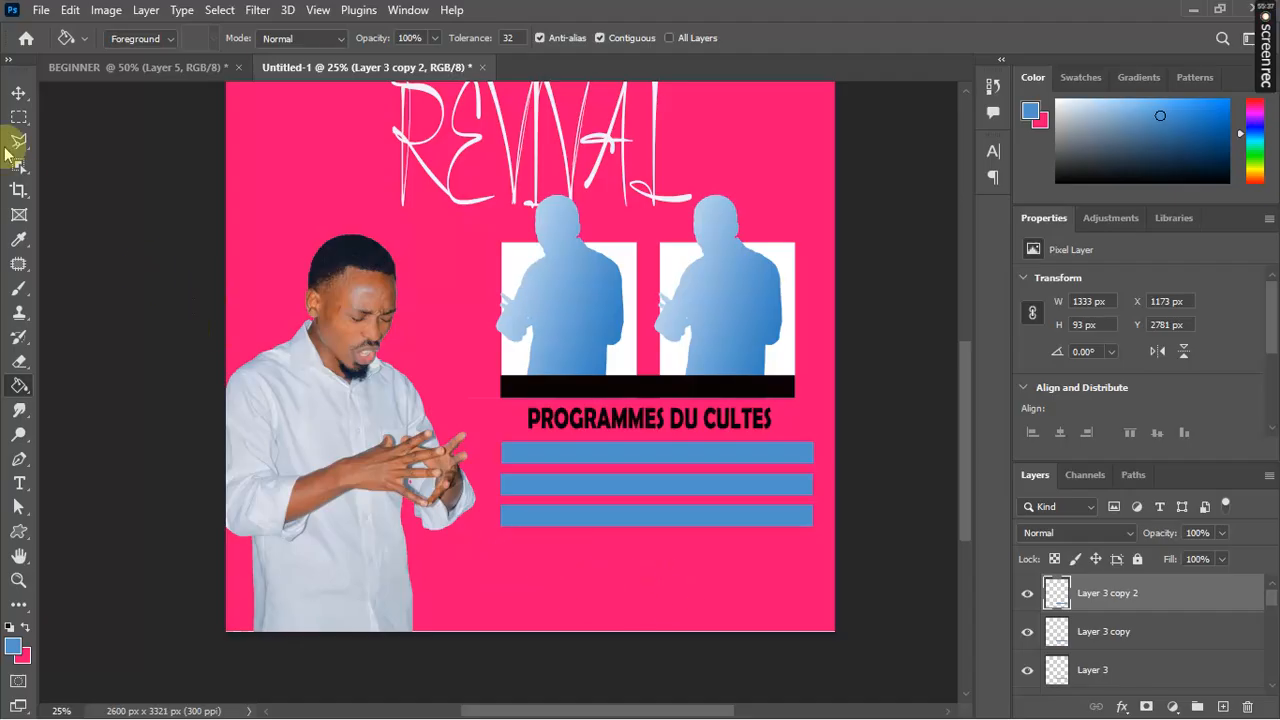
click(18, 117)
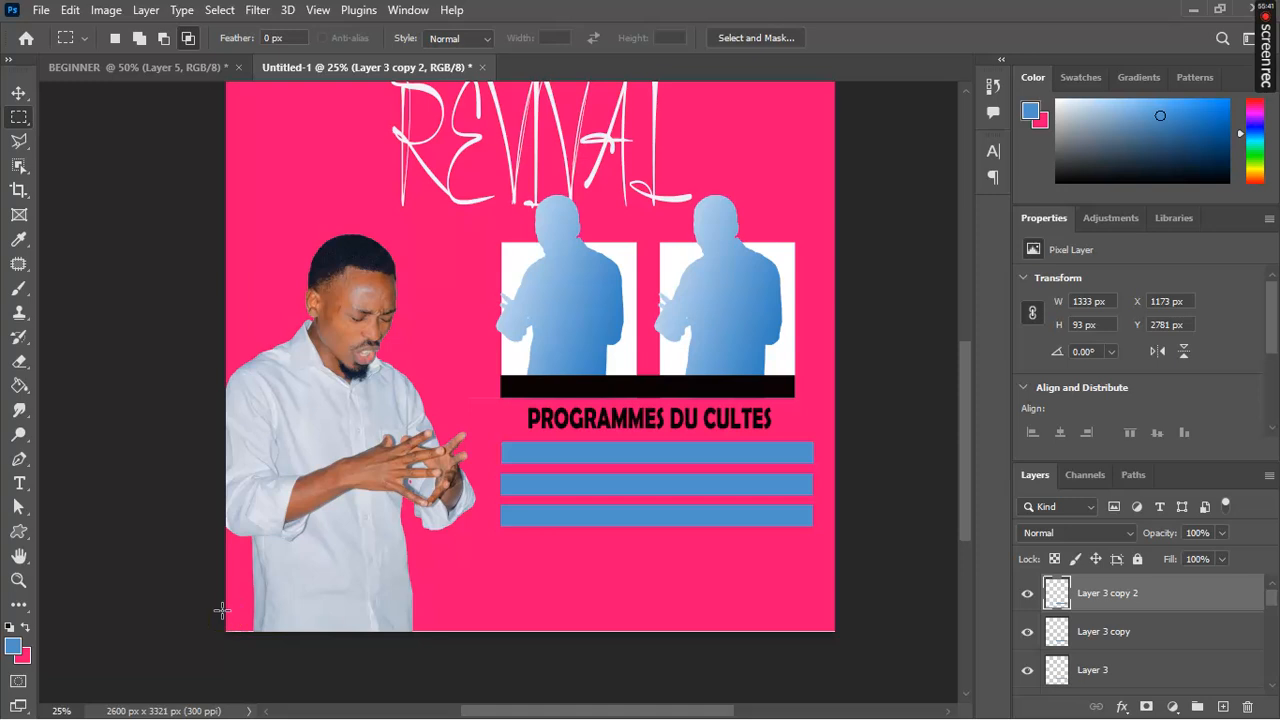
drag(222, 606, 835, 633)
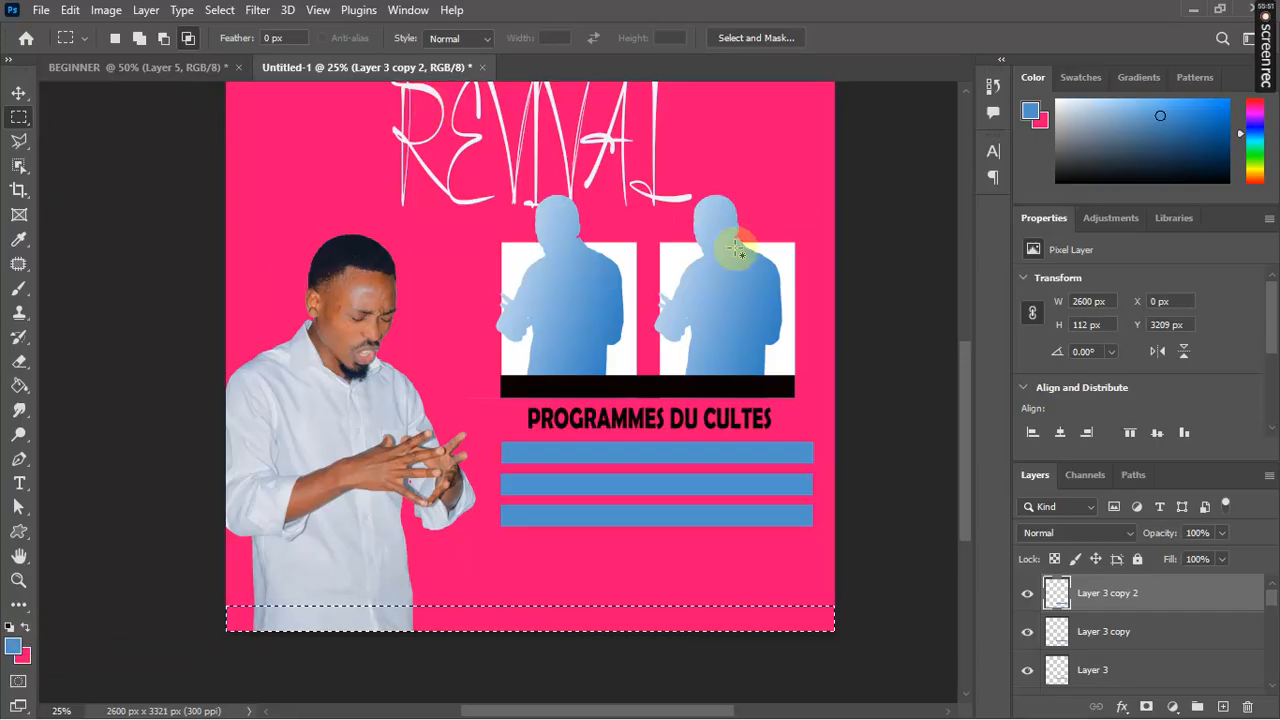
click(19, 386)
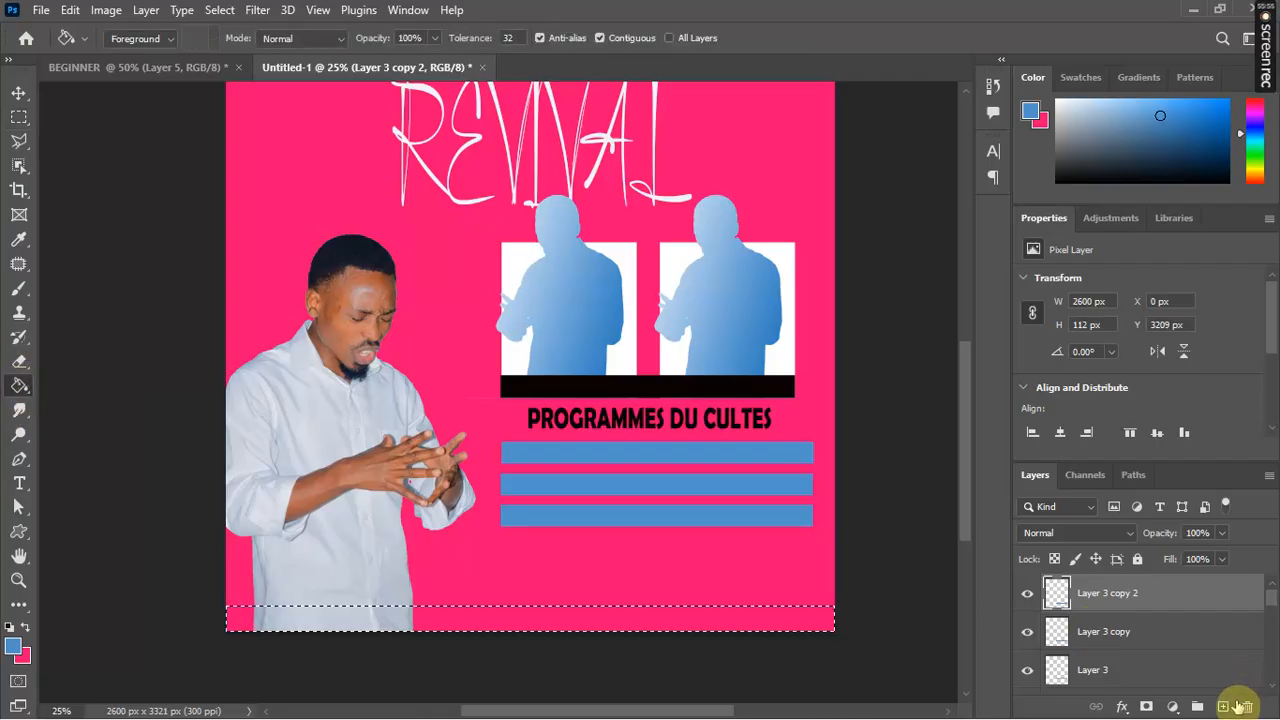
click(1223, 707)
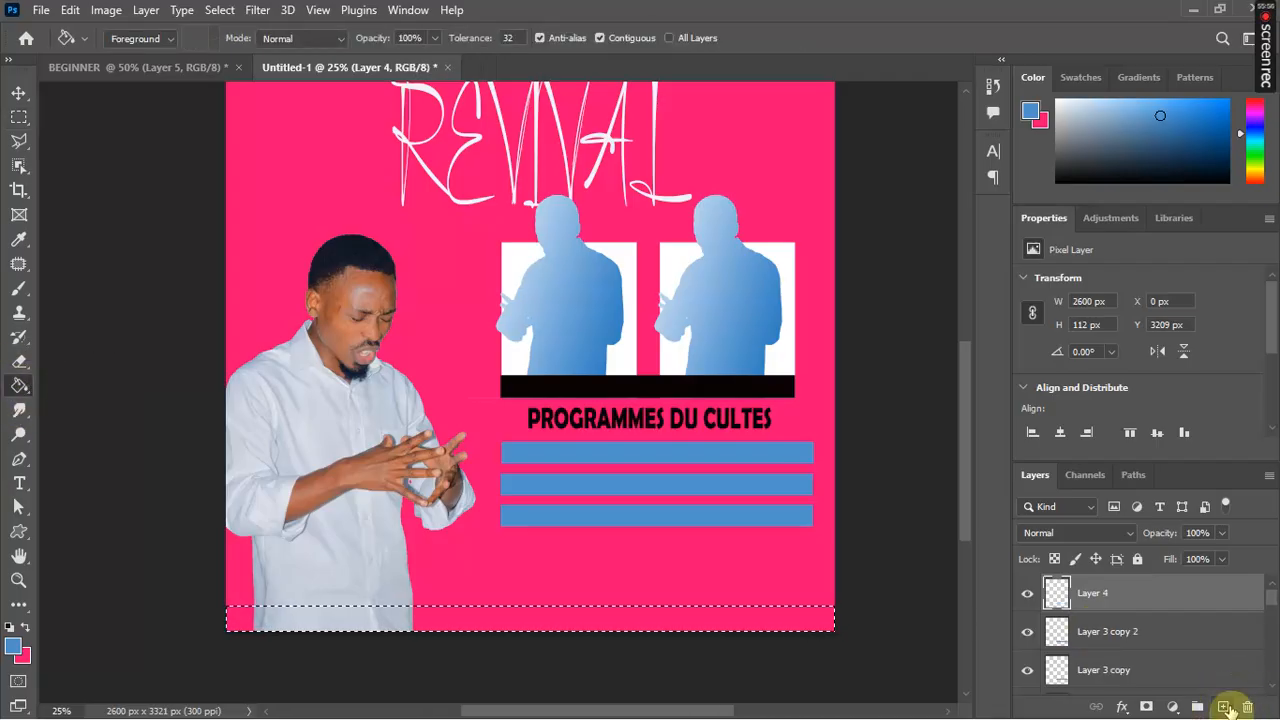
click(611, 620)
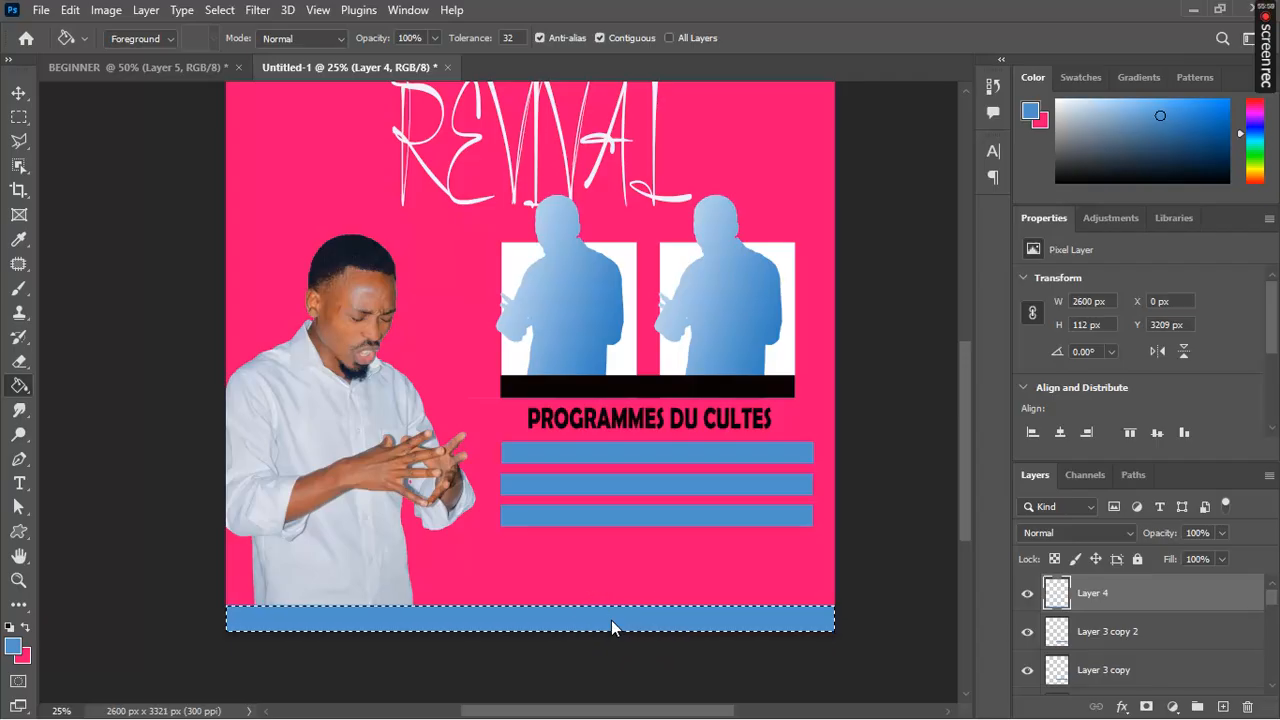
click(11, 628)
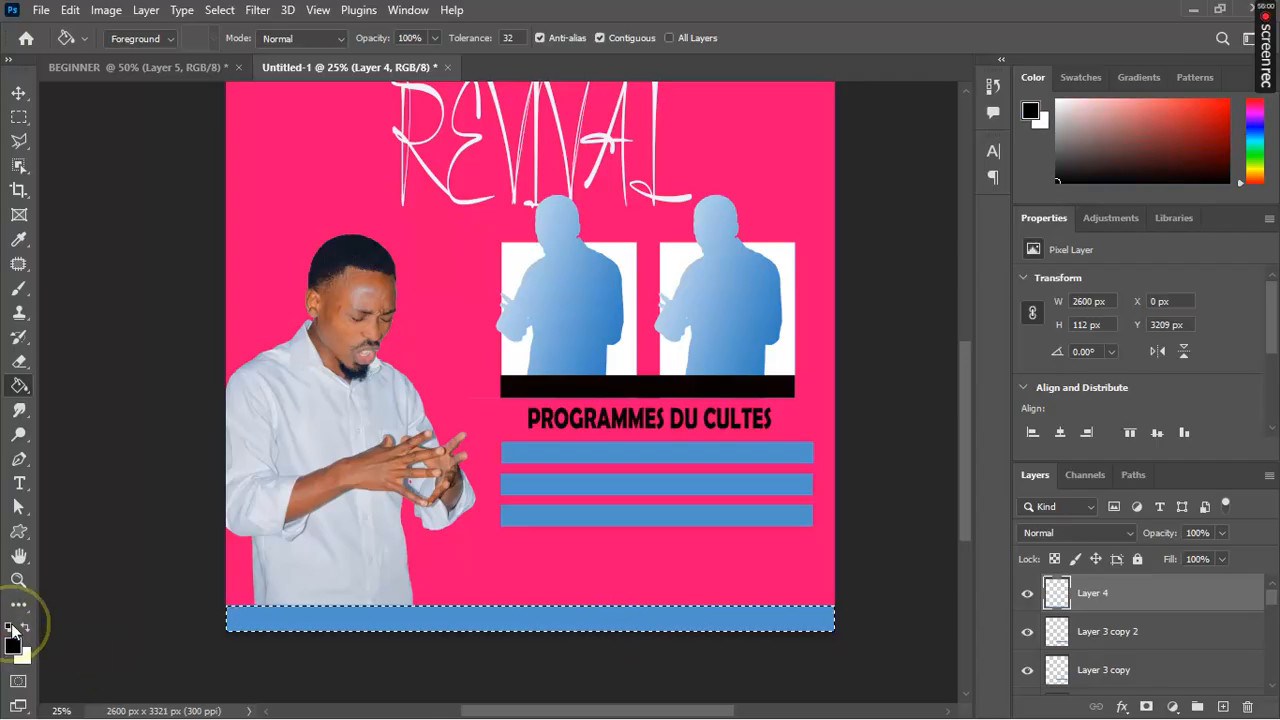
click(459, 620)
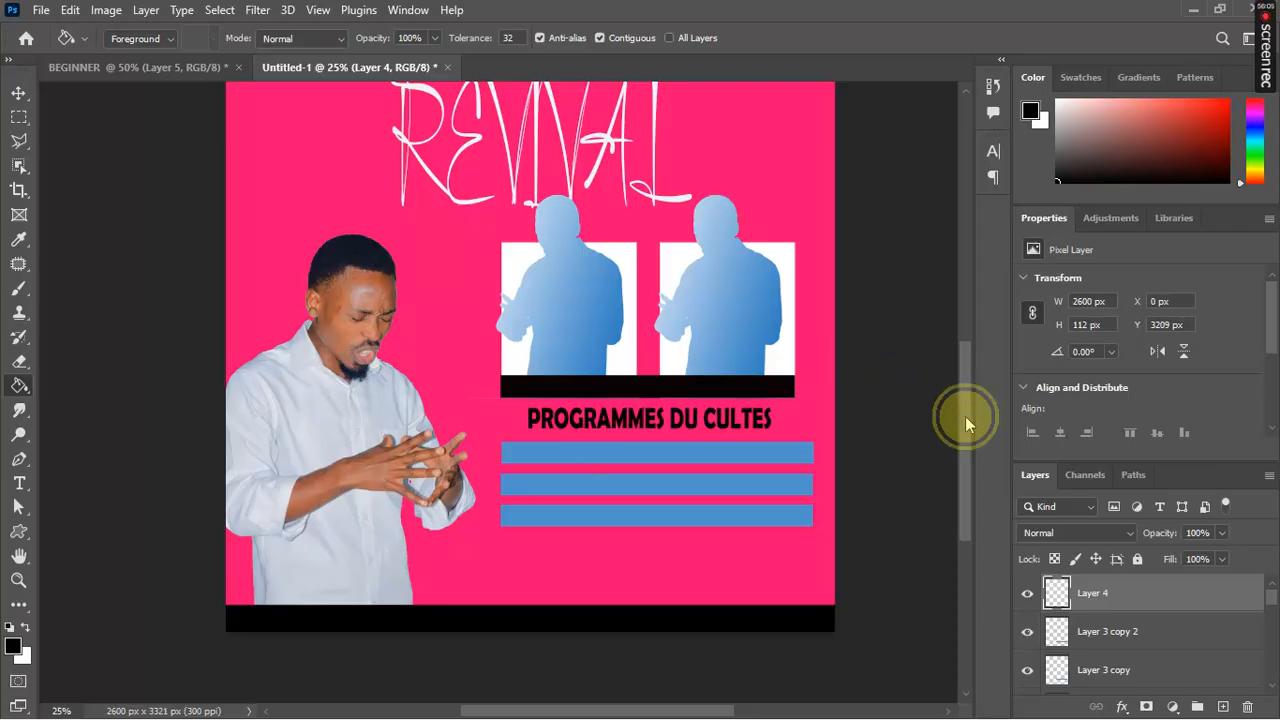
drag(964, 417, 918, 318)
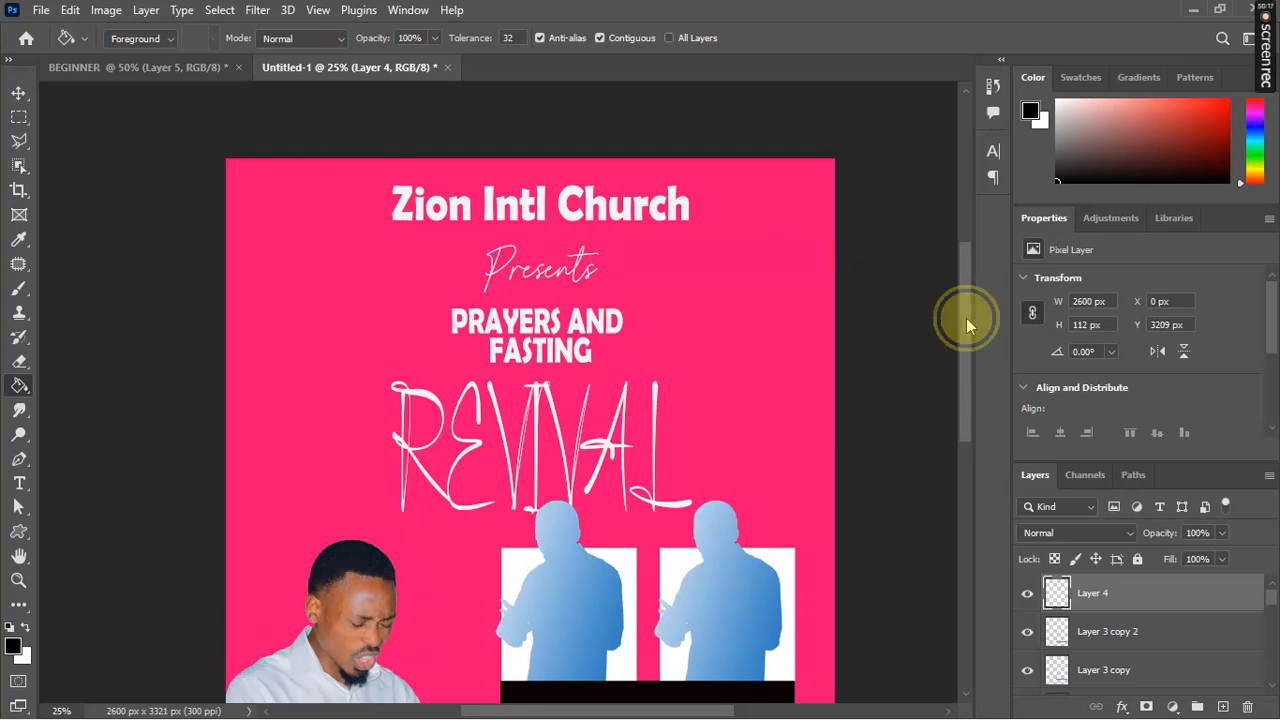
Step: Select the pink background Layer 0 by clicking it with the Move tool
drag(966, 318, 968, 433)
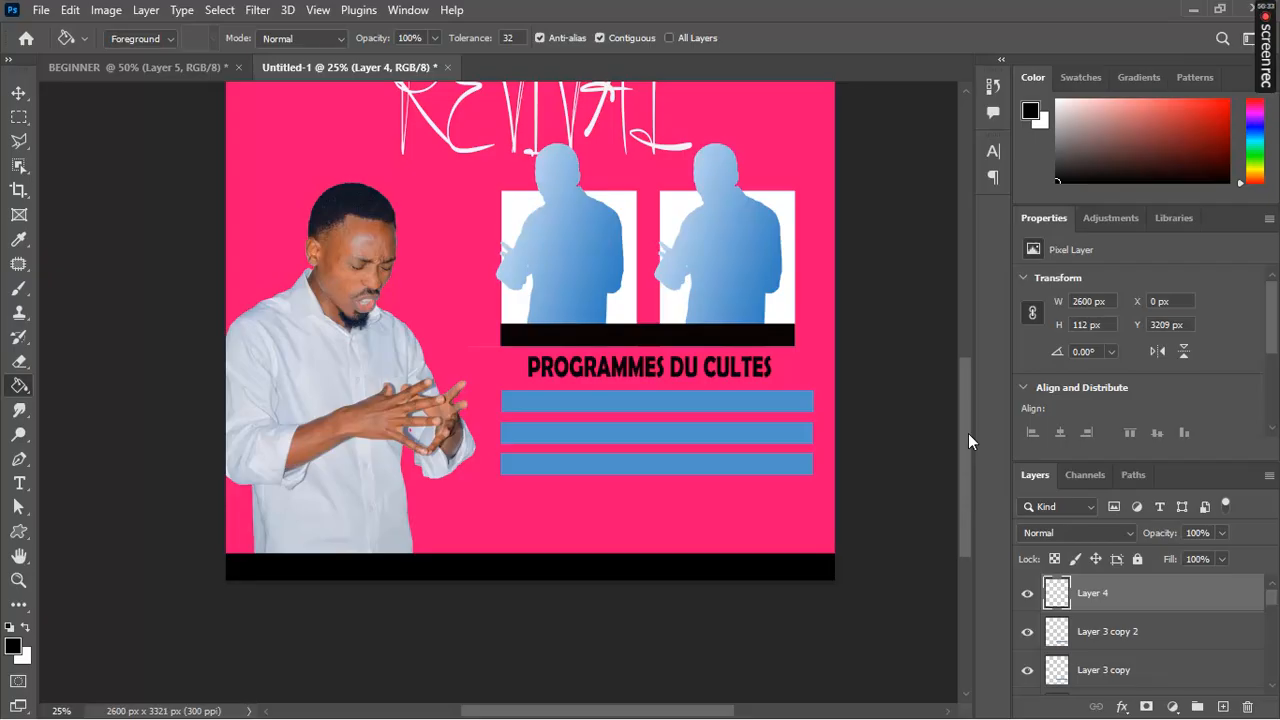
drag(968, 434, 959, 341)
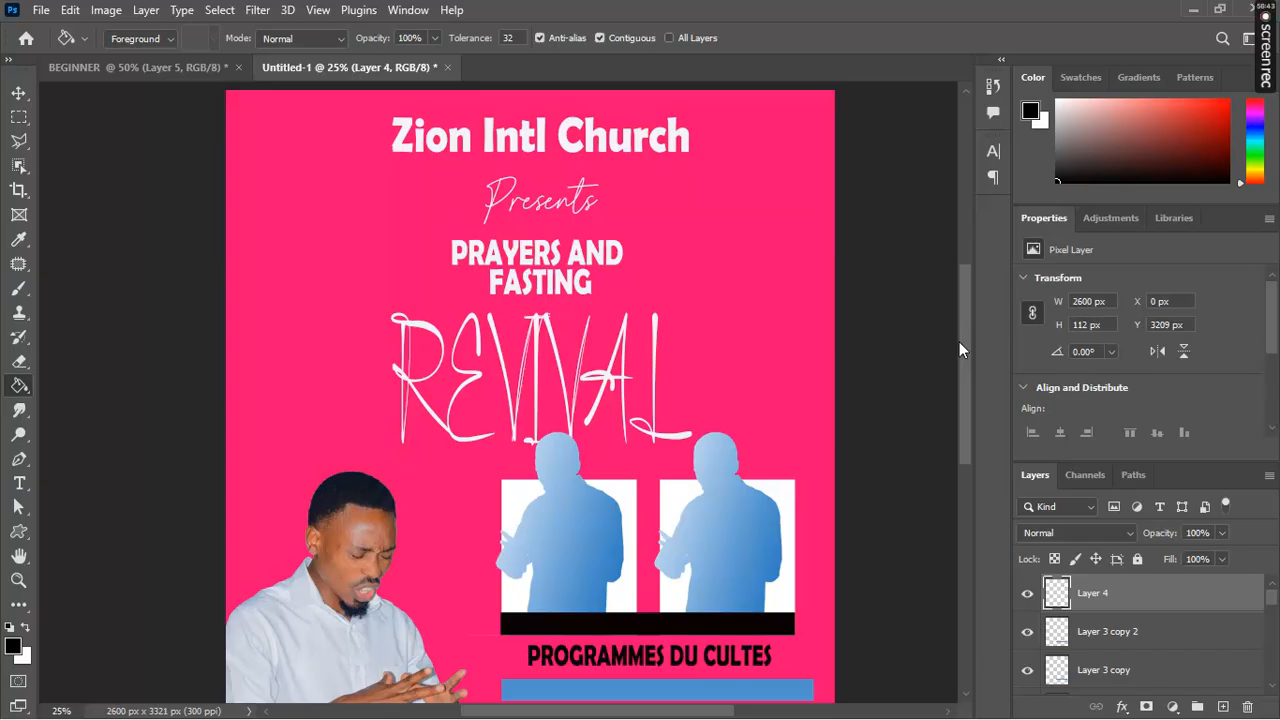
key(v)
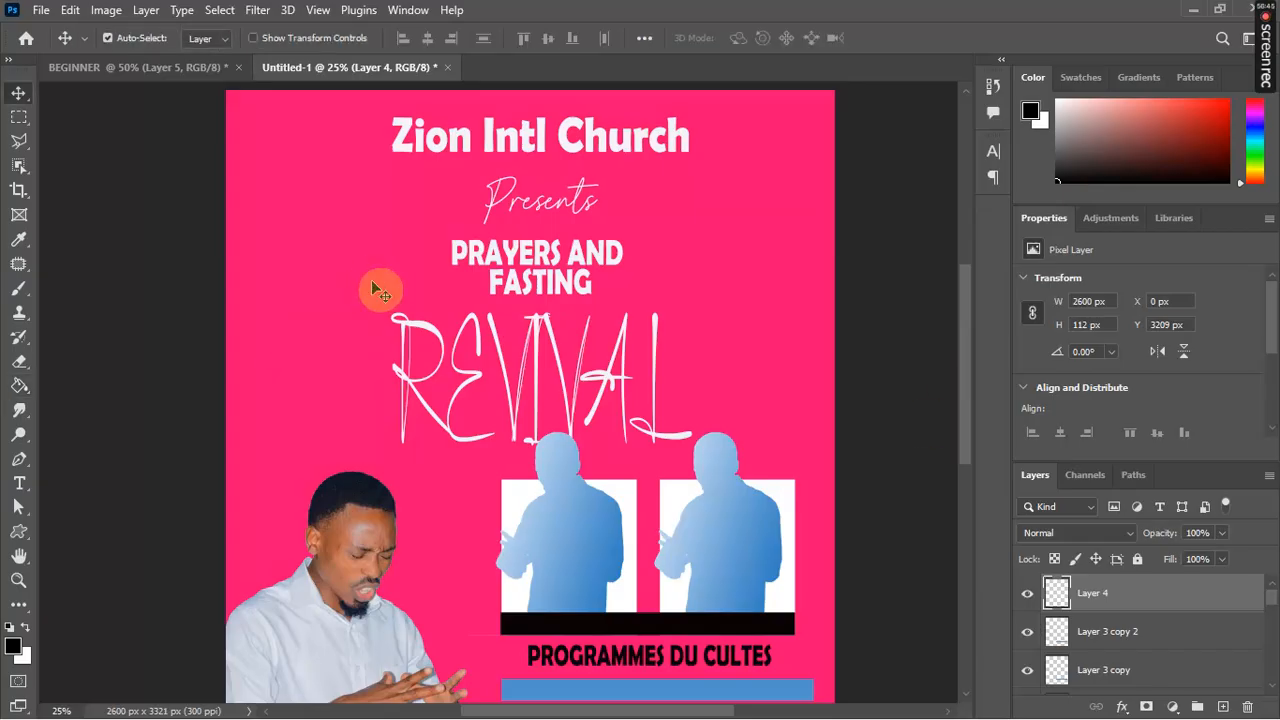
click(304, 249)
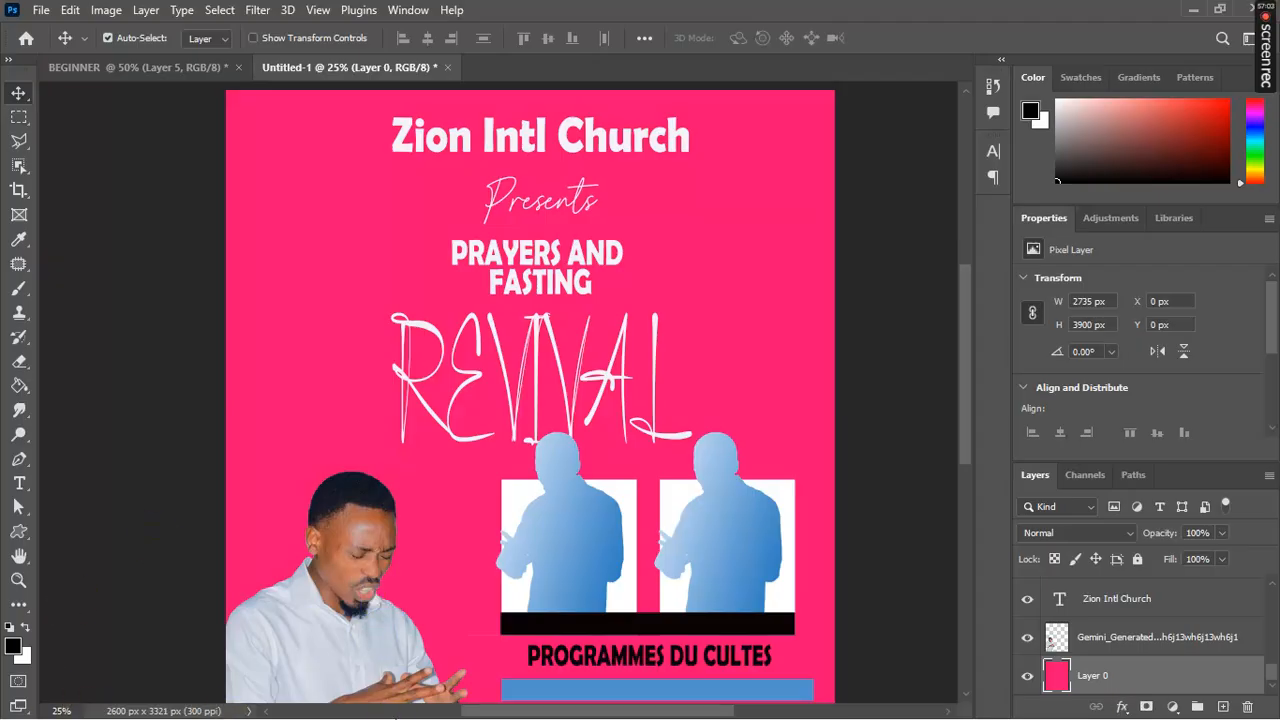
Step: Open File Explorer and navigate to Desktop > PHOTOS AND VIDEOS > PEXELS > new
key(super)
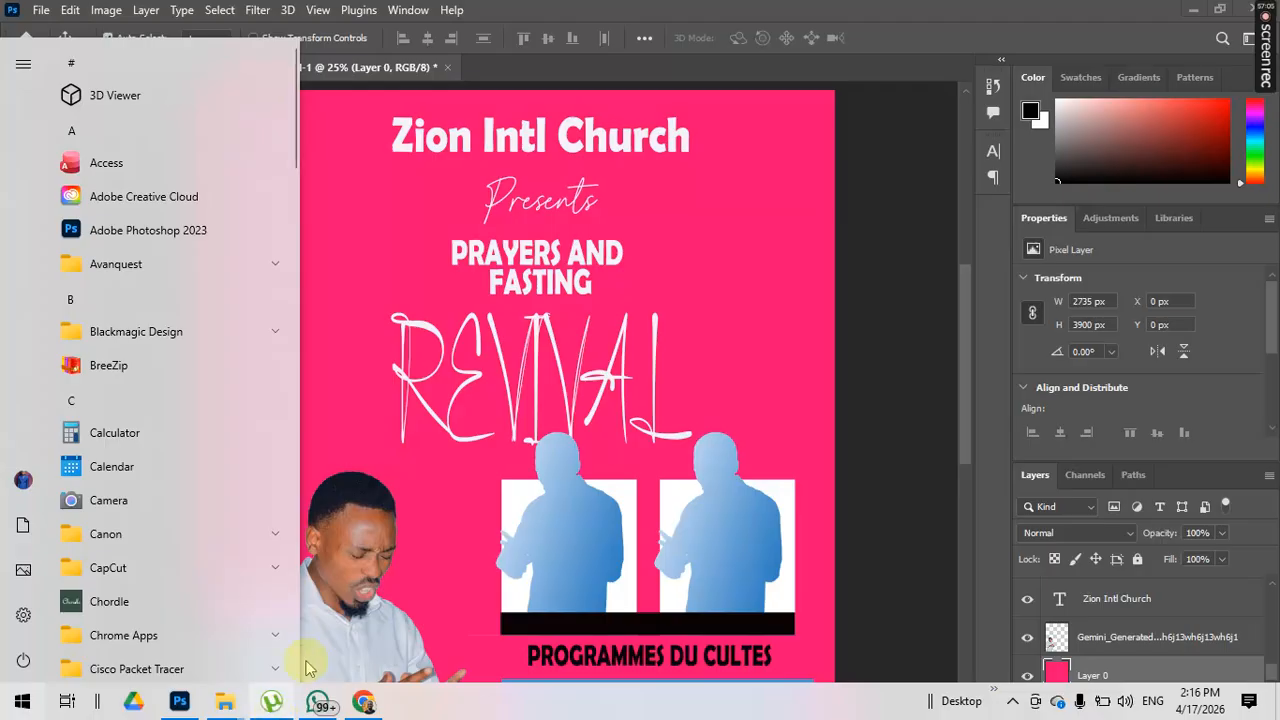
mouse_move(248, 708)
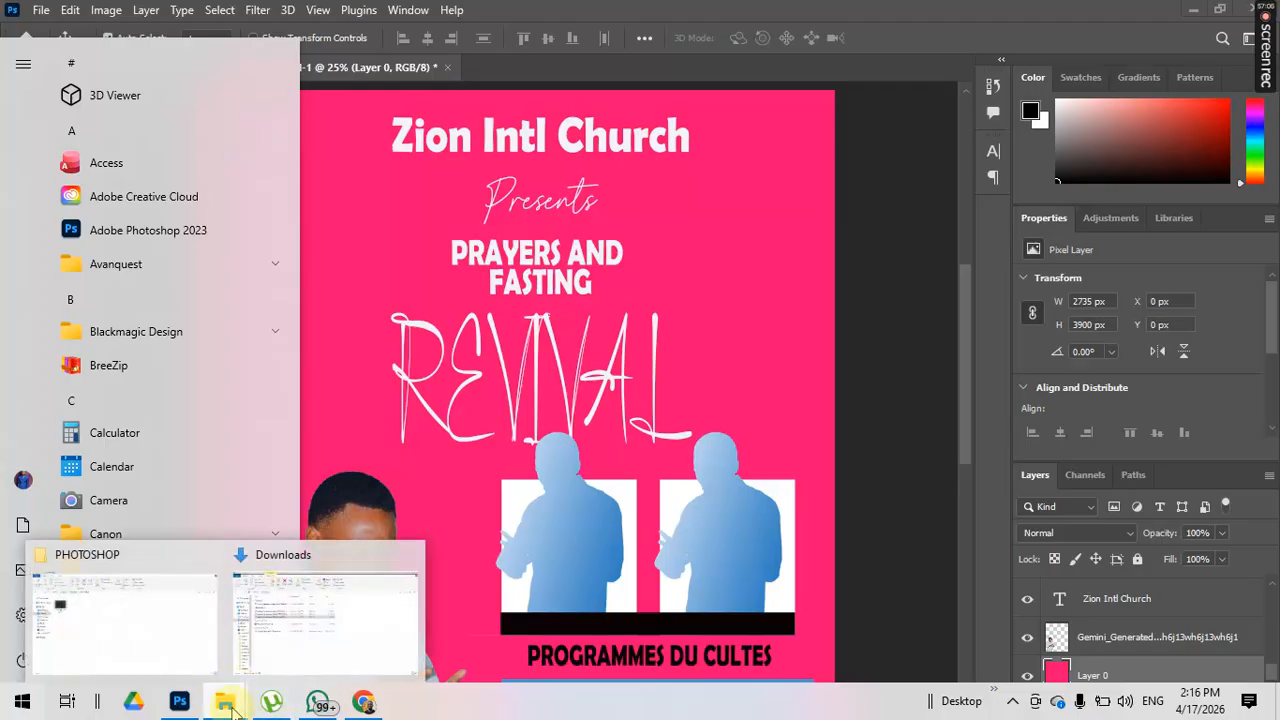
click(314, 630)
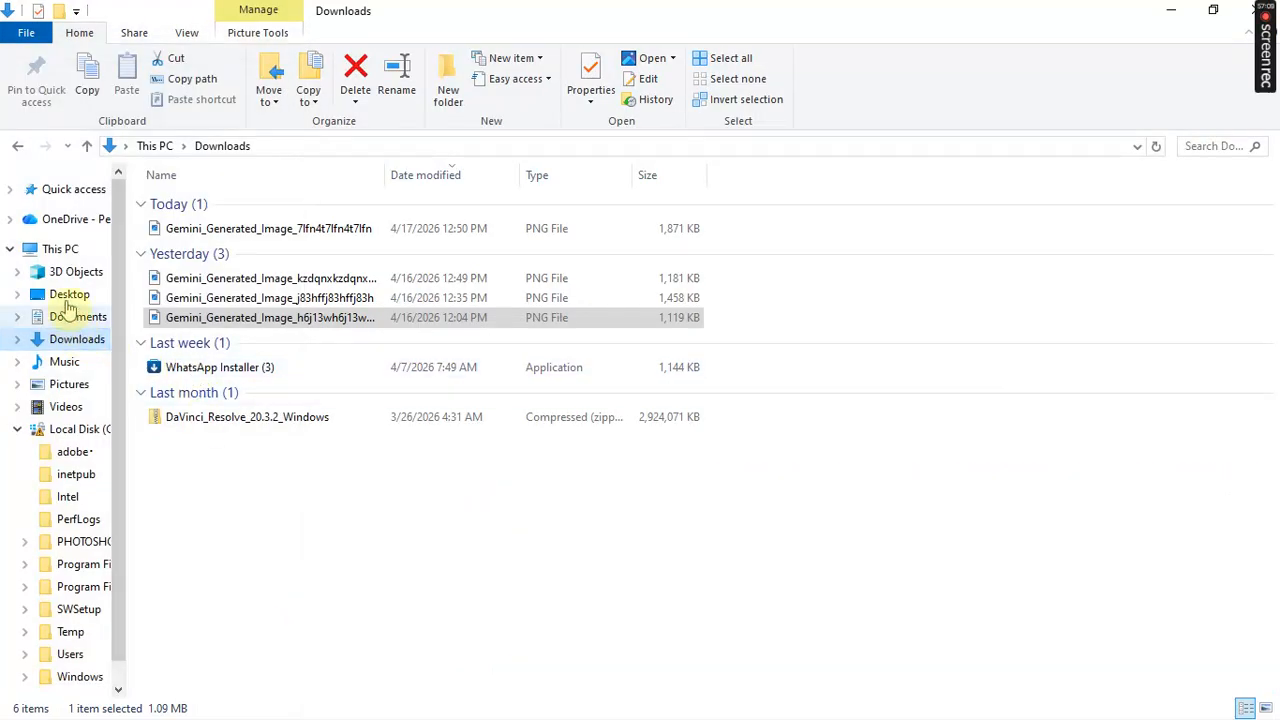
click(68, 295)
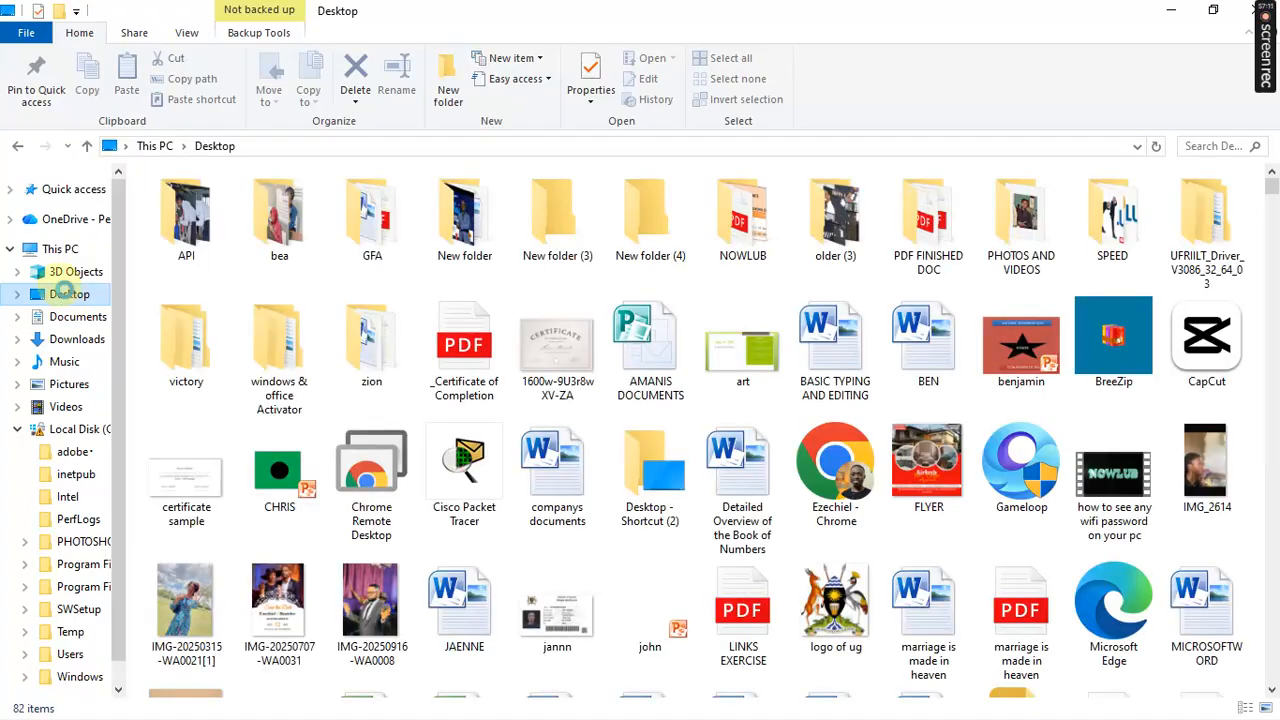
click(1002, 247)
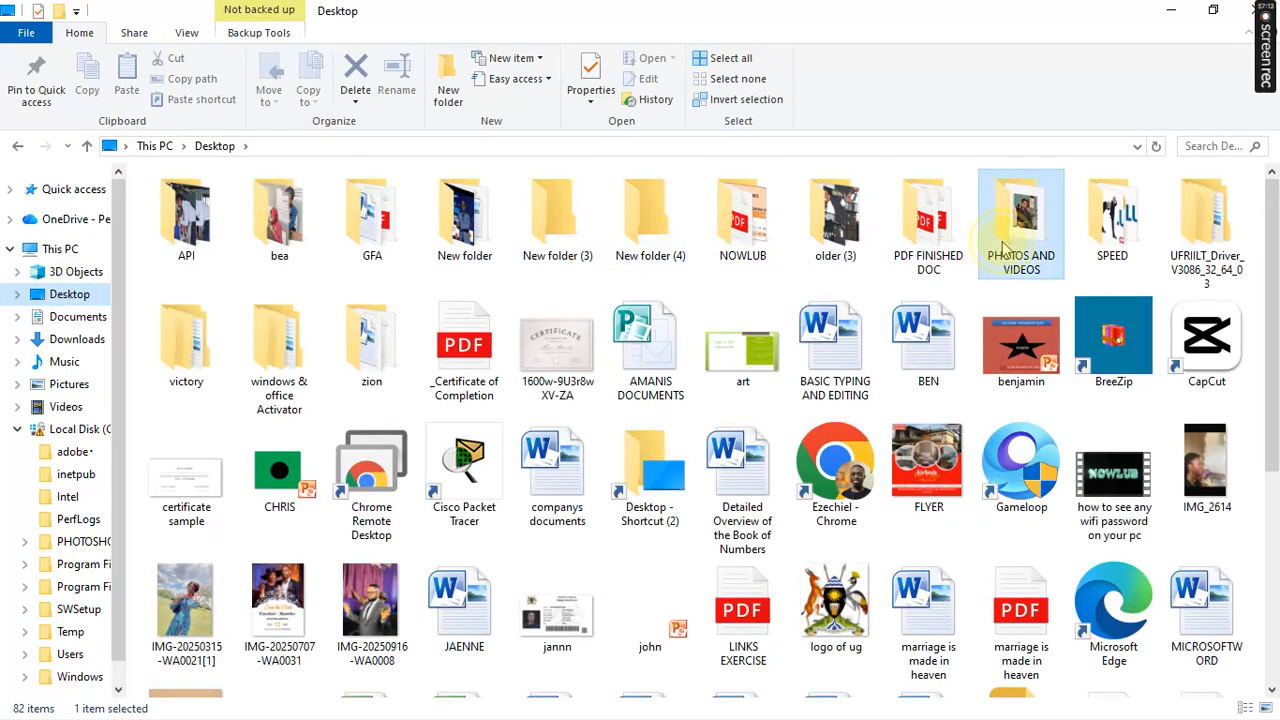
double_click(1005, 248)
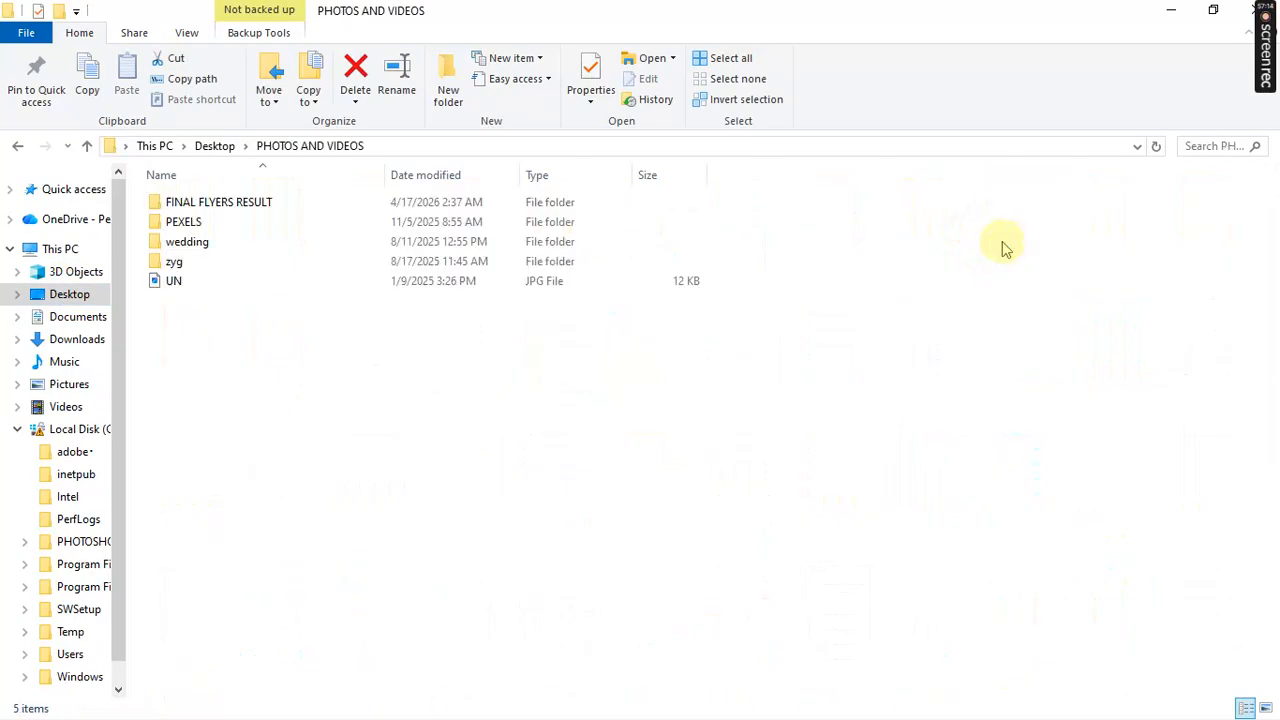
double_click(447, 224)
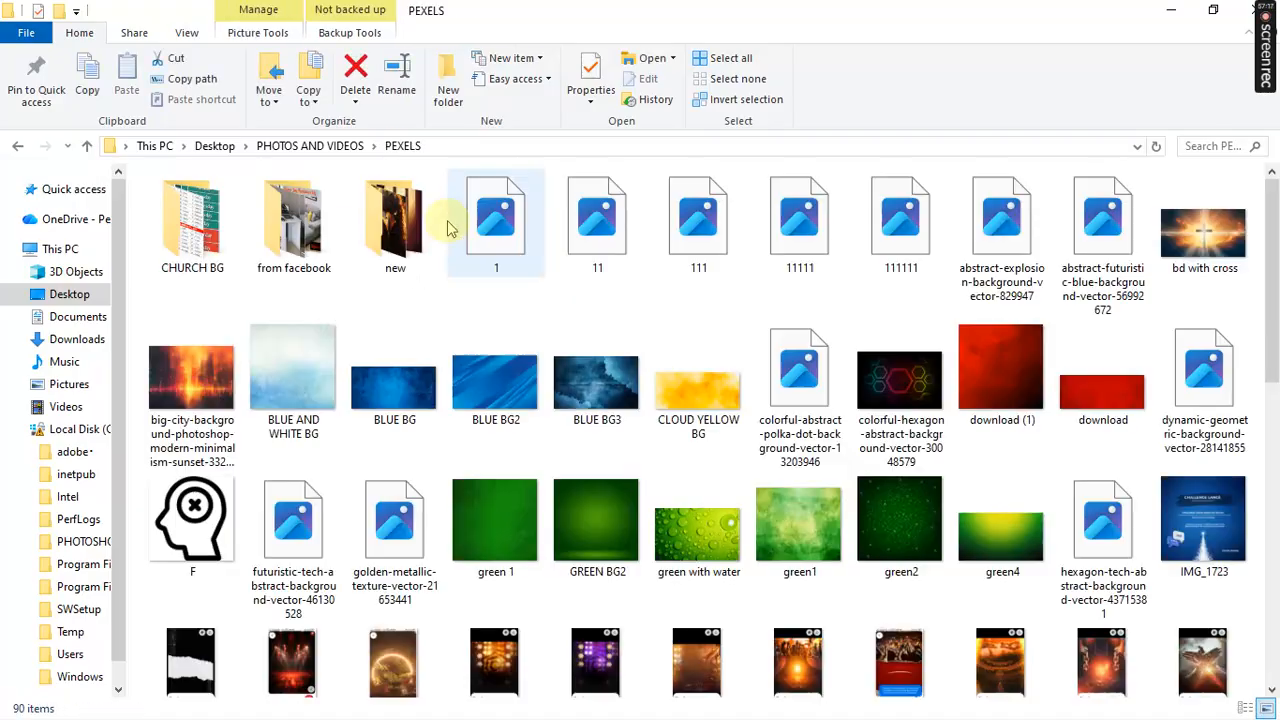
double_click(400, 245)
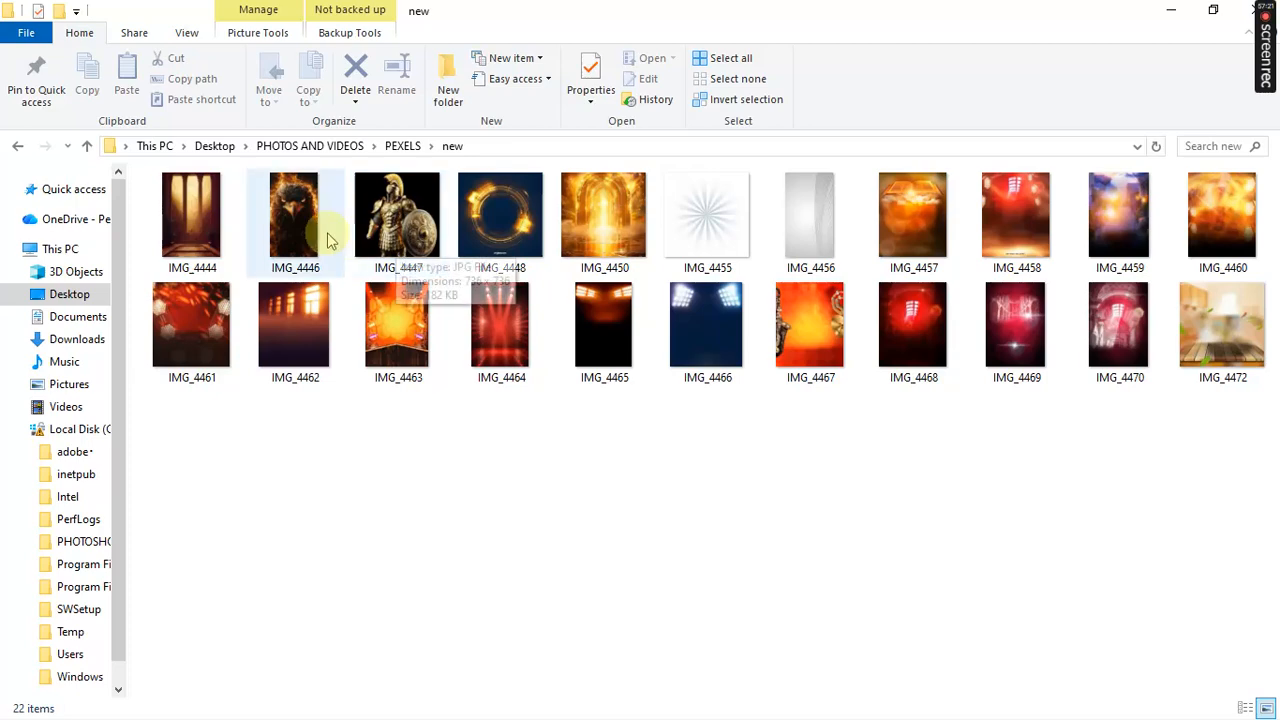
Step: Pick out the bokeh image IMG_4459 in the new folder
click(200, 212)
drag(465, 535, 349, 550)
key(super)
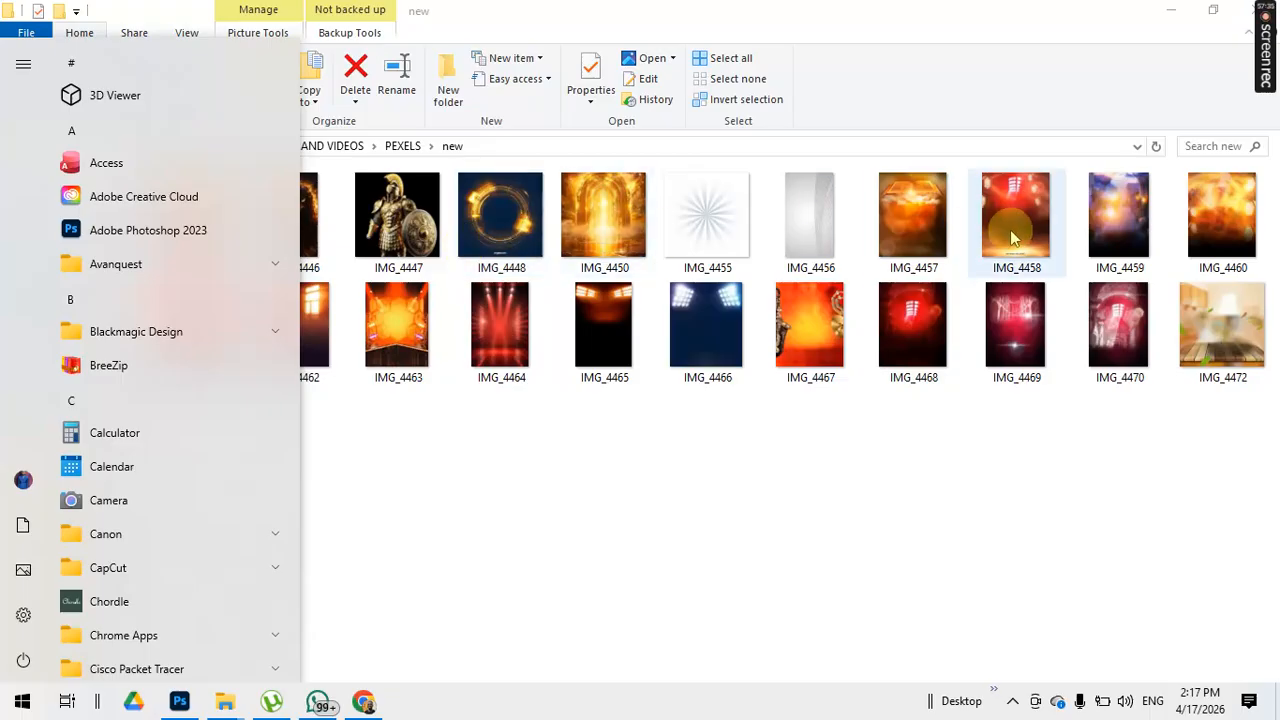
click(1110, 225)
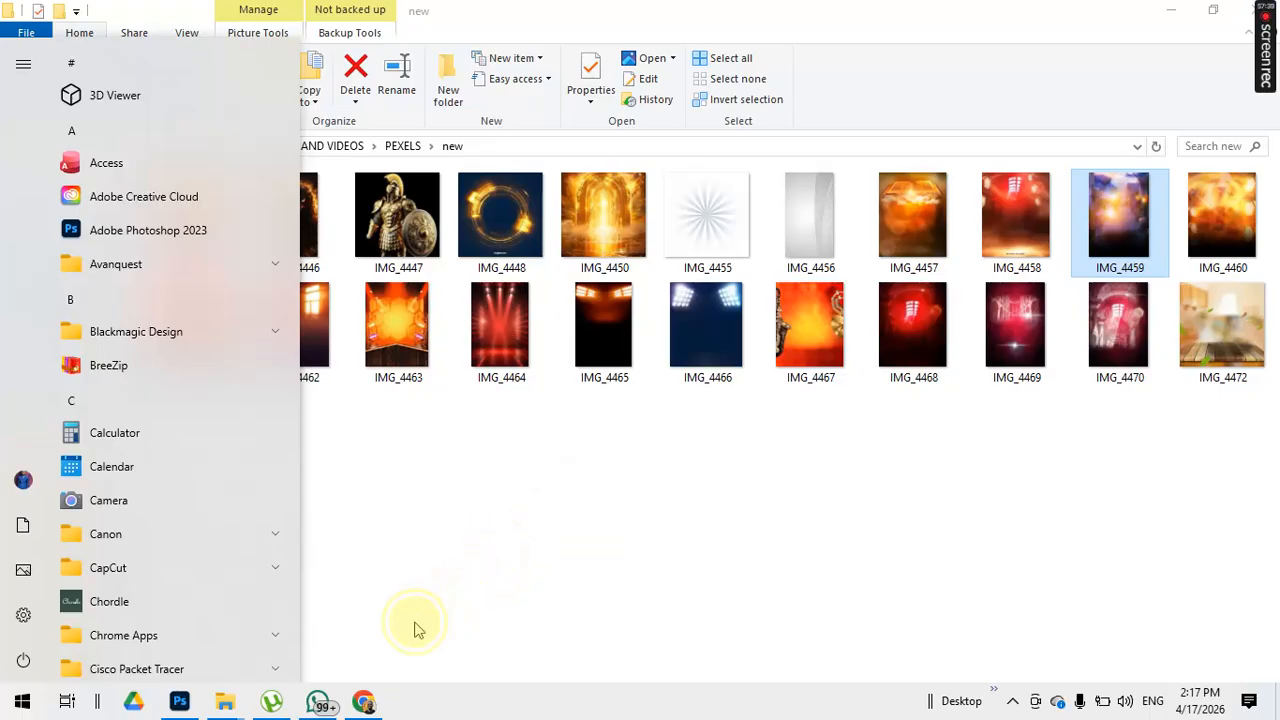
Step: Place IMG_4459 on the flyer canvas, unlink width and height, and move it lower
drag(240, 695, 511, 485)
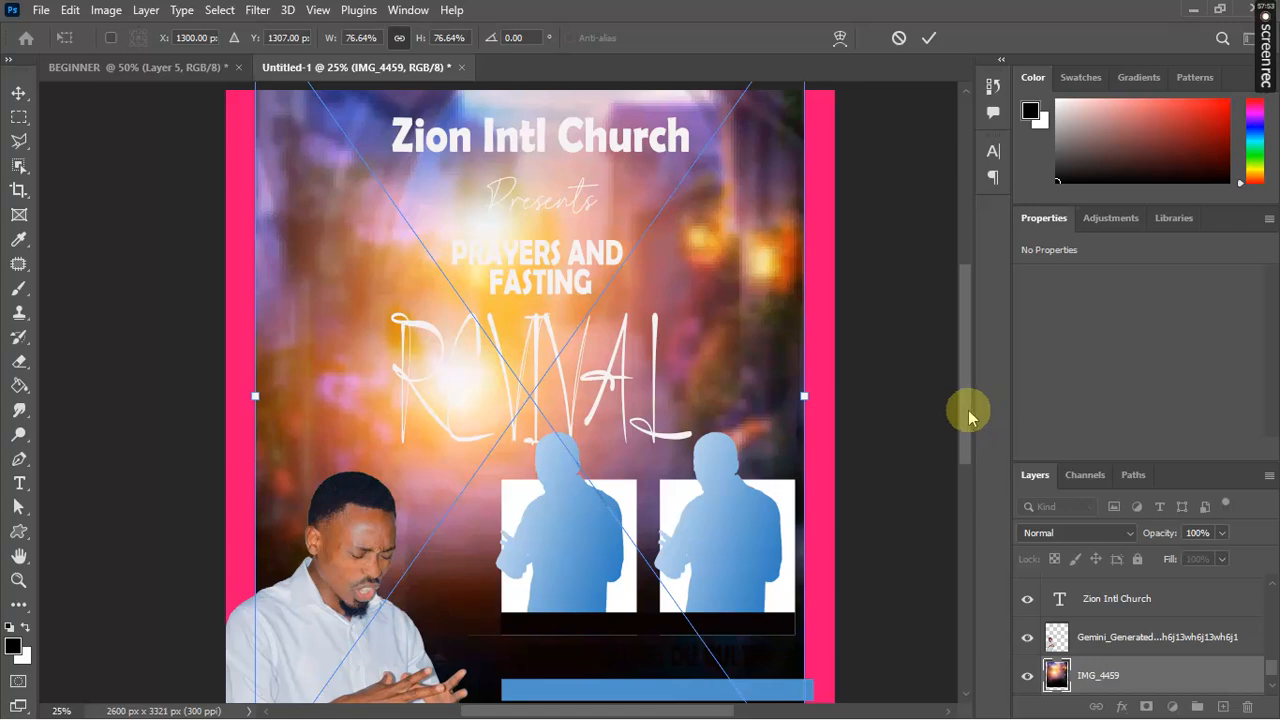
drag(966, 408, 966, 400)
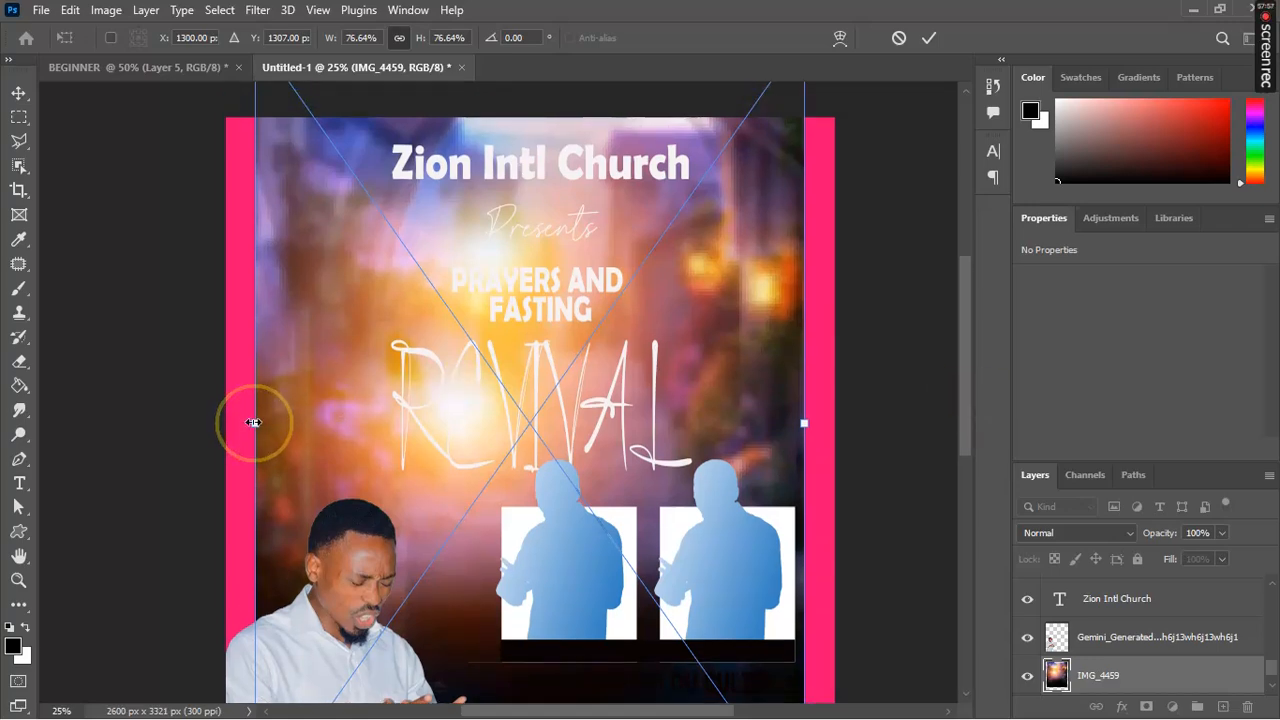
click(402, 41)
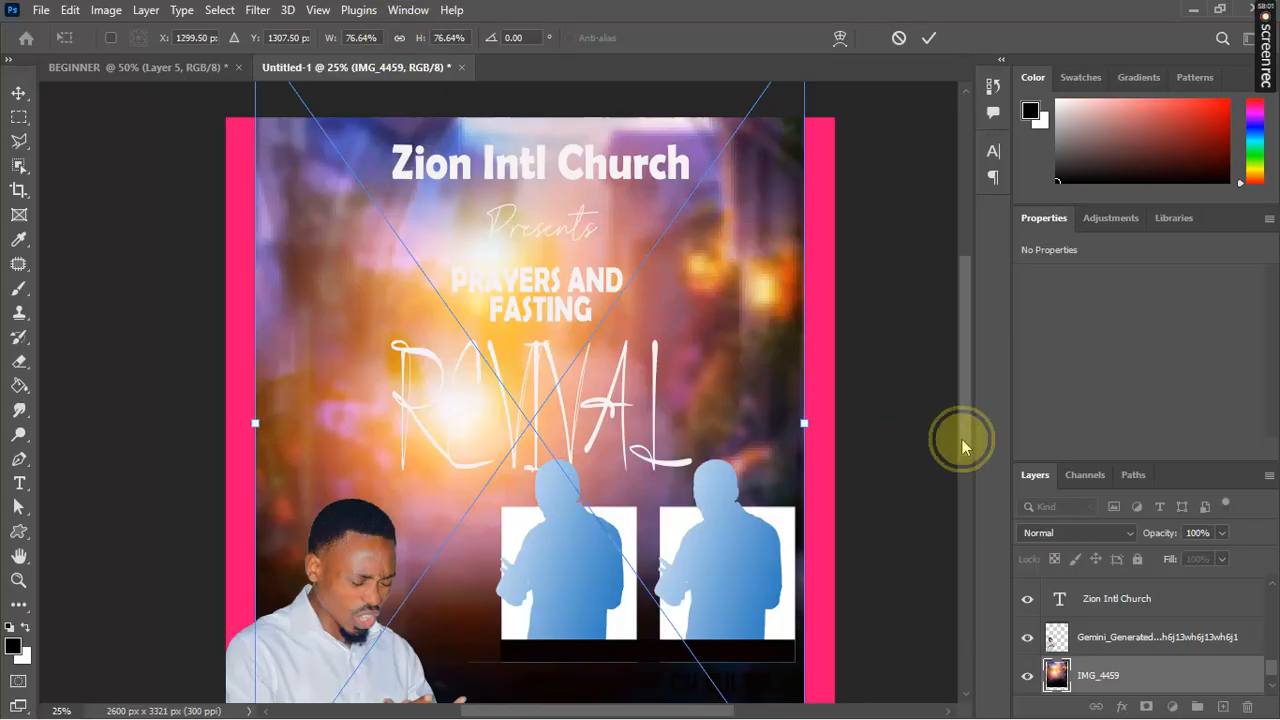
drag(960, 440, 960, 523)
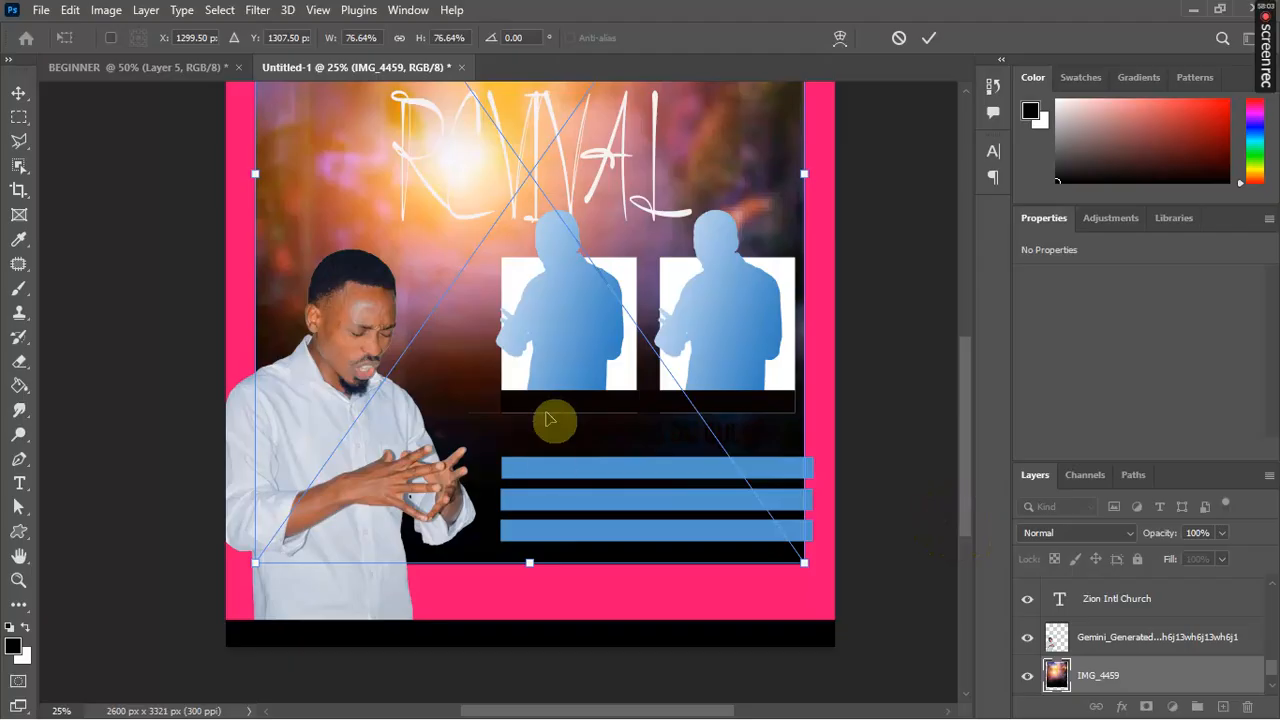
drag(557, 390, 557, 450)
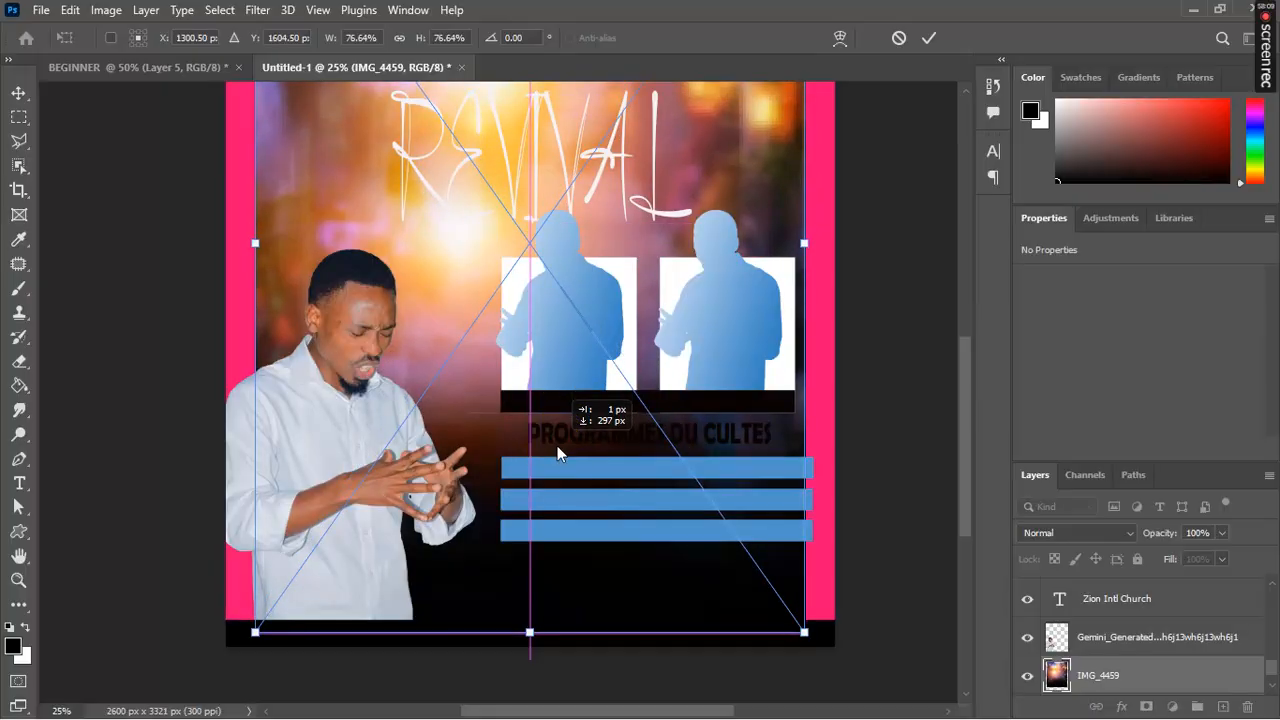
Step: Stretch the bokeh image to 85.98% × 75.35% over the pink background and commit
drag(966, 420, 965, 364)
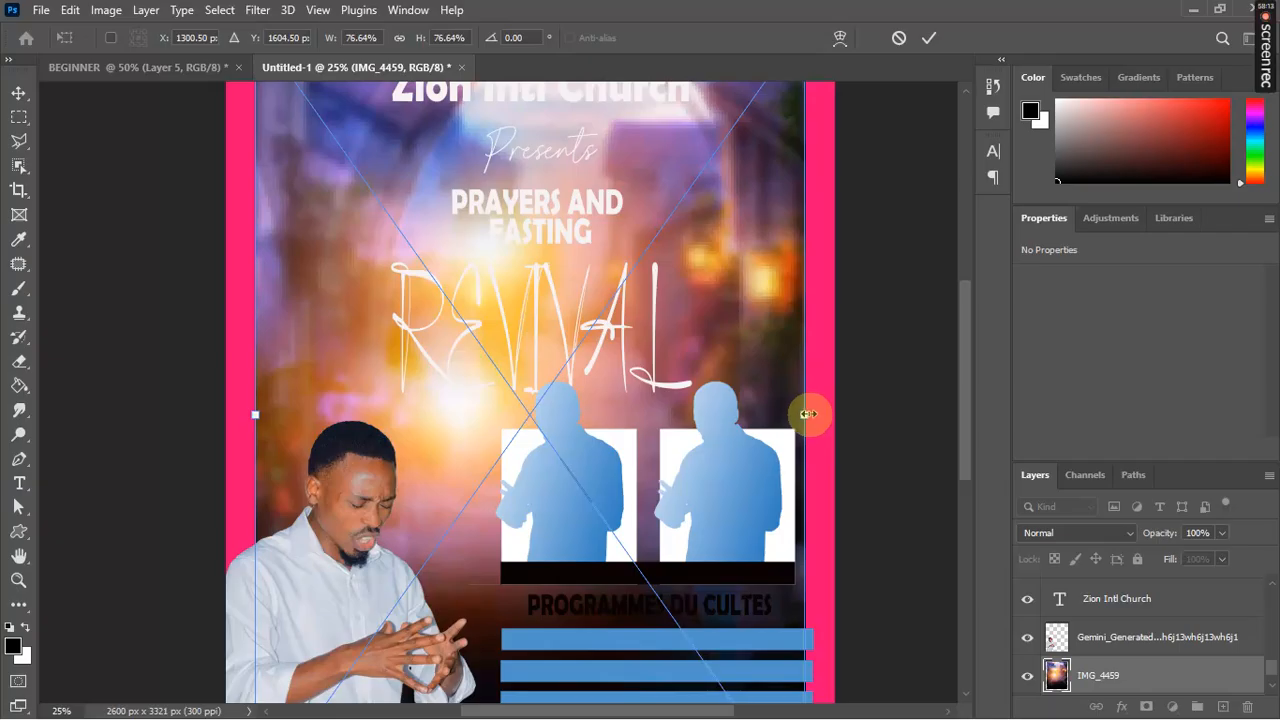
drag(806, 413, 834, 413)
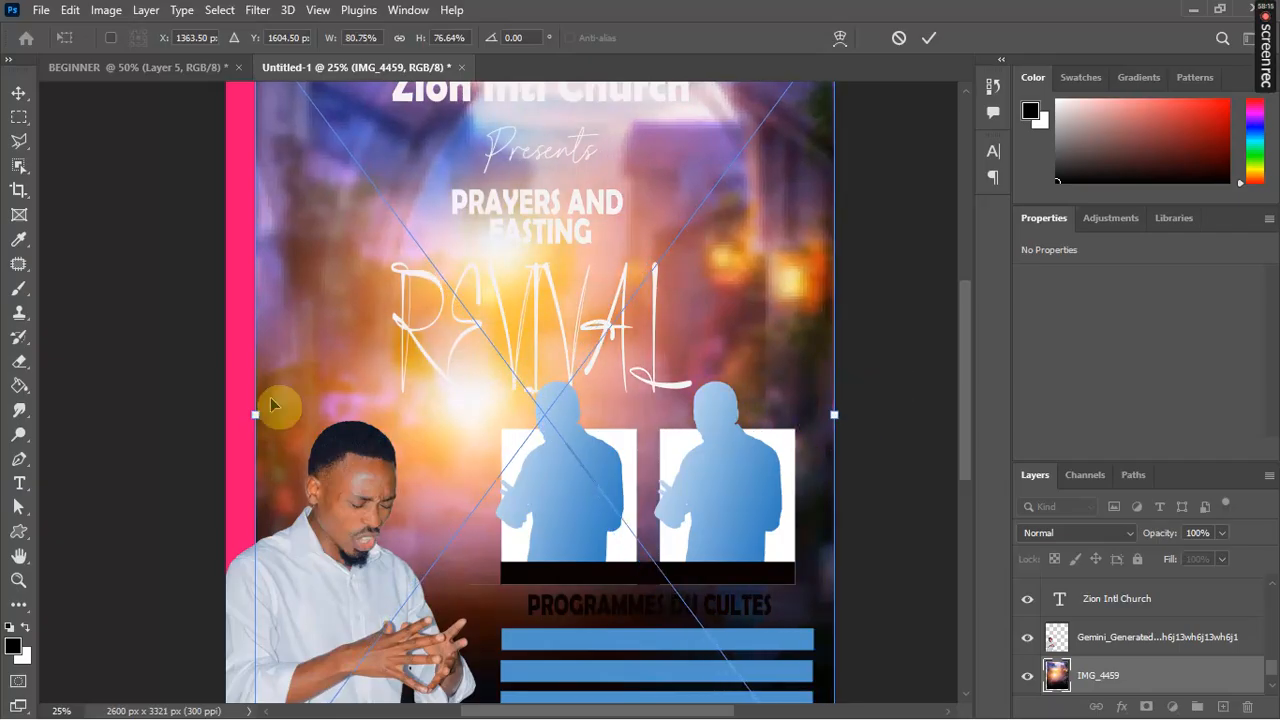
drag(256, 413, 217, 424)
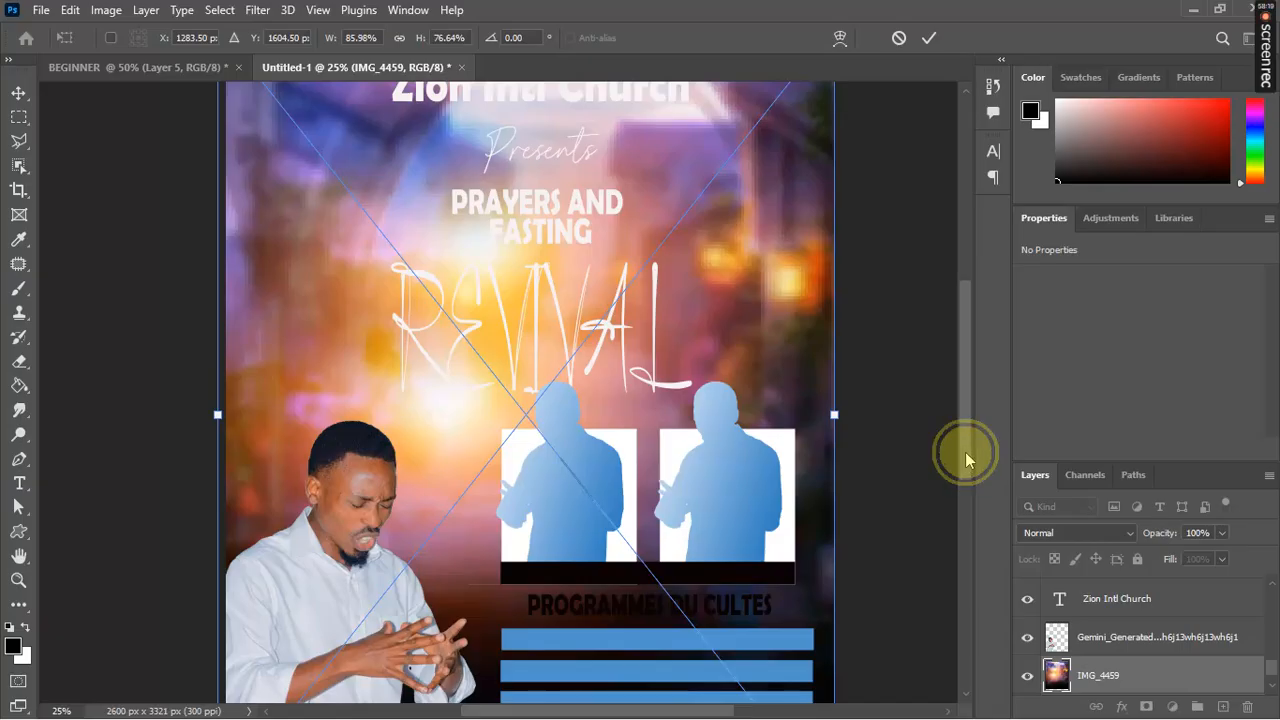
drag(965, 452, 963, 420)
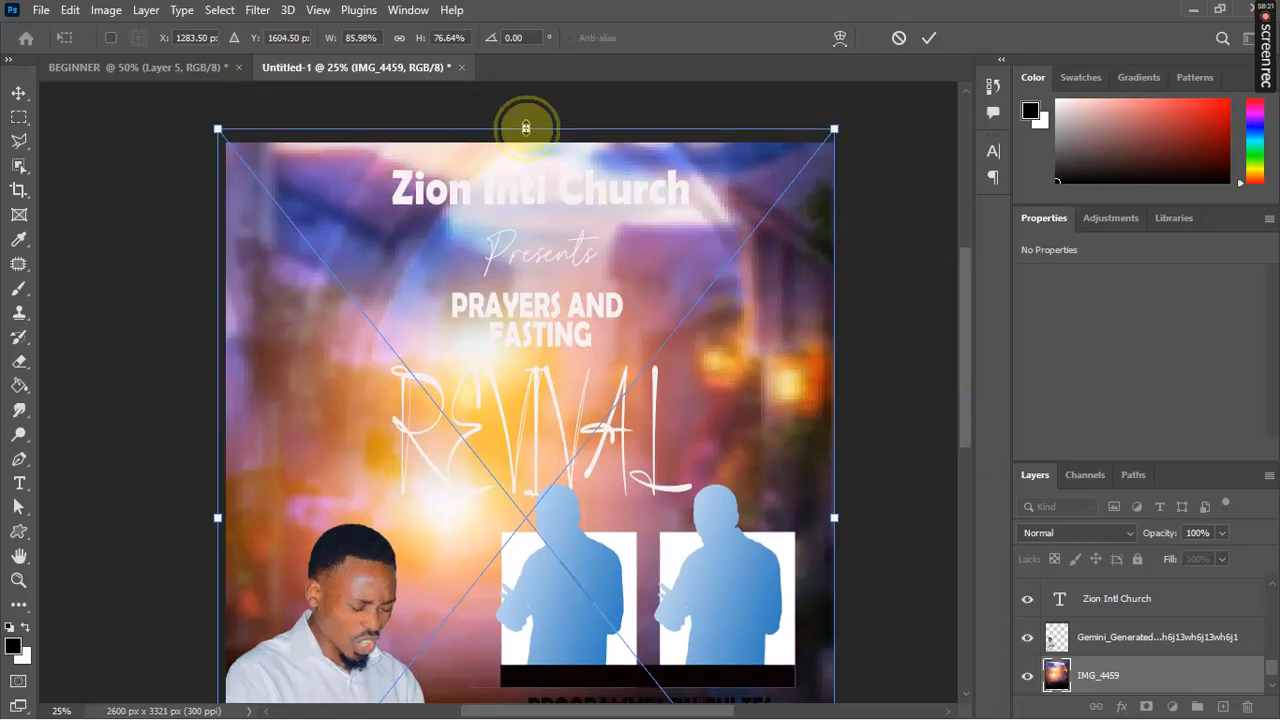
drag(526, 128, 525, 143)
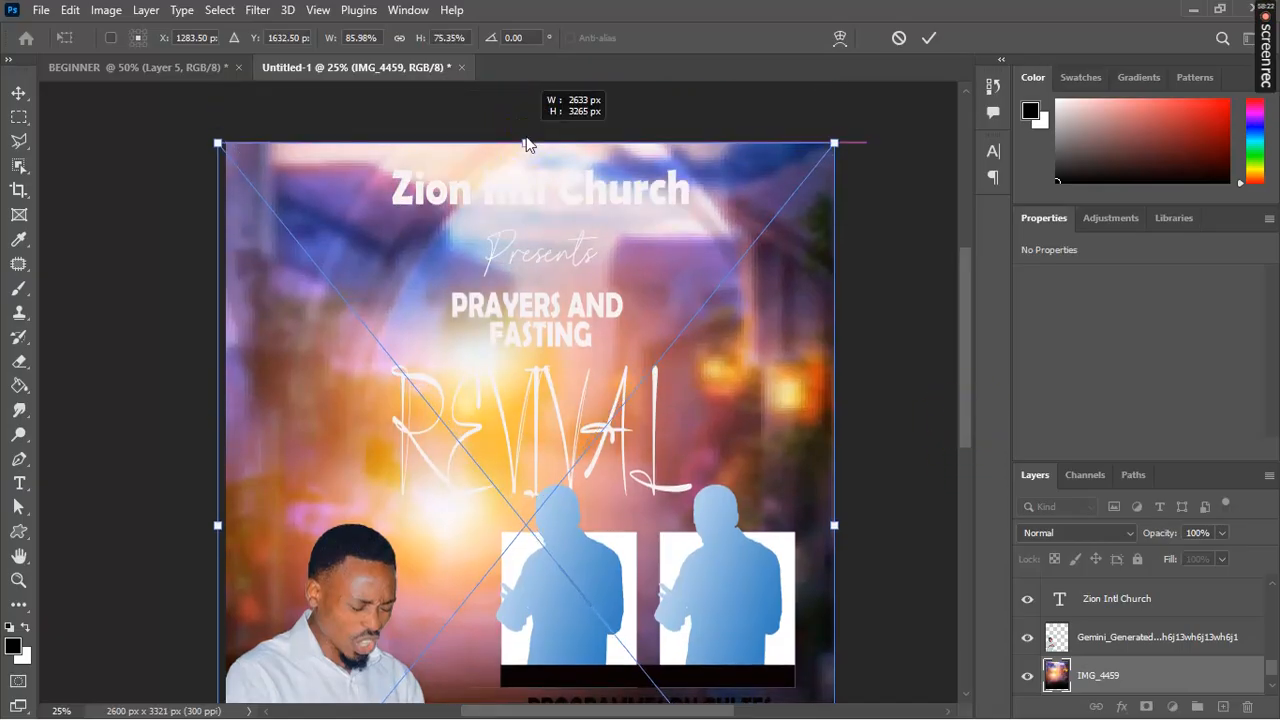
click(930, 38)
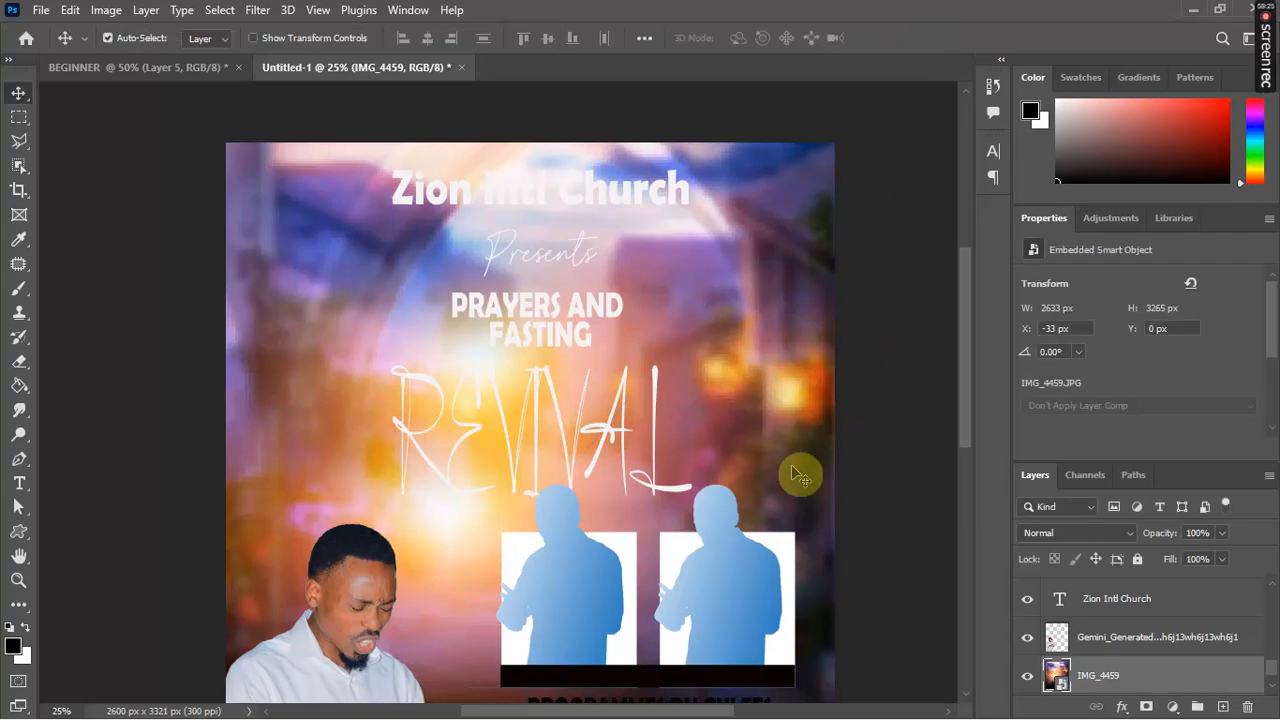
key(ctrl+minus)
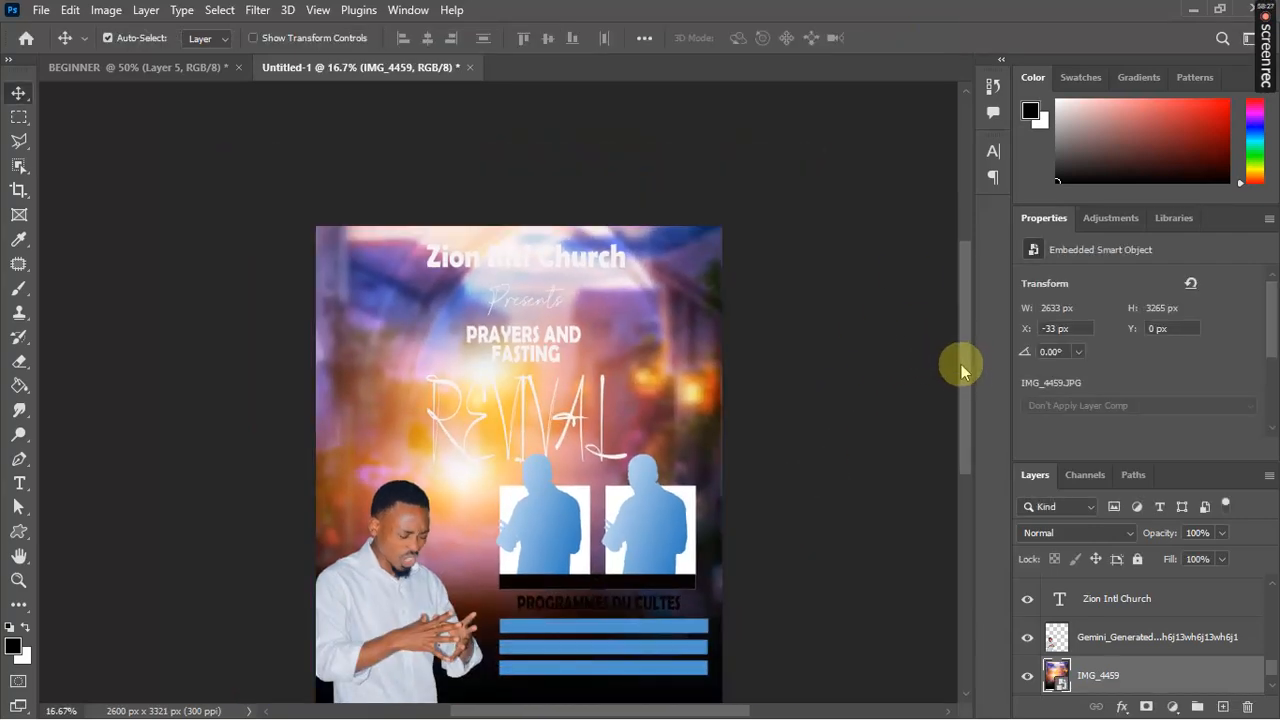
drag(965, 371, 965, 401)
key(ctrl+plus)
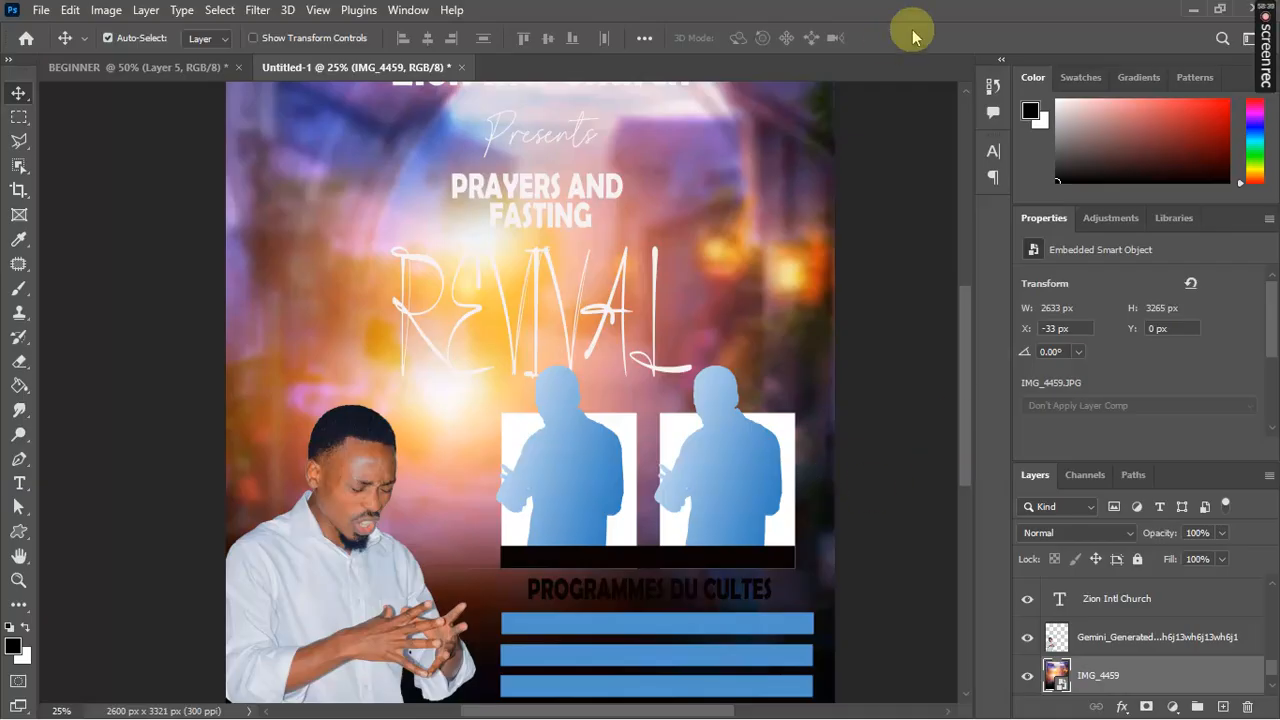
drag(966, 326, 962, 307)
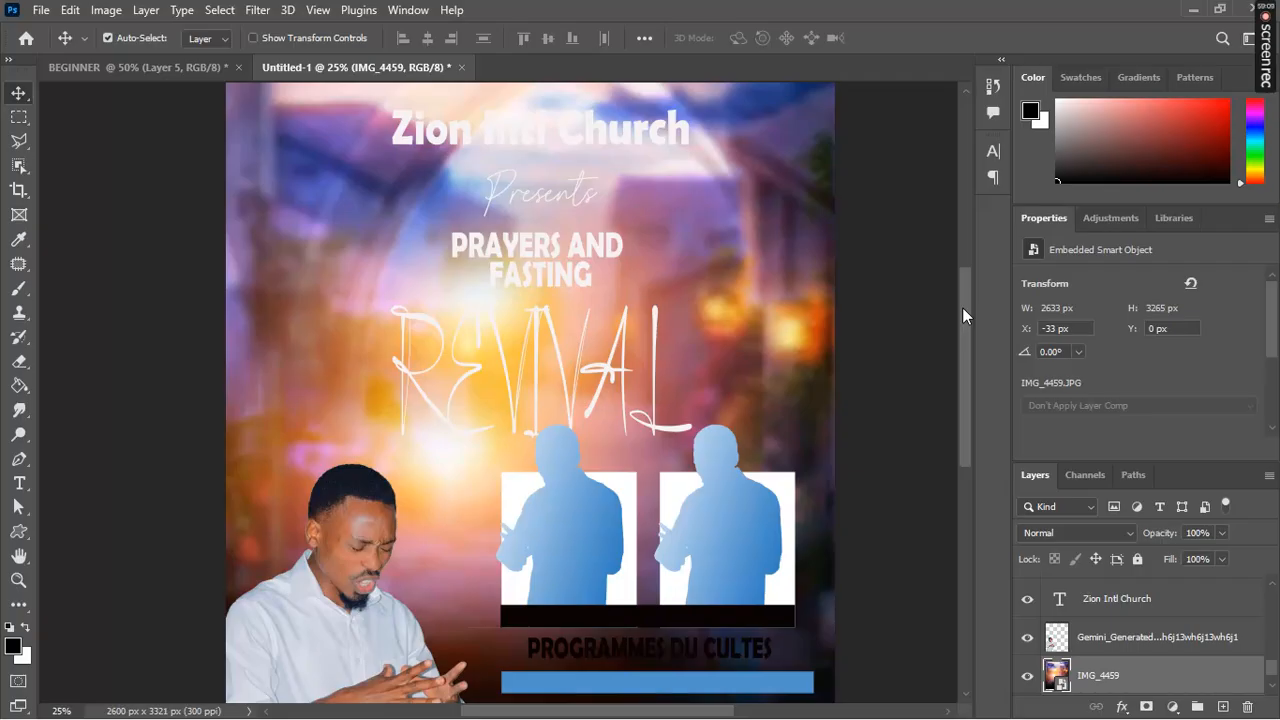
click(659, 142)
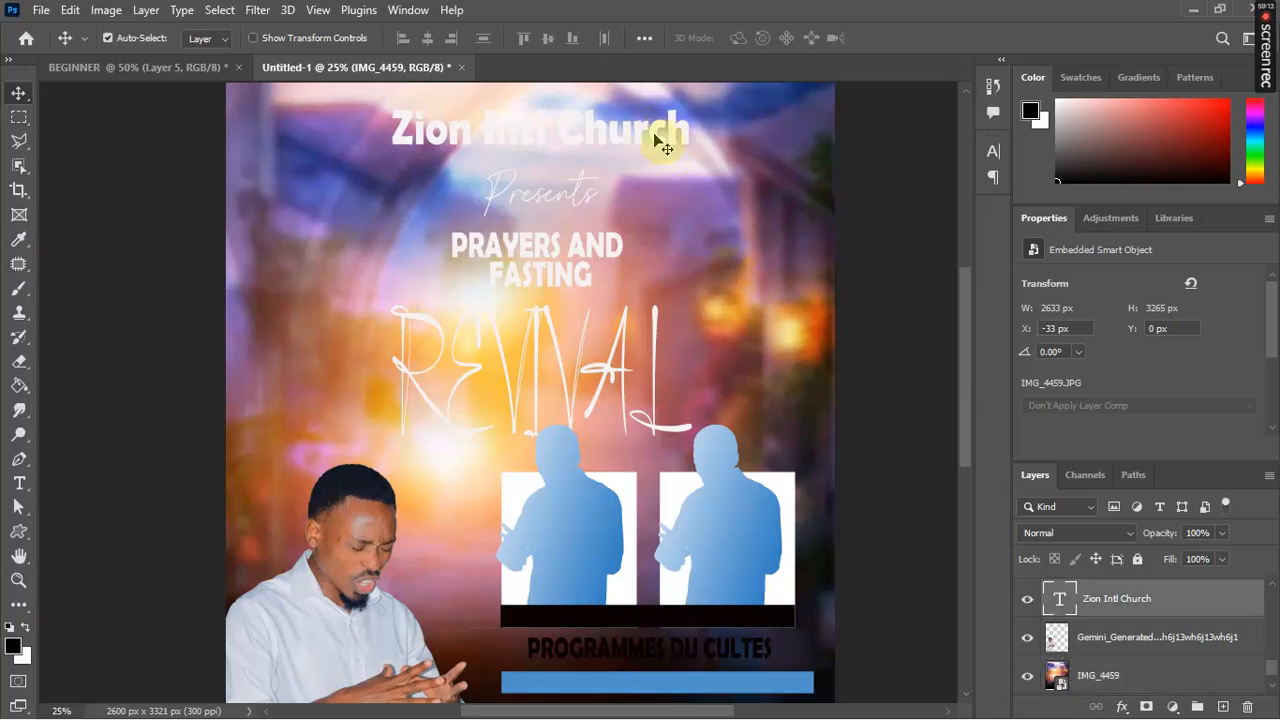
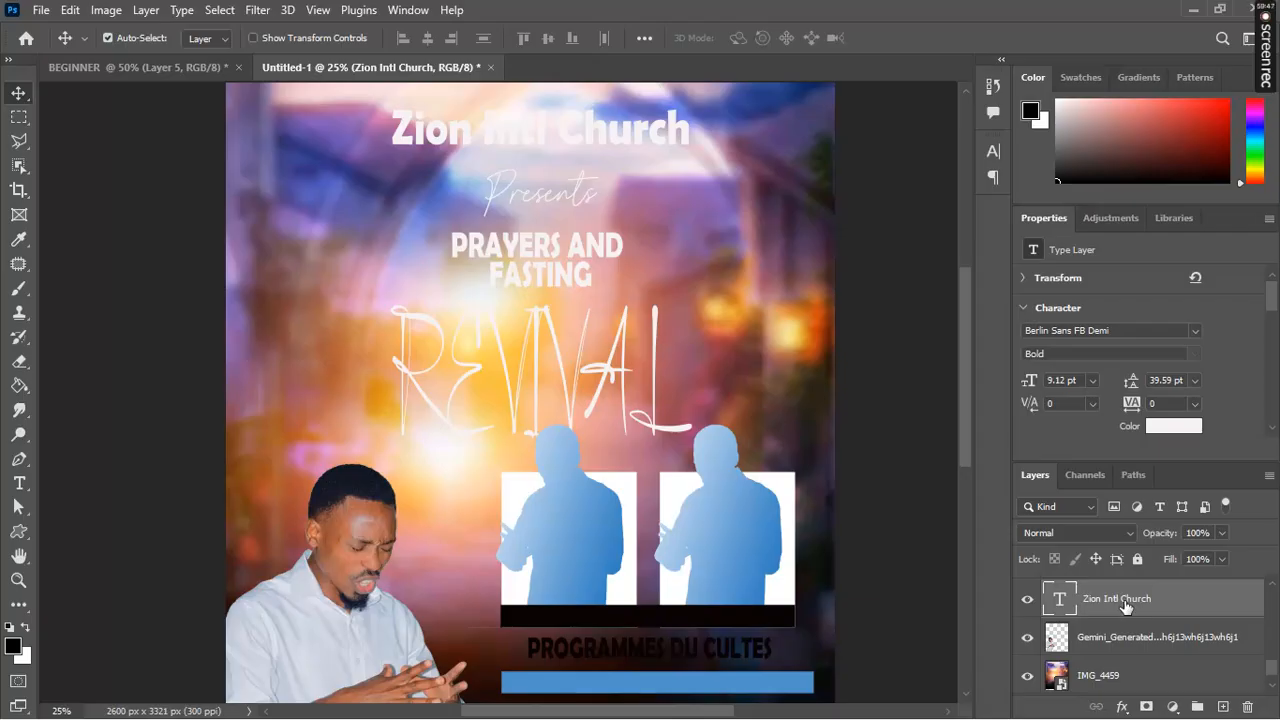
Step: Open Blending Options for the Zion Intl Church layer and enable Drop Shadow
right_click(1125, 607)
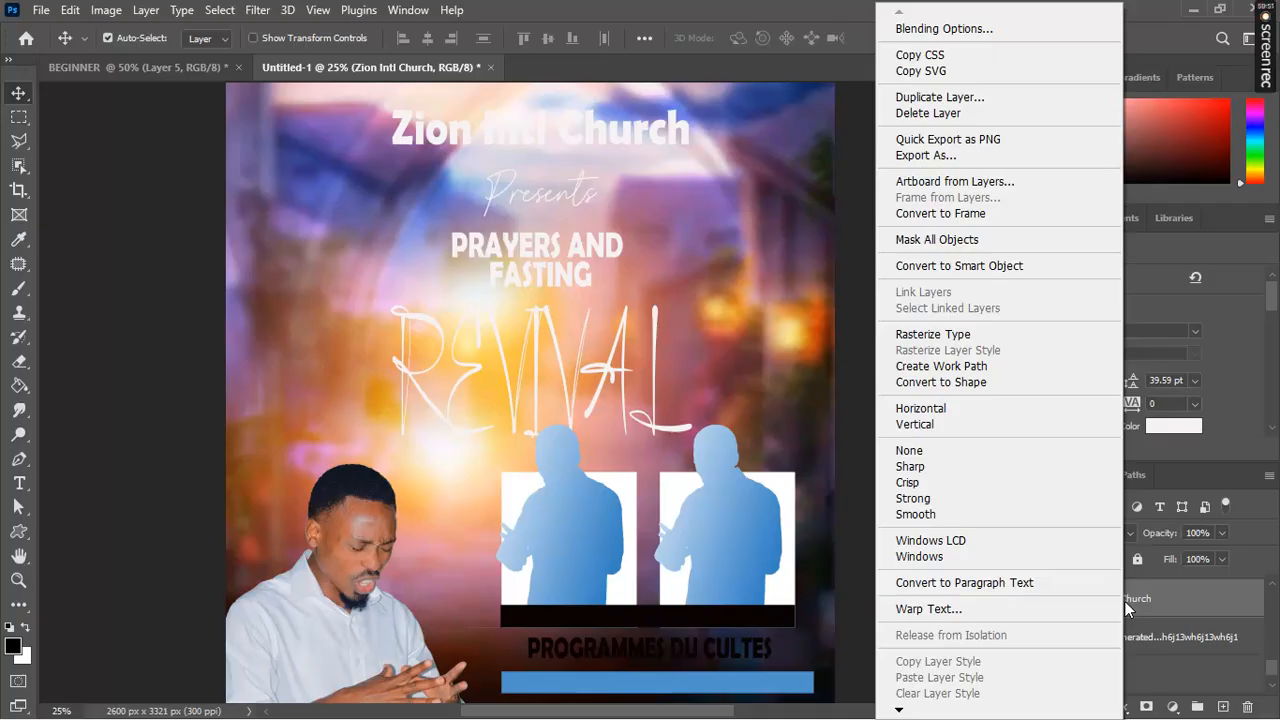
click(966, 30)
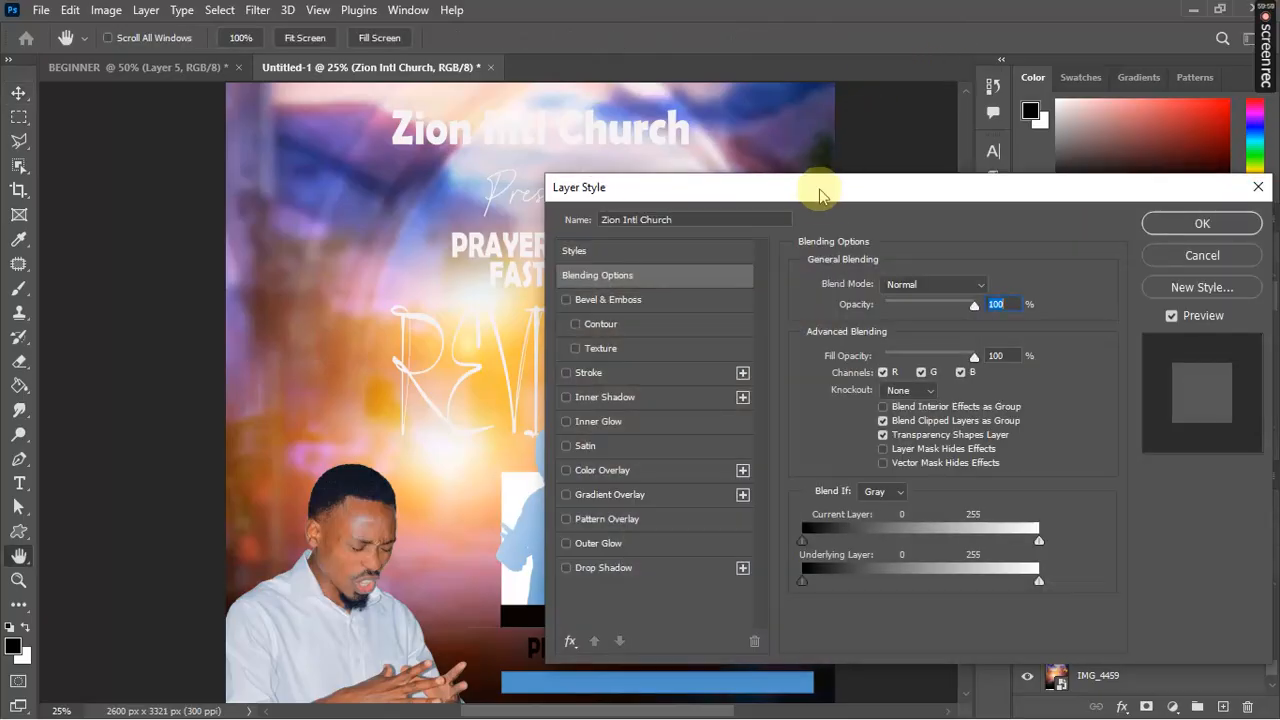
drag(818, 193, 948, 210)
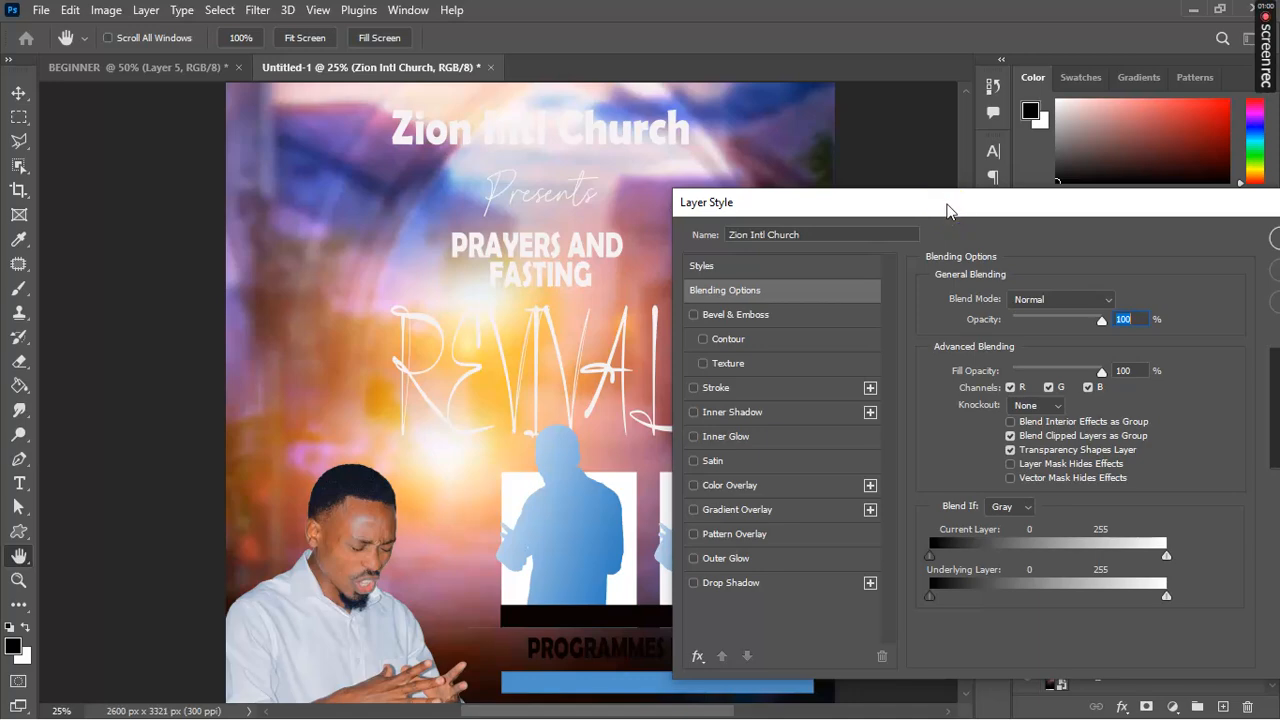
click(694, 584)
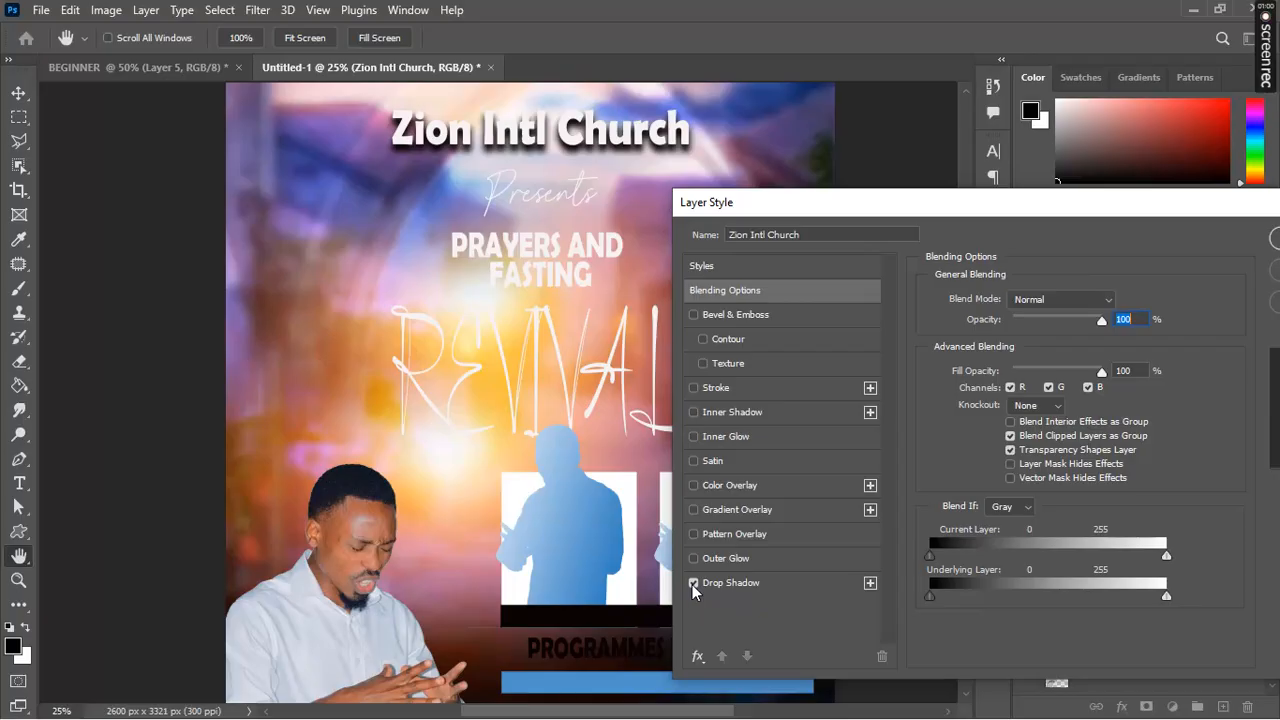
Step: Set the title's drop shadow to 52% opacity, 16 px distance, 44% spread, 40 px size, and apply
click(727, 584)
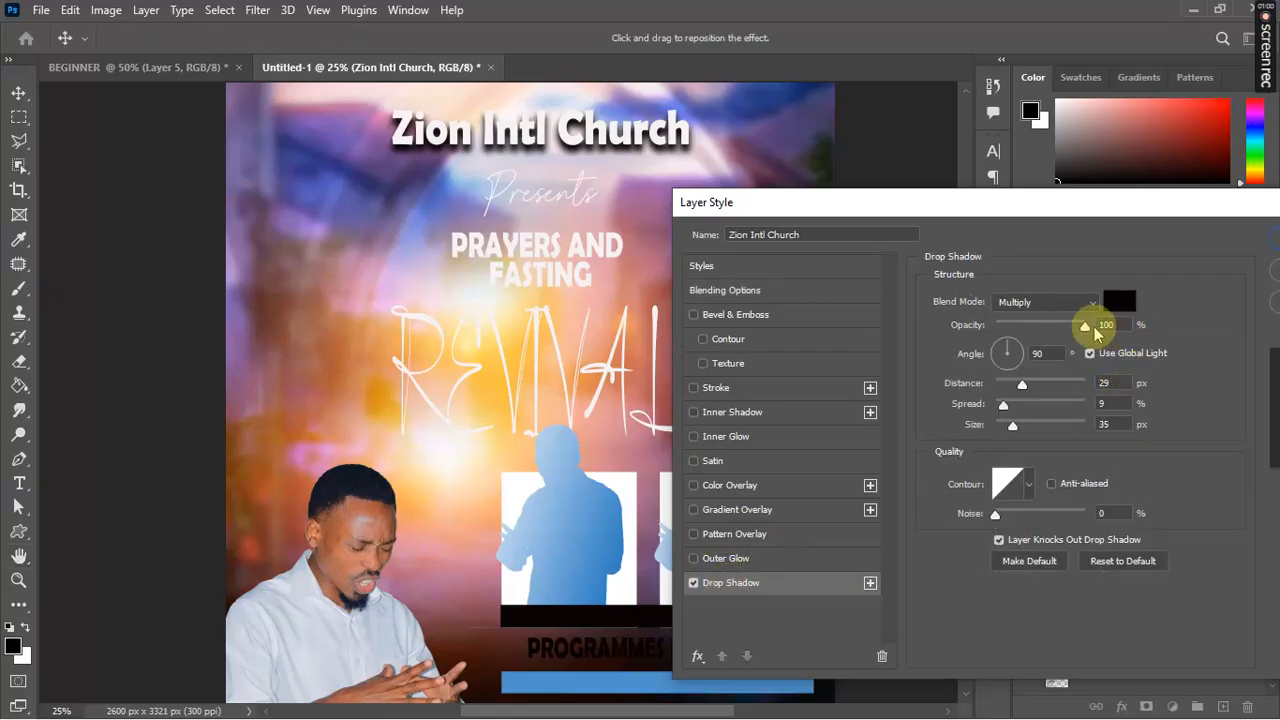
click(1086, 327)
drag(1088, 331, 1043, 332)
click(1043, 333)
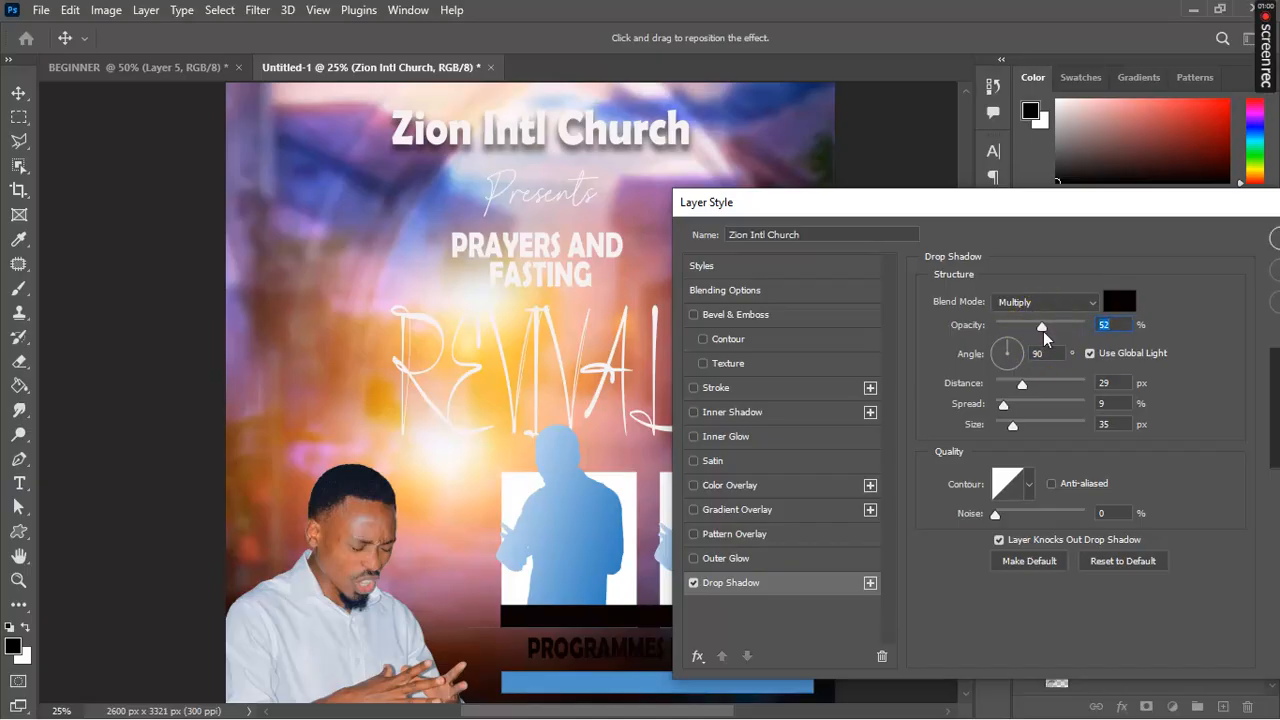
click(1025, 385)
drag(1025, 385, 1062, 430)
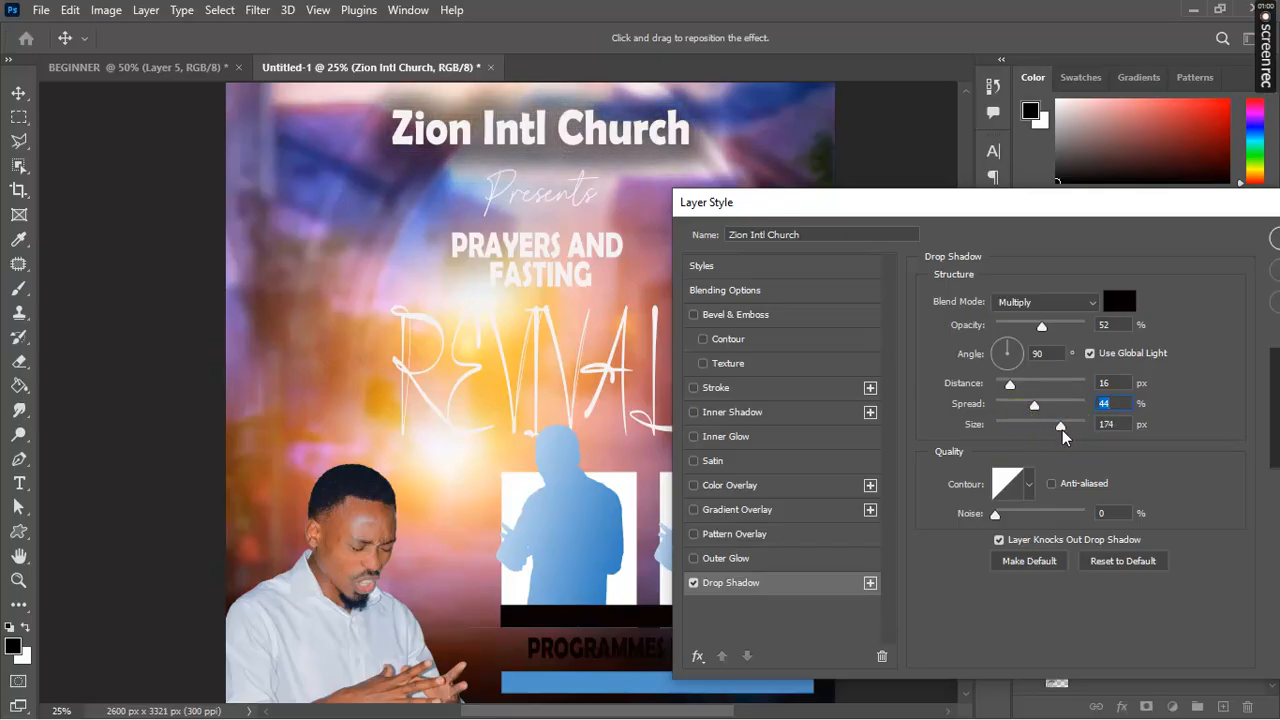
drag(1062, 430, 1017, 457)
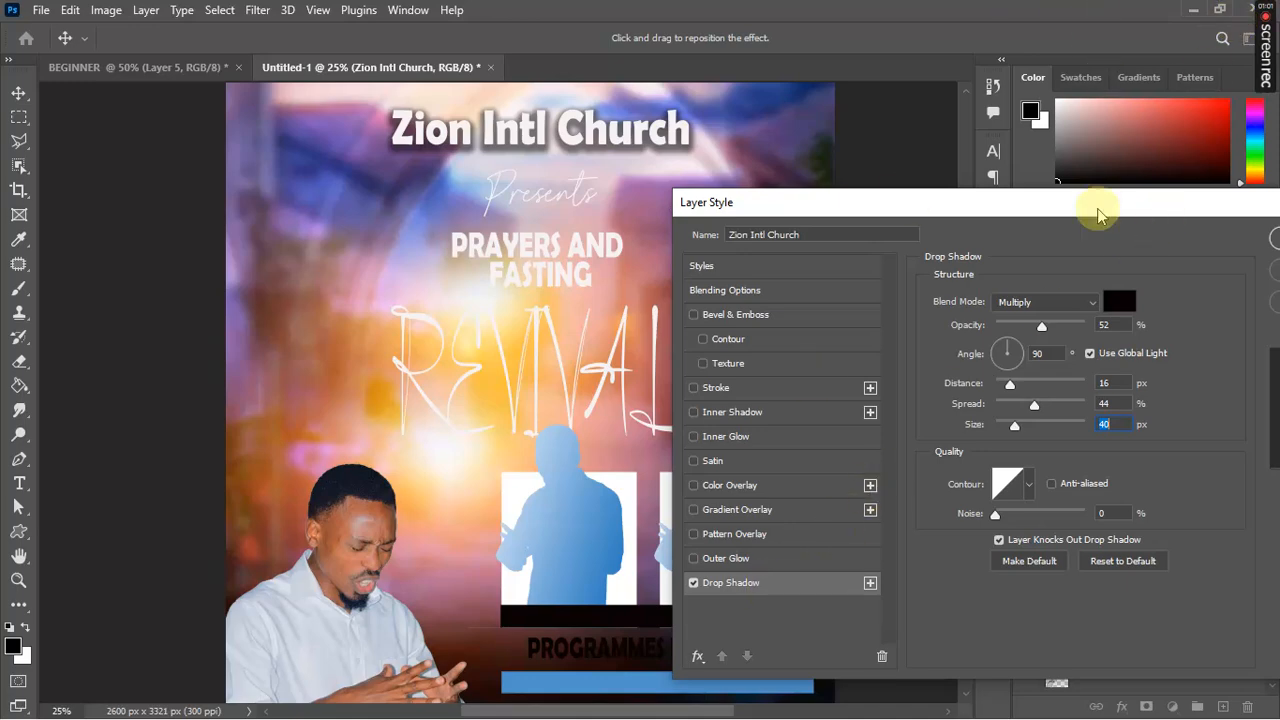
drag(1100, 215, 951, 214)
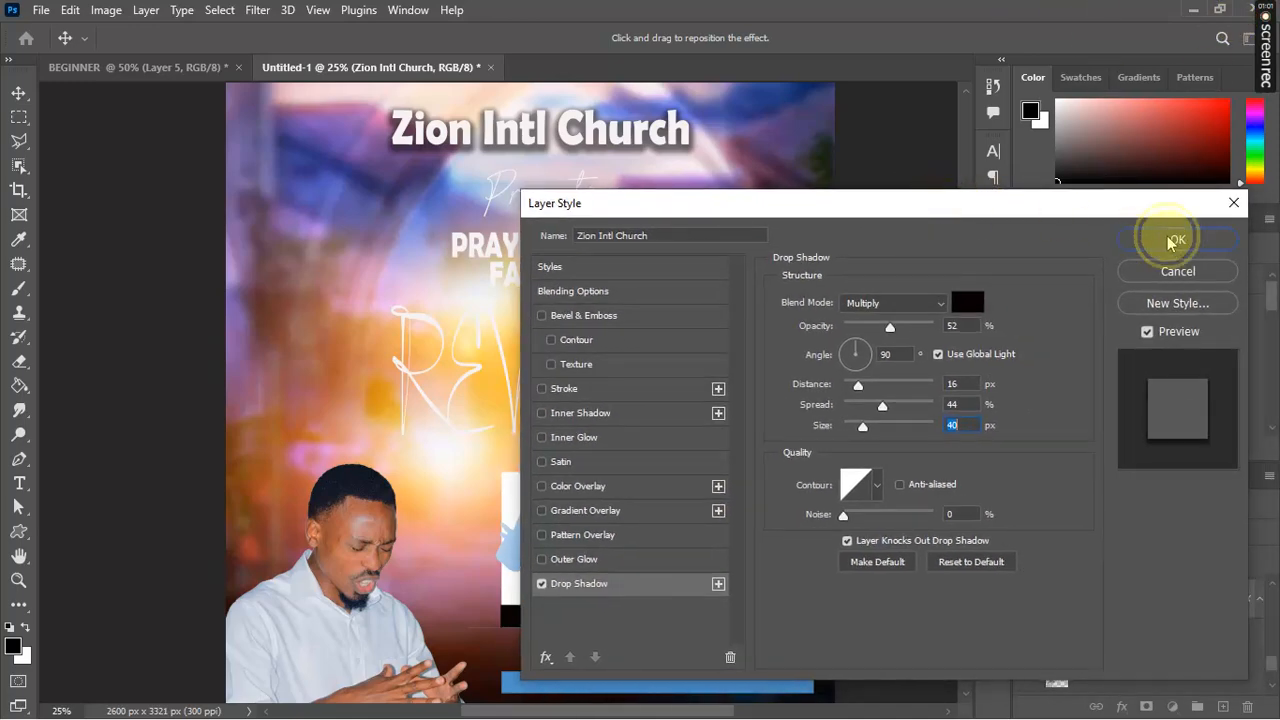
click(1170, 241)
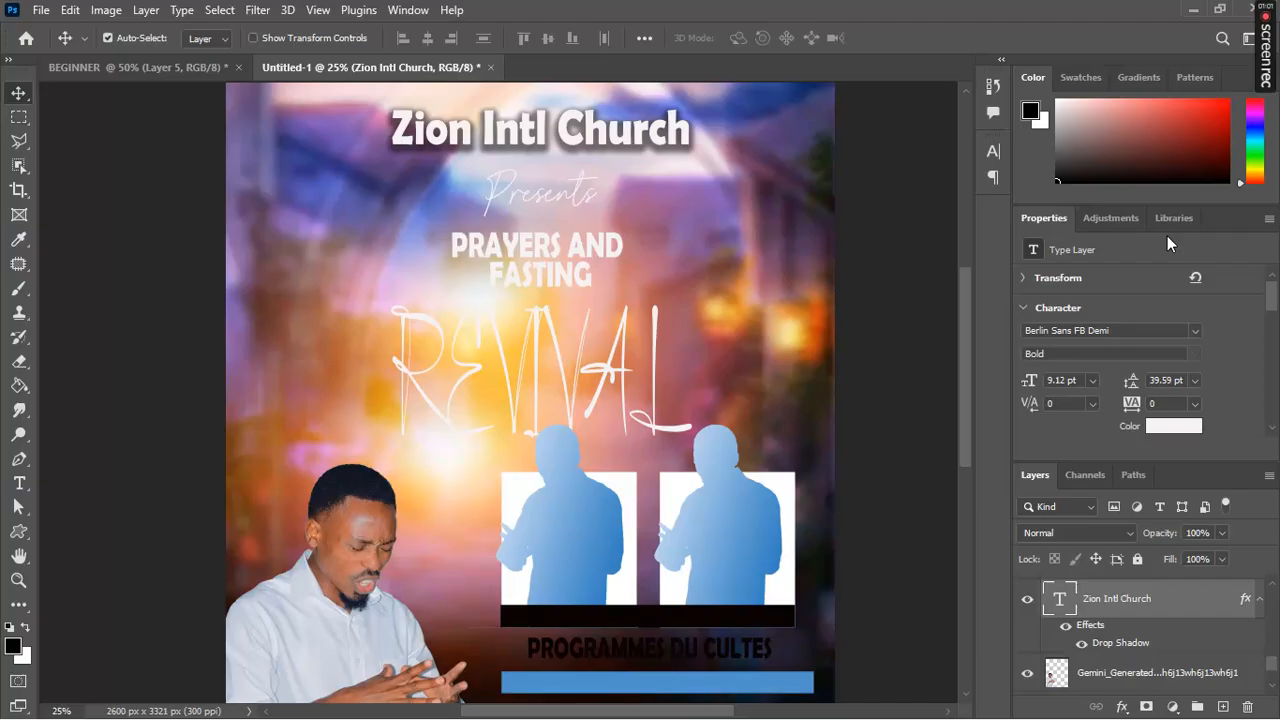
Step: Select the PRAYERS AND FASTING layer, enter its text and commit it unchanged, then return to Move (V)
mouse_move(1263, 40)
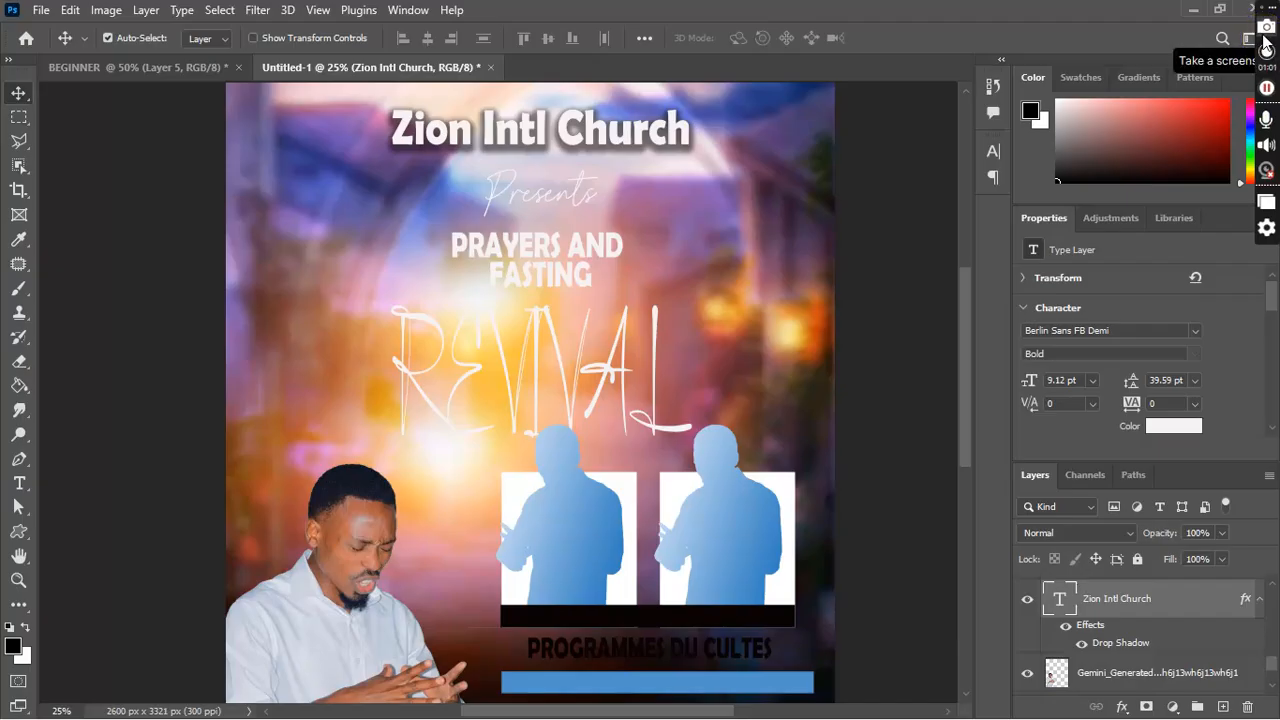
click(568, 207)
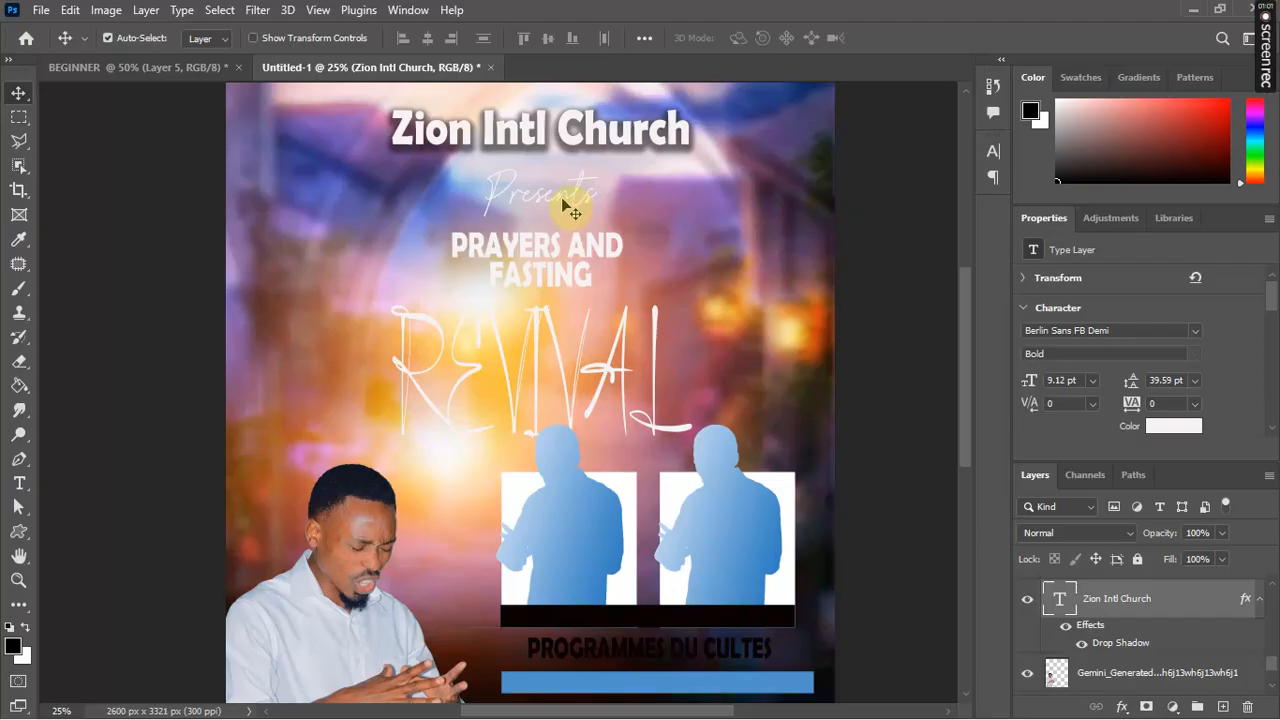
click(578, 258)
double_click(578, 252)
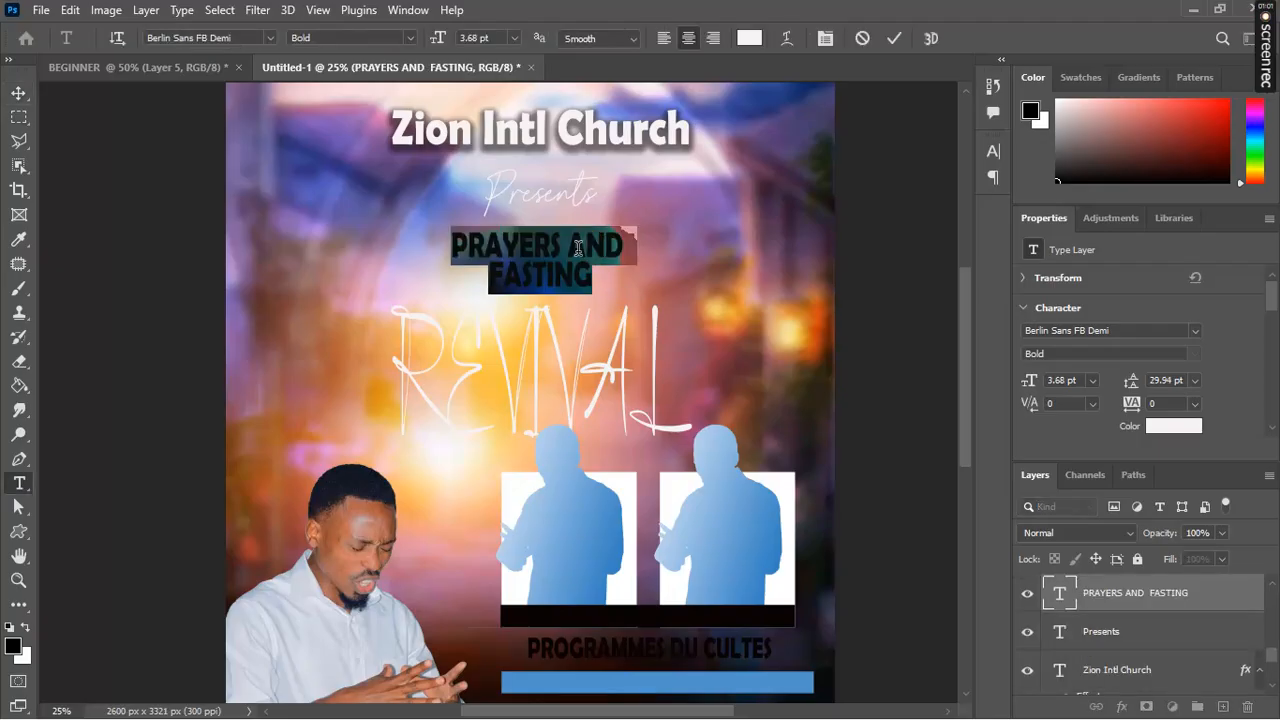
click(894, 38)
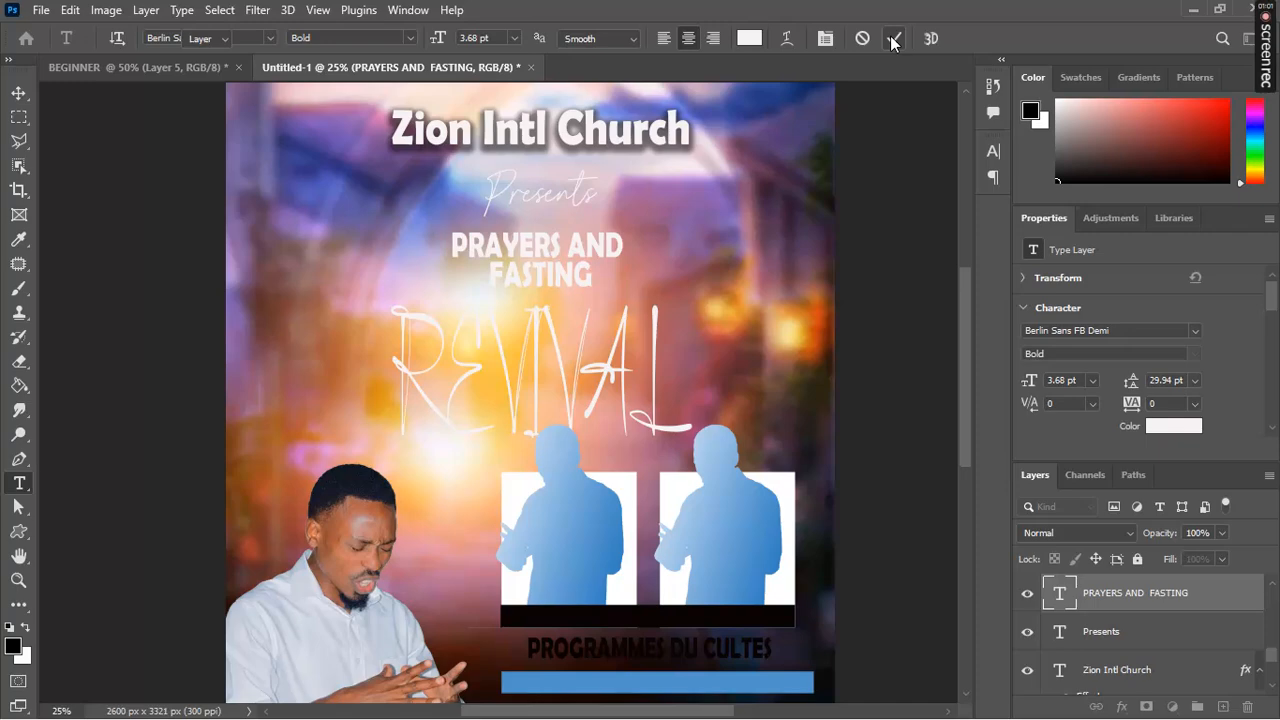
key(v)
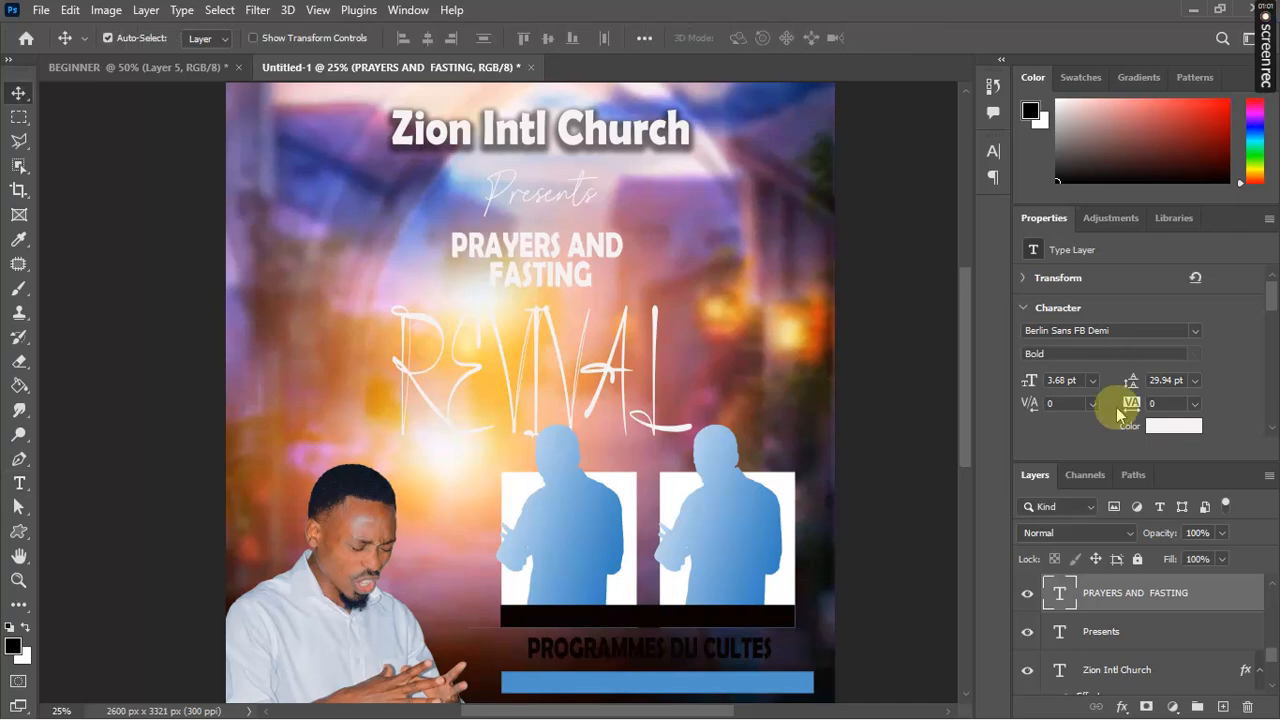
Step: Open Blending Options for PRAYERS AND FASTING, try then drop Drop Shadow, and enable a 5 px cyan Stroke
right_click(1133, 598)
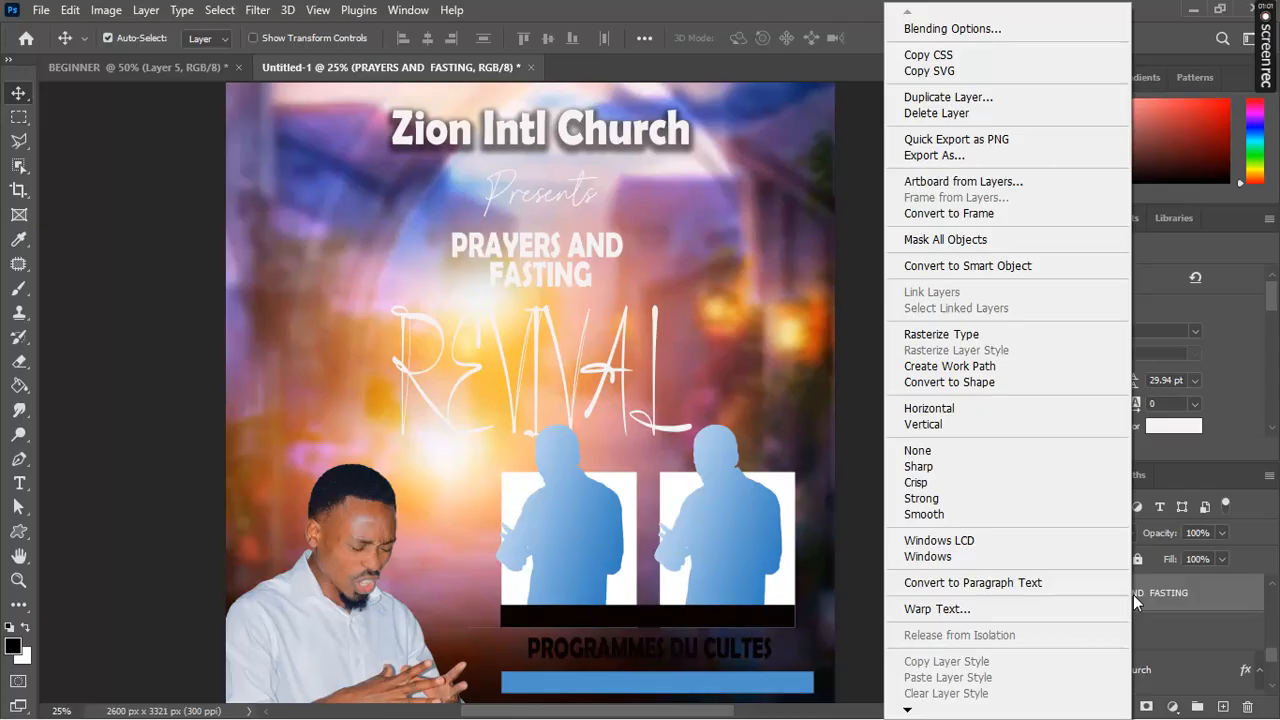
click(988, 30)
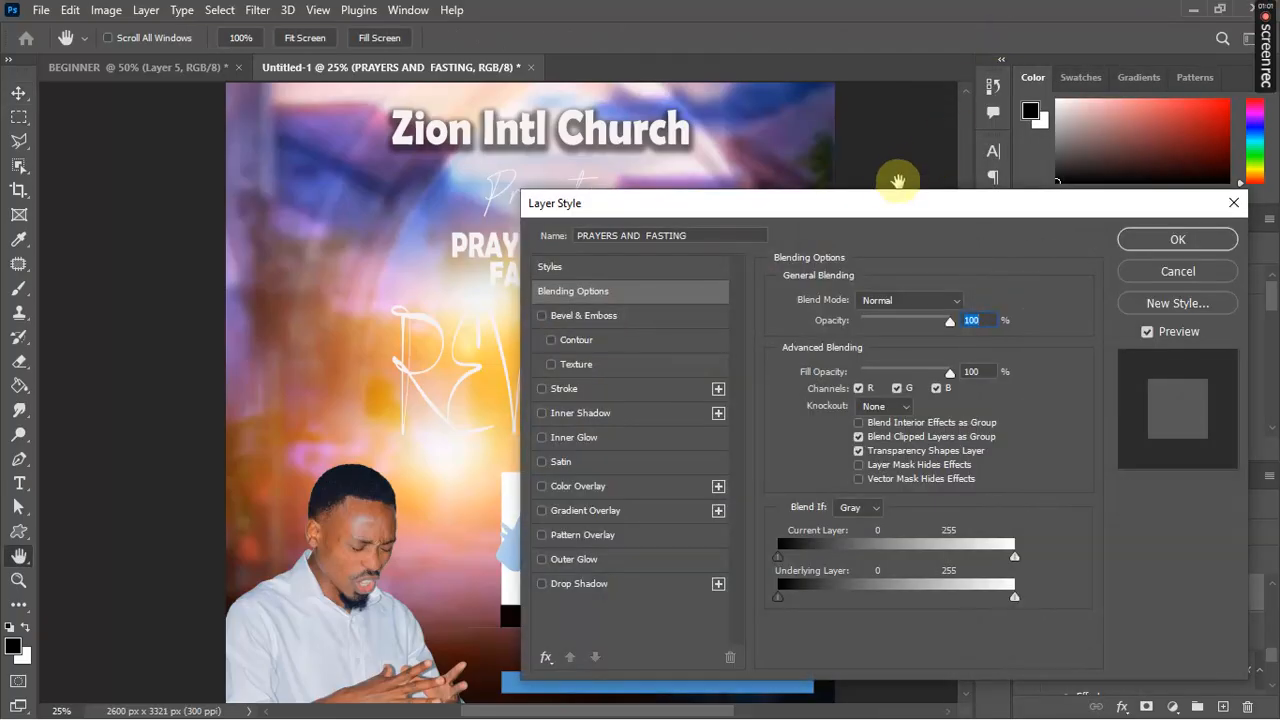
drag(887, 210, 1103, 185)
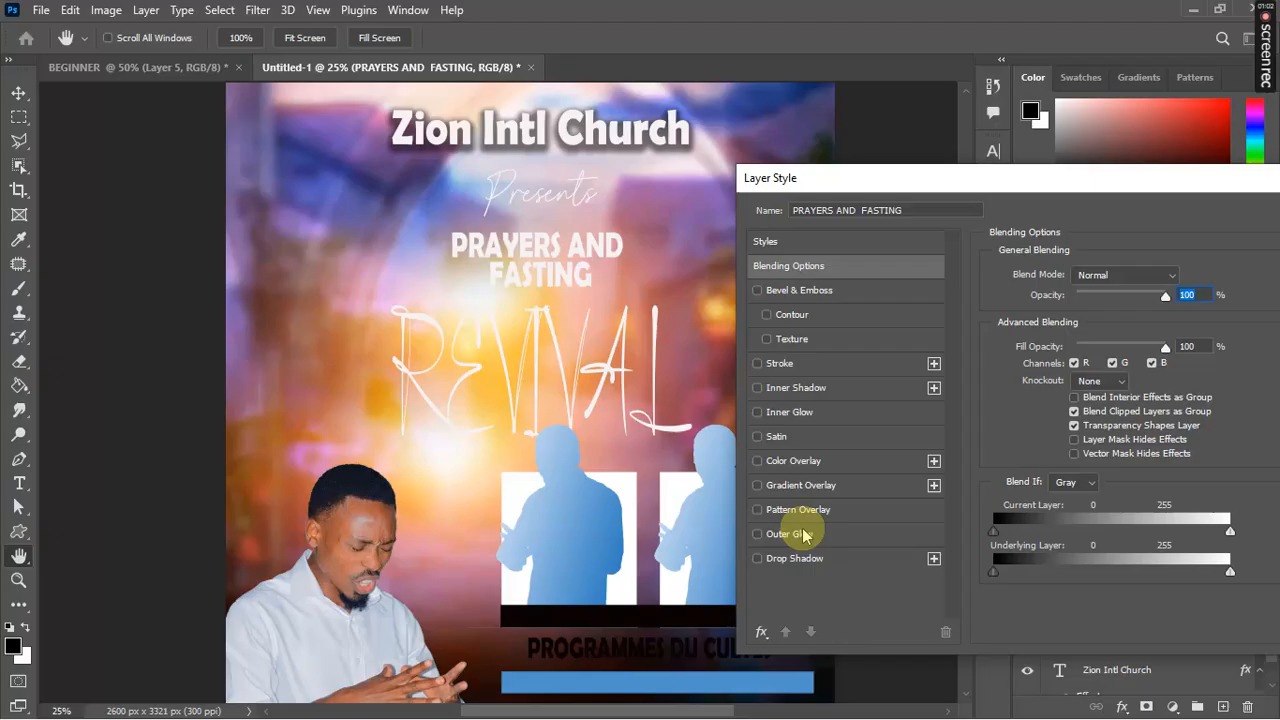
click(757, 558)
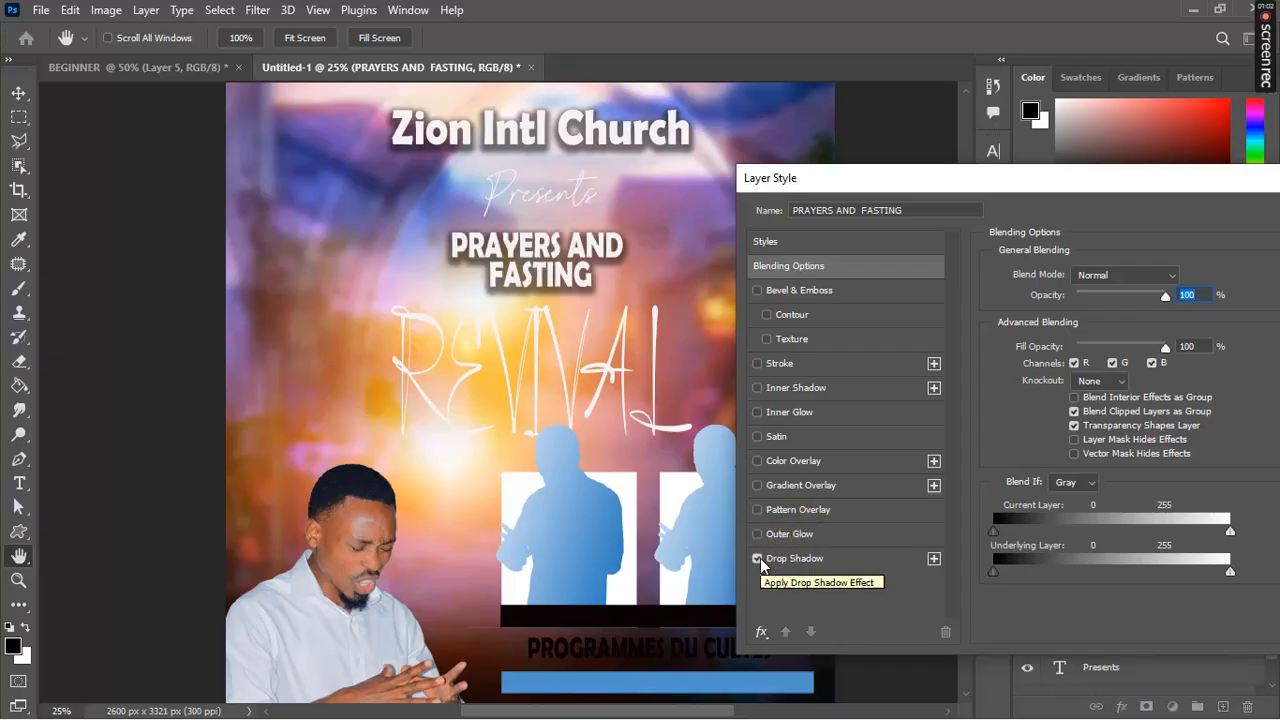
click(757, 558)
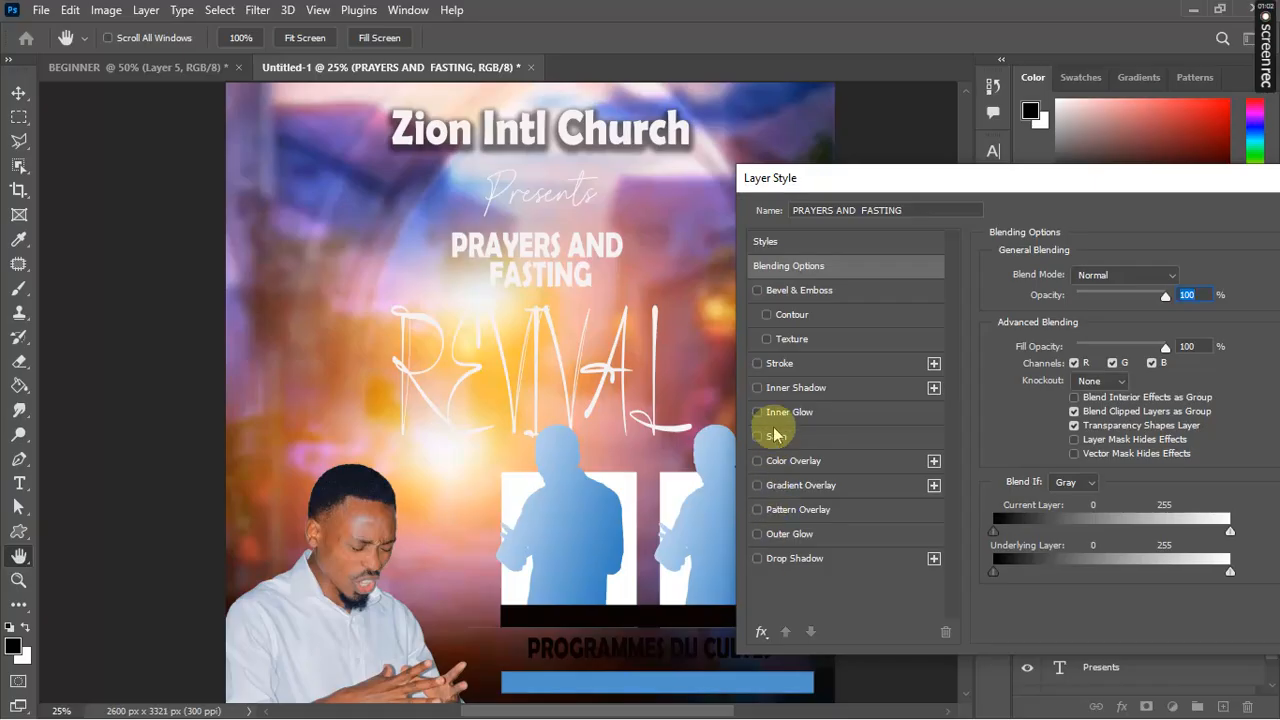
click(759, 366)
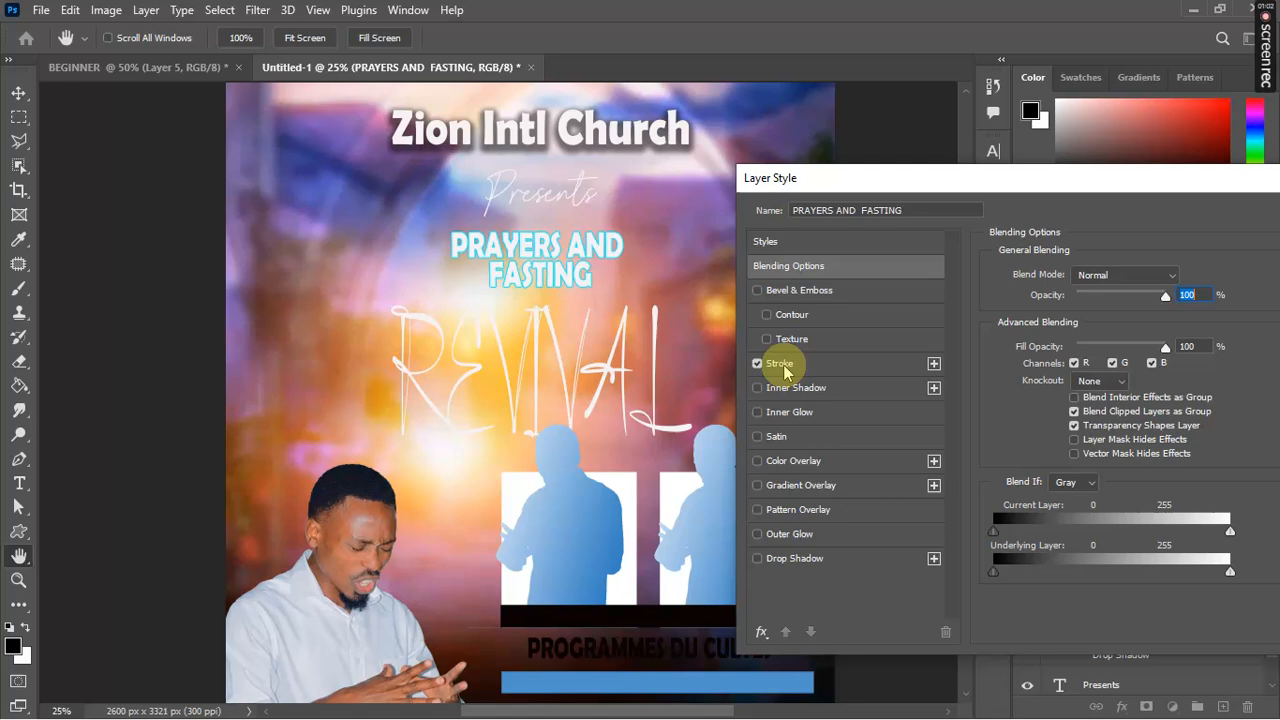
click(783, 369)
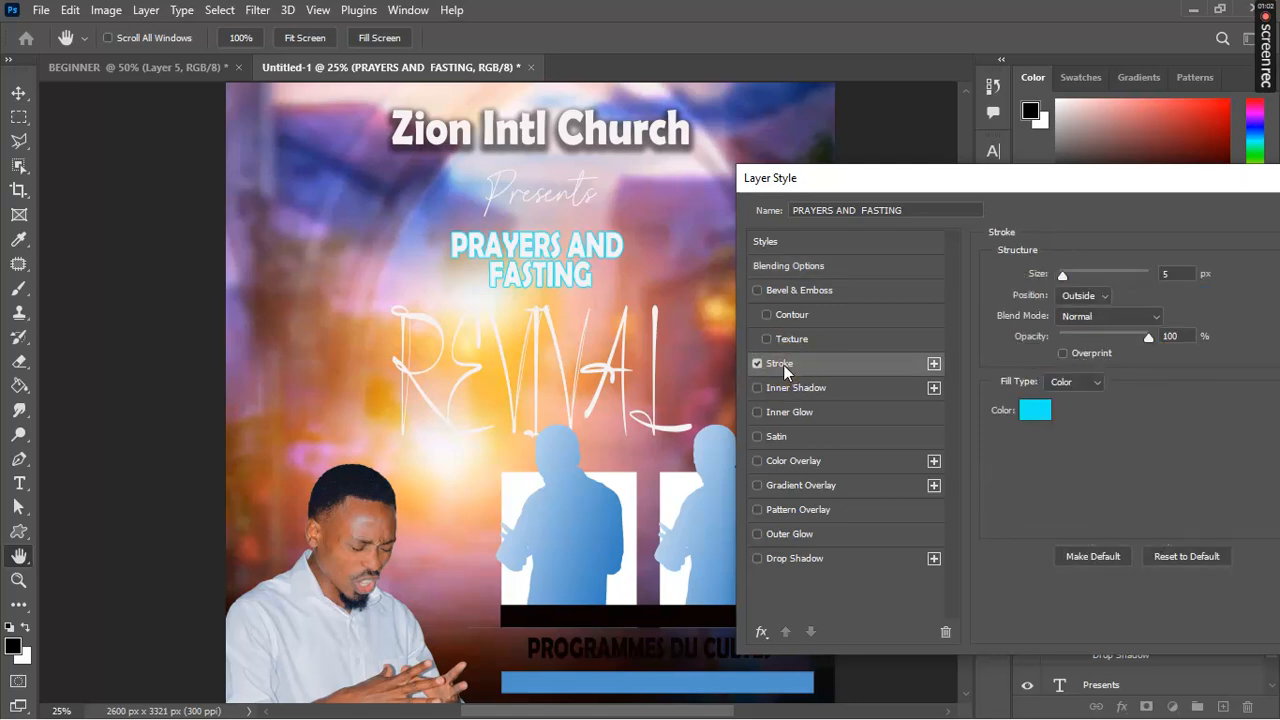
Step: Try stroke colours by sampling the poster, then cancel the picker to keep the cyan stroke
click(1035, 410)
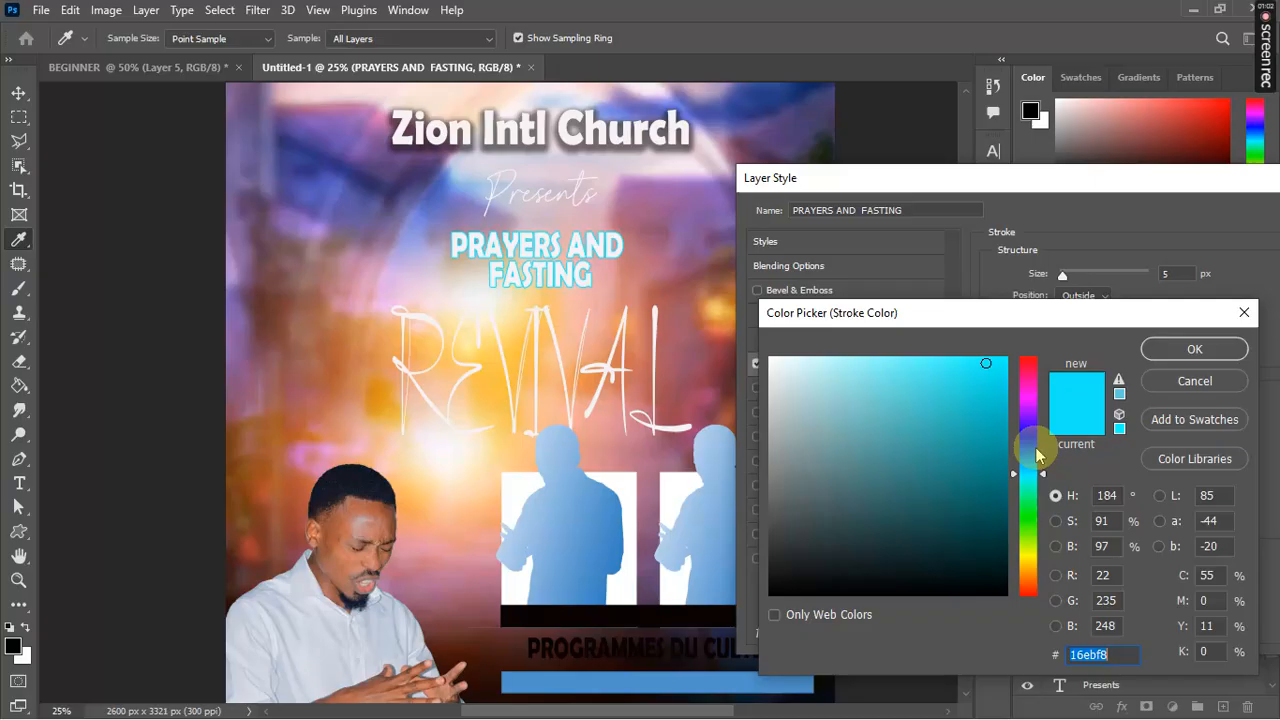
click(1034, 512)
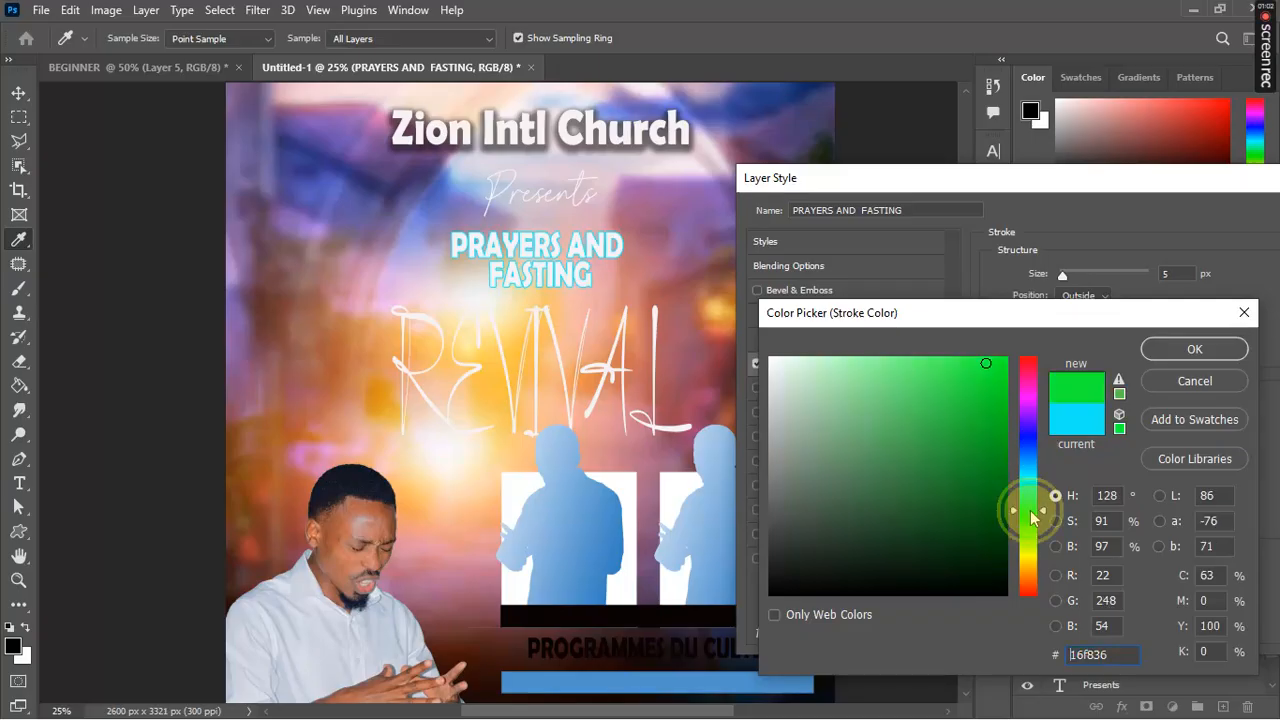
click(1030, 562)
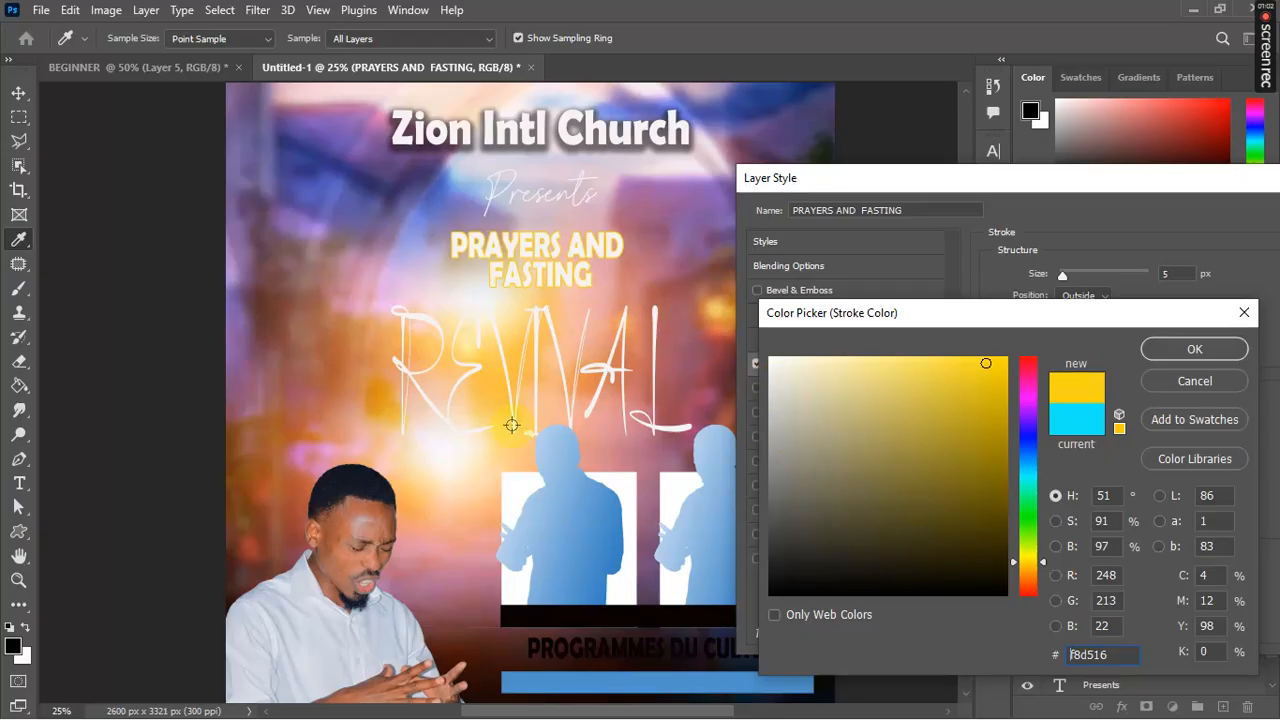
click(680, 346)
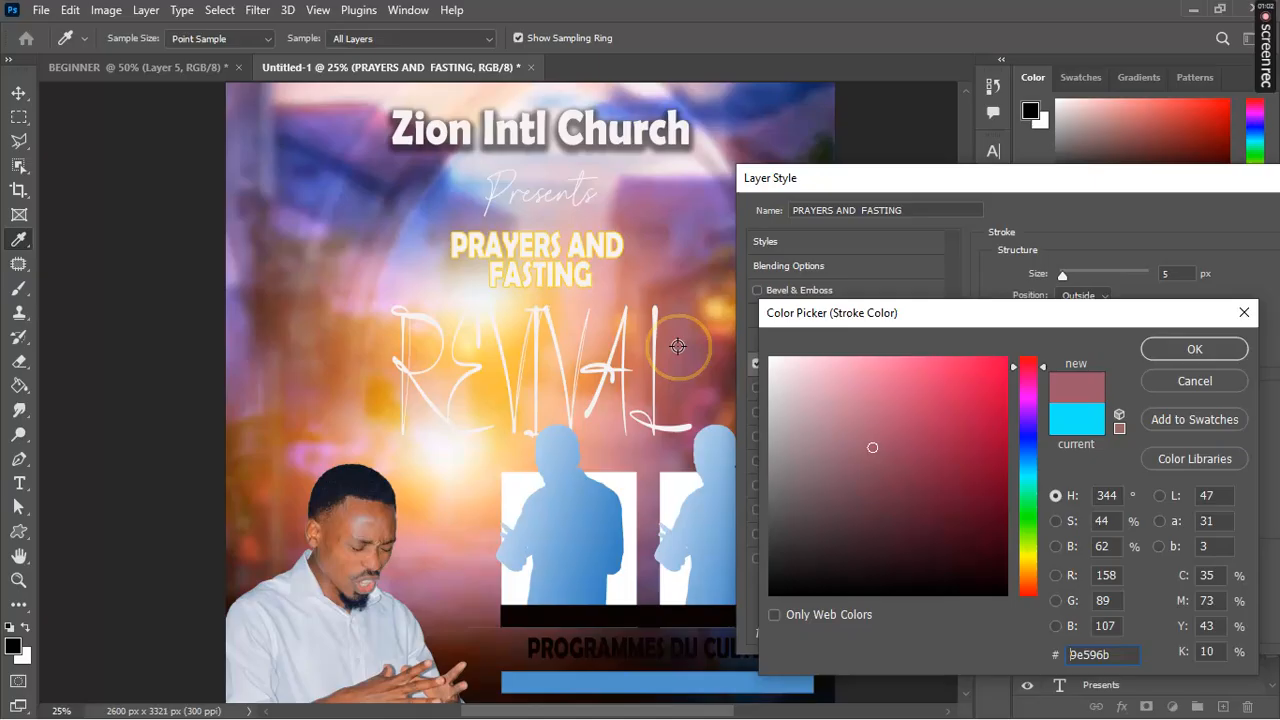
click(368, 305)
click(351, 318)
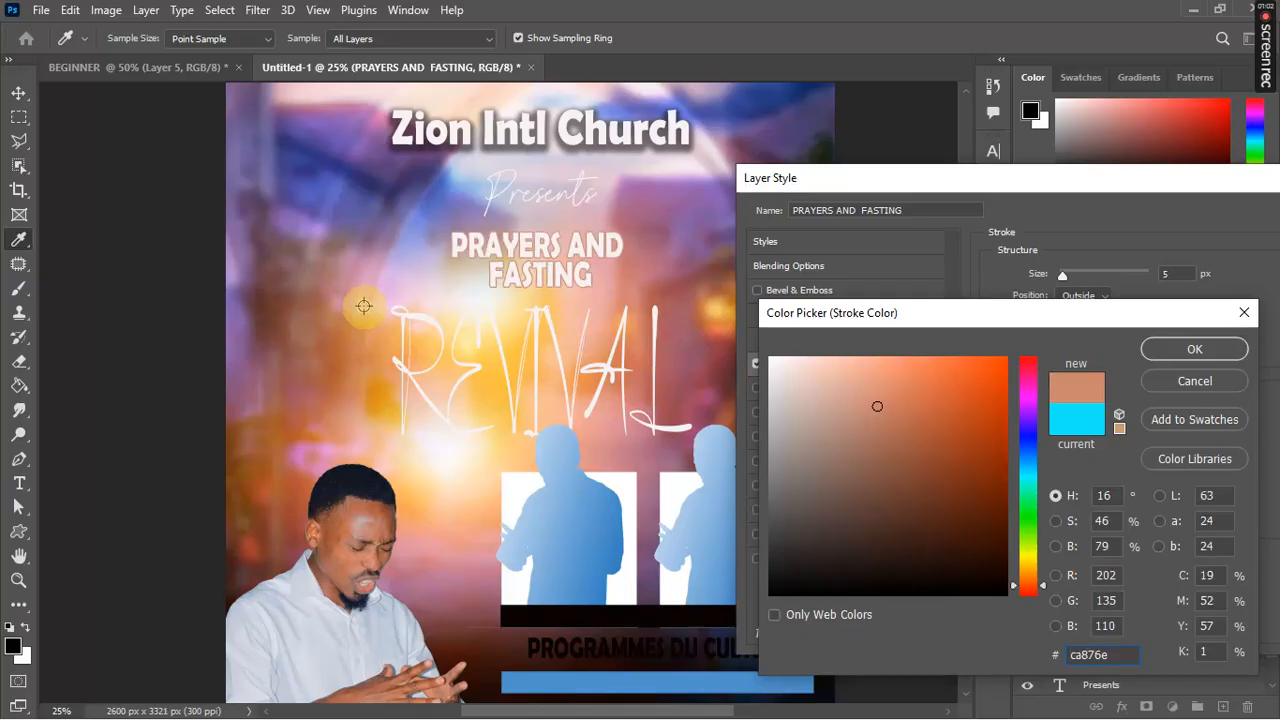
click(409, 287)
click(350, 316)
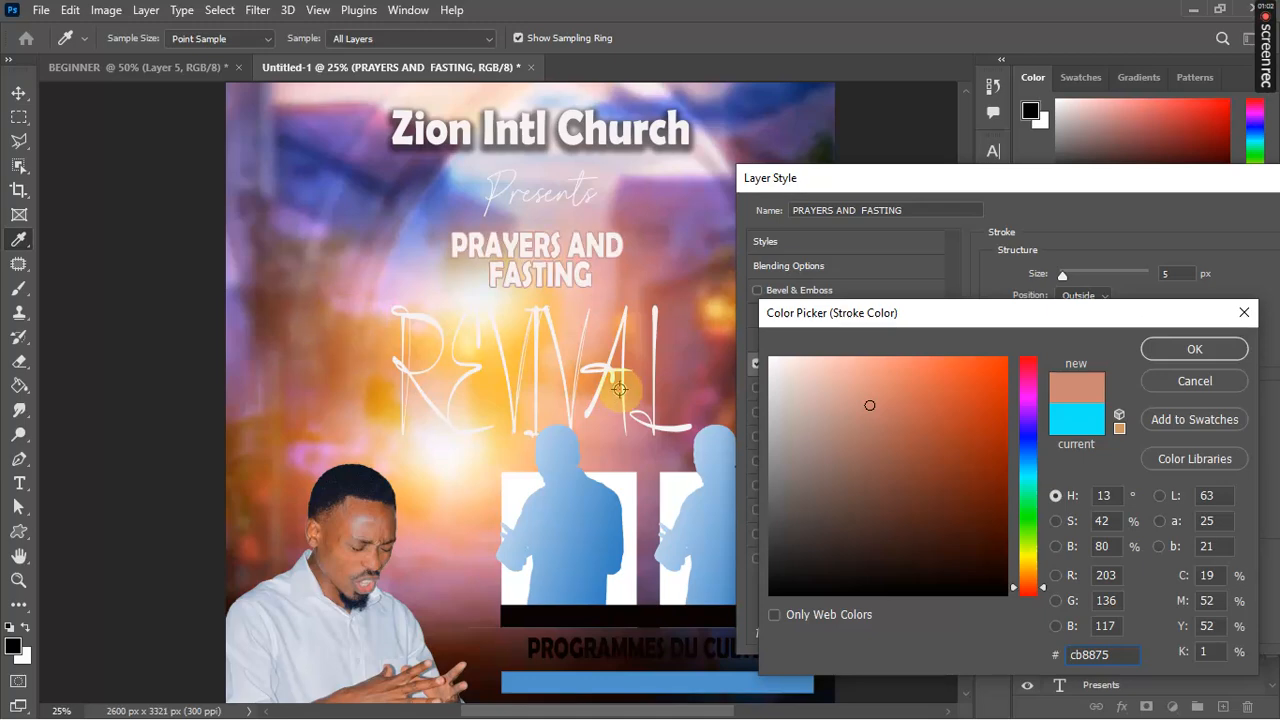
click(609, 318)
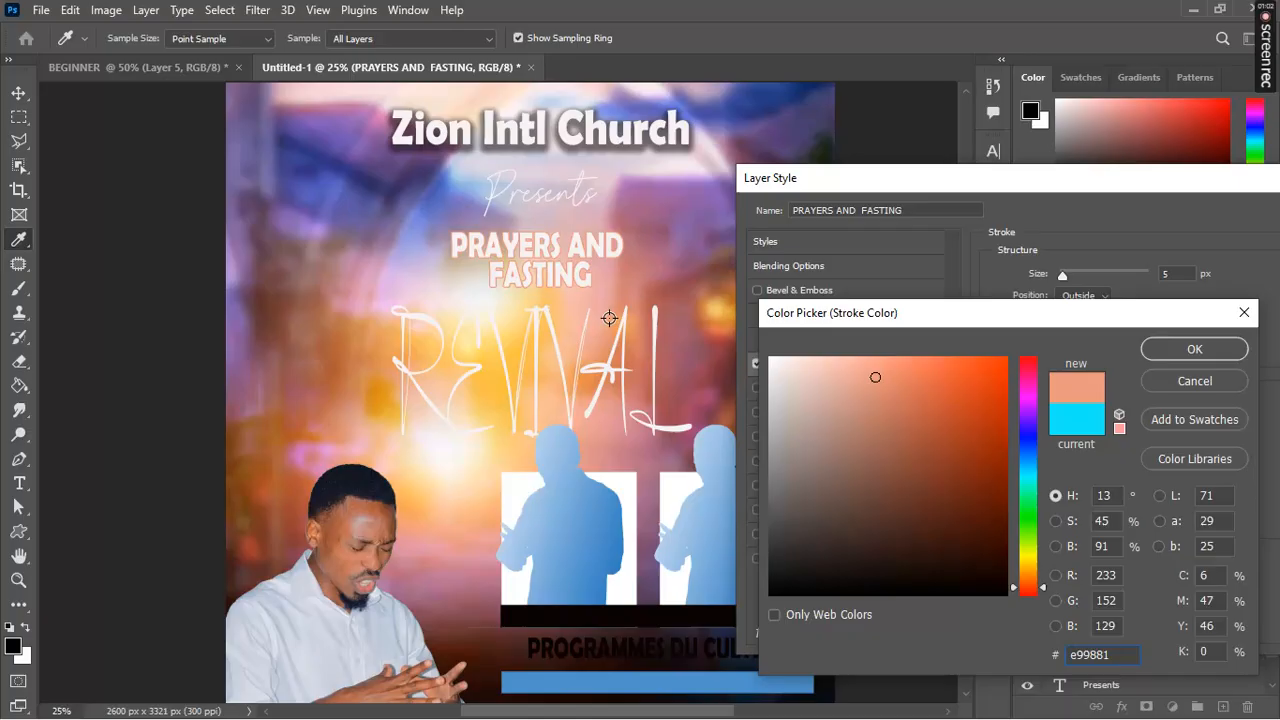
click(641, 357)
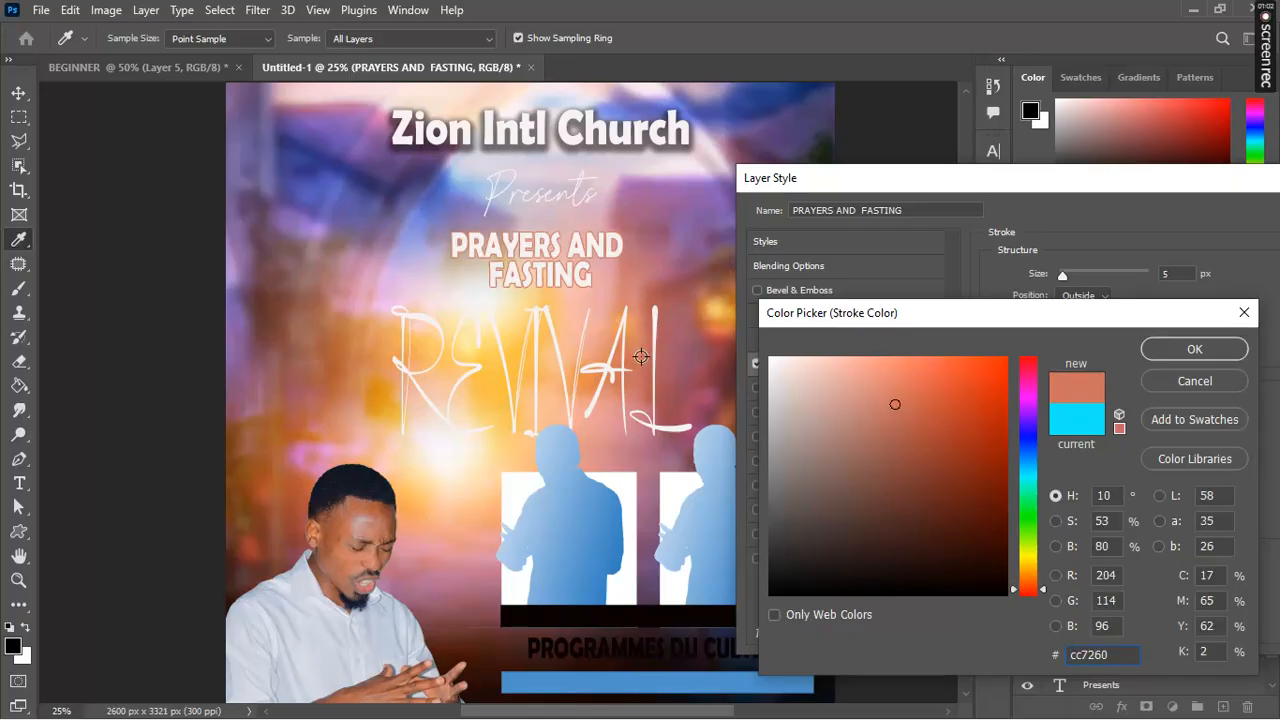
click(688, 388)
click(690, 389)
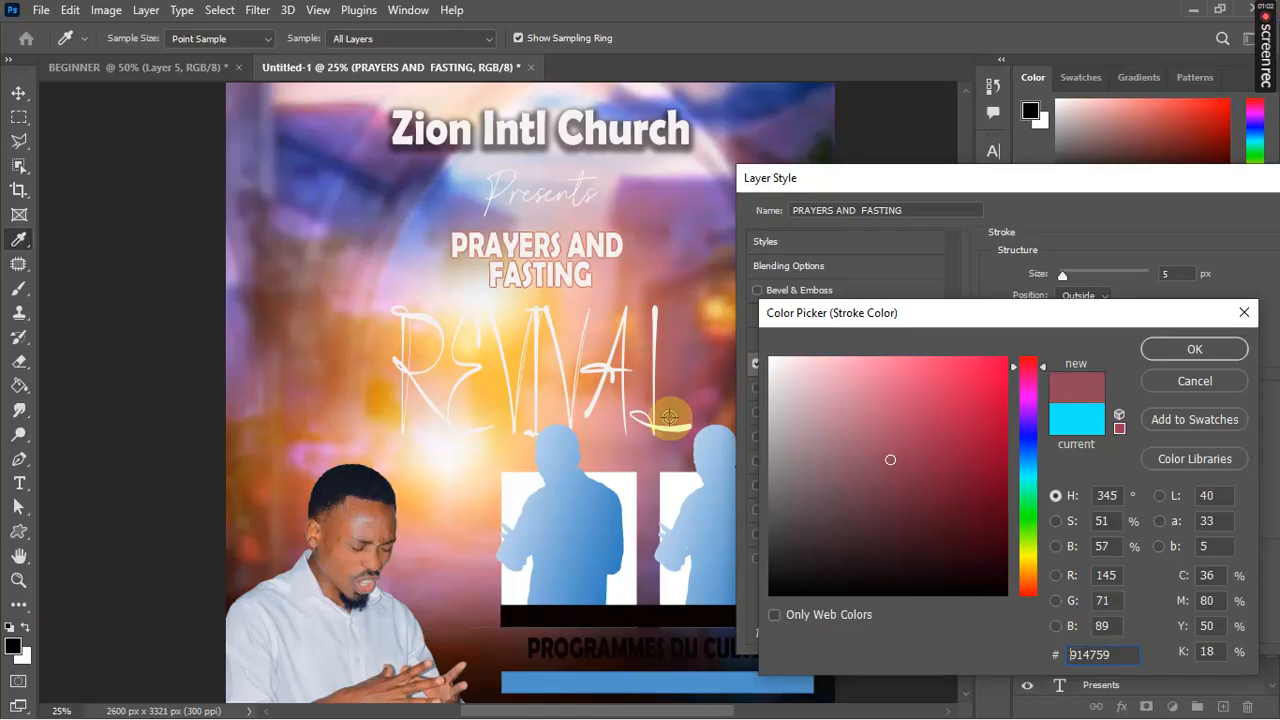
click(620, 438)
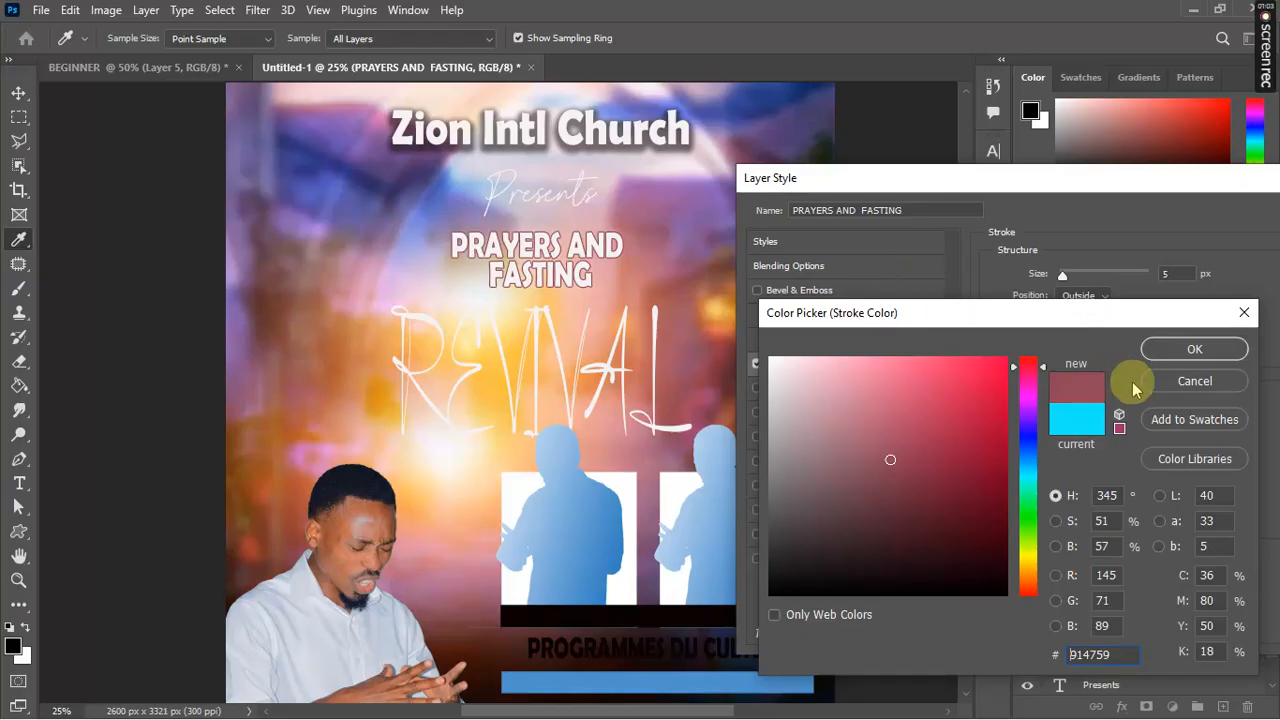
click(1195, 380)
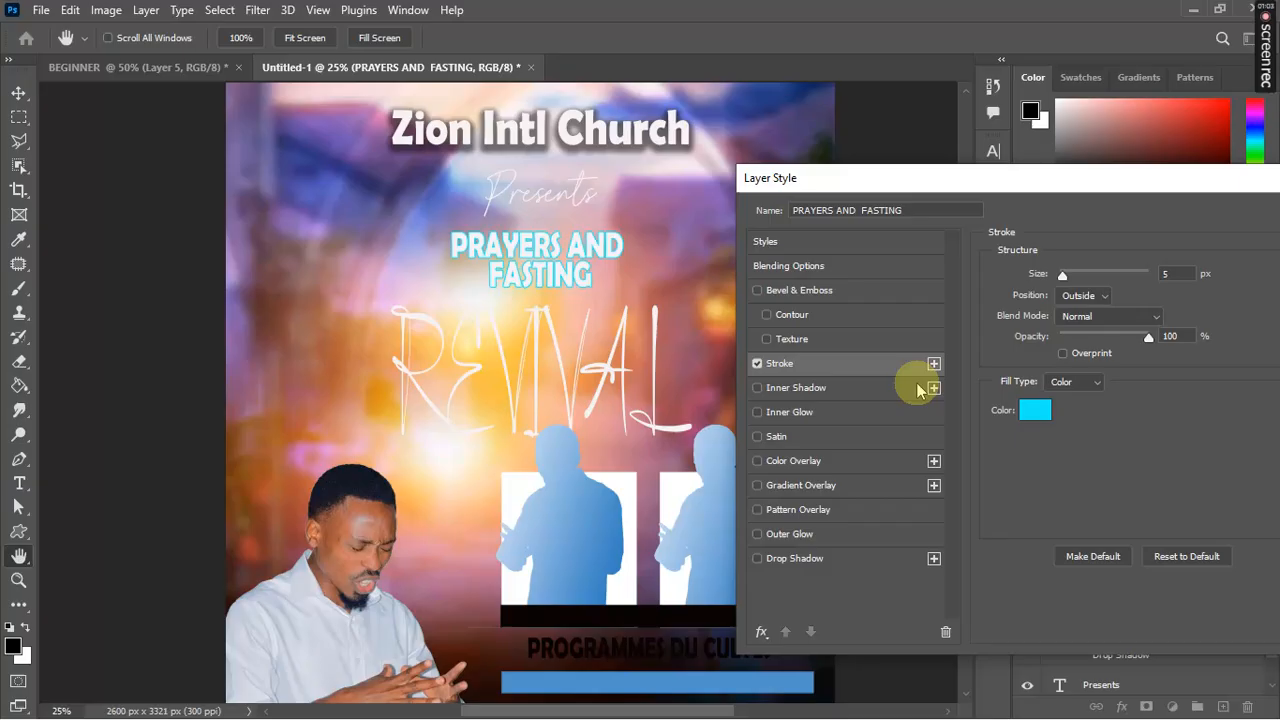
Step: Swap the stroke for a Gradient Overlay using a peach preset from the Pinks group
click(757, 364)
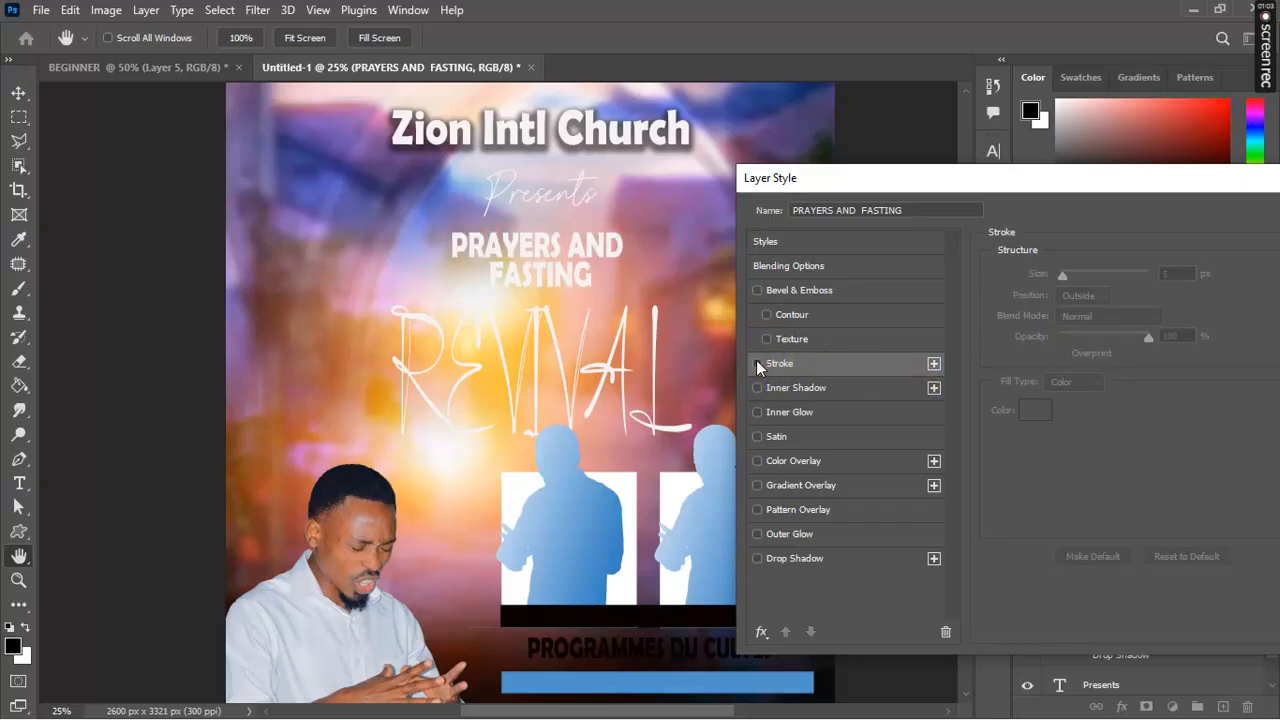
click(757, 485)
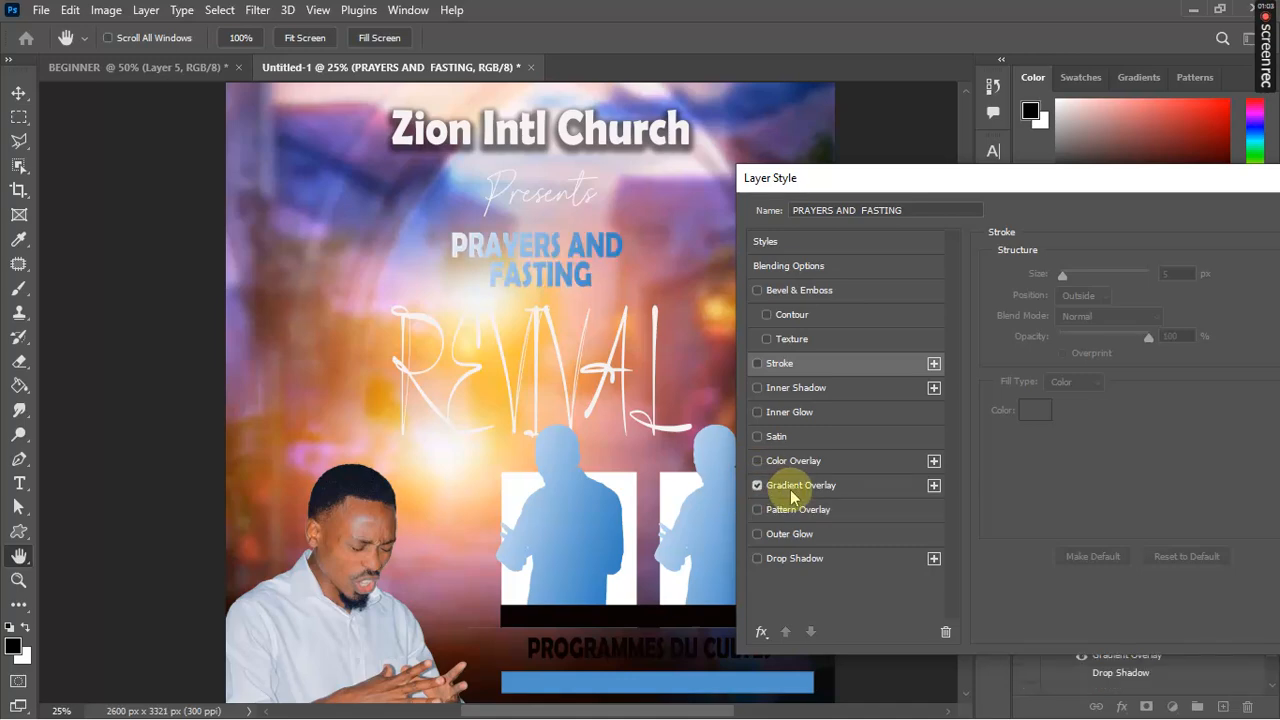
click(790, 486)
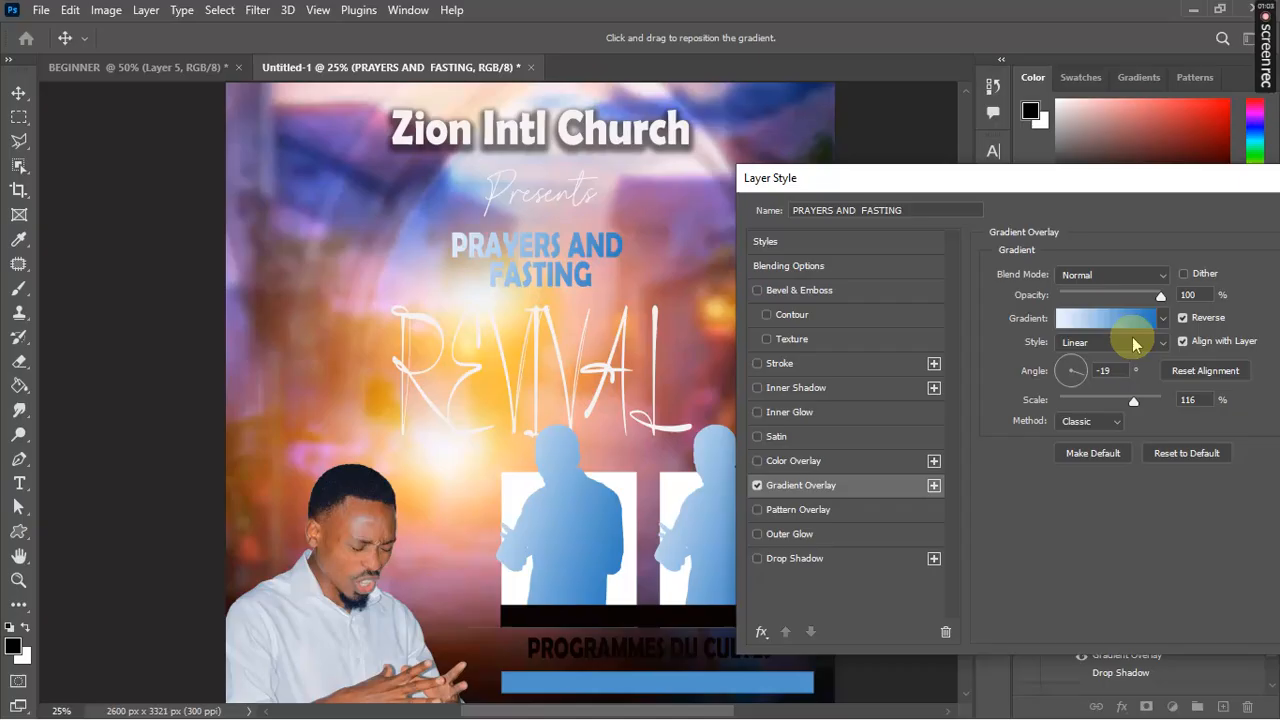
click(1164, 319)
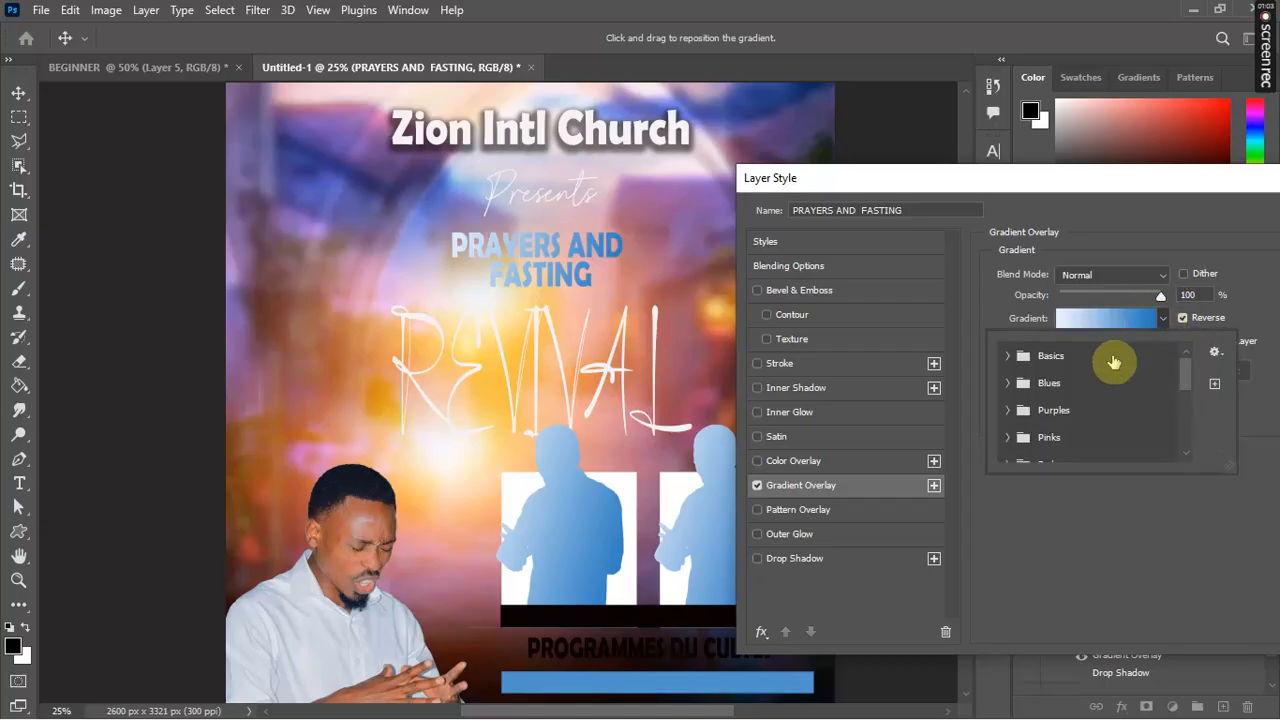
click(1020, 436)
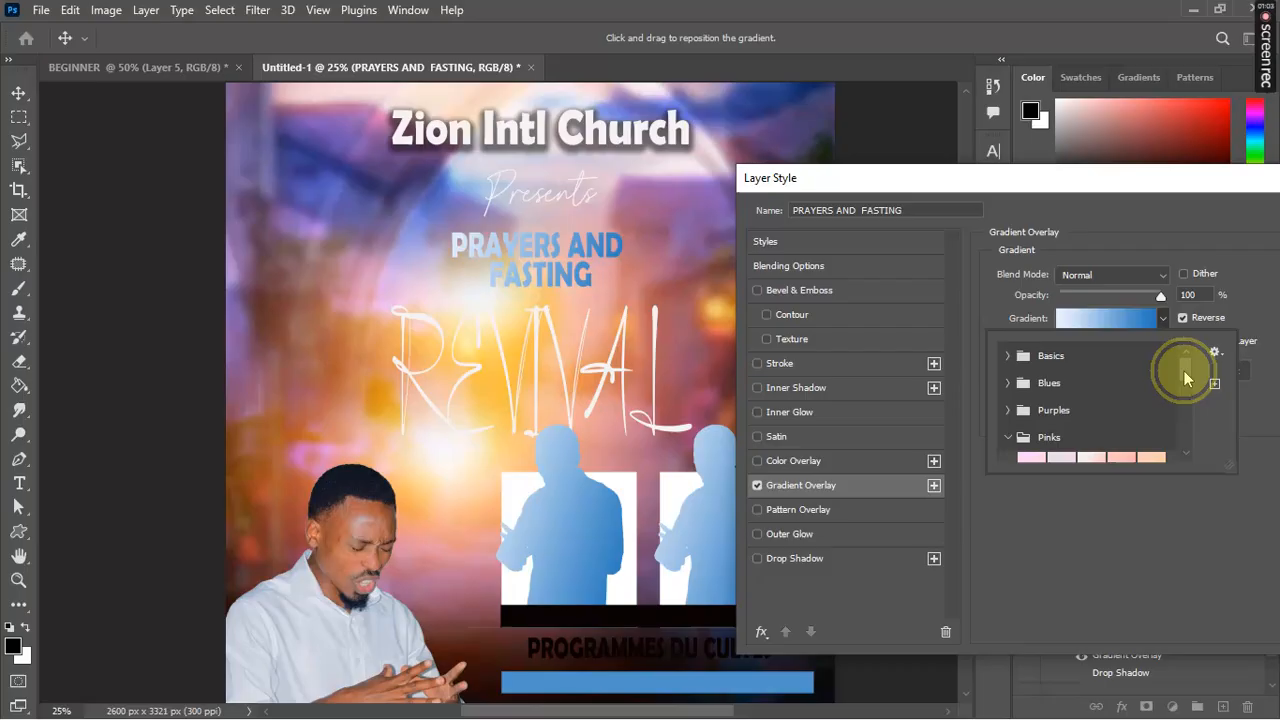
drag(1186, 368, 1193, 401)
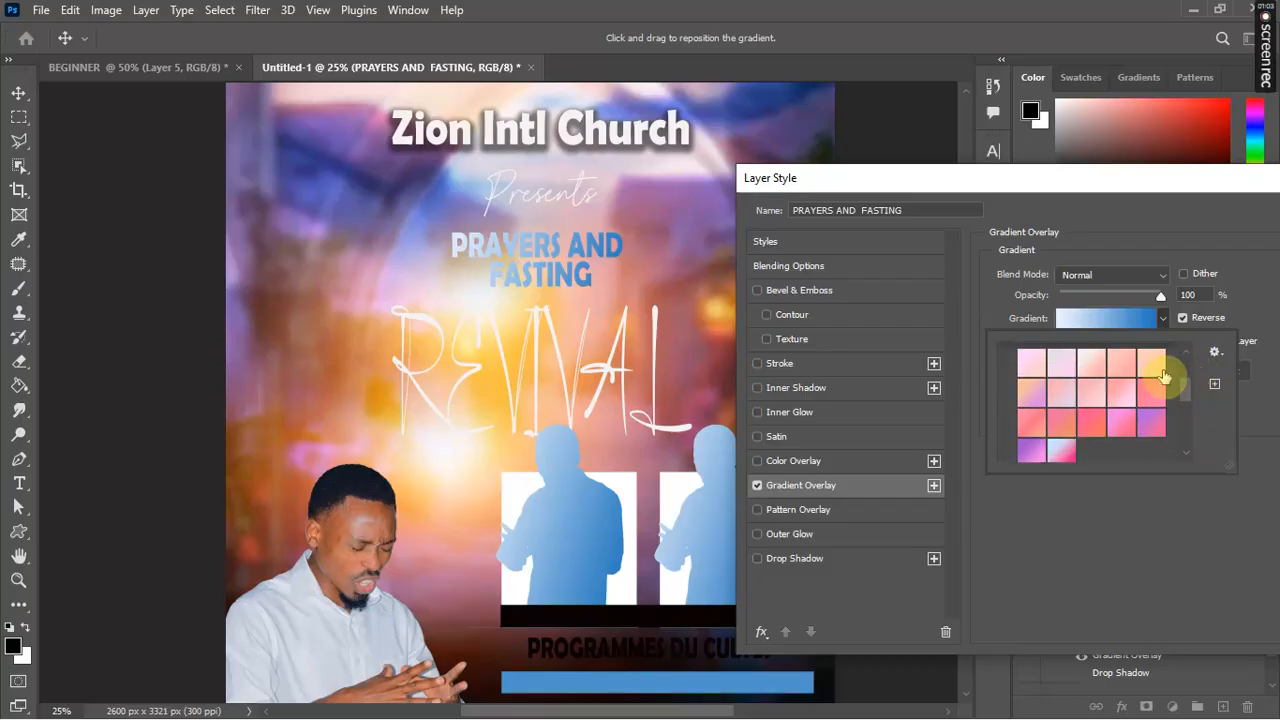
click(1153, 362)
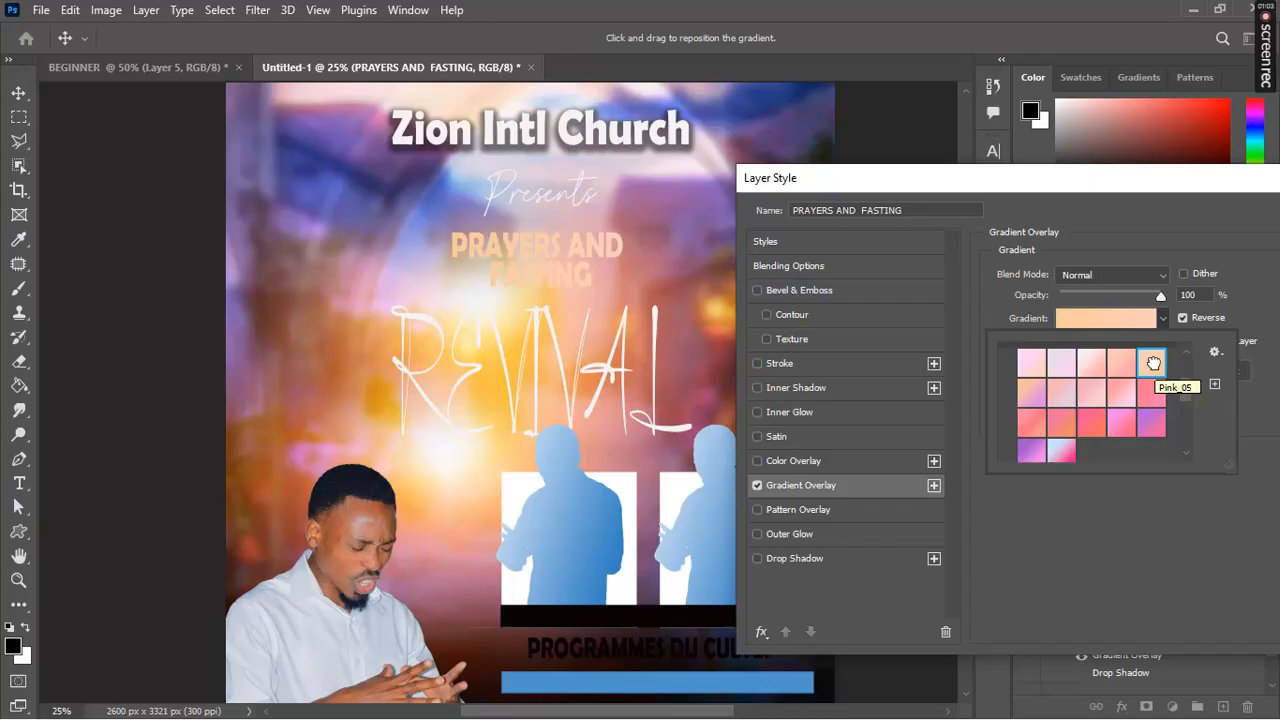
double_click(1153, 362)
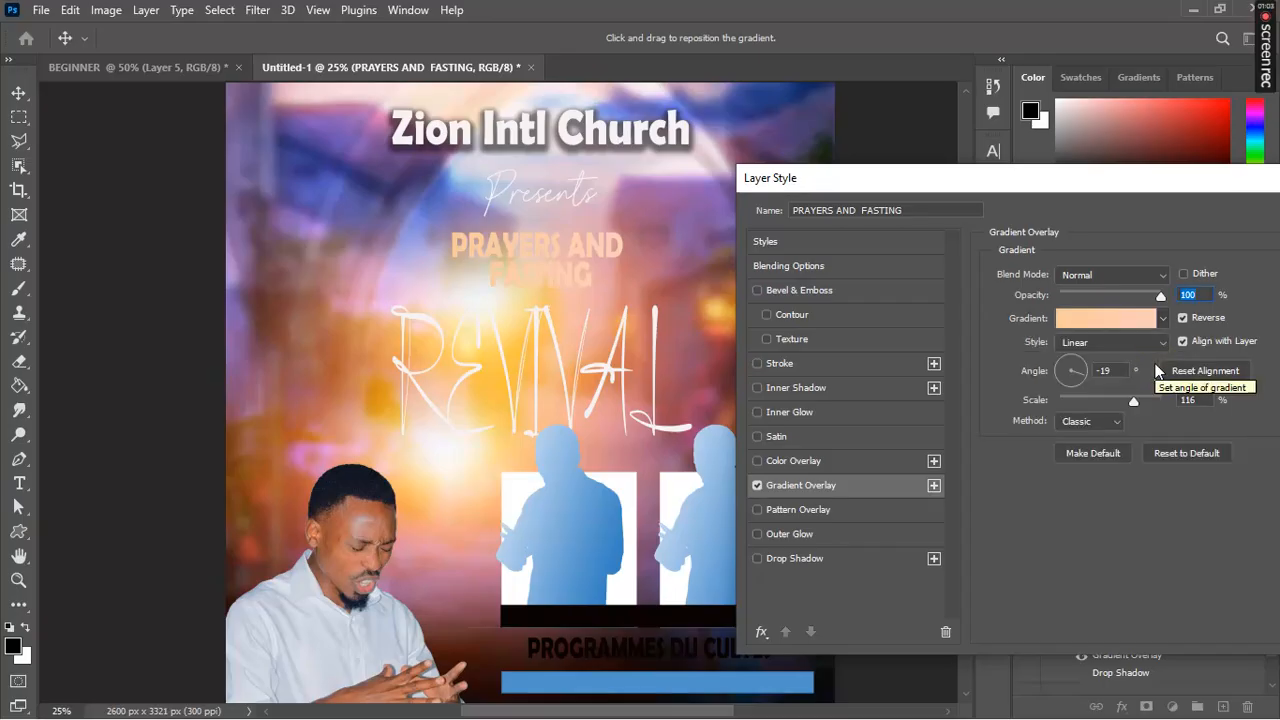
Step: Re-enable the cyan stroke and switch the gradient overlay off
click(757, 364)
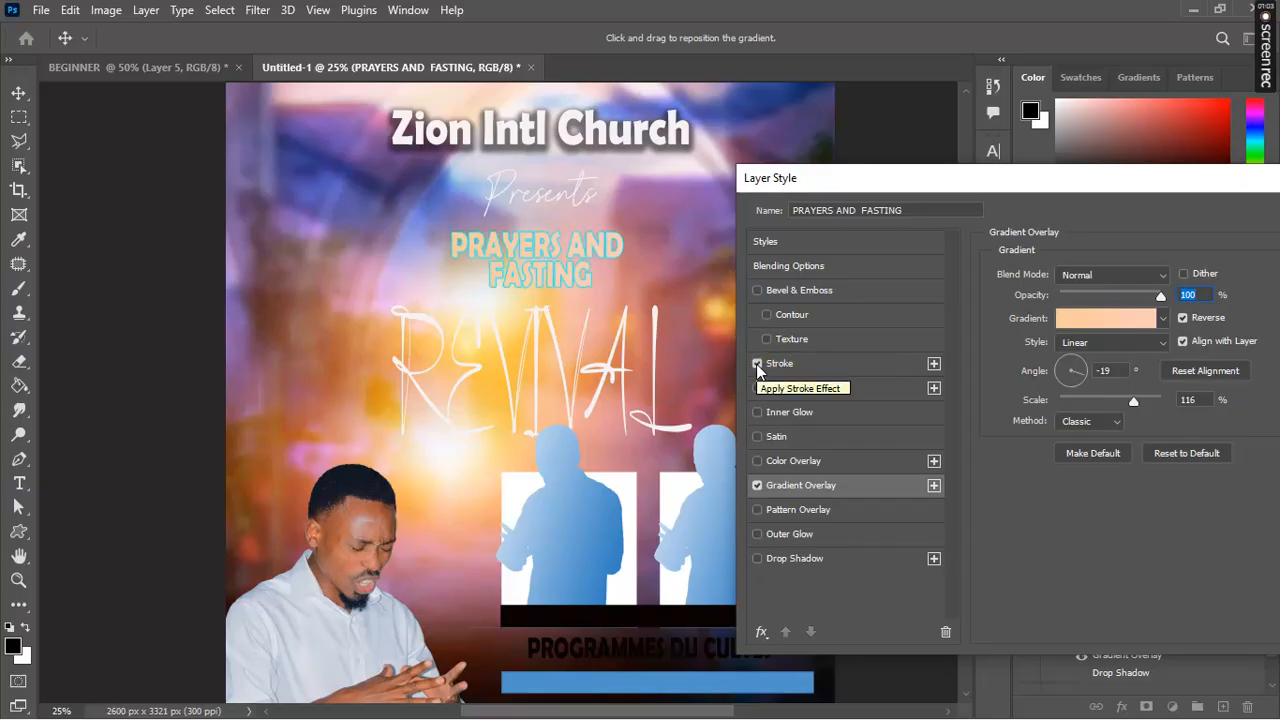
click(756, 486)
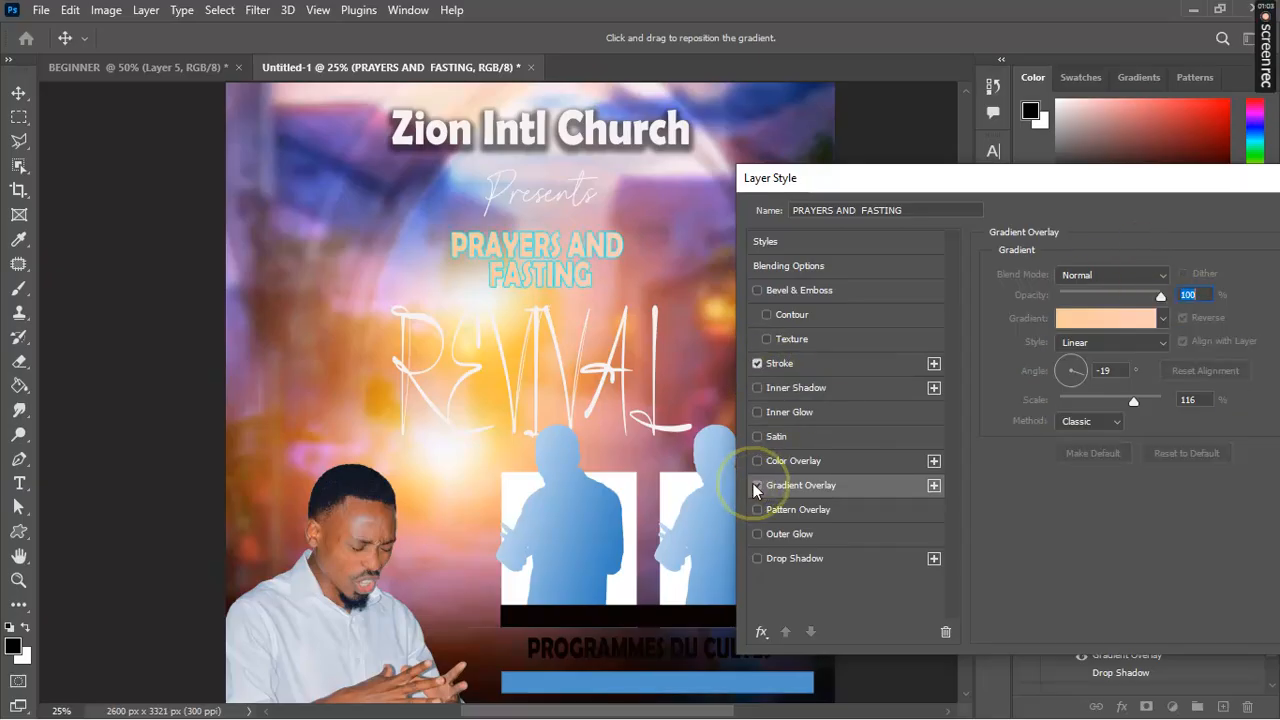
click(780, 366)
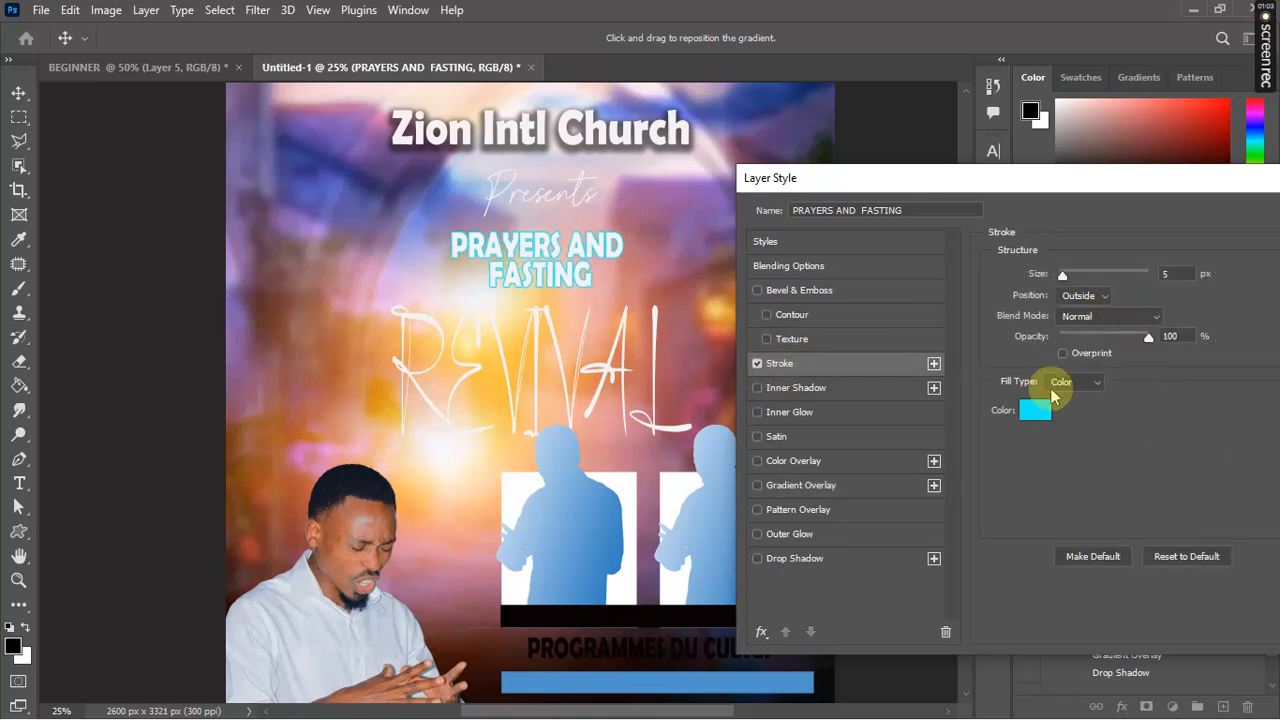
Step: Sample the flyer background for the heading's stroke colour, settling on brown-orange #aa5421
click(1036, 412)
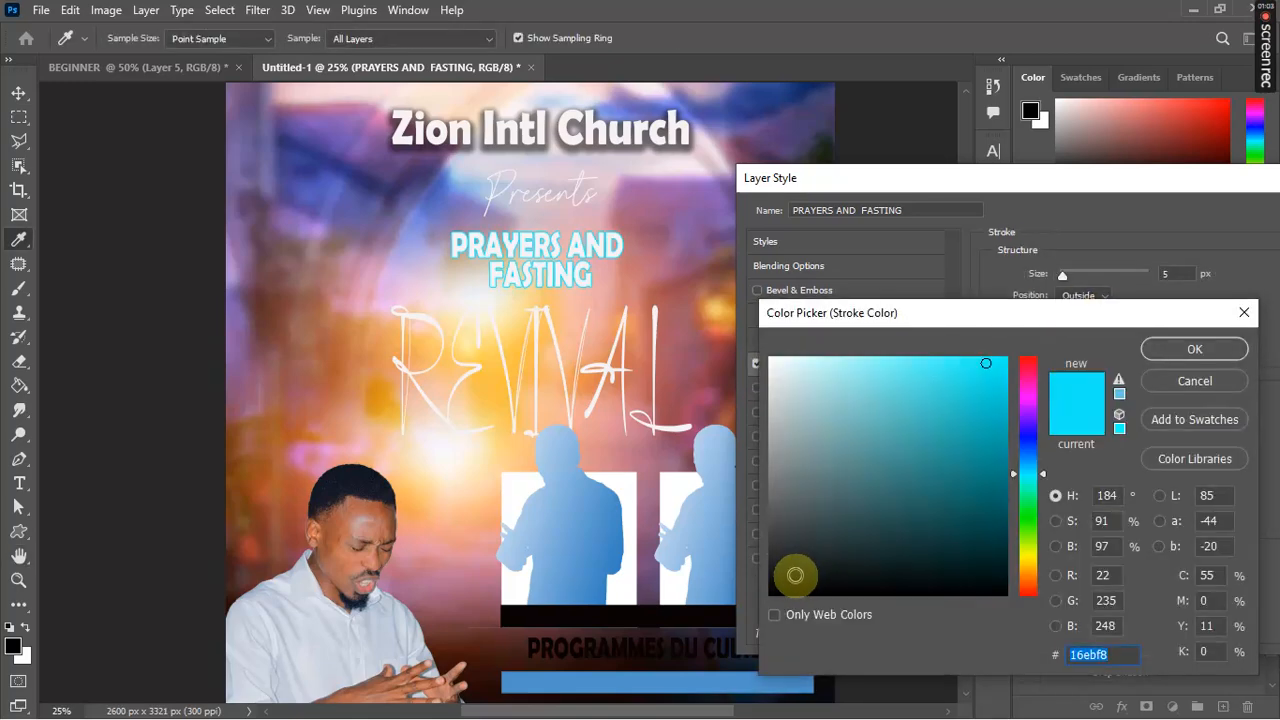
click(551, 387)
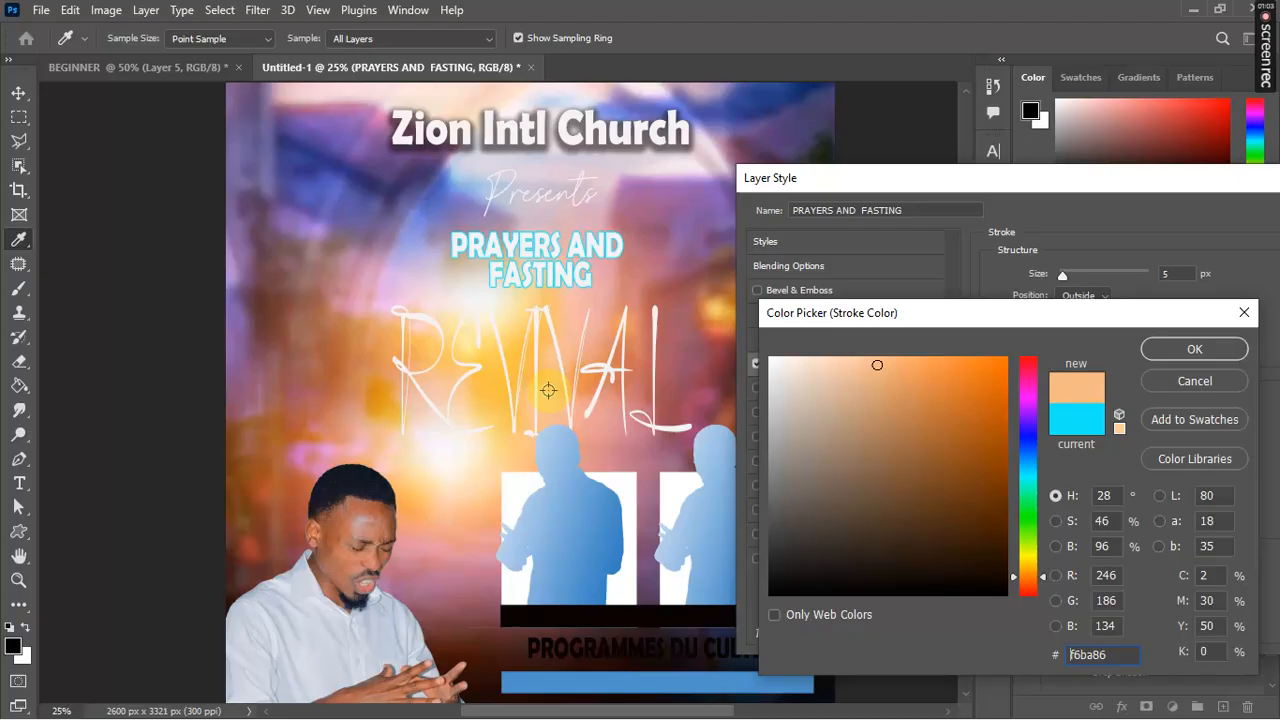
drag(666, 298, 641, 266)
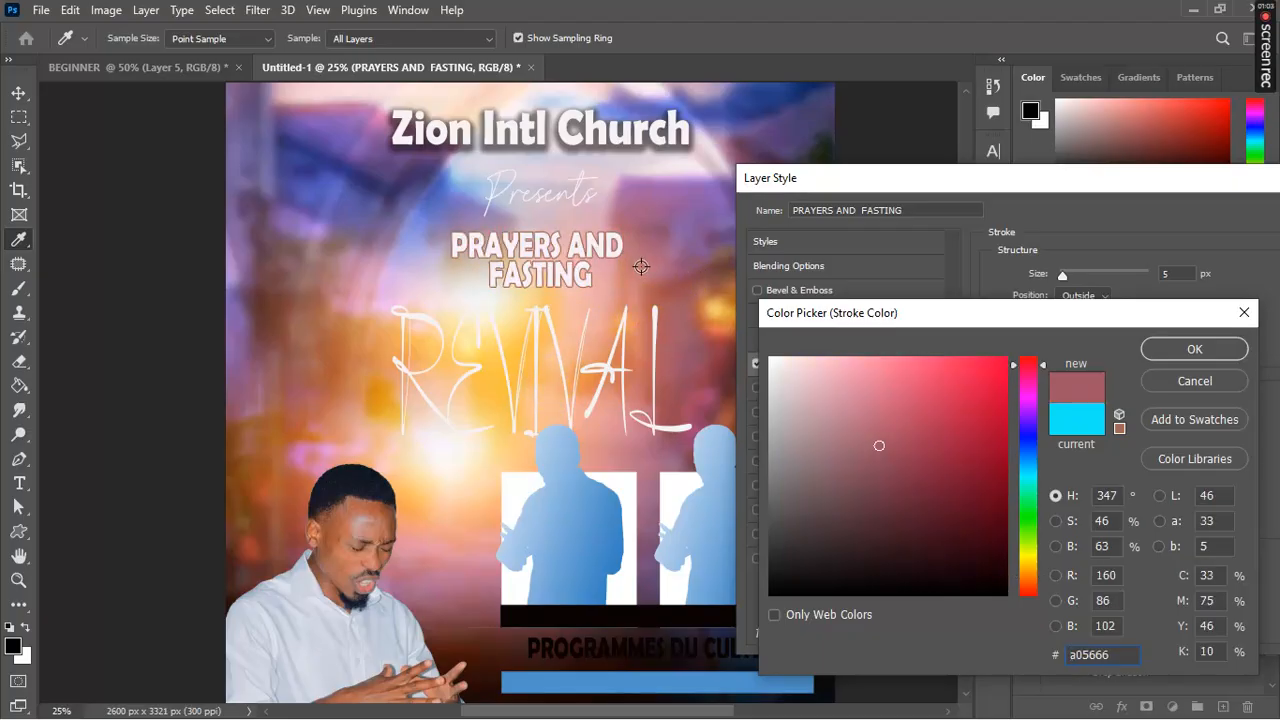
click(603, 284)
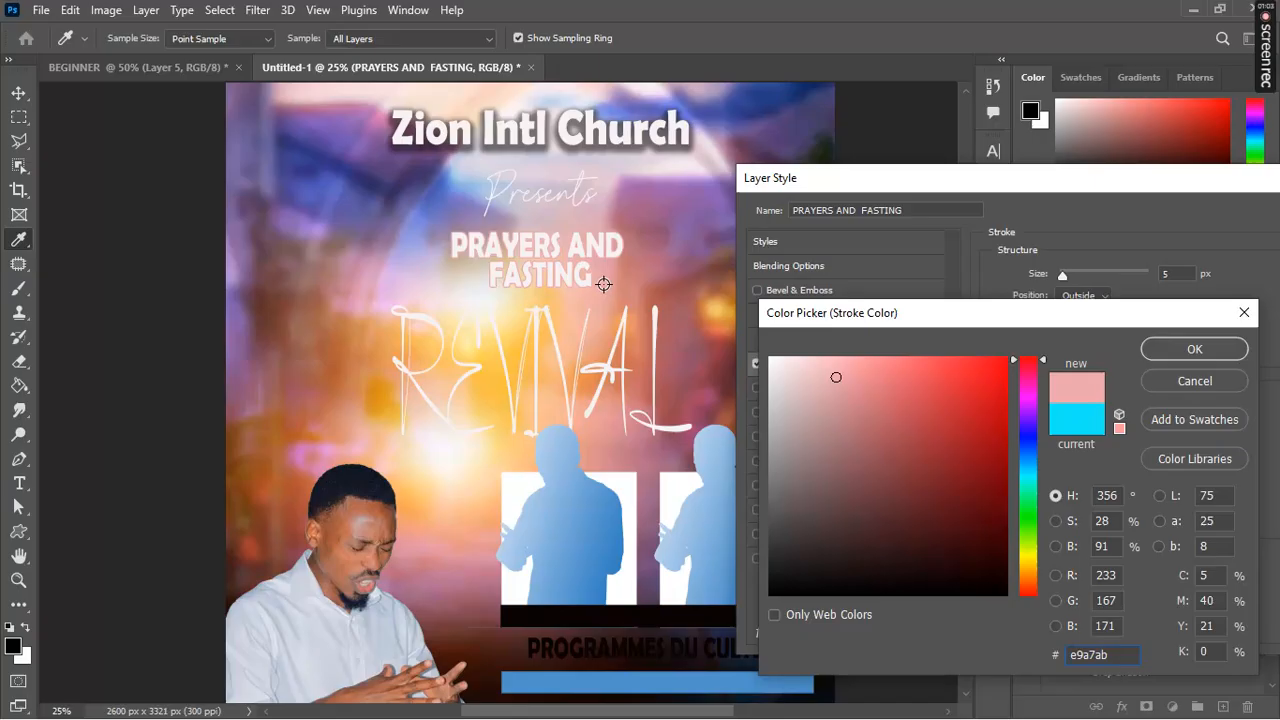
click(554, 312)
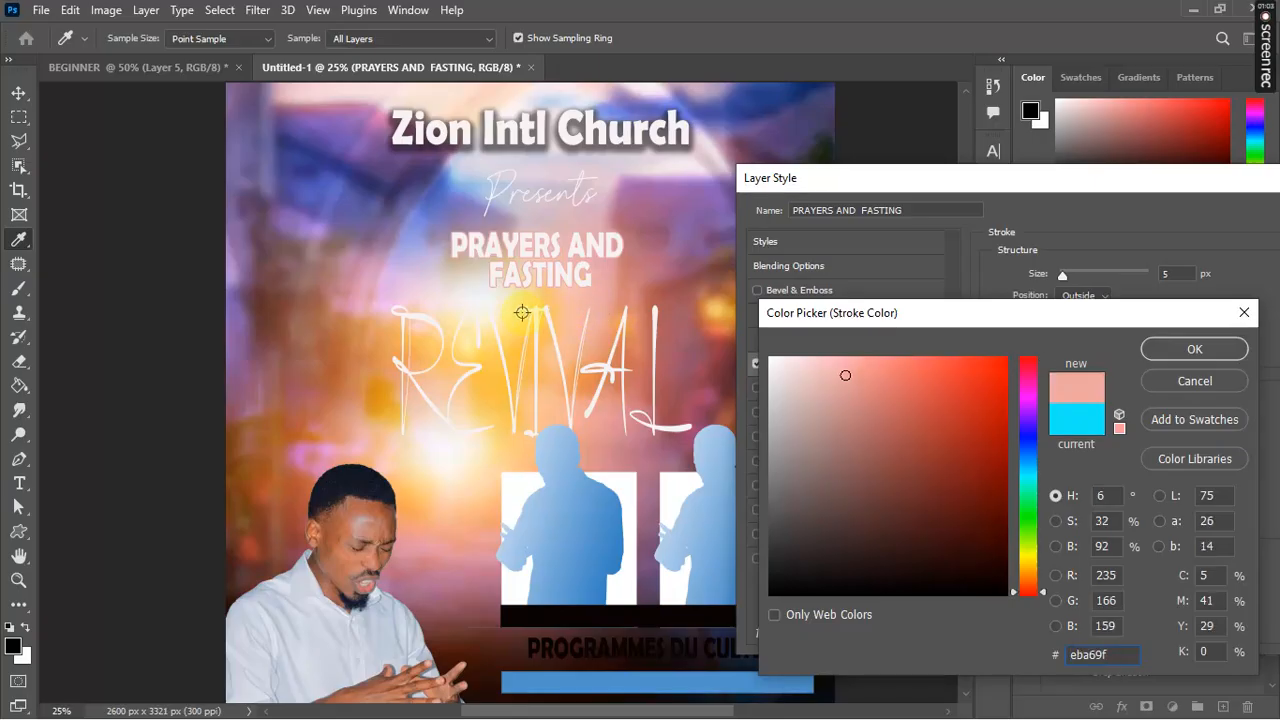
click(522, 313)
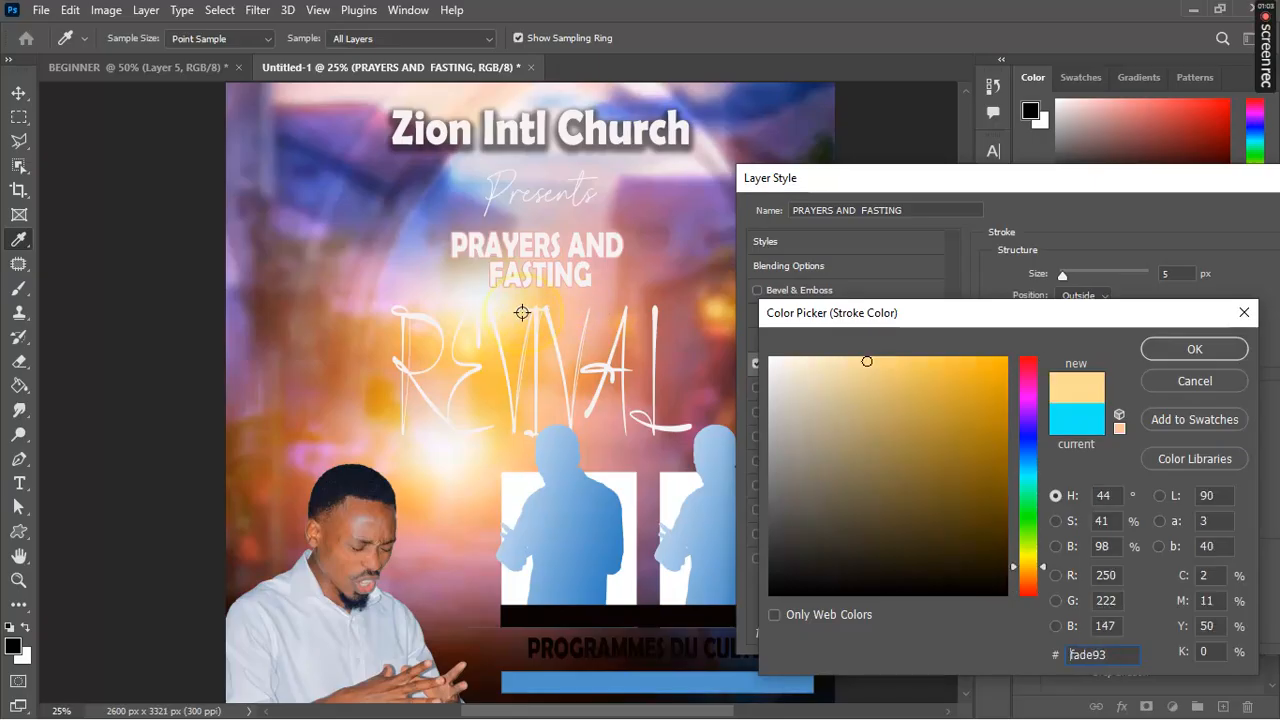
click(462, 297)
click(369, 310)
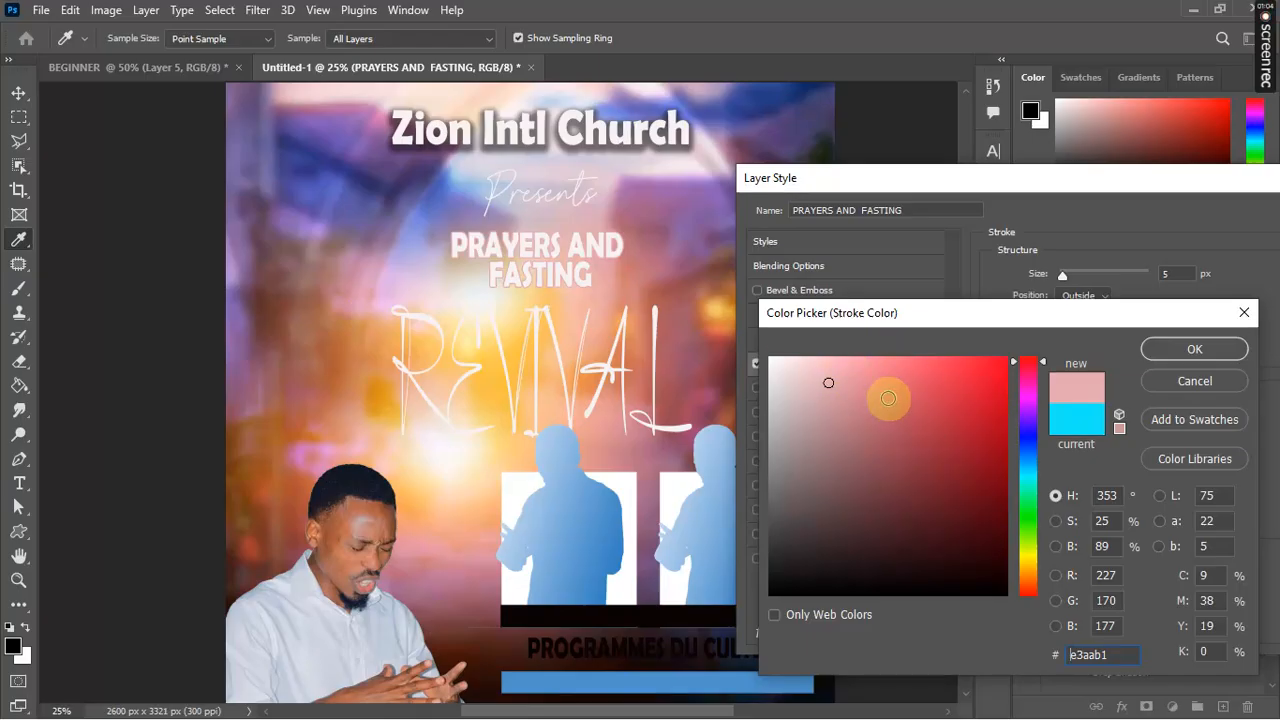
click(482, 392)
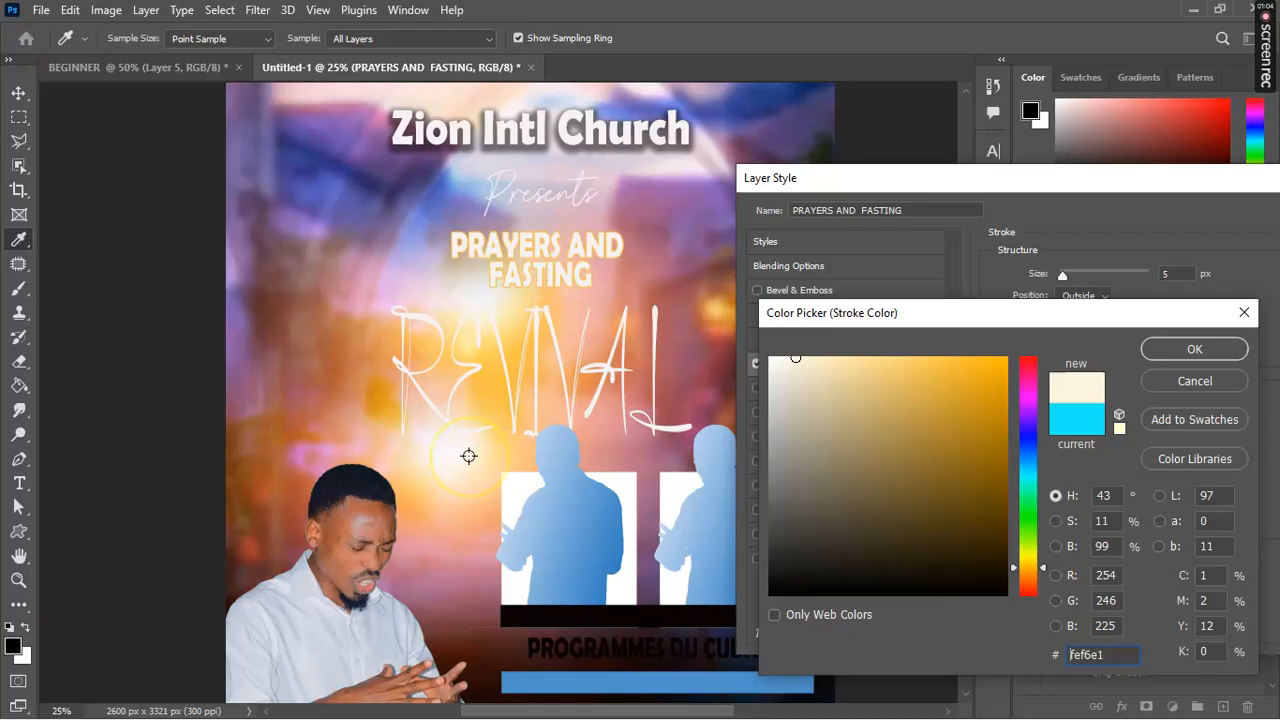
click(478, 548)
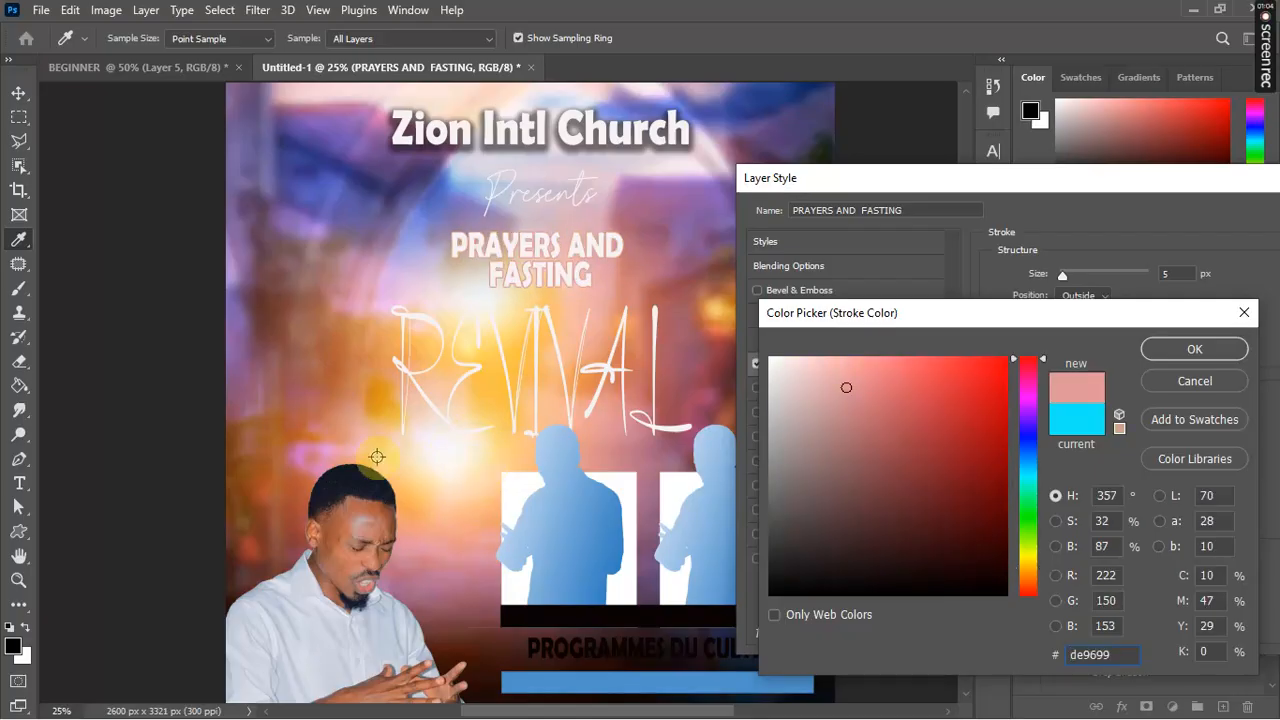
click(285, 431)
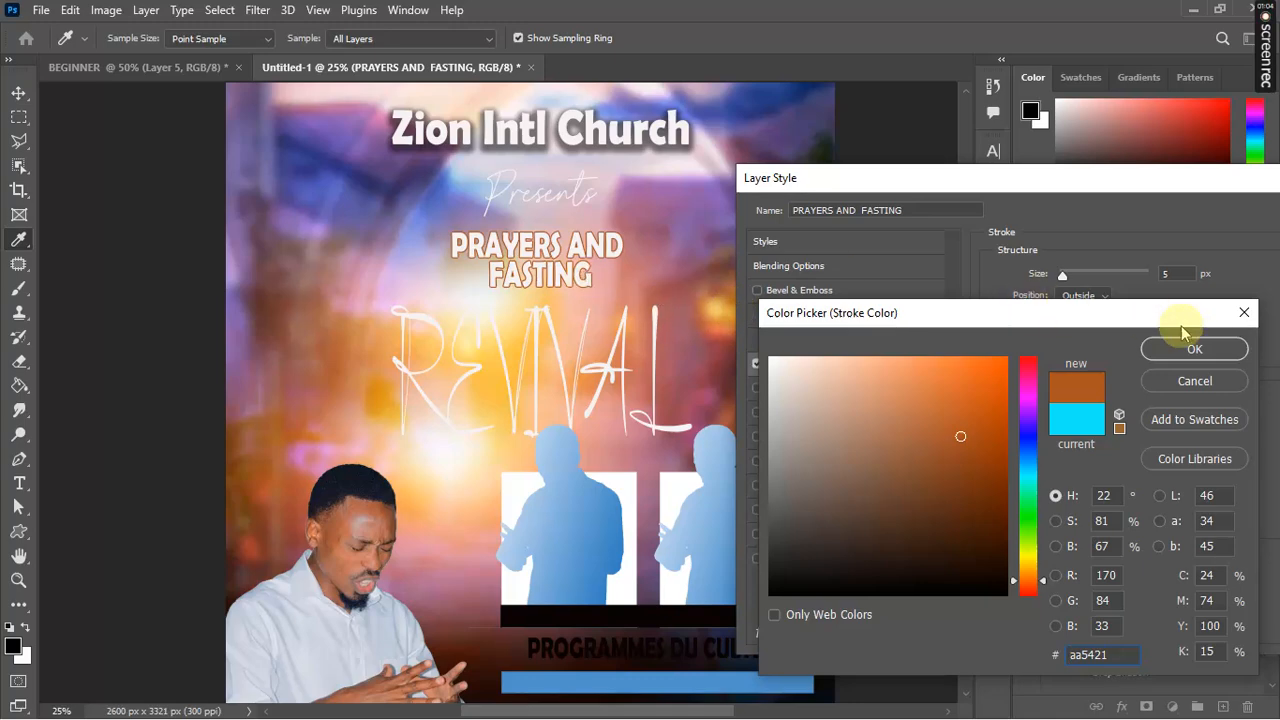
click(1195, 350)
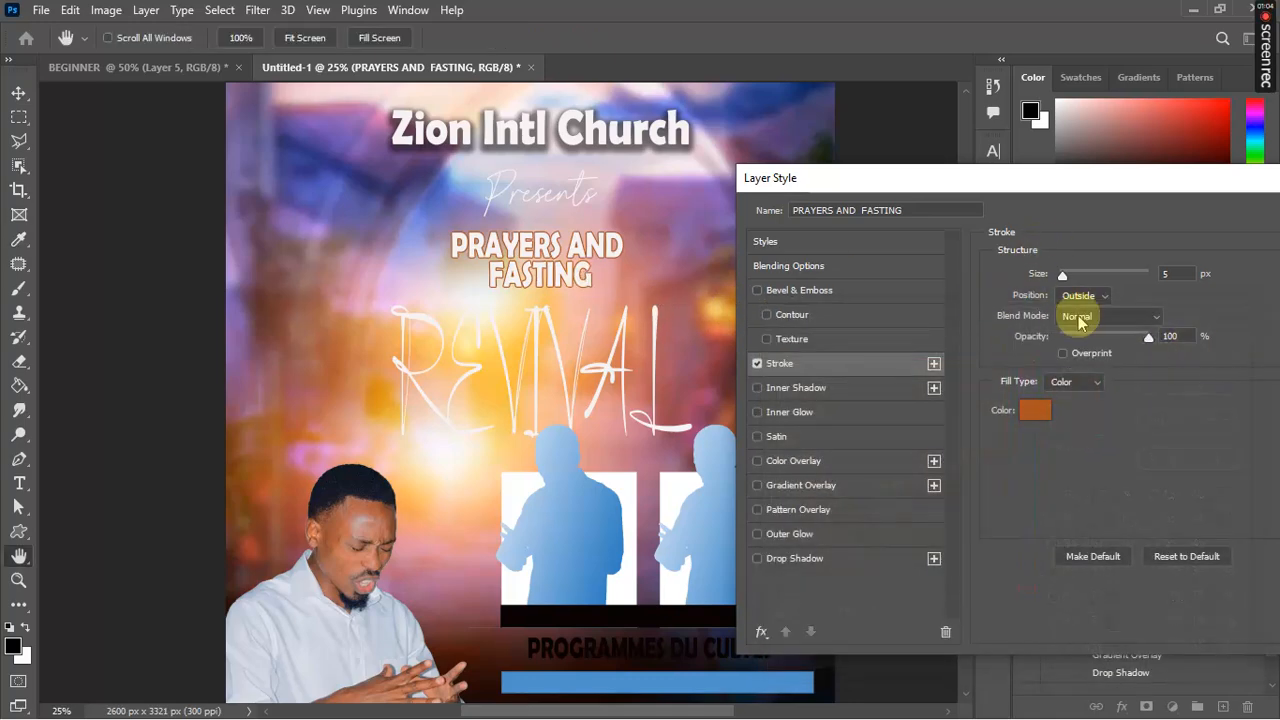
Step: Close the heading's layer style, then enter and commit the REVIVAL text after checking font styles
key(Return)
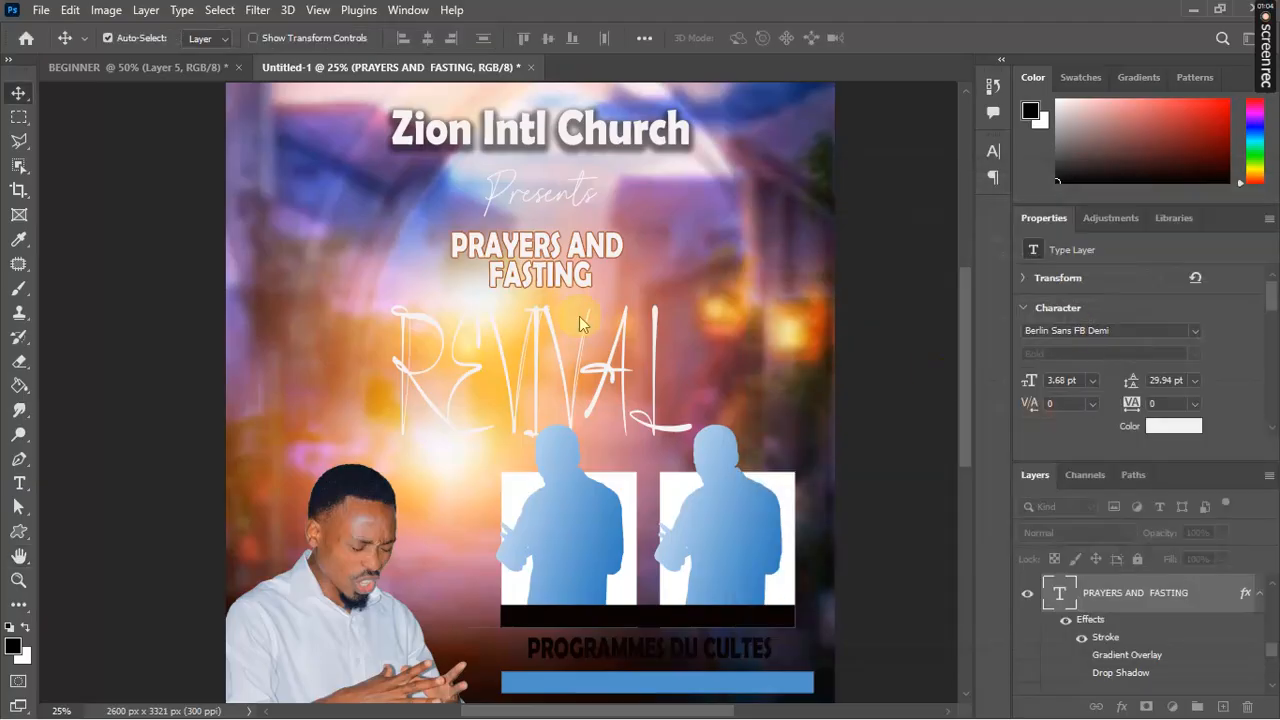
double_click(652, 388)
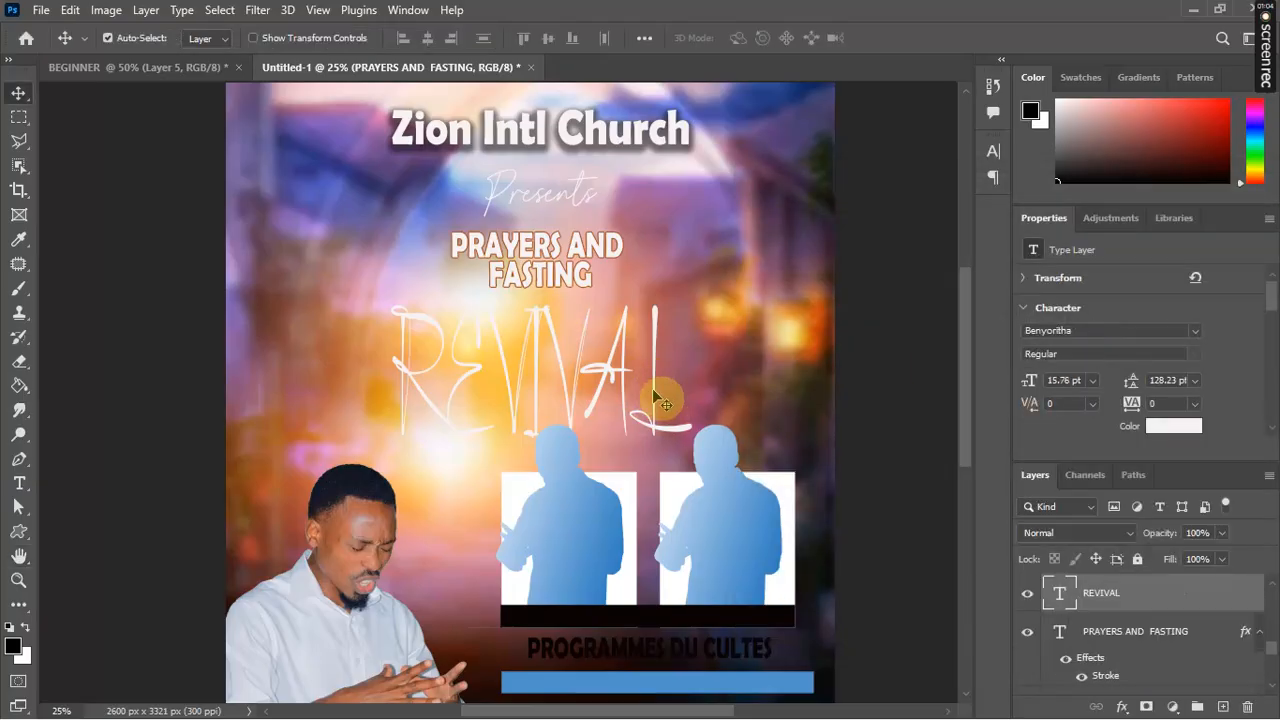
click(412, 38)
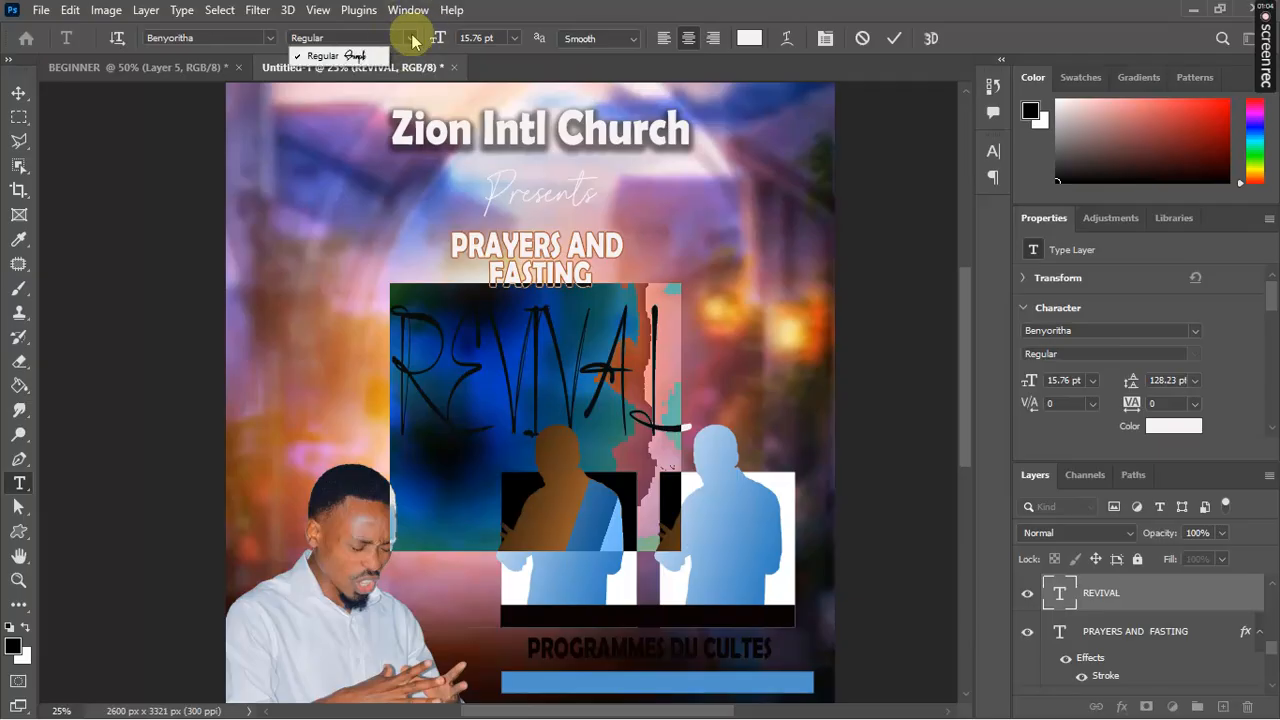
click(893, 38)
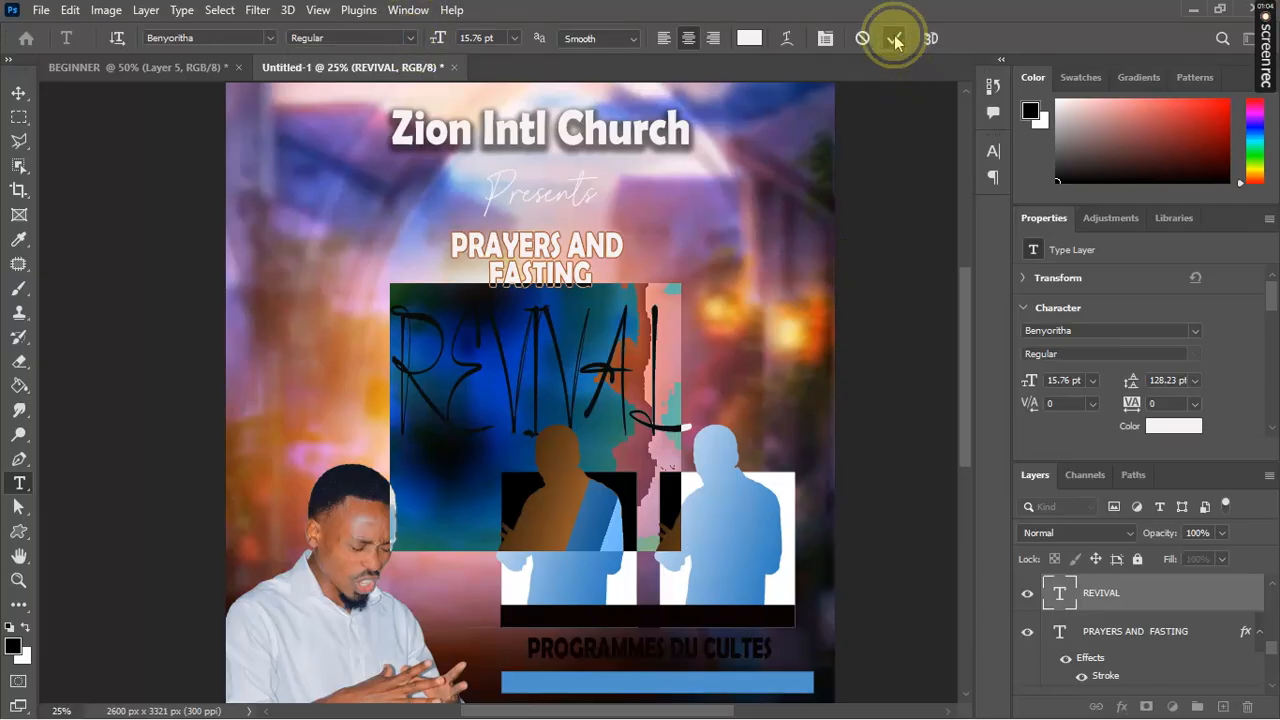
click(893, 38)
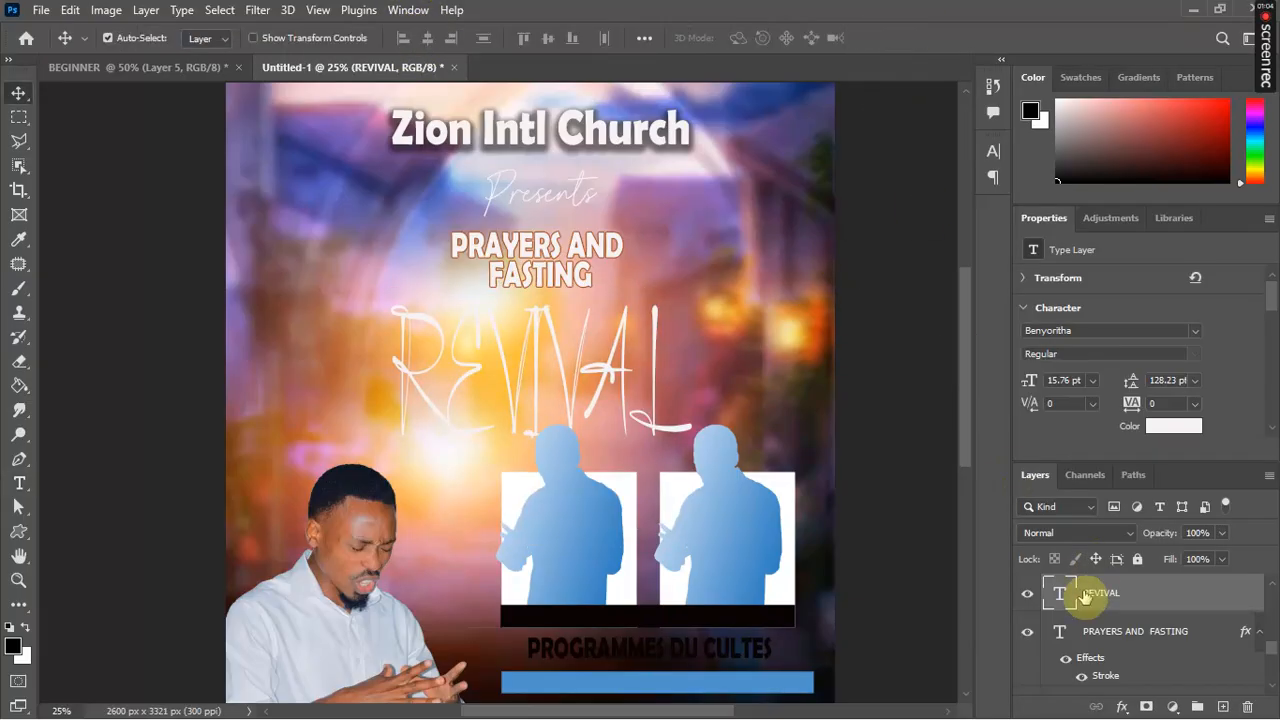
Step: Open Blending Options for the REVIVAL layer and move the dialog aside
right_click(1086, 596)
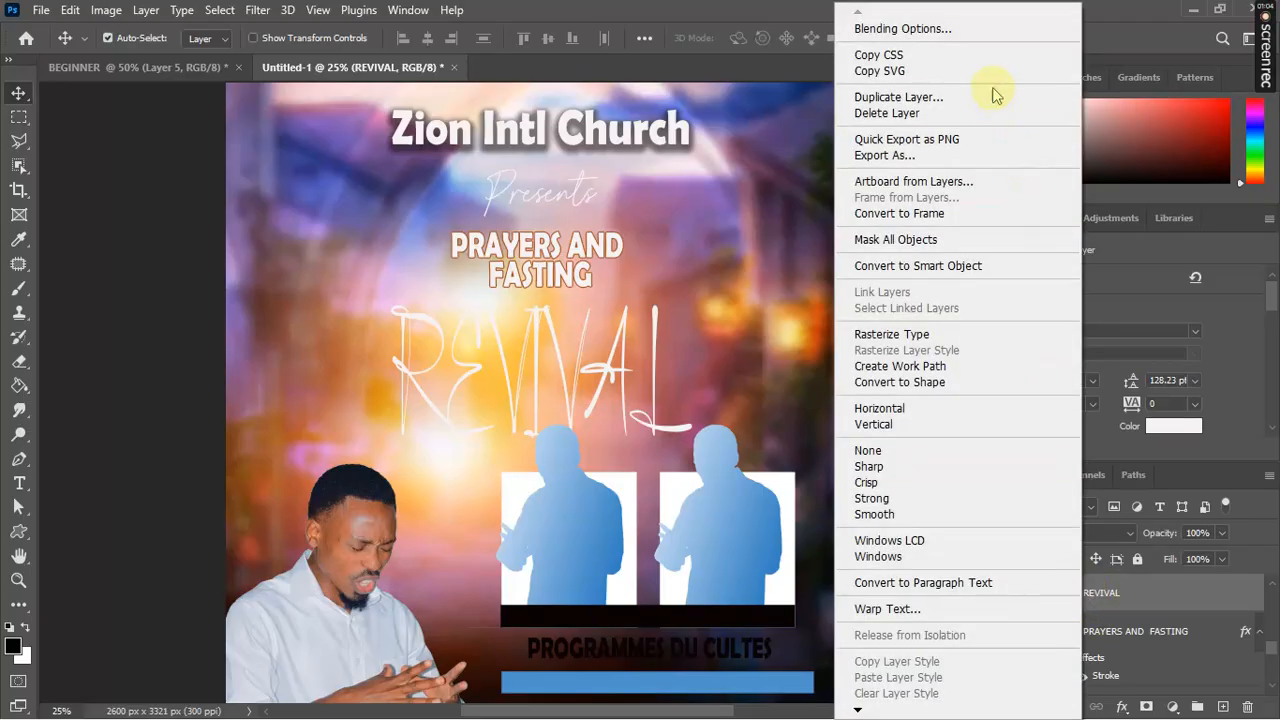
click(974, 33)
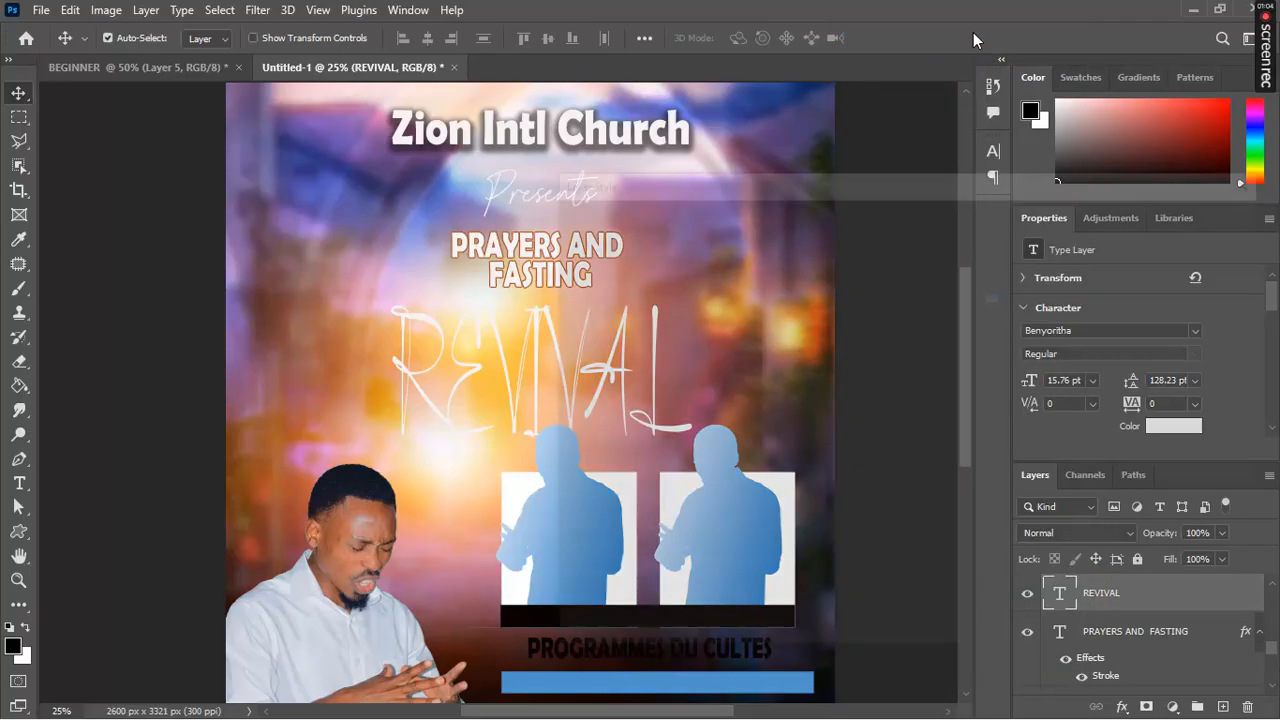
drag(909, 185, 1131, 165)
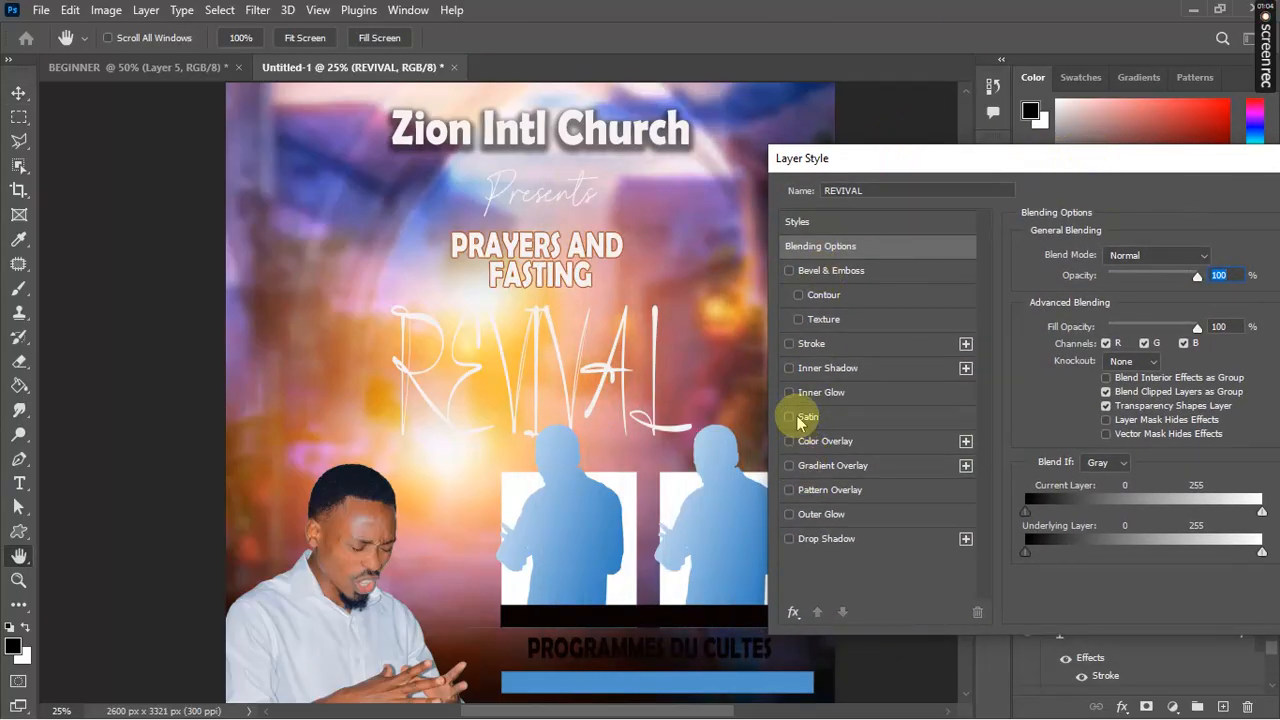
Step: Give REVIVAL a 5 px off-white (#f9f8f7) stroke and turn on Gradient Overlay
click(791, 344)
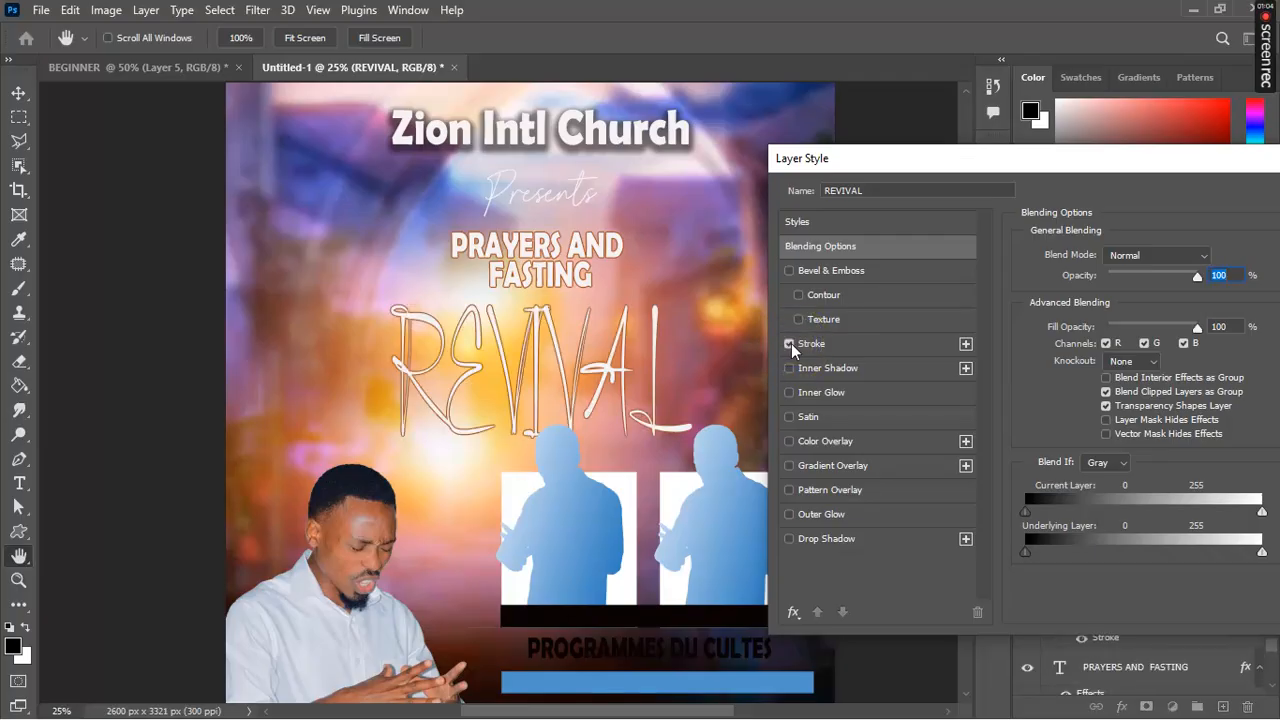
click(825, 343)
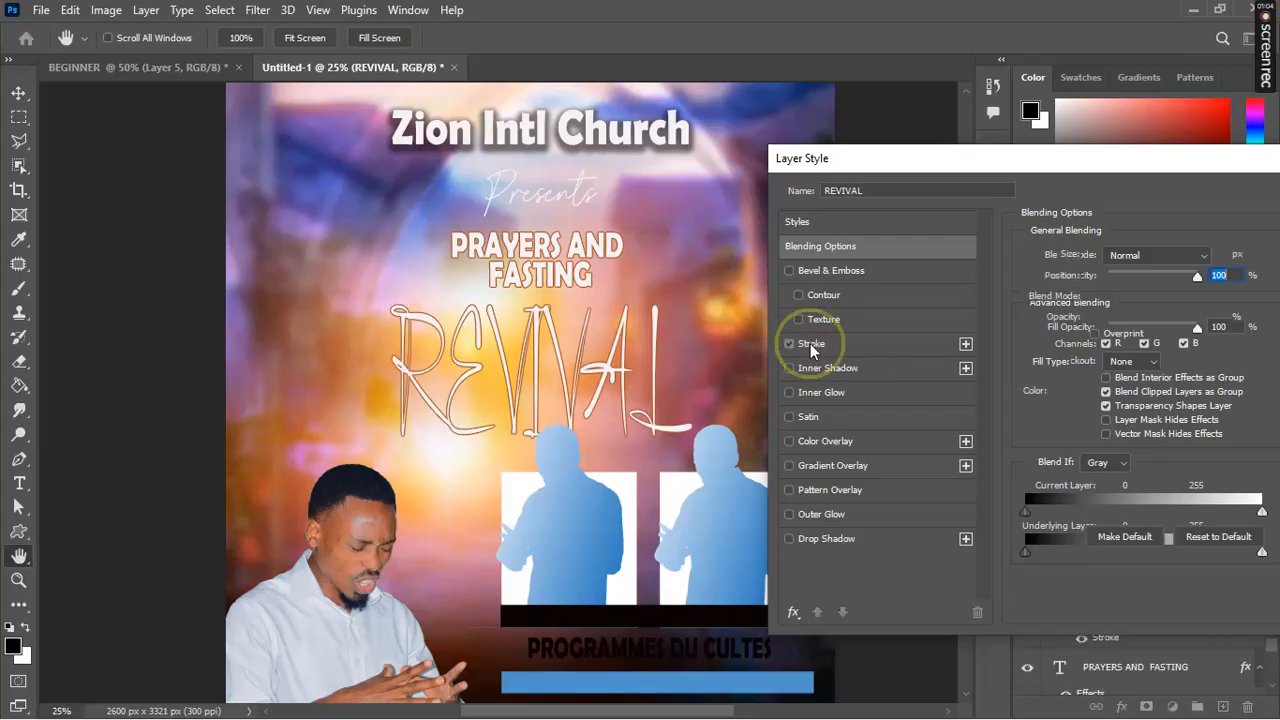
click(1071, 393)
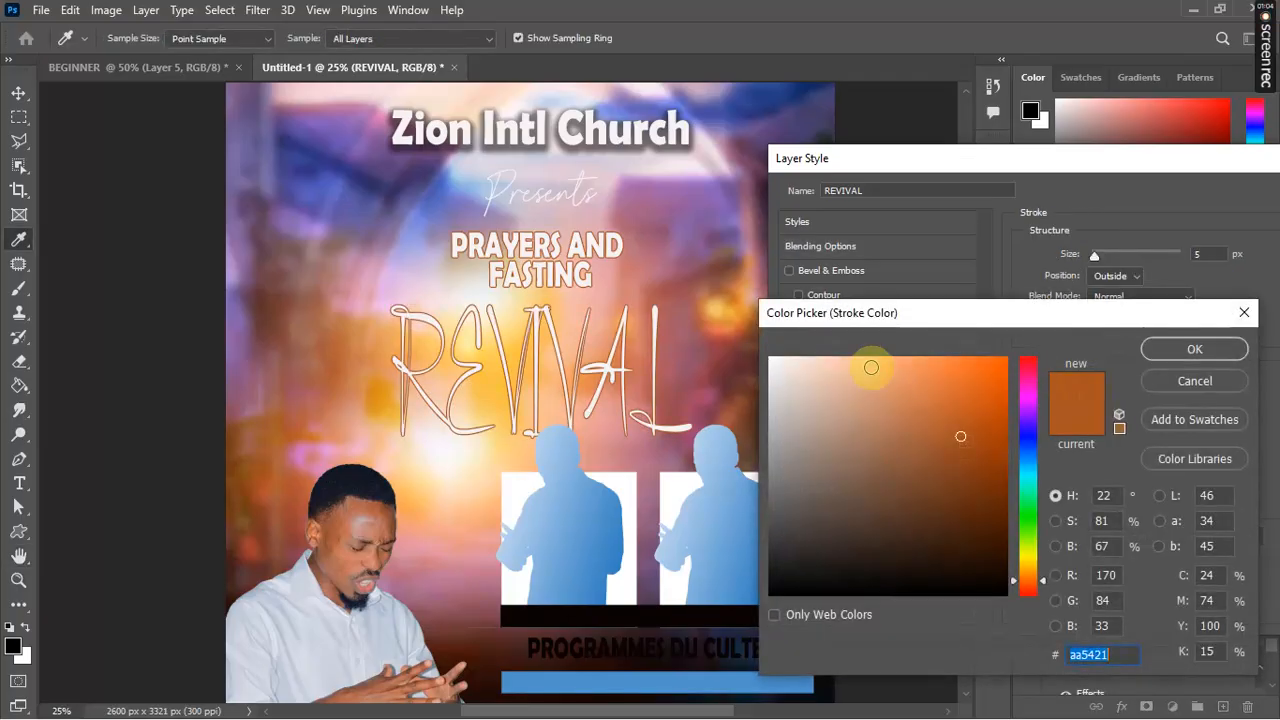
click(771, 362)
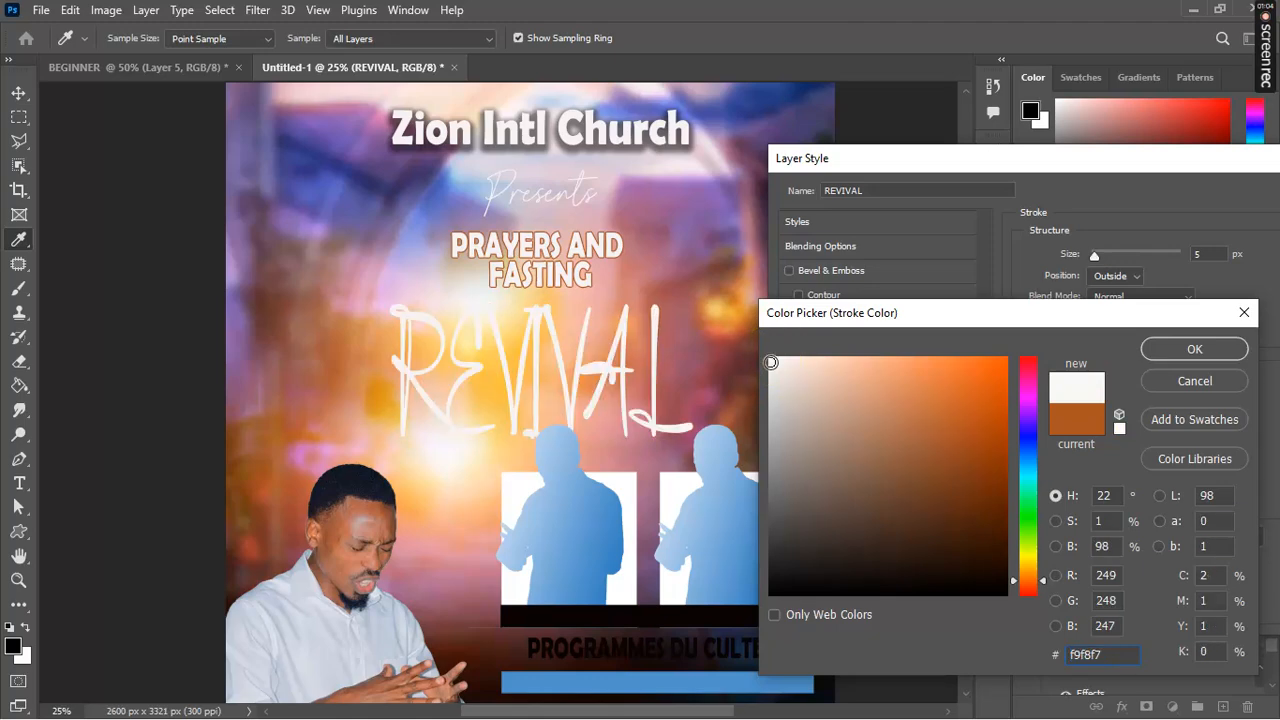
click(1169, 353)
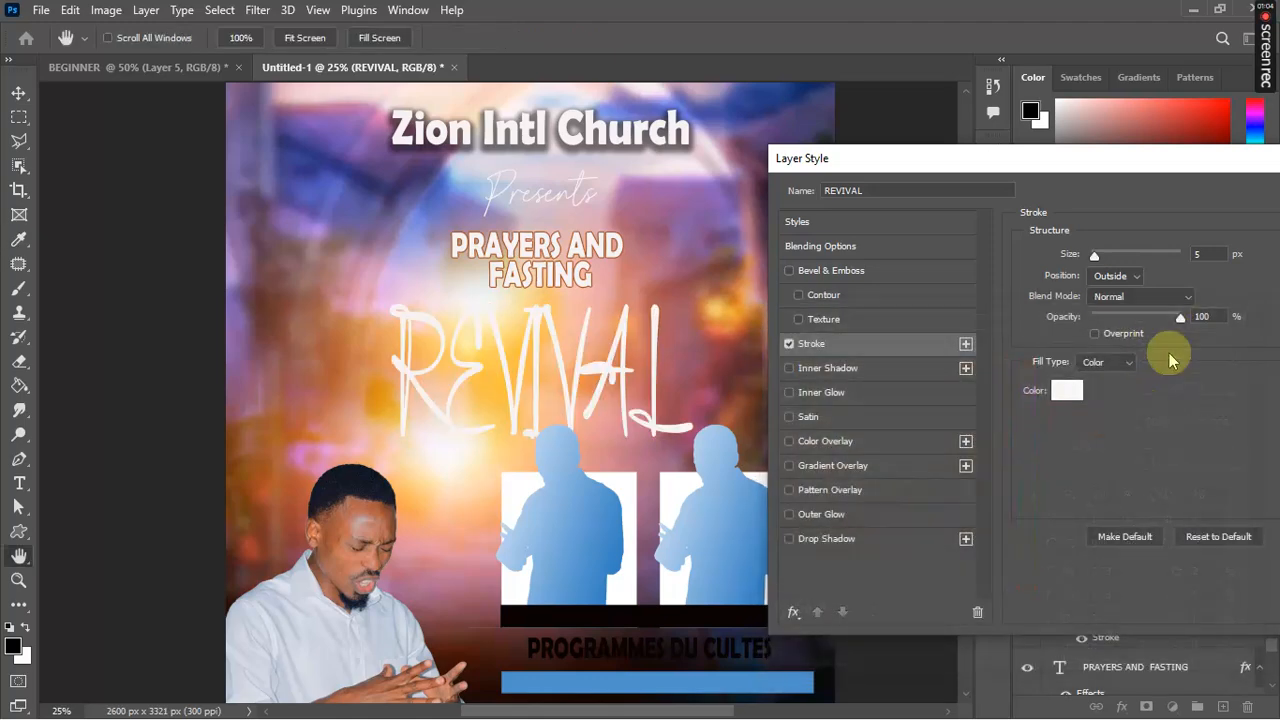
click(789, 465)
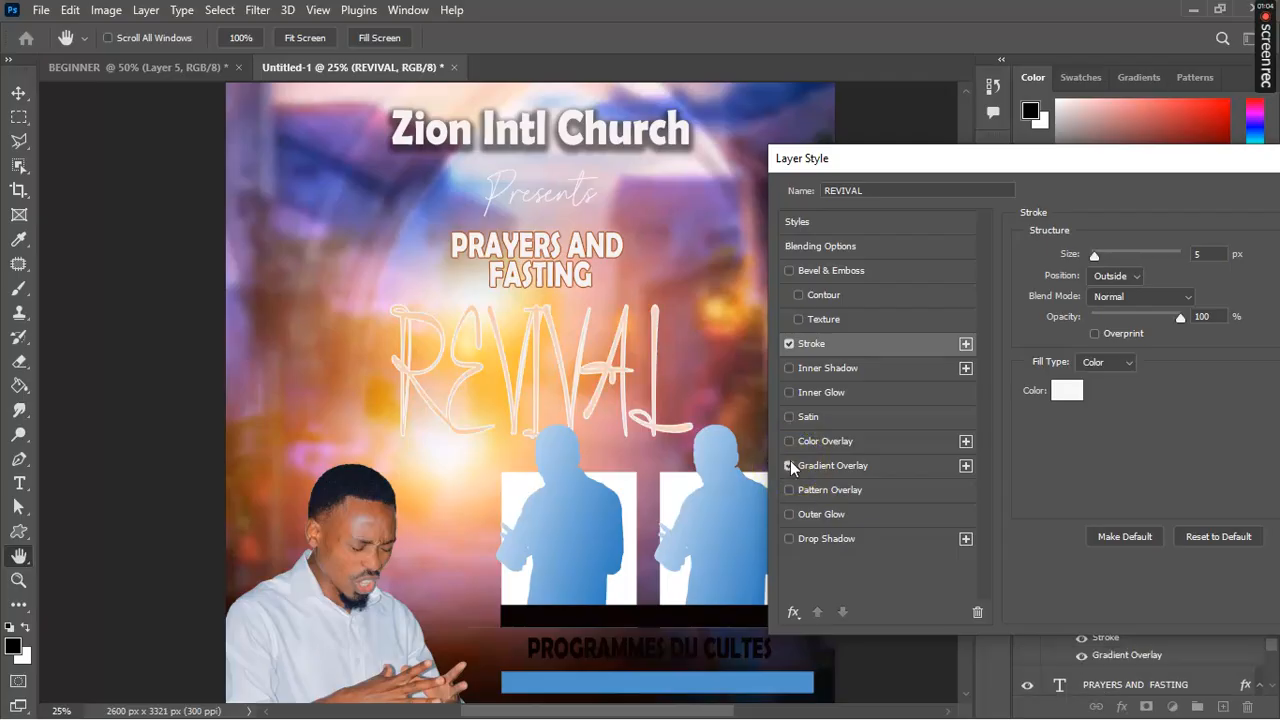
click(815, 466)
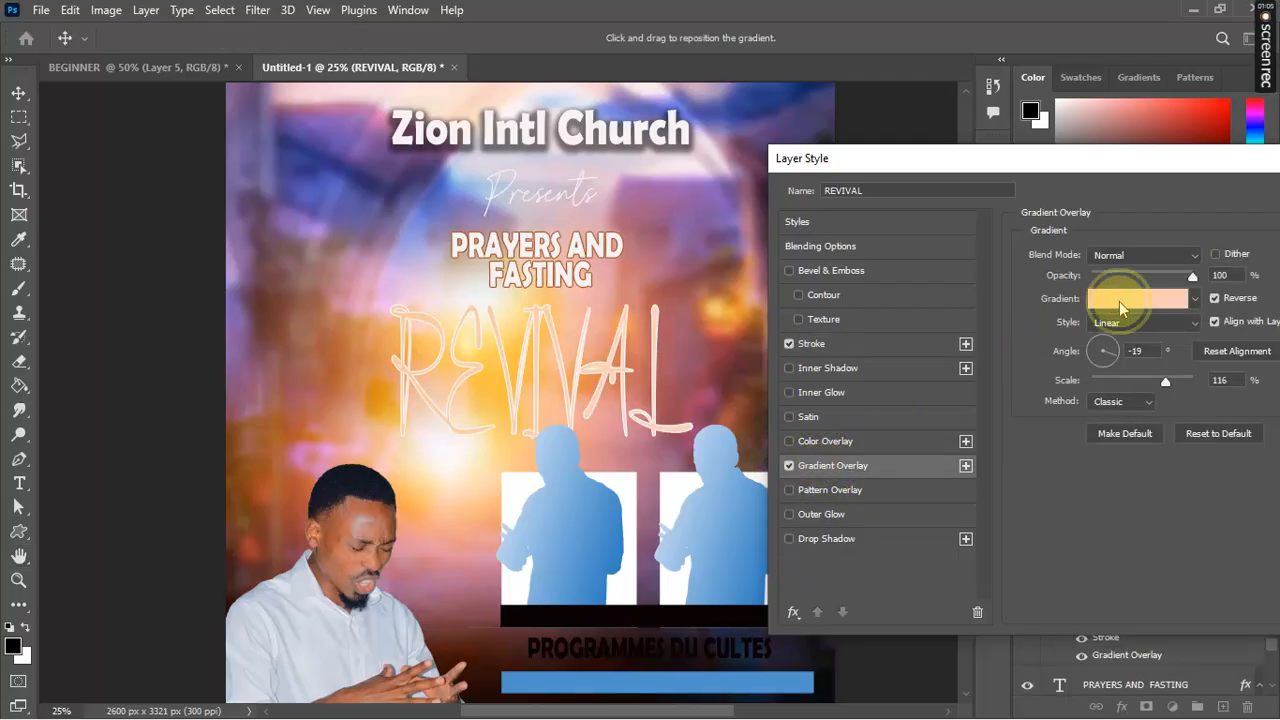
Step: In the Gradient Editor, browse presets and set the left stop to yellow #e1c60f
click(1119, 301)
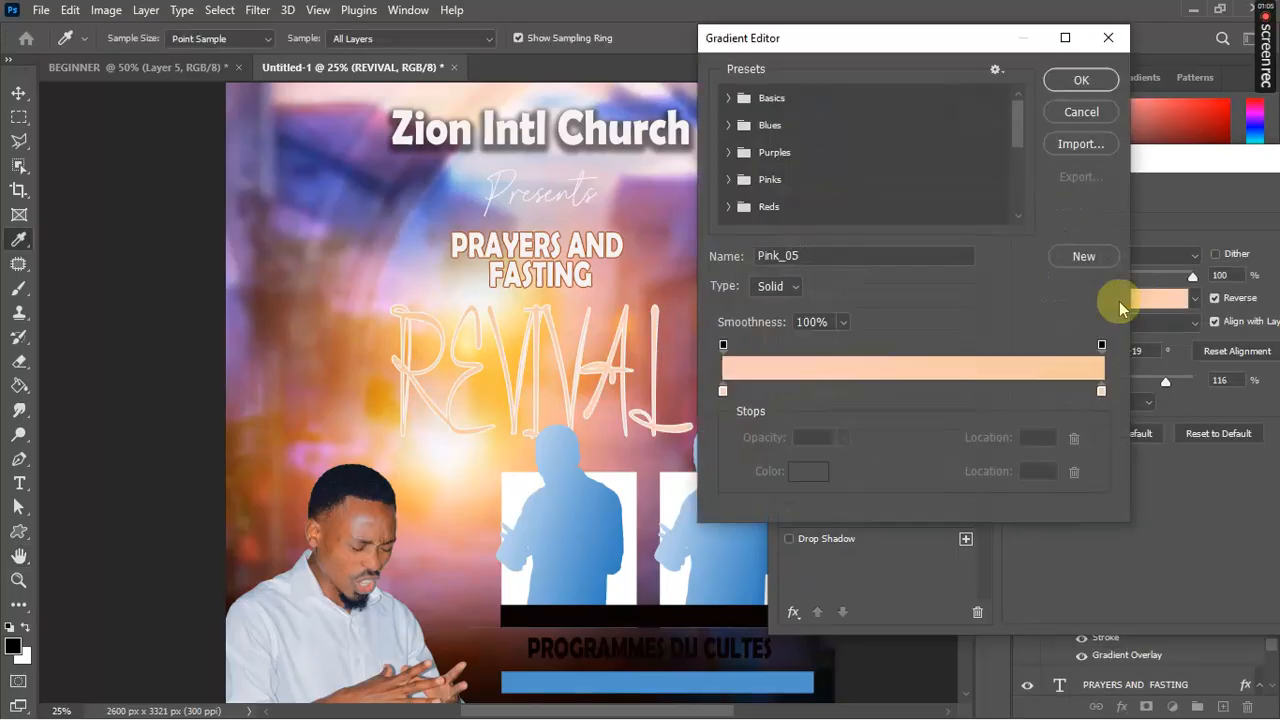
click(727, 152)
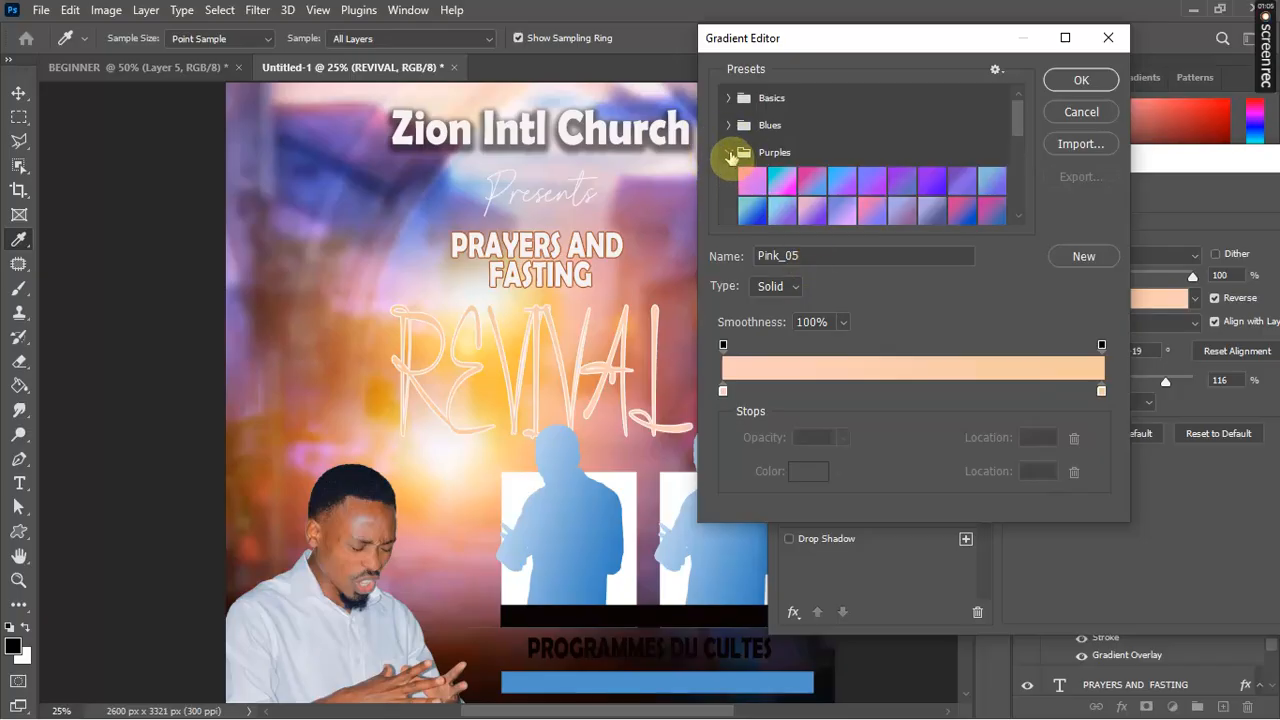
click(729, 154)
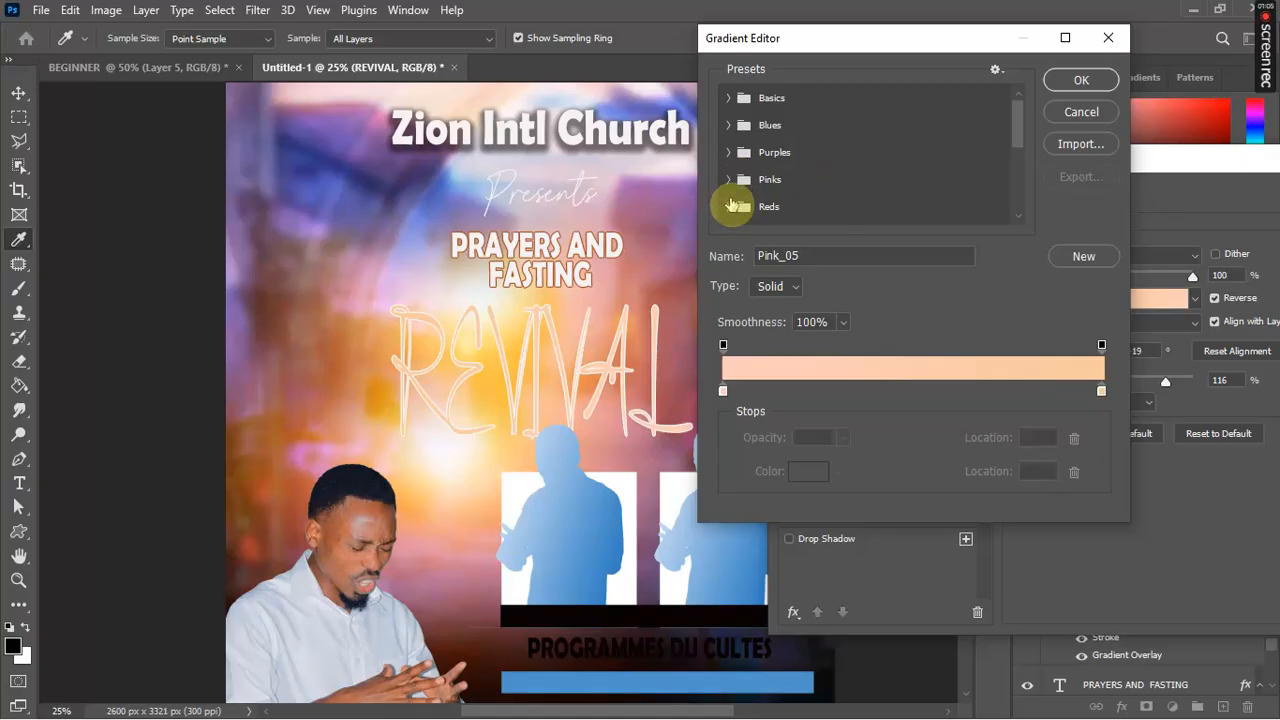
click(729, 179)
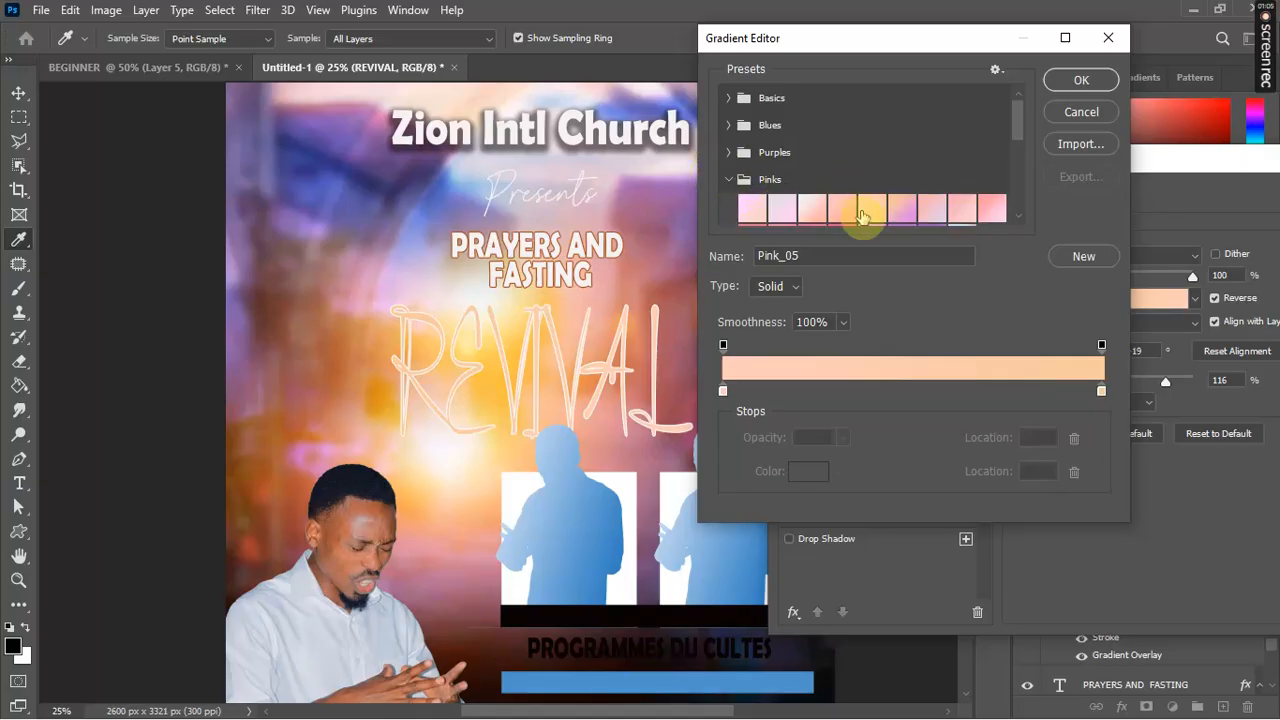
click(723, 391)
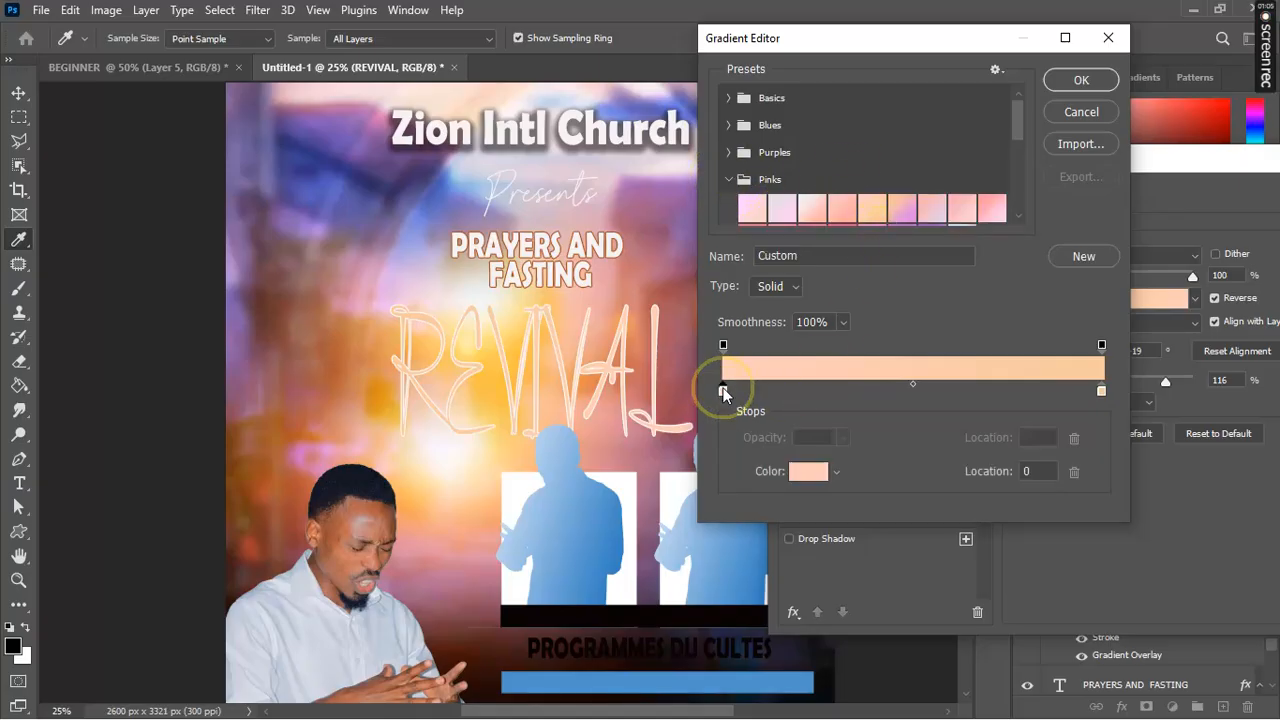
double_click(723, 390)
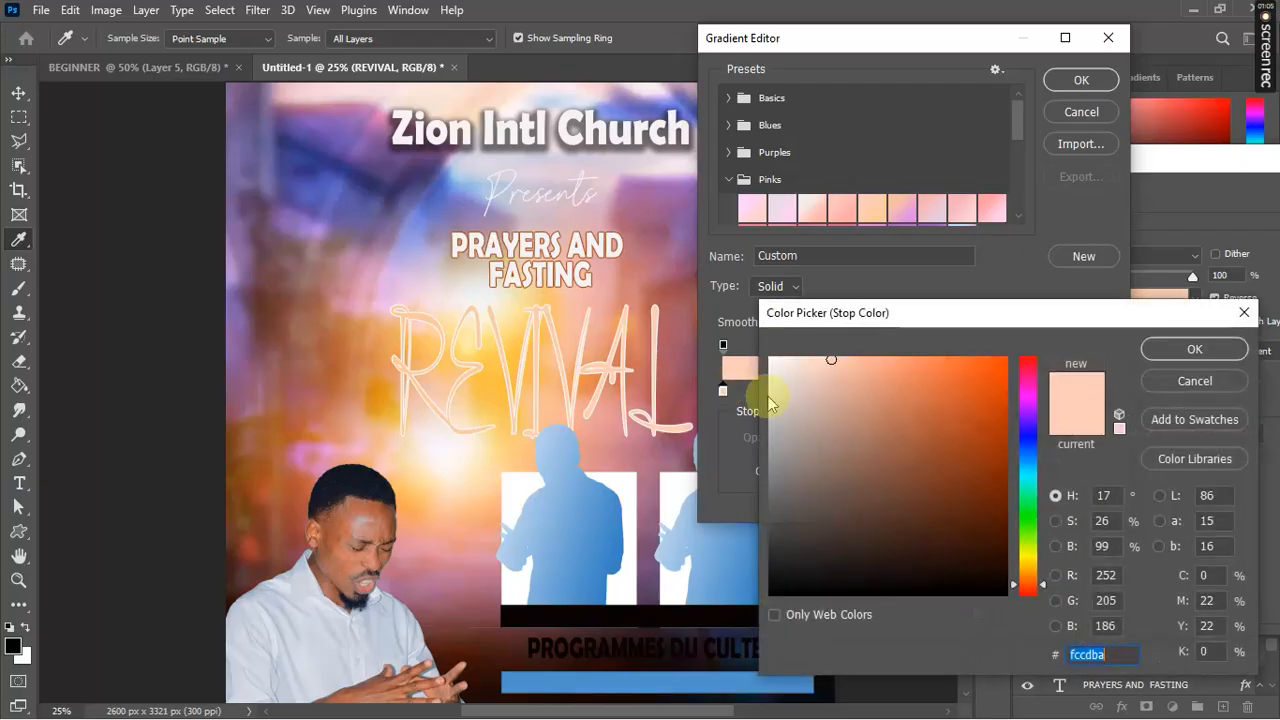
click(1028, 562)
click(992, 385)
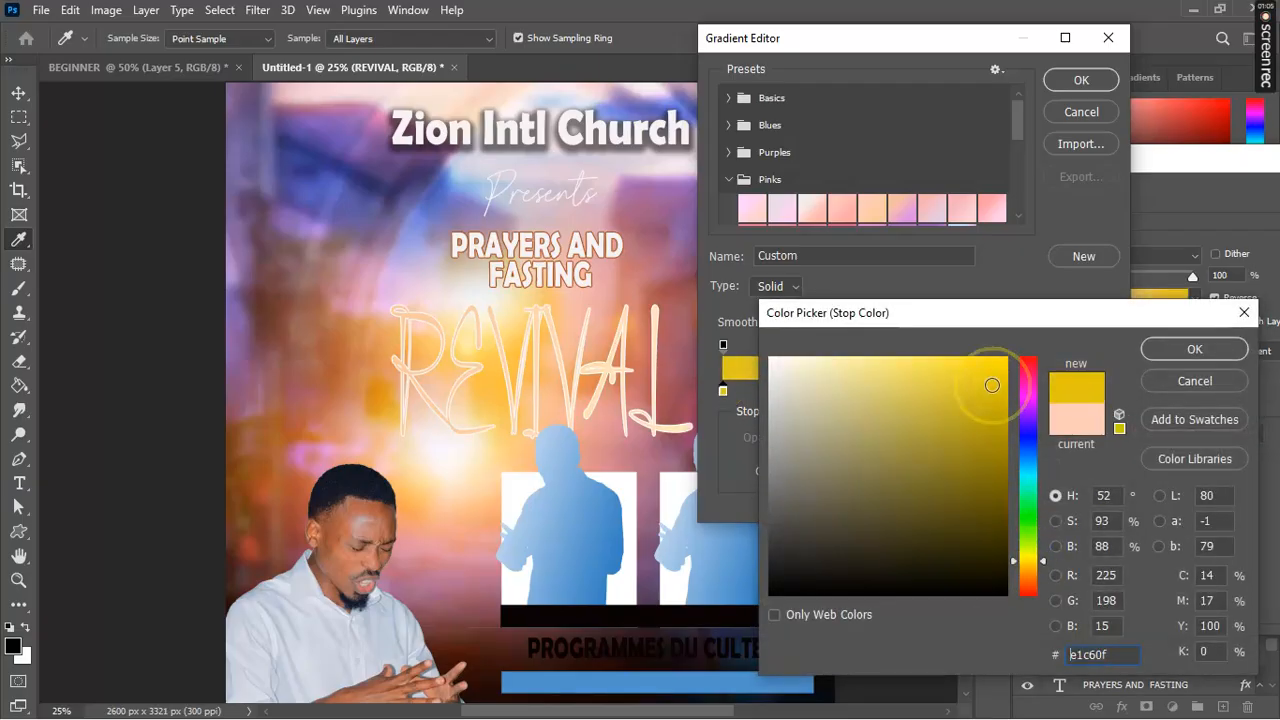
click(1229, 355)
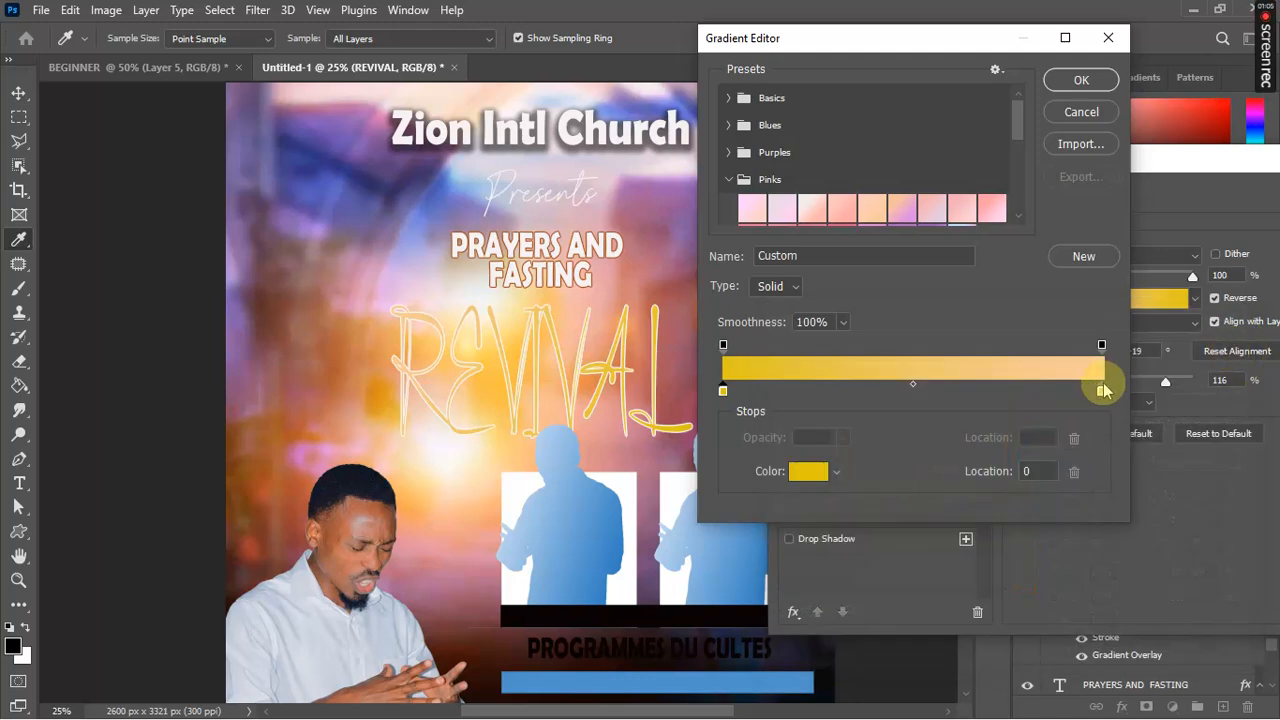
Step: Sample salmon #cd7e78 for the right stop and apply the stroke and gradient to REVIVAL
click(1101, 390)
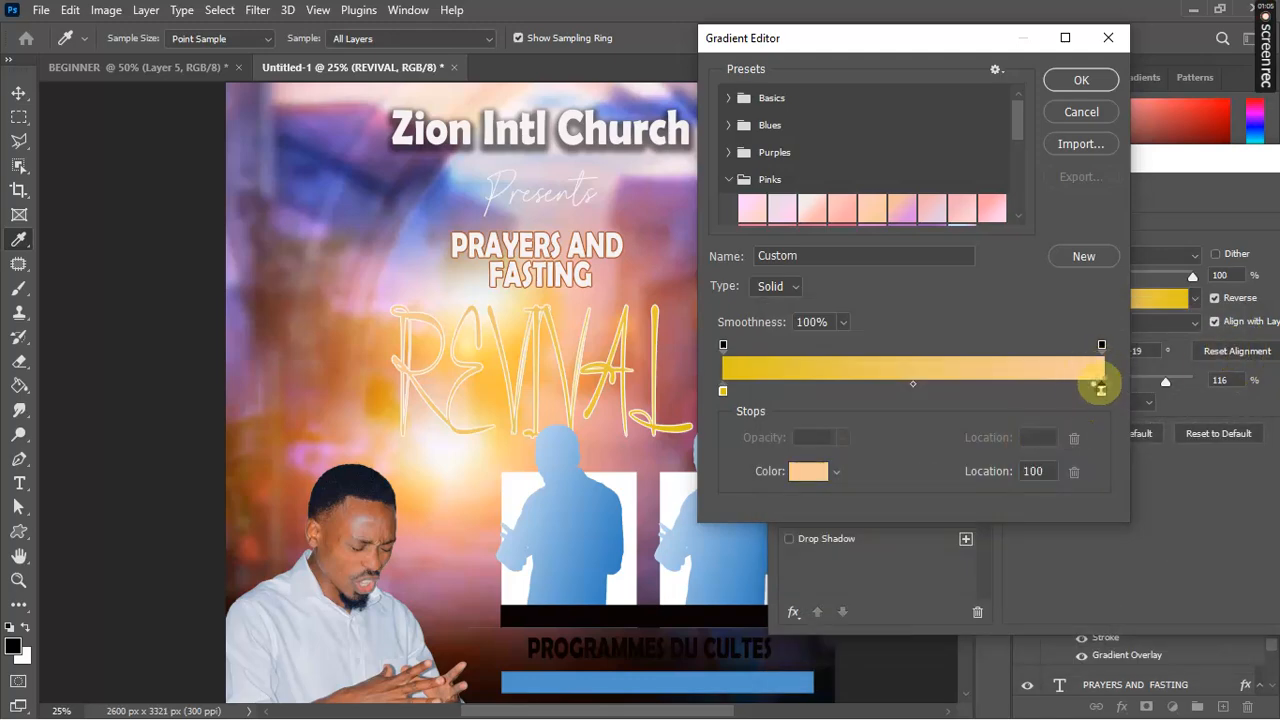
double_click(1100, 388)
click(628, 279)
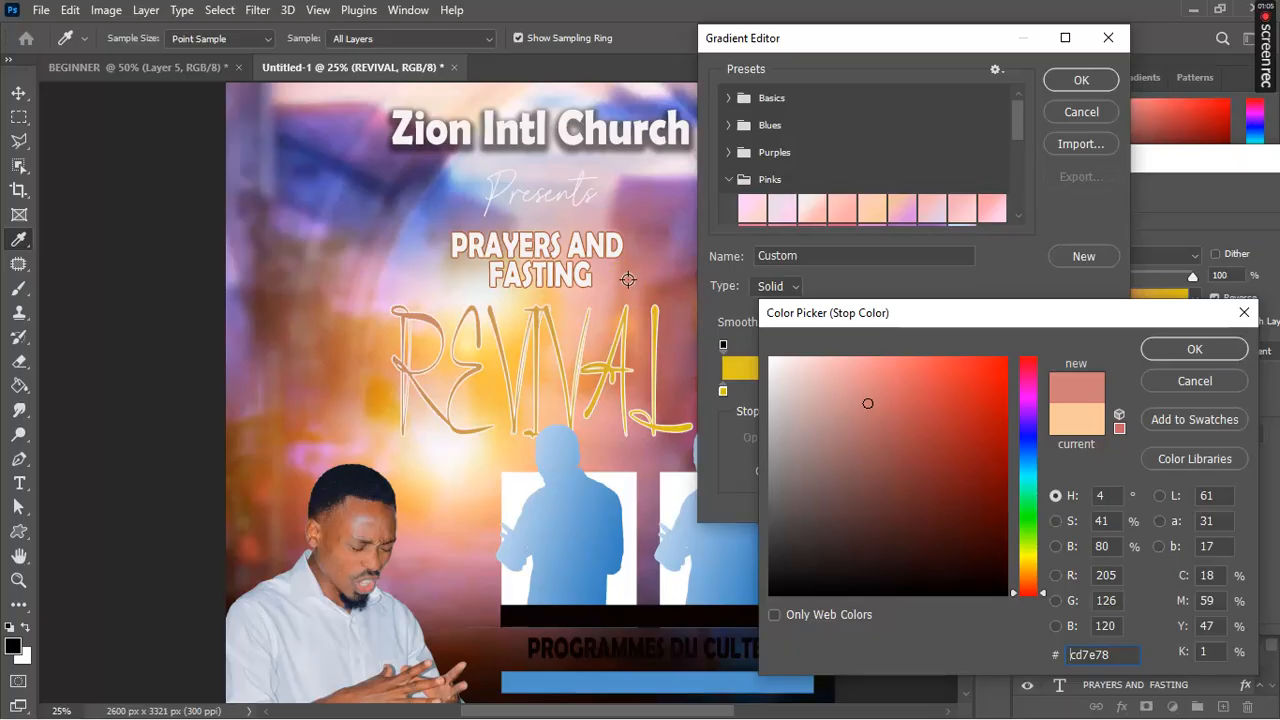
key(Return)
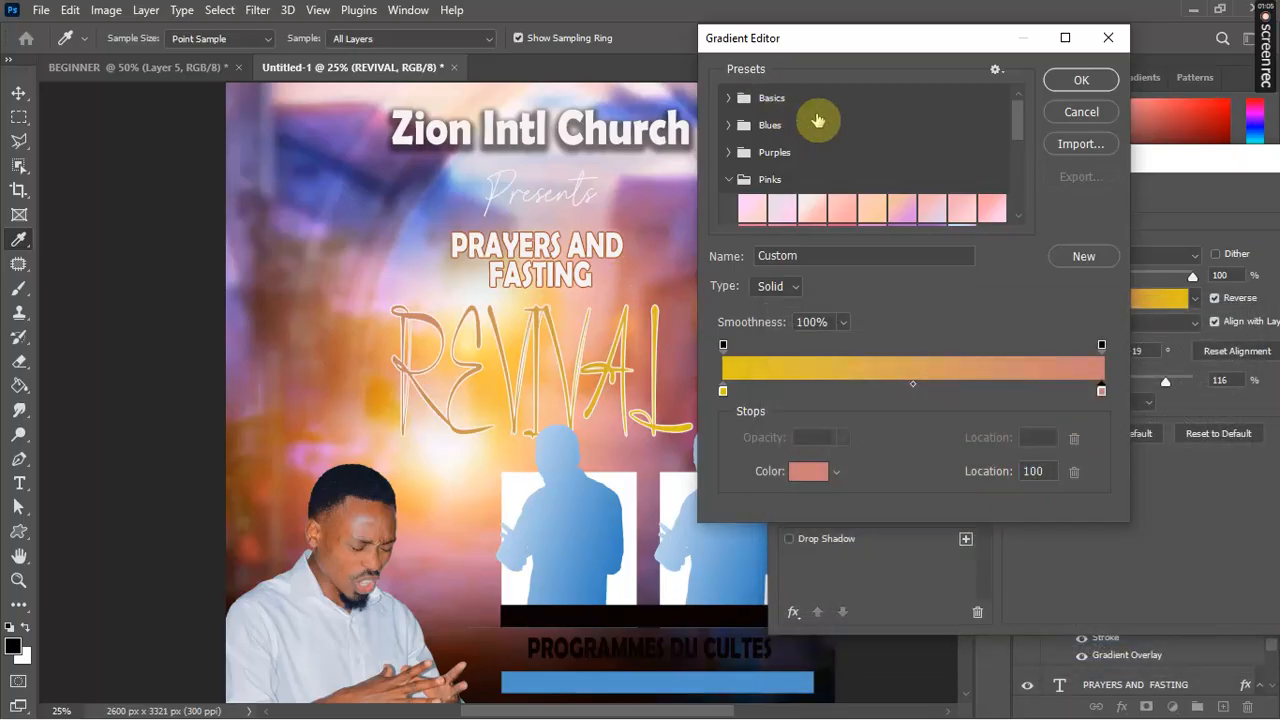
click(1058, 82)
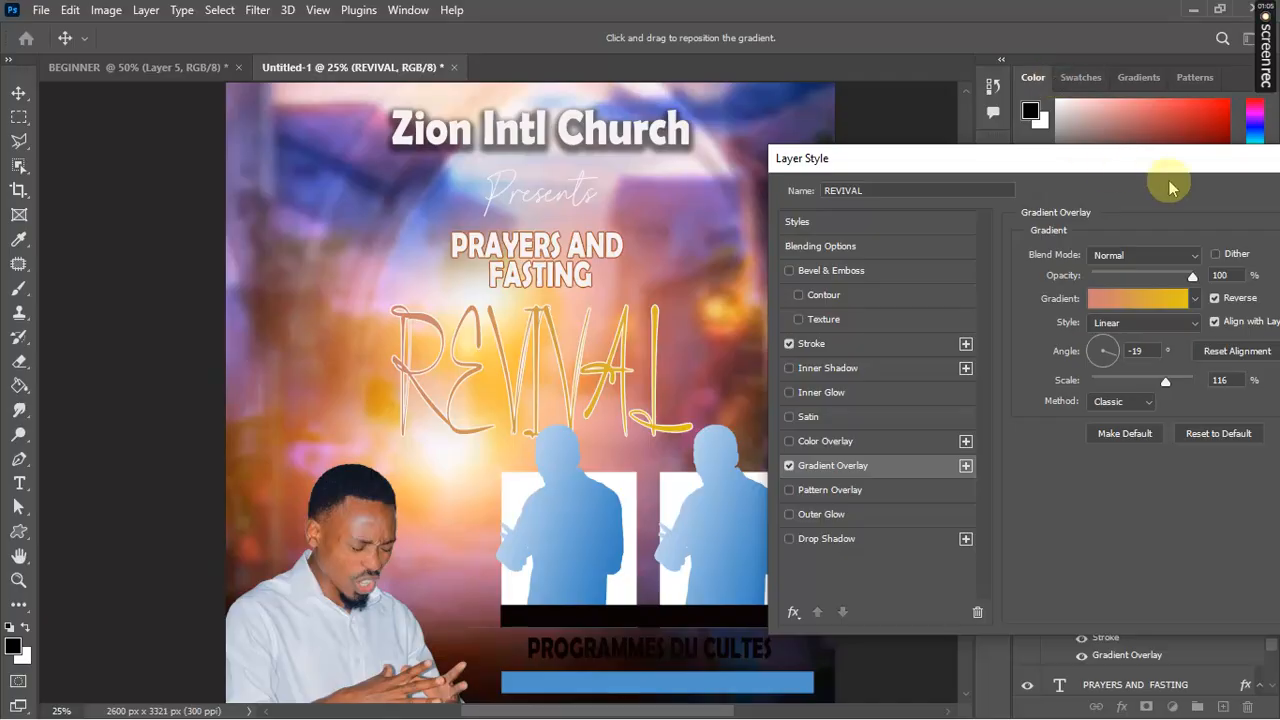
drag(1176, 166, 948, 178)
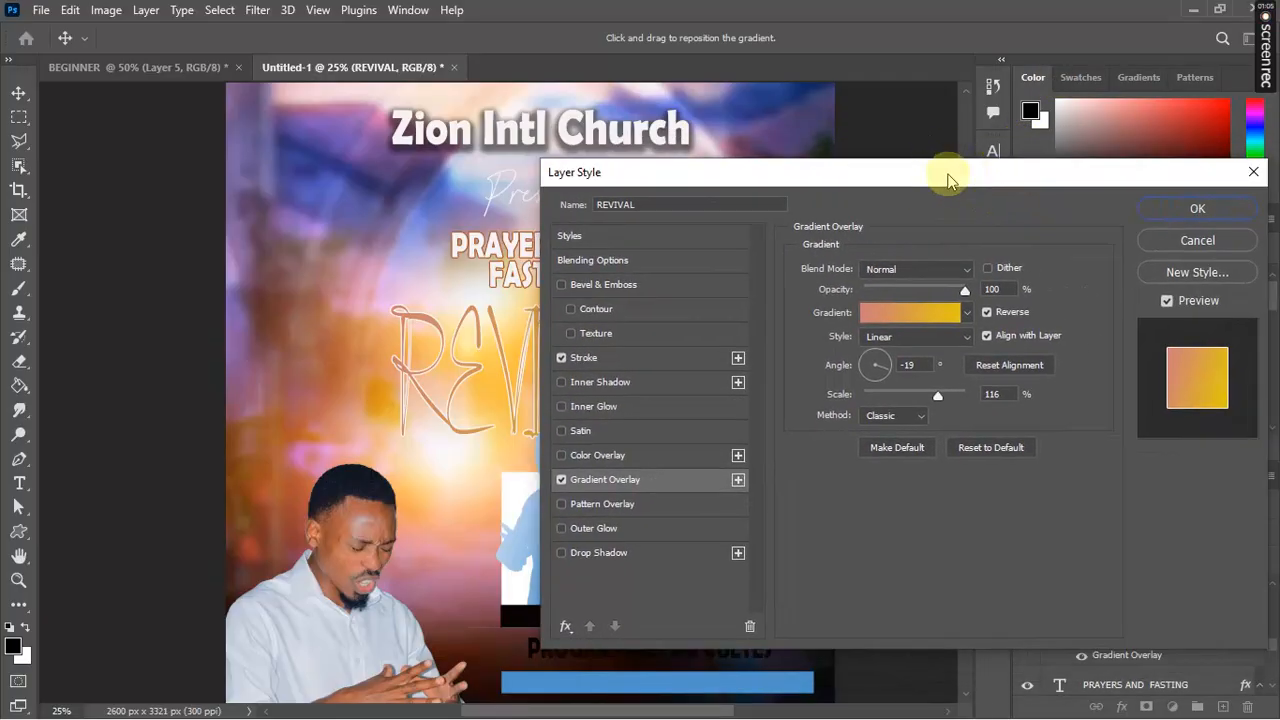
click(1228, 210)
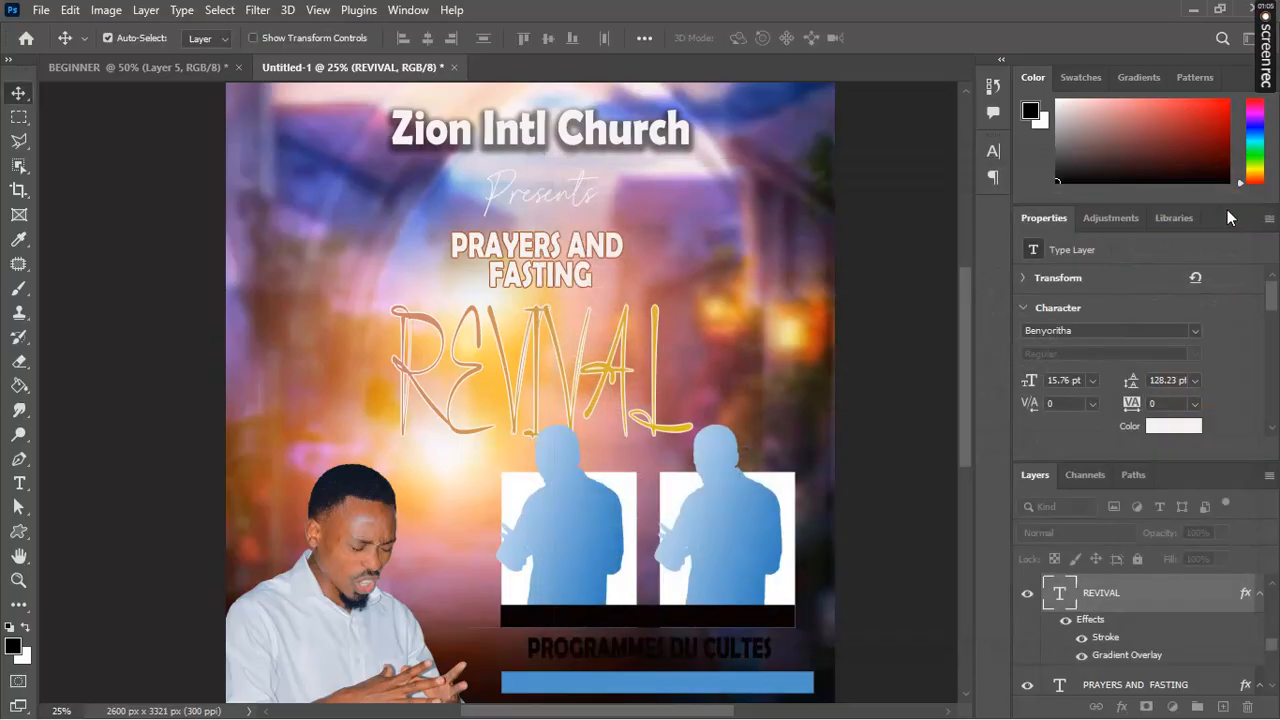
drag(965, 338, 948, 405)
scroll(939, 293, up, 1)
scroll(940, 330, down, 4)
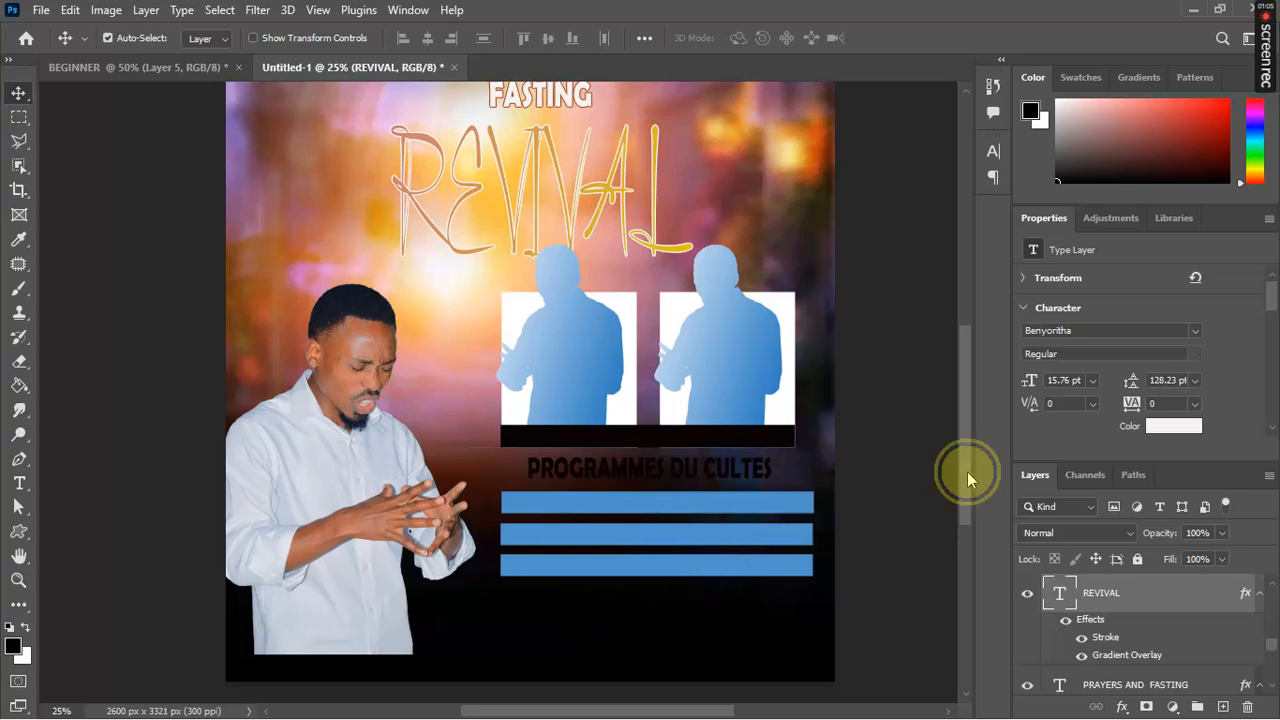
drag(967, 471, 951, 409)
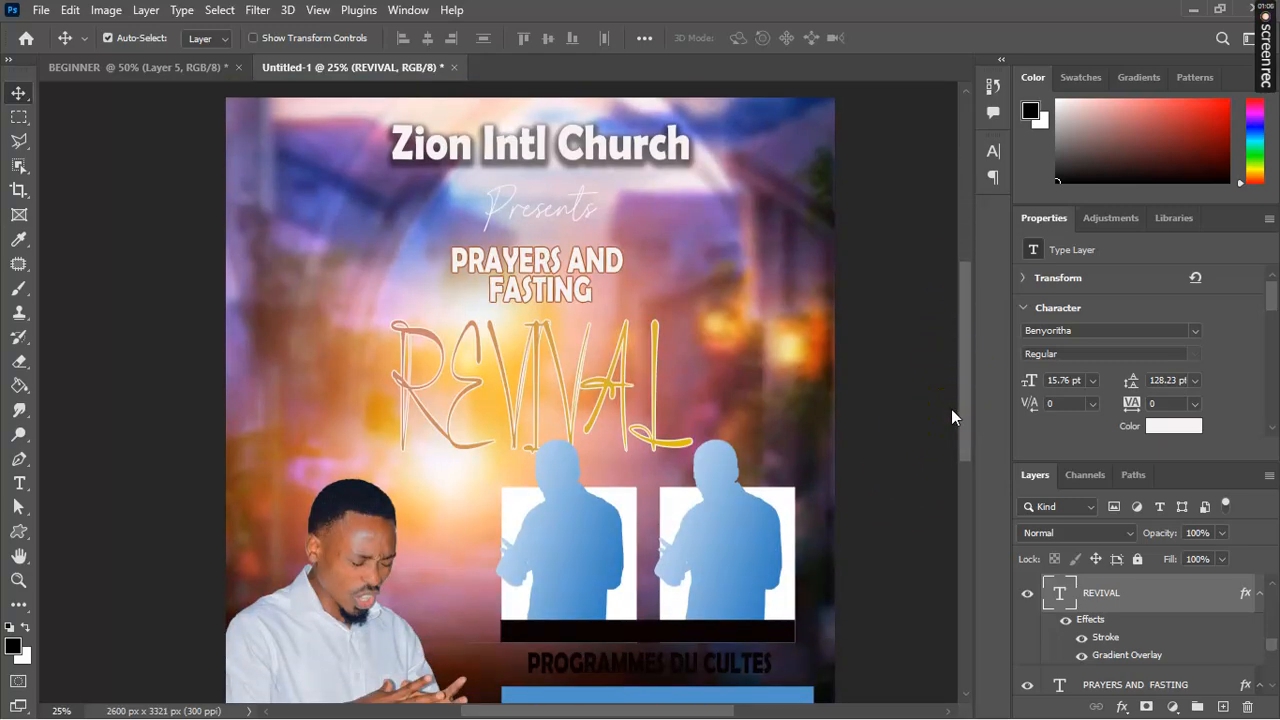
click(951, 410)
key(ctrl+plus)
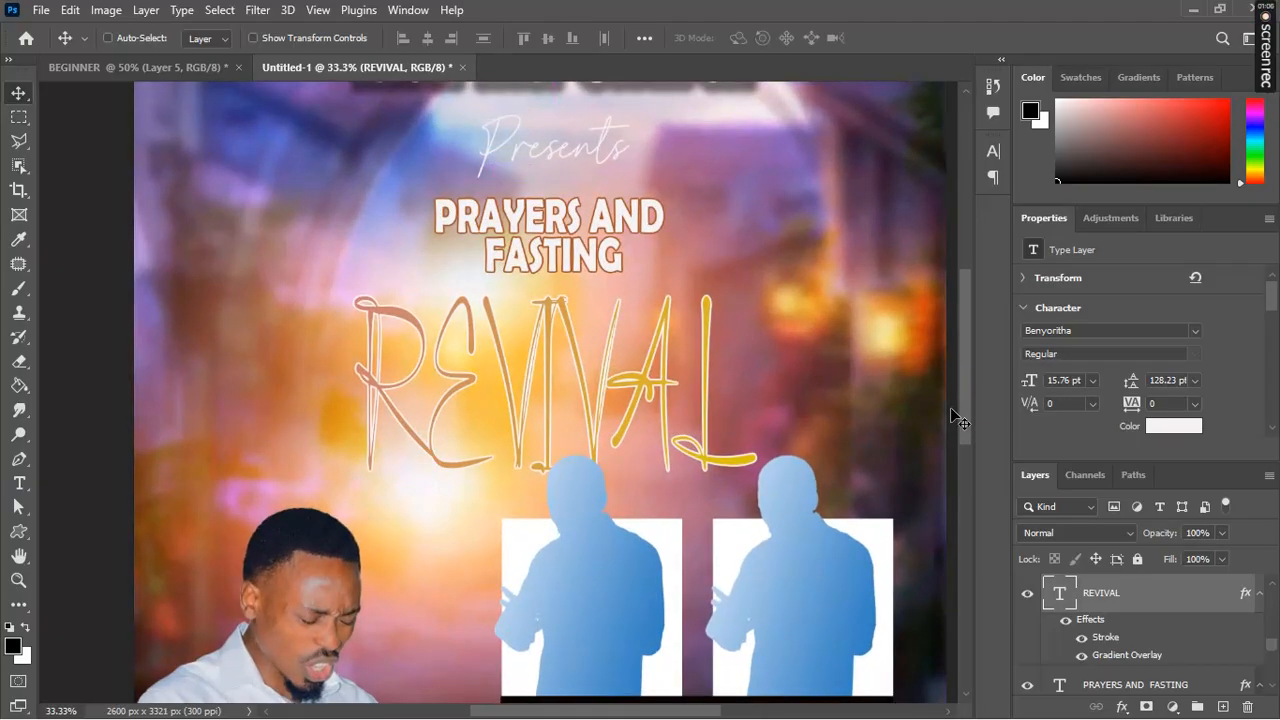
key(ctrl+minus)
key(ctrl+minus)
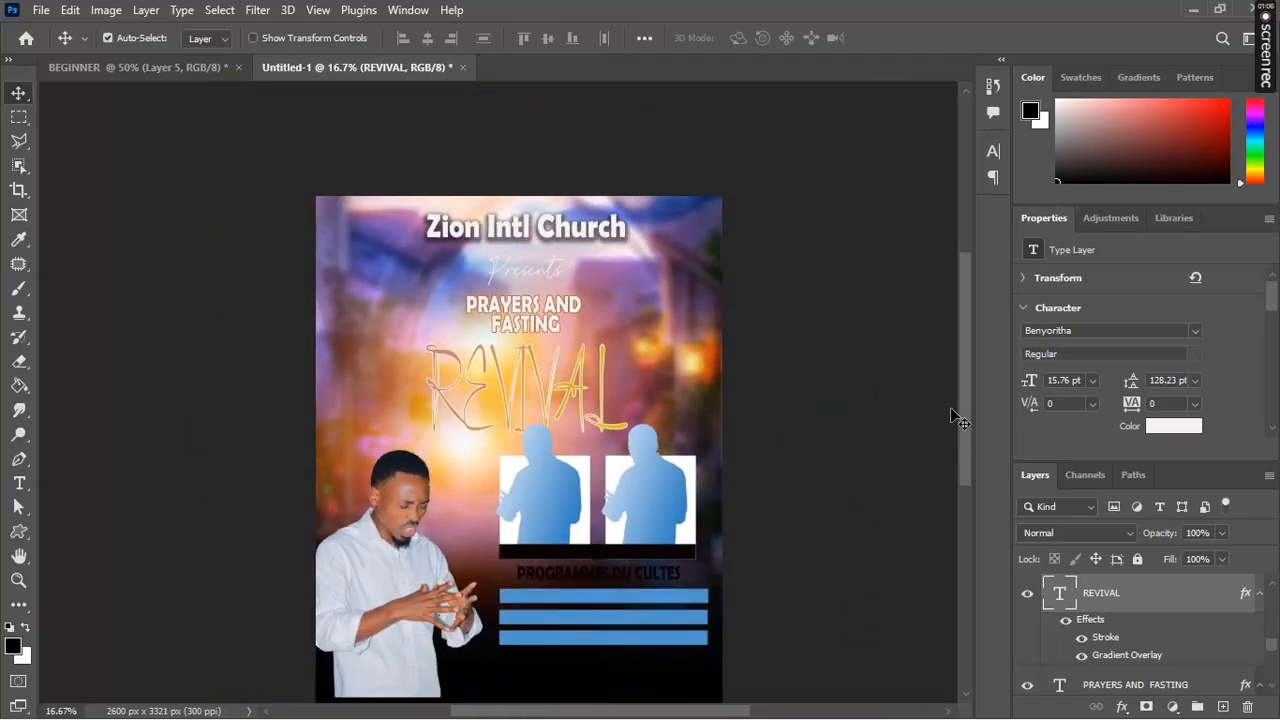
click(960, 412)
drag(962, 411, 960, 439)
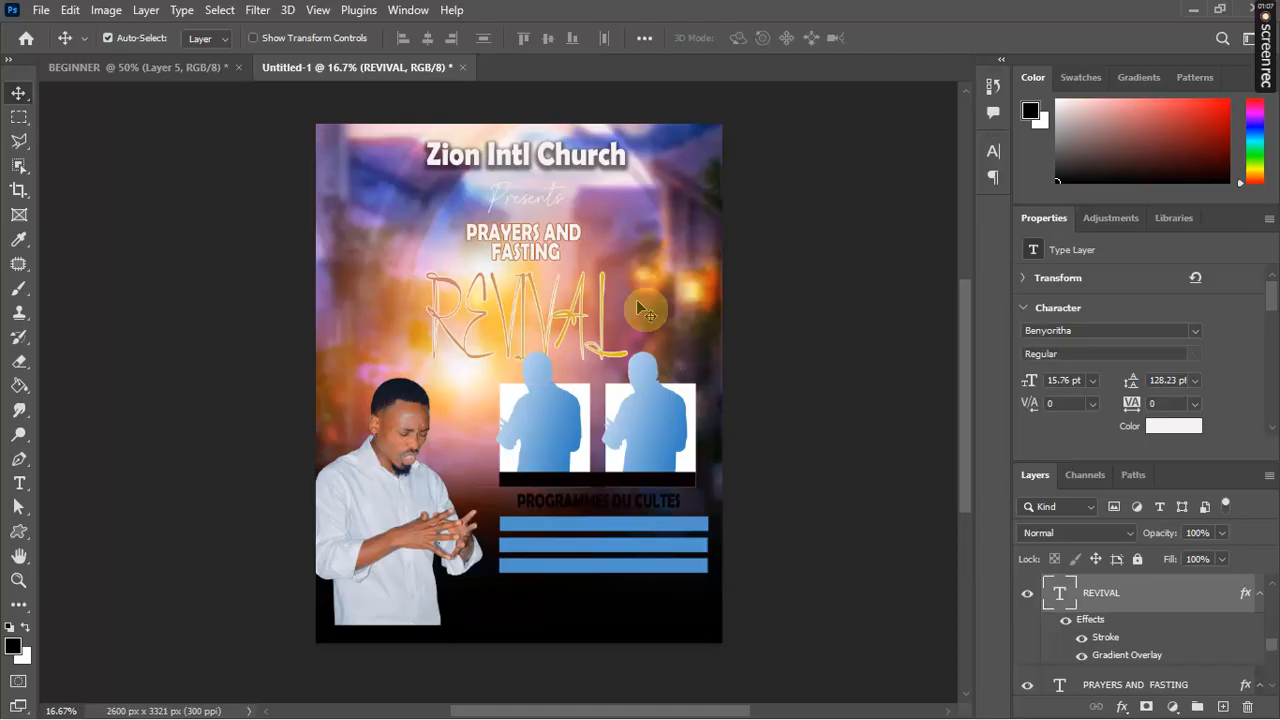
mouse_move(1268, 55)
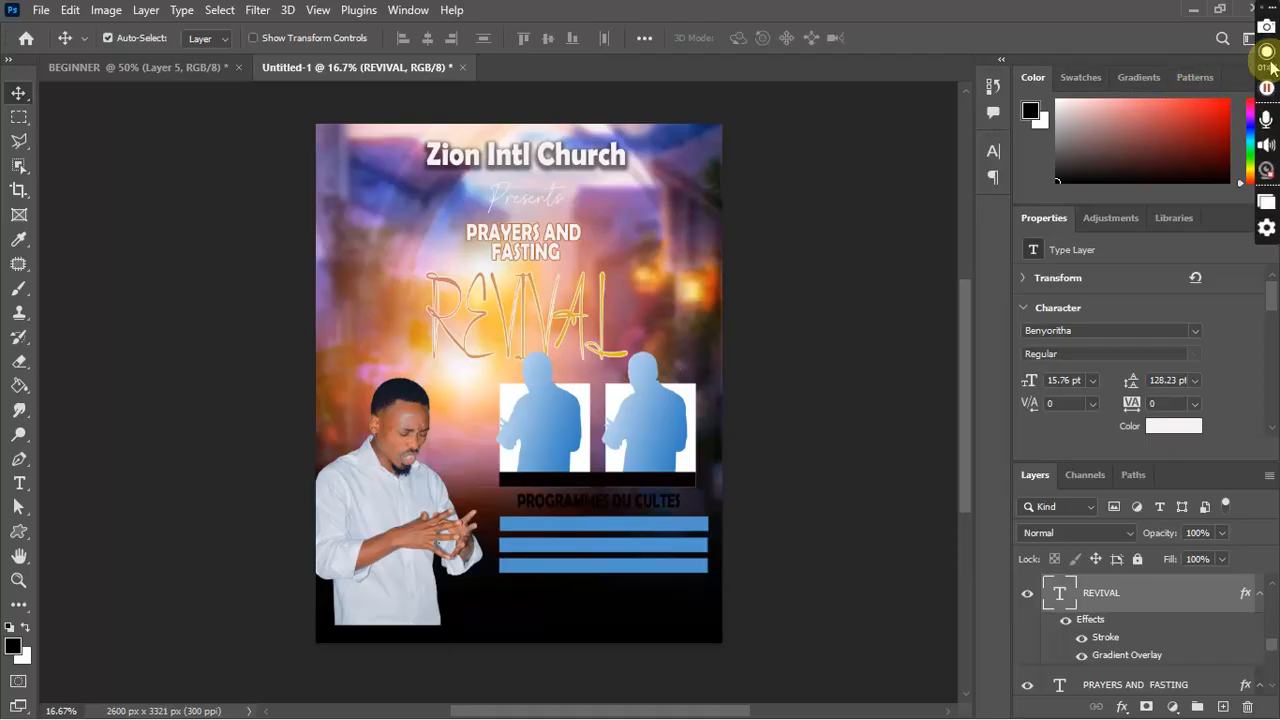